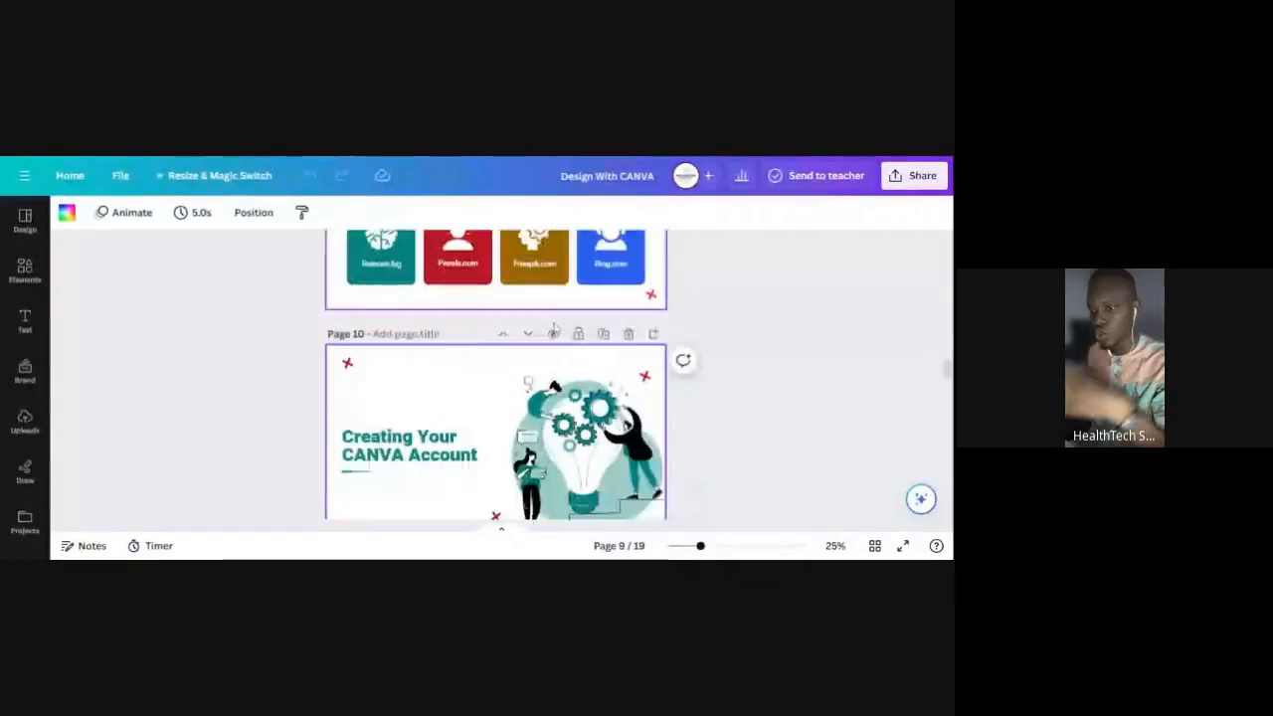
- Scroll the 'Design With CANVA' slides to page 10, 'Creating Your CANVA Account'
scroll(556, 318, up, 5)
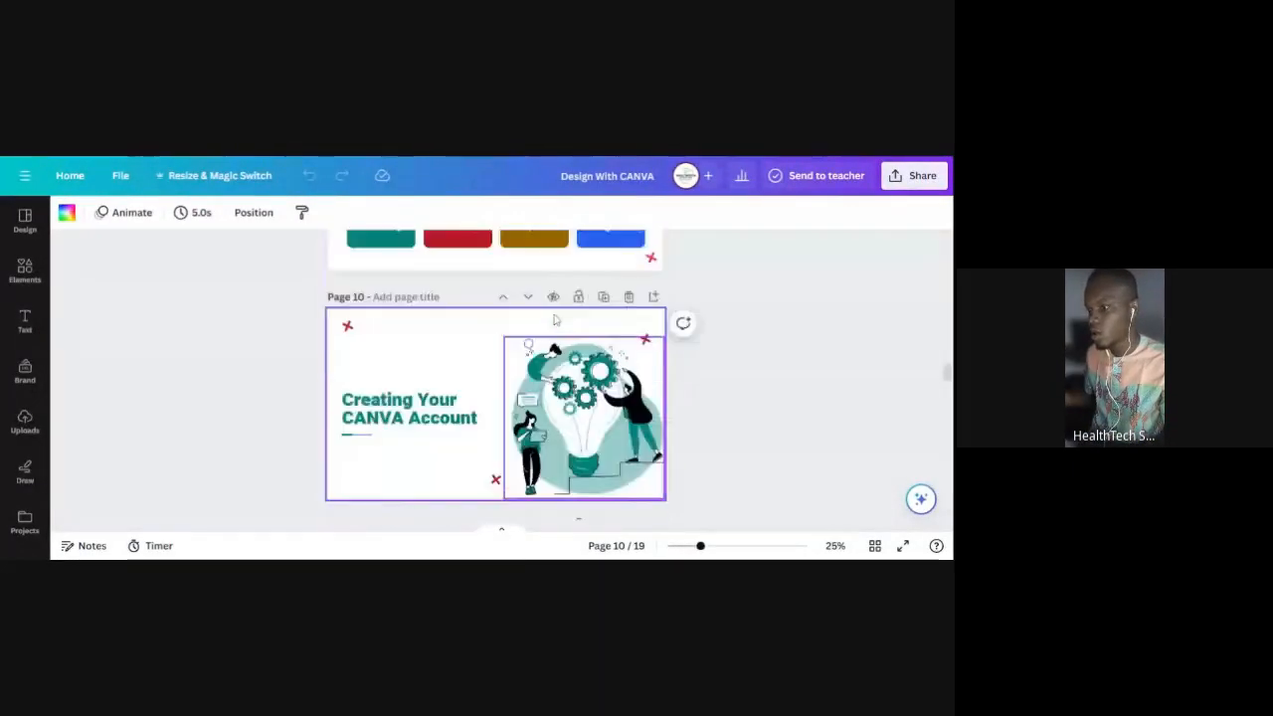
scroll(555, 320, down, 3)
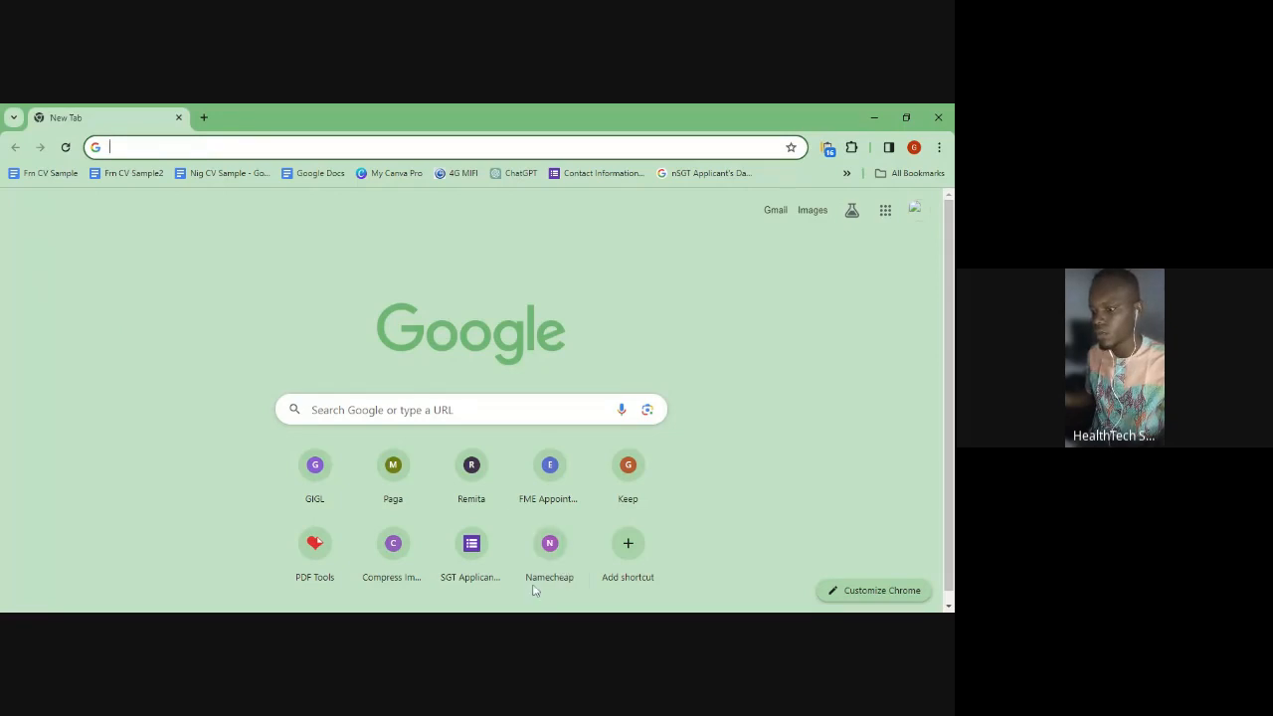
key(alt+Tab)
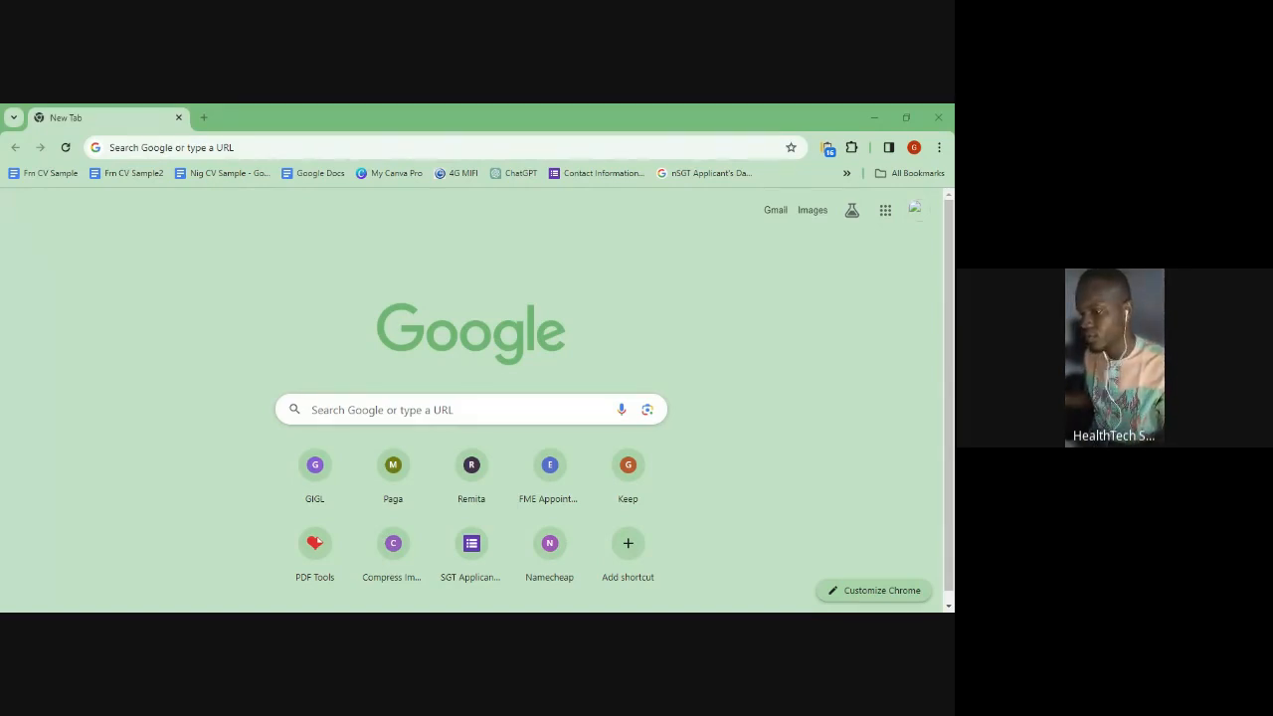
key(alt+Tab)
click(229, 148)
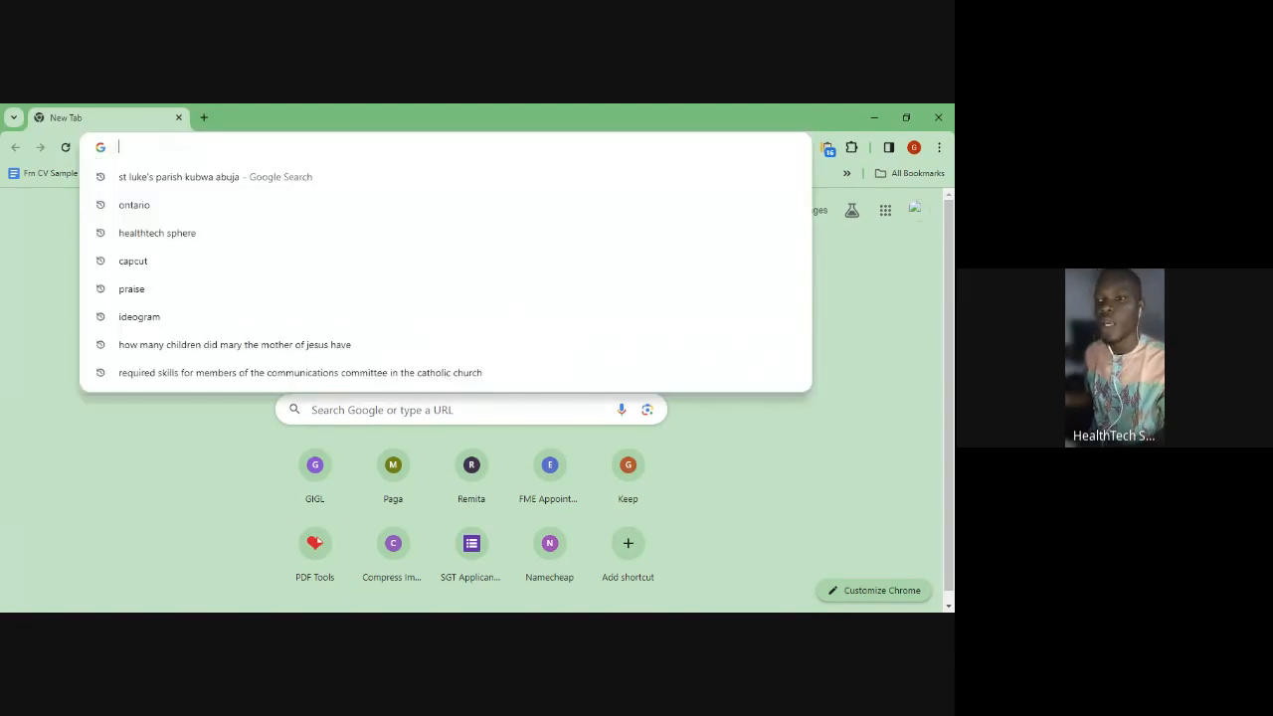
click(34, 258)
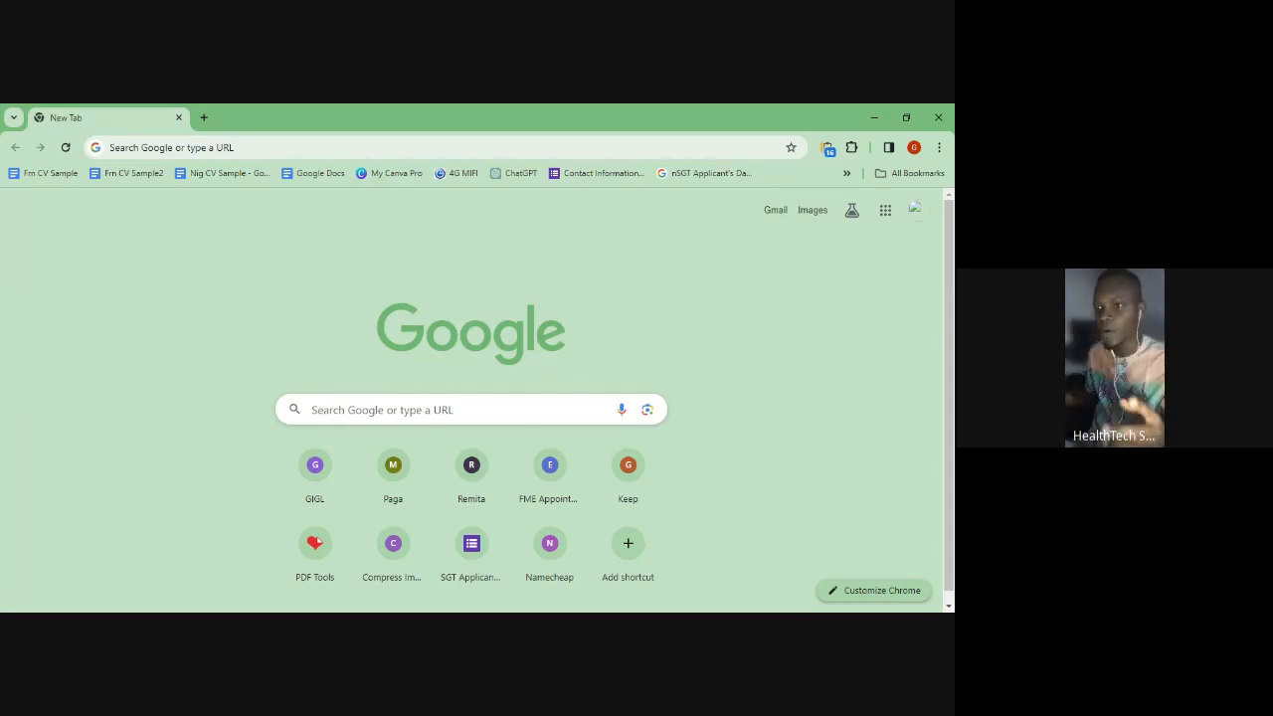
click(172, 147)
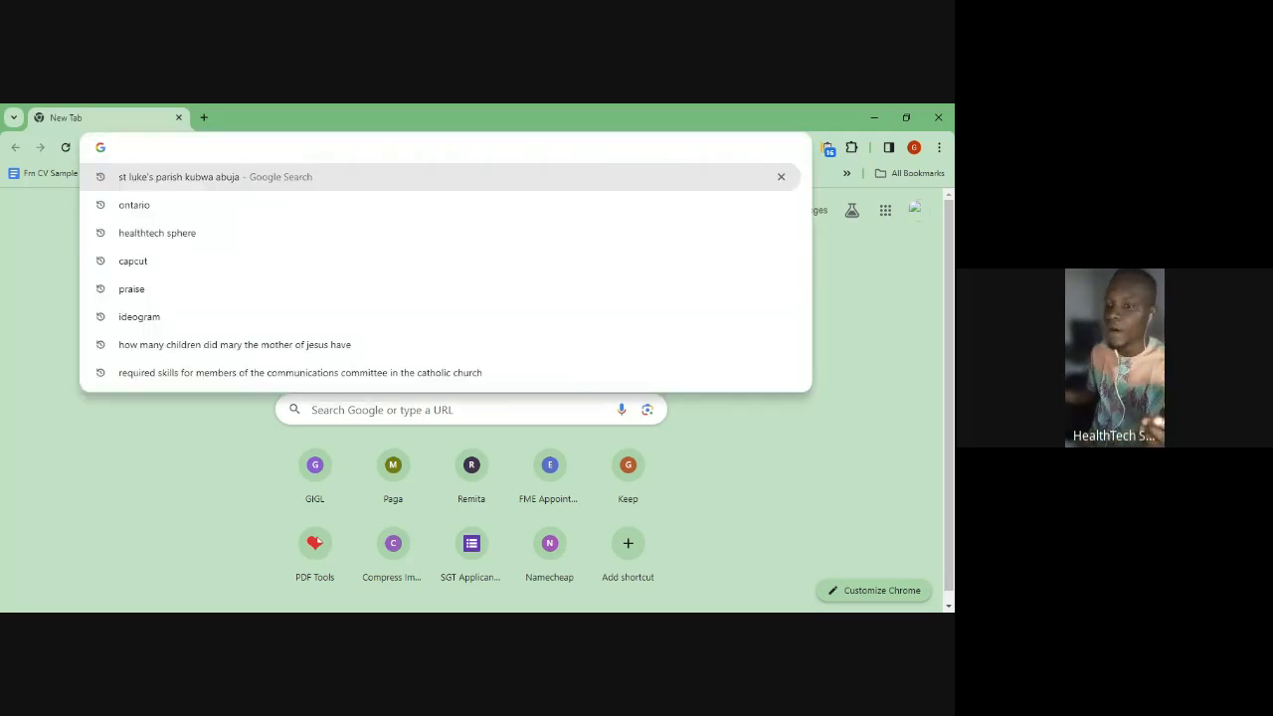
click(2, 260)
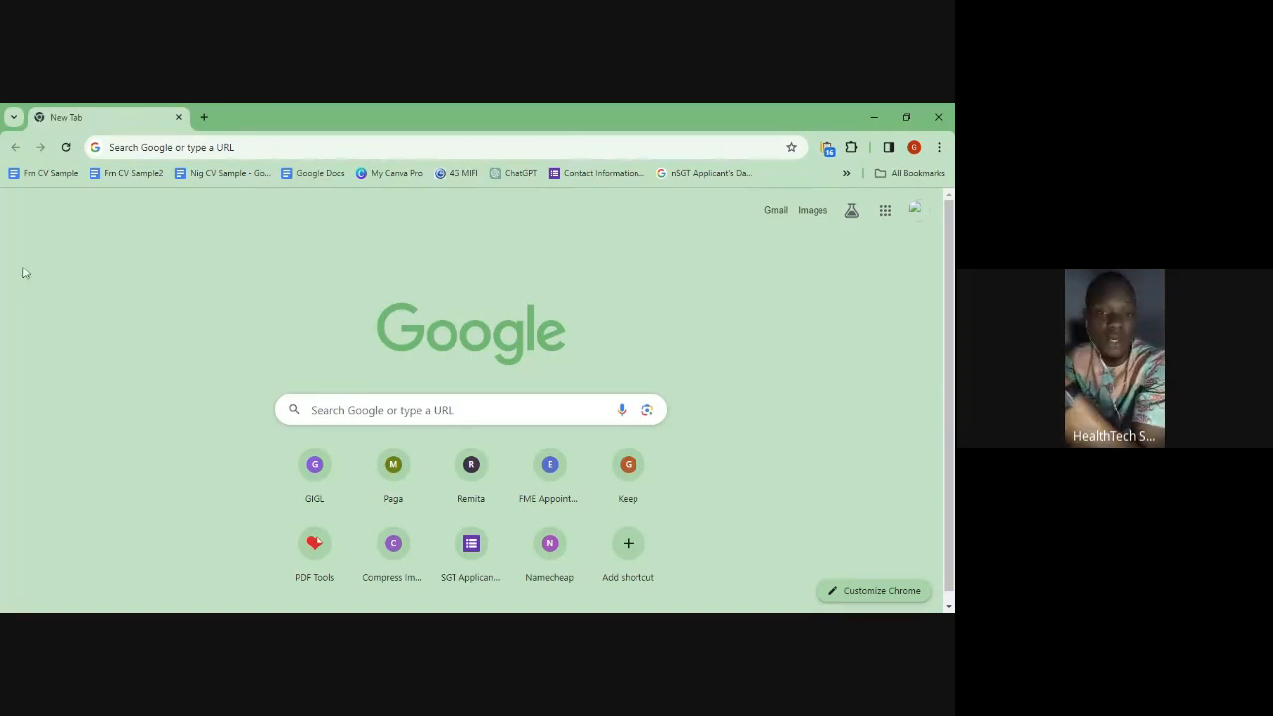
- Load canva.com in the new Chrome tab, fixing the mistyped address first
click(124, 147)
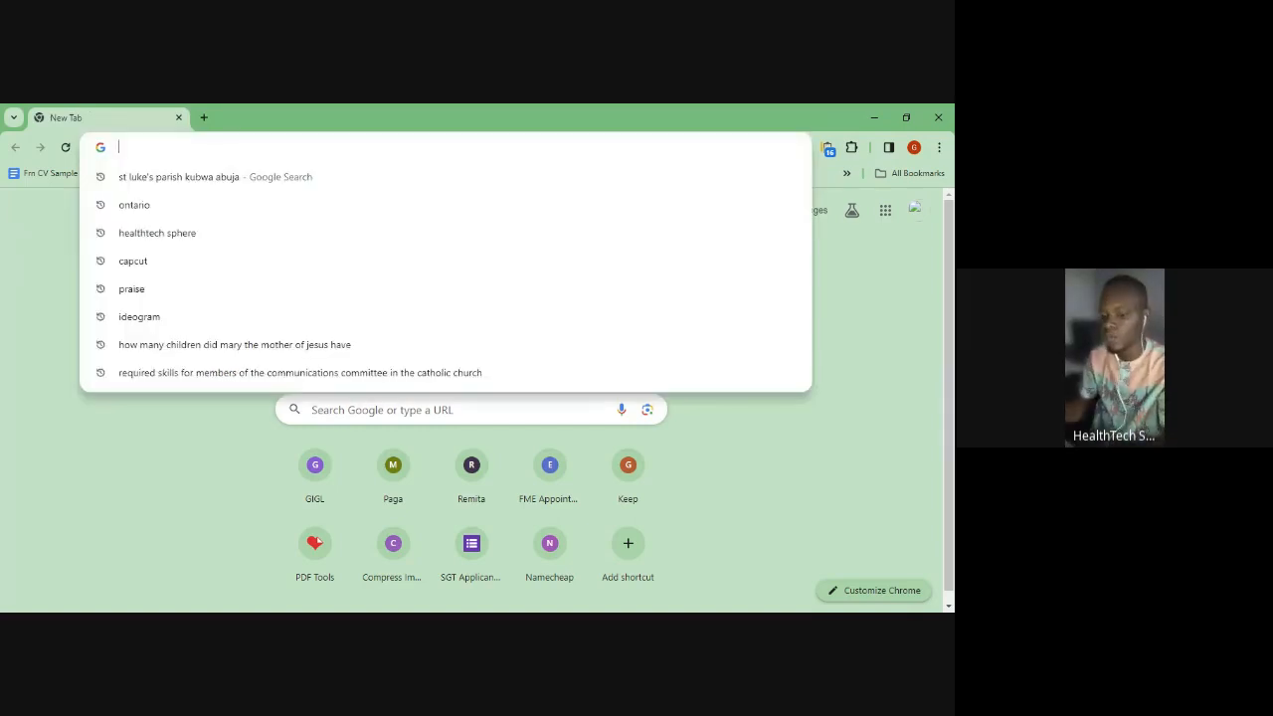
text(w)
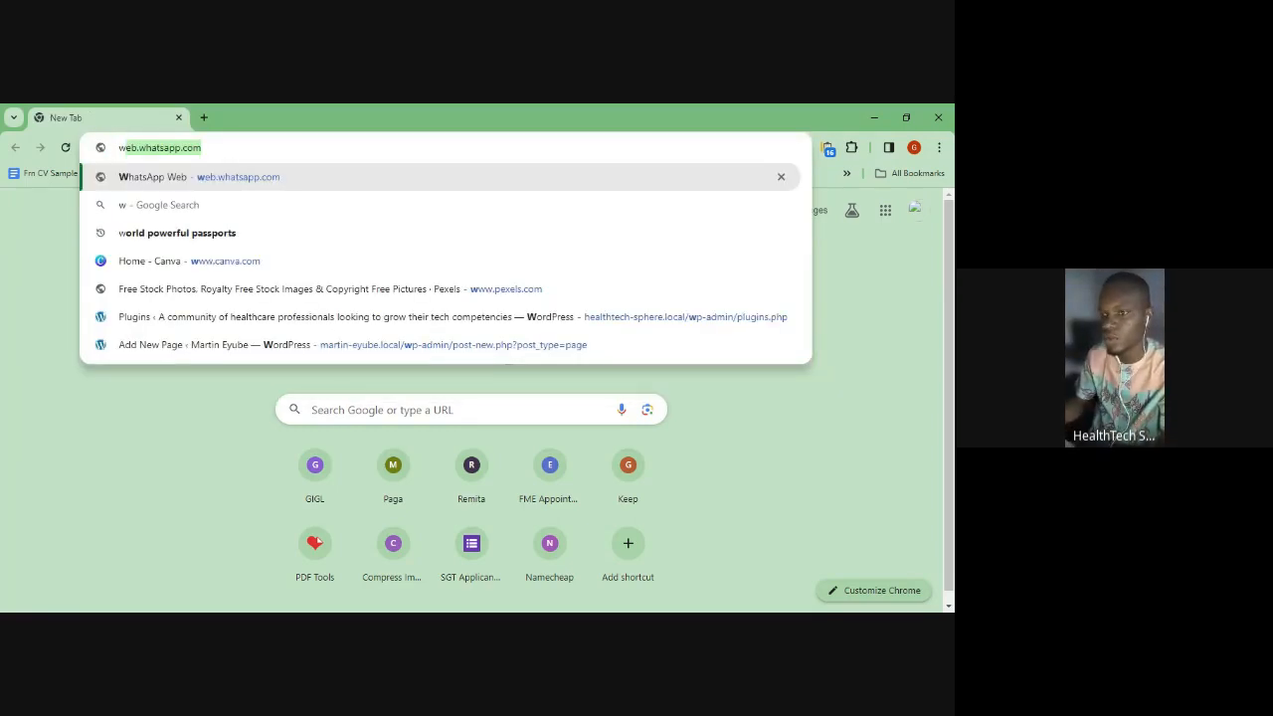
text(www)
key(BackSpace)
text(.)
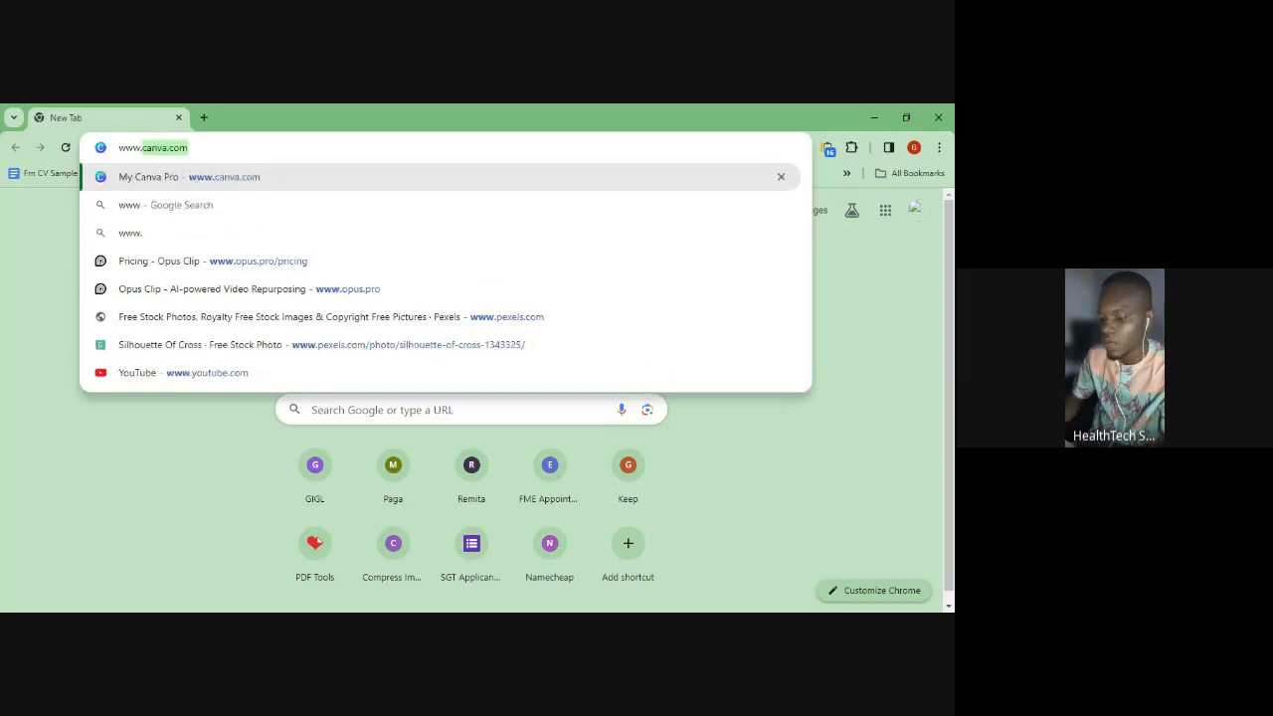
text(canva)
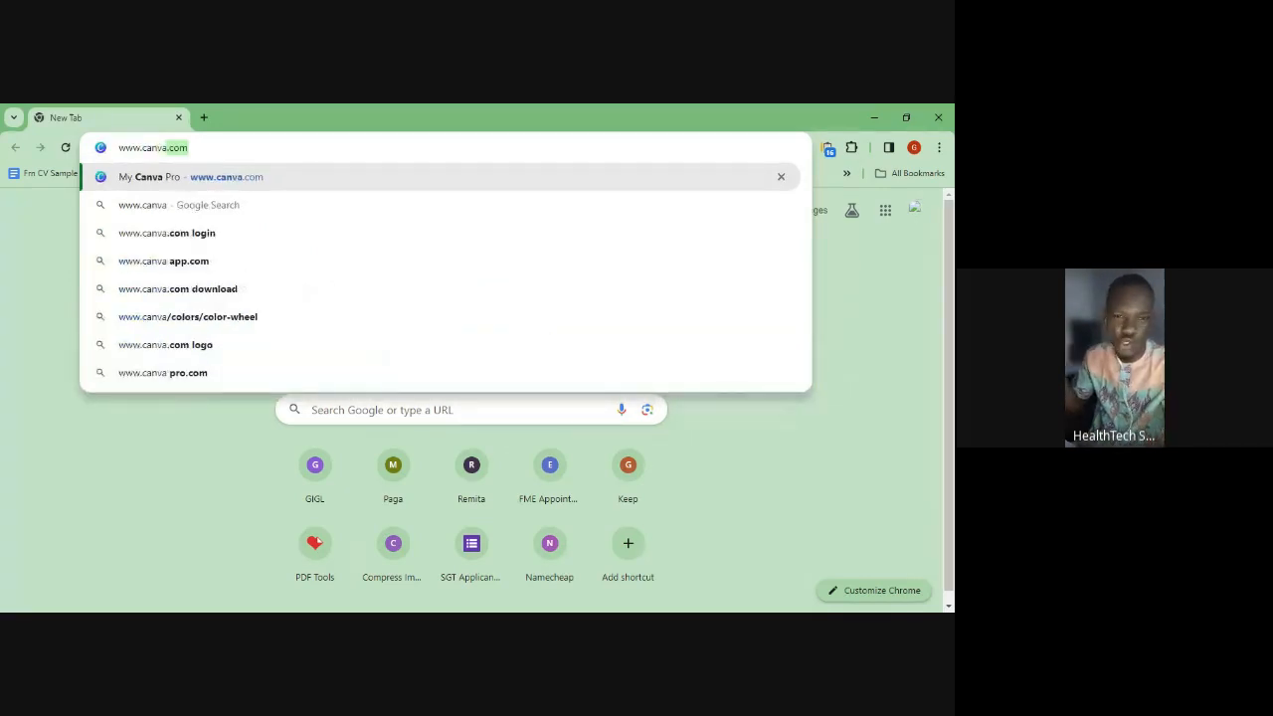
key(ctrl+a)
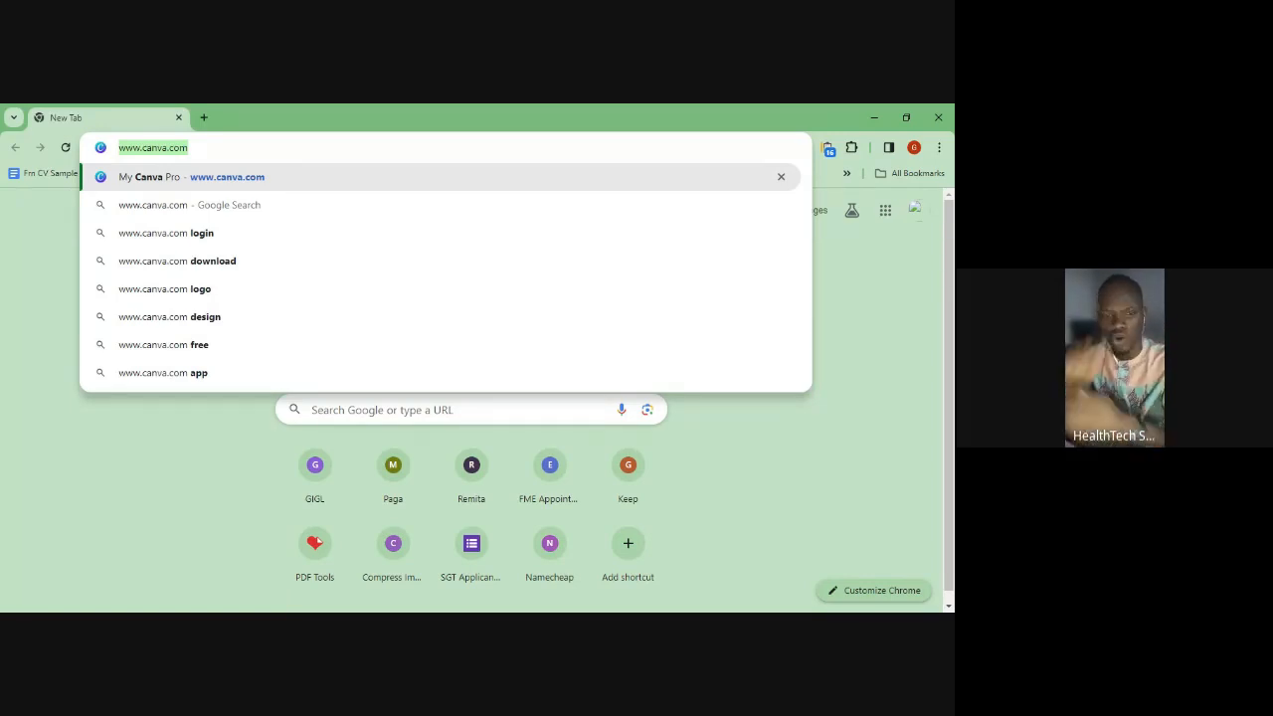
text(canva.com)
key(Return)
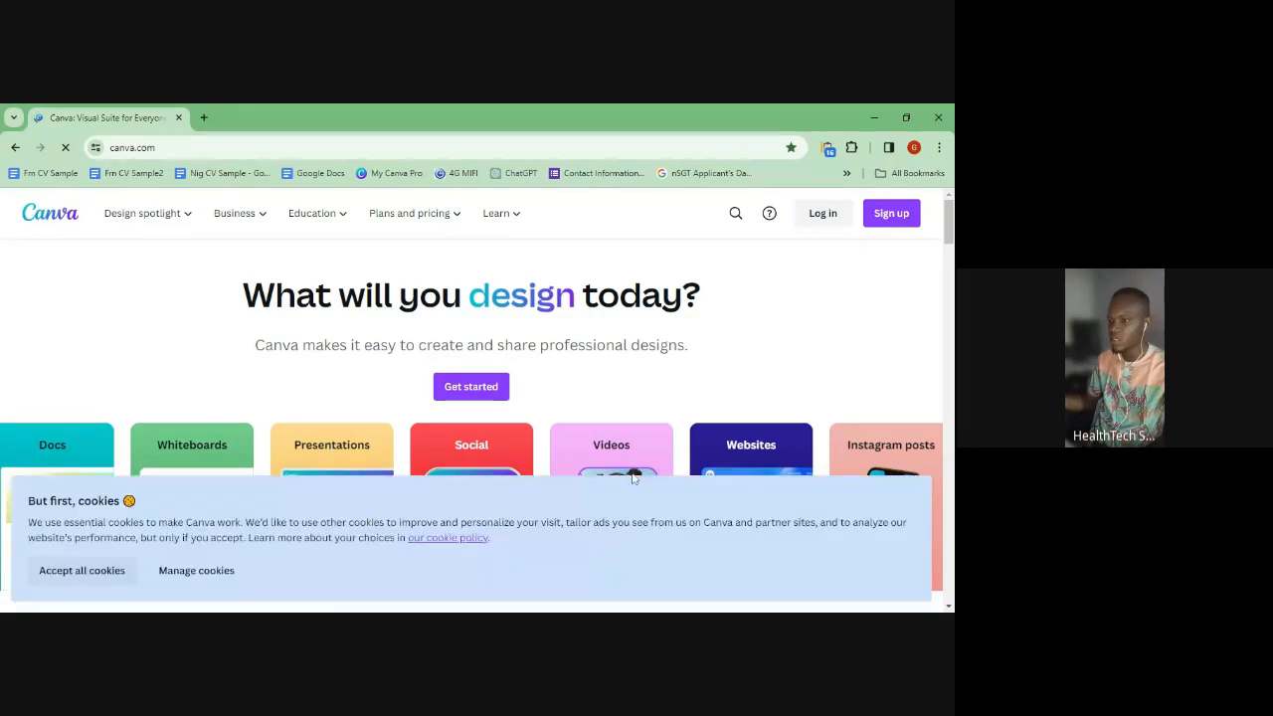
- Accept all cookies on Canva's homepage and close the Google sign-in prompt
click(89, 575)
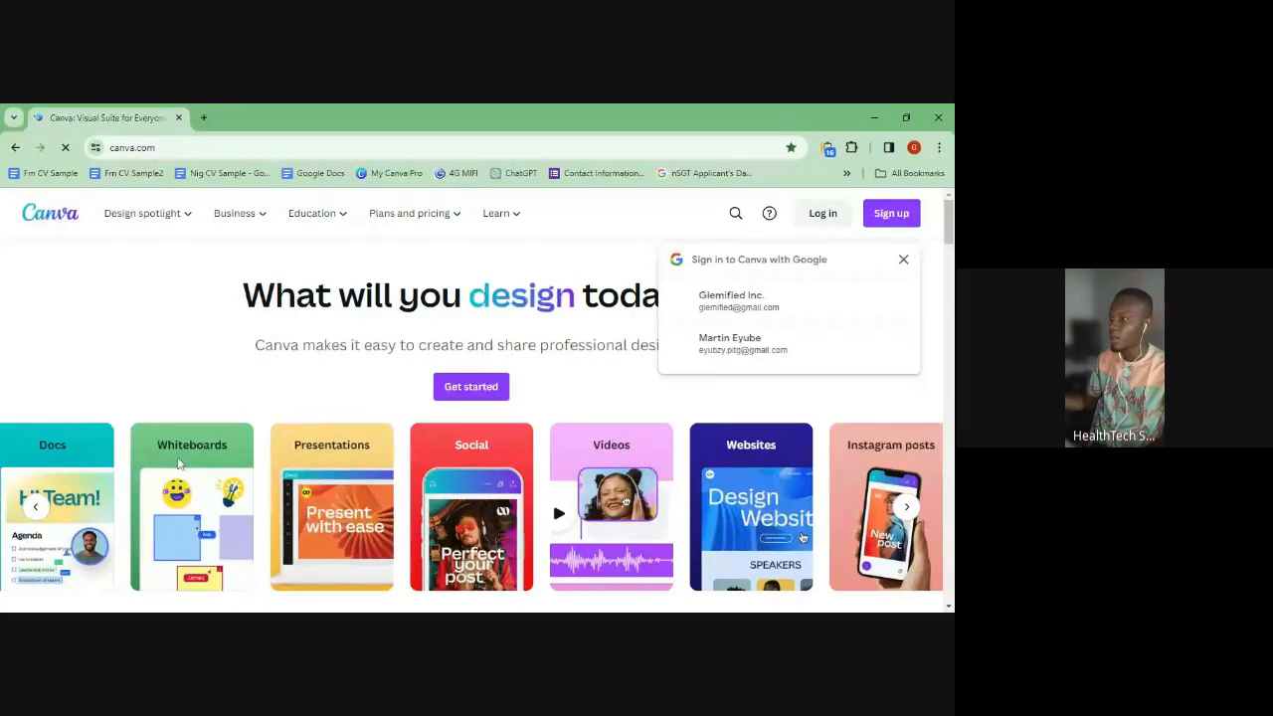
click(903, 259)
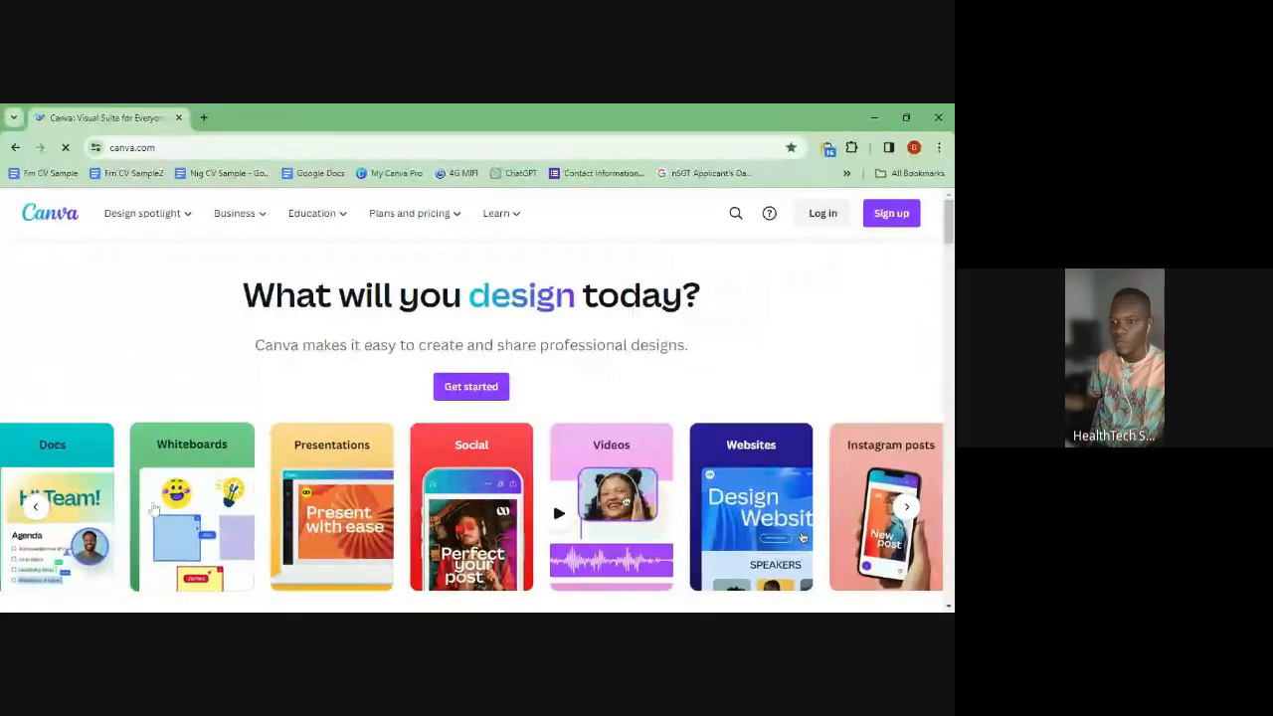
scroll(434, 468, down, 2)
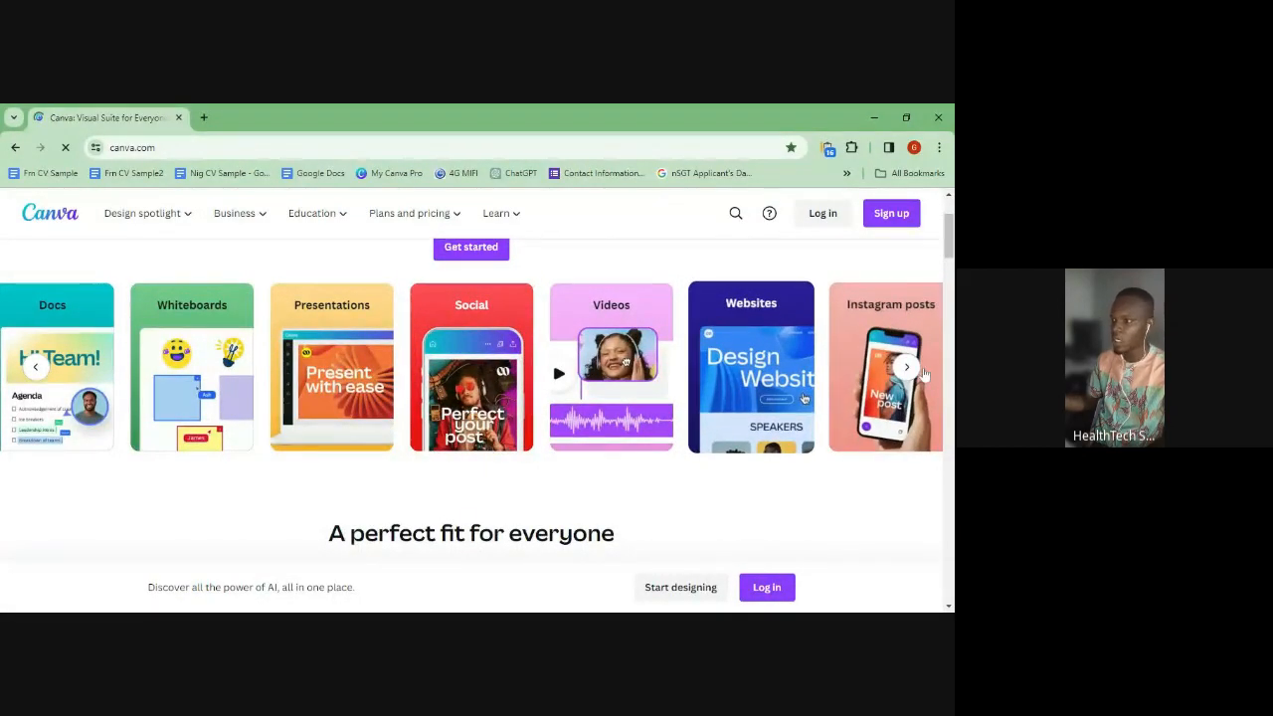
- Advance the design category cards to Brochures and Photo editor, then browse the homepage
click(907, 368)
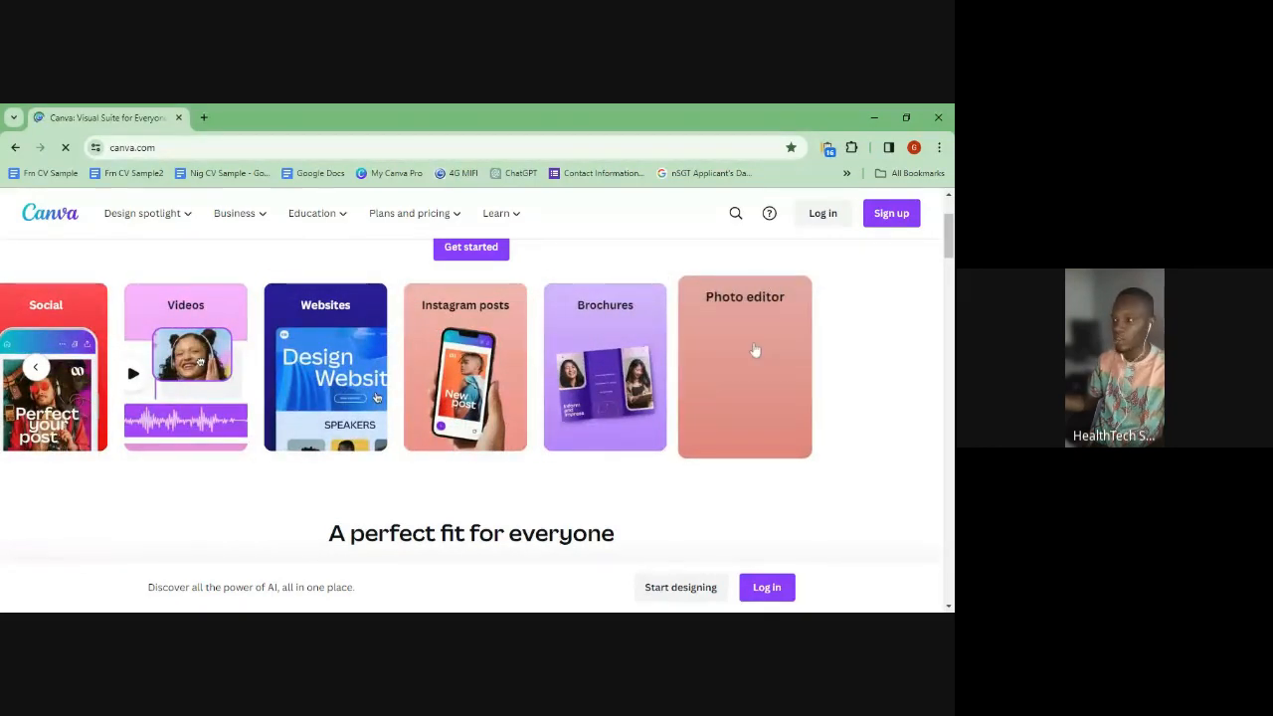
scroll(587, 557, down, 4)
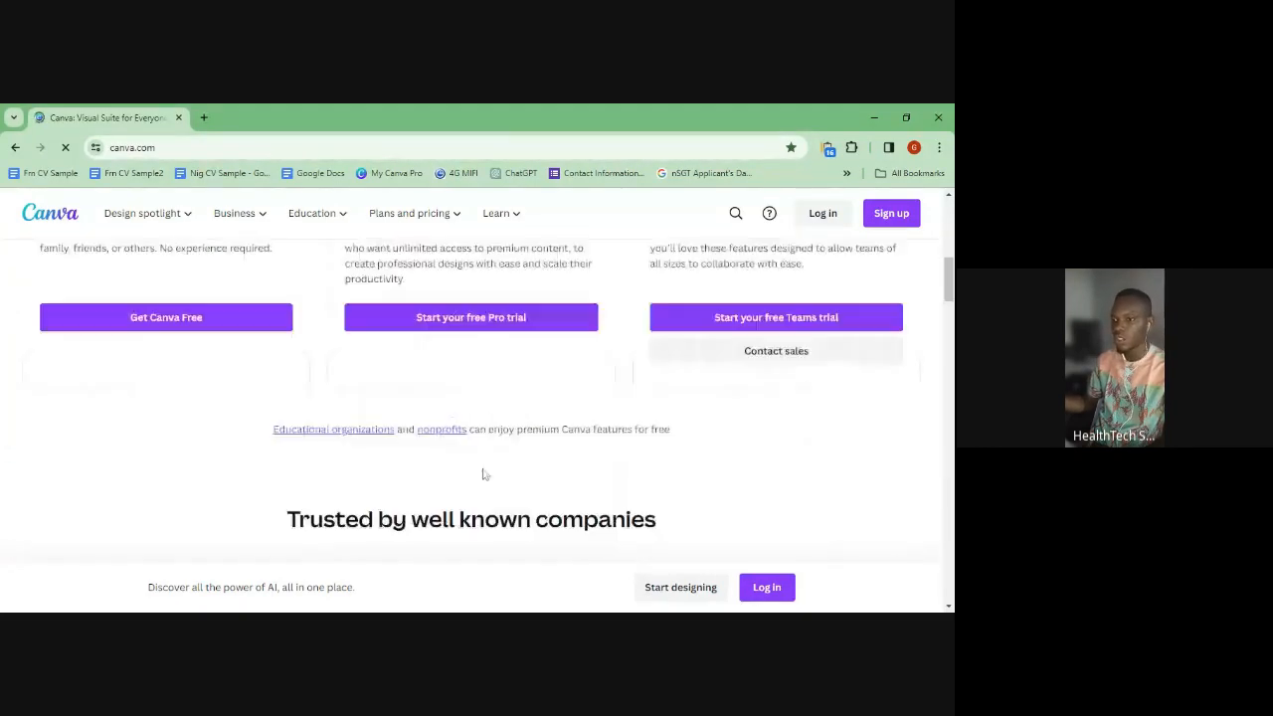
scroll(782, 498, down, 3)
scroll(759, 501, down, 5)
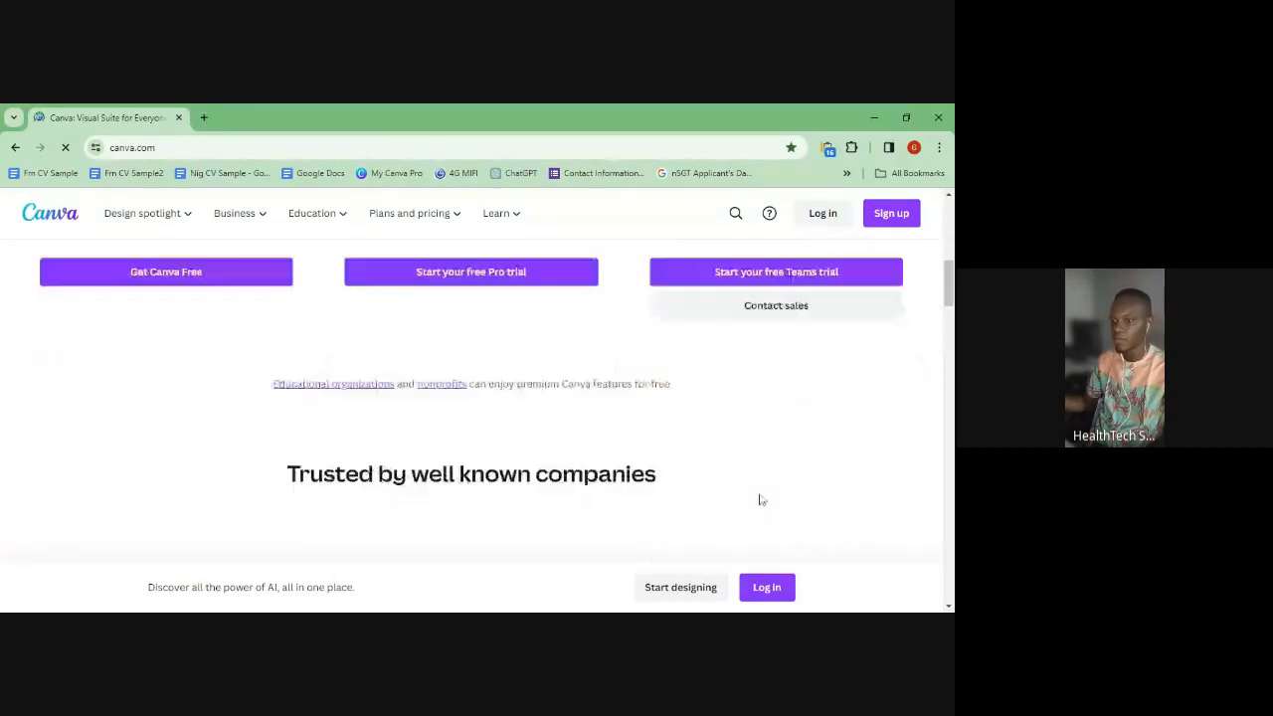
scroll(756, 493, up, 4)
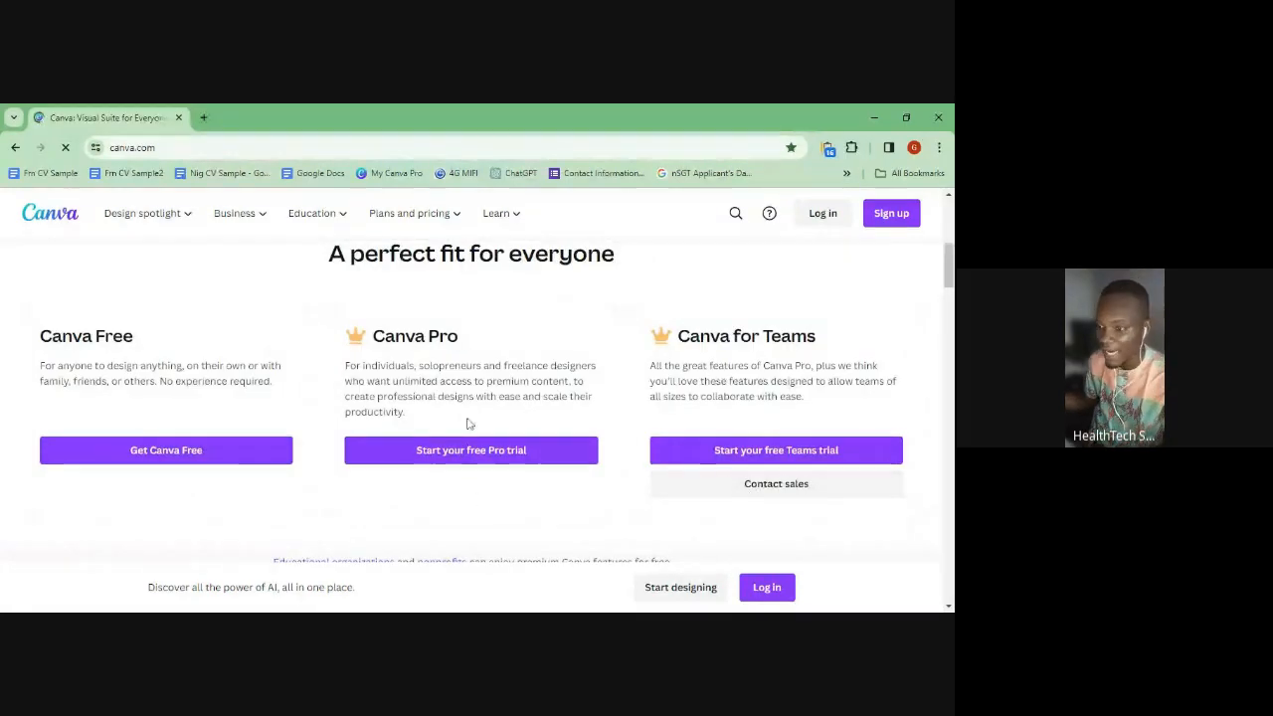
scroll(397, 356, up, 2)
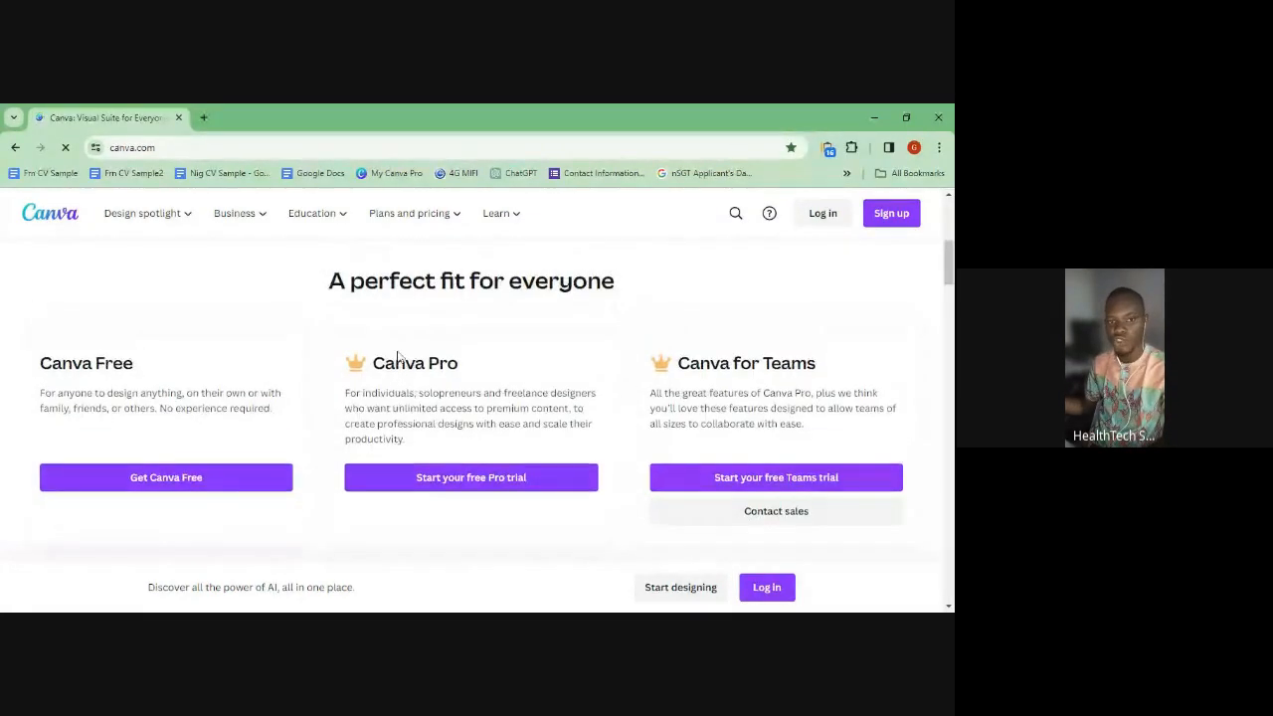
scroll(397, 363, up, 4)
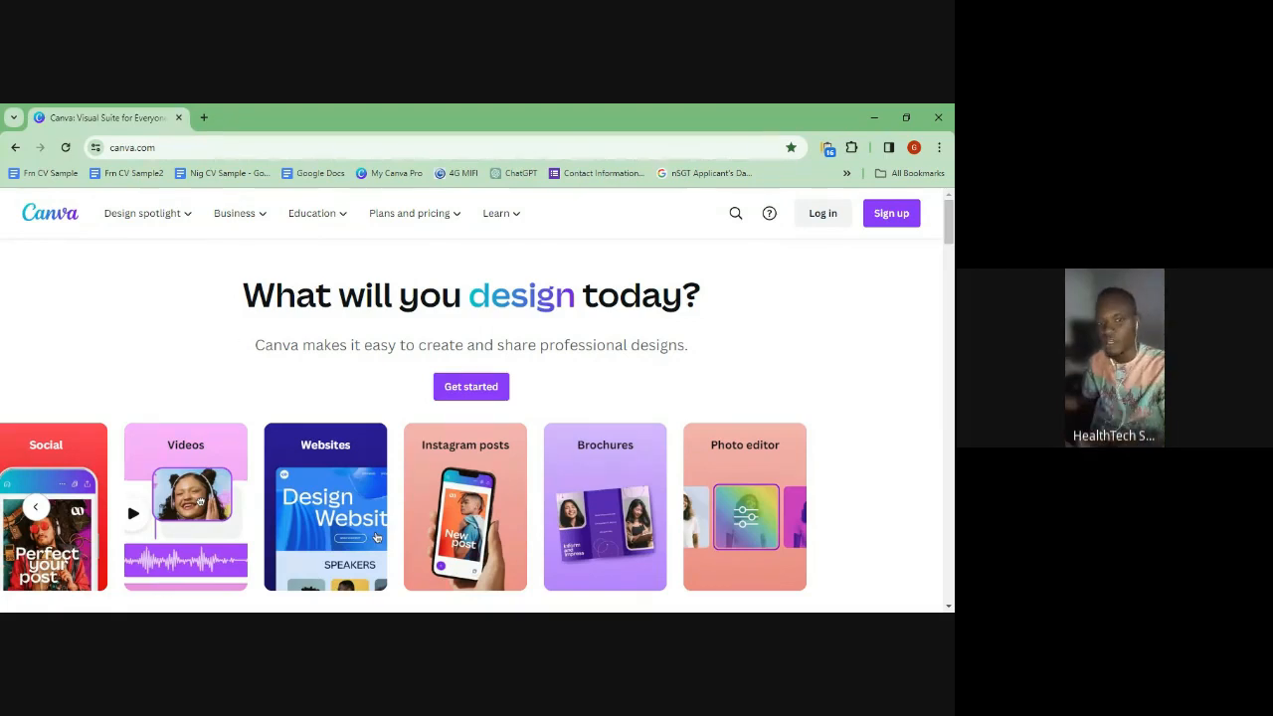
- Choose Get started to bring up Canva's 'Welcome back!' sign-in dialog
click(471, 387)
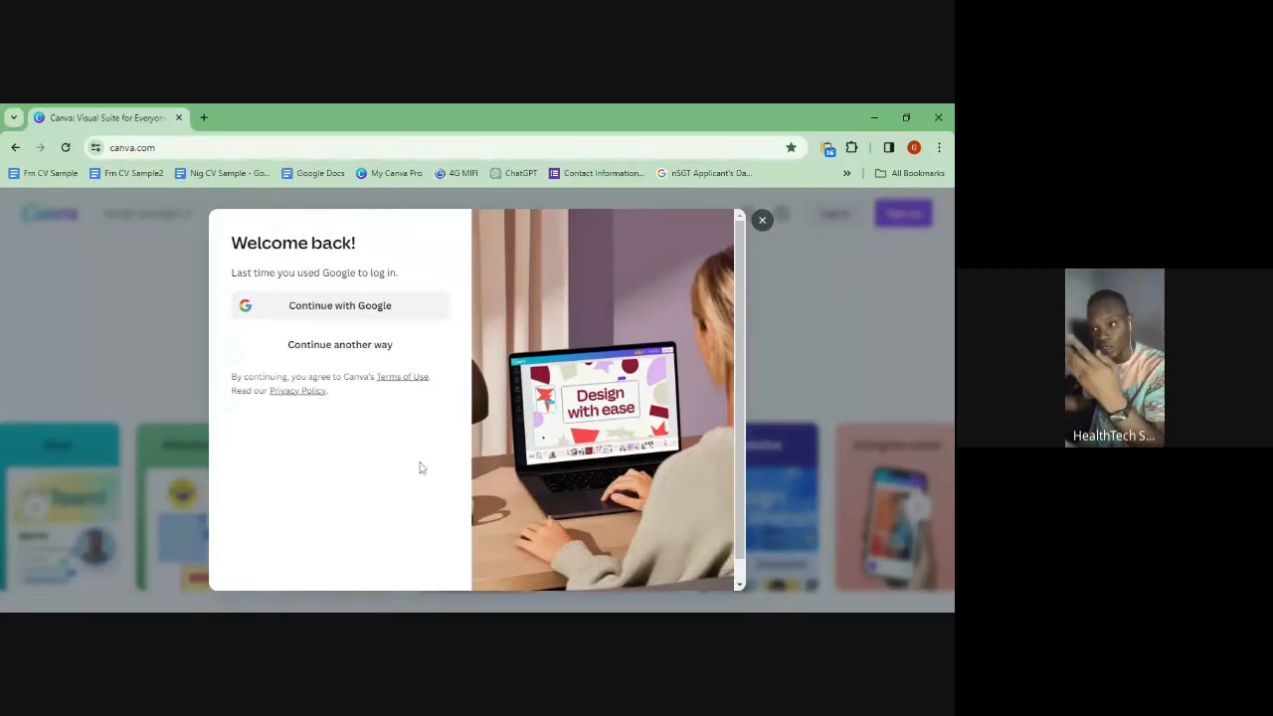
- Reopen the Canva login and choose Continue with Google for the saved account
click(779, 231)
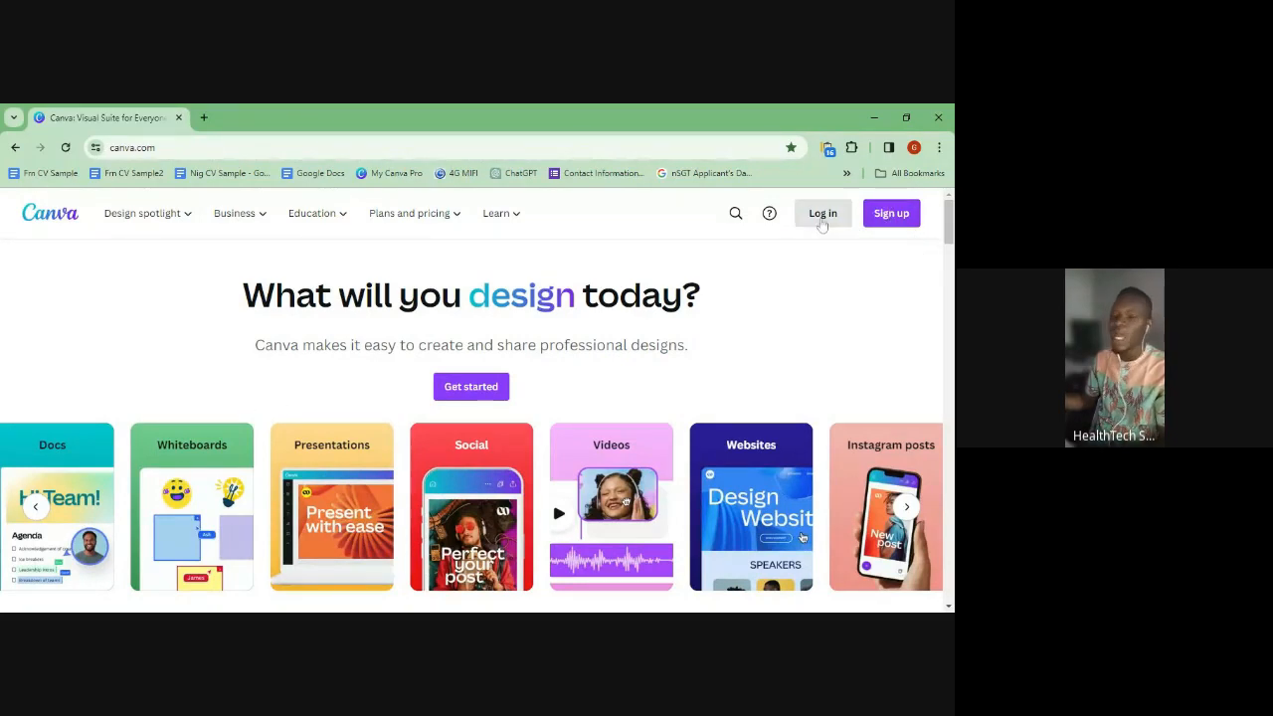
click(822, 222)
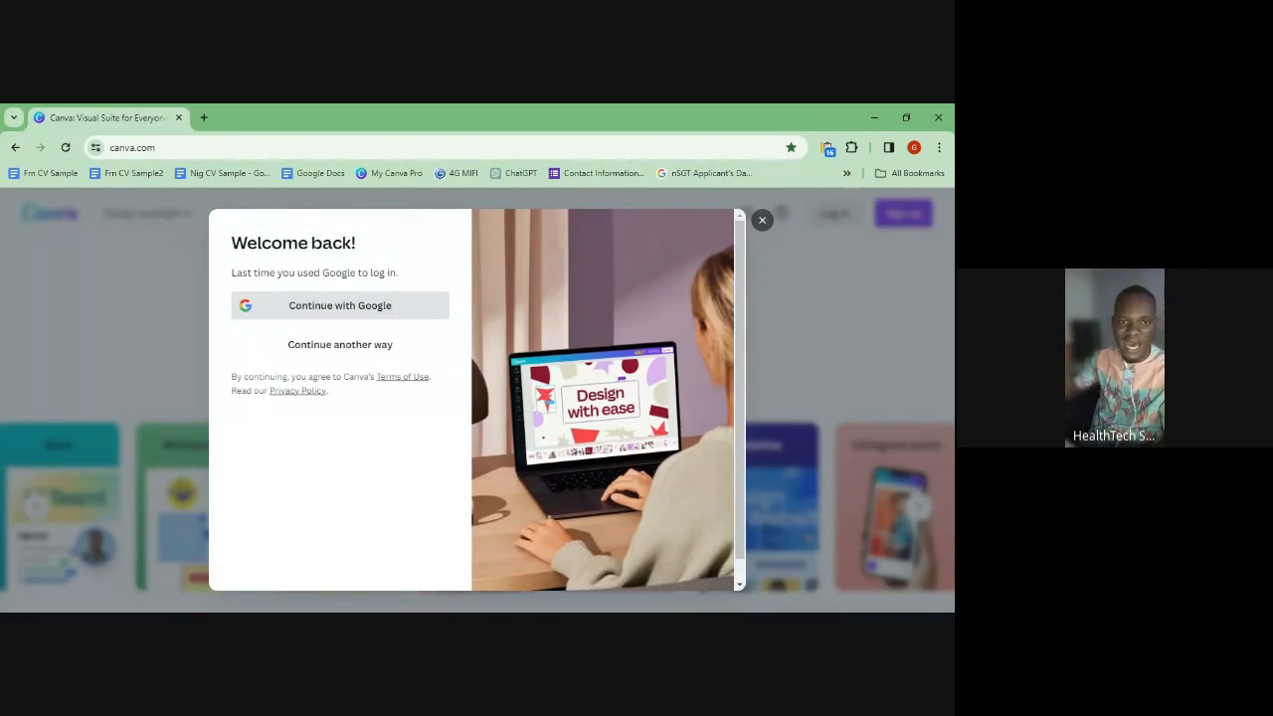
click(291, 313)
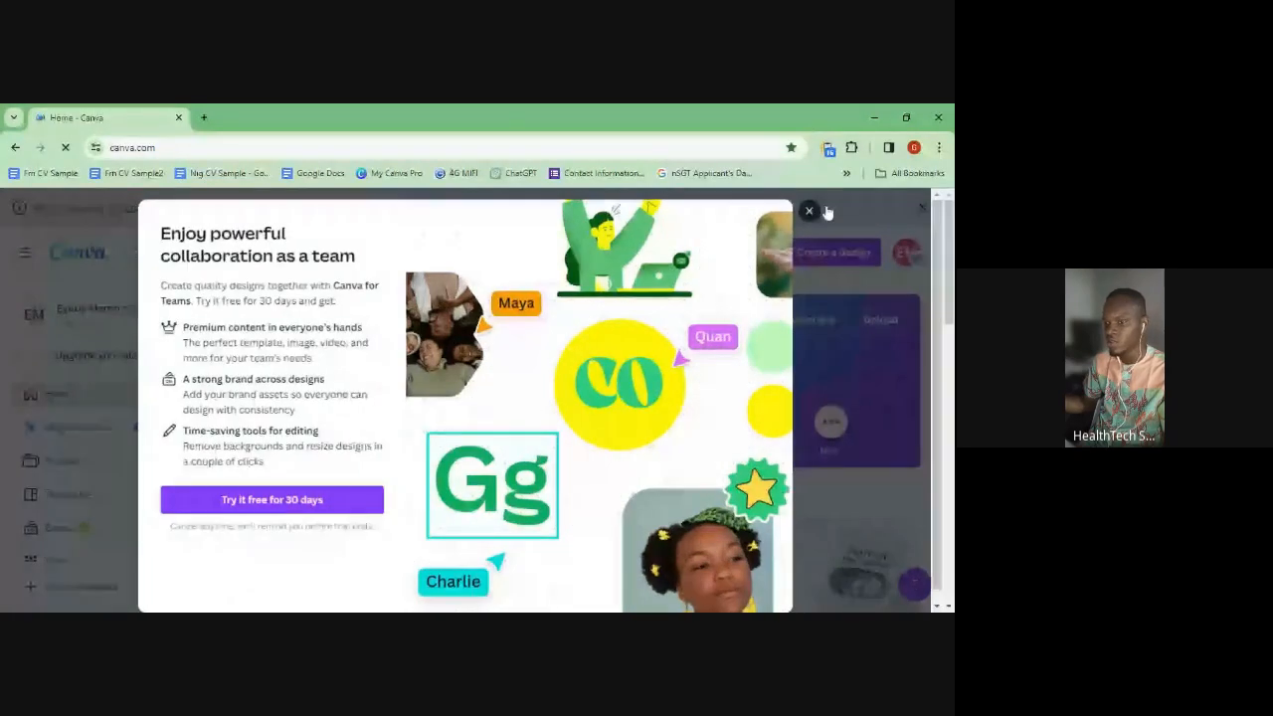
- Close the Canva for Teams 30-day free-trial offer
click(810, 211)
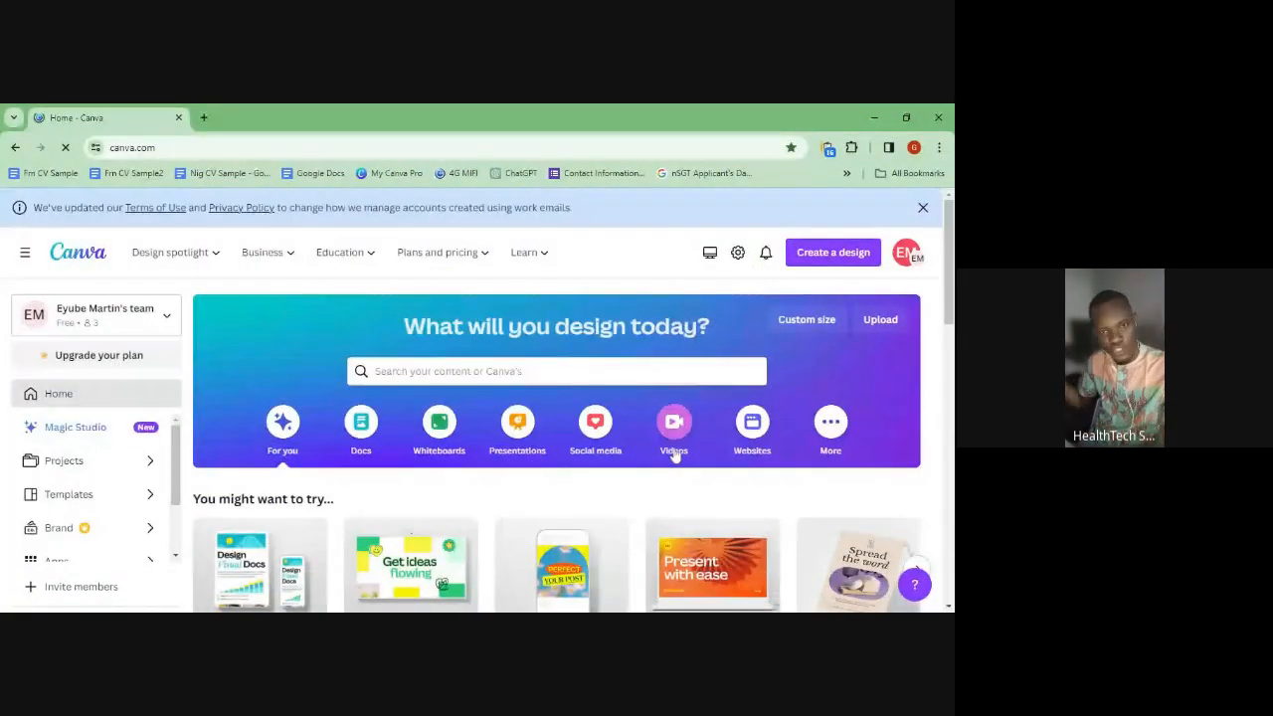
- Open and then collapse the team switcher list, back to the normal sidebar
click(164, 326)
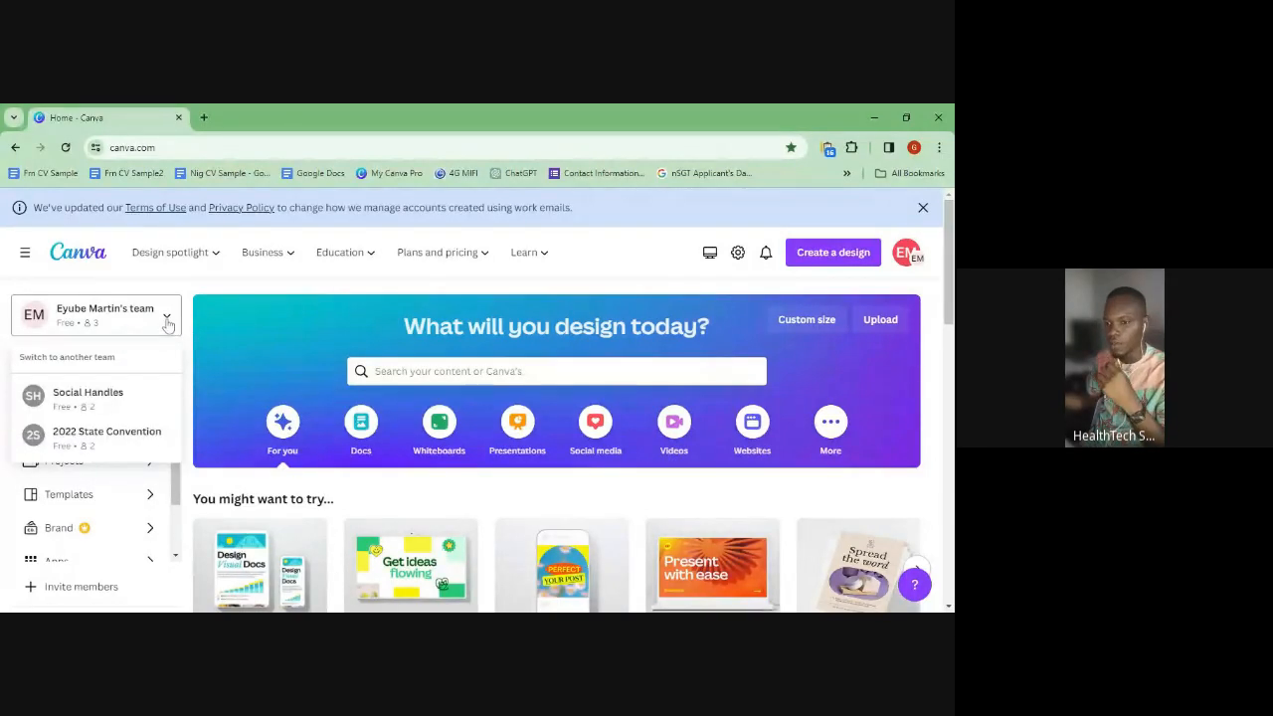
click(167, 324)
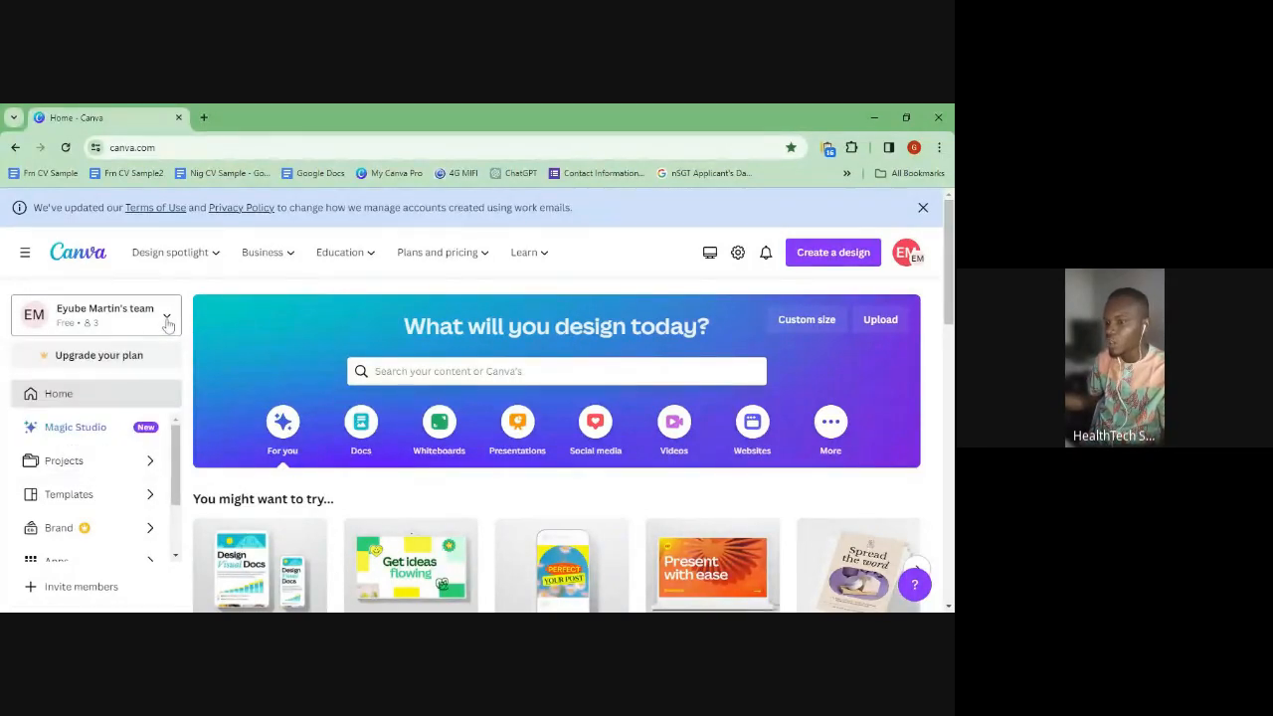
scroll(350, 399, down, 5)
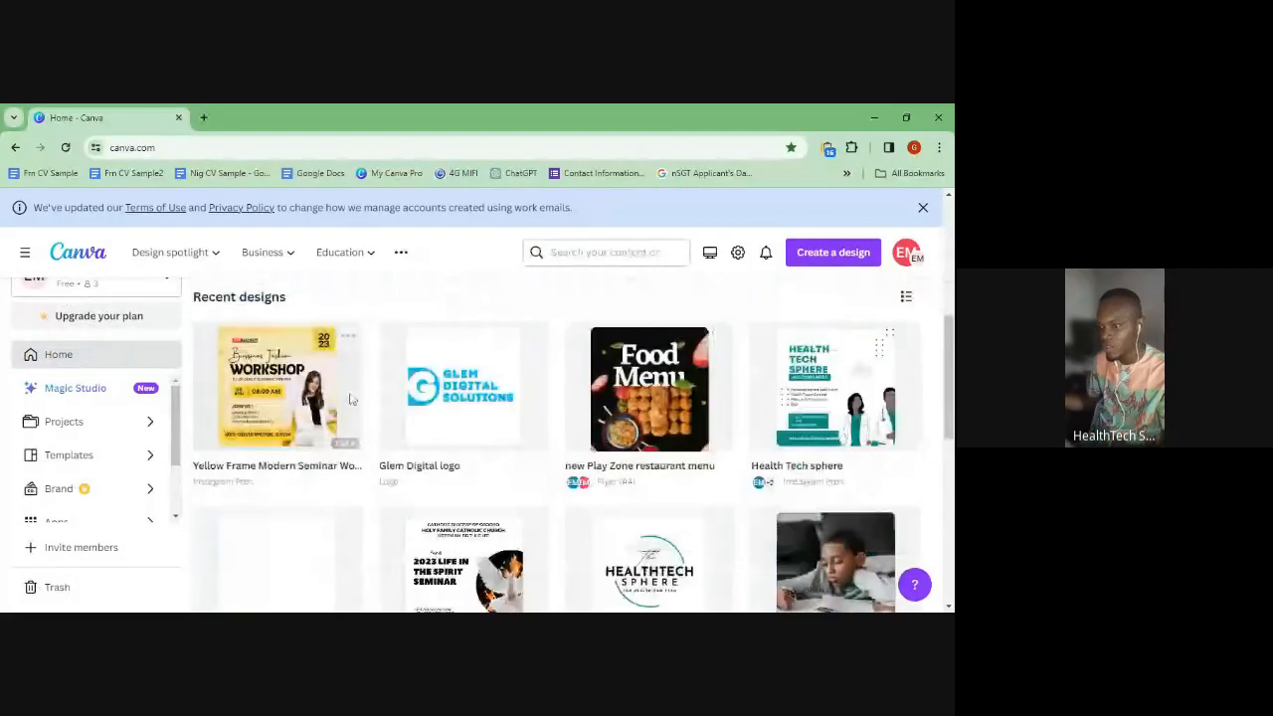
scroll(351, 398, down, 3)
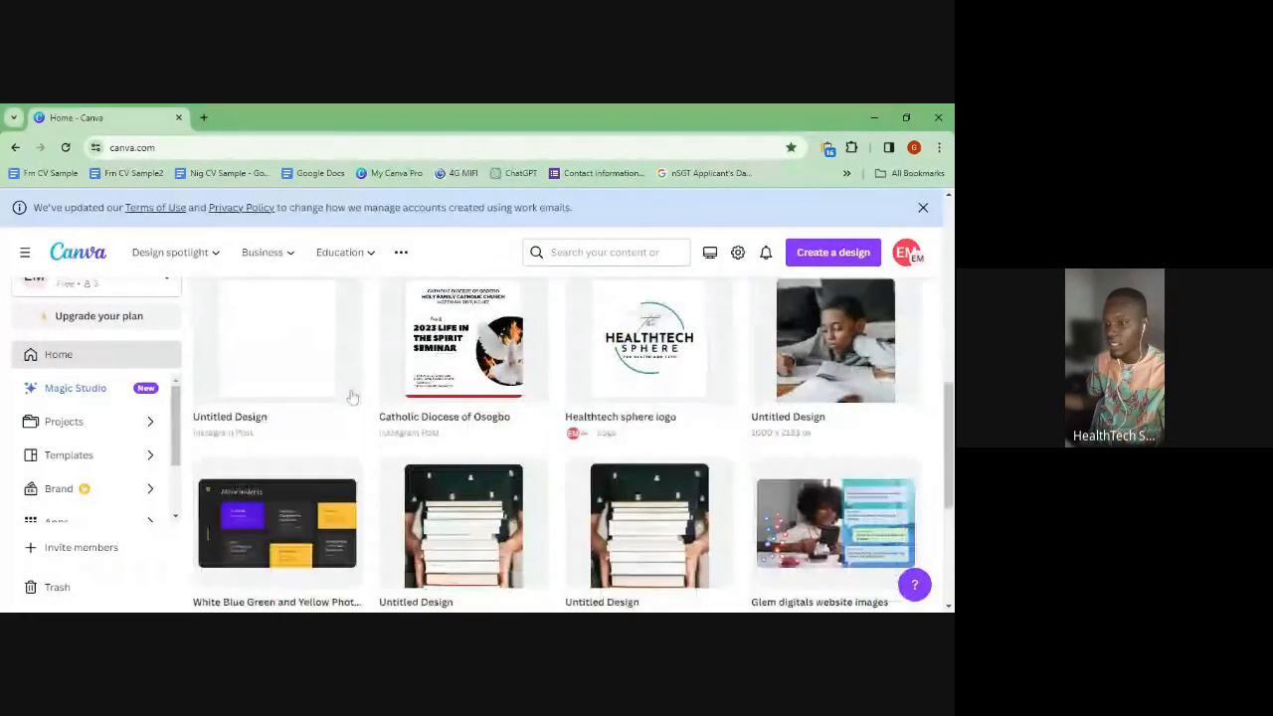
scroll(350, 397, down, 5)
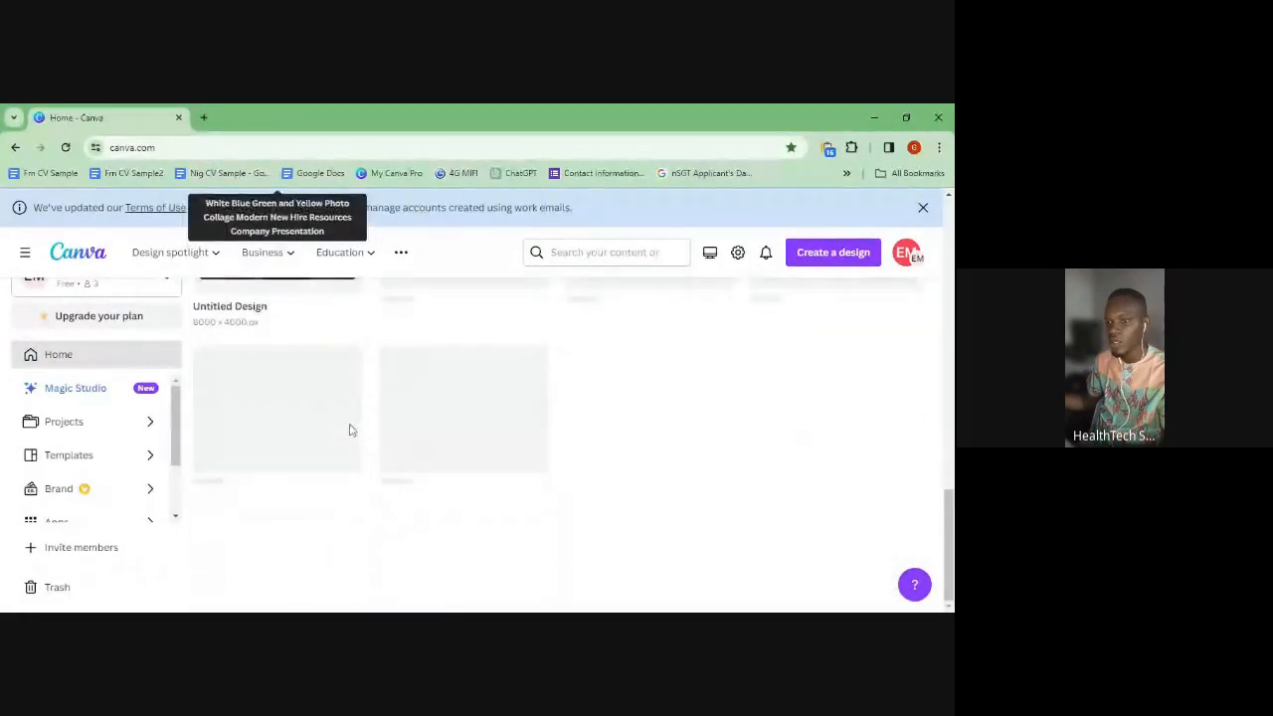
scroll(350, 430, up, 10)
scroll(351, 428, down, 2)
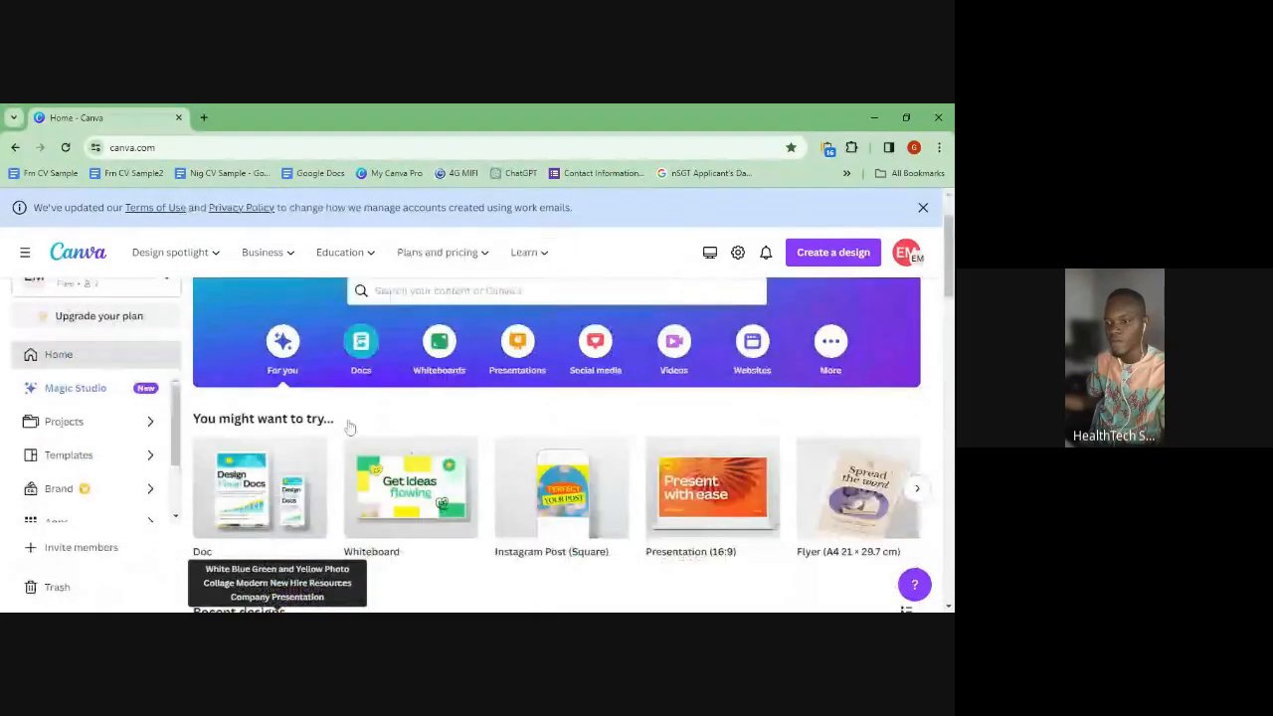
scroll(350, 428, down, 1)
scroll(336, 413, up, 2)
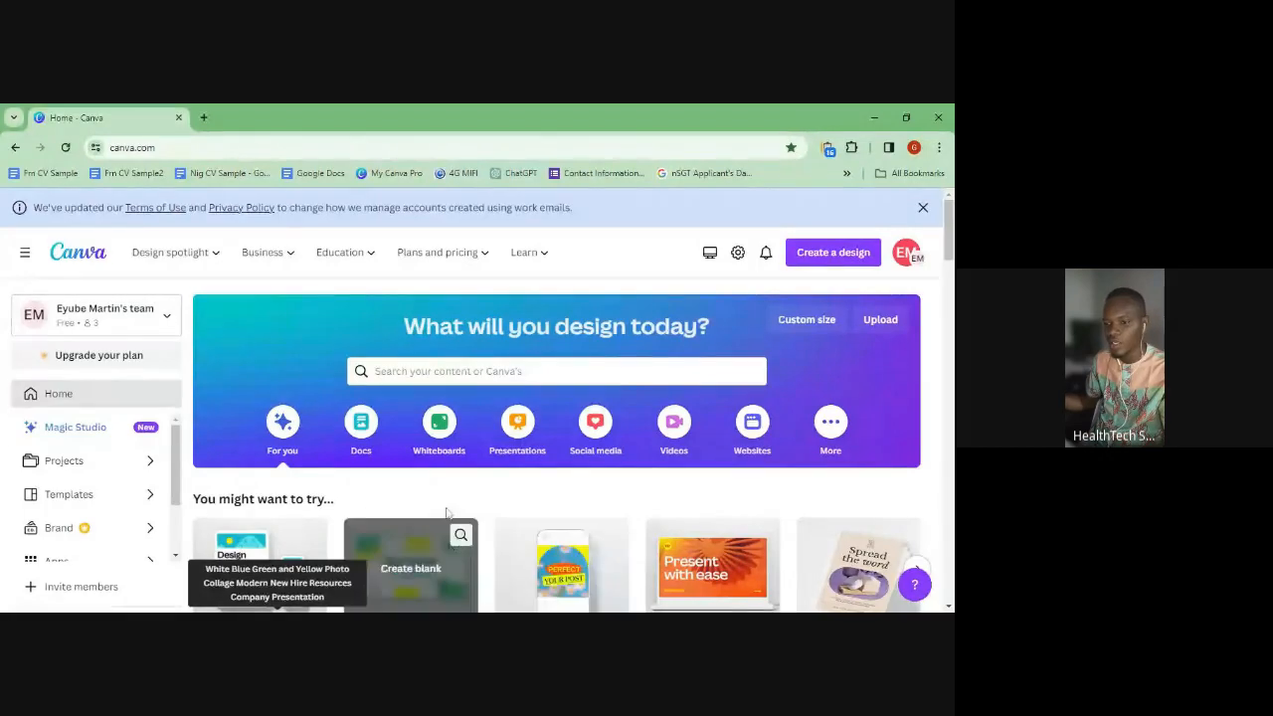
scroll(452, 498, down, 2)
scroll(458, 495, up, 2)
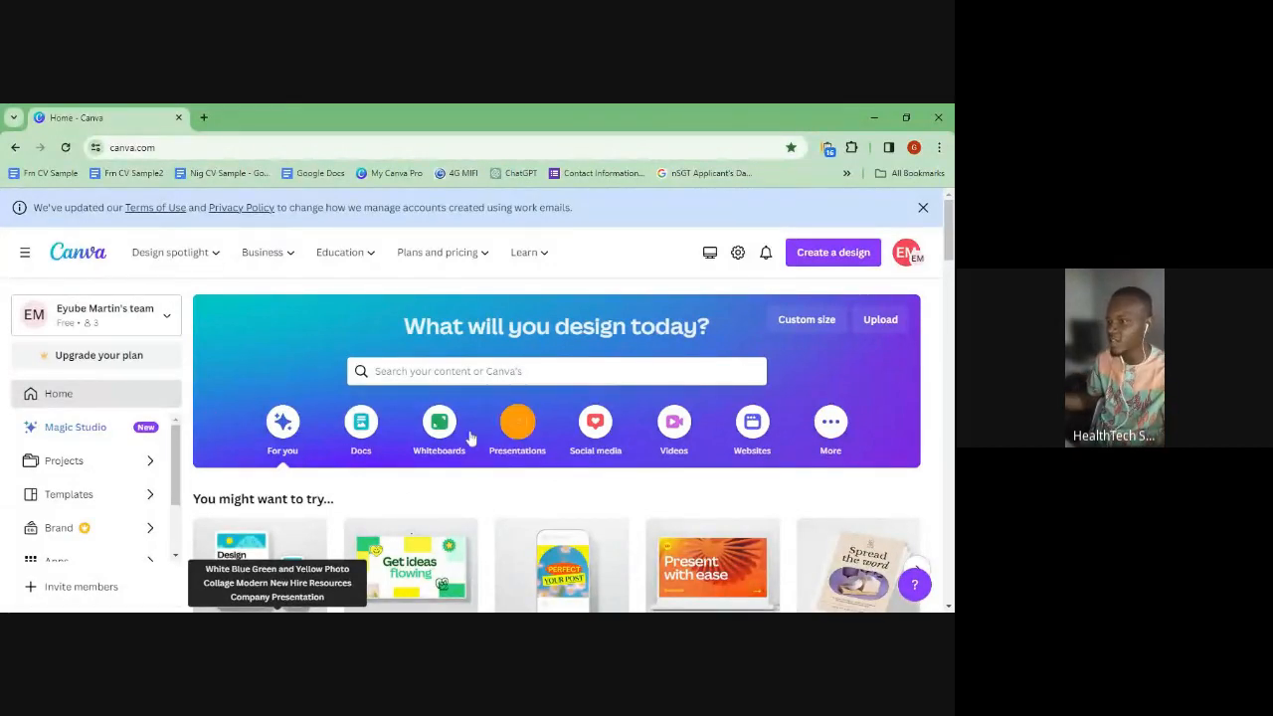
- Dismiss the Terms of Use update notice and preview the Design spotlight, Business, Education, Plans and pricing, Learn menus
click(923, 207)
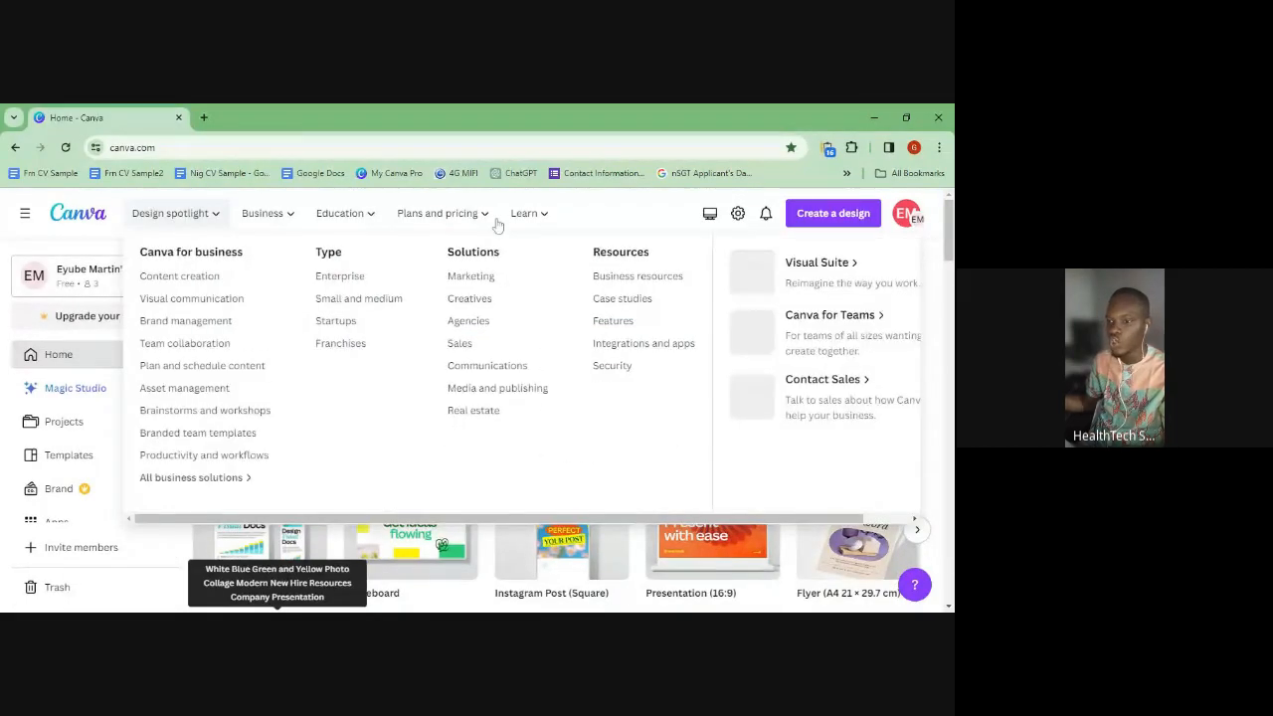
mouse_move(524, 213)
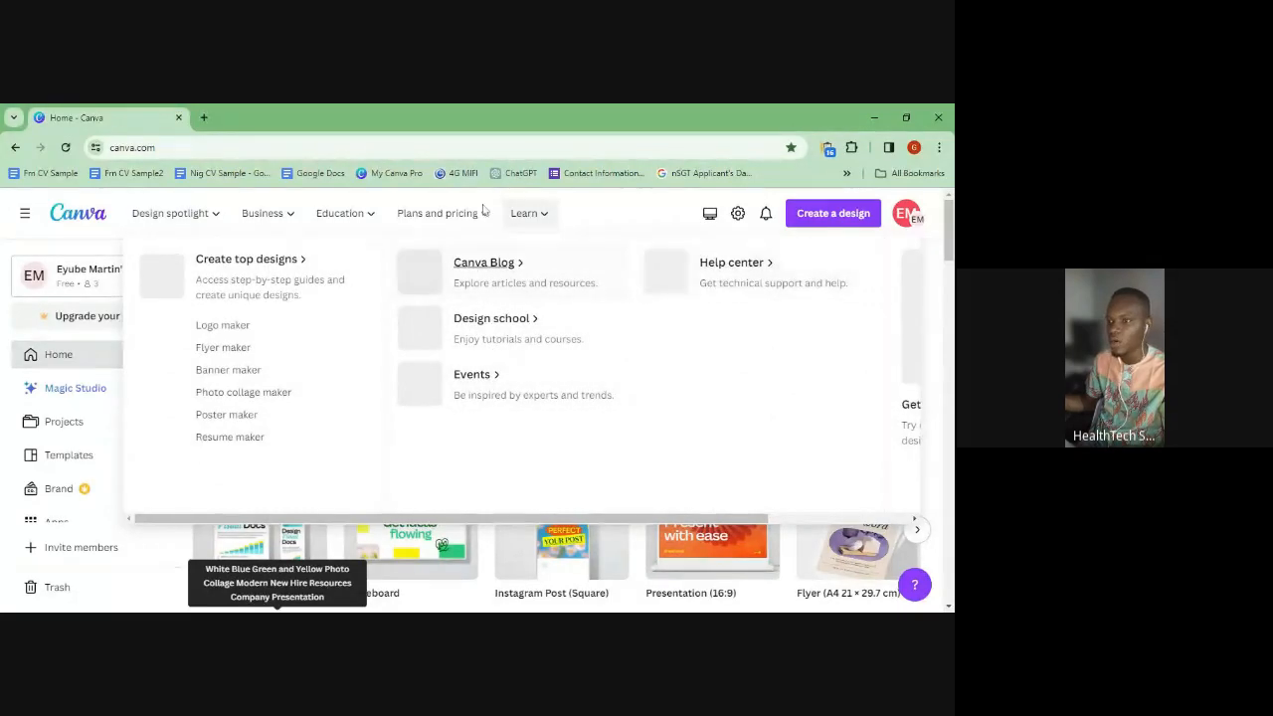
mouse_move(484, 213)
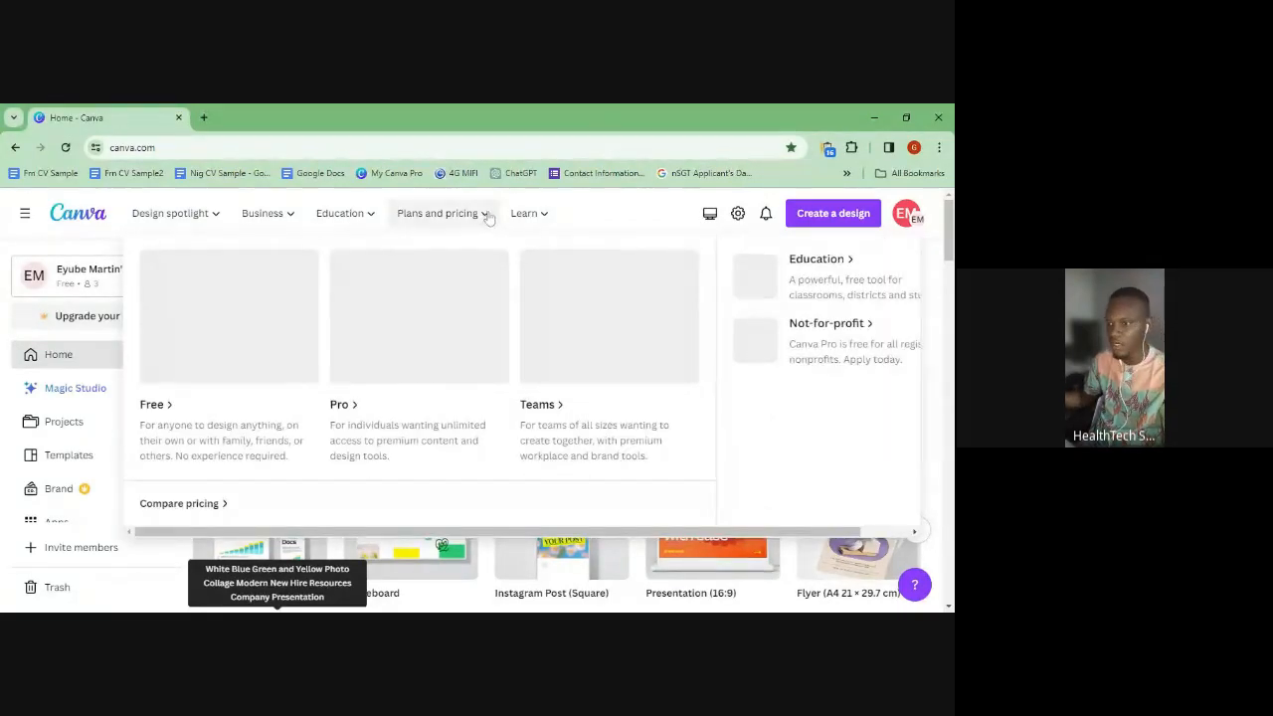
mouse_move(356, 204)
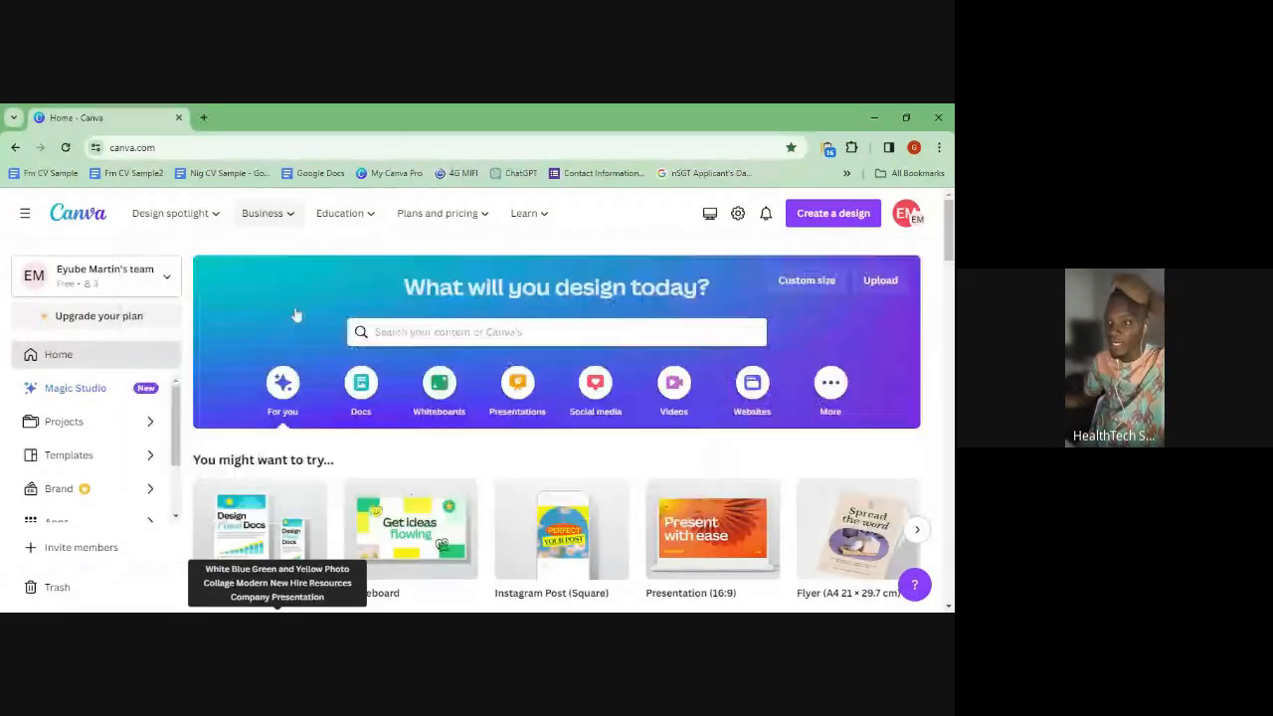
mouse_move(362, 227)
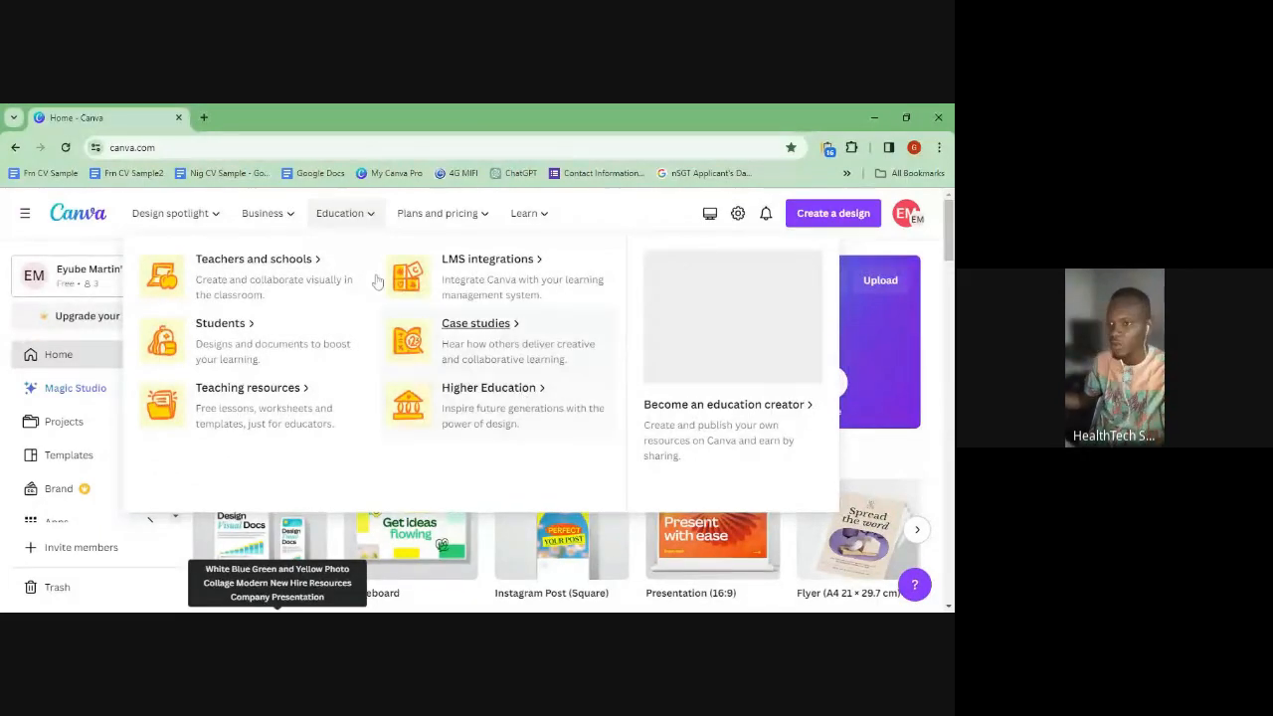
mouse_move(289, 213)
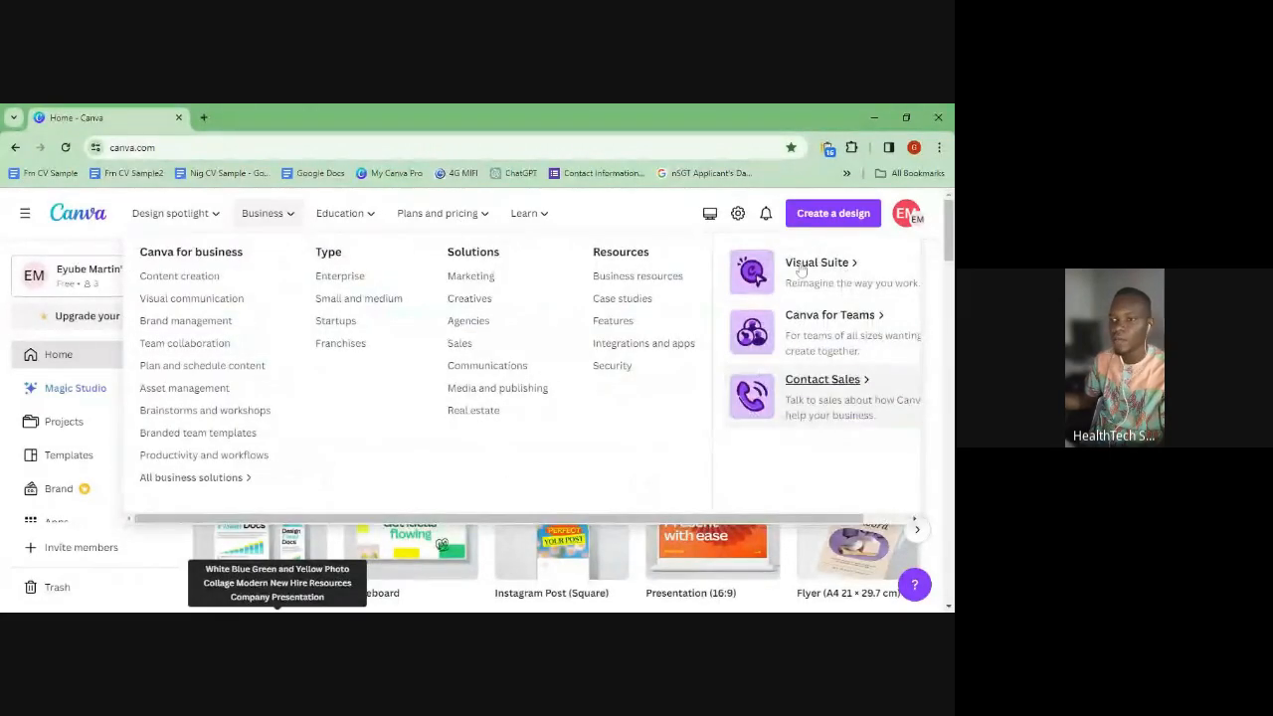
mouse_move(207, 223)
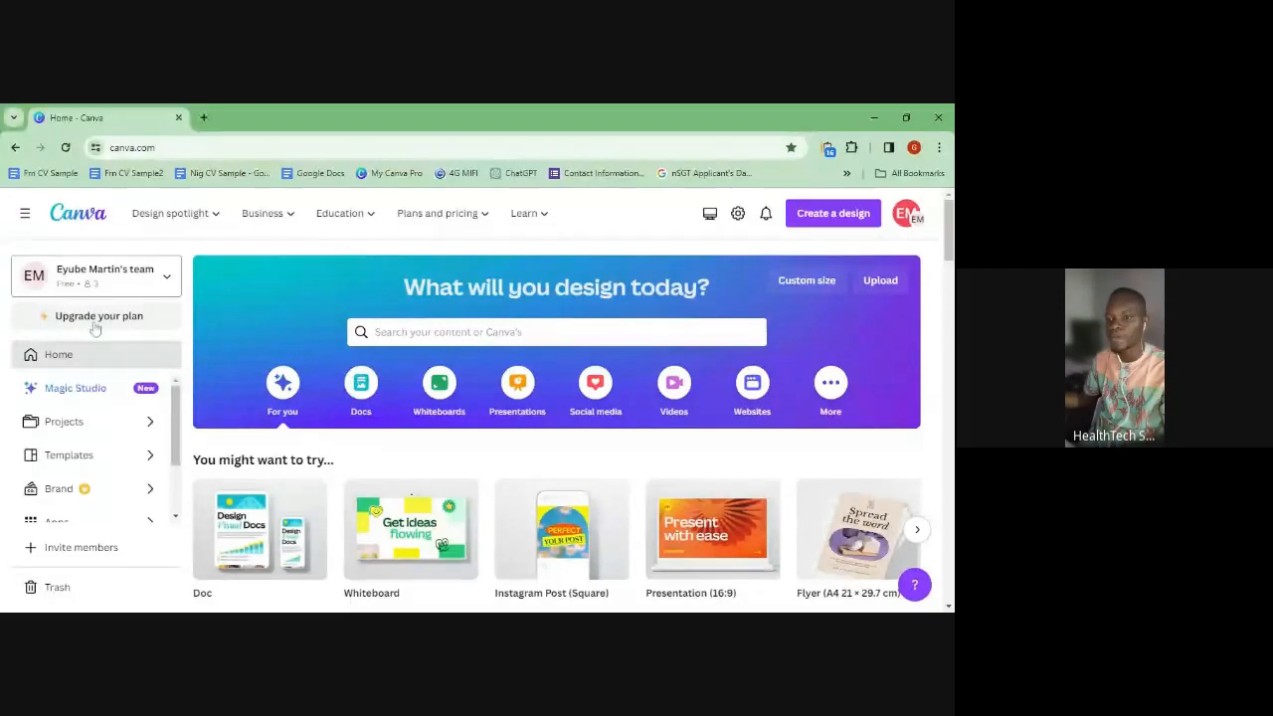
- Search Canva for 'Webinar instagram post'
scroll(94, 502, down, 2)
scroll(88, 447, up, 2)
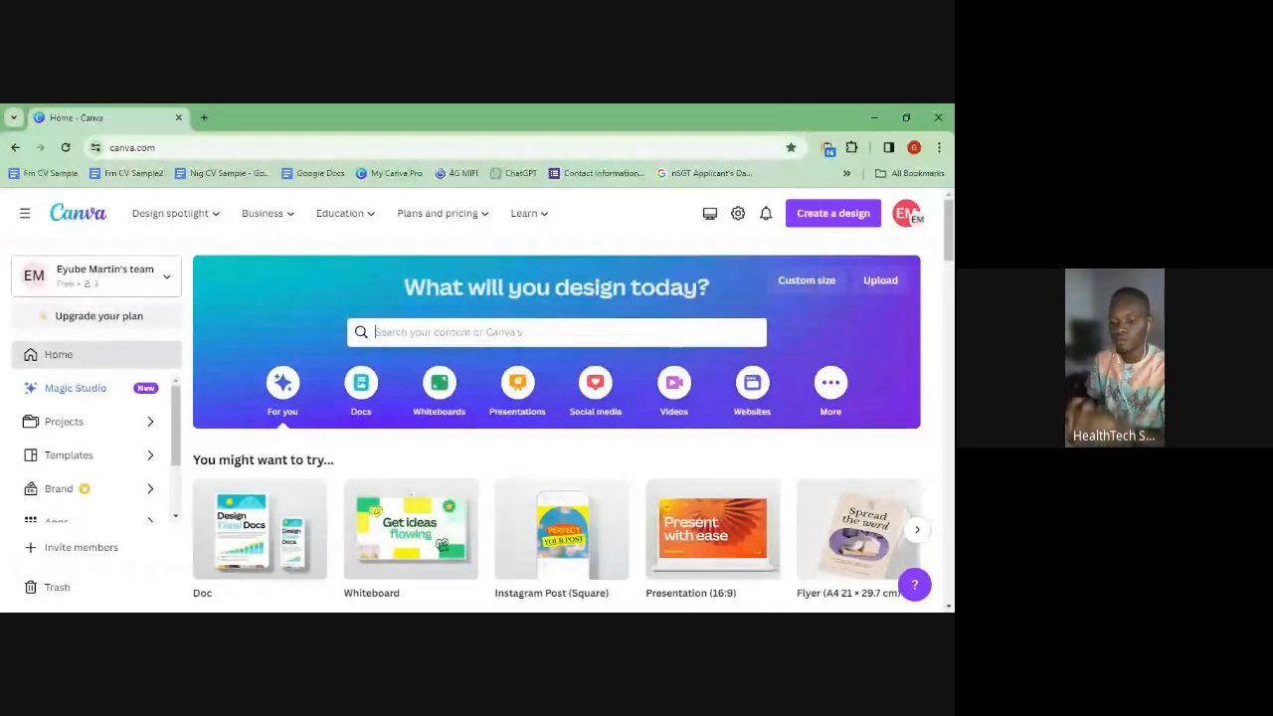
text(Web)
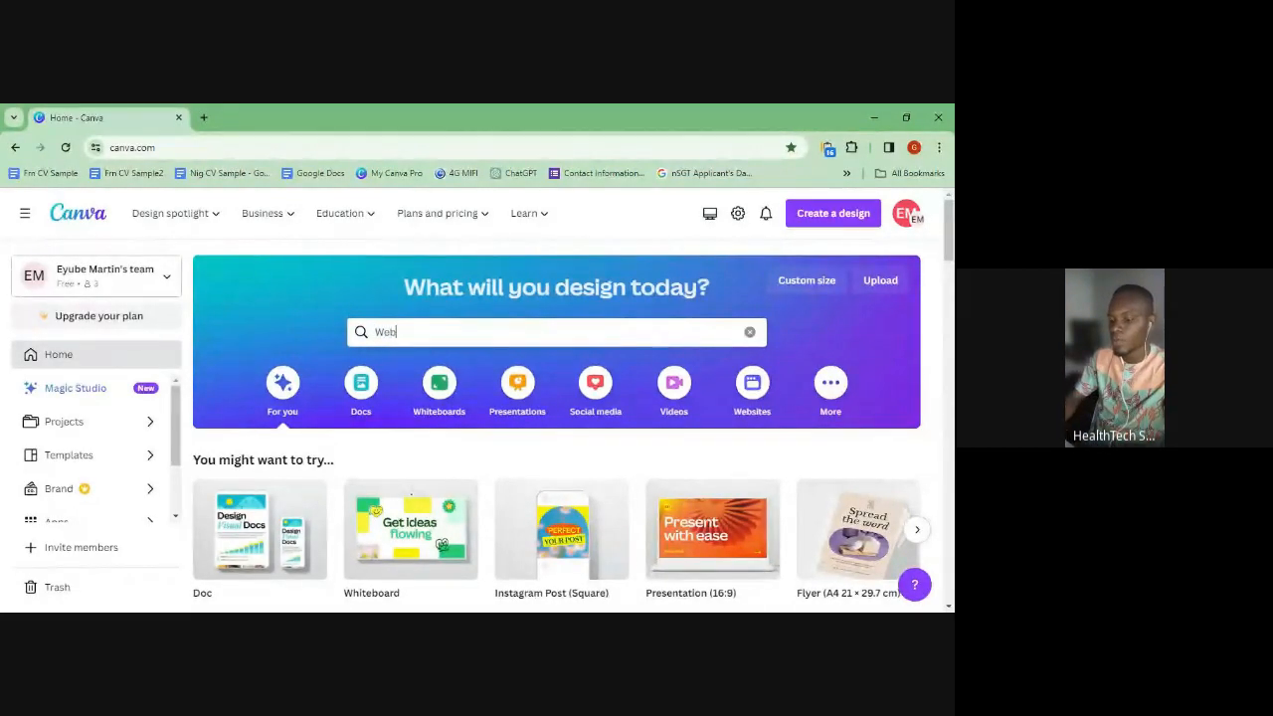
text(inar )
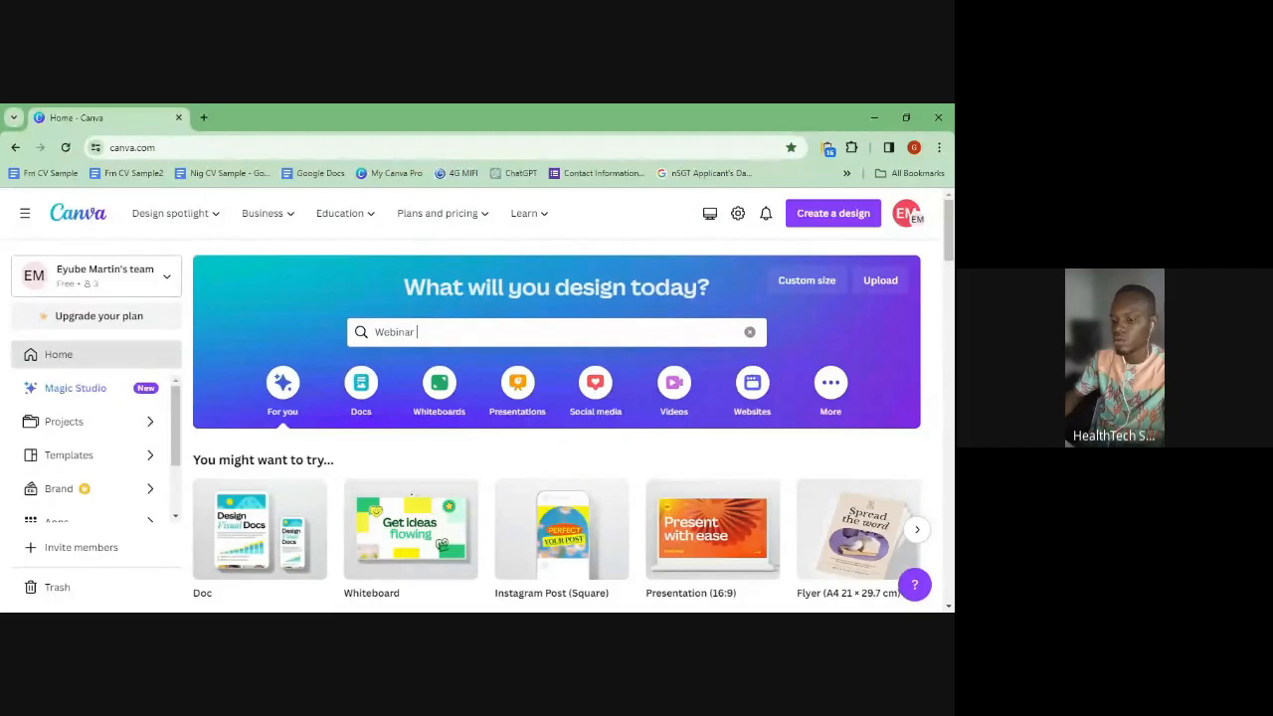
text(insta)
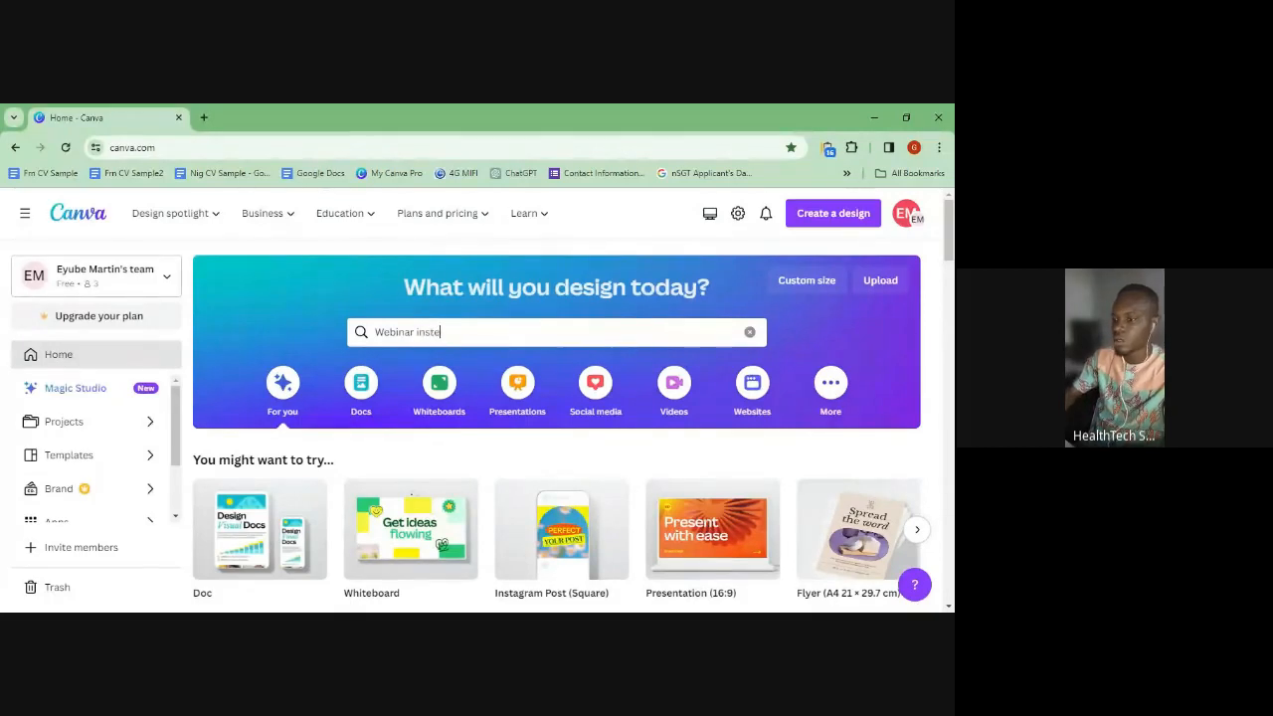
text(gram post)
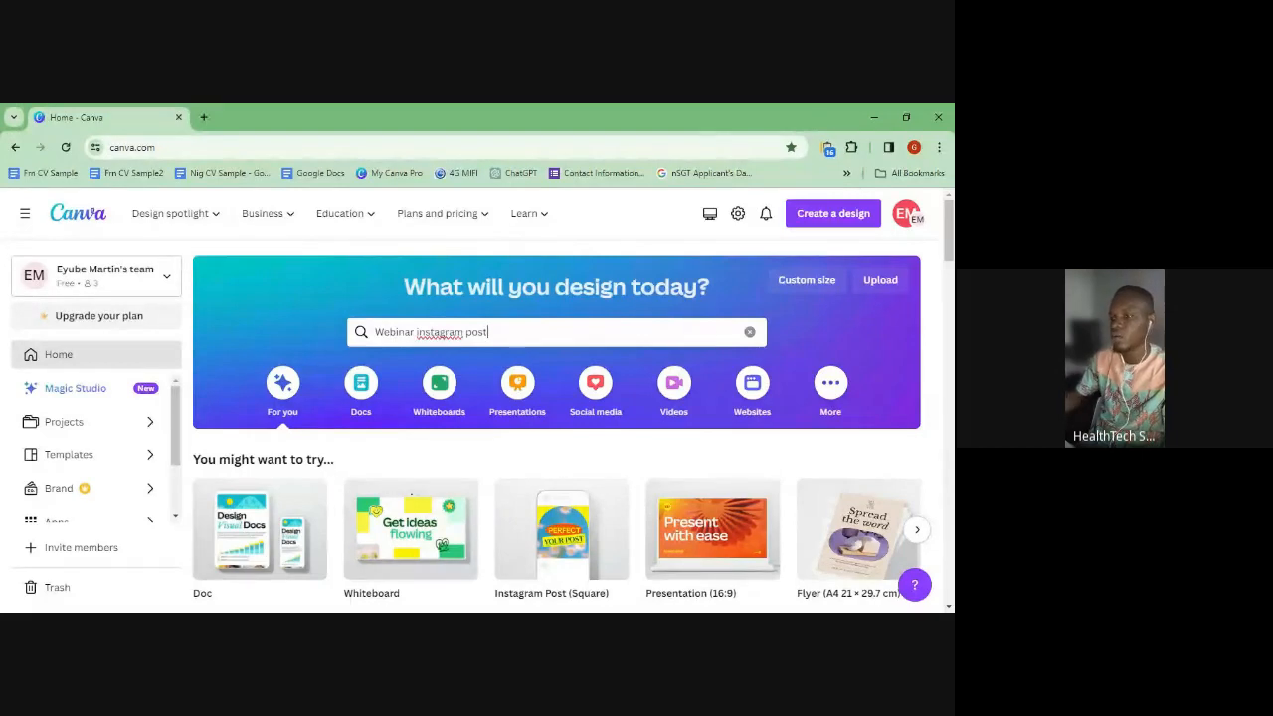
key(Return)
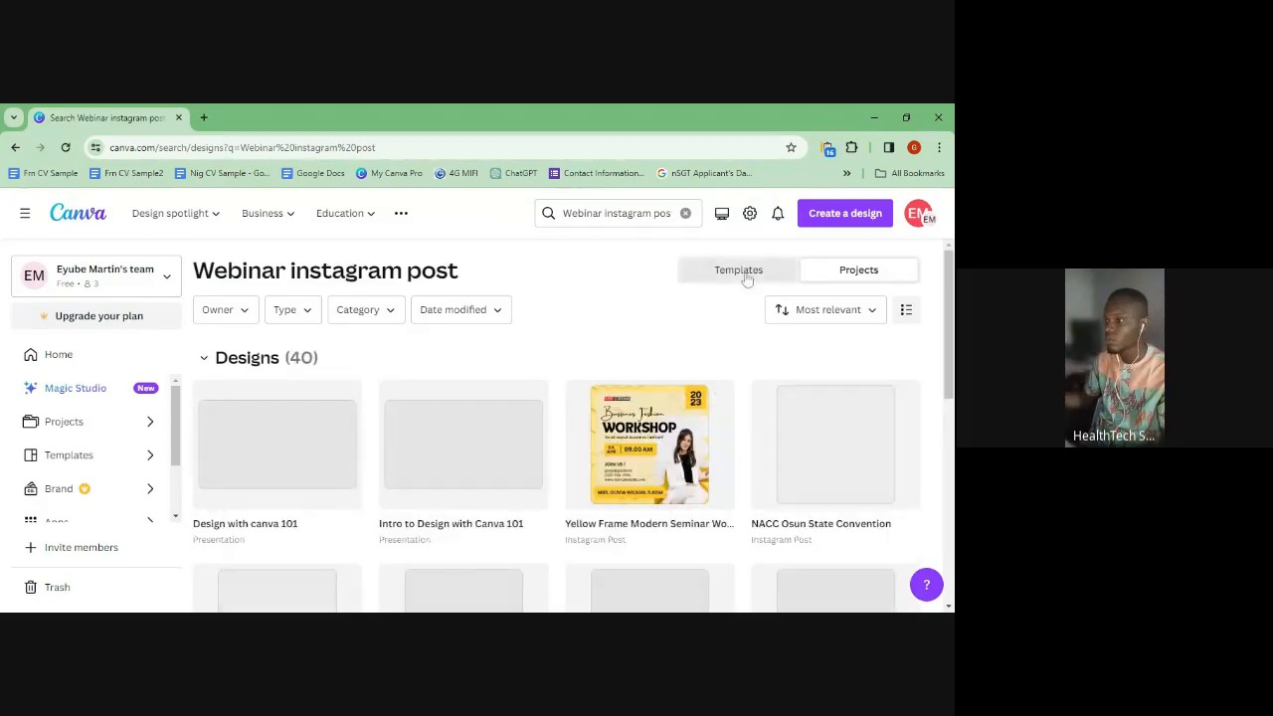
- Switch the 'Webinar instagram post' results from Projects to Templates
scroll(865, 447, down, 3)
scroll(856, 497, up, 3)
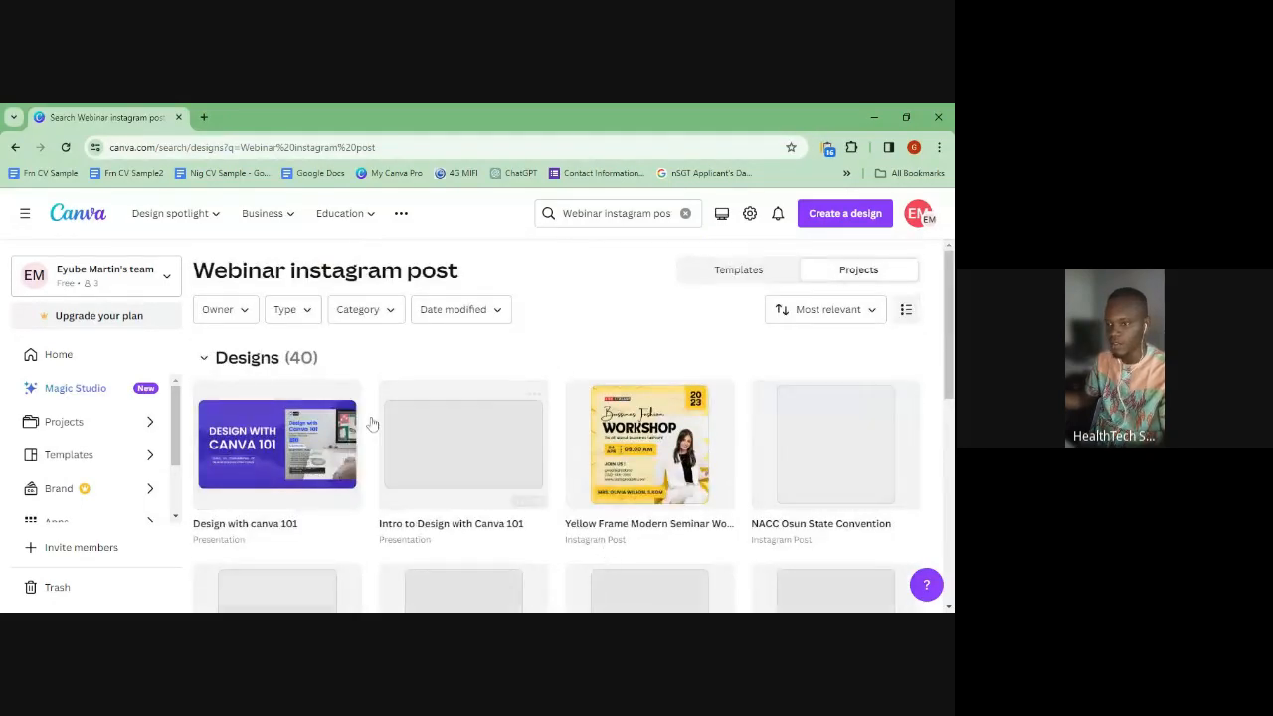
scroll(414, 468, down, 1)
scroll(249, 358, up, 1)
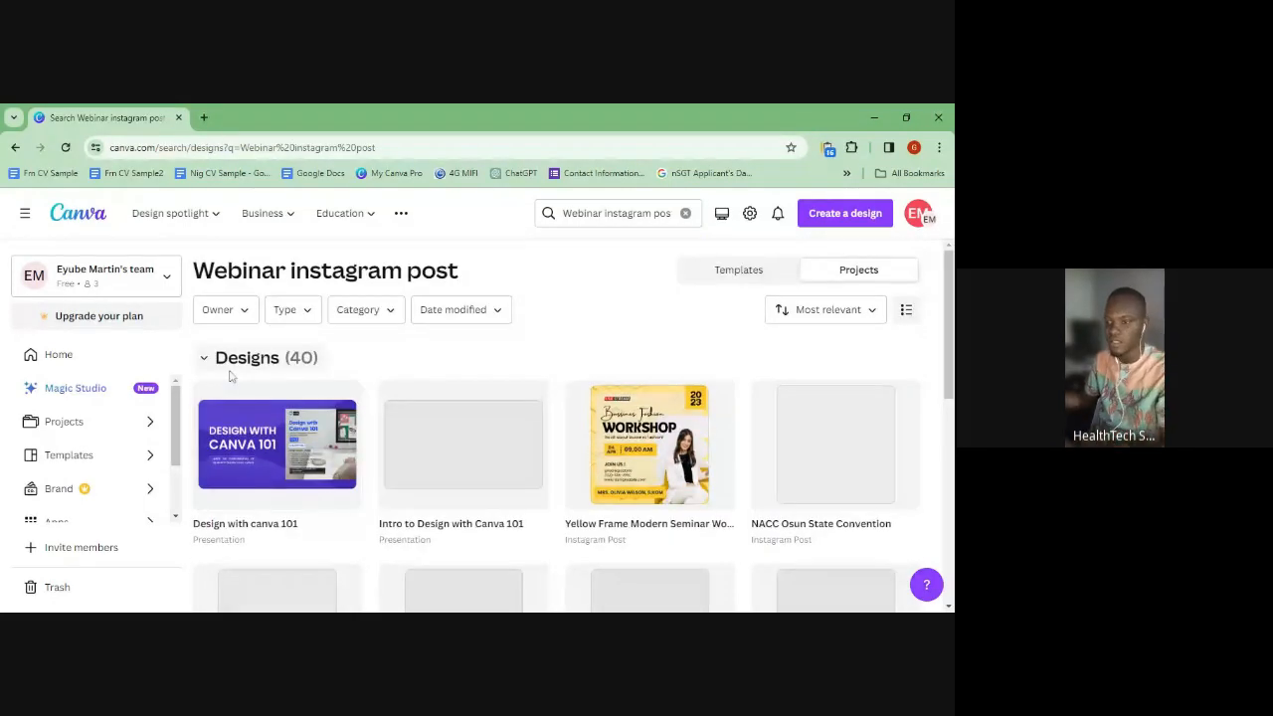
scroll(557, 478, down, 3)
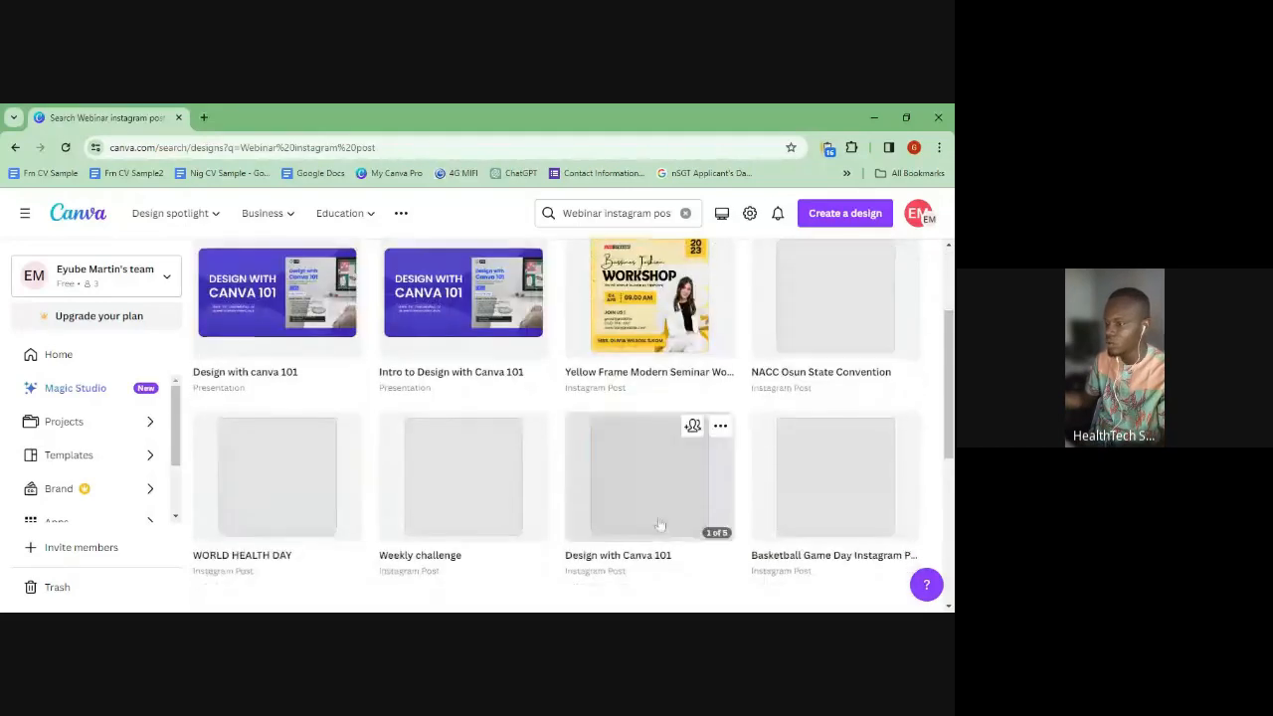
scroll(460, 479, up, 3)
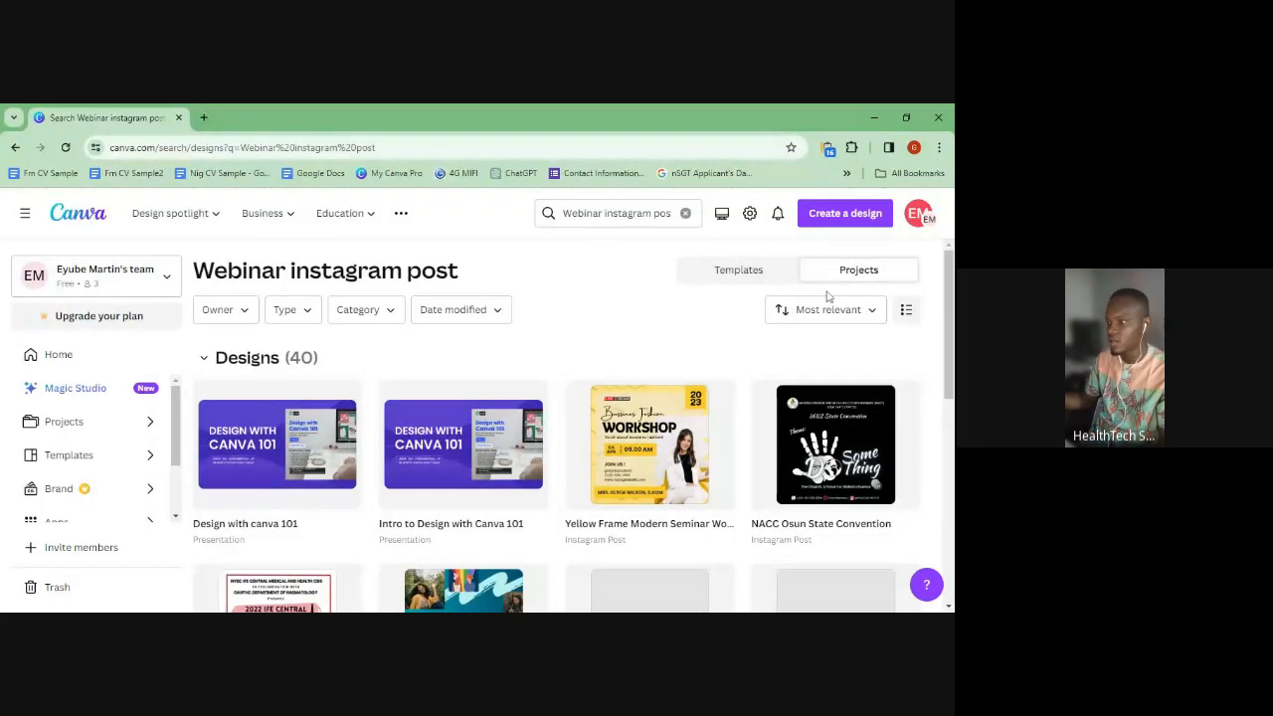
click(738, 274)
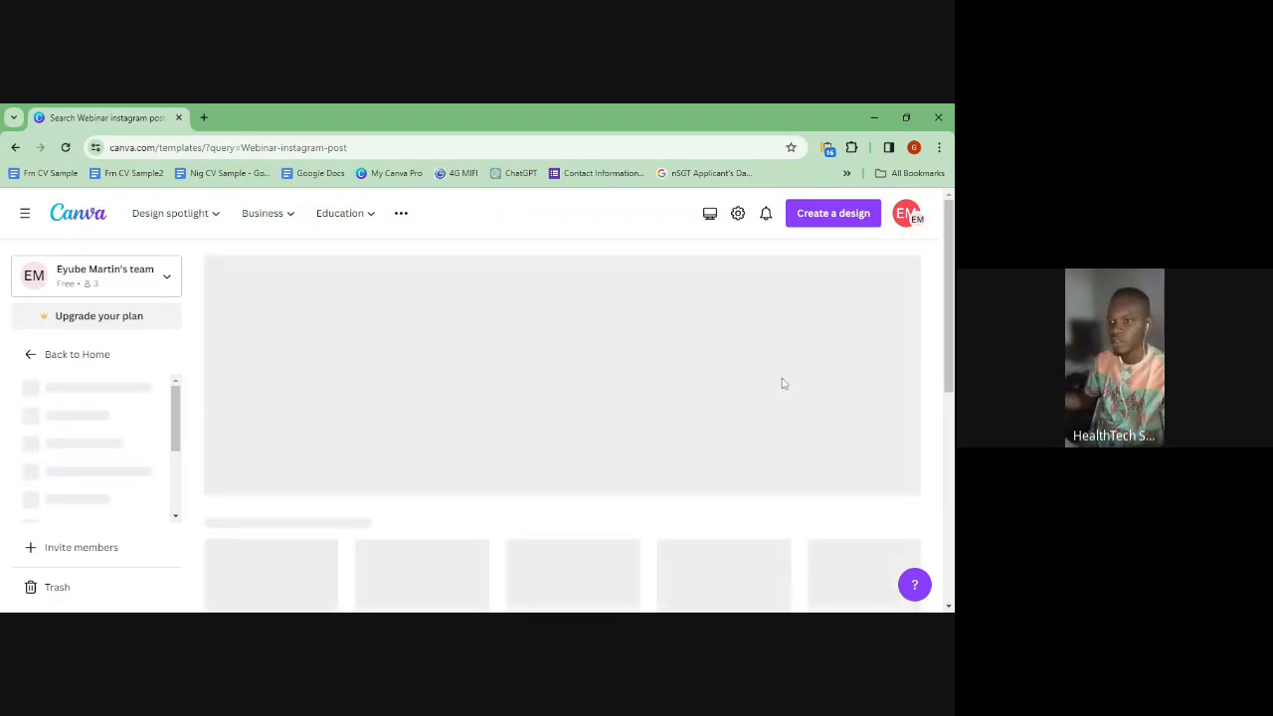
- Load canva.com in a second browser tab, then switch back to the Webinar templates tab
click(204, 118)
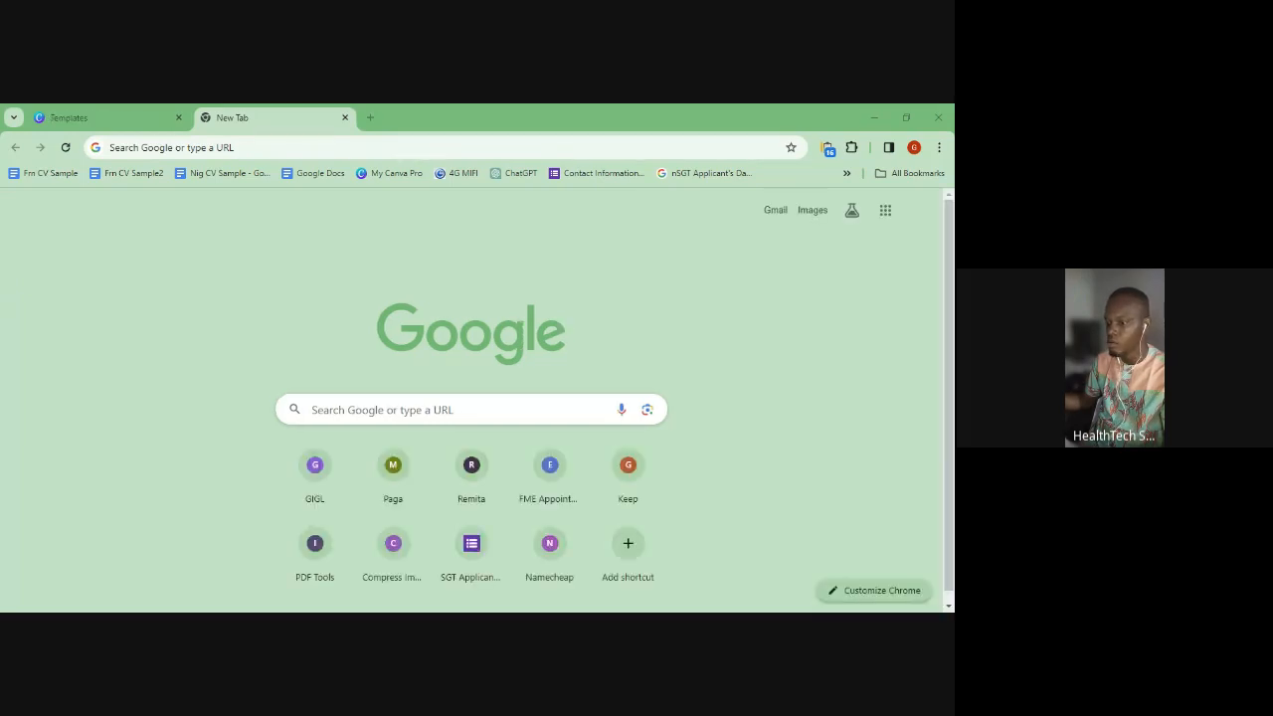
click(121, 111)
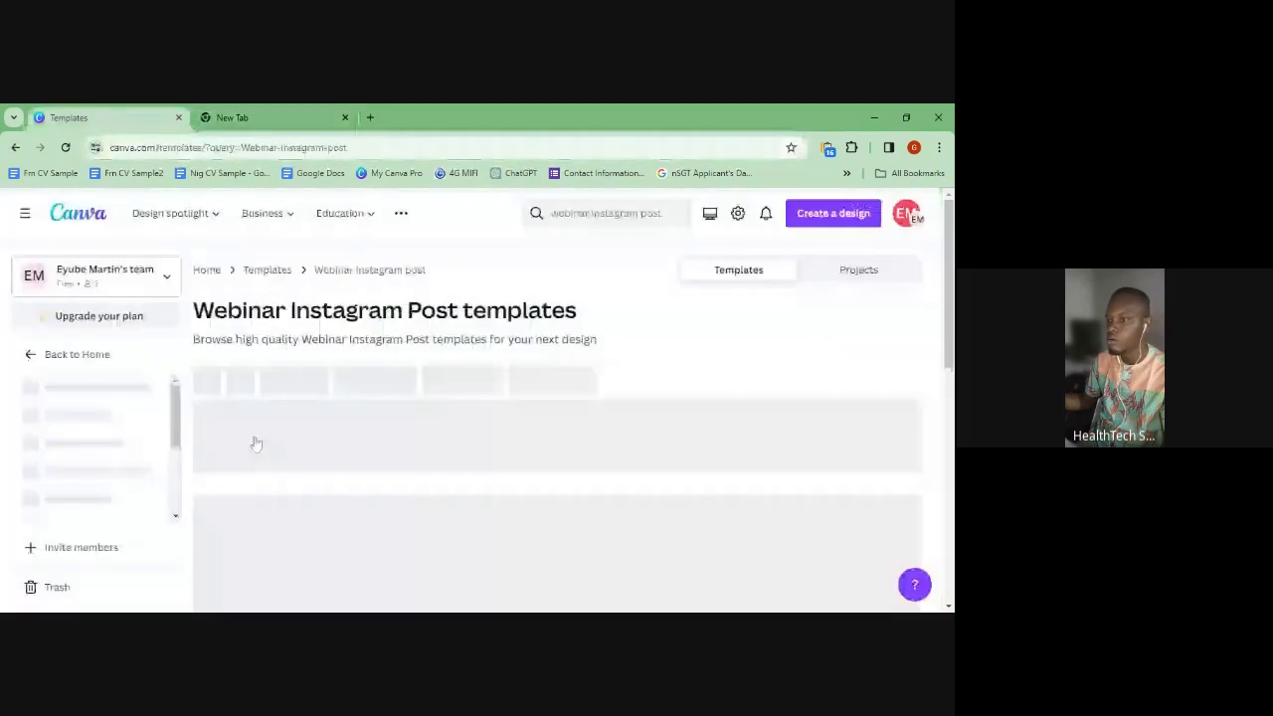
click(250, 113)
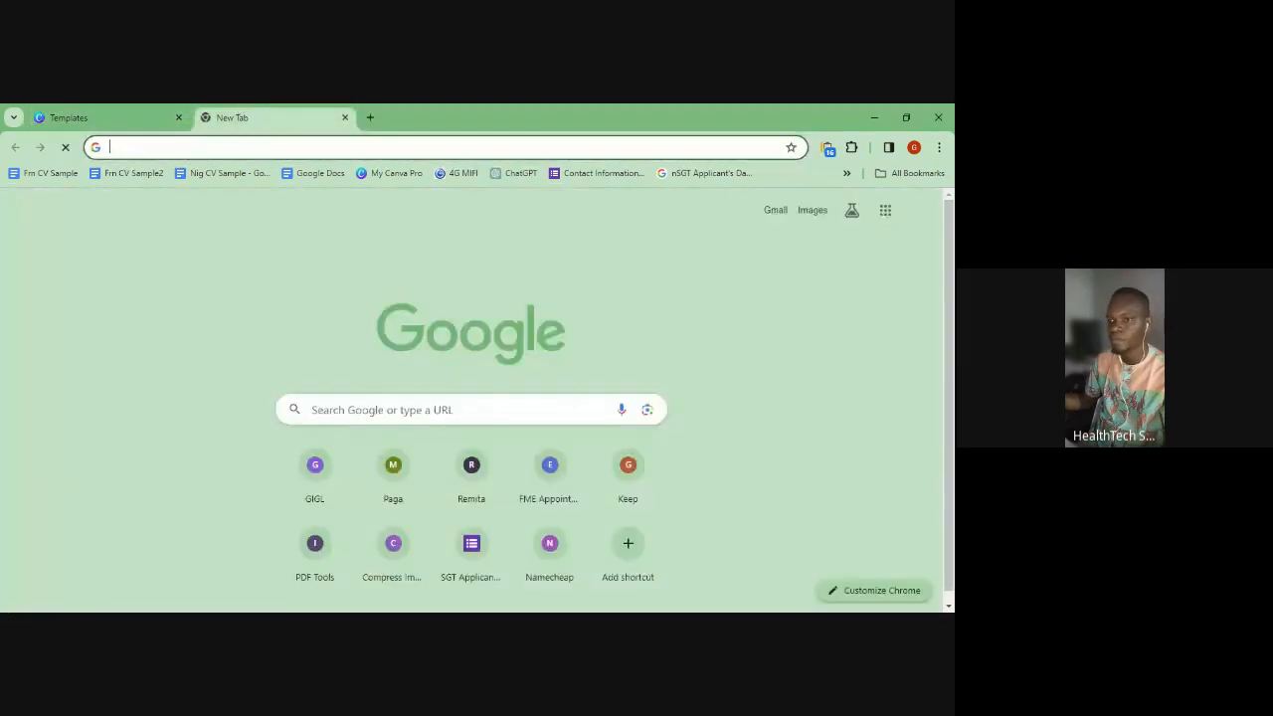
click(267, 148)
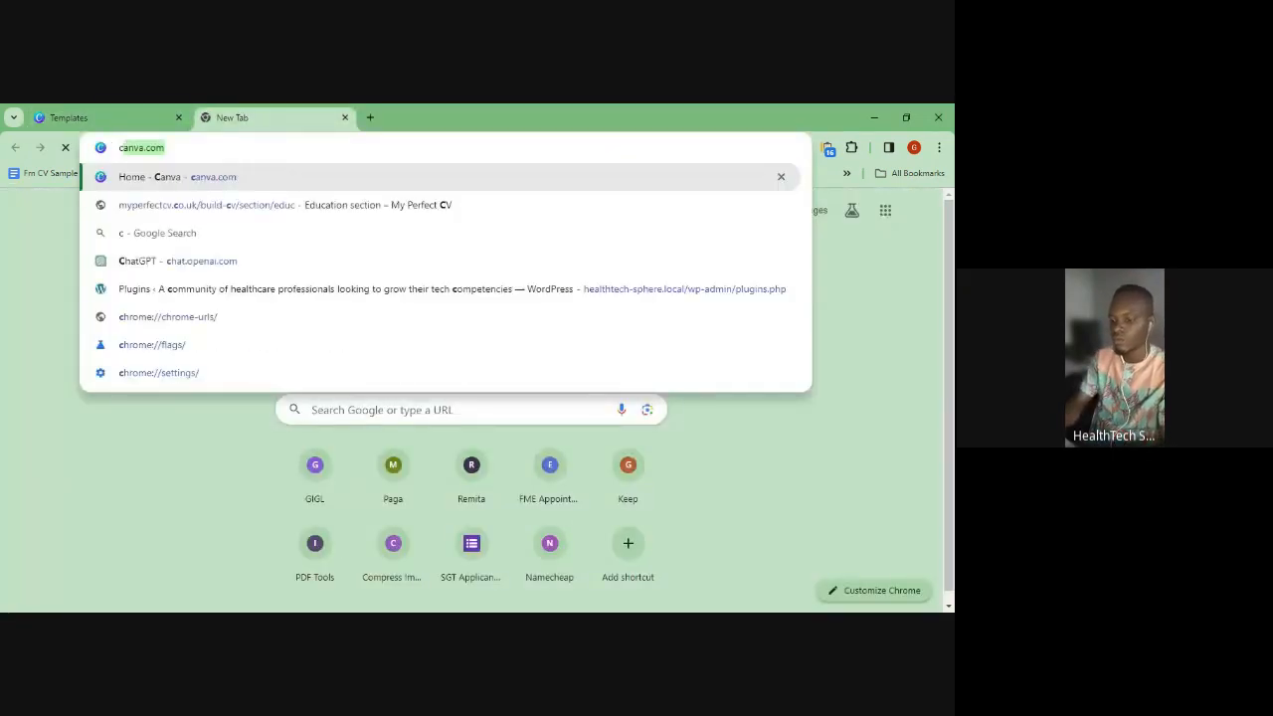
text(canva.com)
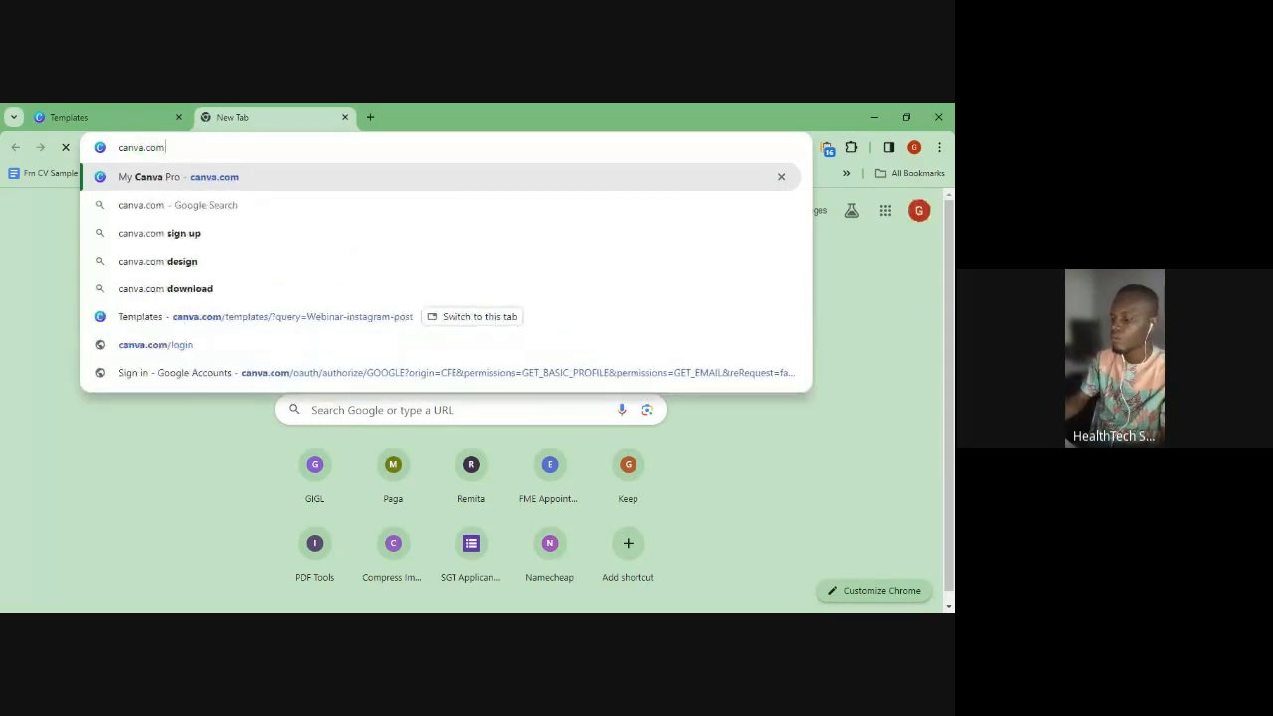
key(Return)
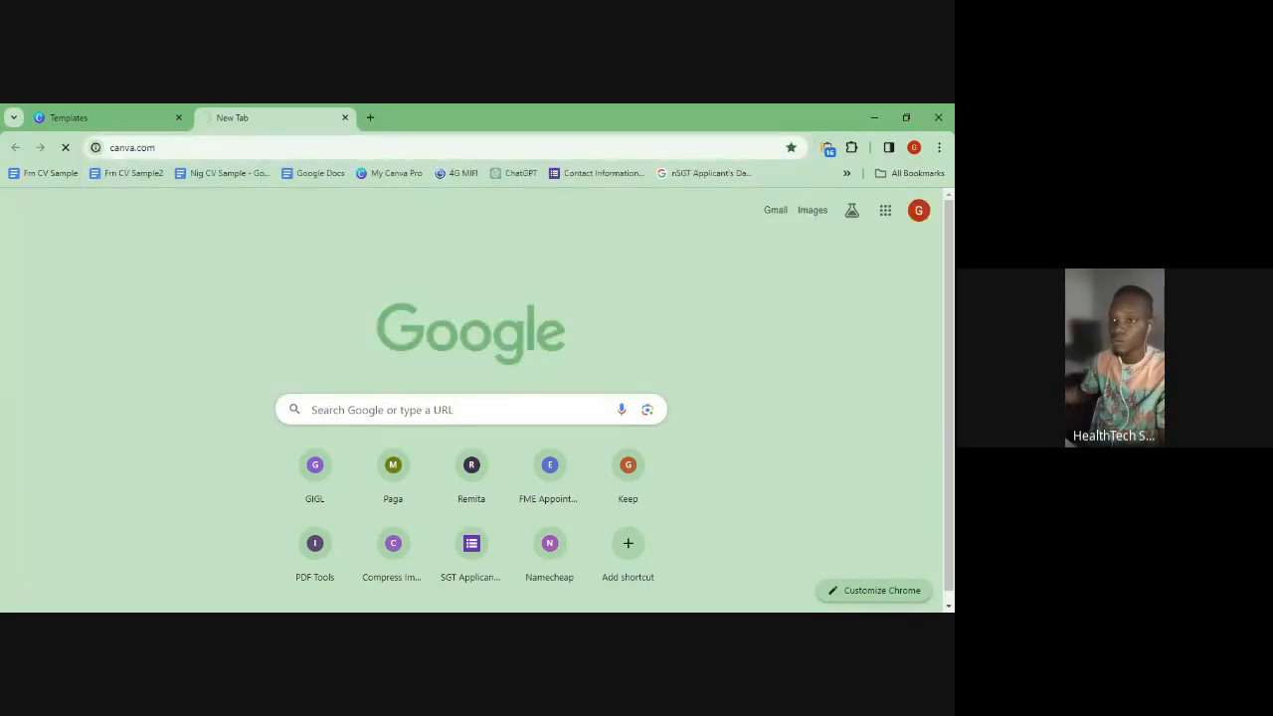
click(68, 117)
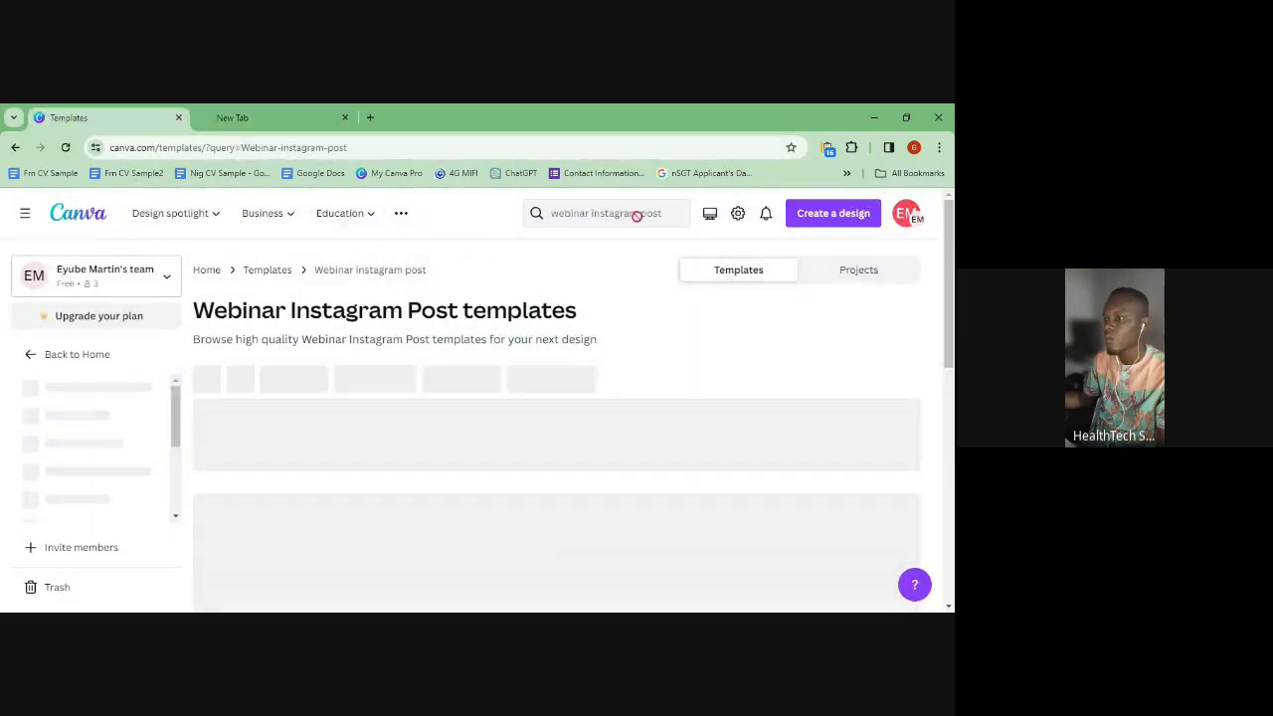
- Reload the Webinar templates page, then switch between tabs, ending on the canva.com tab
click(64, 147)
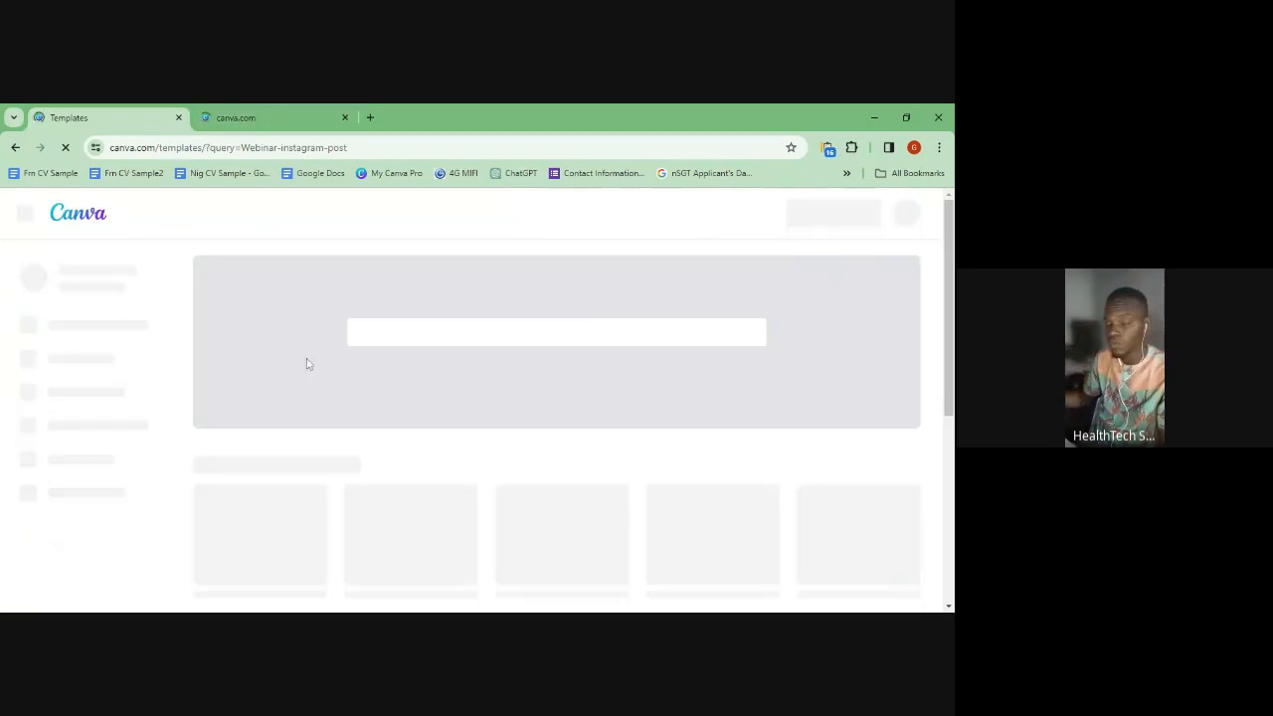
click(243, 117)
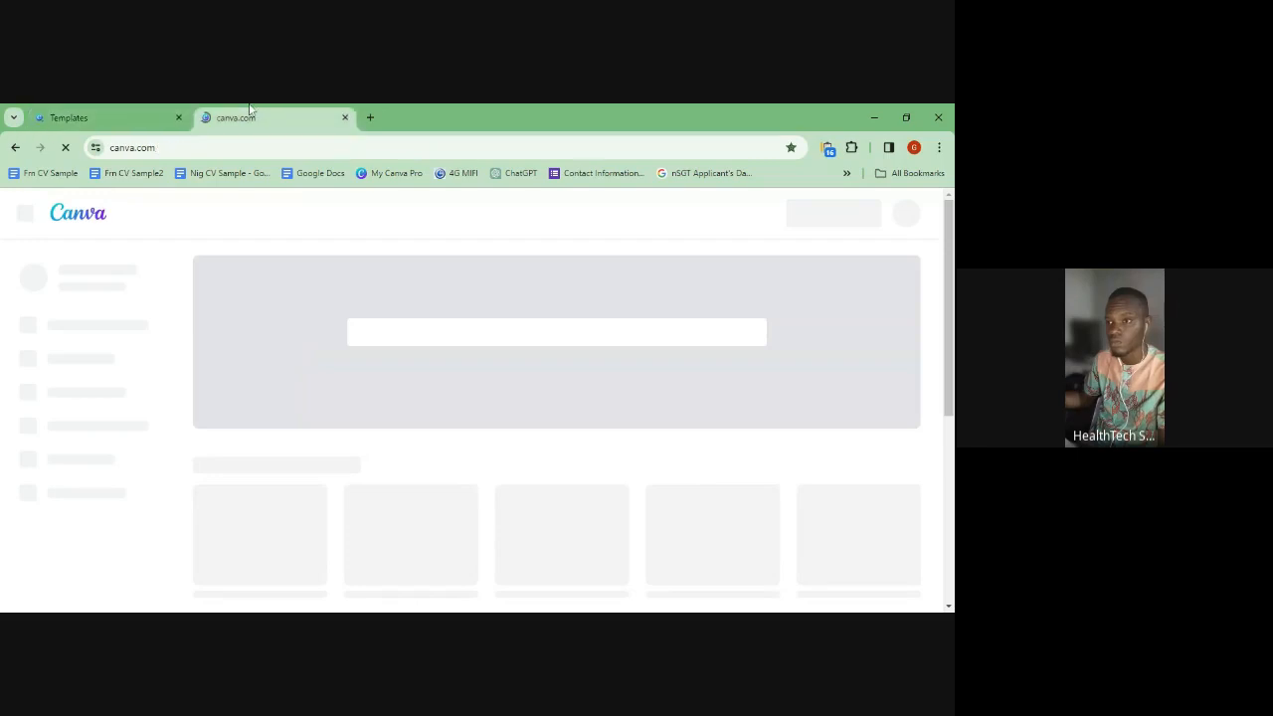
click(100, 115)
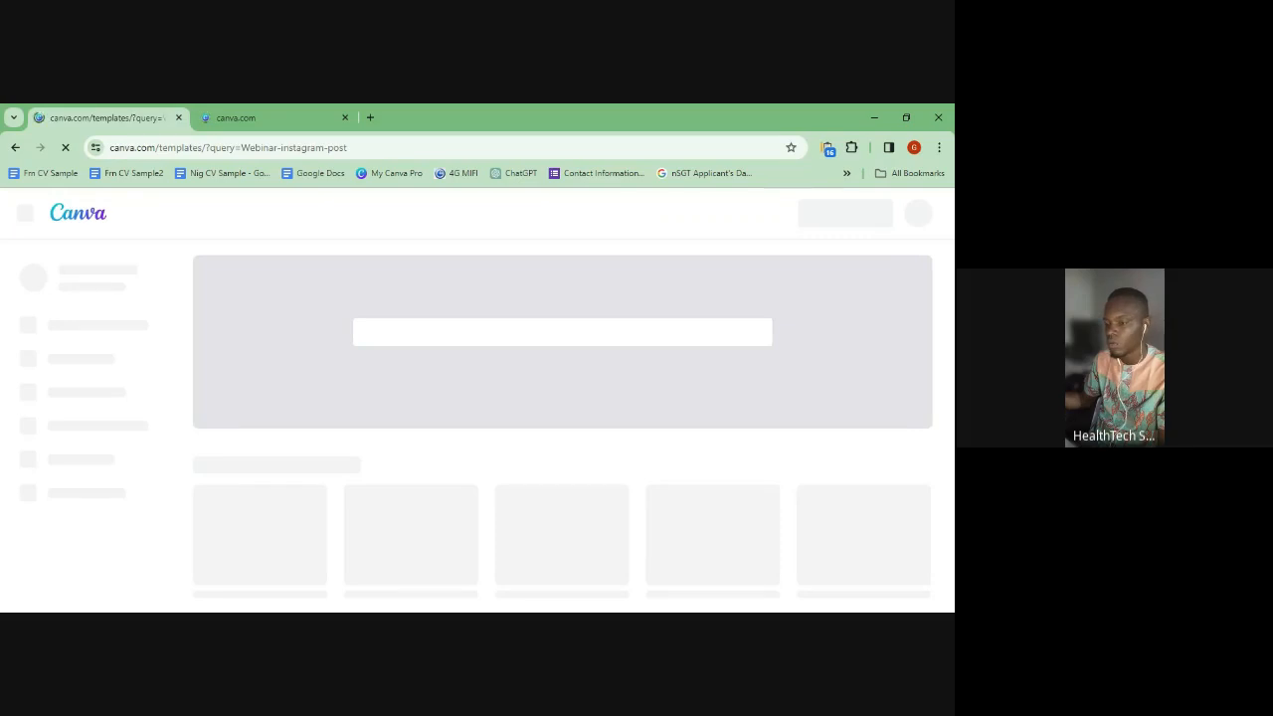
click(275, 118)
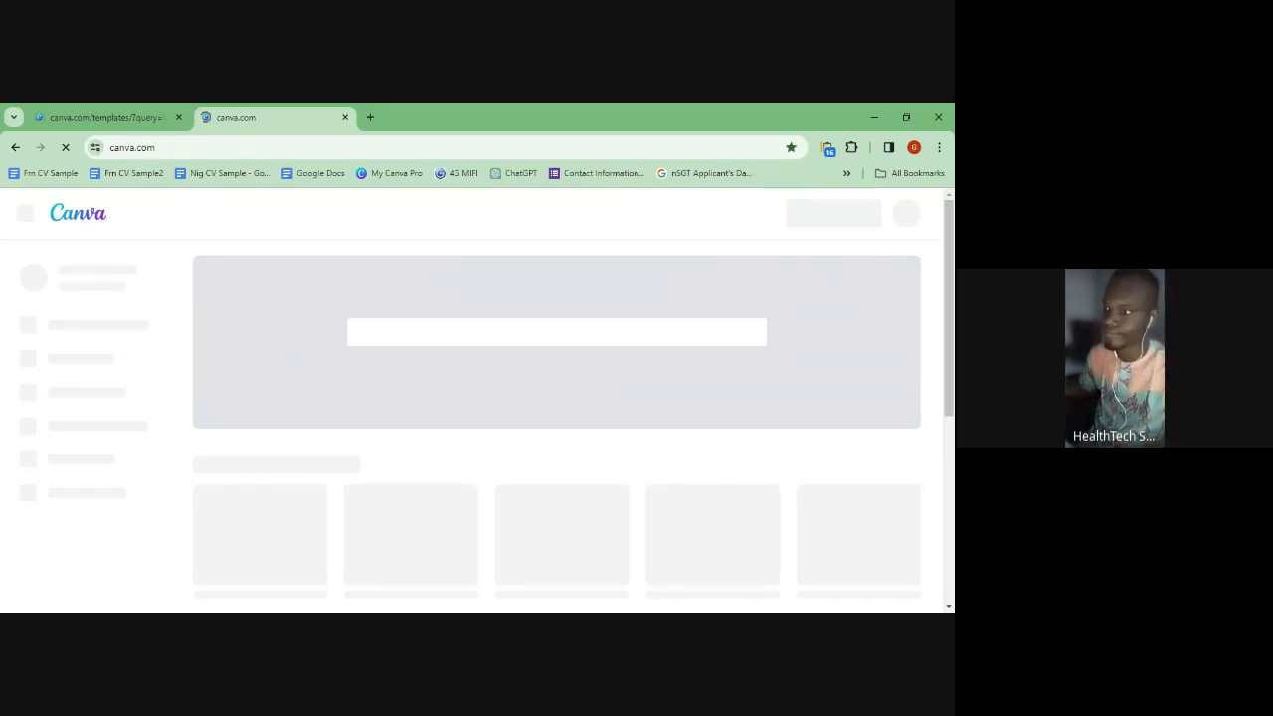
click(97, 113)
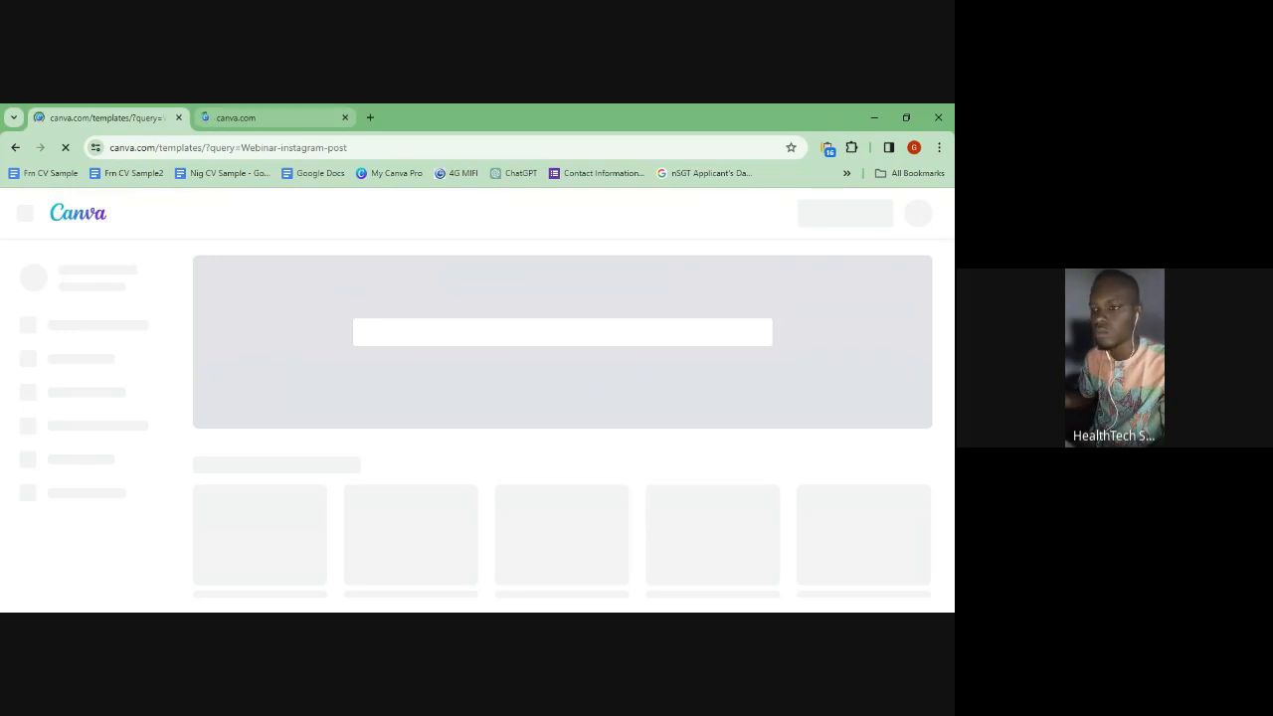
click(280, 115)
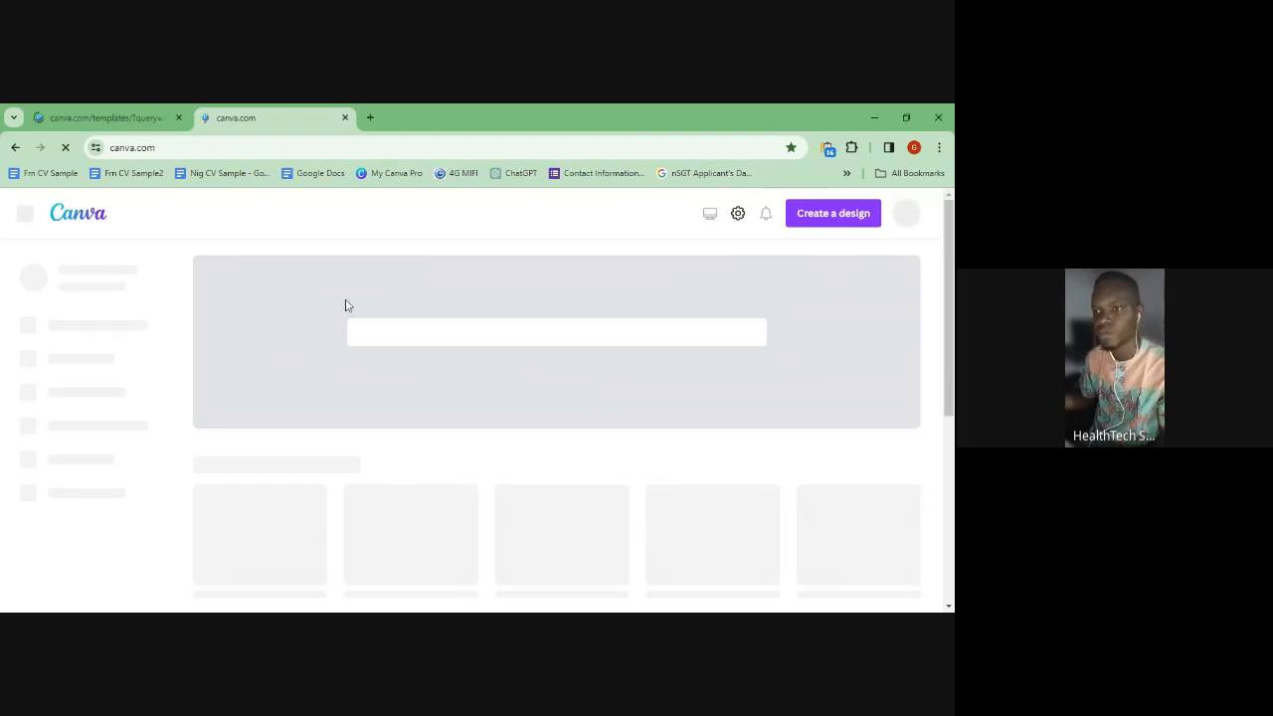
- Bring the Webinar Instagram Post templates tab (query=Webinar-instagram-post) back to the front
click(100, 116)
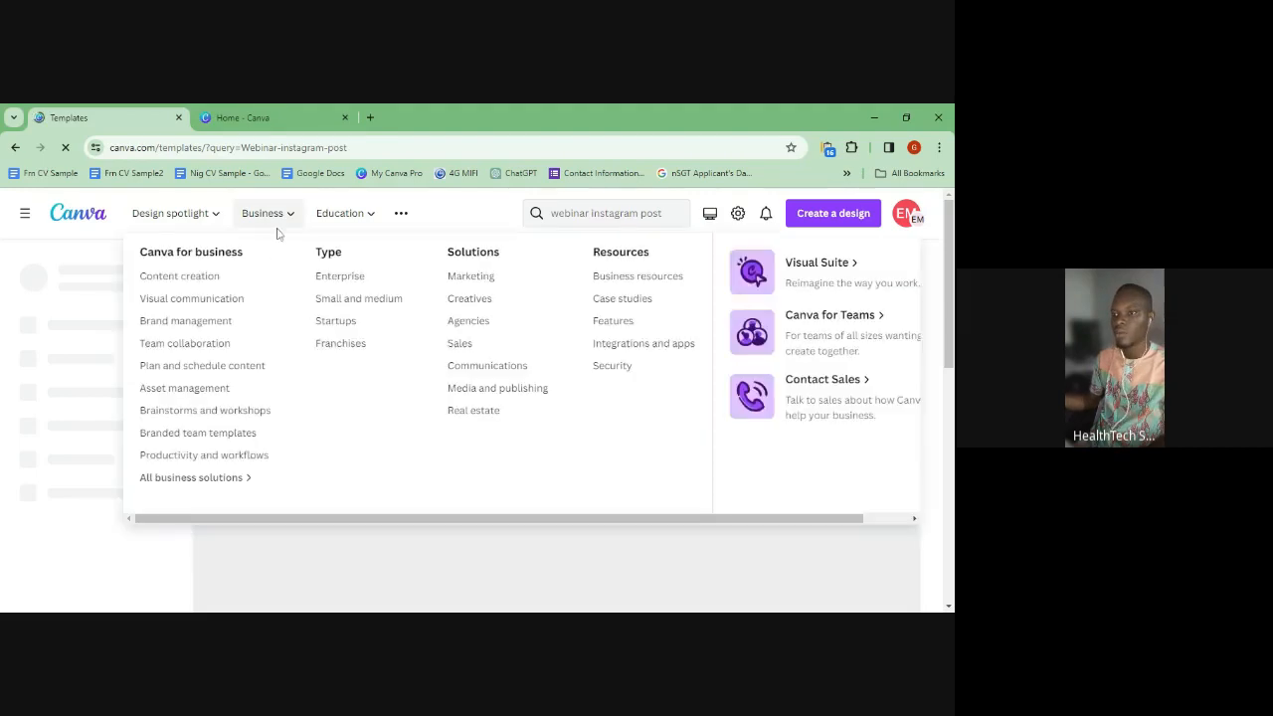
- Search Canva for 'instagram post' from the home tab, briefly checking the templates tab
click(244, 111)
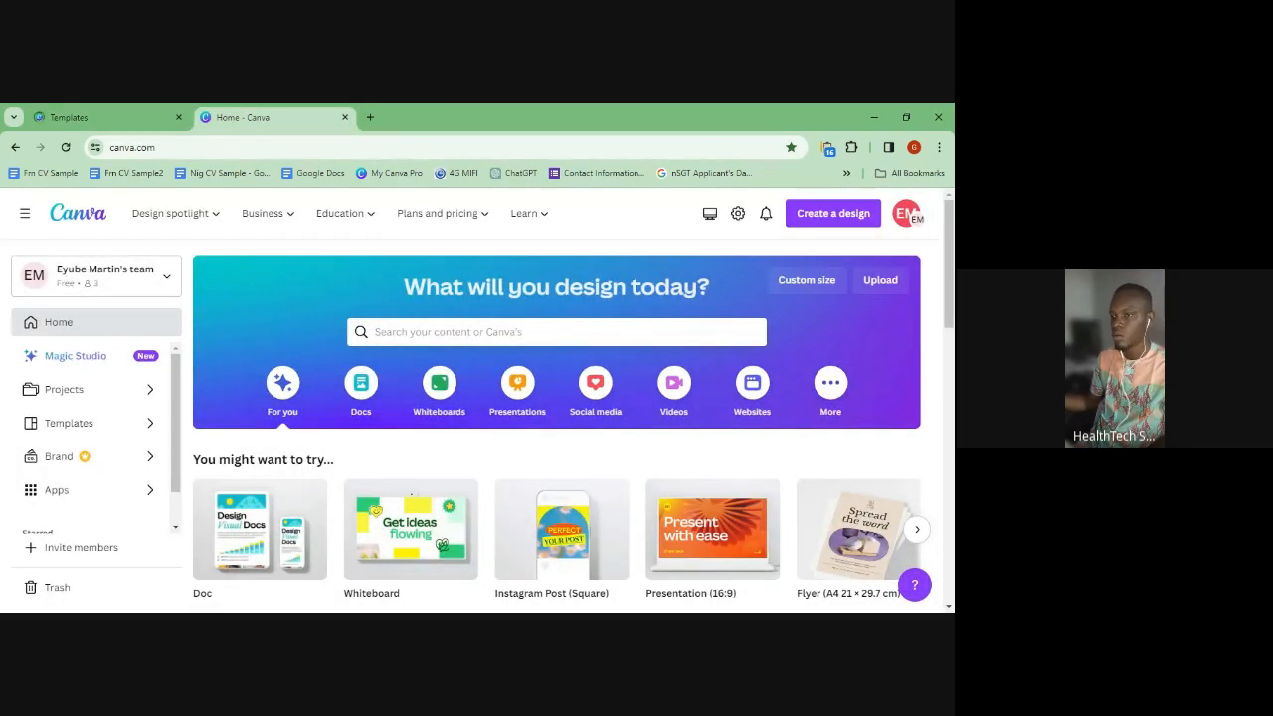
scroll(460, 404, down, 1)
scroll(460, 404, down, 4)
scroll(463, 406, up, 6)
click(453, 331)
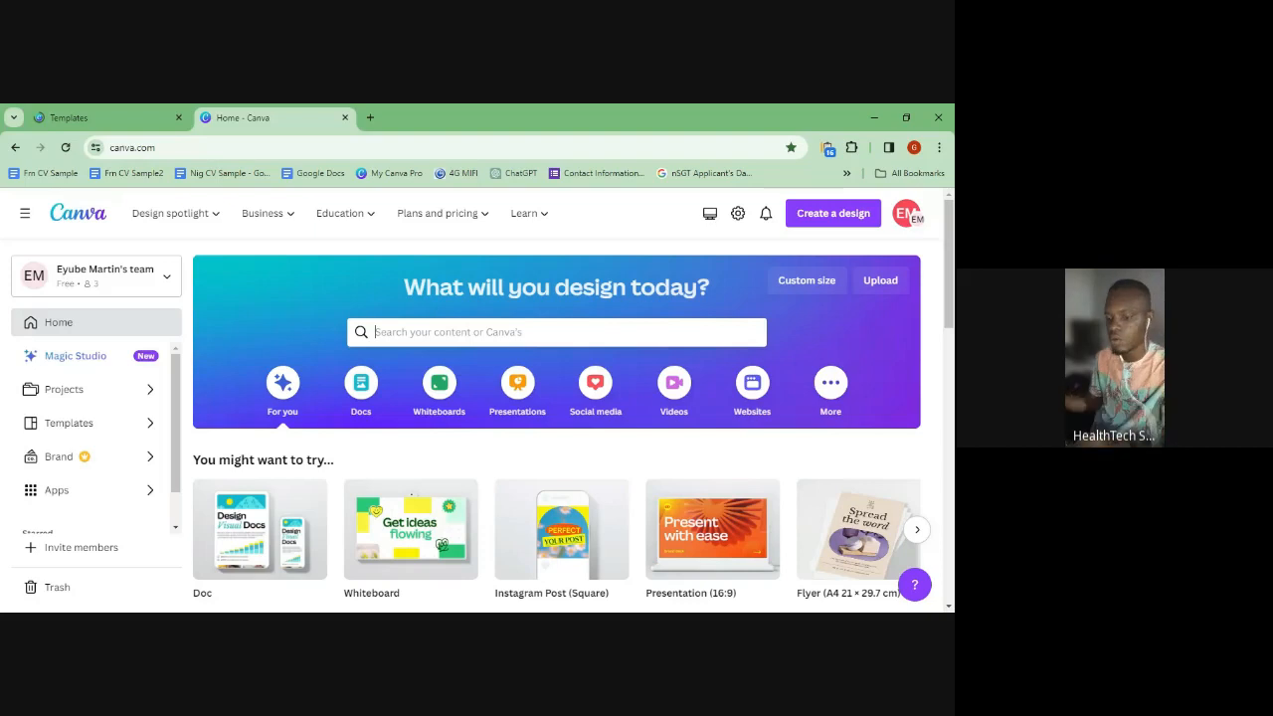
text(instagram post)
key(Return)
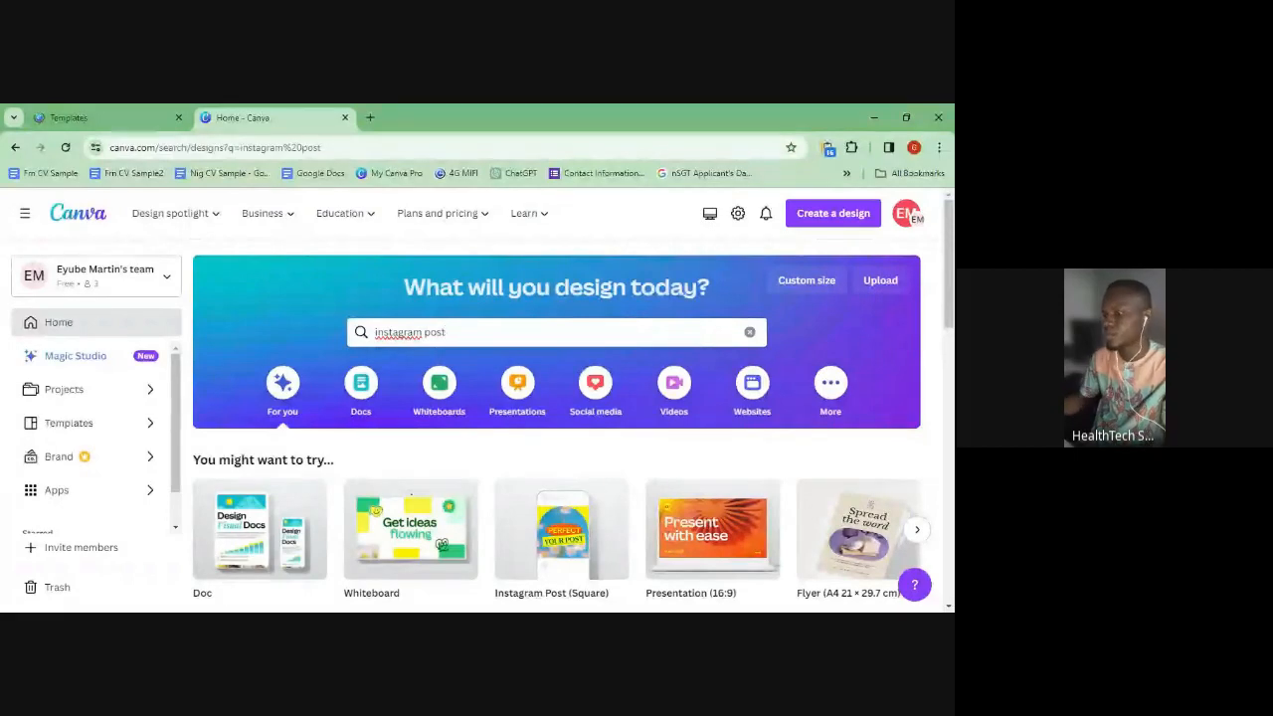
click(112, 111)
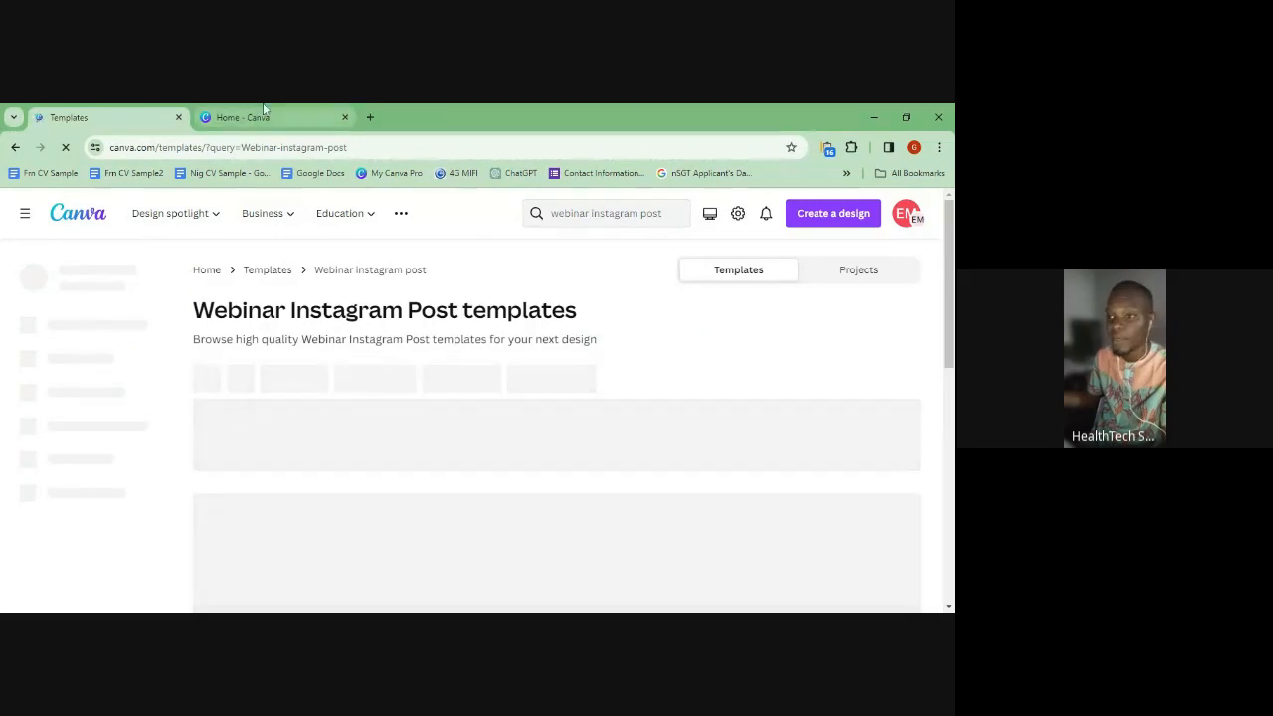
click(266, 111)
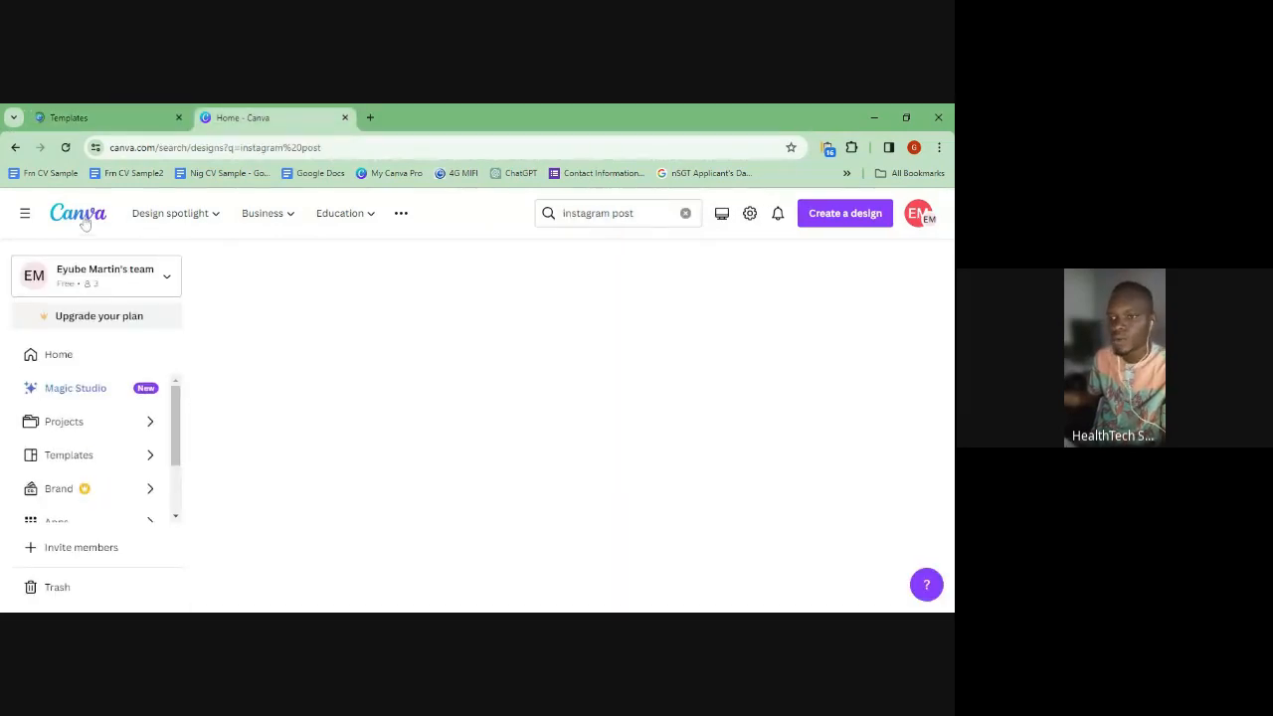
- Check the still-loading Webinar templates tab and the home tab, then select the templates address
click(101, 114)
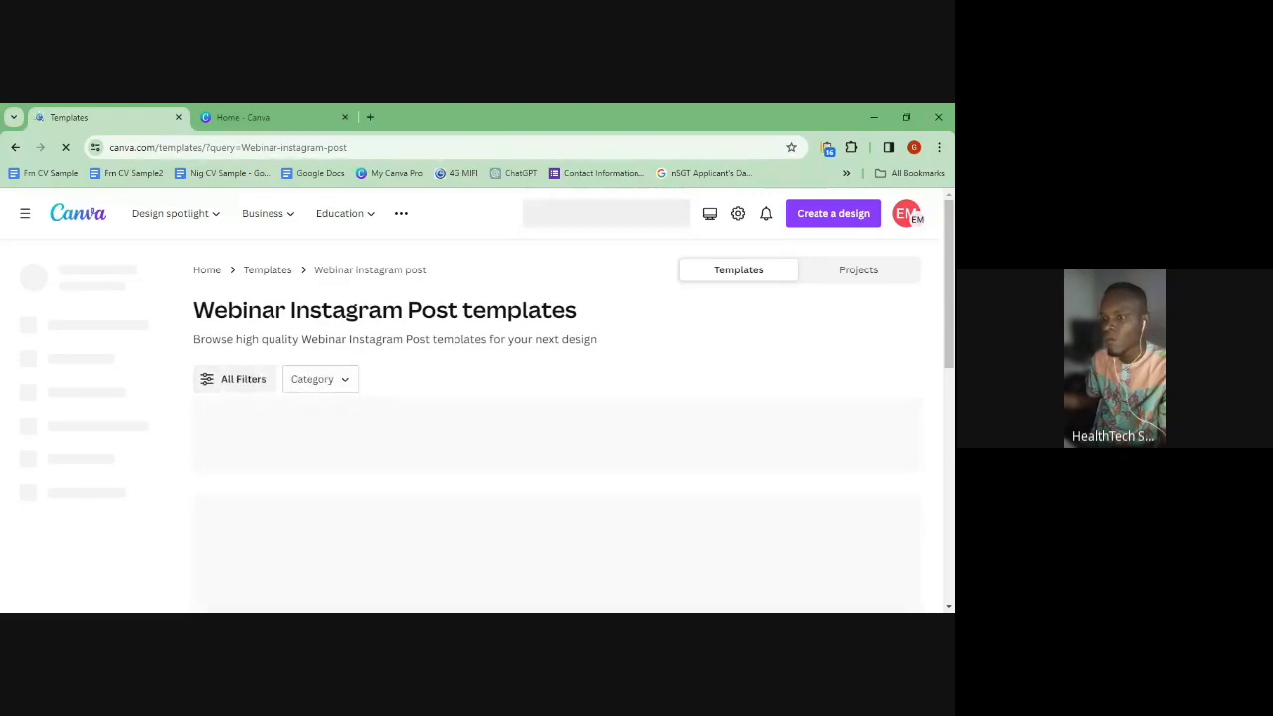
click(212, 112)
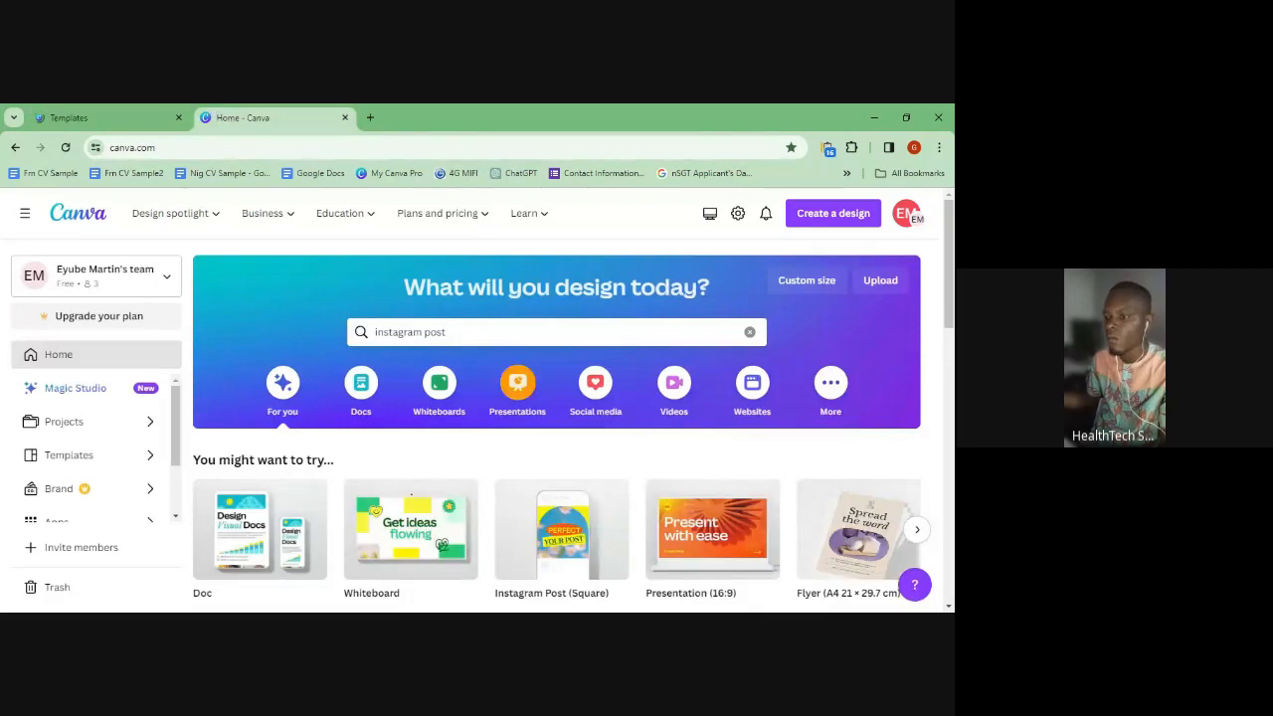
scroll(409, 495, down, 2)
scroll(410, 495, up, 2)
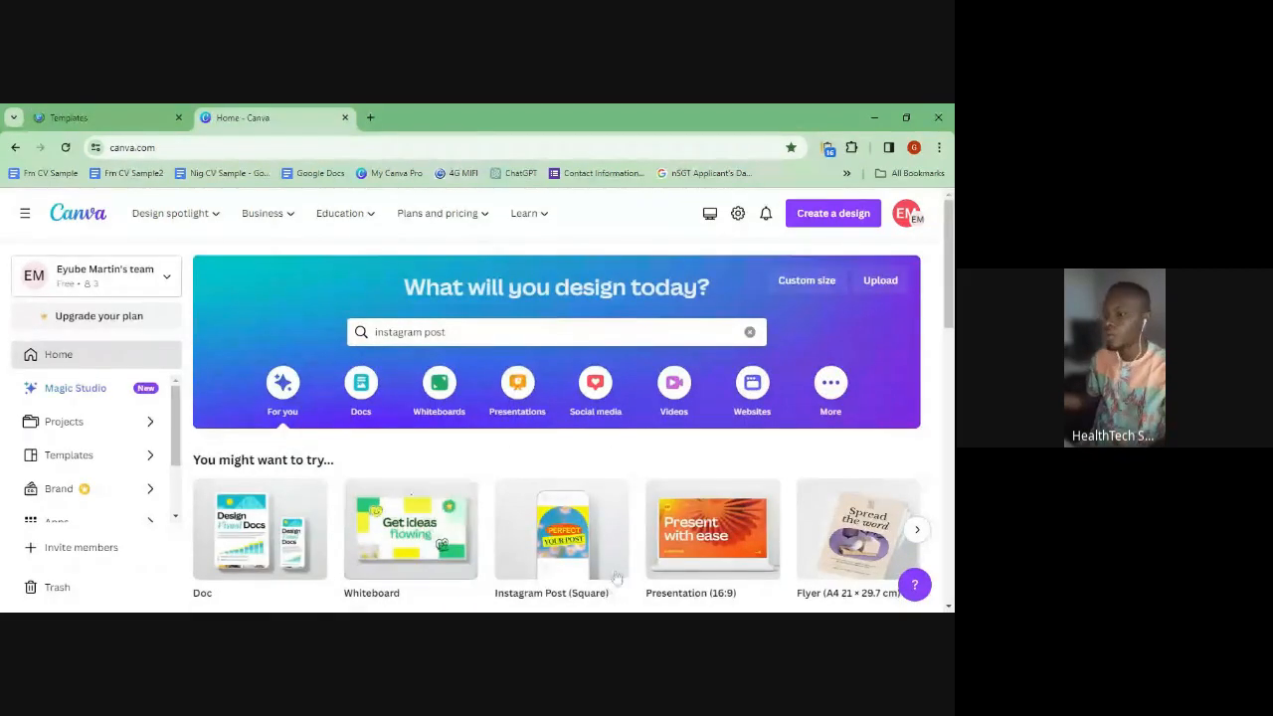
scroll(577, 570, down, 1)
click(124, 117)
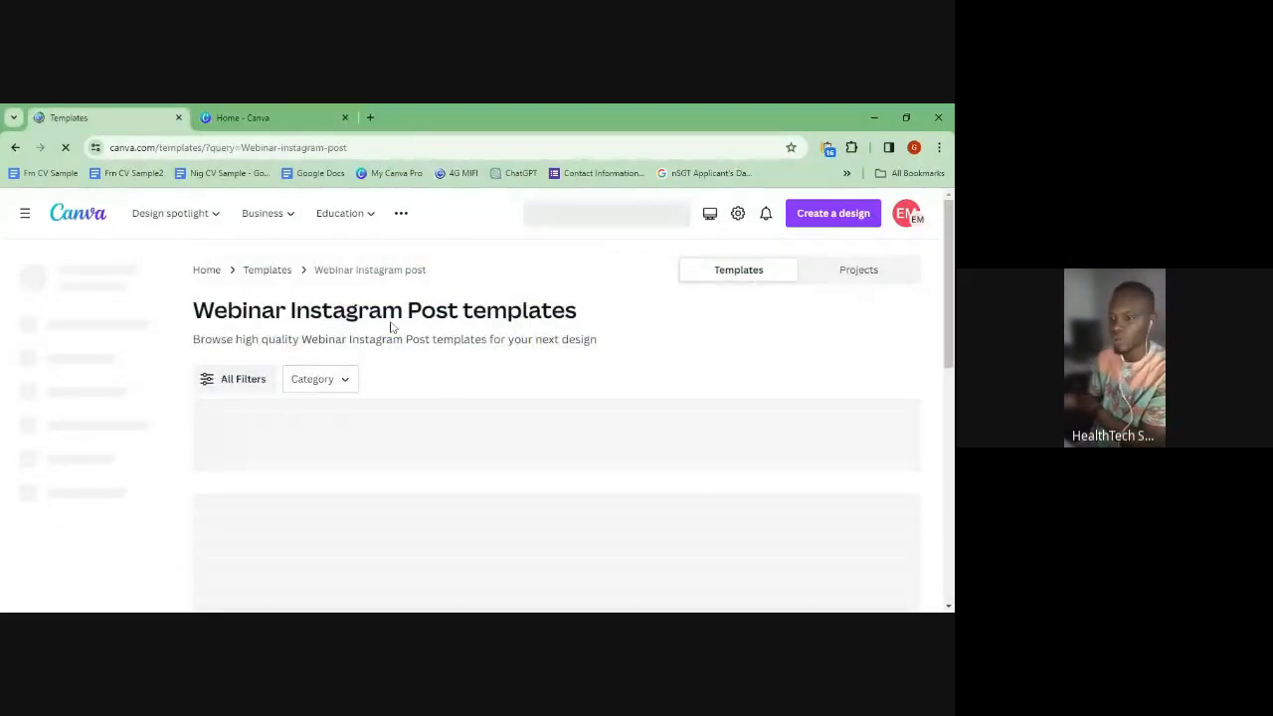
click(244, 148)
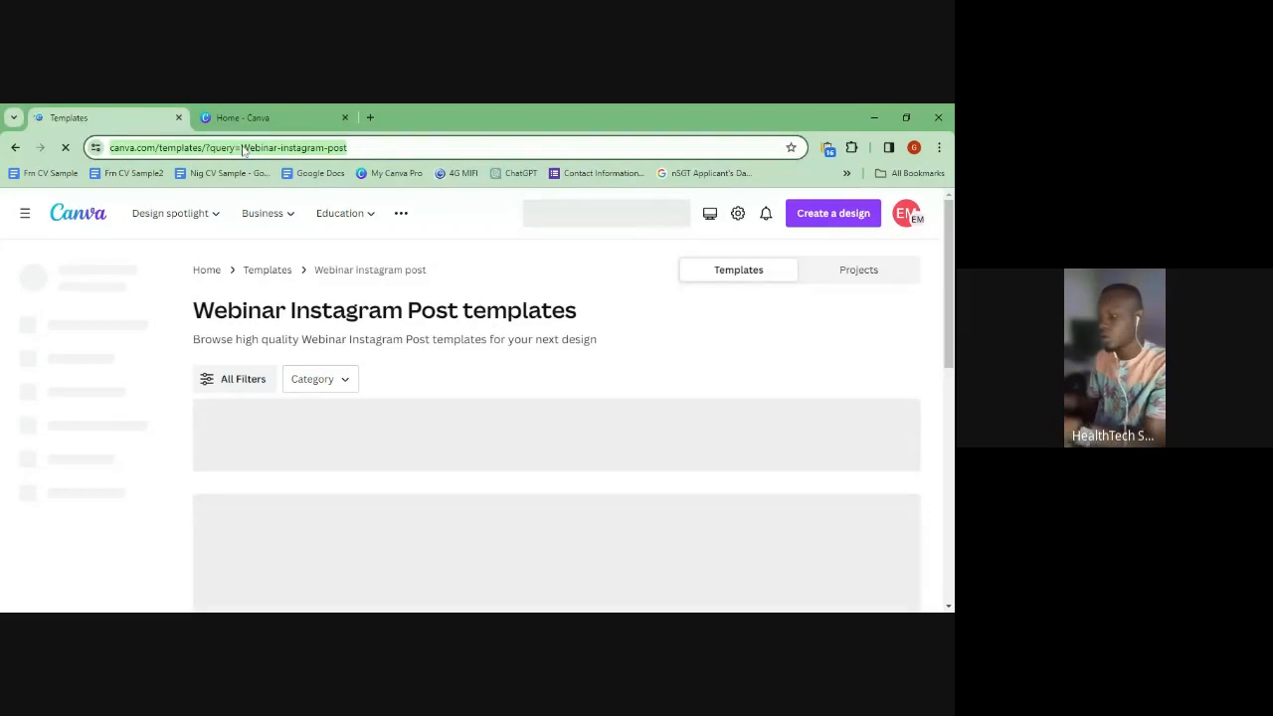
- On the Canva home tab, reveal more design categories to load 'Try something new' suggestions
click(253, 117)
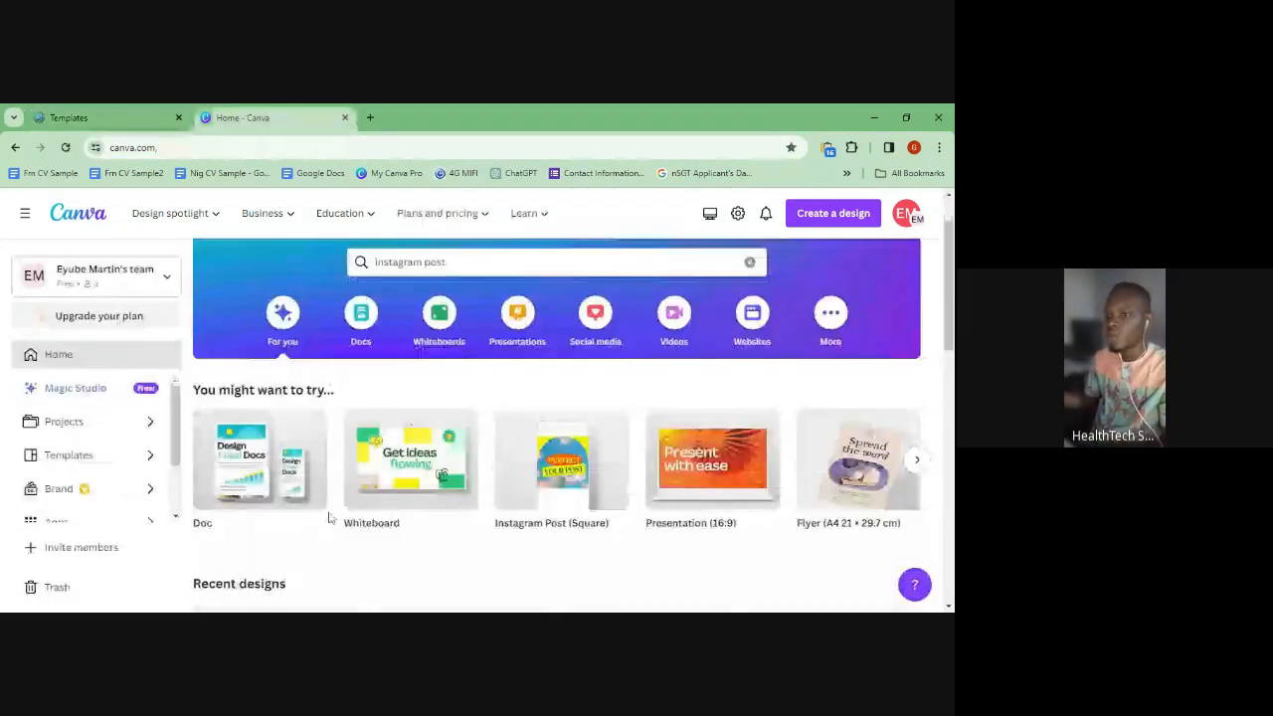
scroll(449, 495, down, 2)
scroll(309, 438, up, 3)
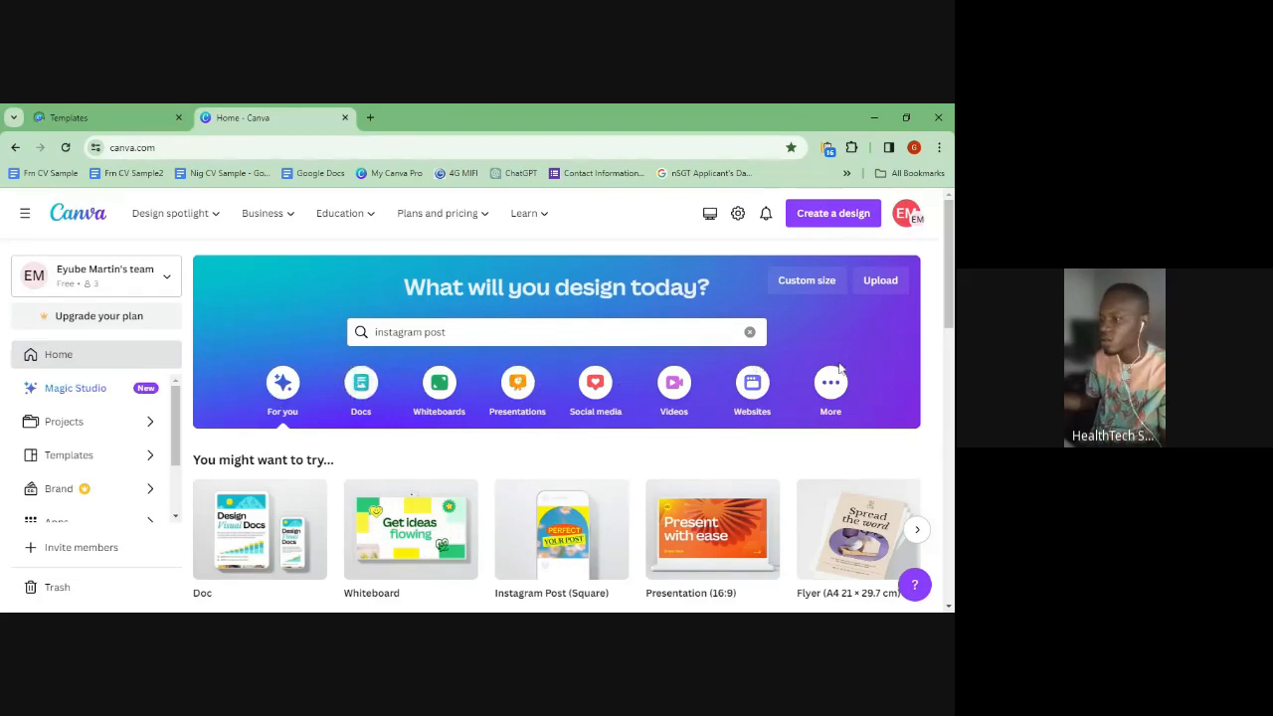
click(816, 414)
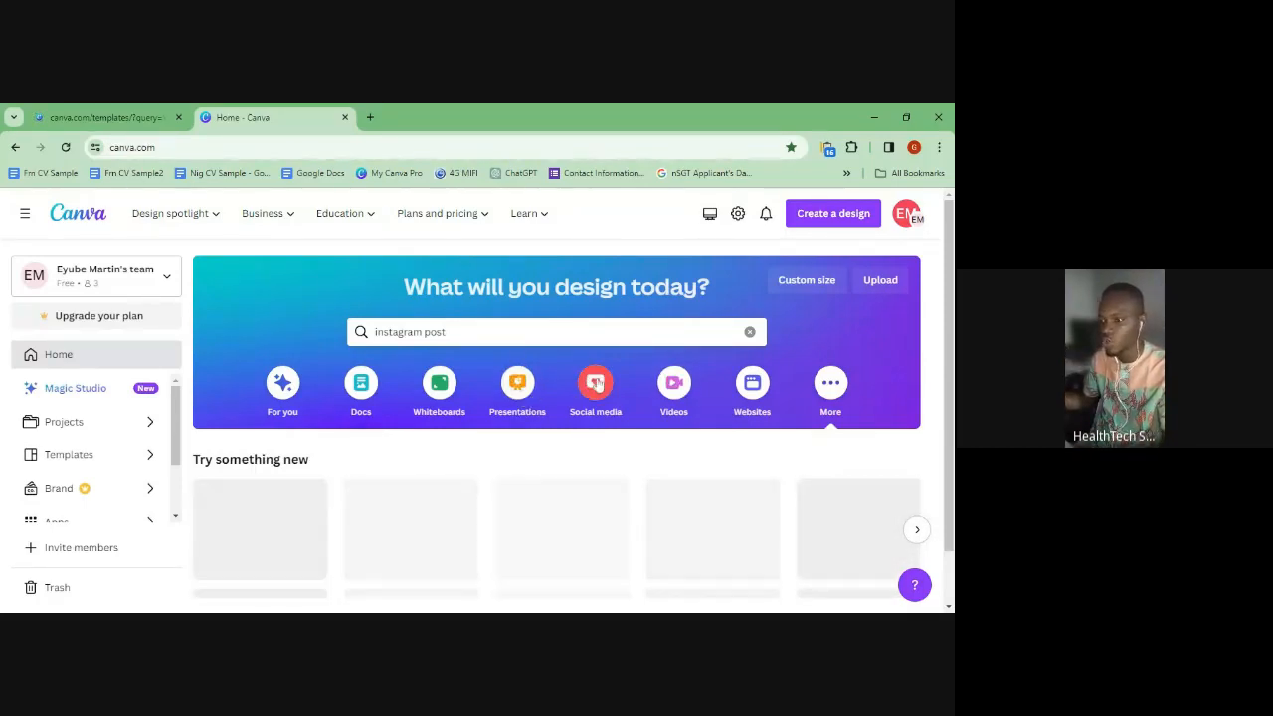
- Show Social media design types and advance the Popular row to Twitter Post, Pinterest Pin, LinkedIn Background Photo
click(596, 384)
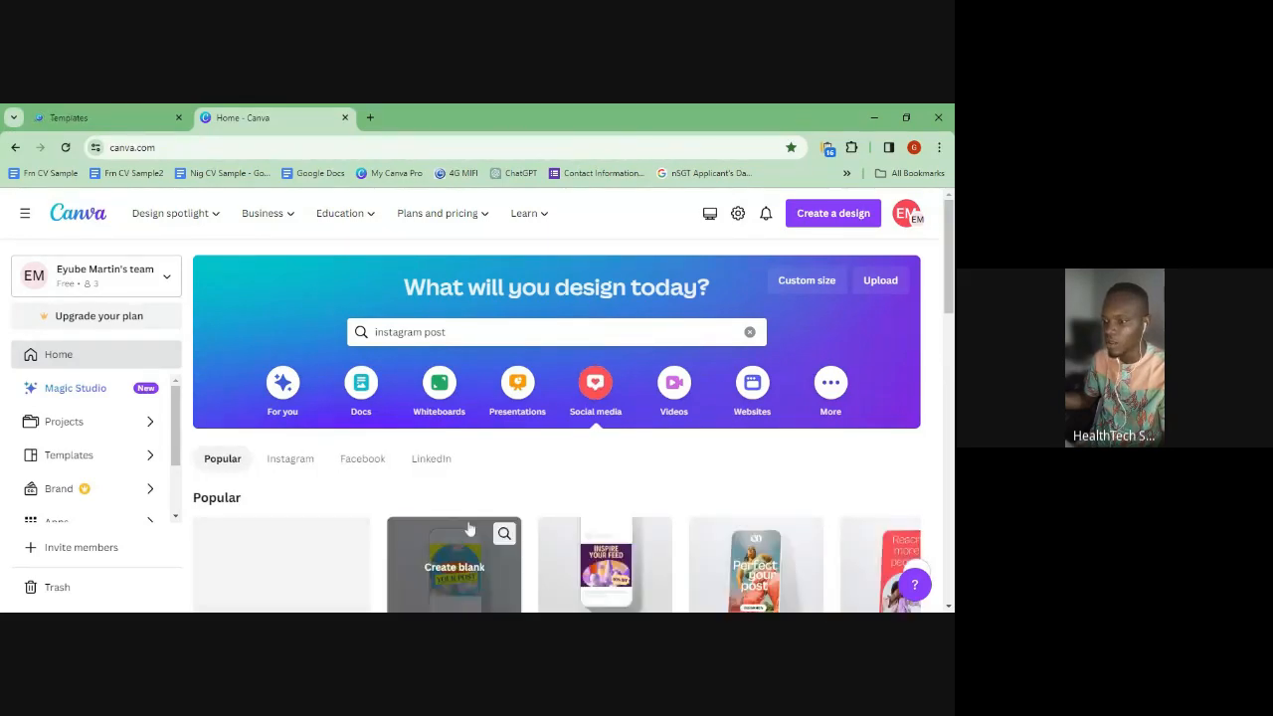
scroll(324, 525, down, 2)
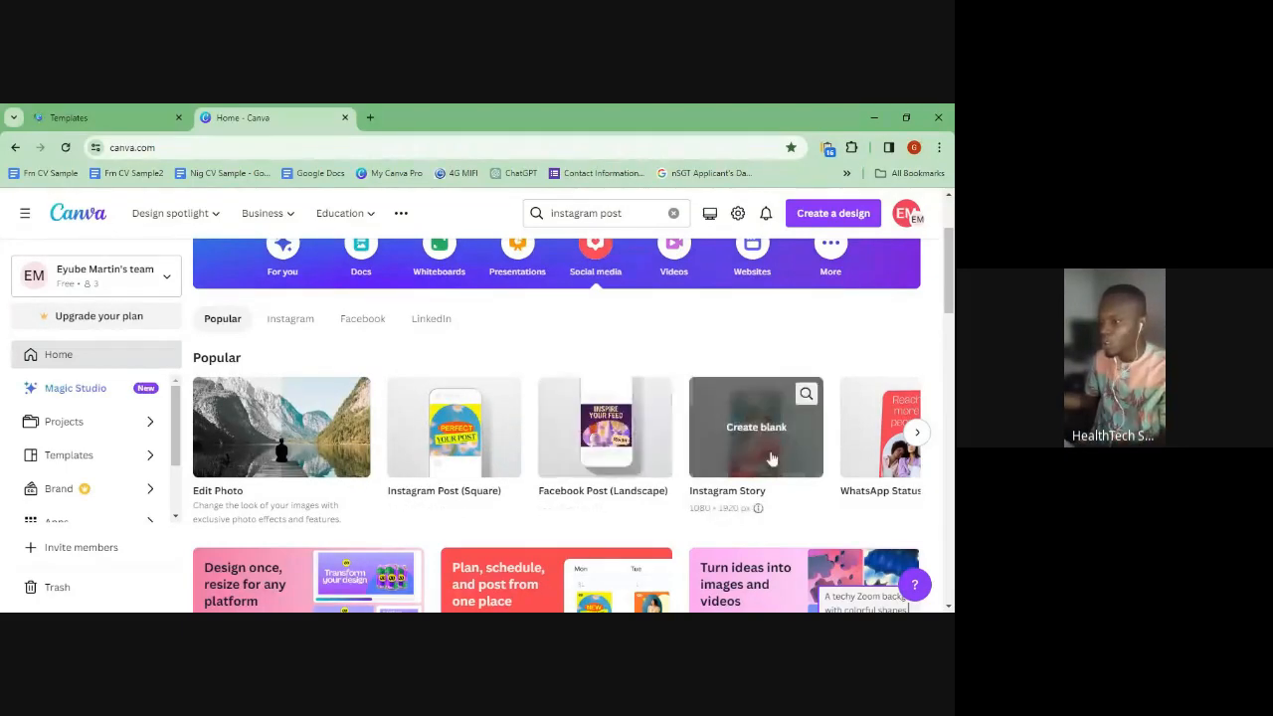
click(917, 432)
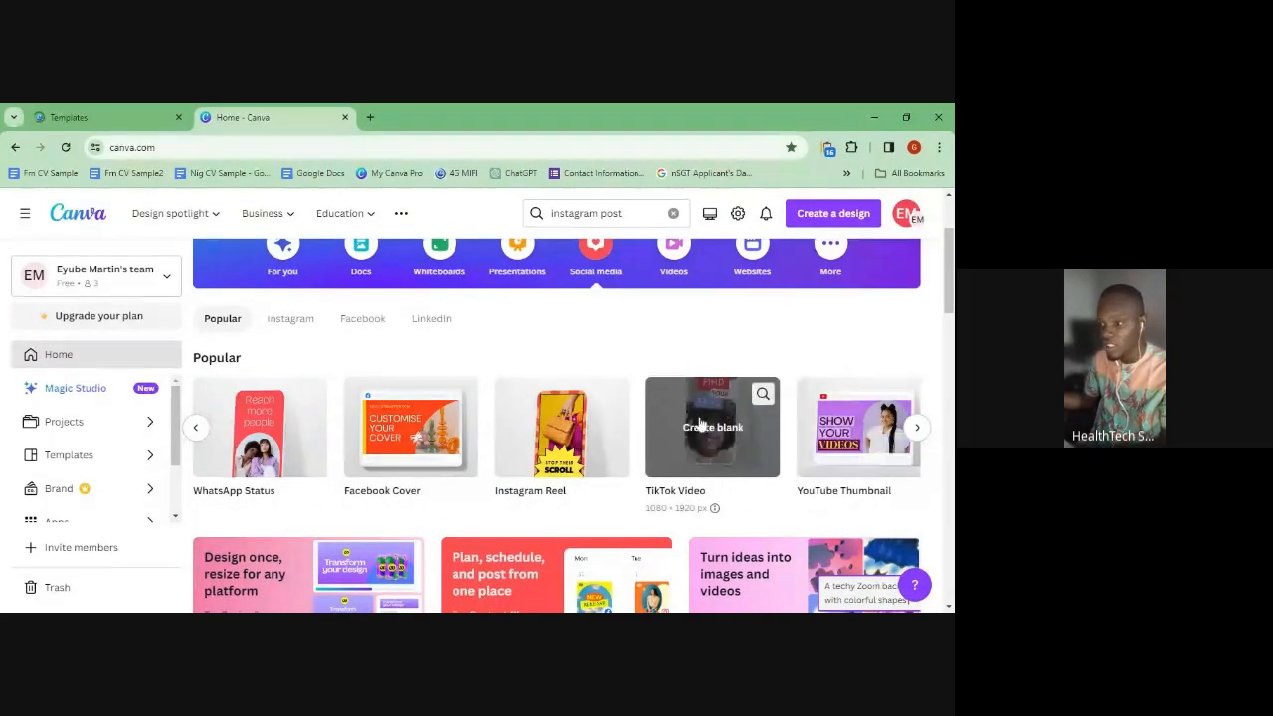
click(917, 429)
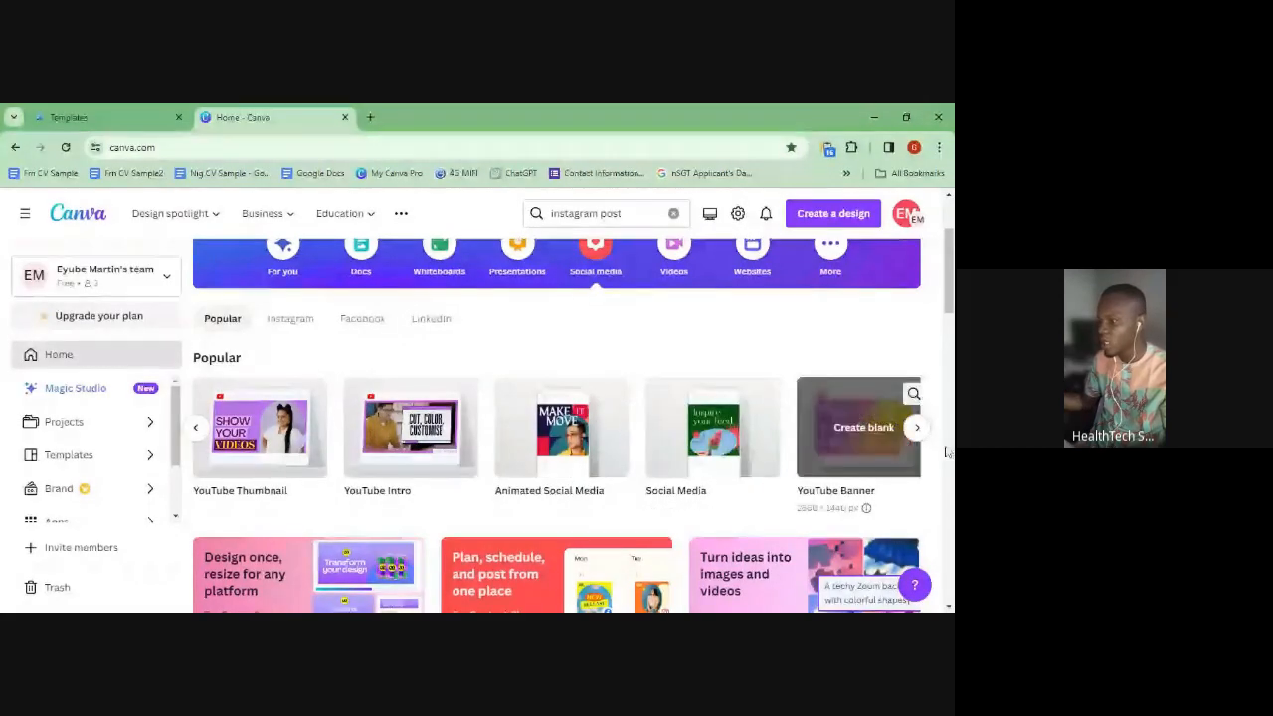
click(916, 434)
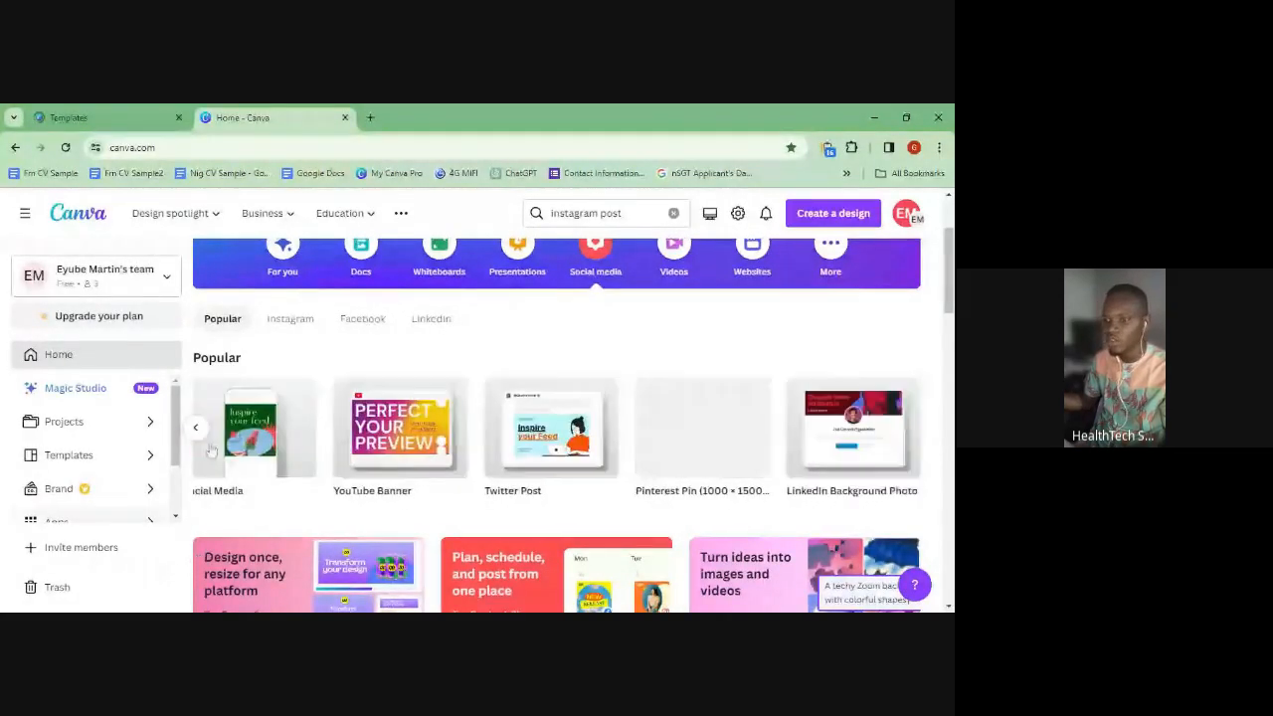
scroll(212, 453, up, 2)
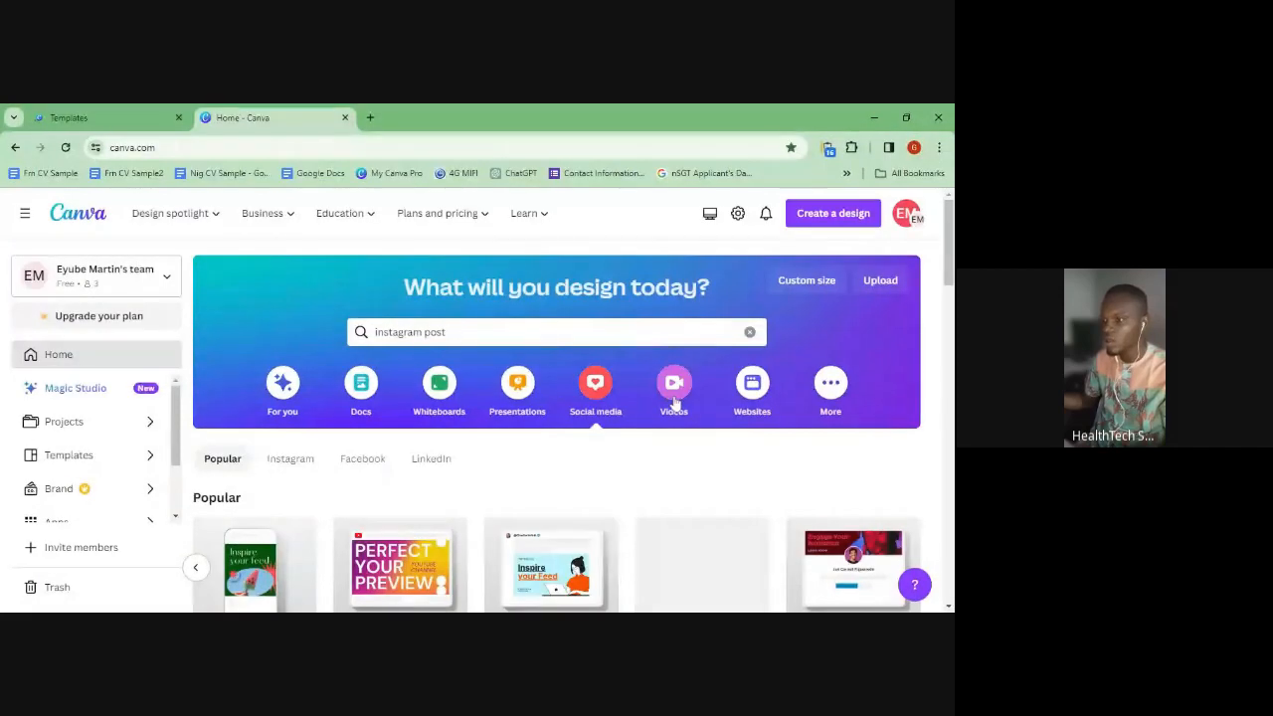
- Show Videos design types and advance the row to TikTok Video, YouTube Video and Video Collage
click(675, 398)
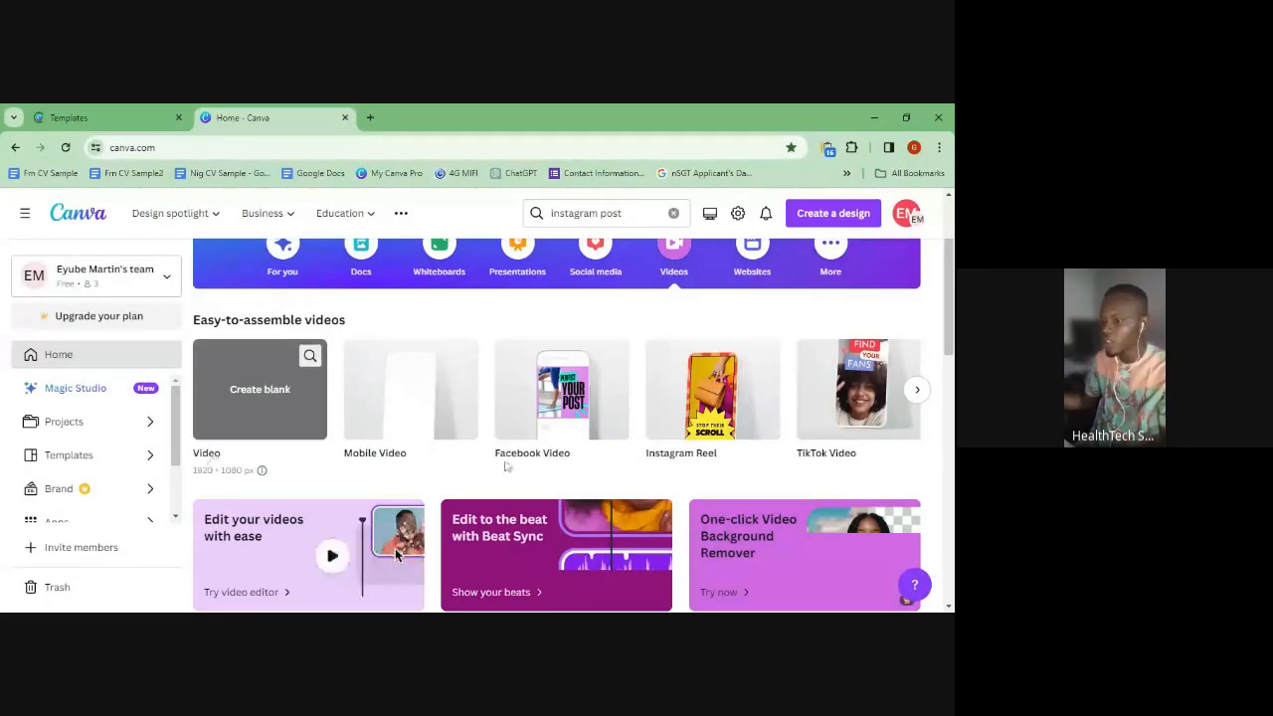
scroll(506, 466, down, 3)
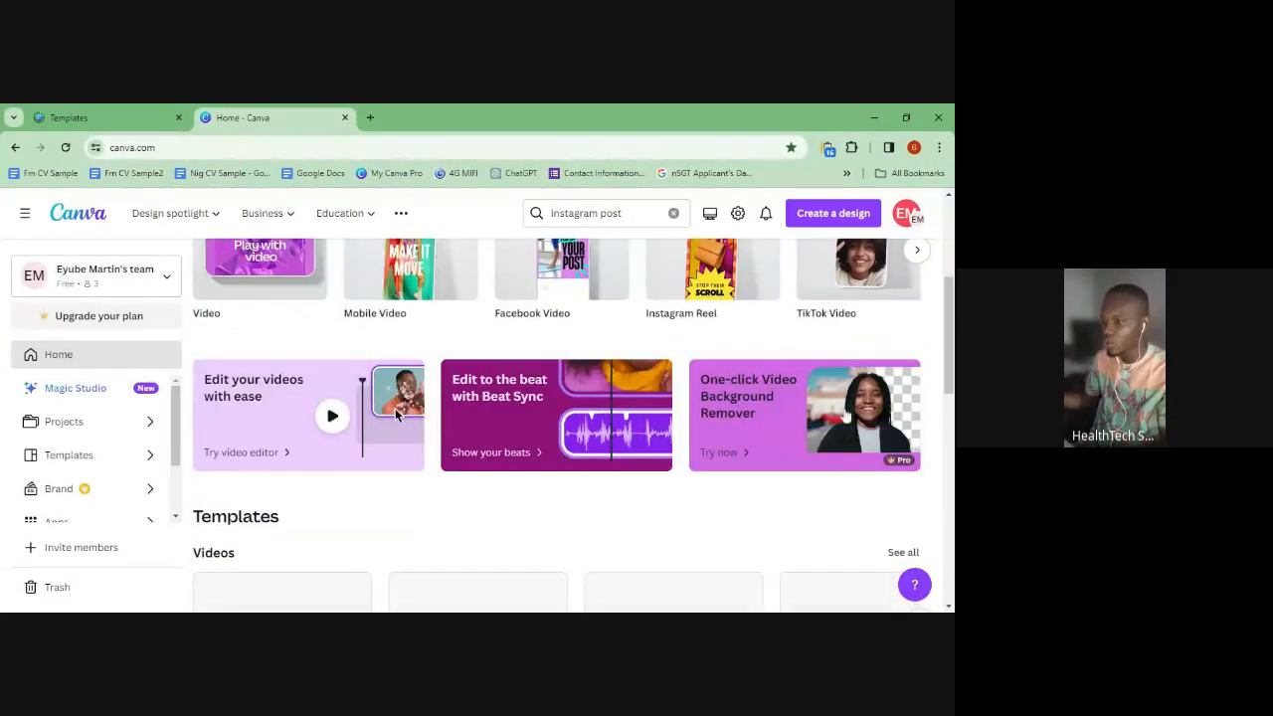
scroll(748, 430, up, 3)
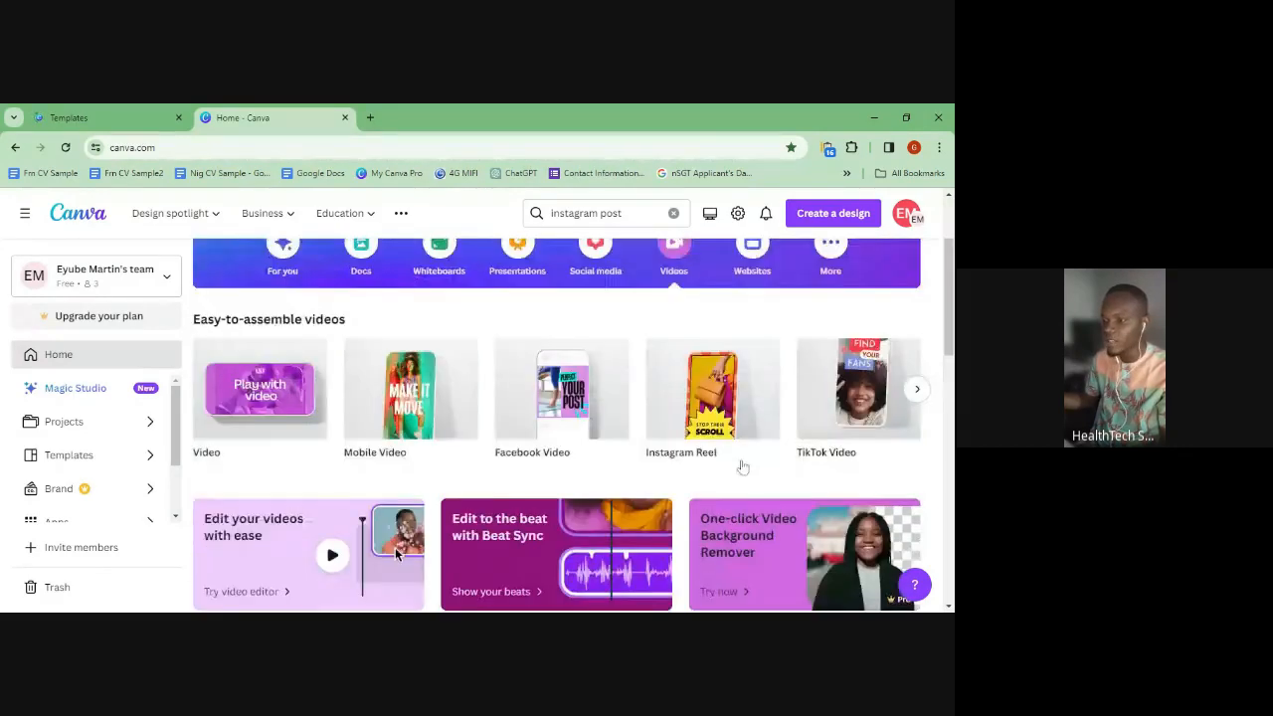
scroll(751, 478, down, 2)
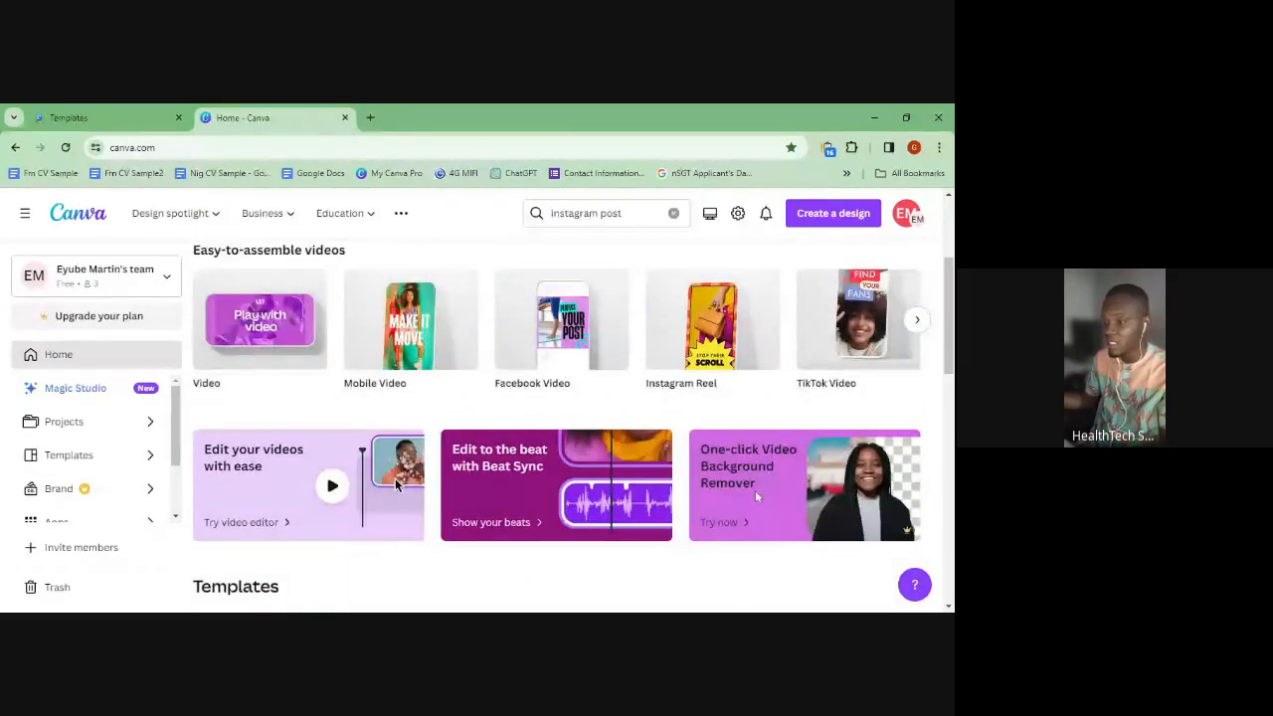
scroll(756, 495, up, 2)
scroll(875, 542, down, 2)
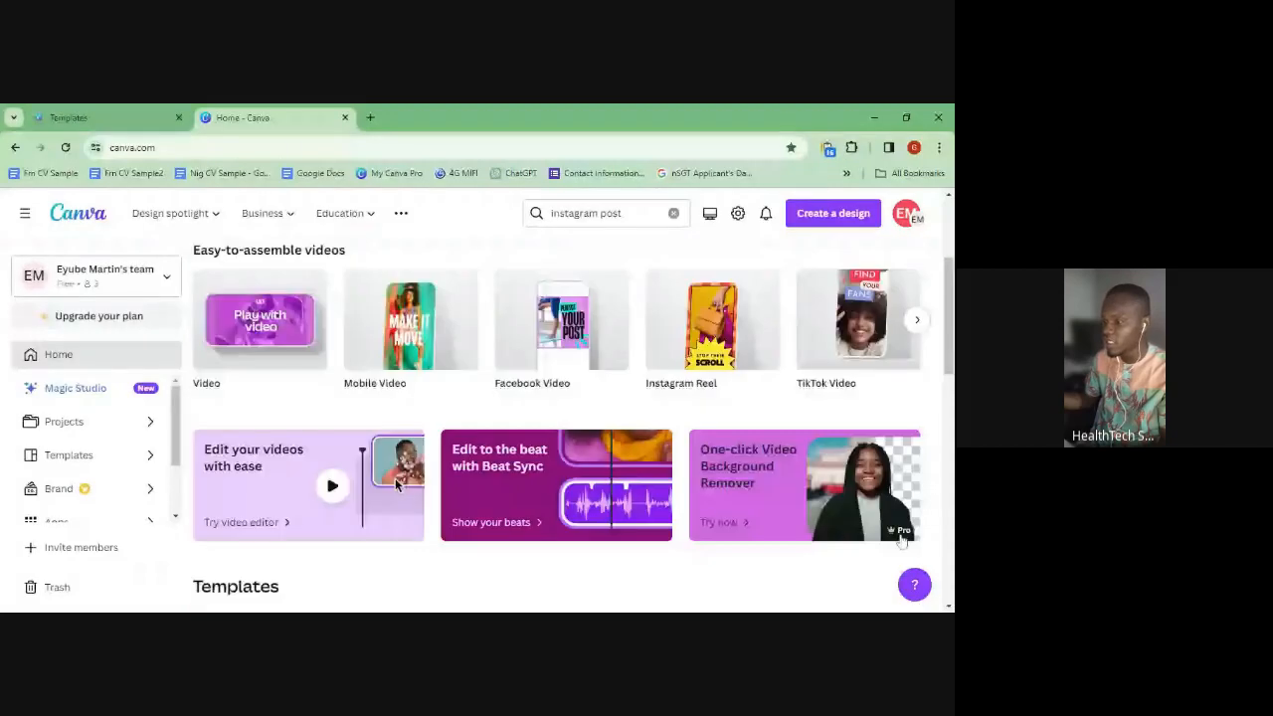
scroll(777, 505, up, 1)
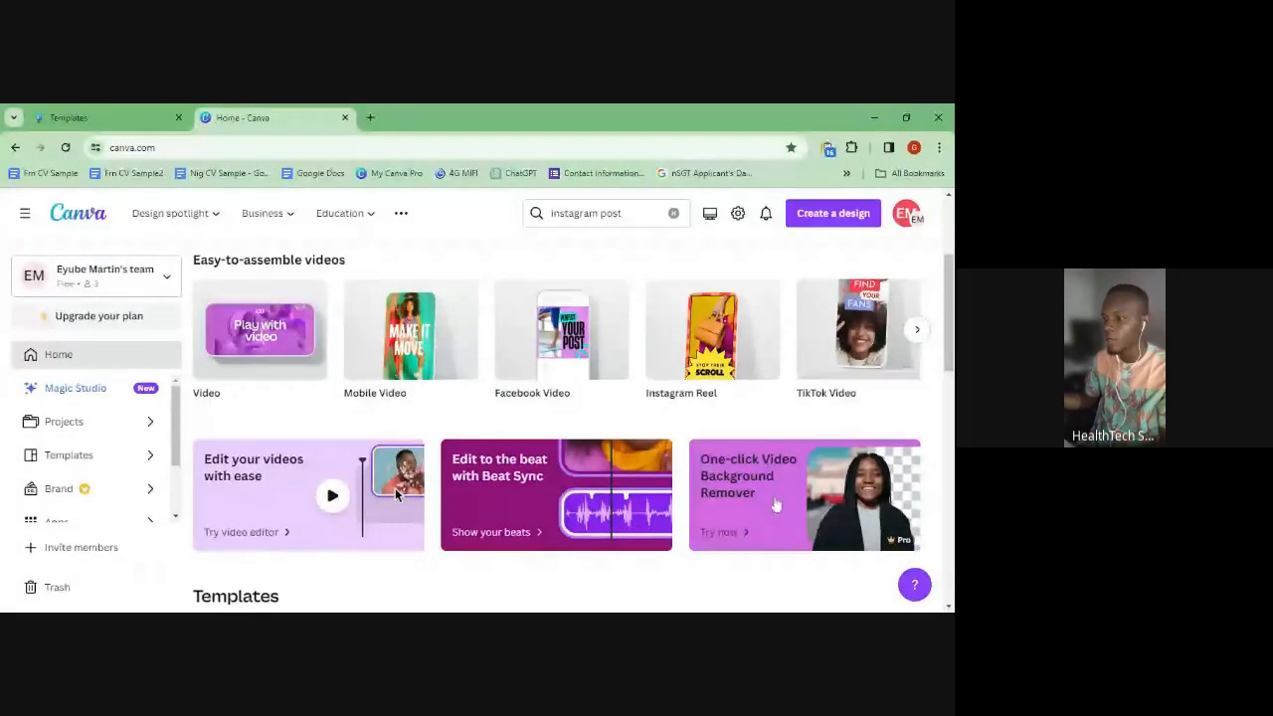
scroll(596, 477, up, 1)
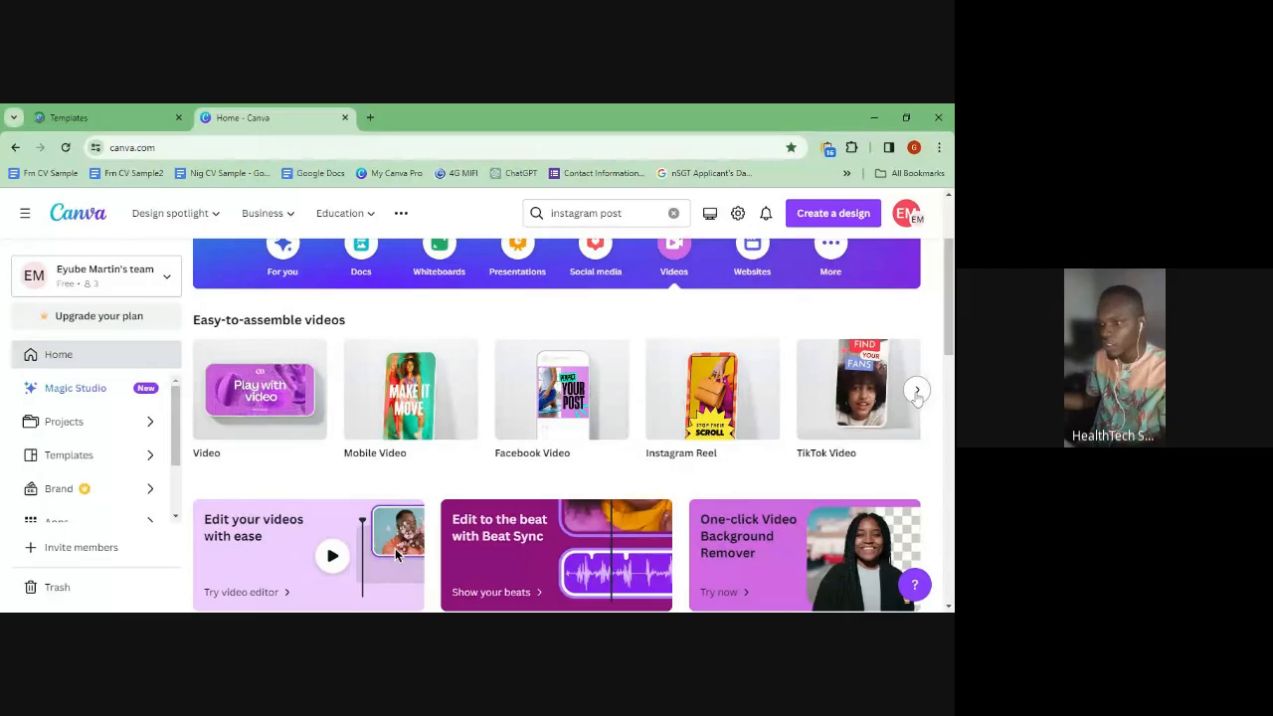
click(917, 390)
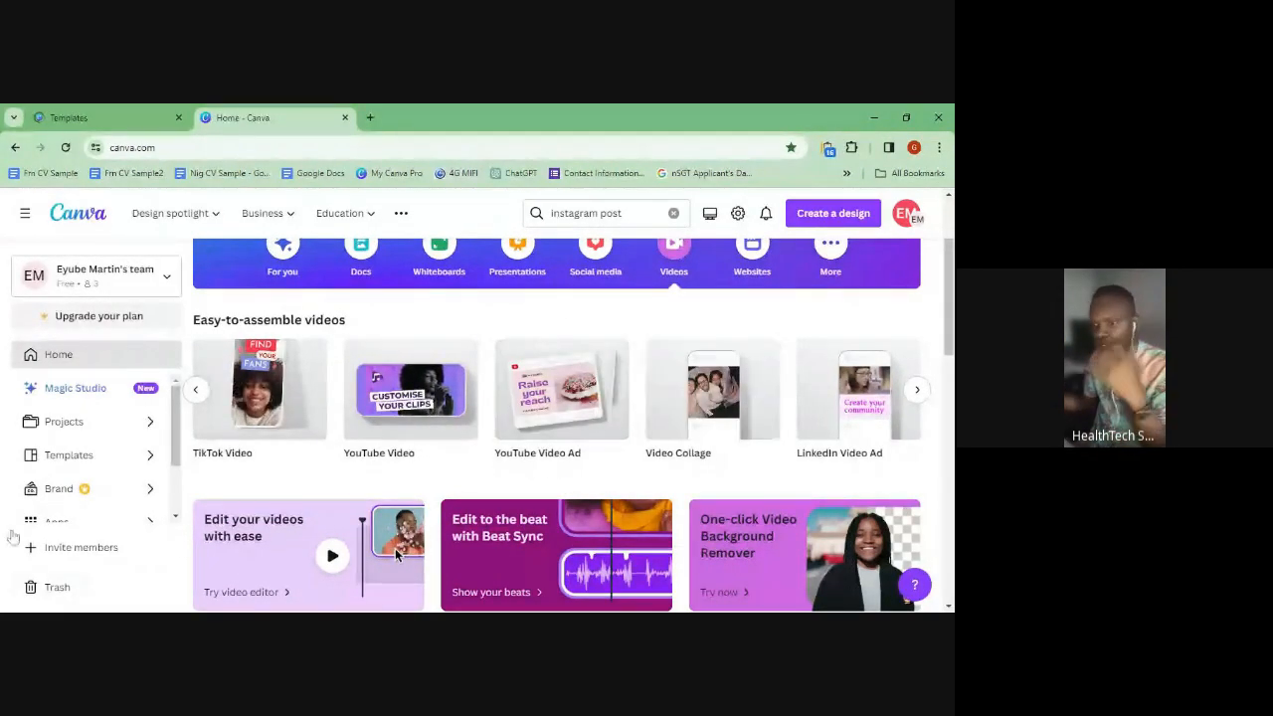
scroll(411, 393, up, 2)
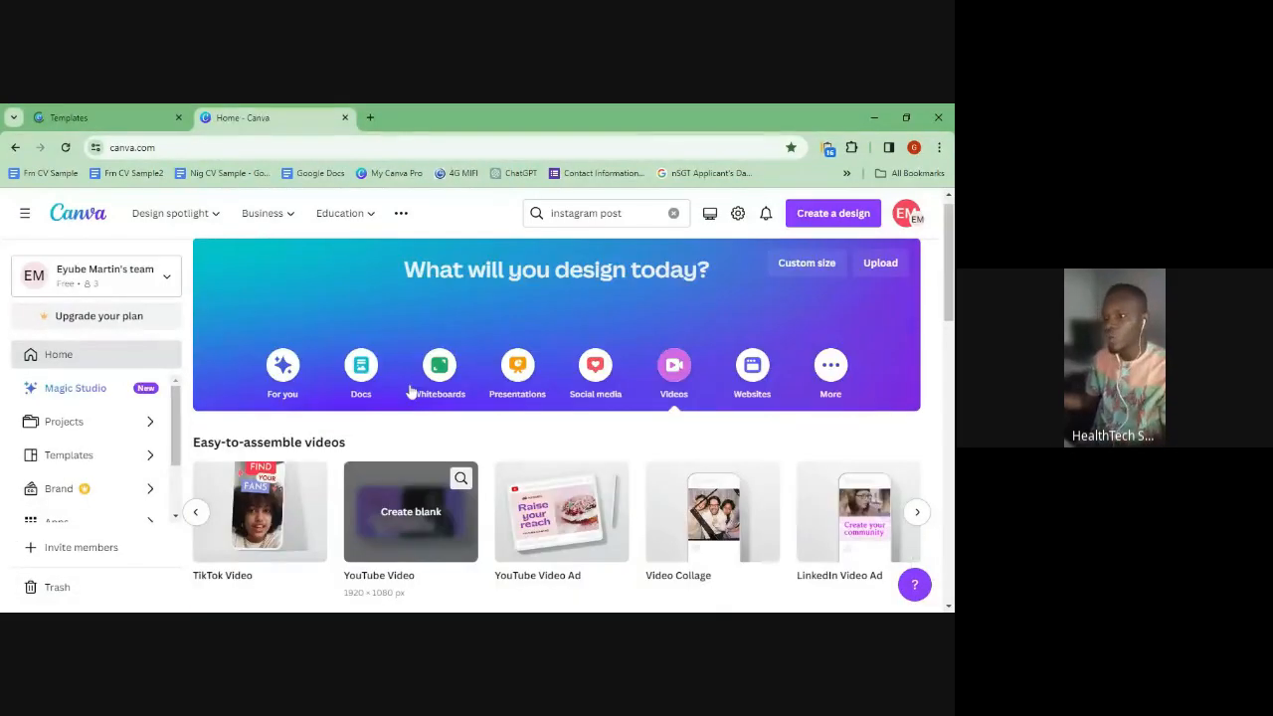
scroll(418, 393, up, 1)
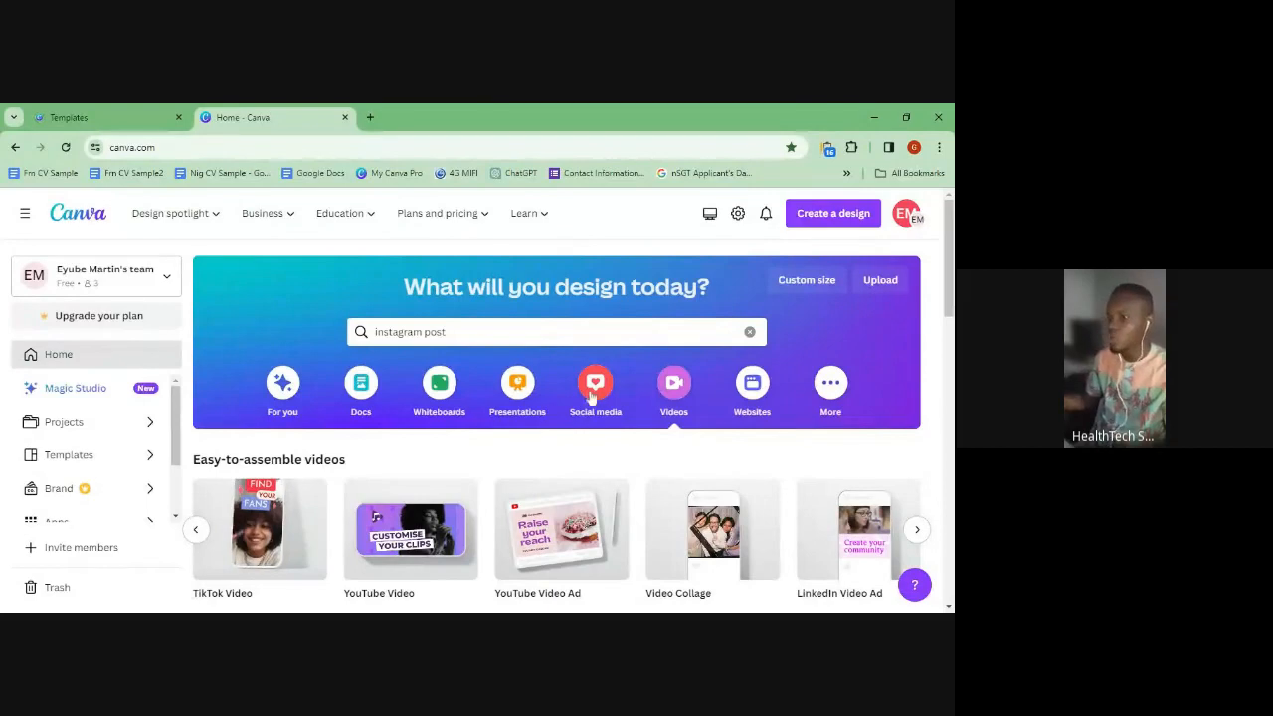
- Create a blank Instagram Post (Square) design from the Social media design types
click(588, 396)
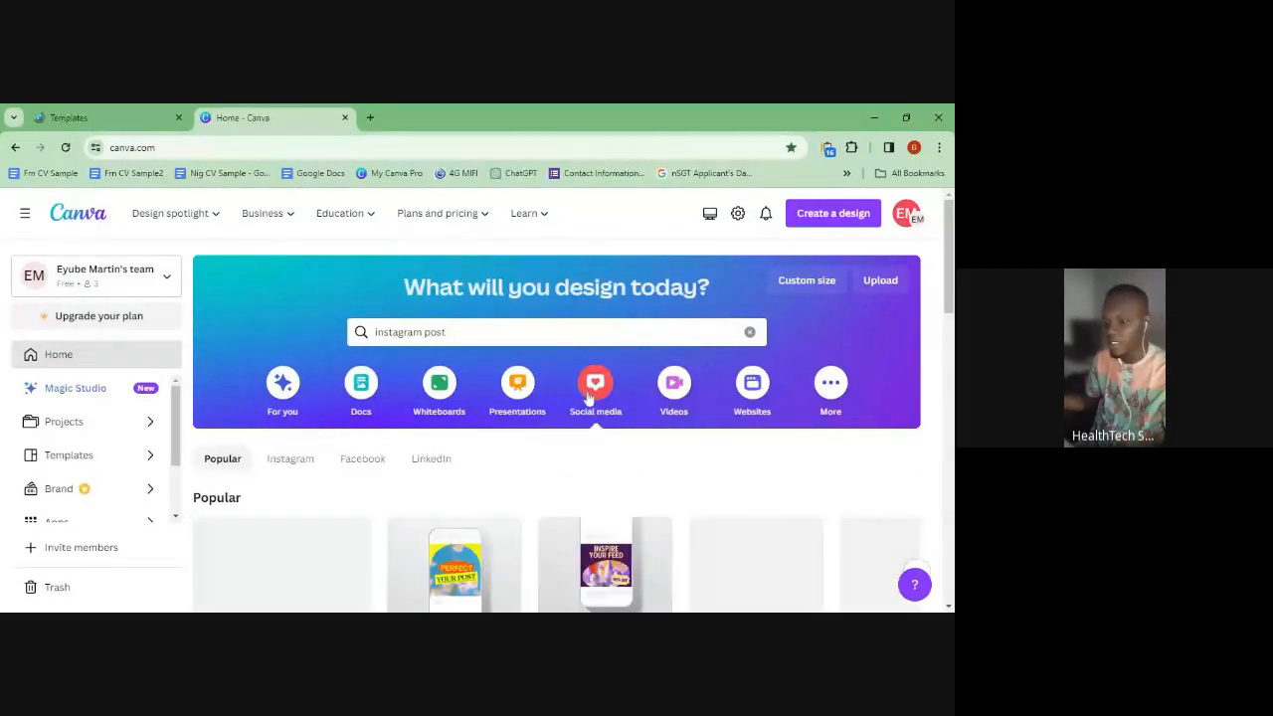
scroll(333, 528, down, 2)
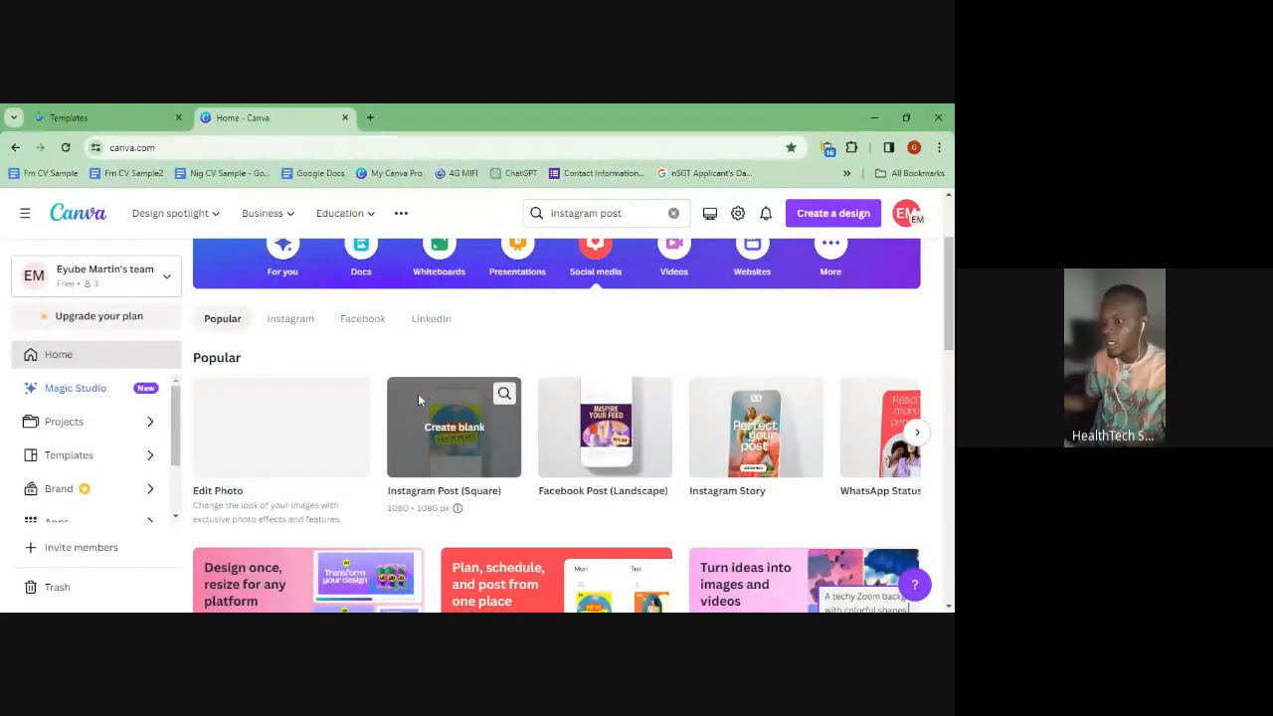
mouse_move(463, 454)
click(493, 500)
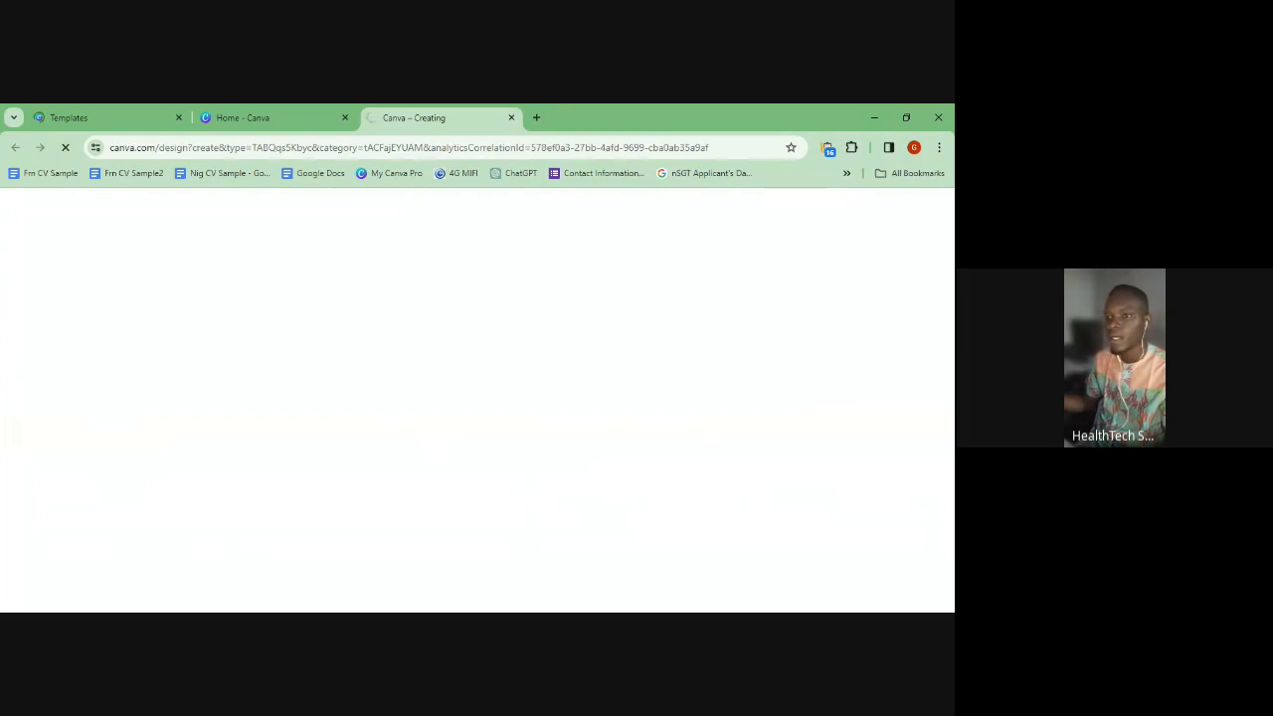
- Switch across the home, new design and Webinar templates tabs, ending on the templates
click(243, 115)
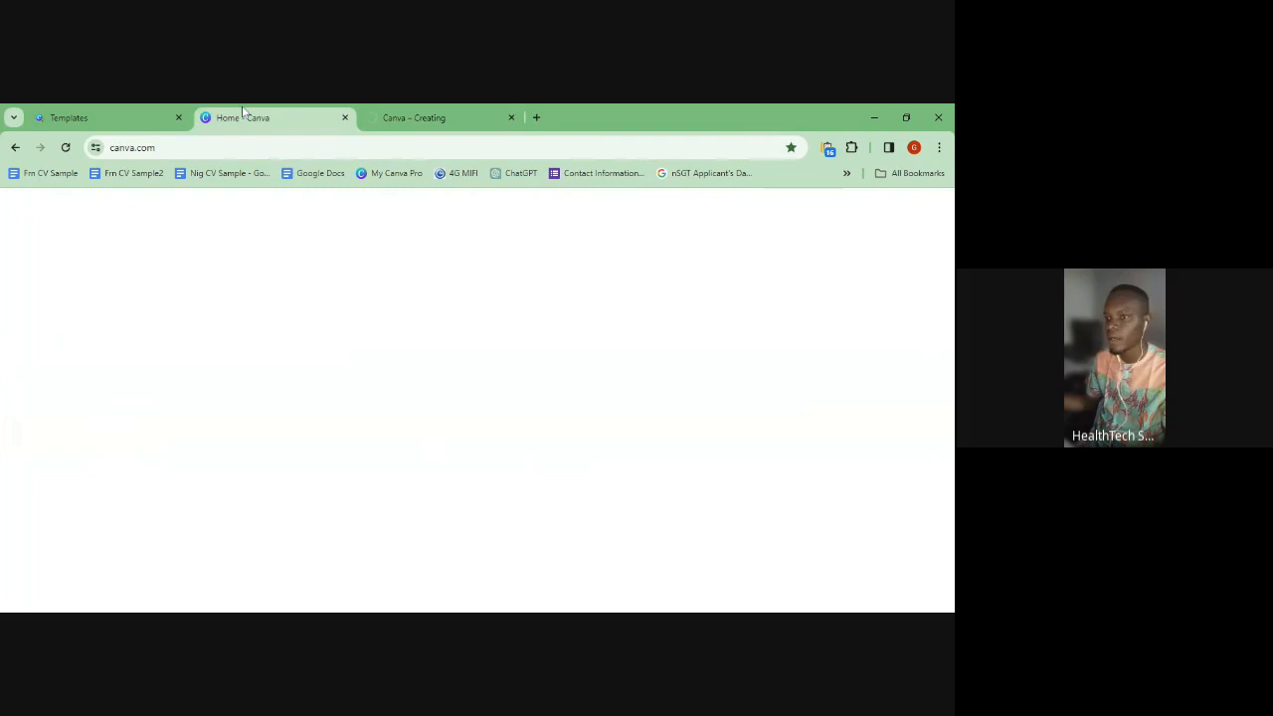
click(374, 113)
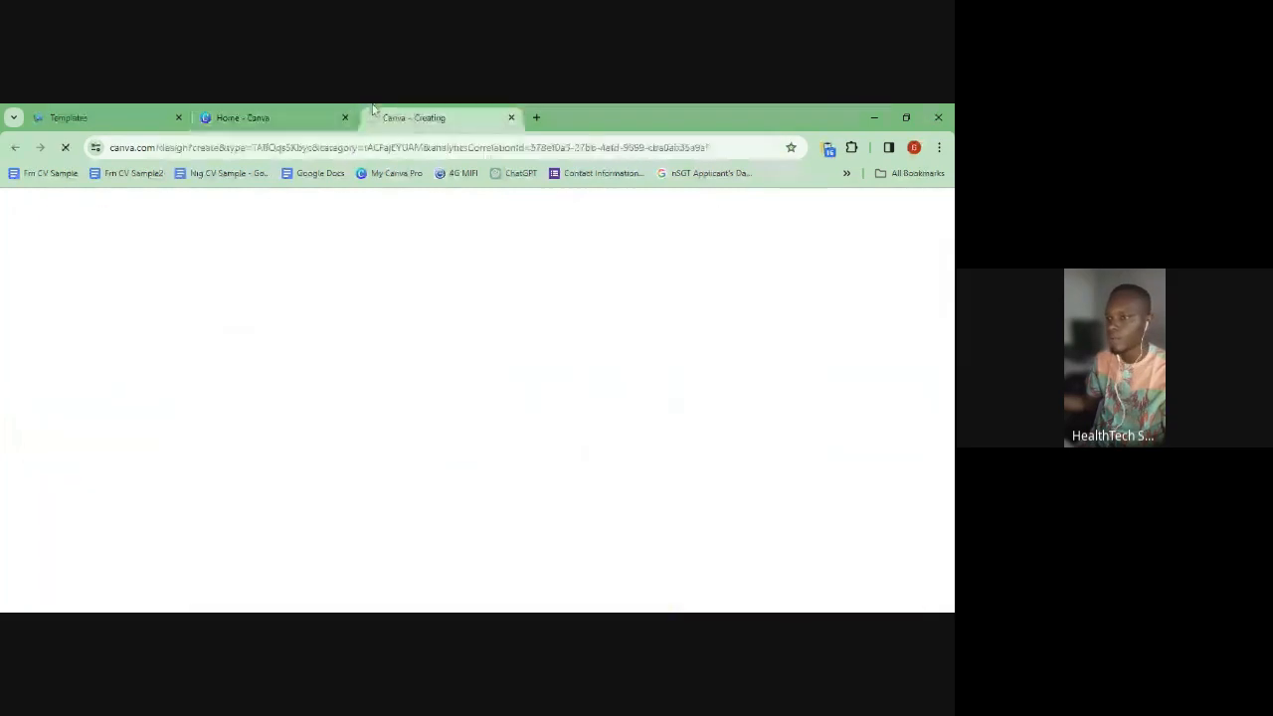
click(70, 114)
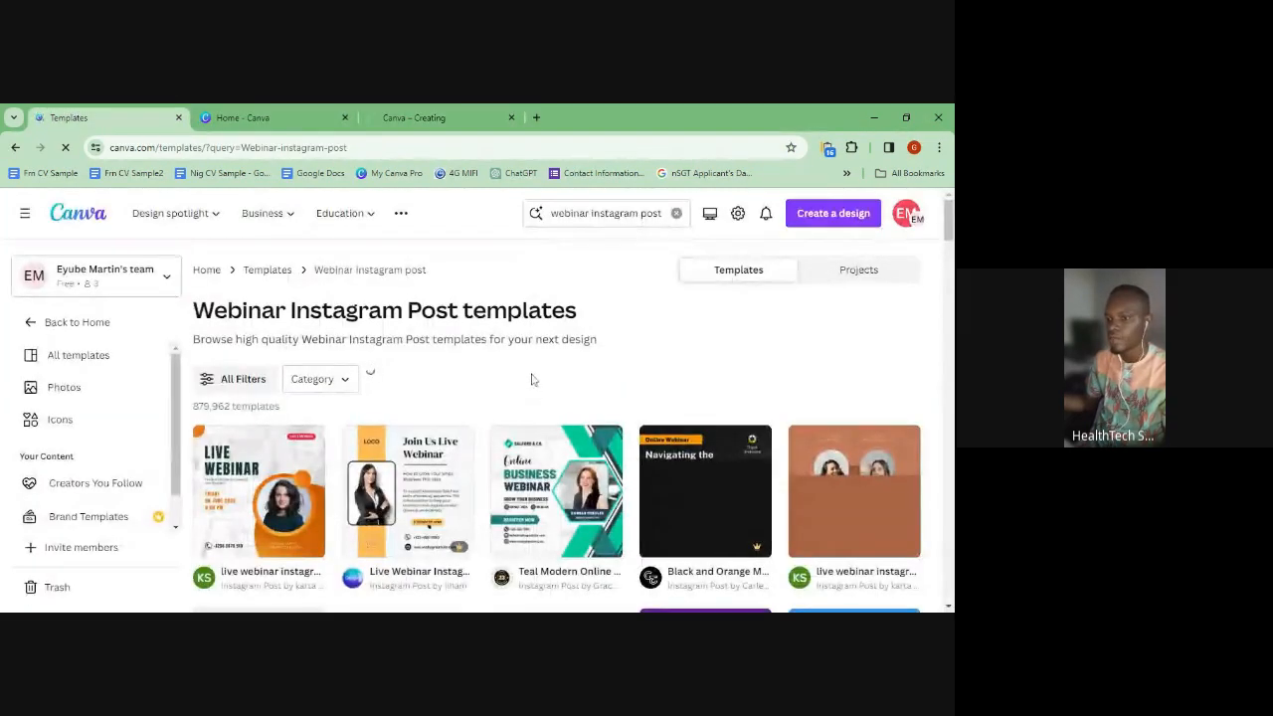
- Scroll the Webinar Instagram Post template grid, now showing 879,962 results including Live Webinar designs
scroll(534, 379, down, 1)
scroll(528, 366, up, 1)
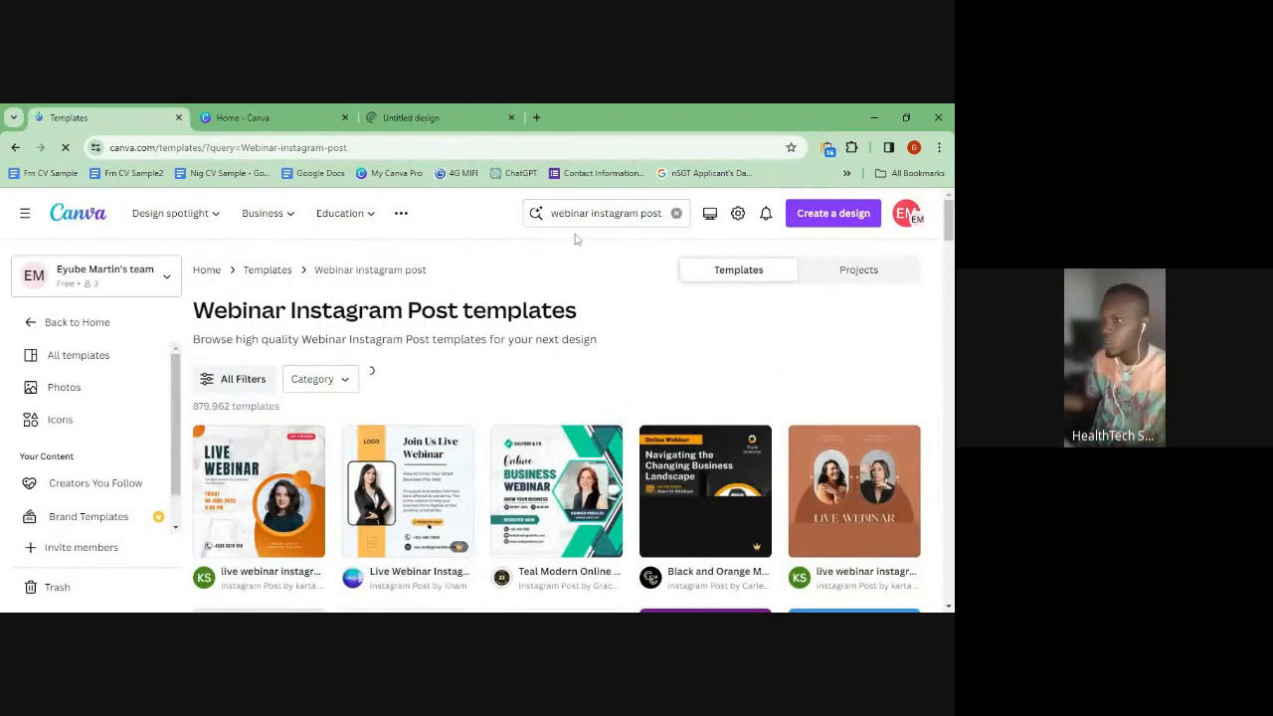
scroll(384, 471, down, 1)
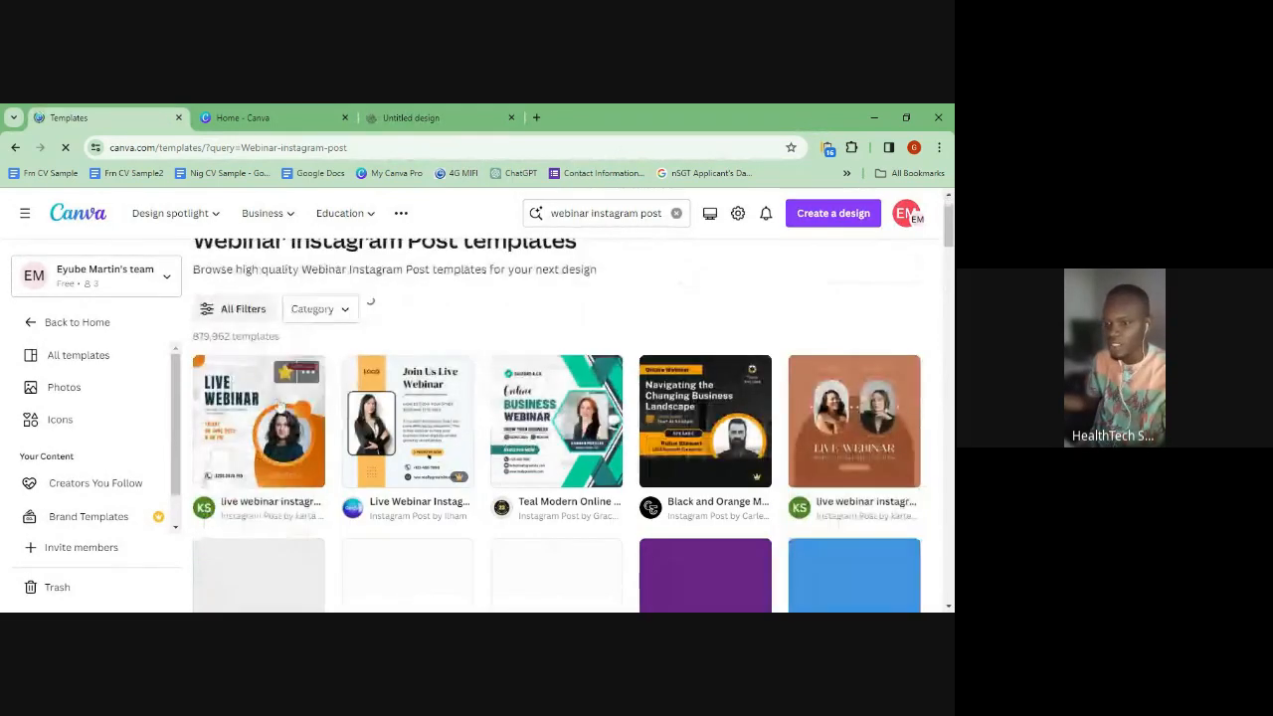
scroll(384, 471, down, 1)
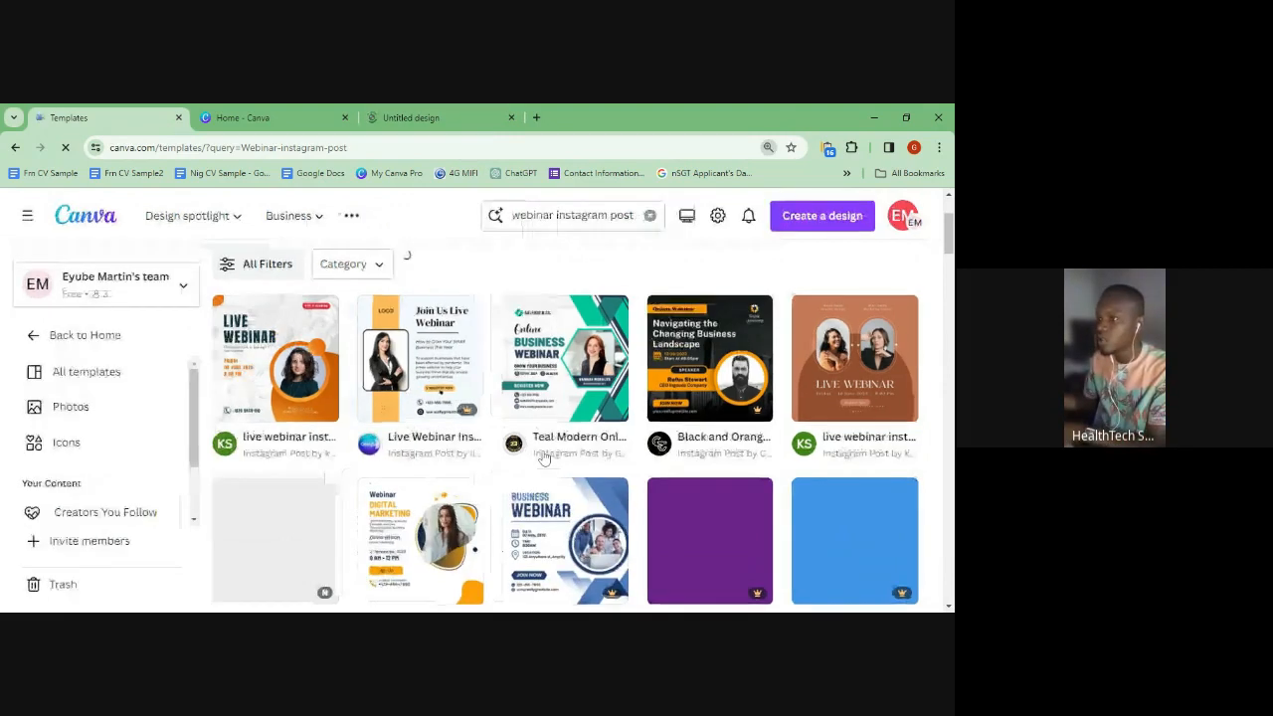
key(ctrl+plus)
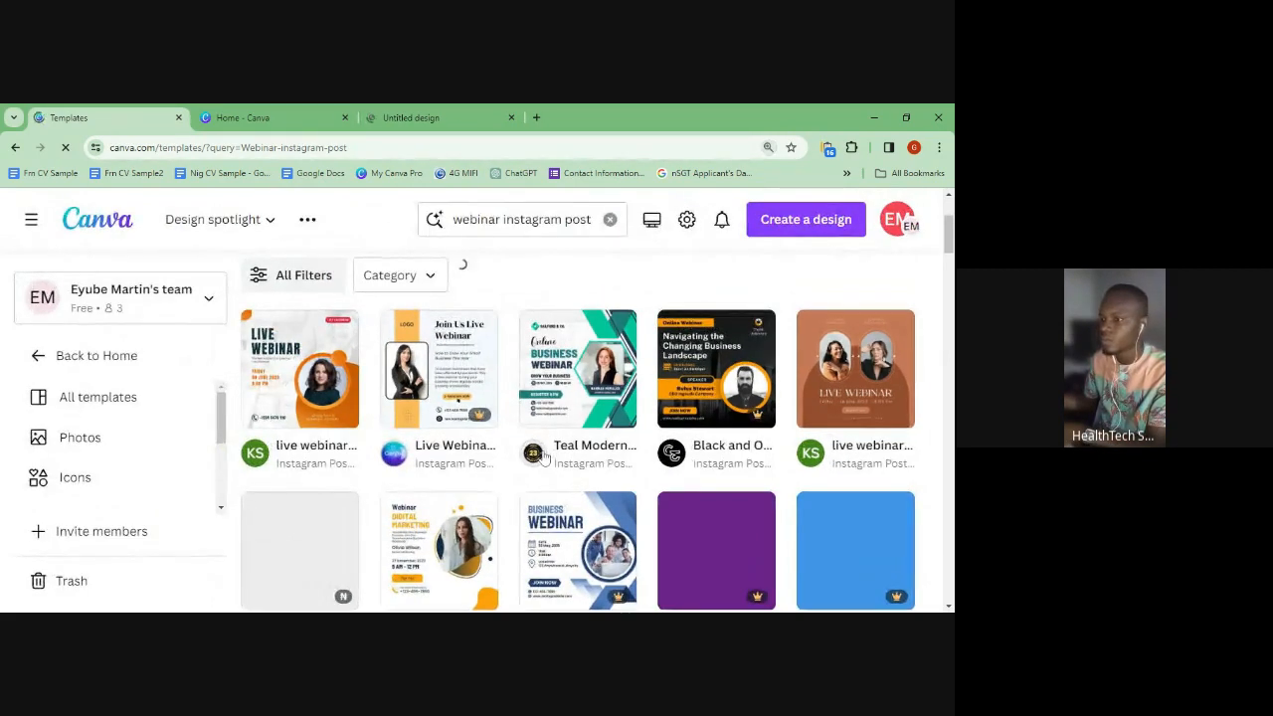
key(ctrl+plus)
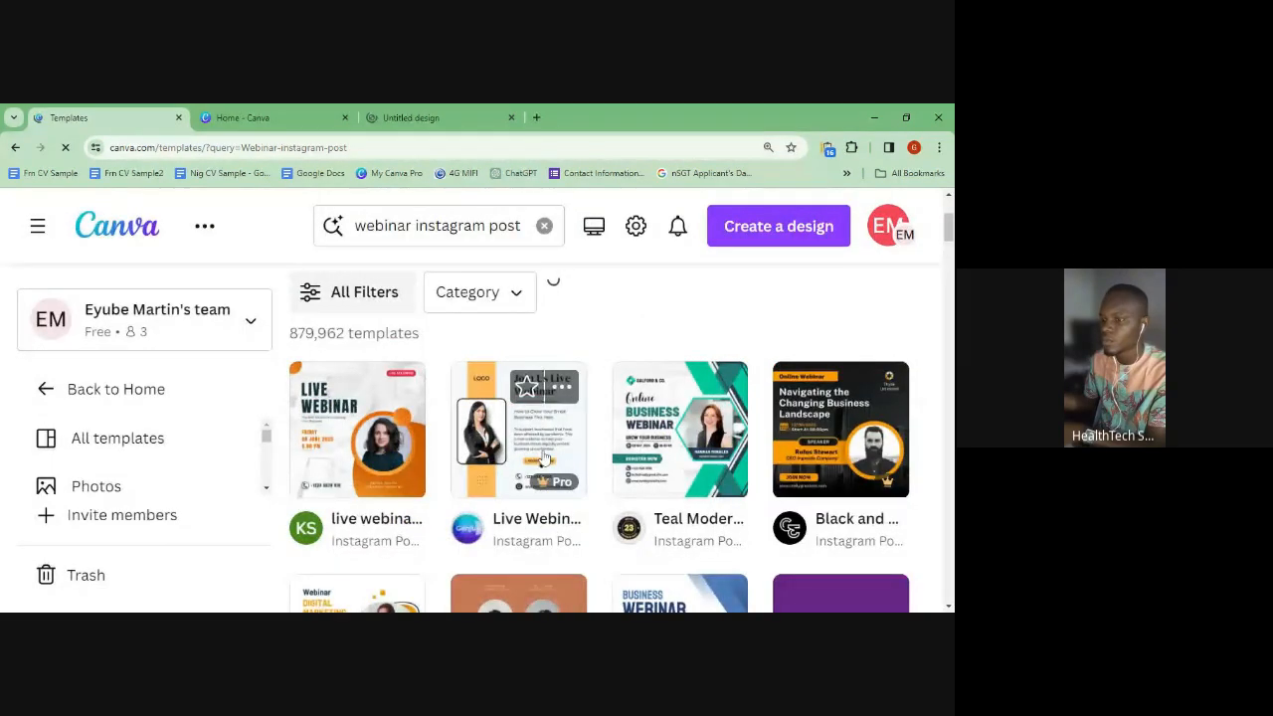
key(ctrl+plus)
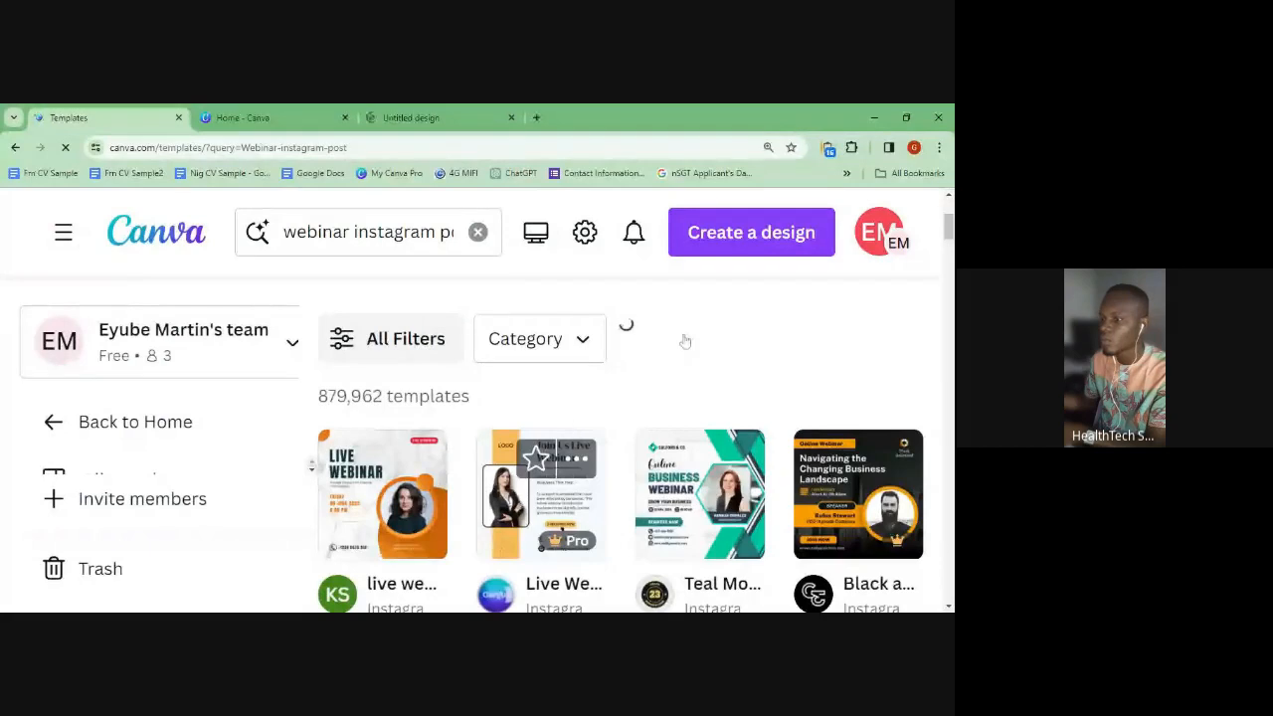
scroll(647, 334, down, 2)
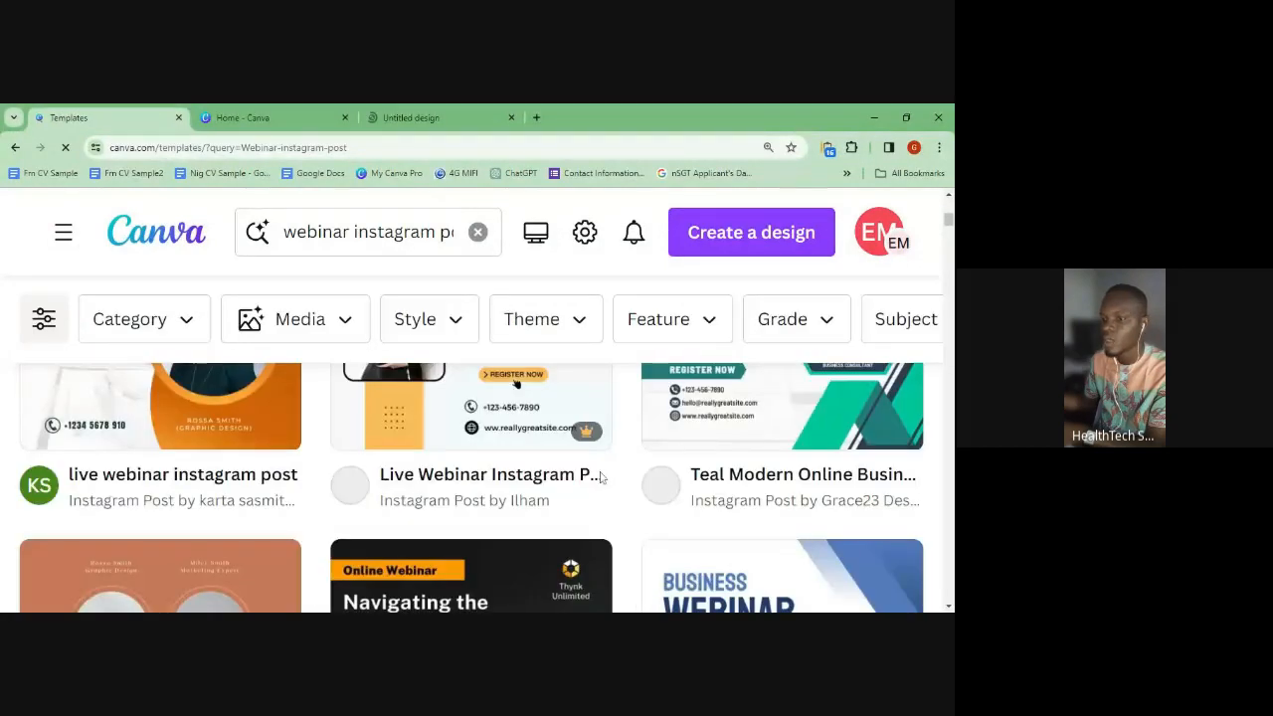
scroll(600, 478, up, 3)
scroll(599, 478, down, 1)
scroll(600, 479, up, 1)
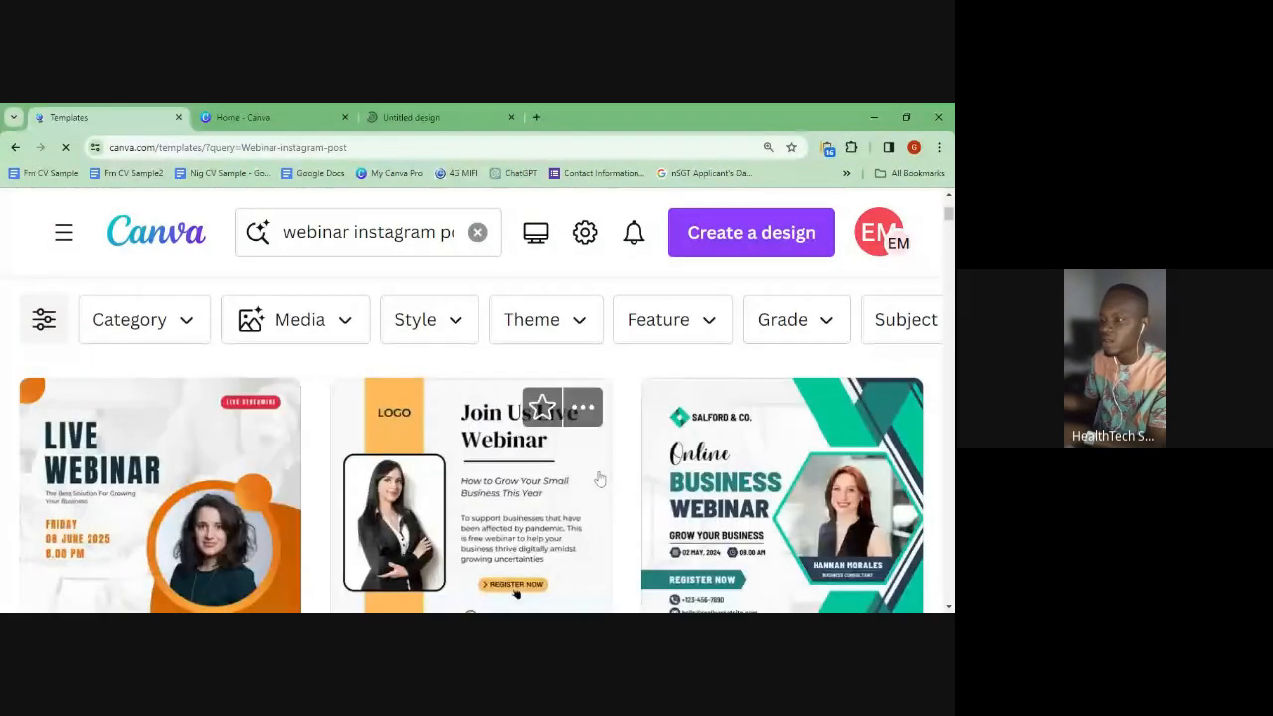
scroll(600, 480, down, 1)
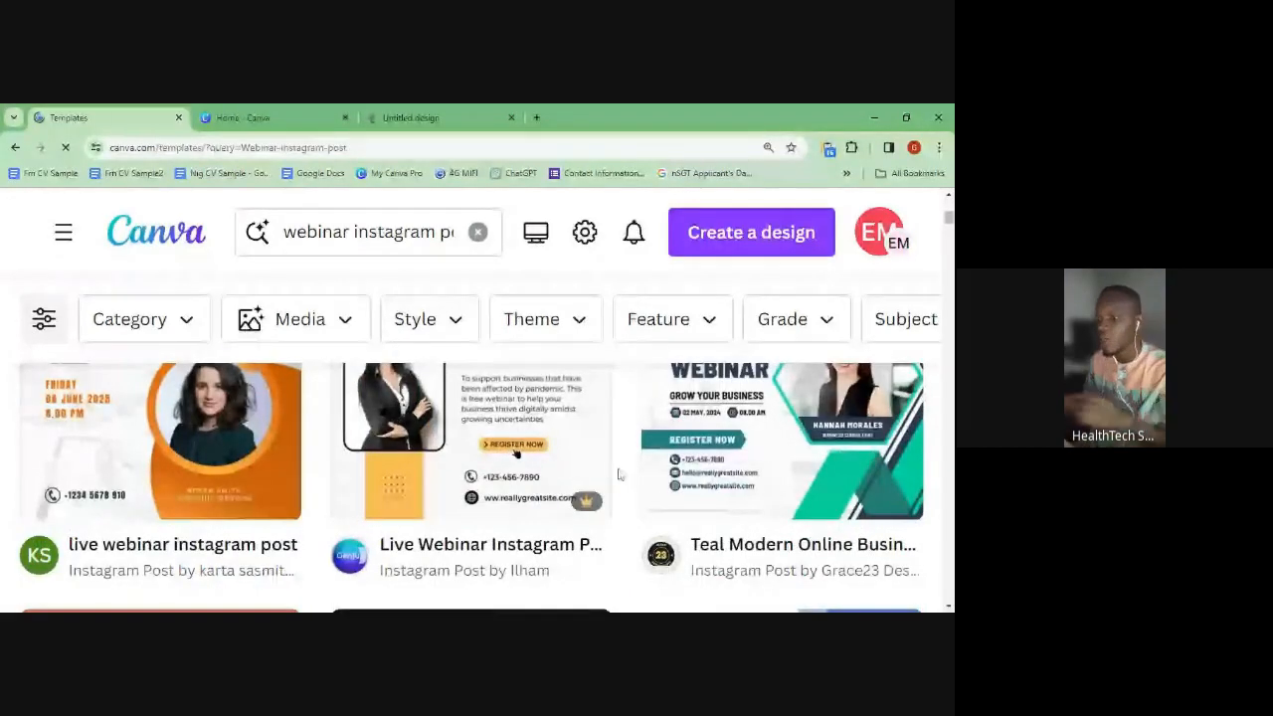
scroll(476, 484, up, 3)
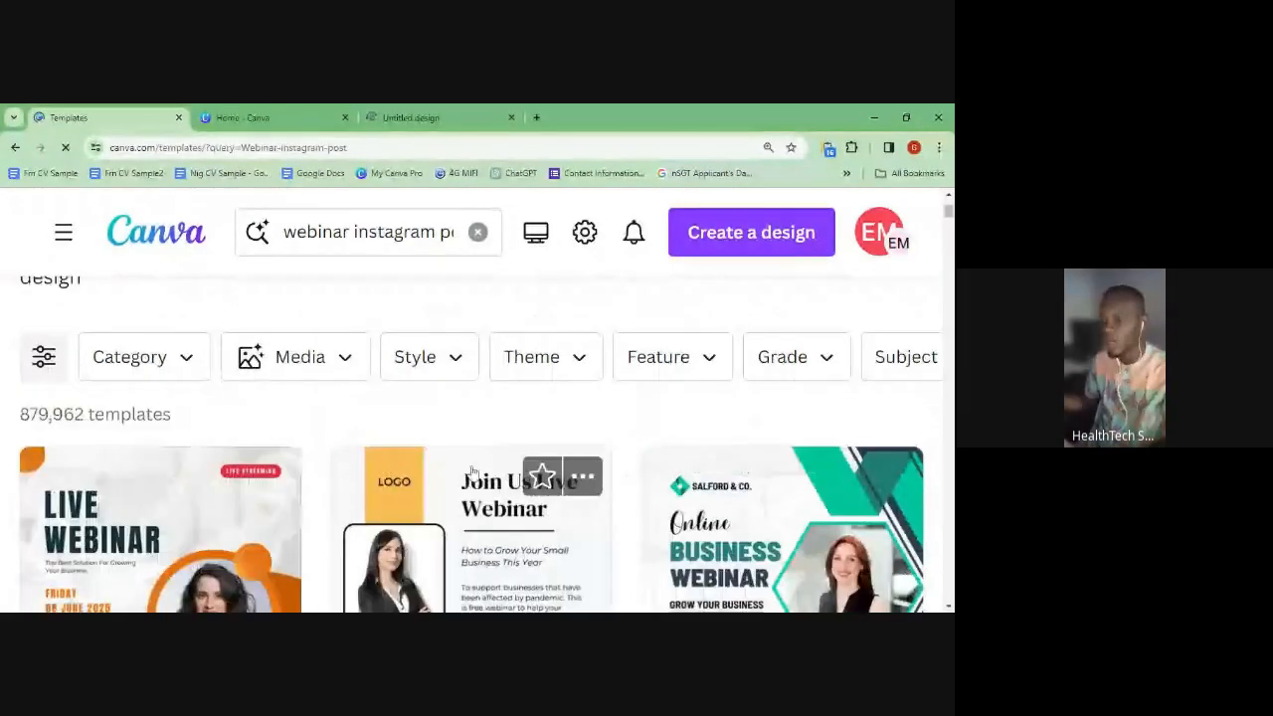
scroll(475, 486, down, 2)
scroll(476, 488, up, 1)
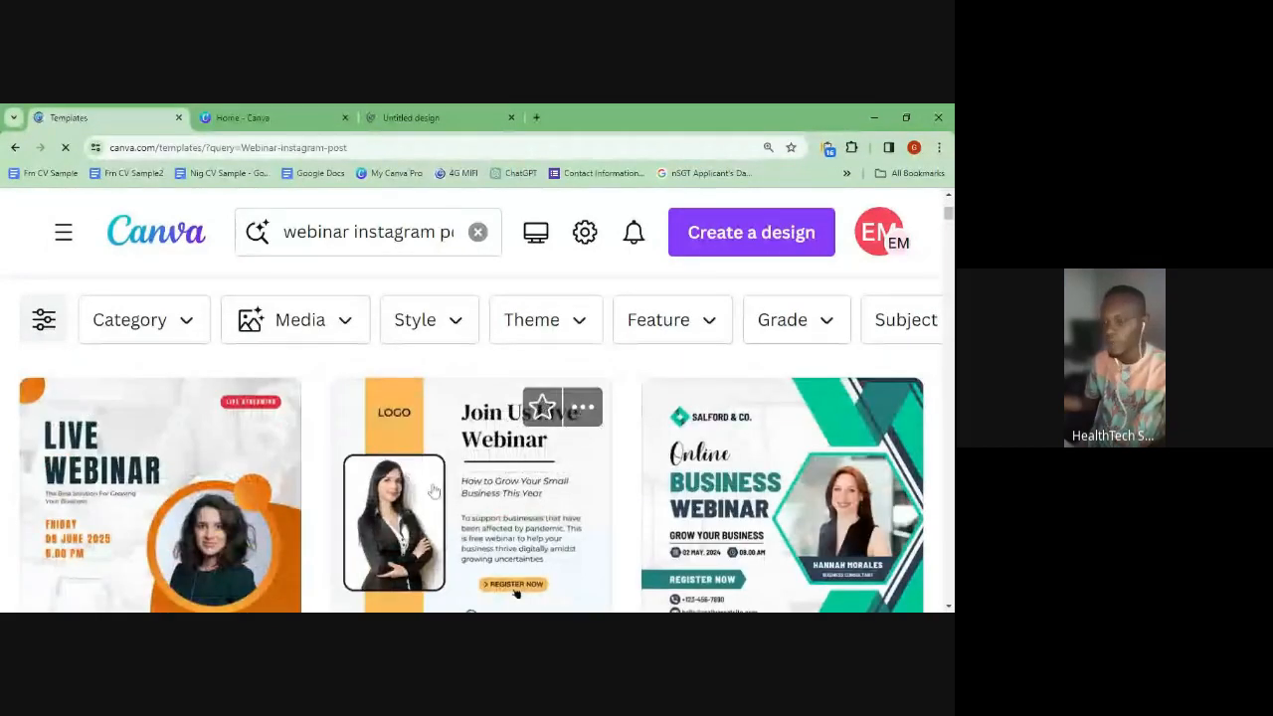
scroll(428, 487, down, 1)
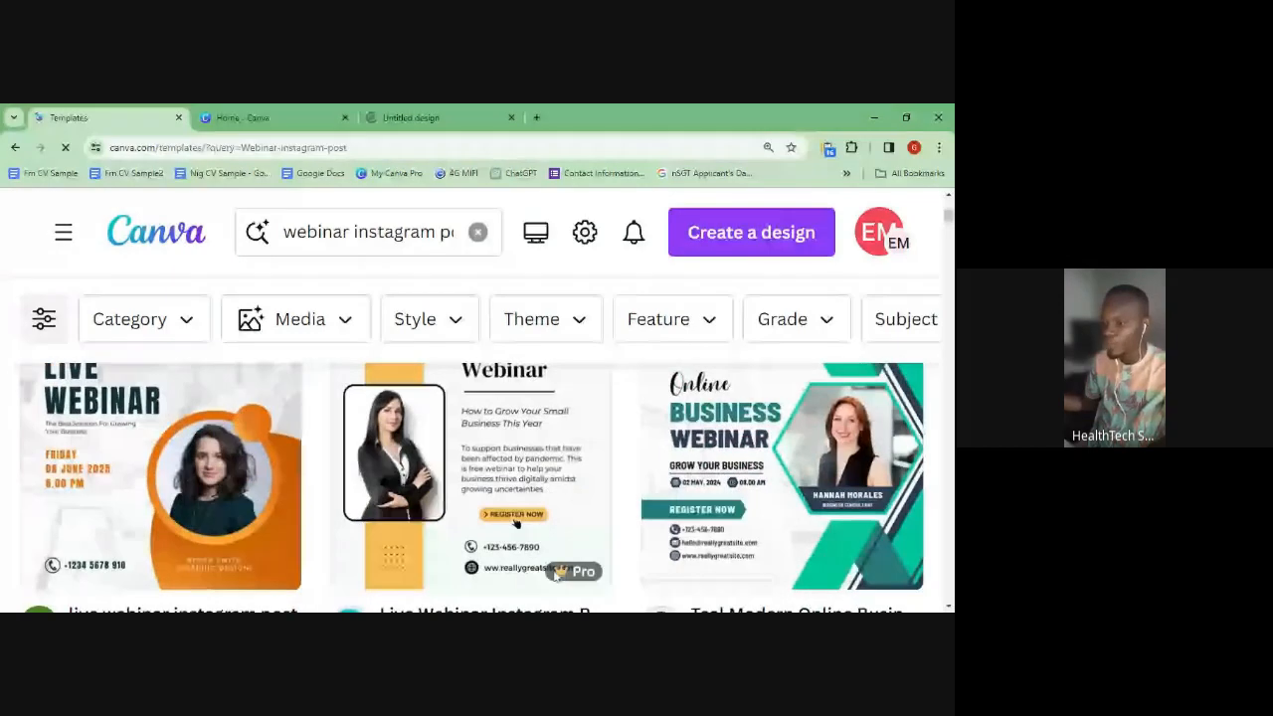
mouse_move(574, 578)
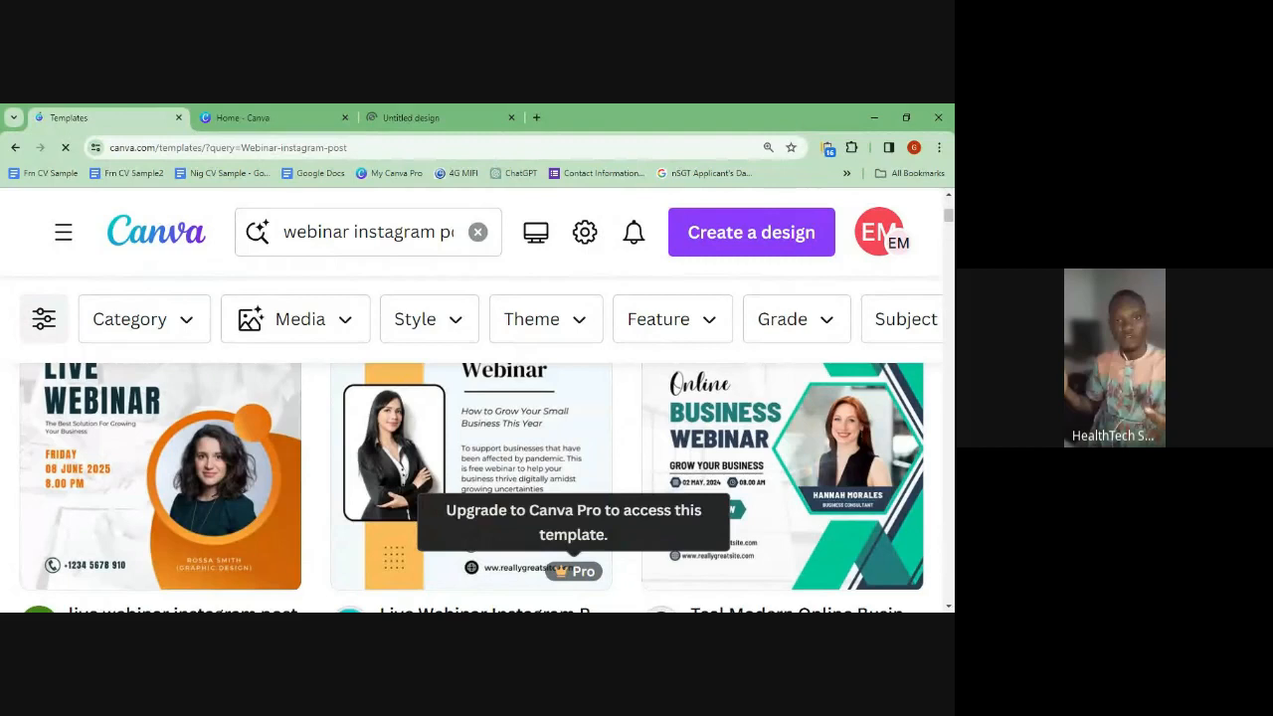
scroll(317, 461, down, 3)
scroll(318, 461, down, 1)
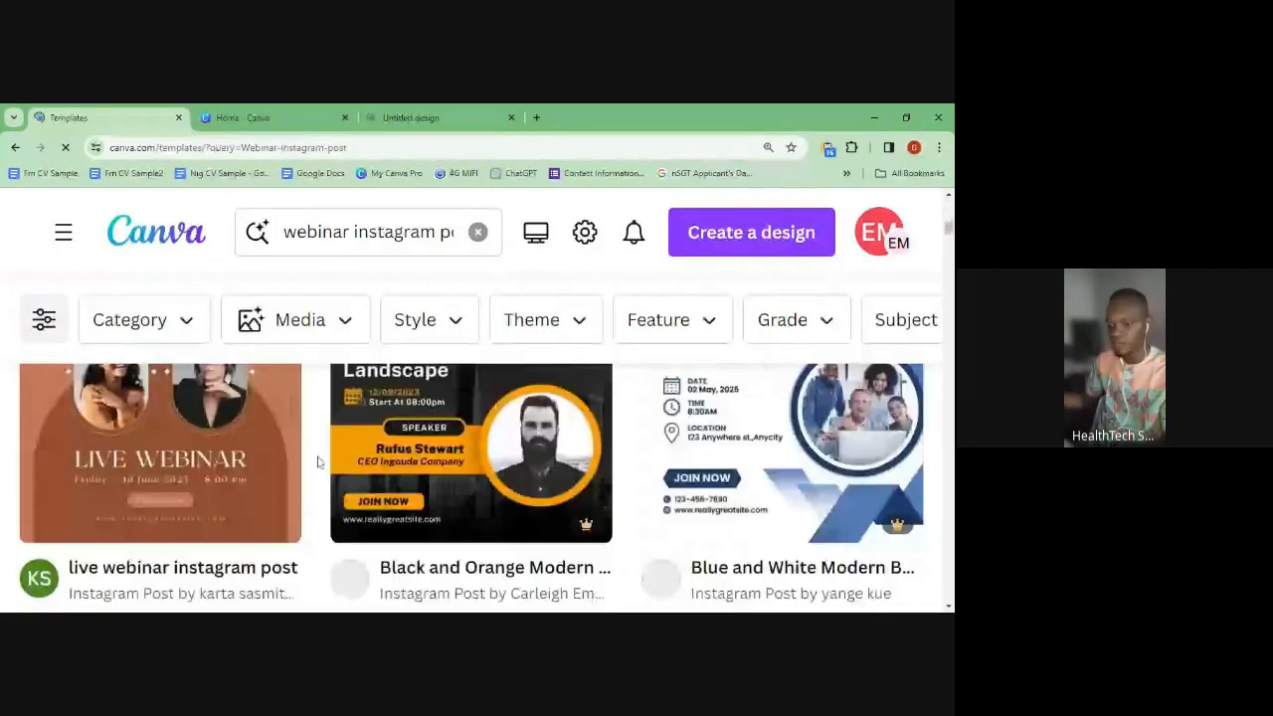
key(ctrl+minus)
key(ctrl+minus)
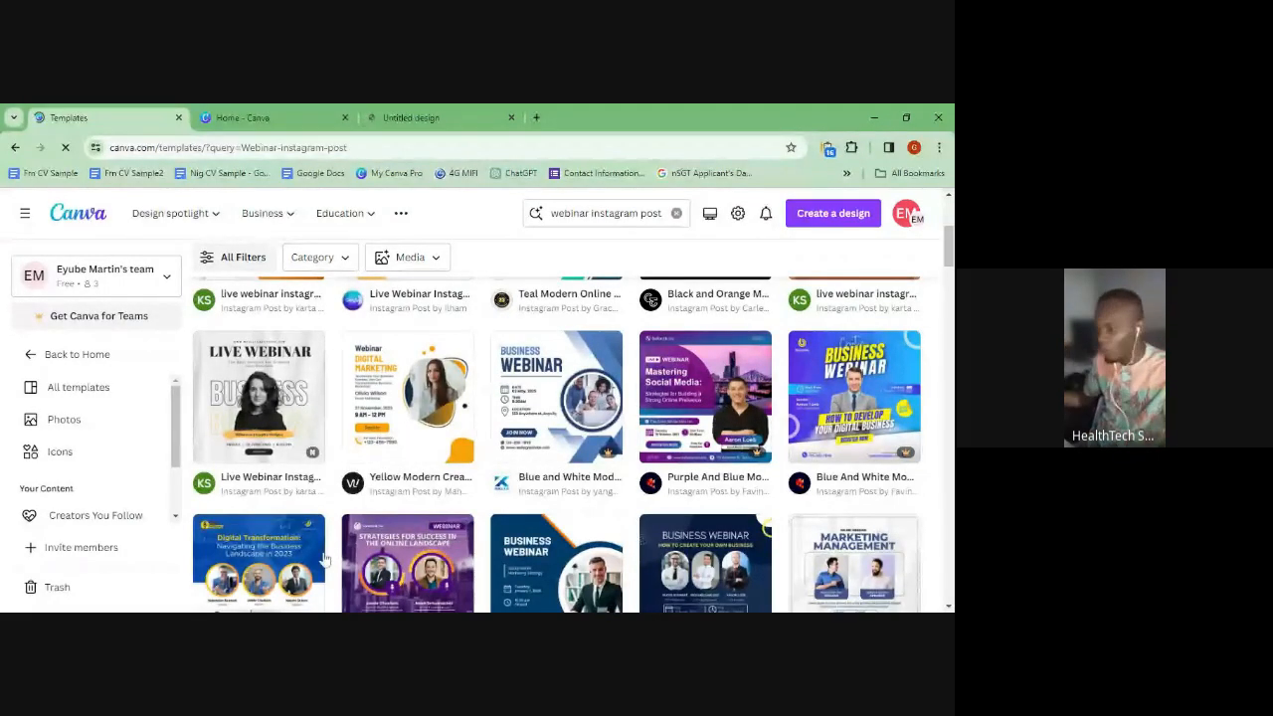
scroll(856, 438, down, 2)
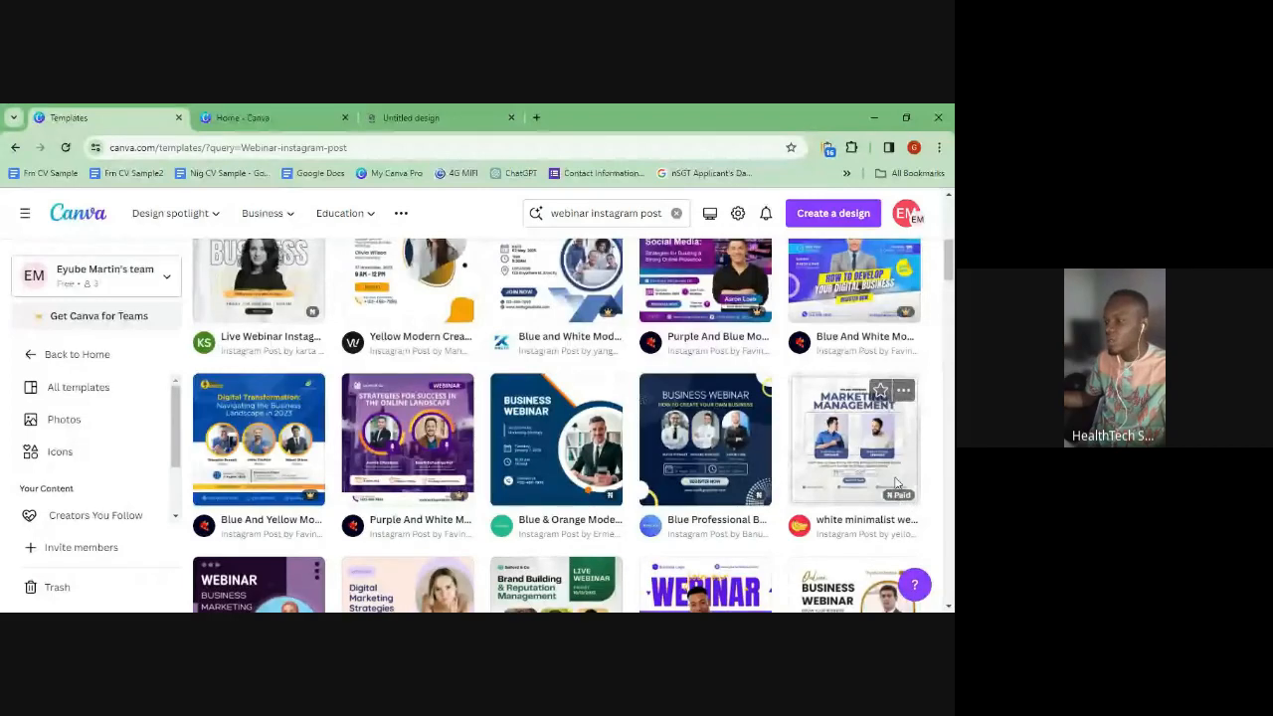
mouse_move(903, 499)
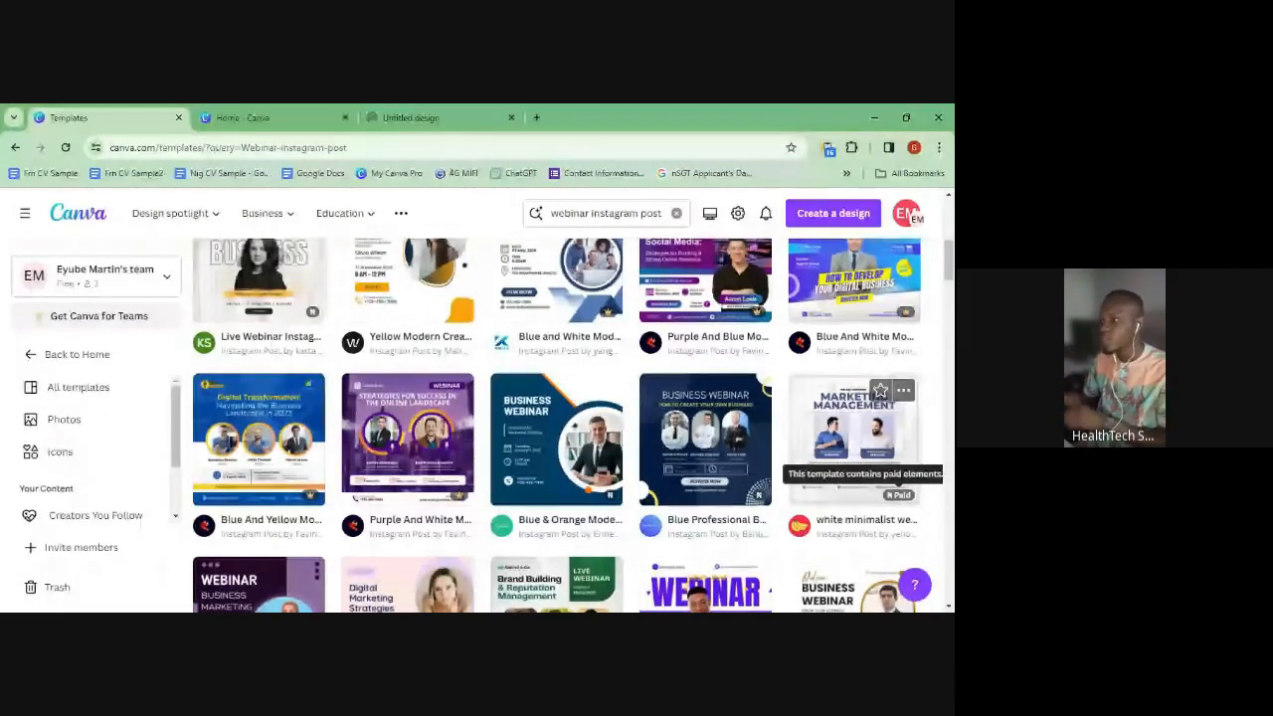
key(ctrl+plus)
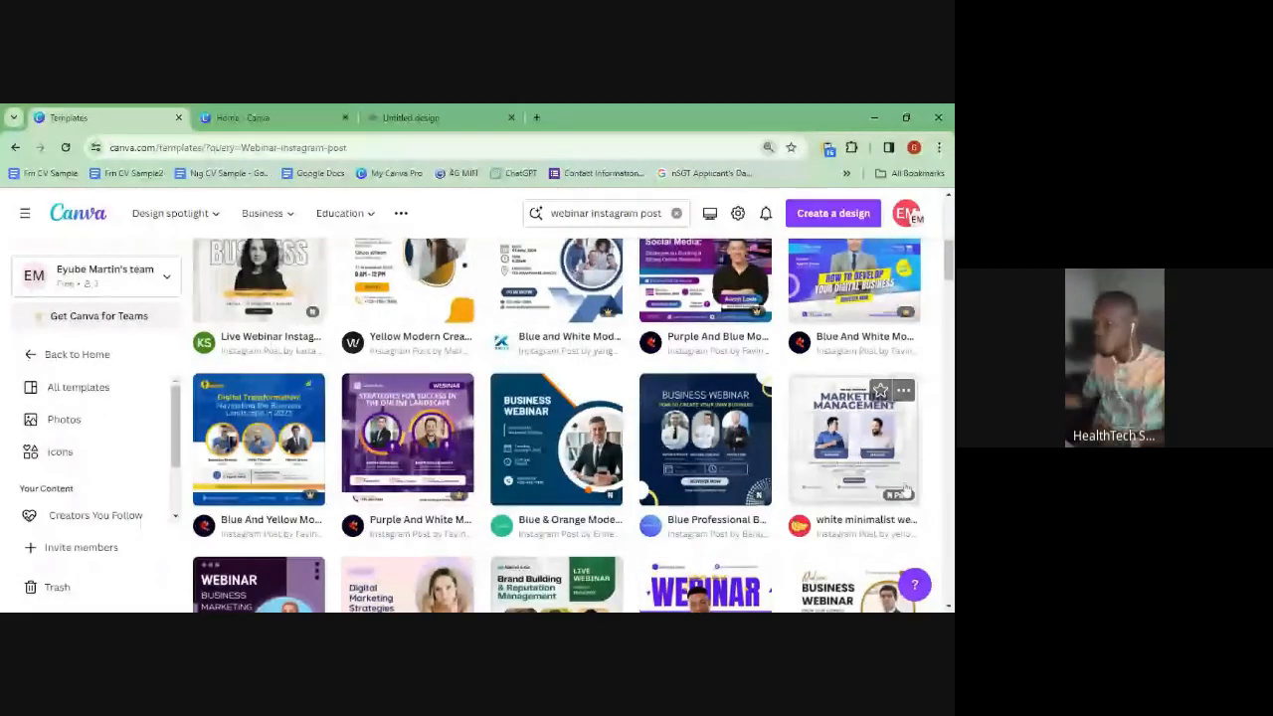
key(ctrl+plus)
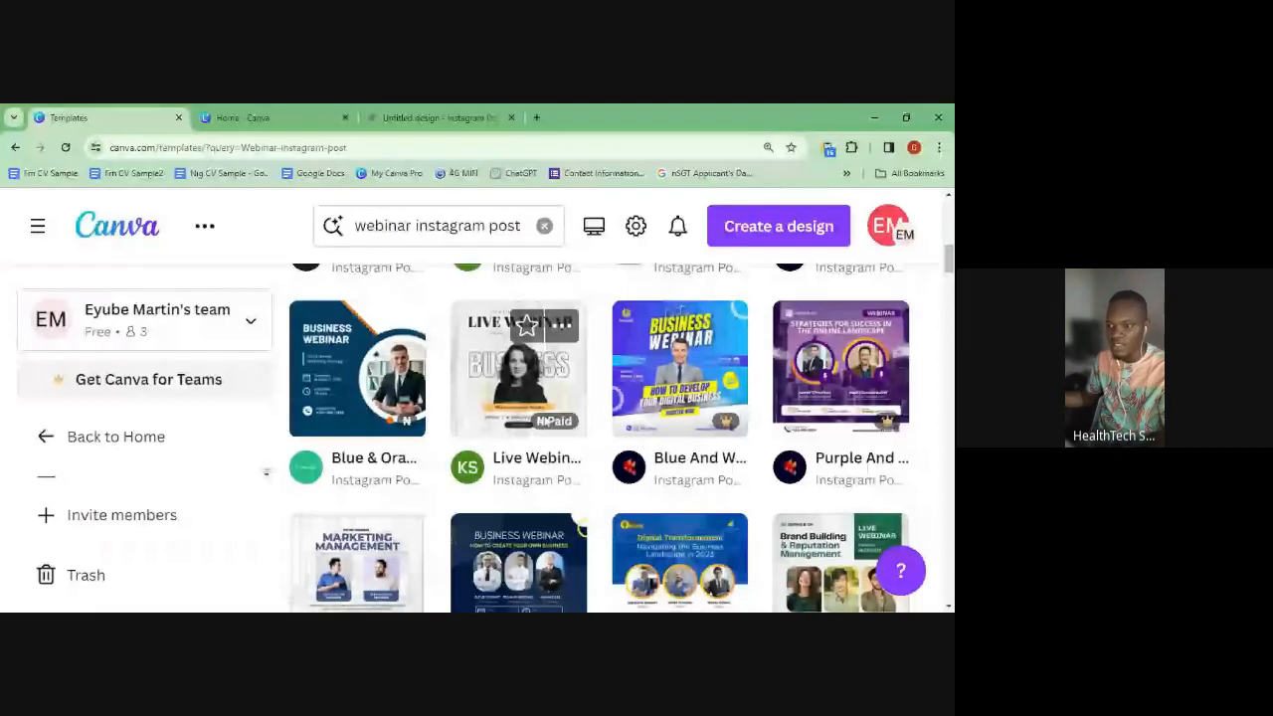
- Zoom the page out with Ctrl+minus and browse the webinar template results
scroll(527, 525, down, 2)
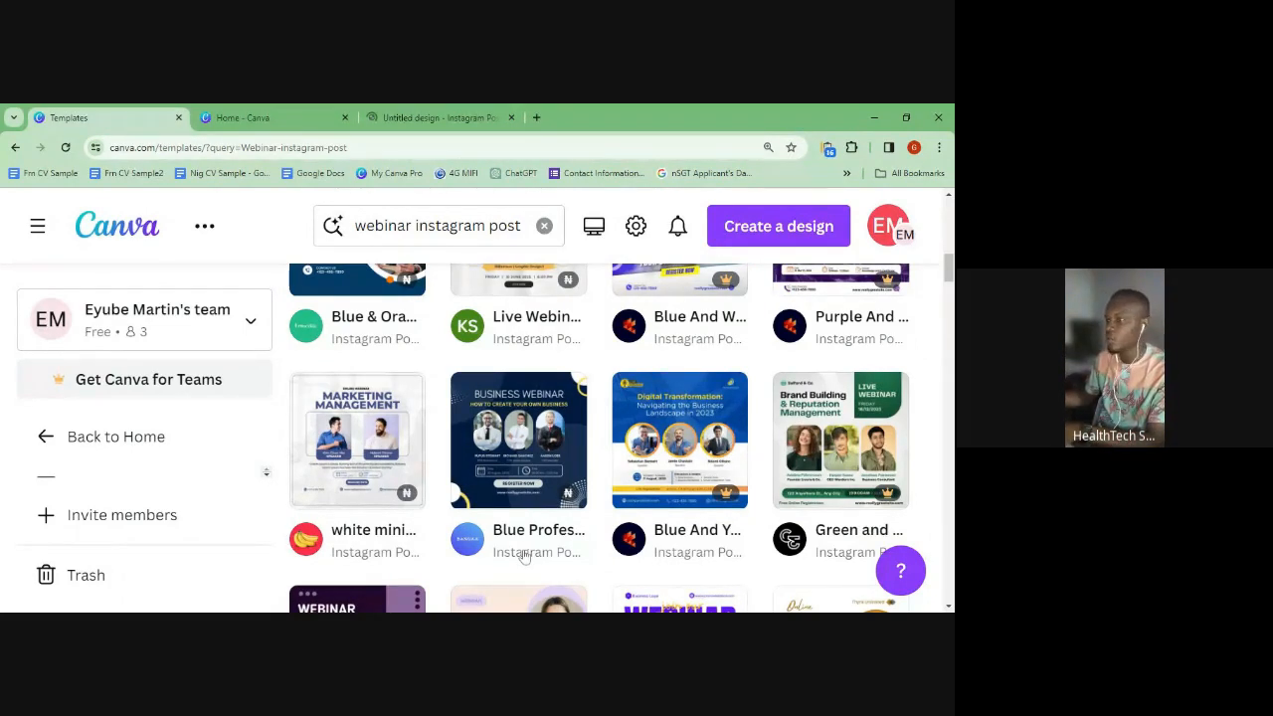
key(ctrl+minus)
key(ctrl+minus)
scroll(535, 526, down, 3)
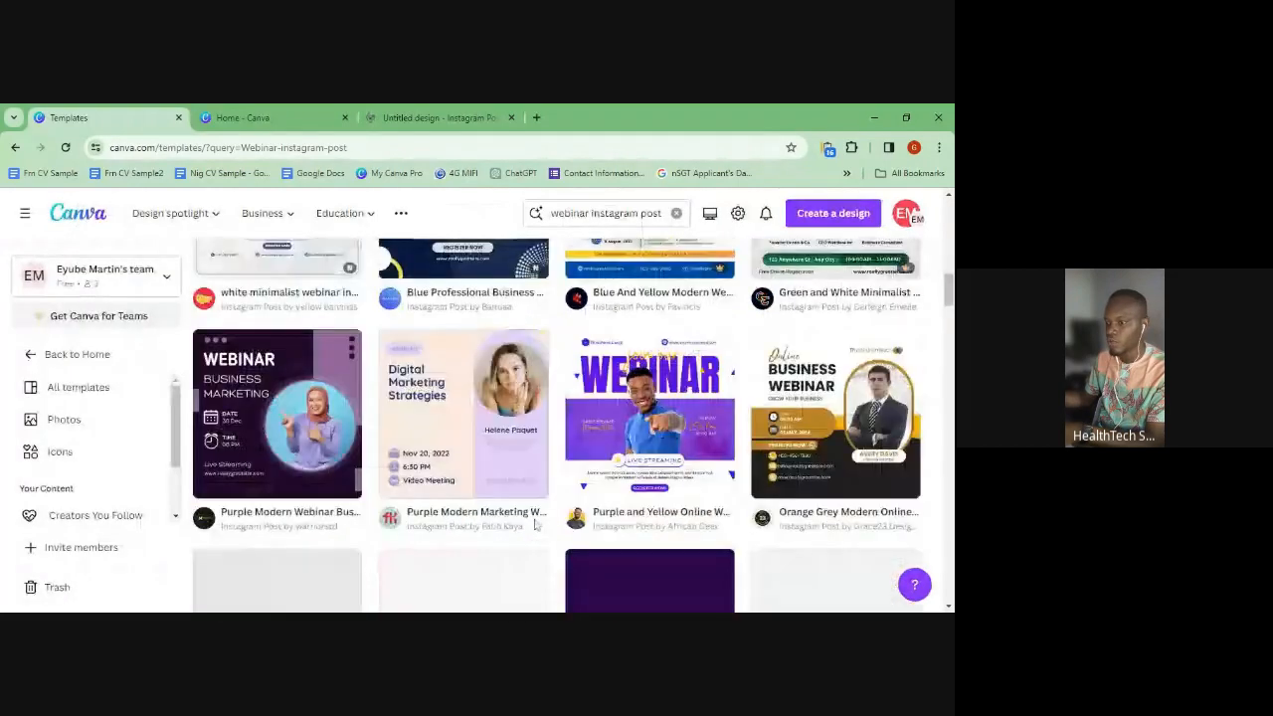
scroll(535, 525, down, 3)
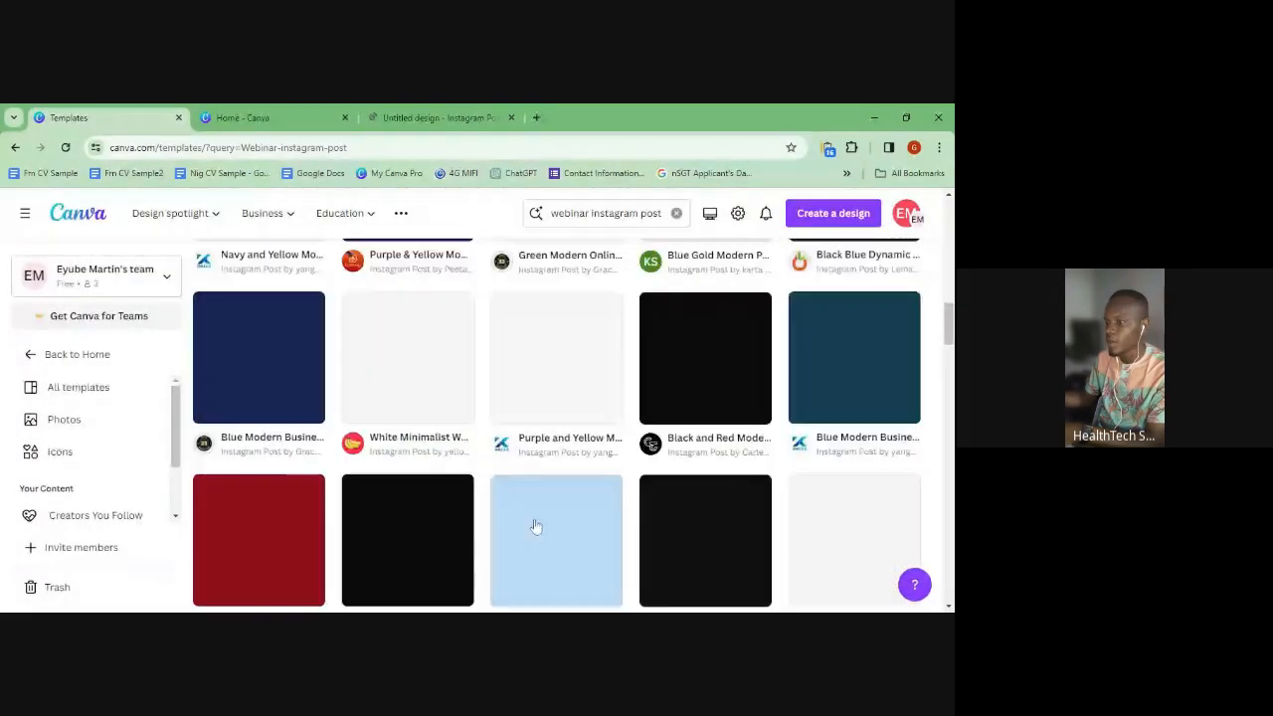
scroll(591, 534, up, 2)
scroll(591, 534, up, 3)
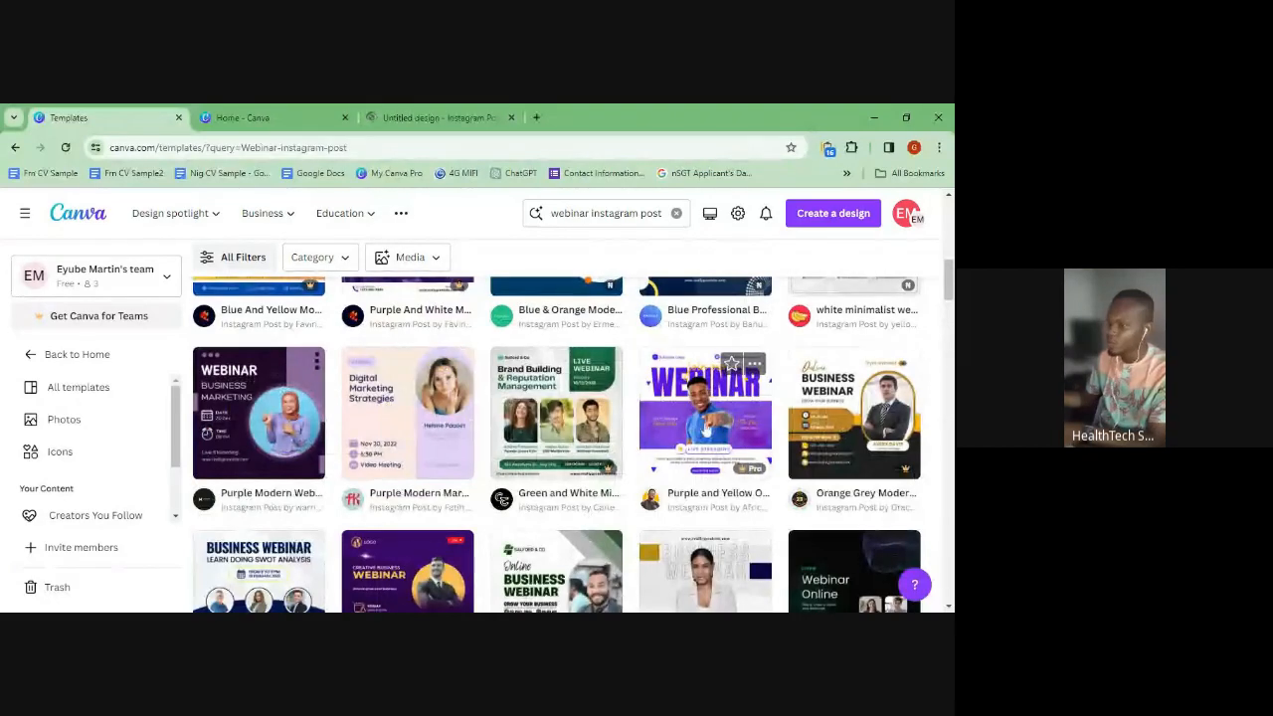
scroll(435, 509, down, 1)
scroll(436, 509, down, 1)
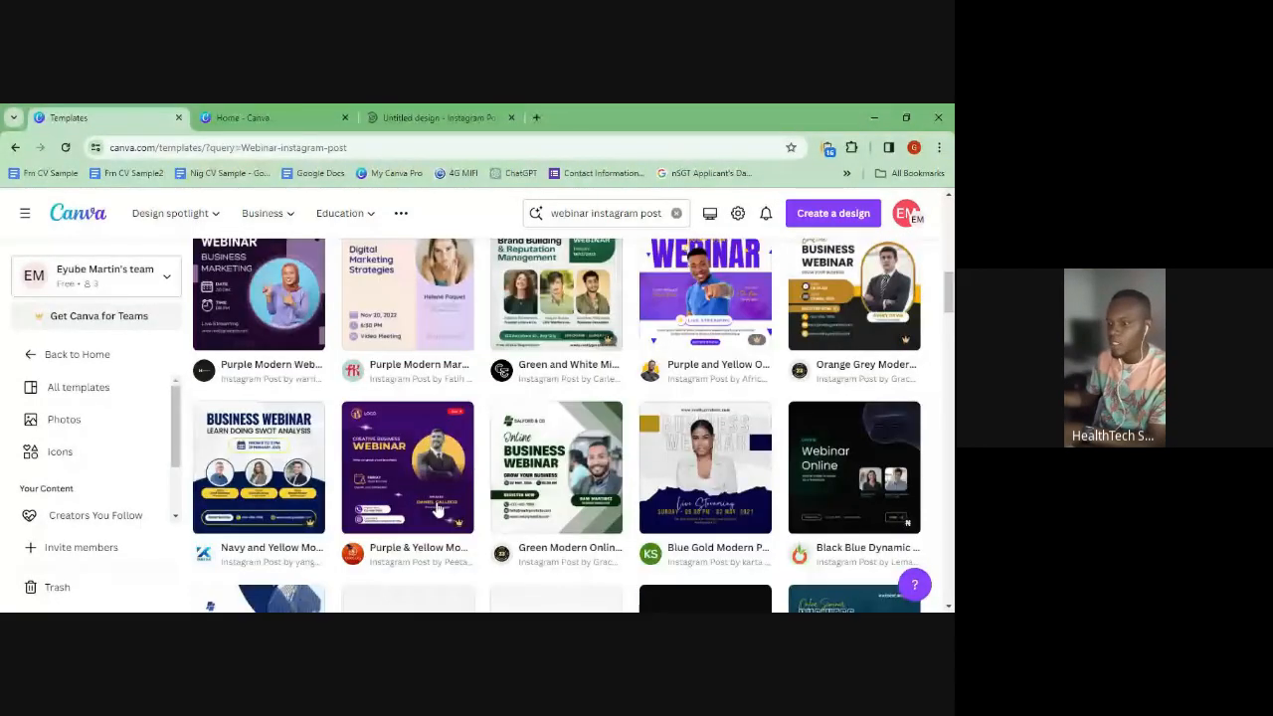
scroll(437, 509, down, 1)
scroll(437, 511, down, 1)
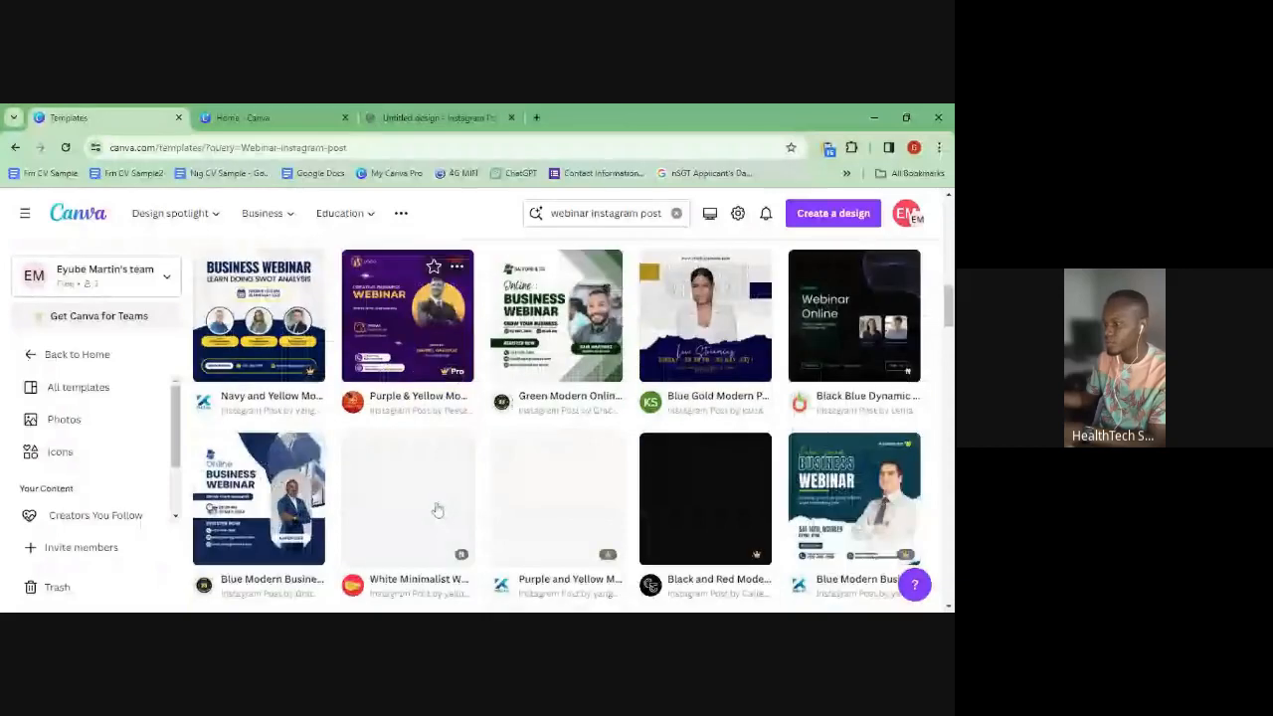
- Open the 1080 × 1080 px 'live webinar instagram post' template preview
scroll(436, 507, up, 1)
scroll(435, 507, down, 1)
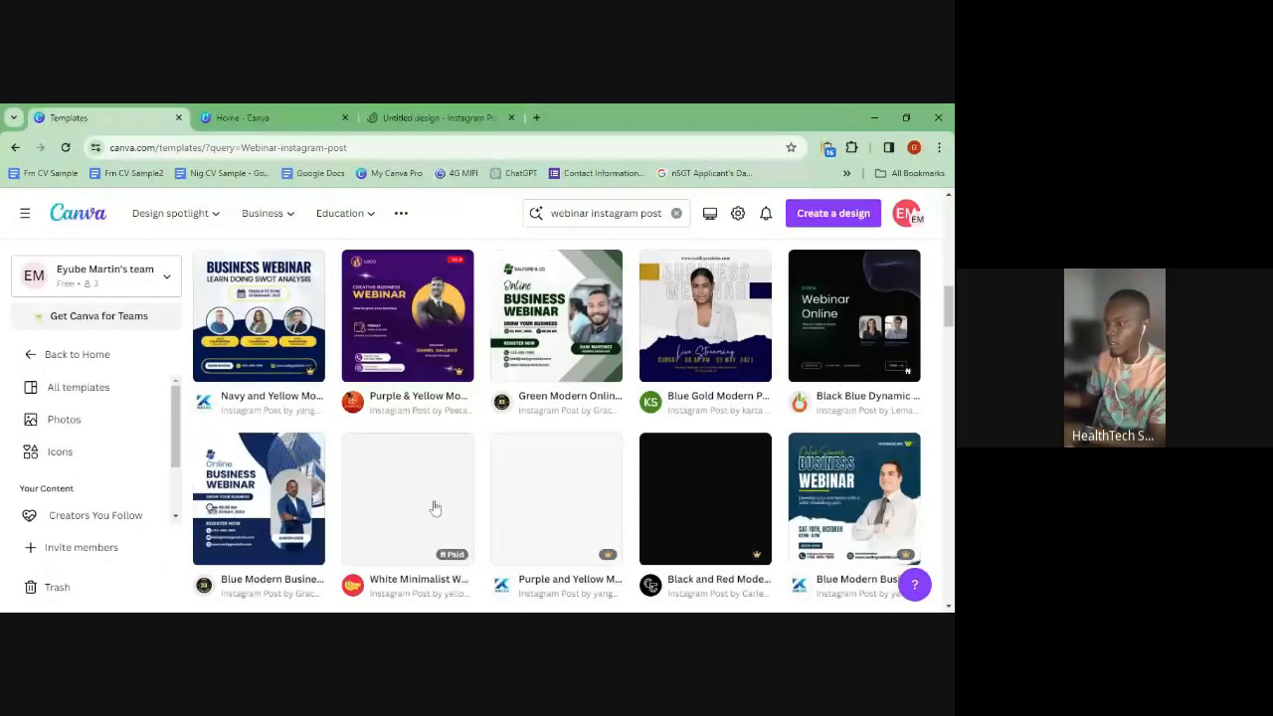
scroll(435, 507, up, 5)
scroll(431, 507, up, 3)
scroll(430, 510, down, 2)
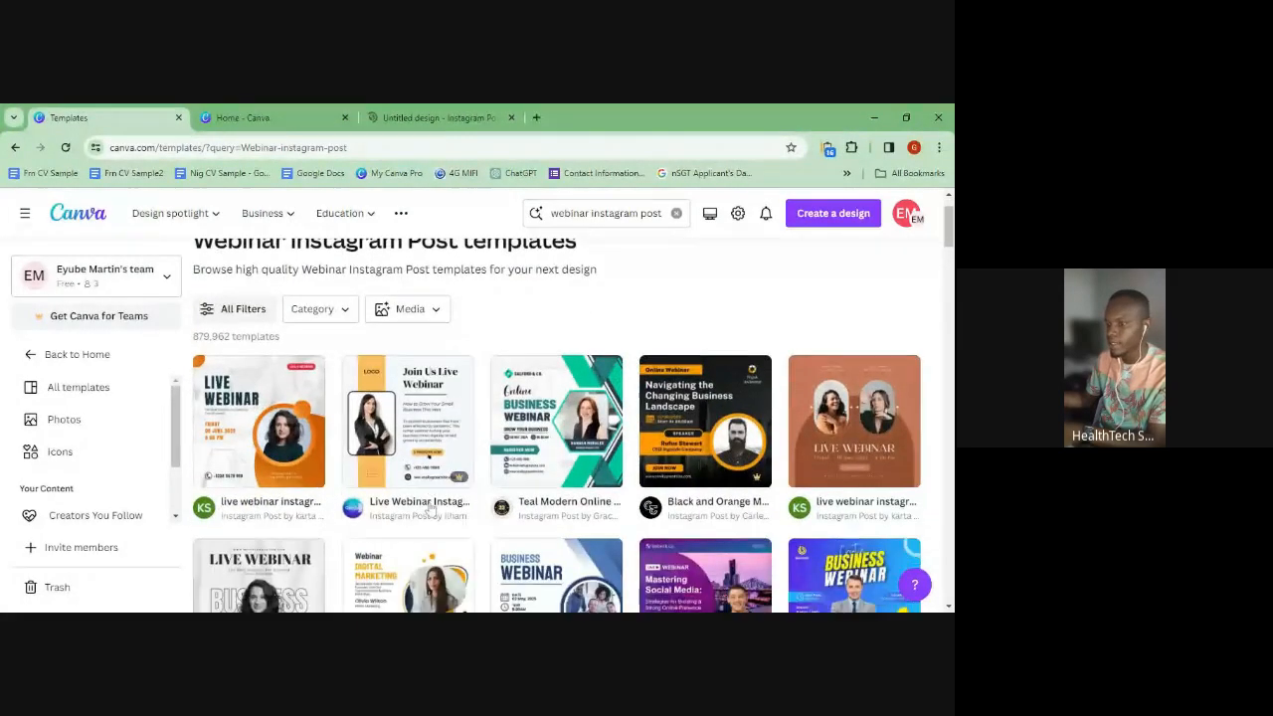
scroll(431, 509, down, 2)
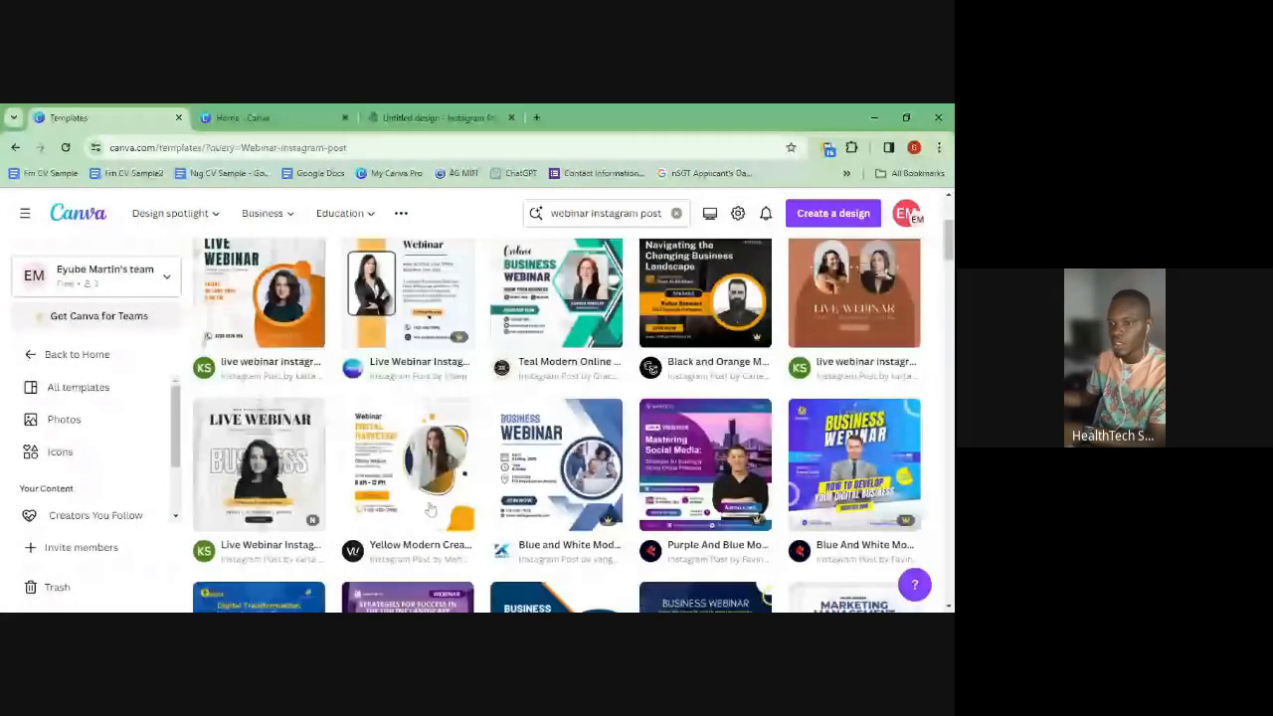
scroll(431, 510, up, 2)
click(336, 479)
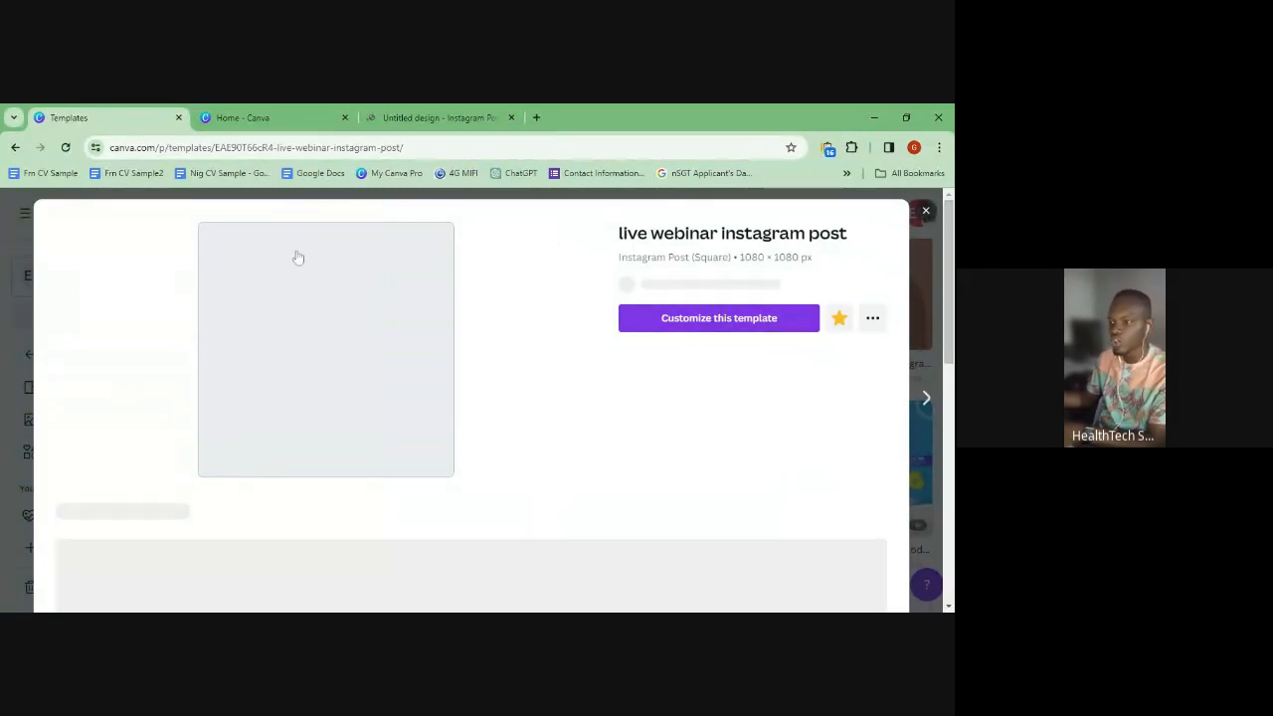
- Let the 'live webinar instagram post' preview finish loading, showing its More like this row
click(249, 120)
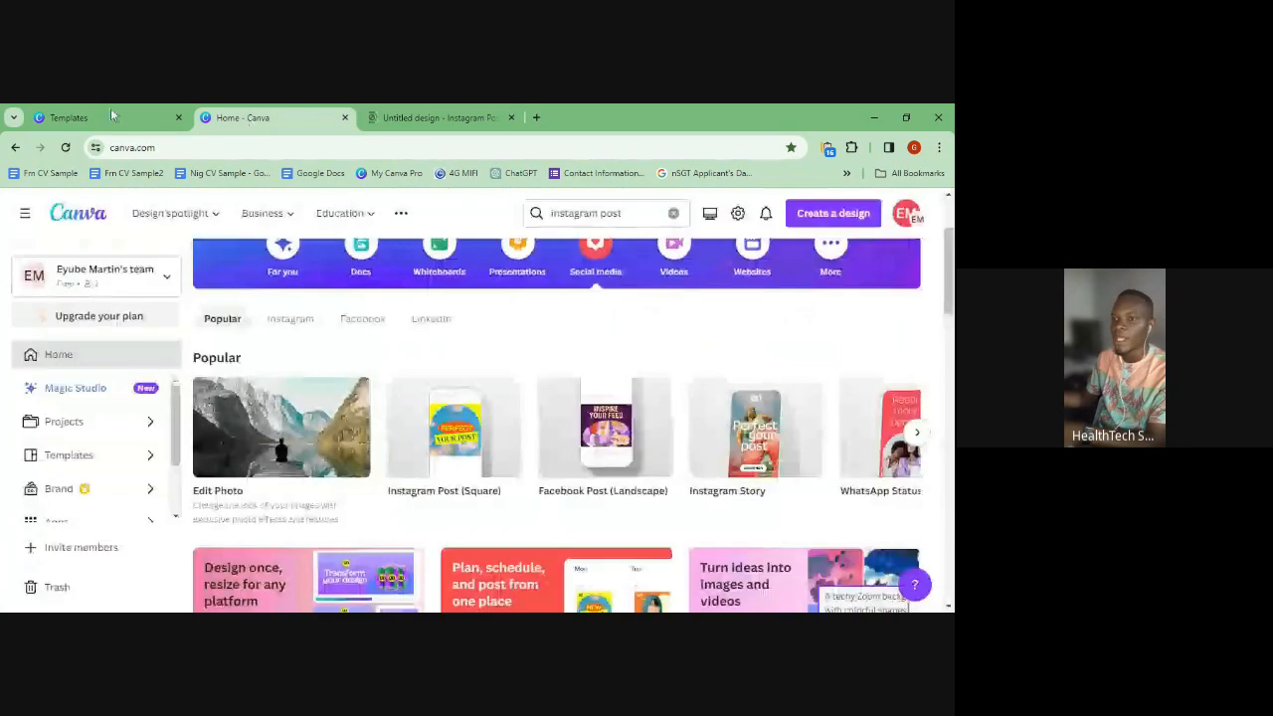
click(99, 118)
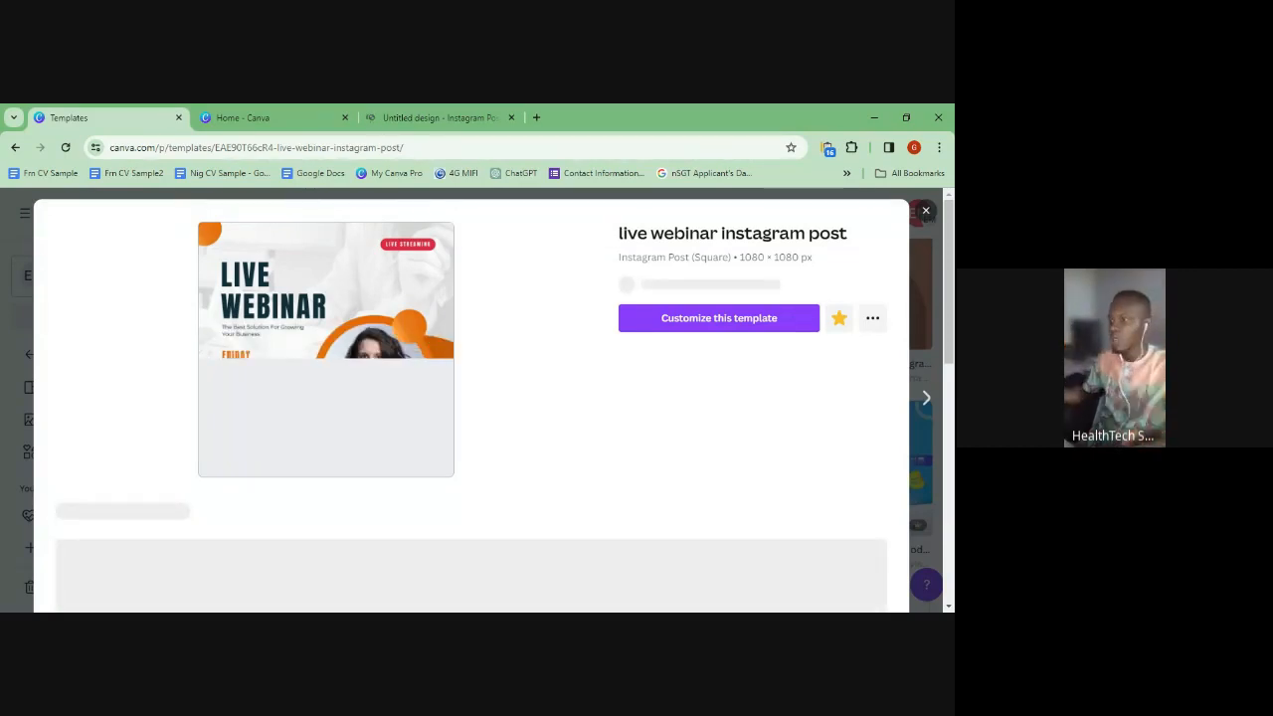
scroll(438, 398, down, 3)
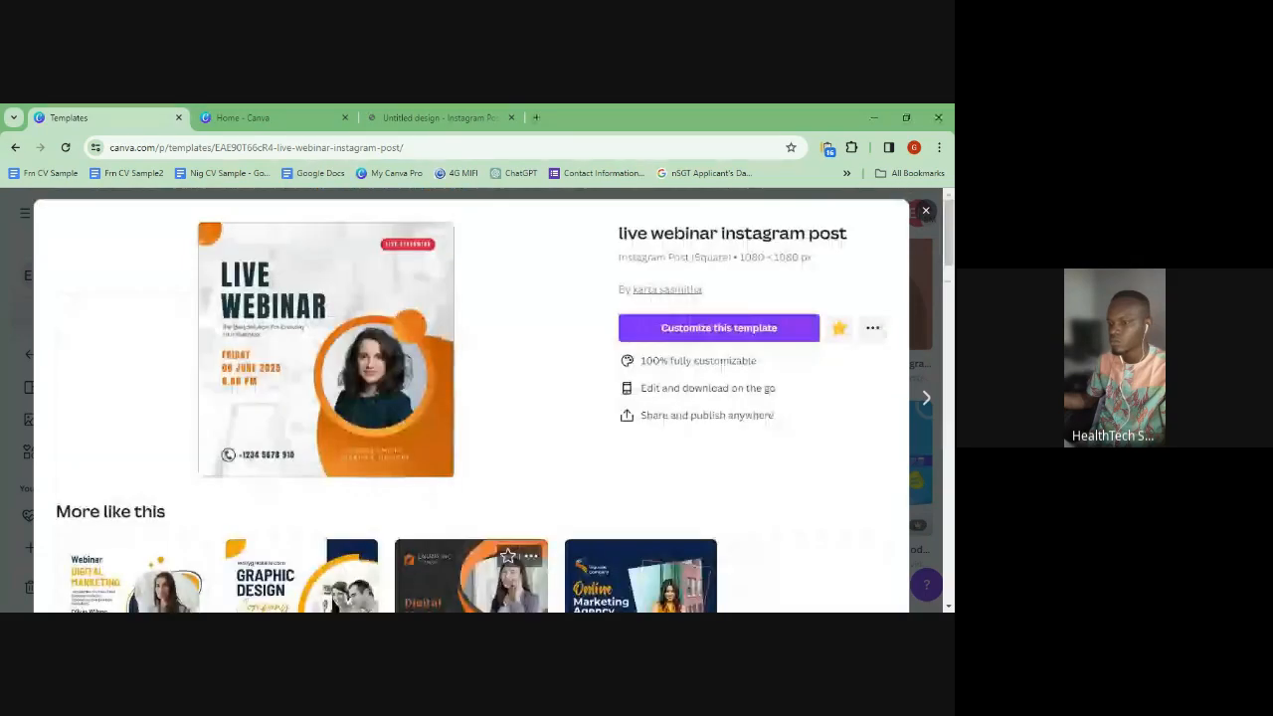
scroll(472, 398, down, 2)
scroll(502, 450, up, 2)
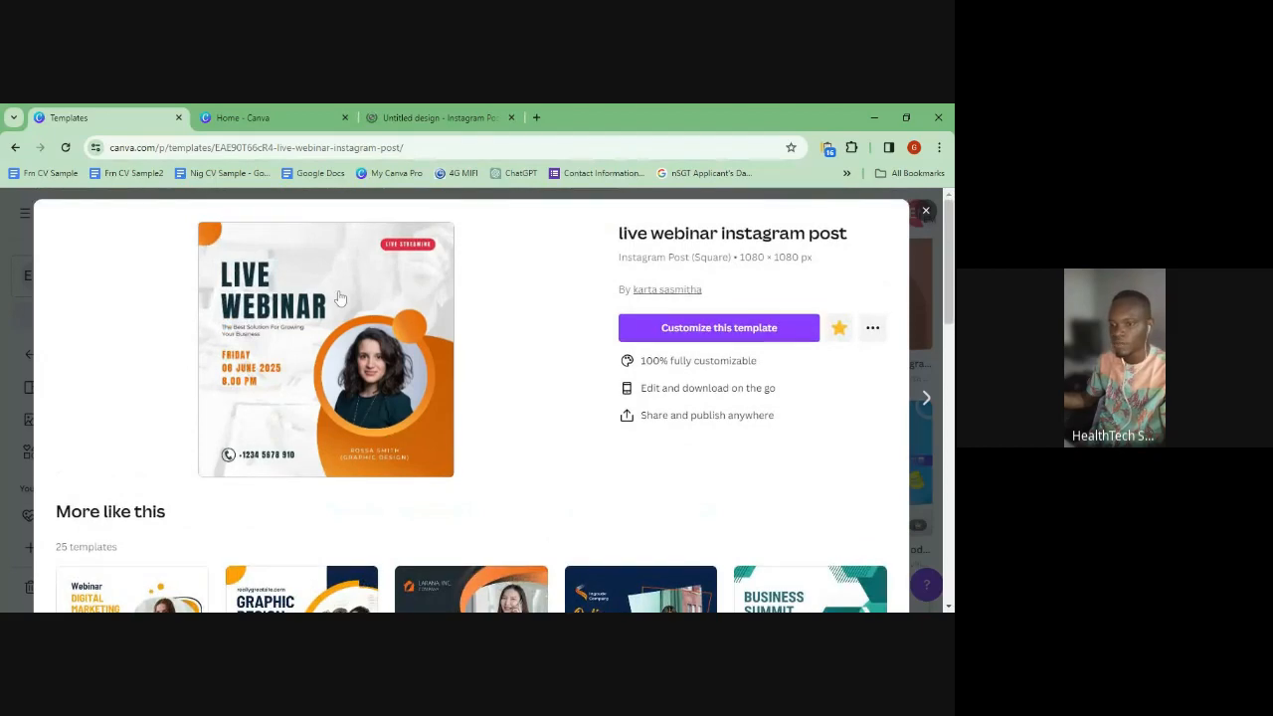
scroll(339, 299, down, 2)
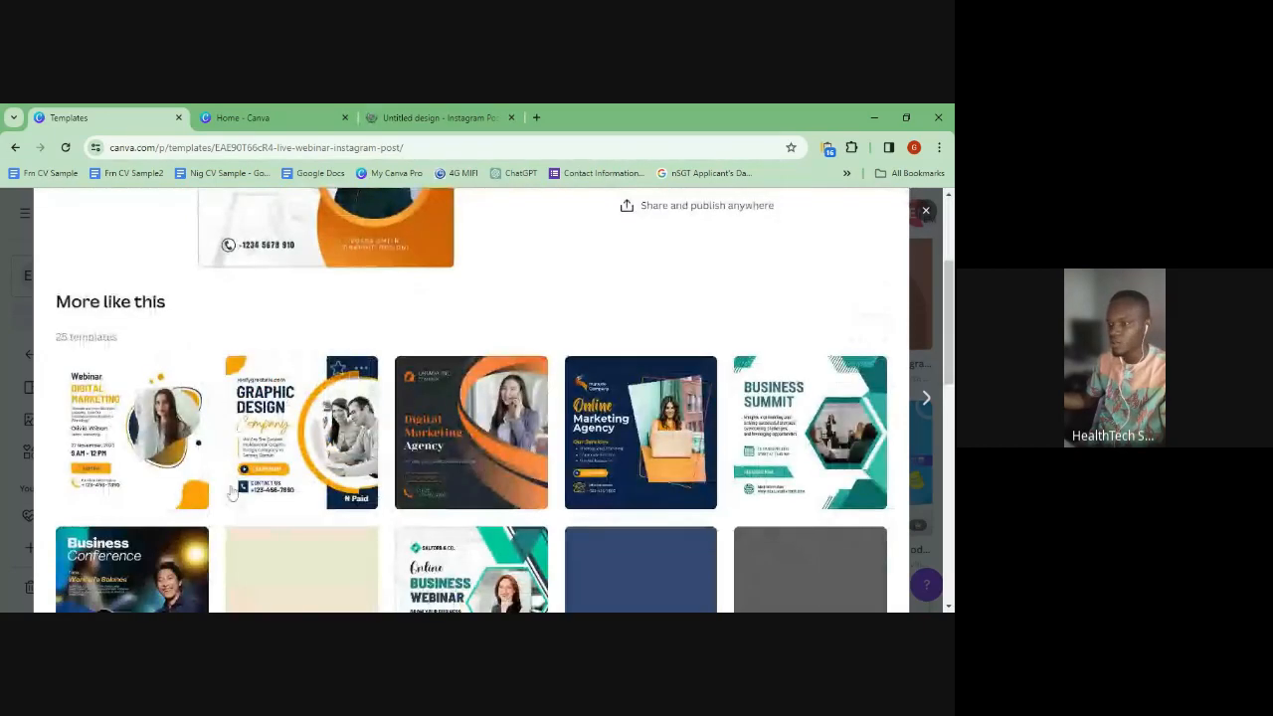
scroll(311, 540, up, 1)
scroll(368, 497, down, 3)
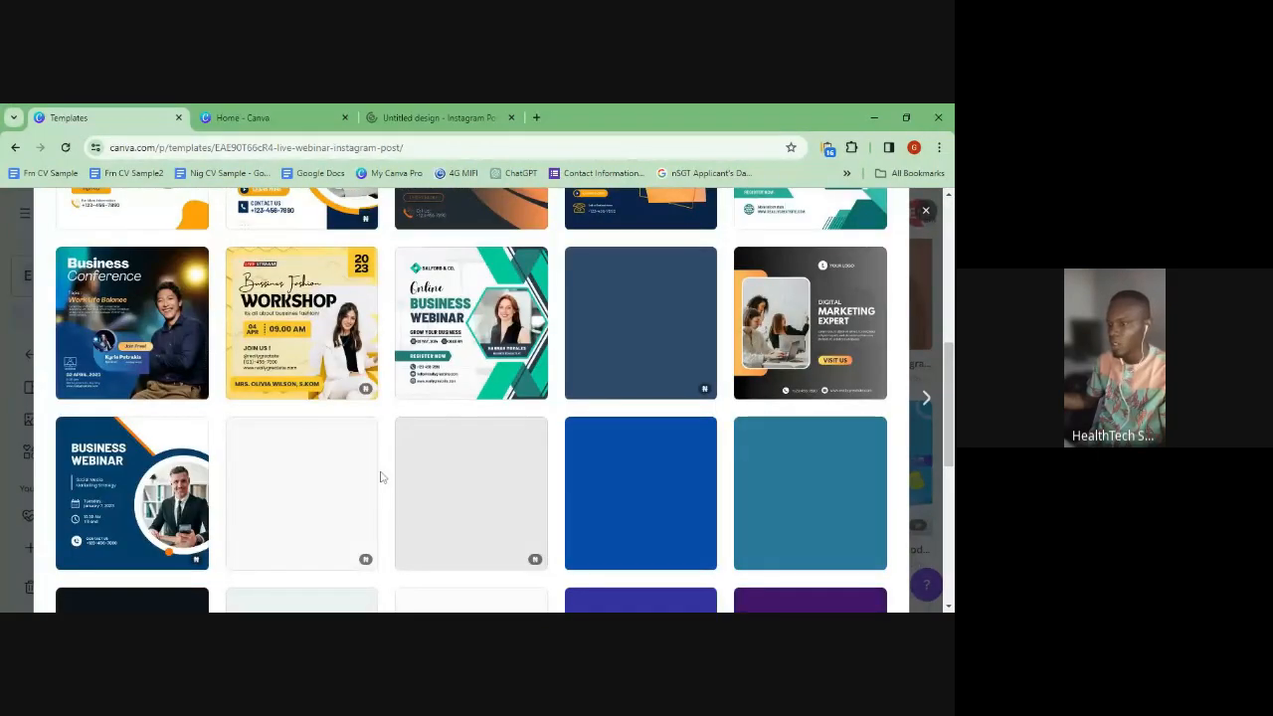
scroll(383, 478, down, 1)
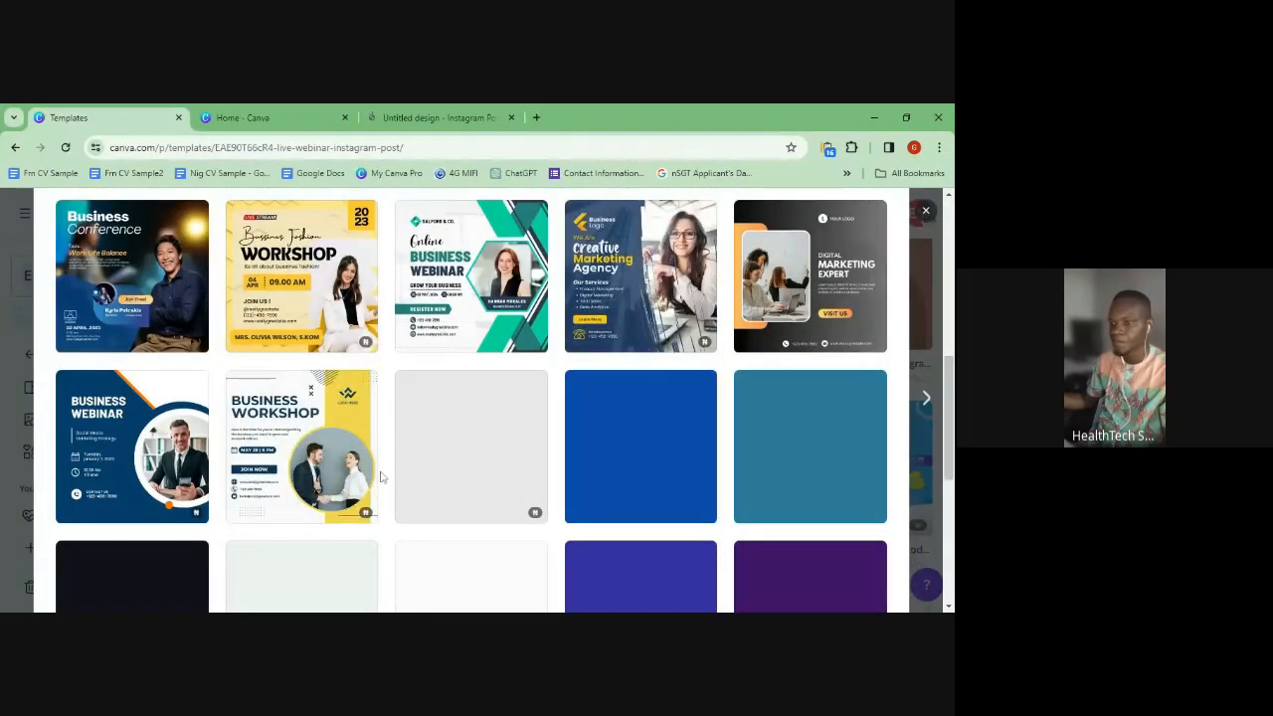
scroll(381, 478, up, 2)
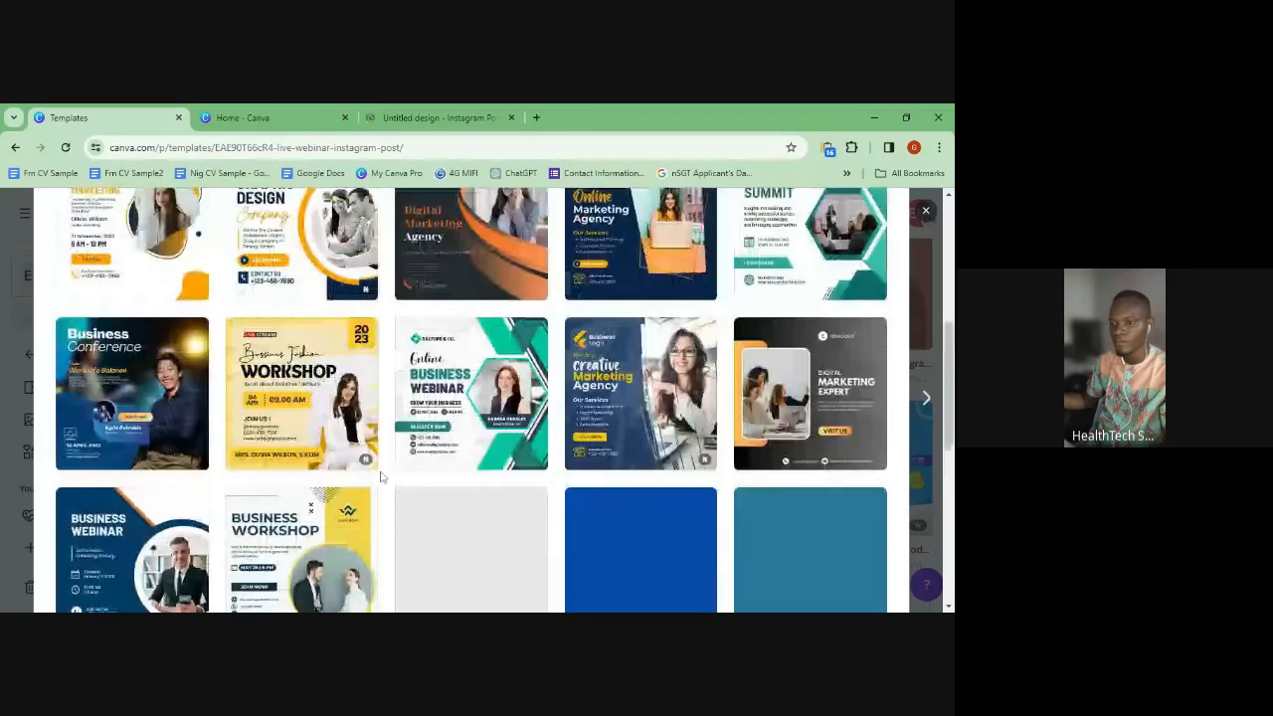
scroll(381, 477, up, 2)
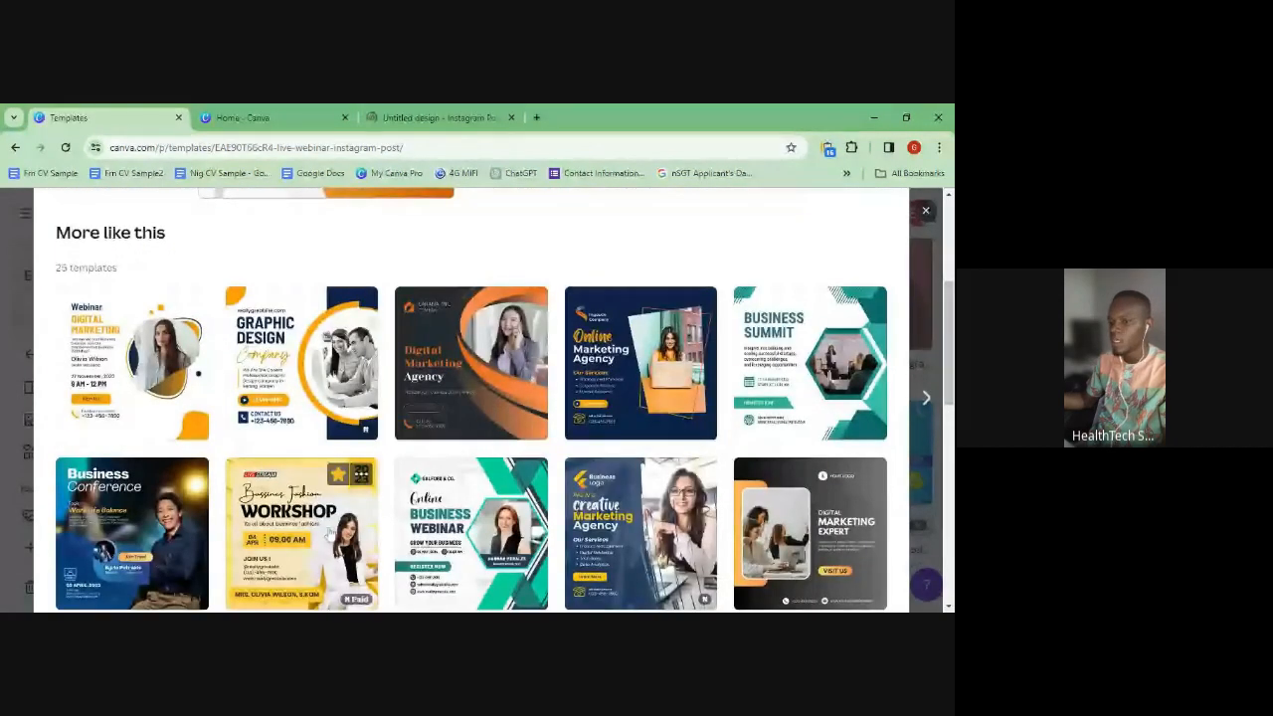
scroll(147, 527, down, 1)
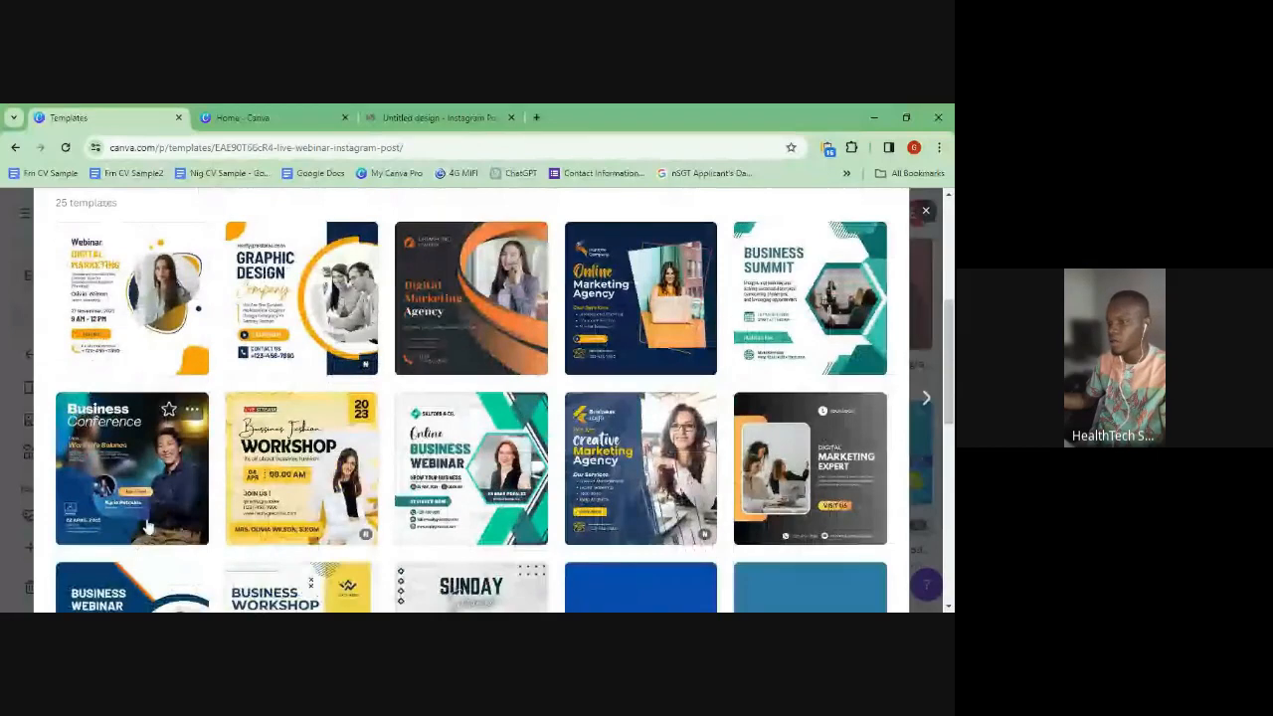
scroll(148, 527, up, 5)
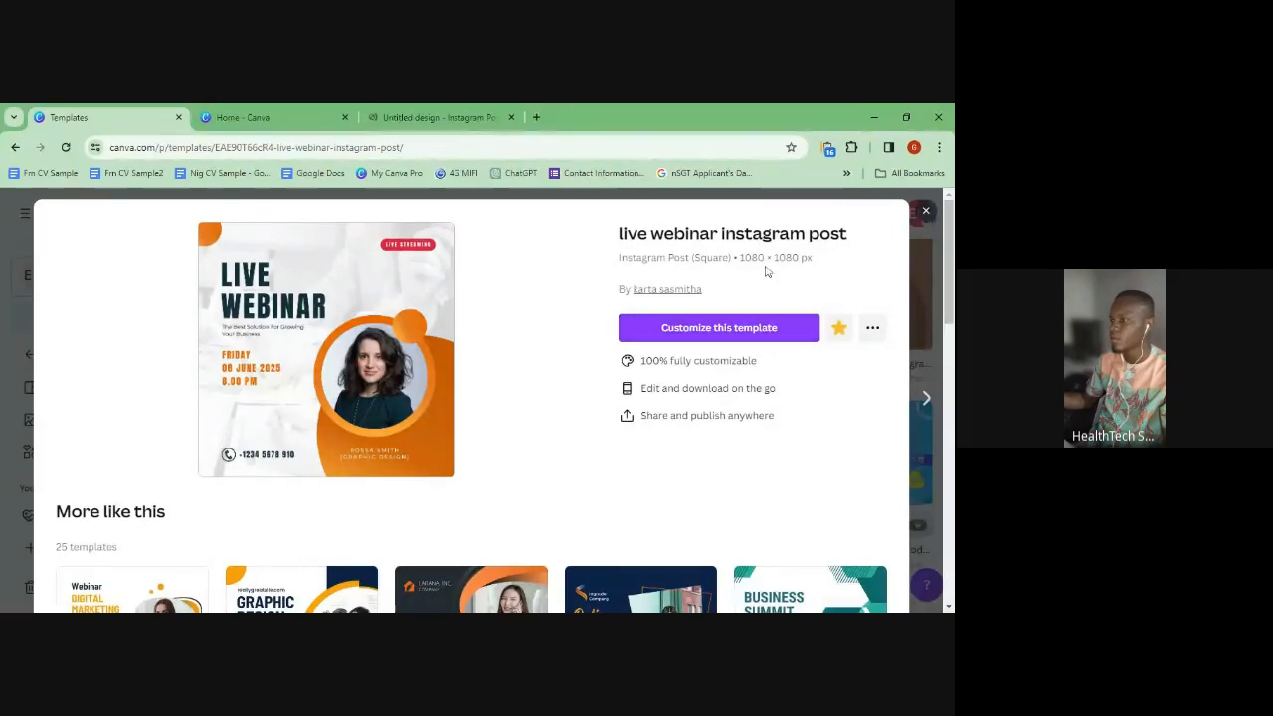
- Customize the live webinar template in a new tab, finishing on the Canva Home tab
click(755, 332)
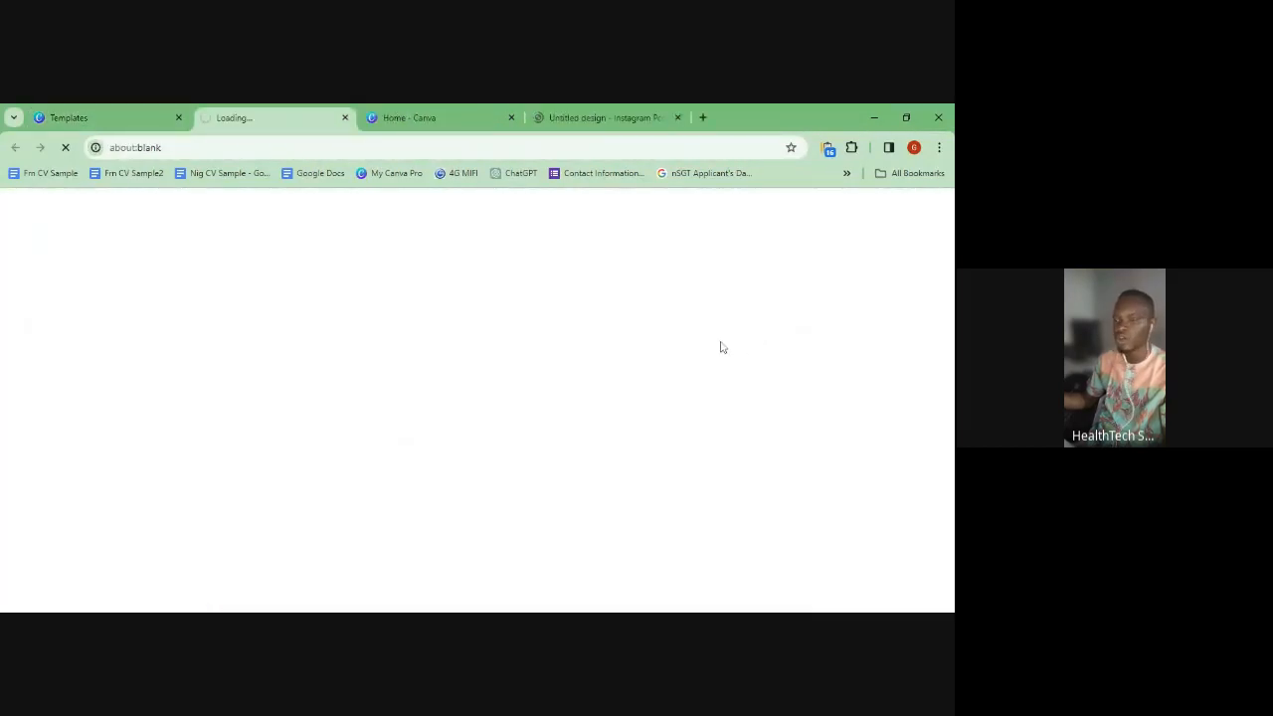
click(412, 118)
click(636, 115)
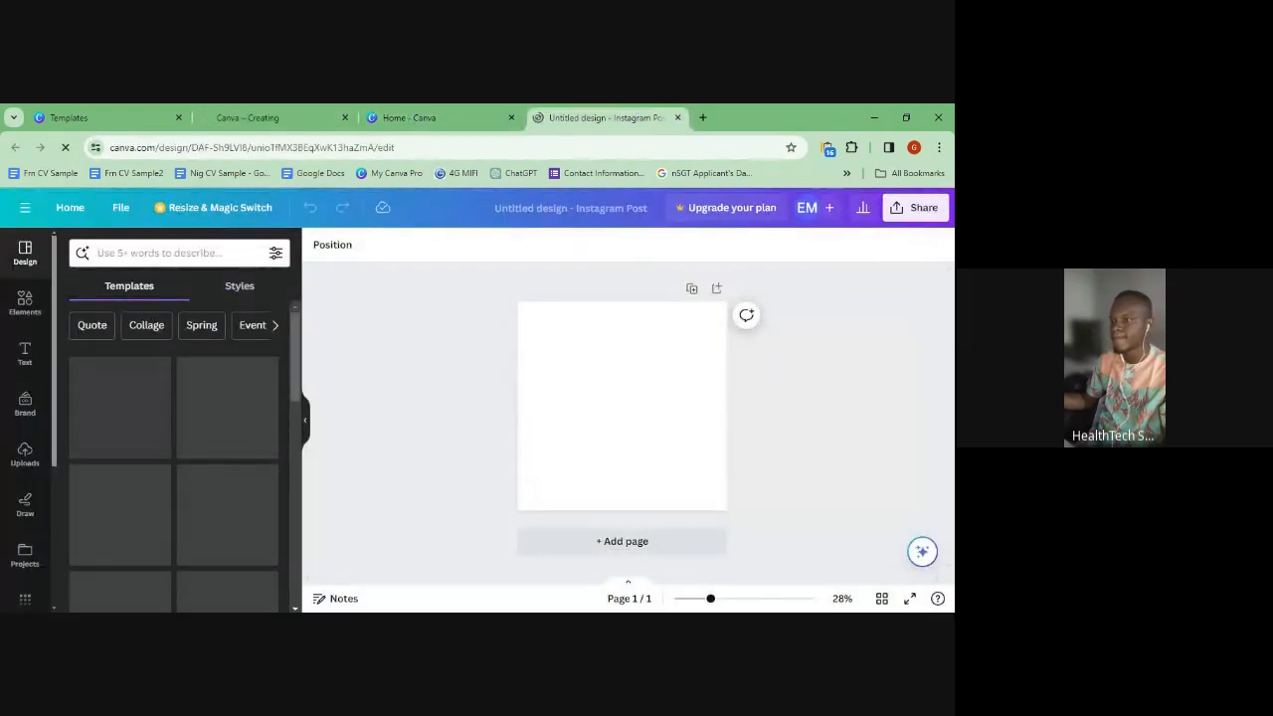
click(428, 117)
click(619, 118)
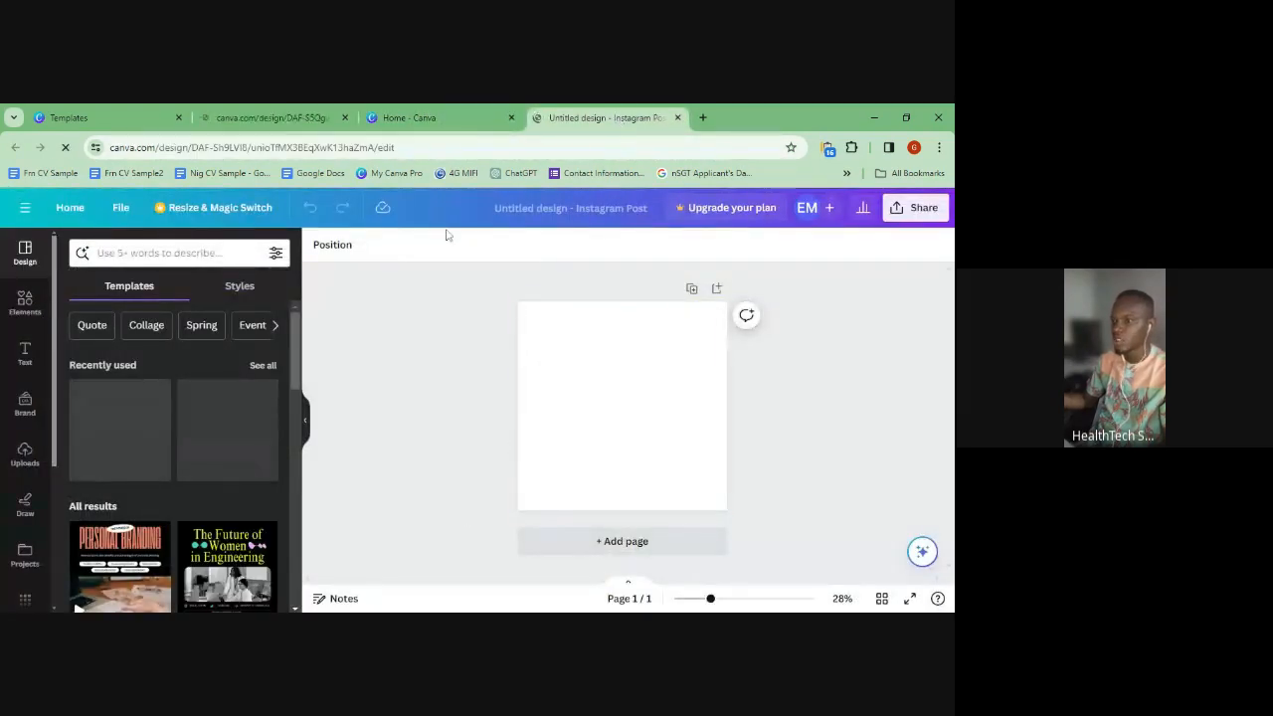
click(437, 112)
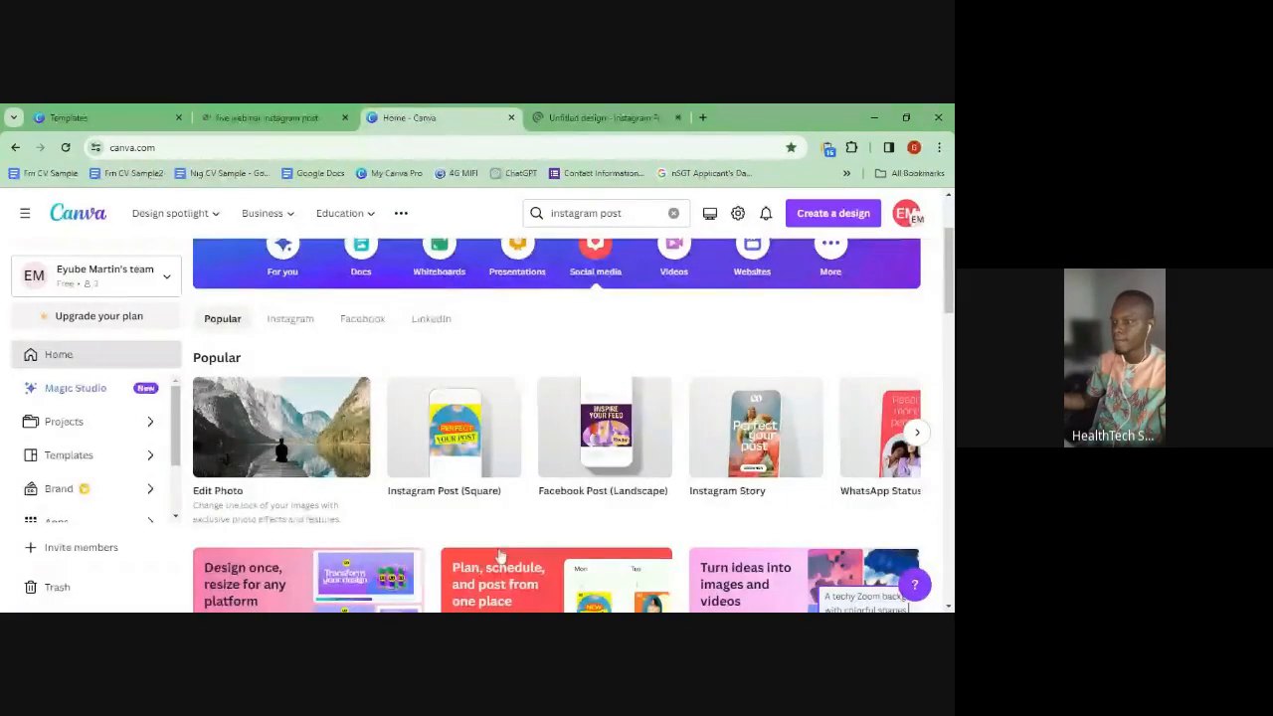
- Browse the design types on the Canva home page
scroll(563, 472, down, 5)
scroll(564, 472, up, 3)
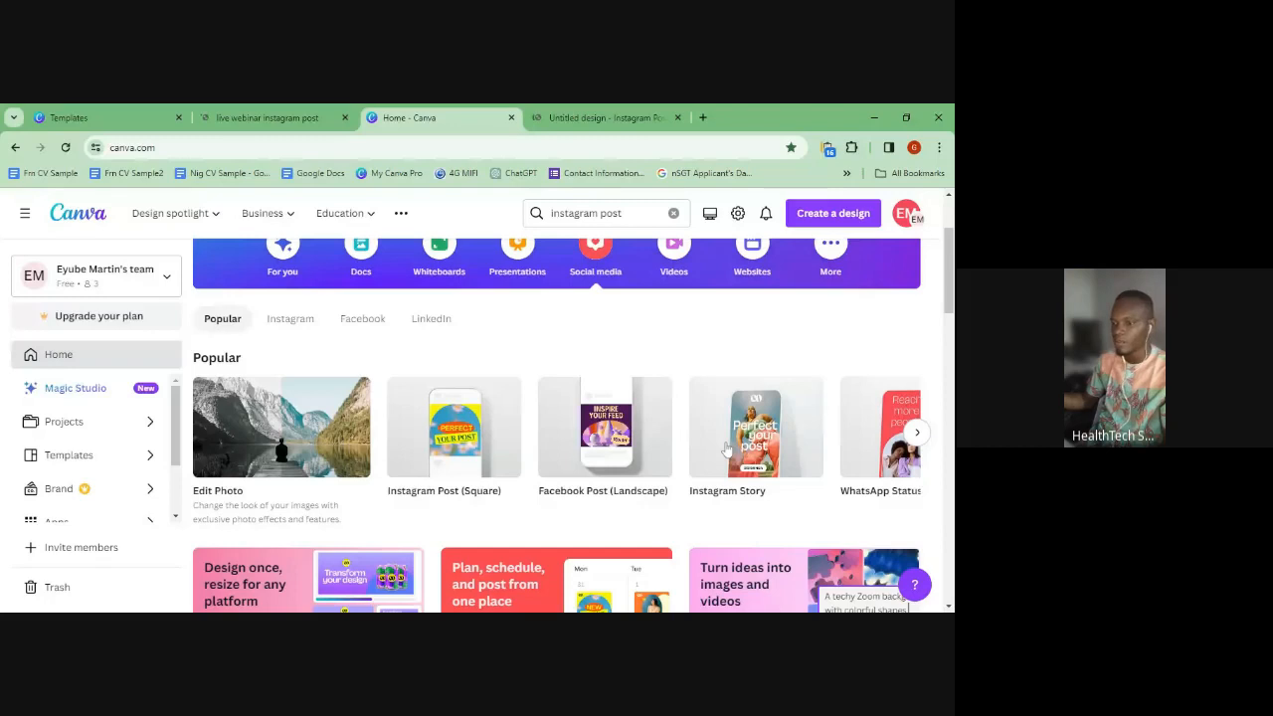
scroll(455, 361, down, 1)
scroll(438, 527, up, 2)
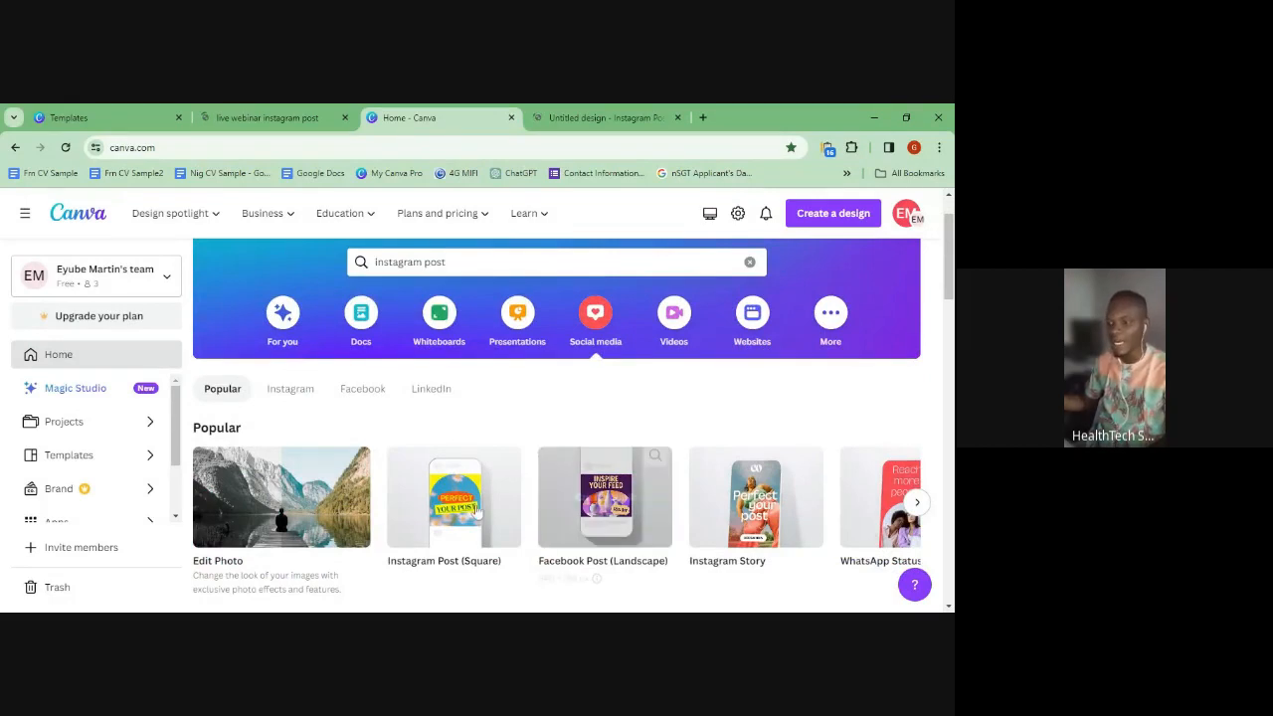
mouse_move(438, 497)
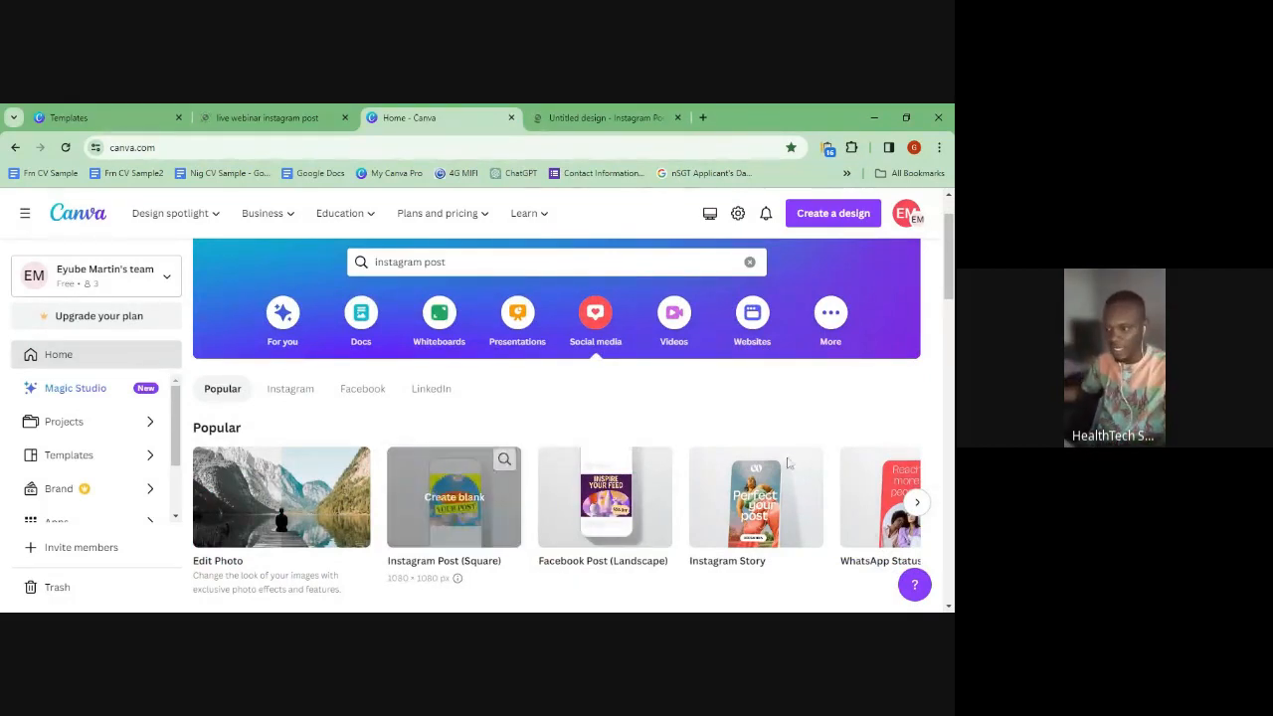
scroll(560, 417, up, 1)
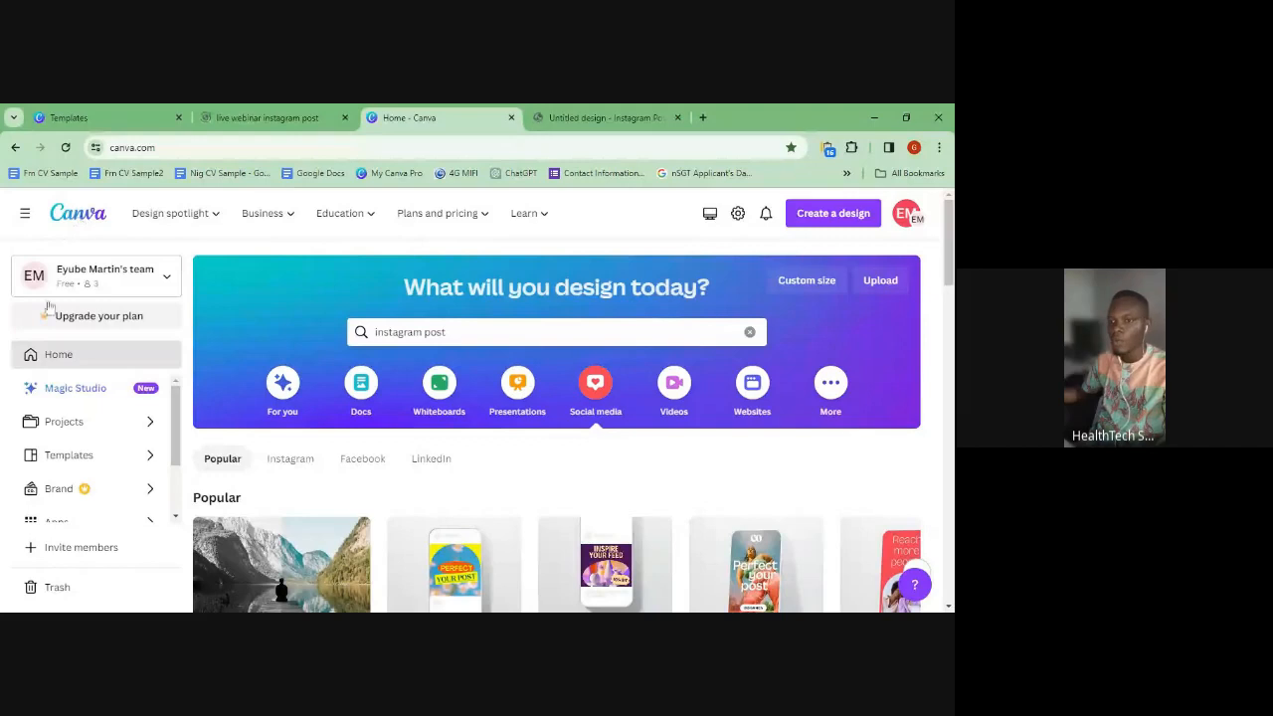
- Scroll down to Templates and show the next set of Instagram Post templates
scroll(575, 462, down, 6)
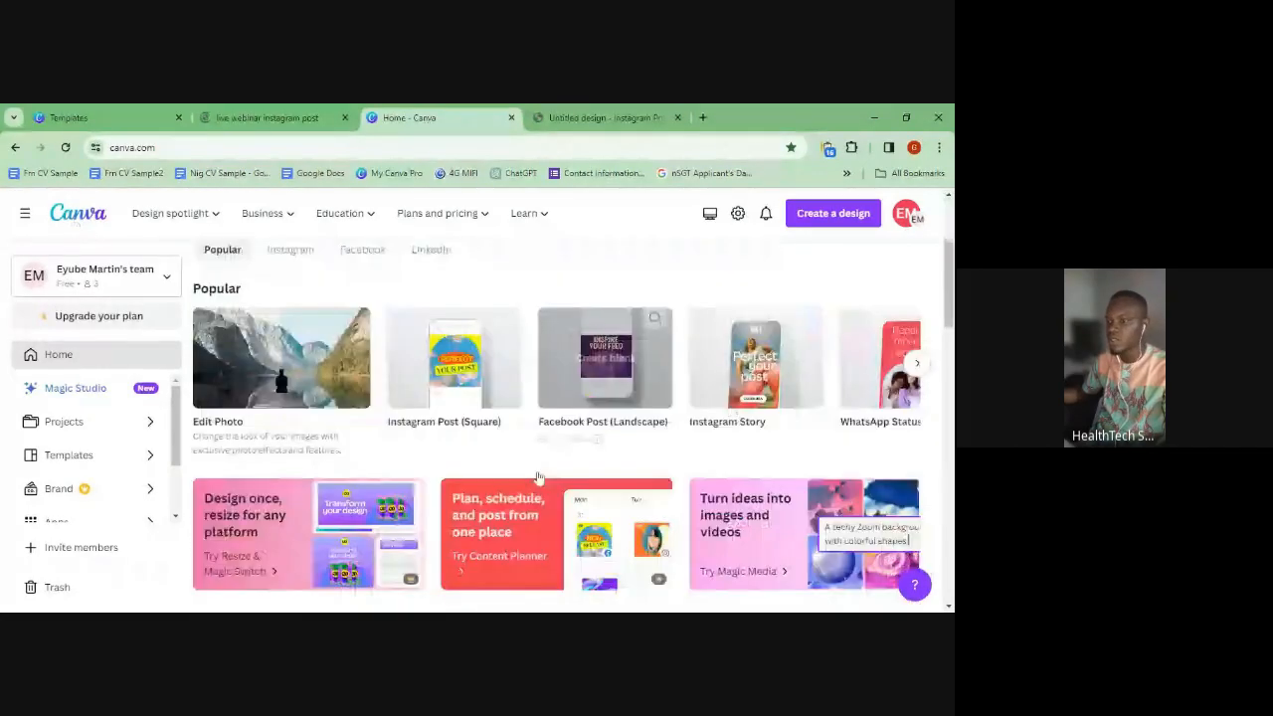
scroll(534, 484, down, 3)
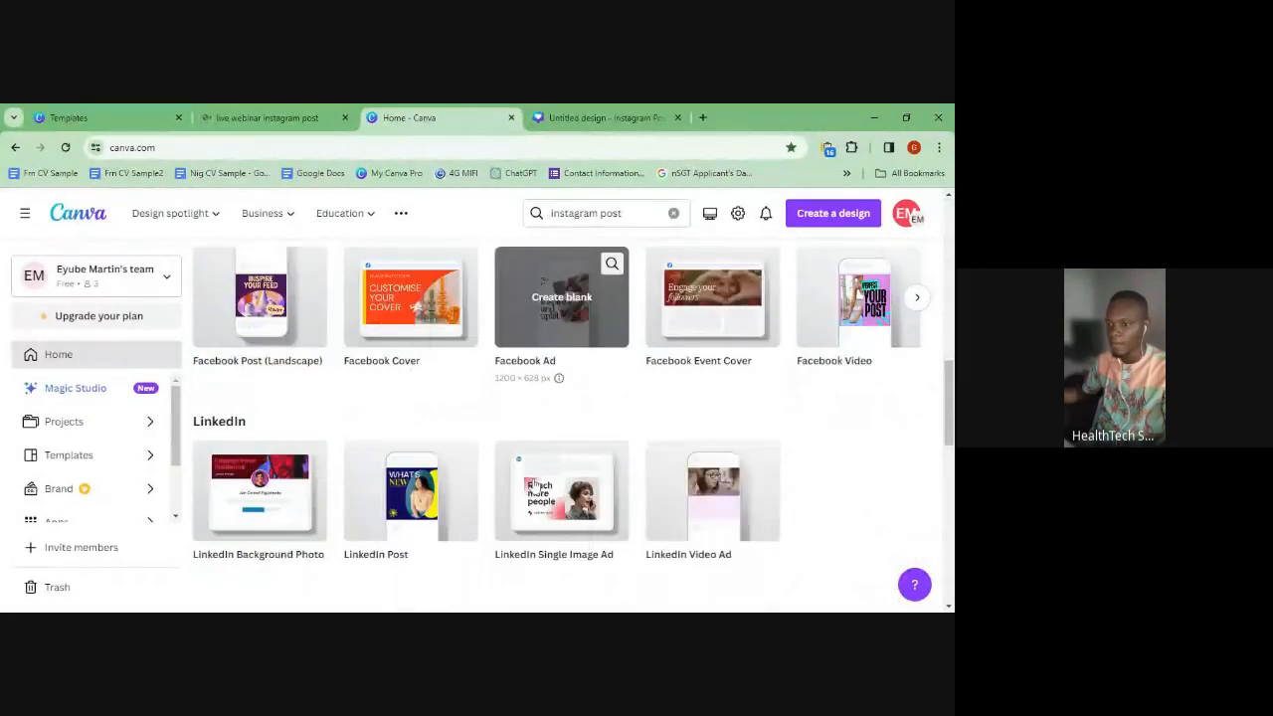
scroll(534, 483, up, 2)
scroll(535, 485, down, 3)
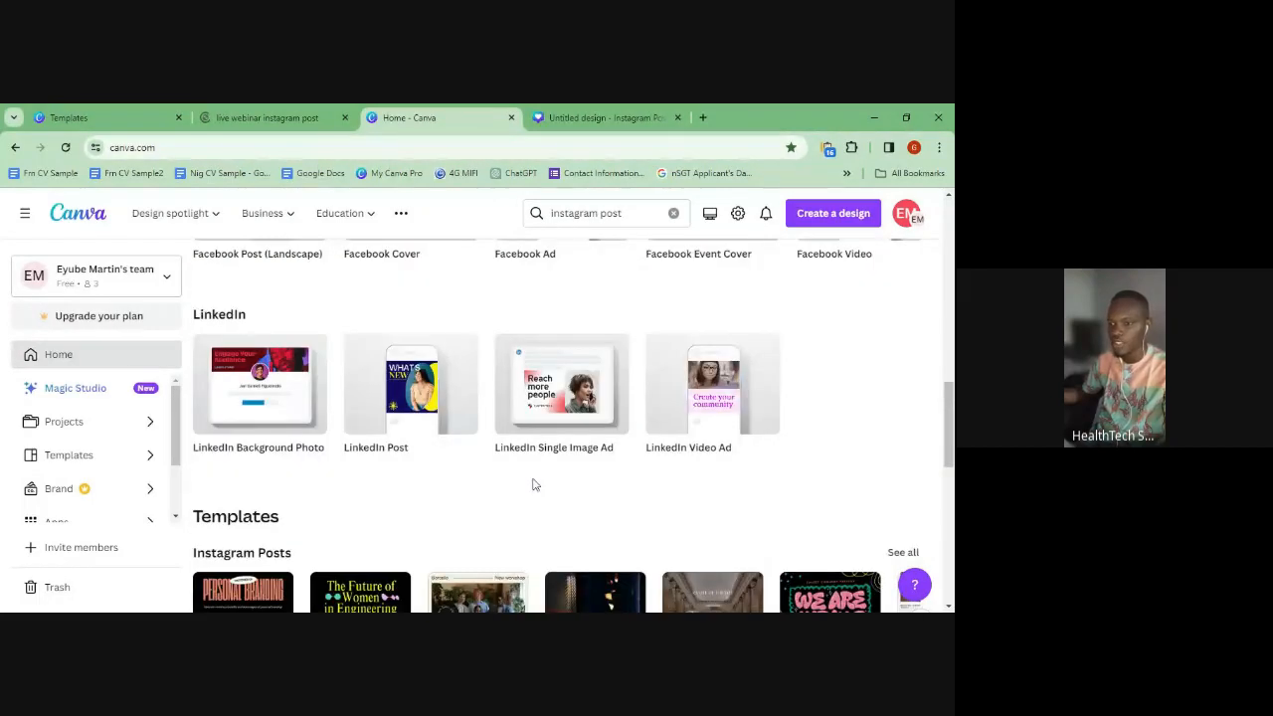
scroll(534, 485, down, 2)
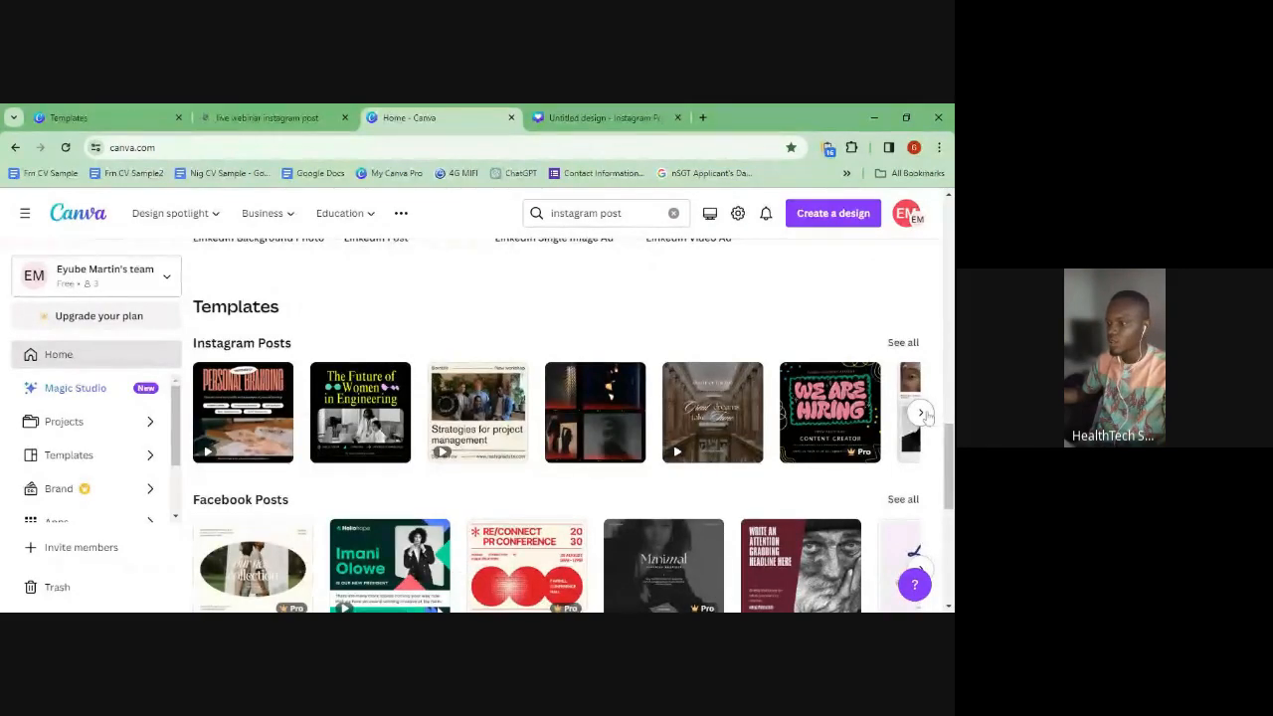
click(921, 413)
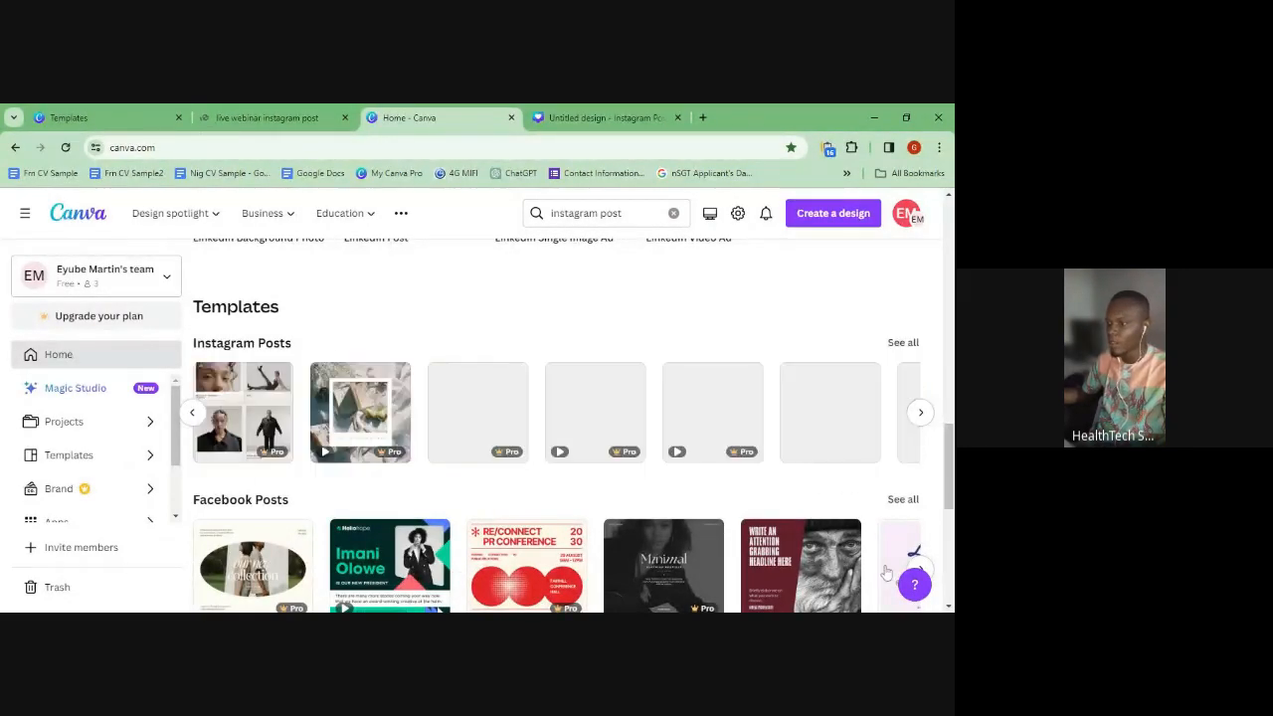
scroll(887, 572, down, 2)
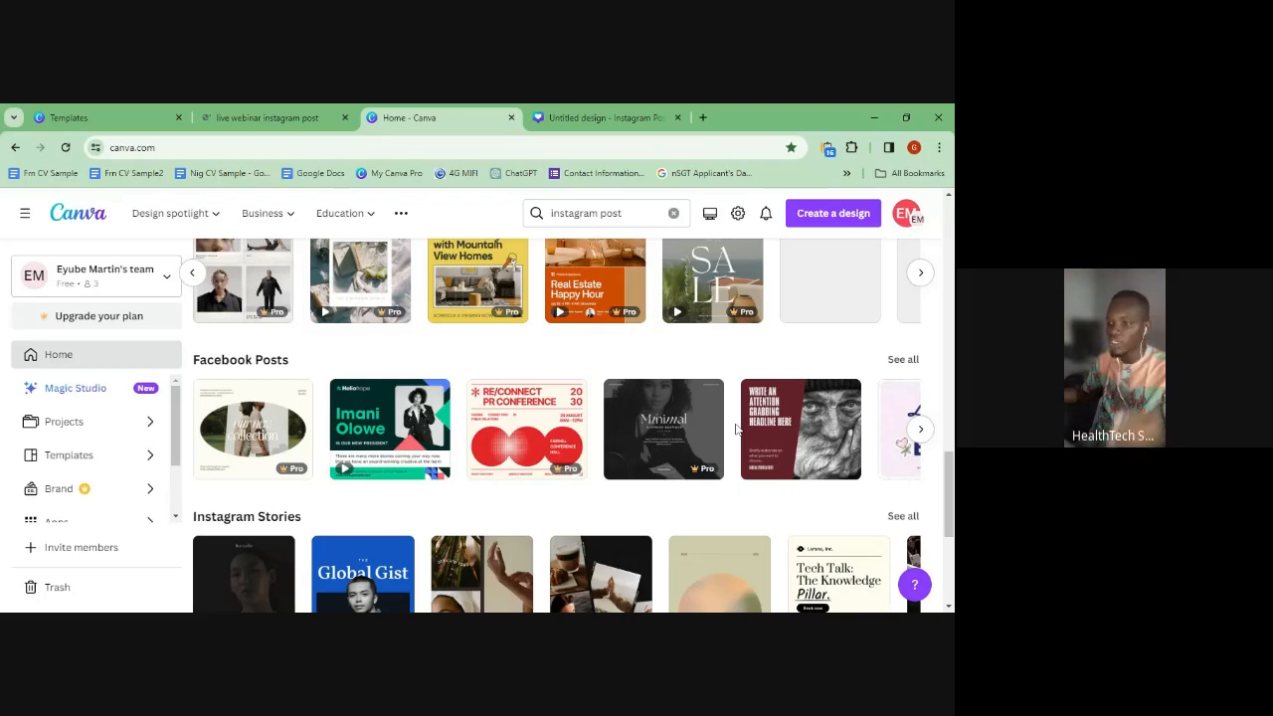
- Check the live webinar template editor and its template details page
scroll(736, 429, up, 5)
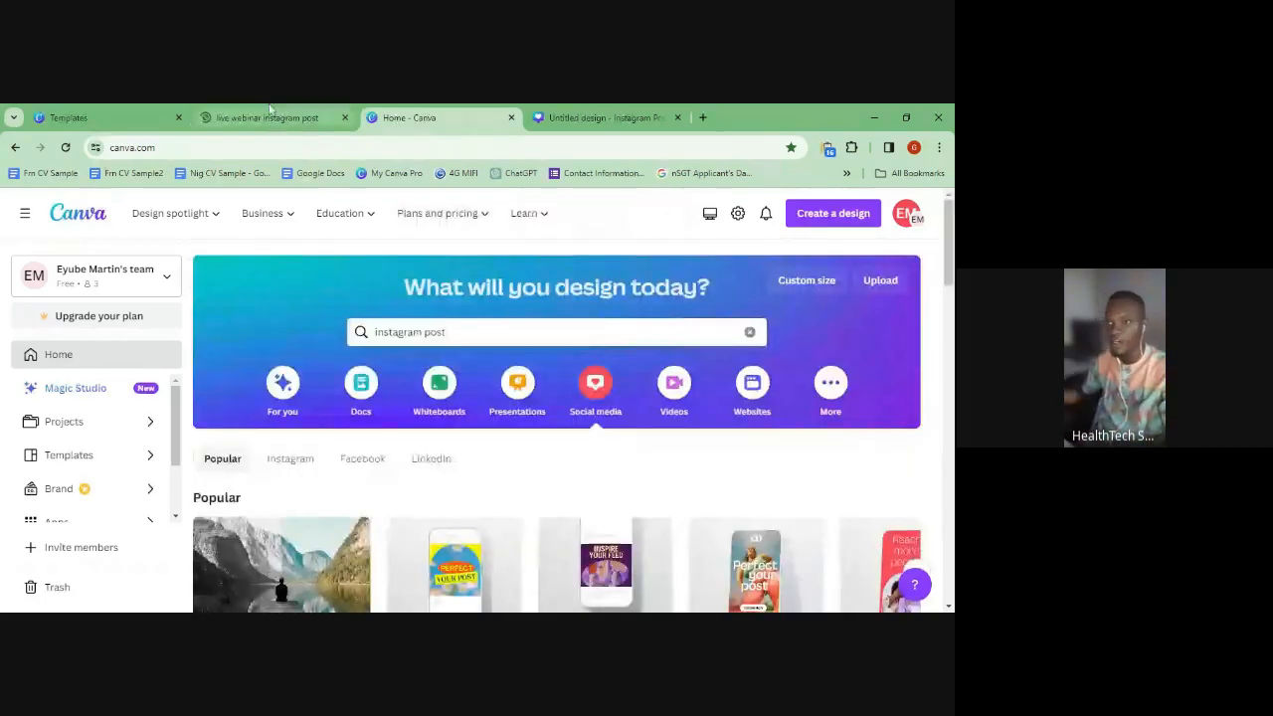
click(269, 111)
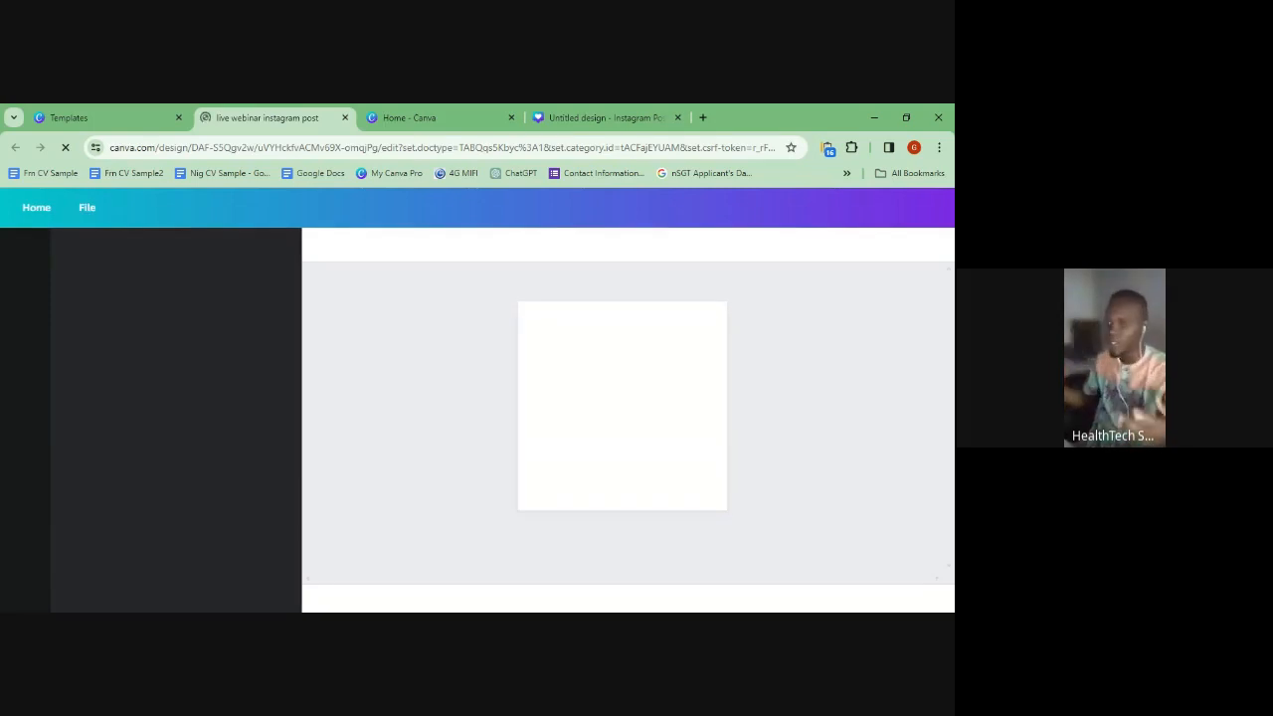
click(30, 114)
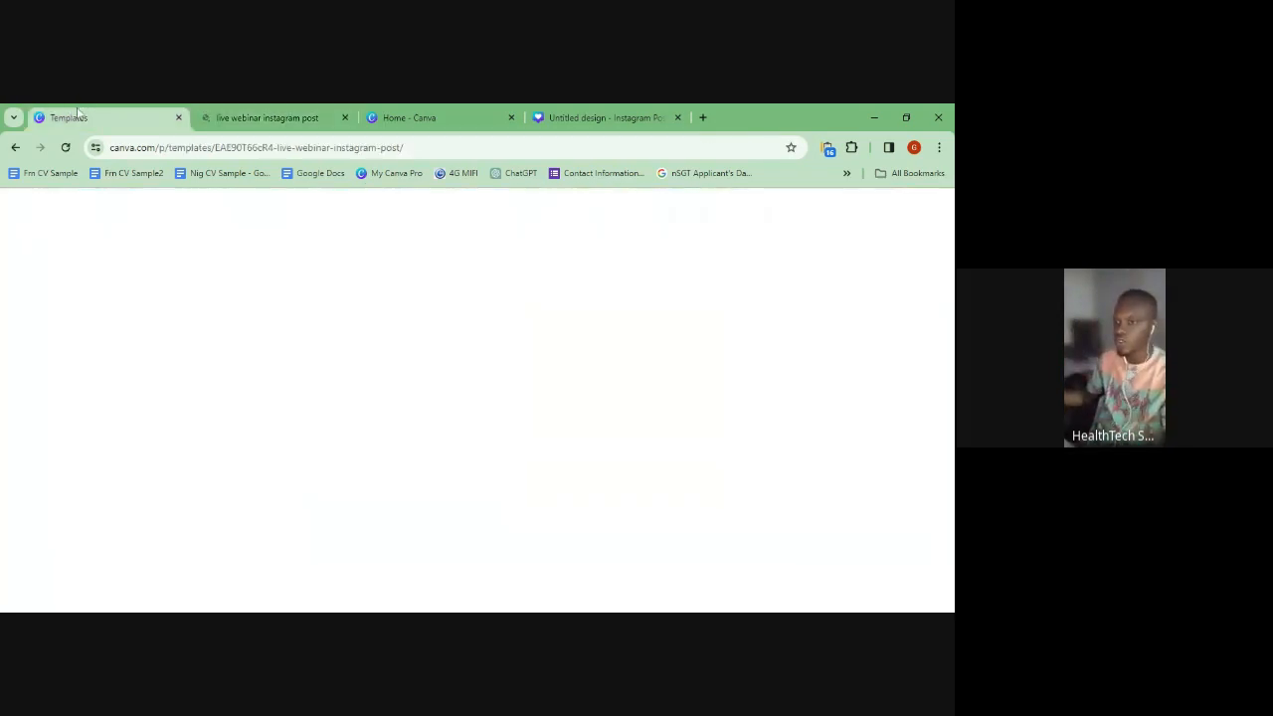
scroll(631, 453, down, 3)
scroll(597, 437, up, 3)
click(316, 114)
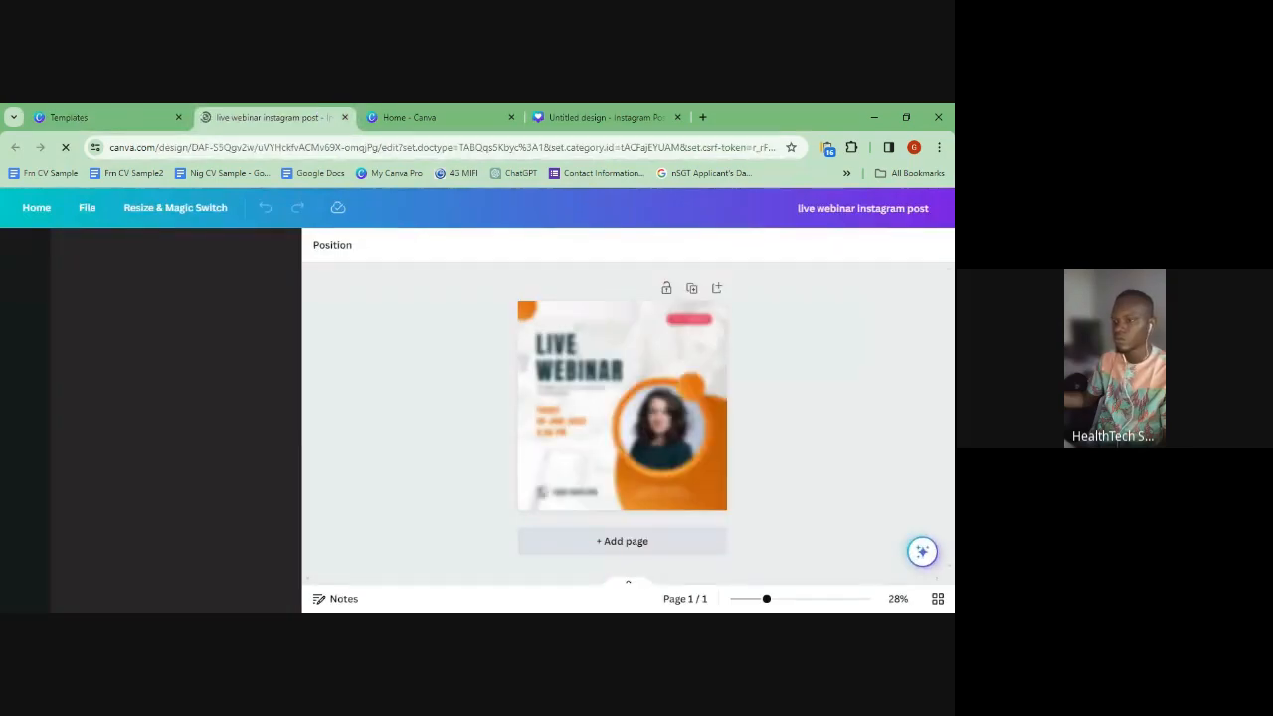
- Return to the blank 'Untitled design – Instagram Post' and its template suggestions
click(599, 115)
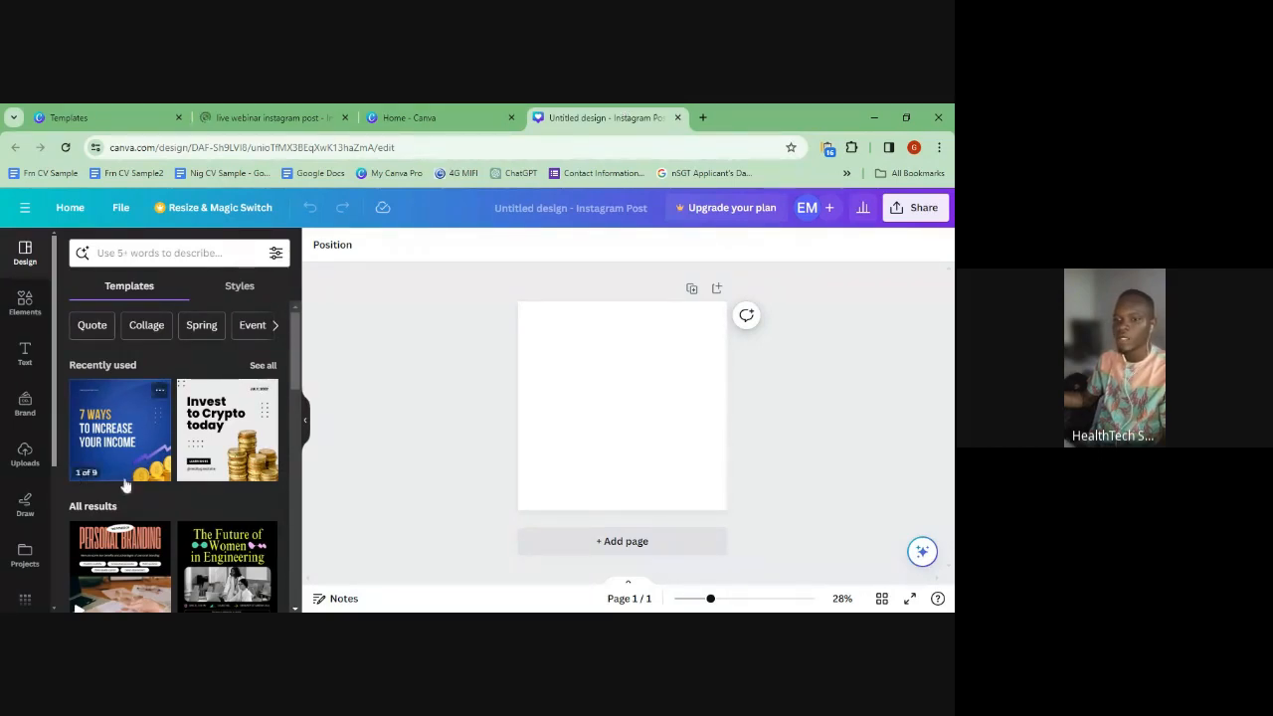
scroll(128, 452, down, 2)
scroll(129, 453, up, 2)
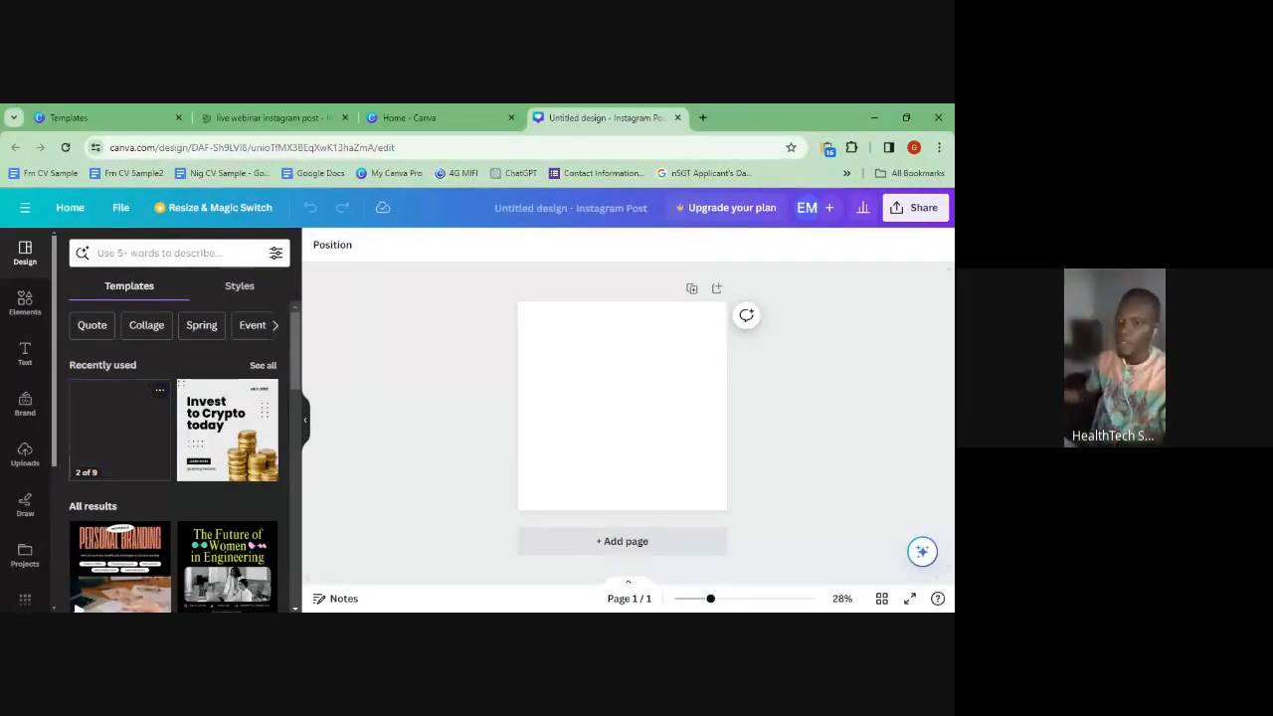
click(113, 112)
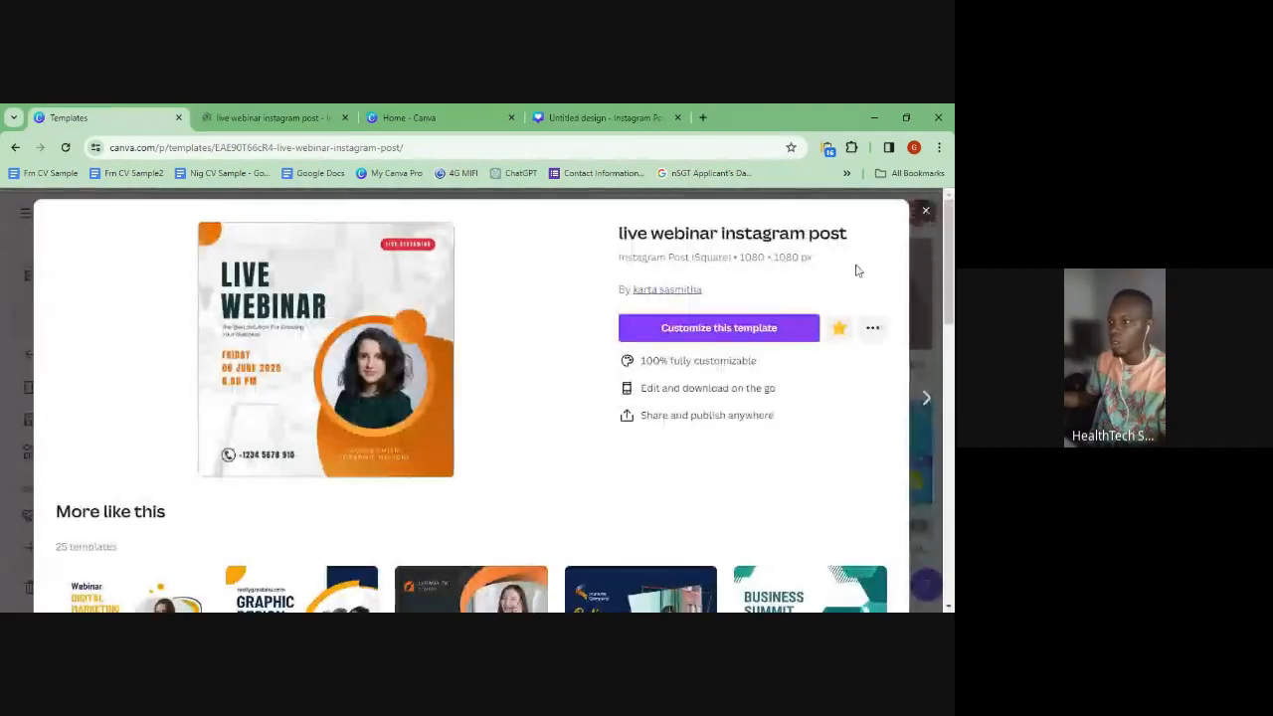
- Replace the webinar template search with a 'carousel' search, then return to the editor tab
click(924, 213)
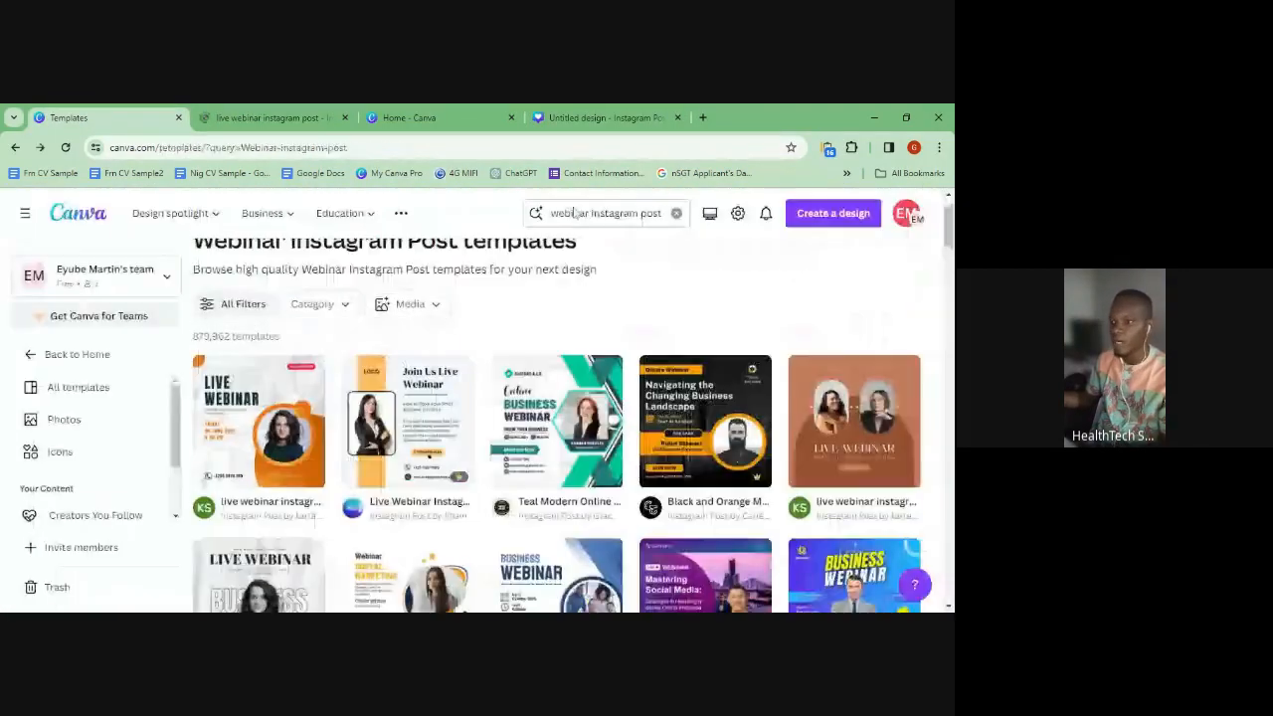
click(489, 213)
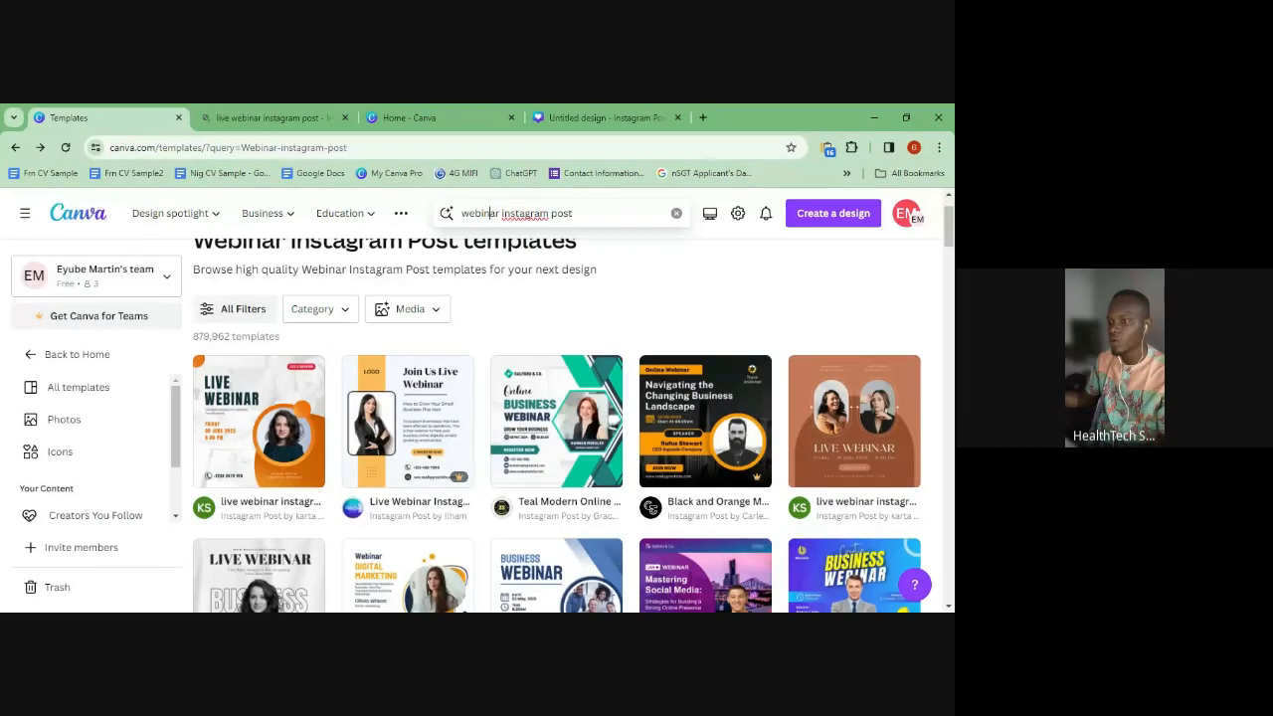
triple_click(489, 213)
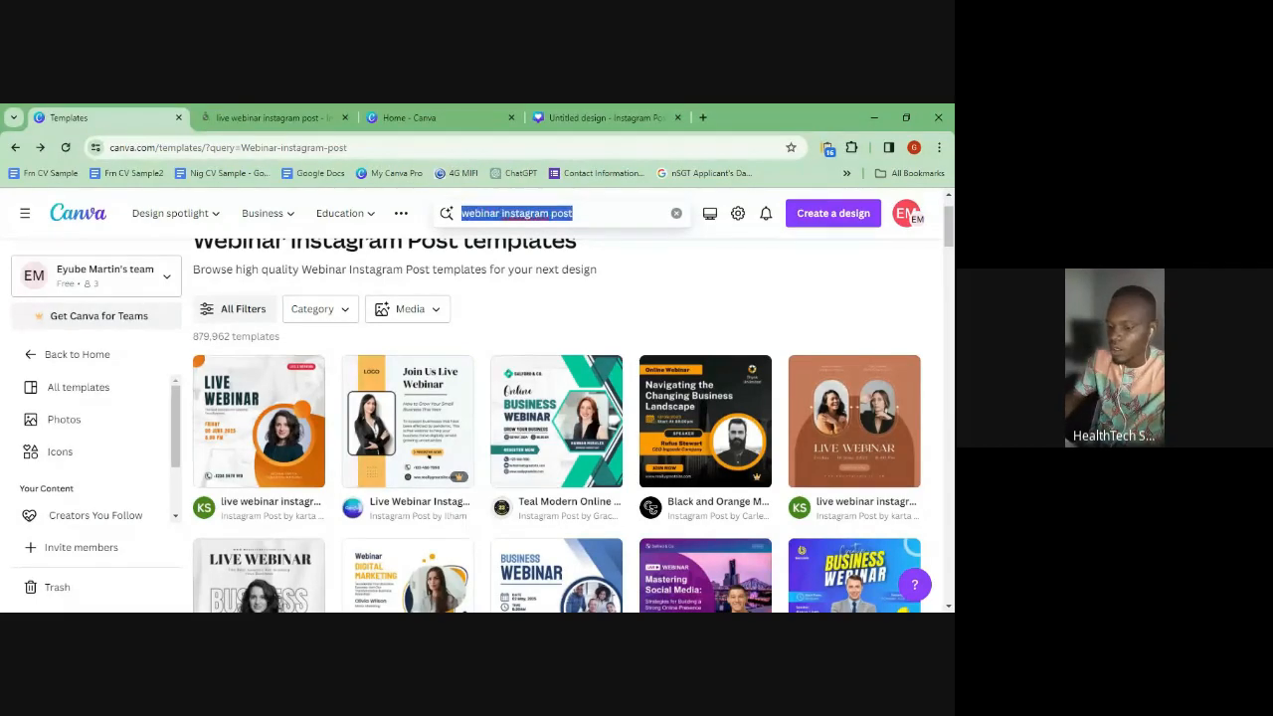
text(carousel)
key(Return)
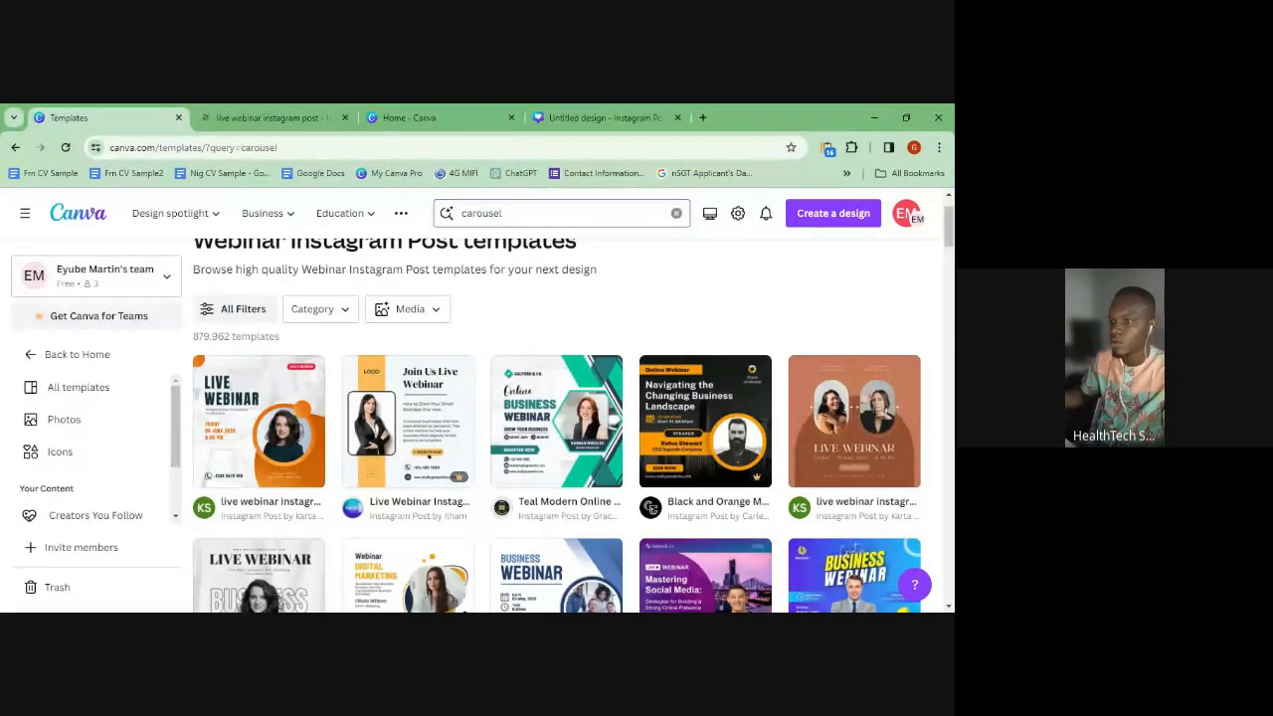
click(299, 117)
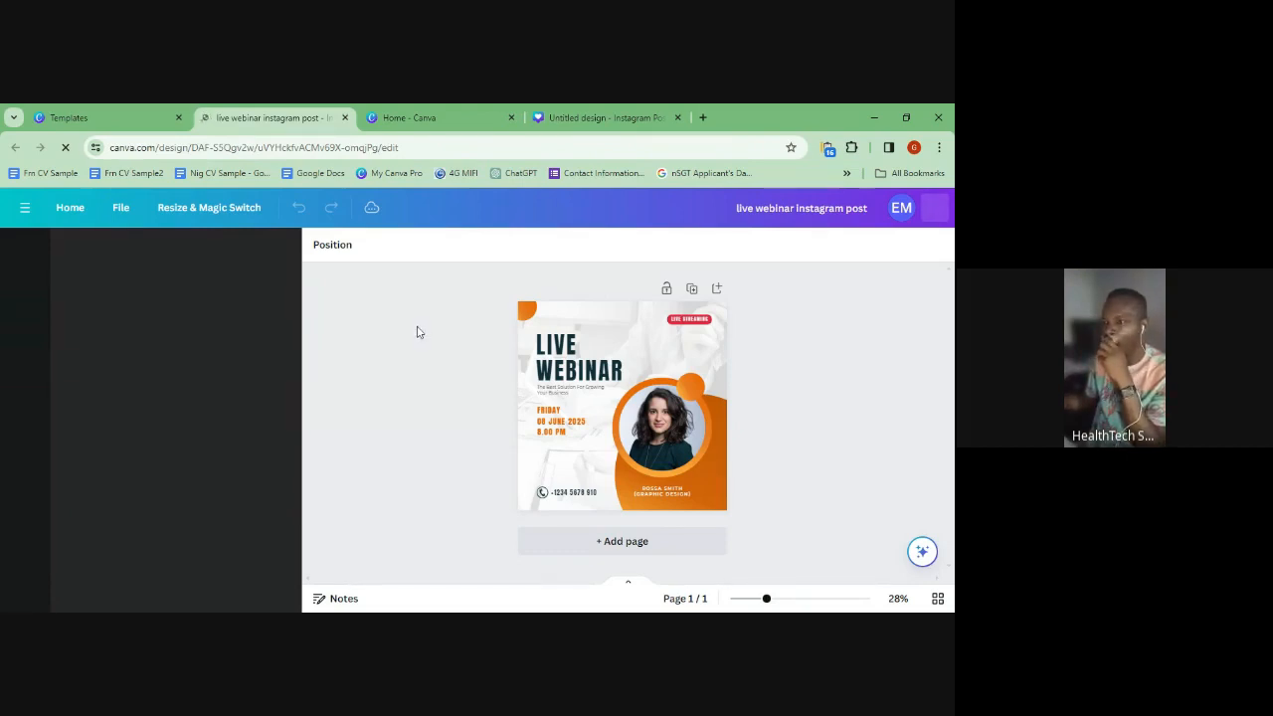
click(604, 116)
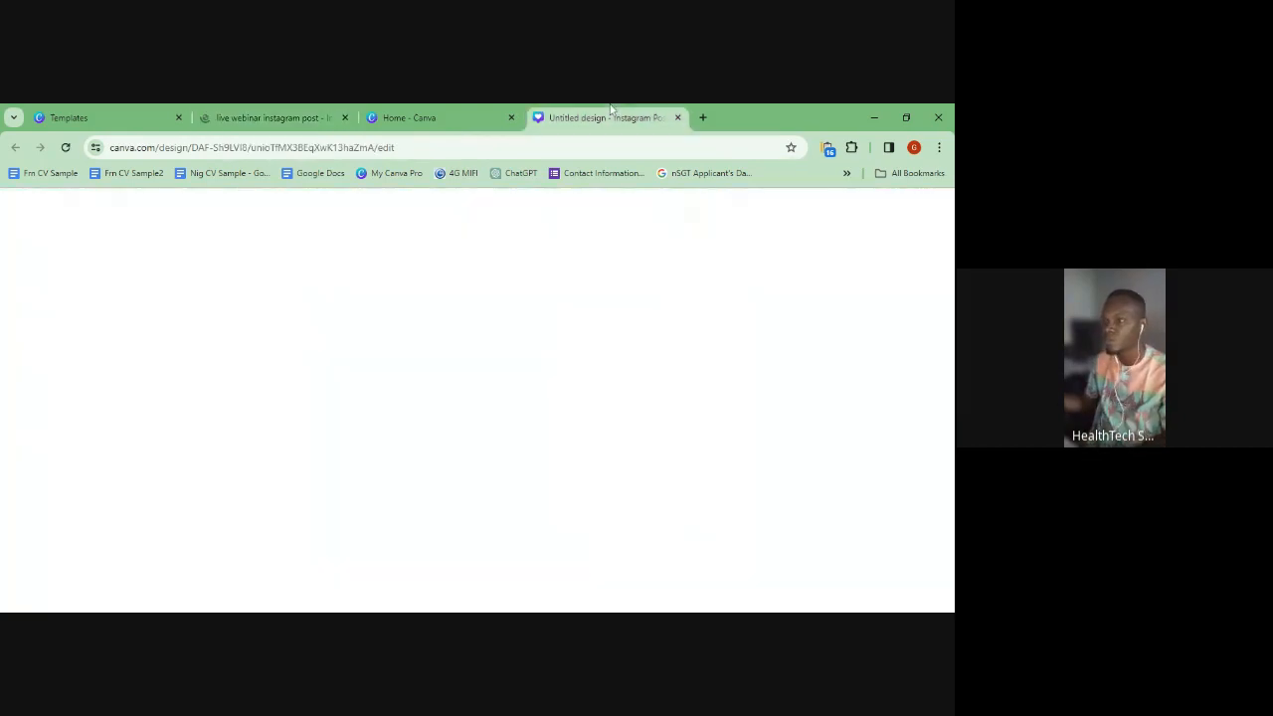
scroll(193, 502, down, 3)
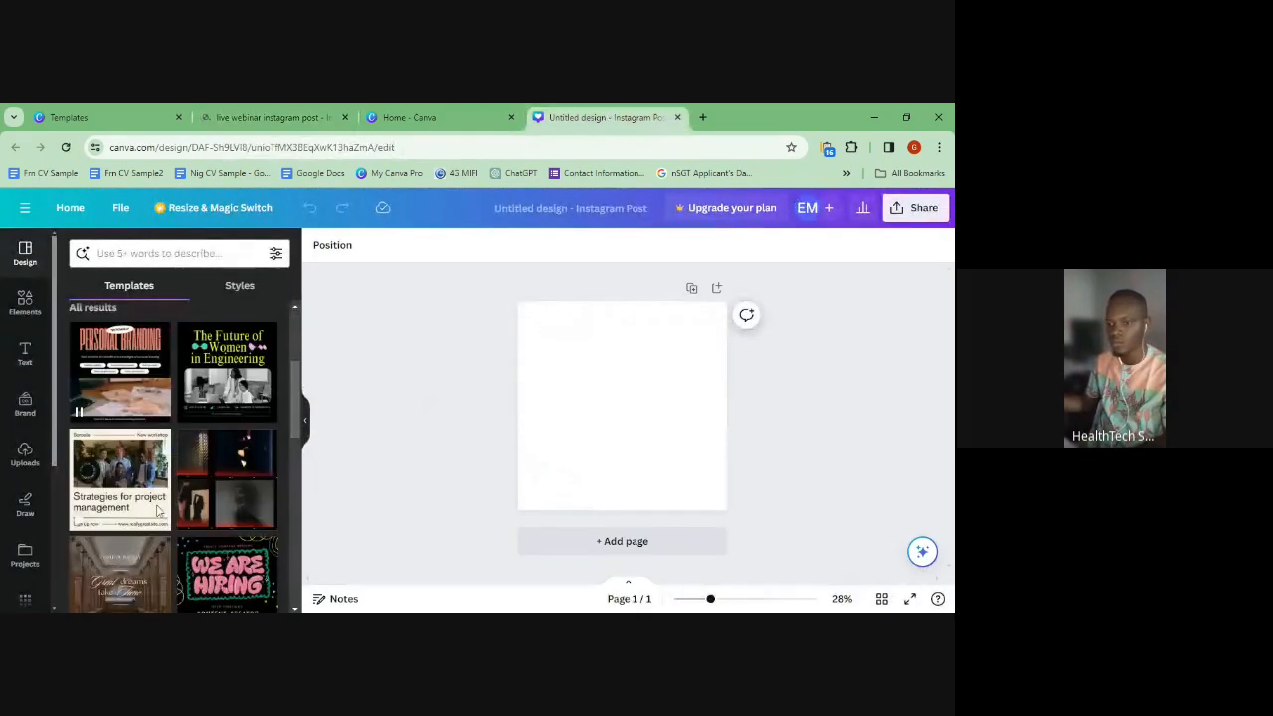
scroll(156, 511, up, 3)
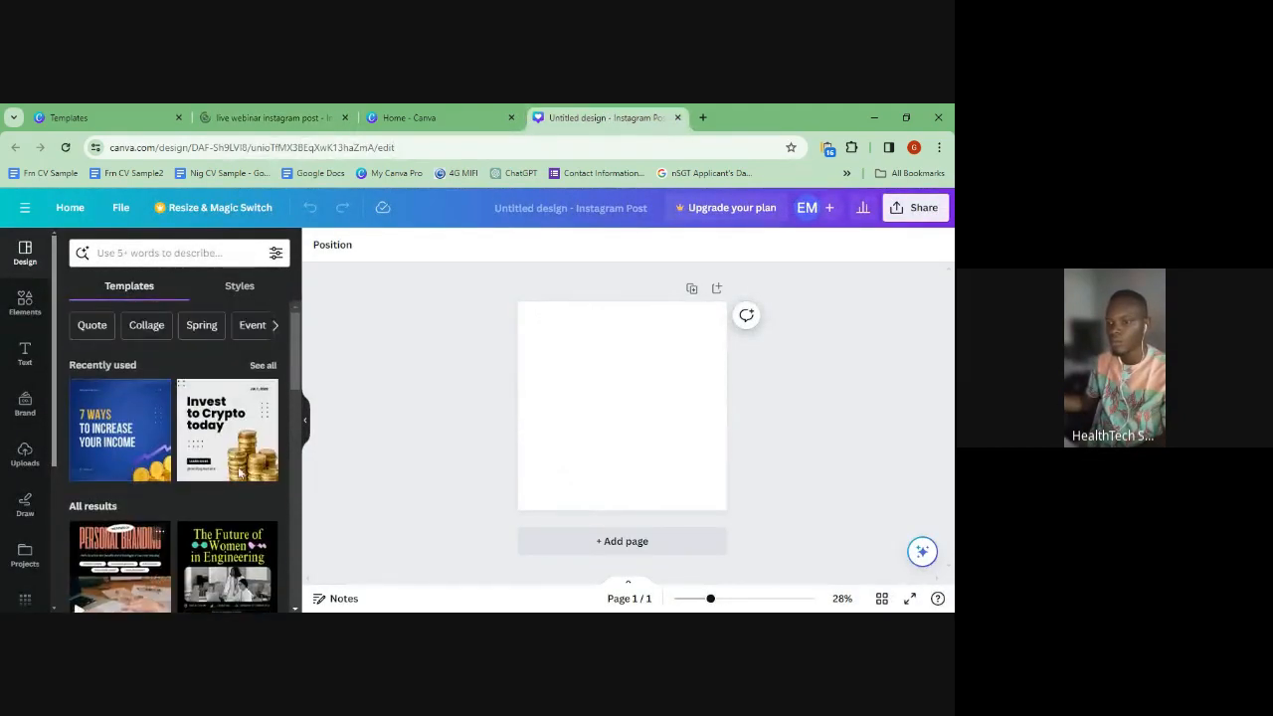
scroll(145, 507, down, 2)
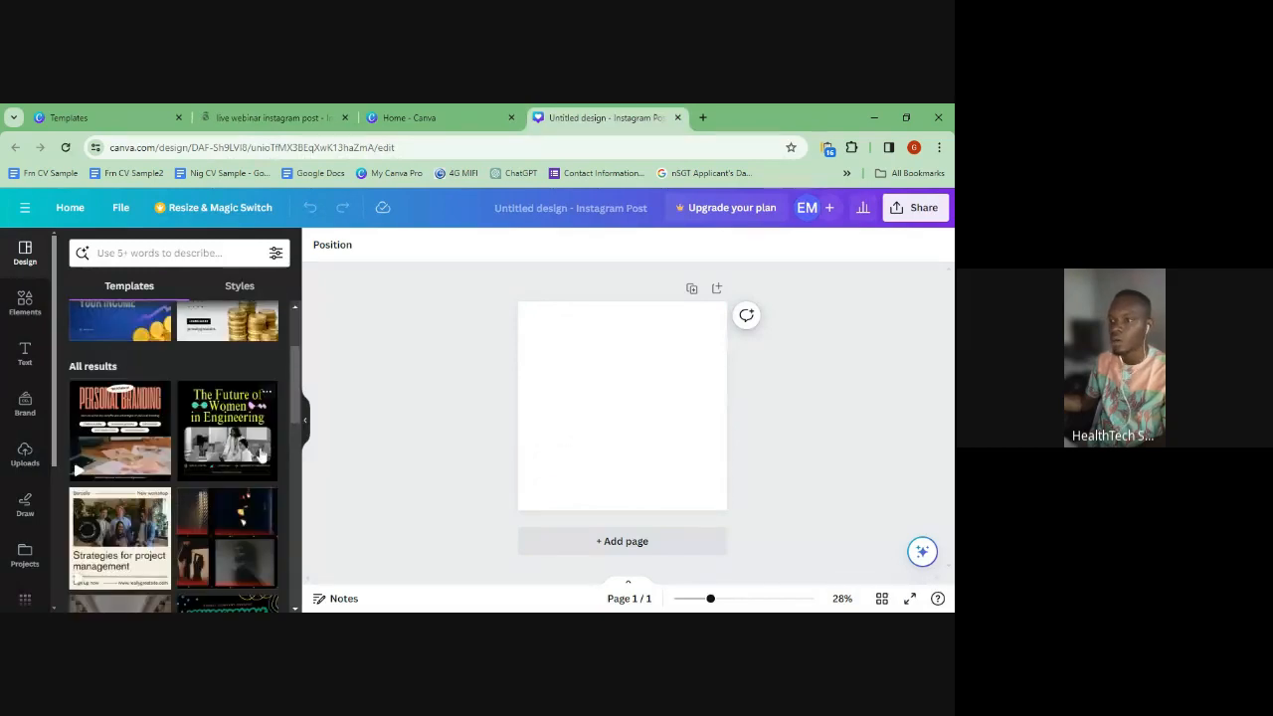
scroll(124, 453, down, 3)
scroll(124, 452, down, 3)
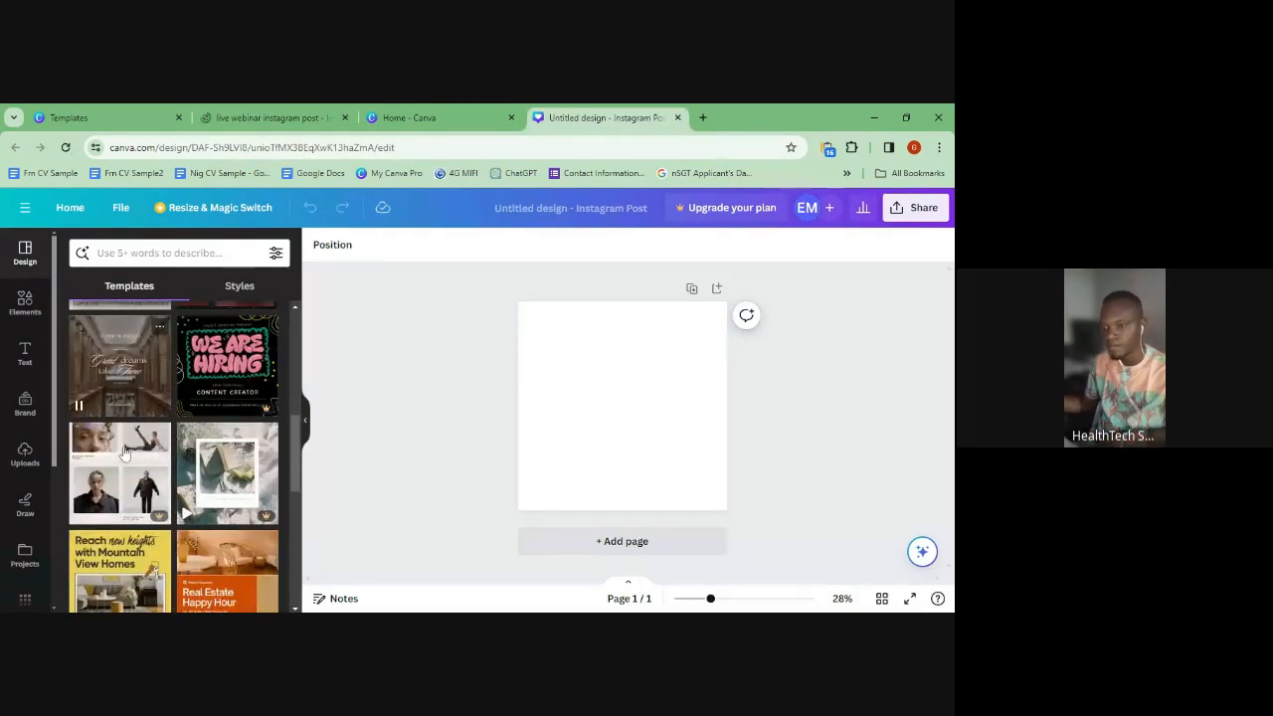
scroll(154, 430, down, 2)
scroll(155, 430, up, 3)
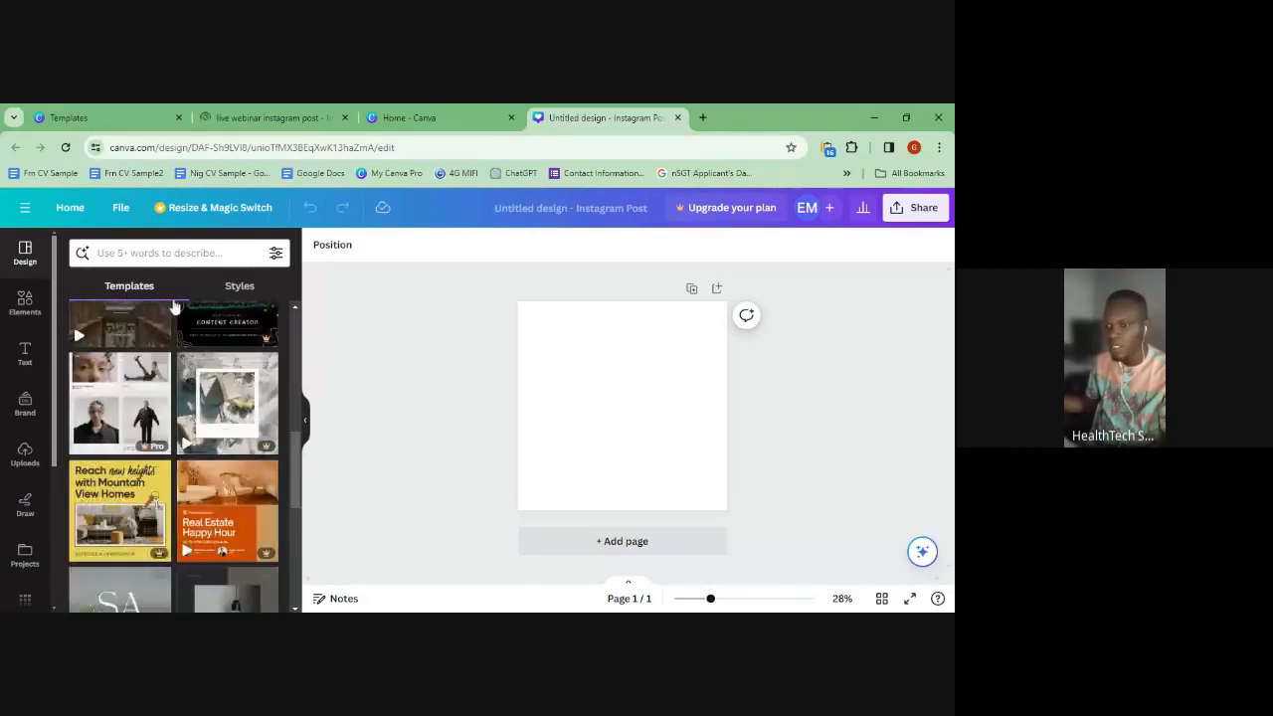
click(274, 255)
click(272, 256)
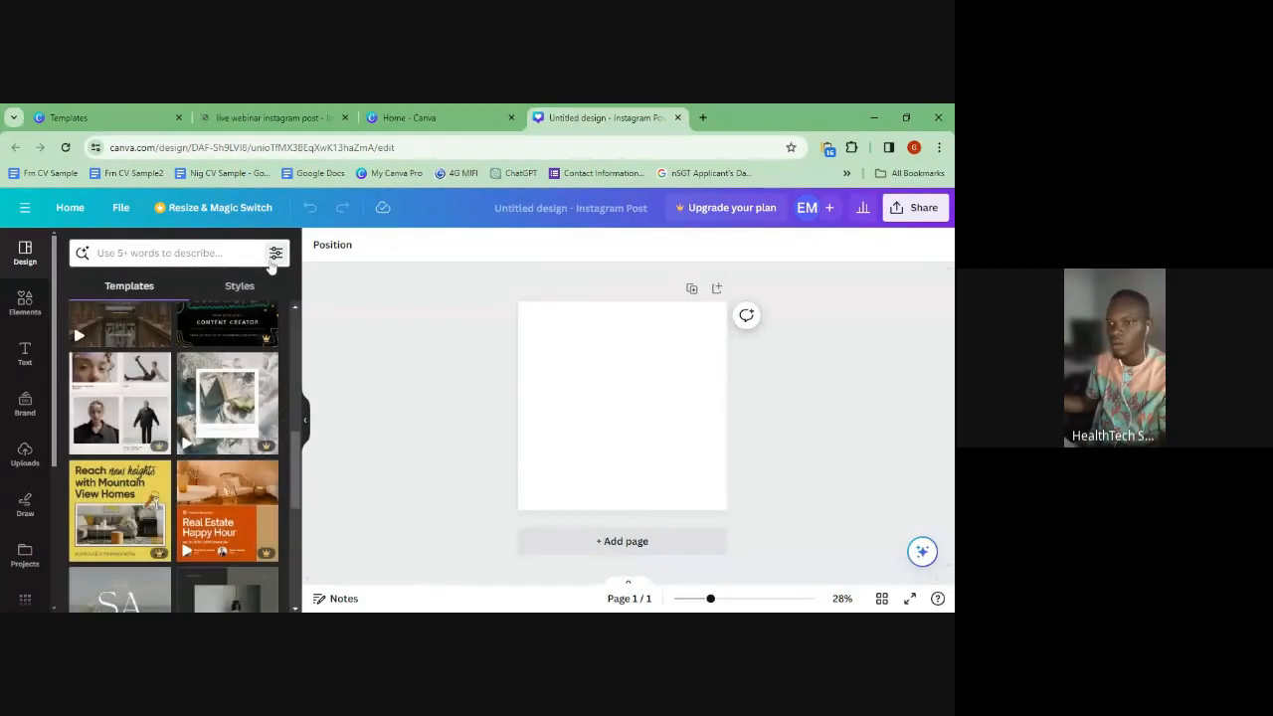
scroll(151, 316, up, 2)
scroll(151, 316, up, 5)
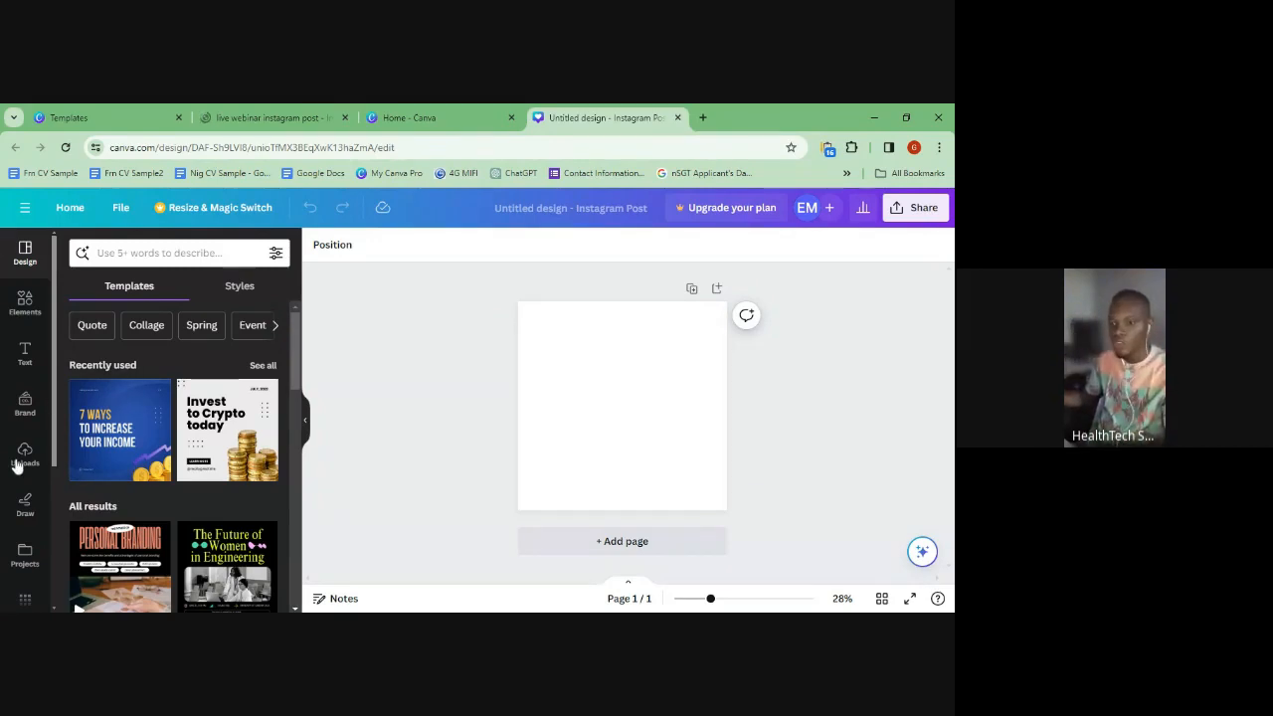
scroll(40, 458, down, 3)
scroll(35, 468, up, 3)
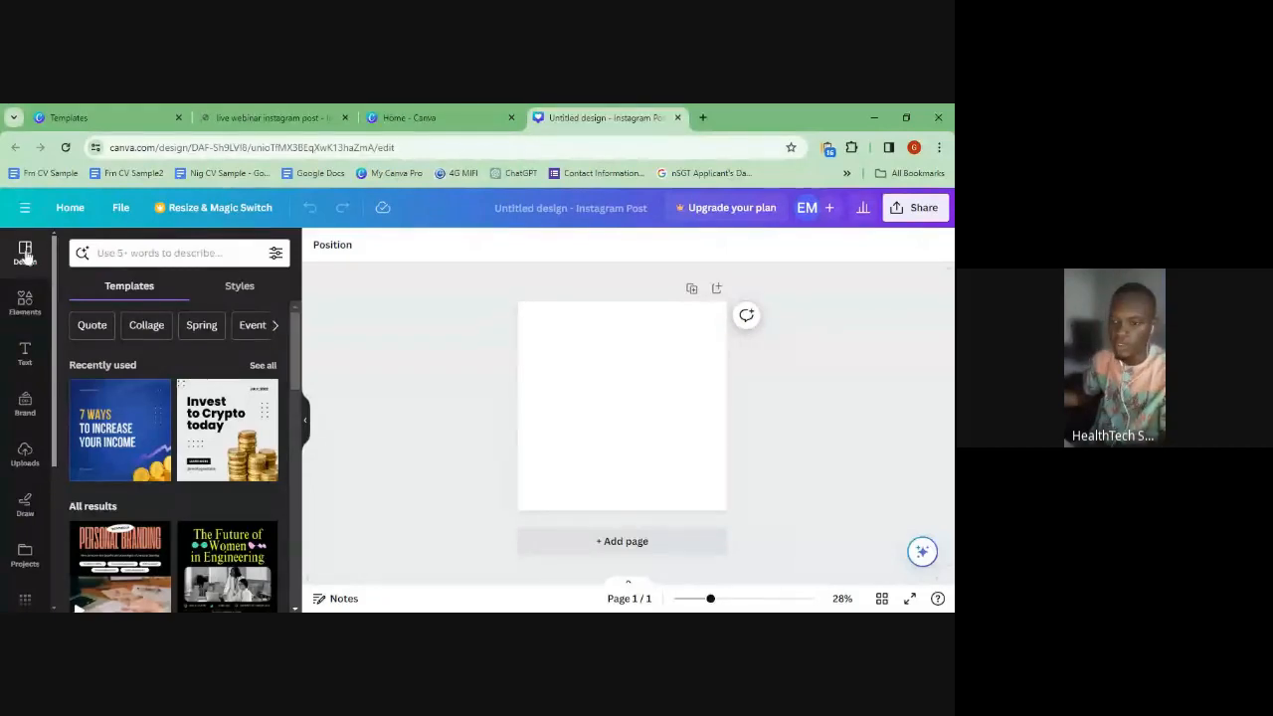
scroll(144, 441, down, 1)
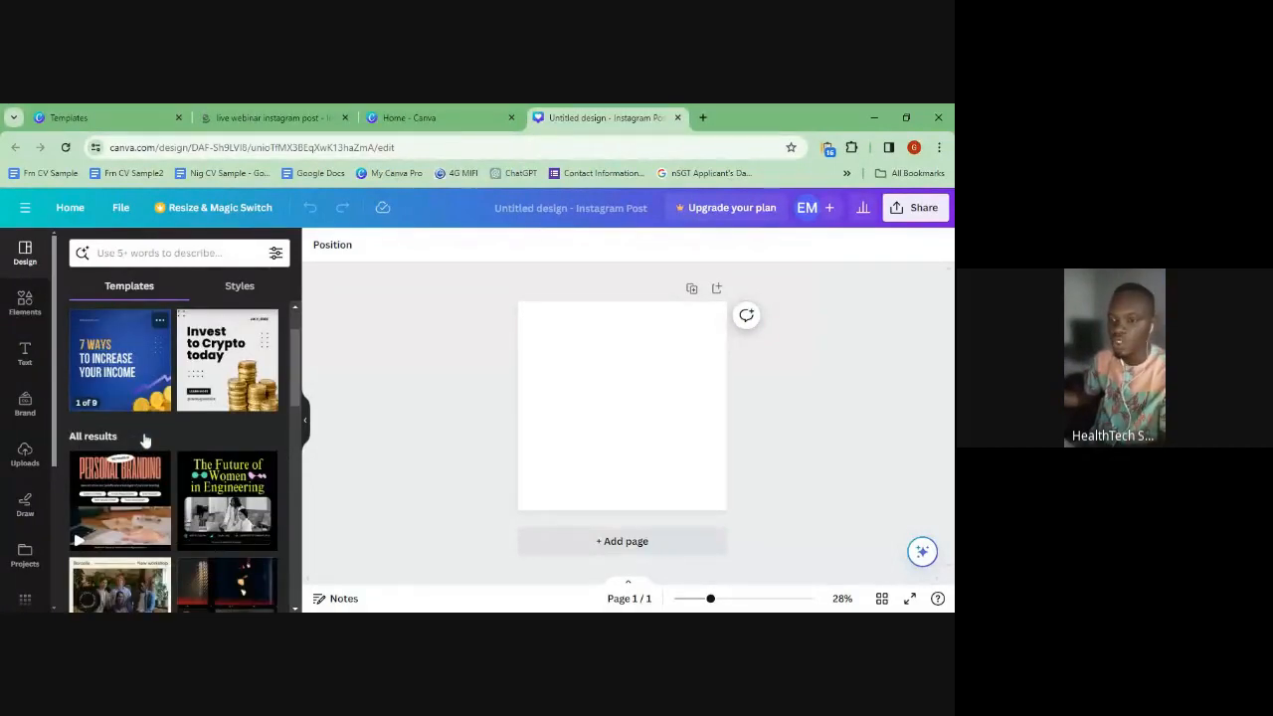
scroll(144, 443, down, 4)
scroll(144, 445, up, 6)
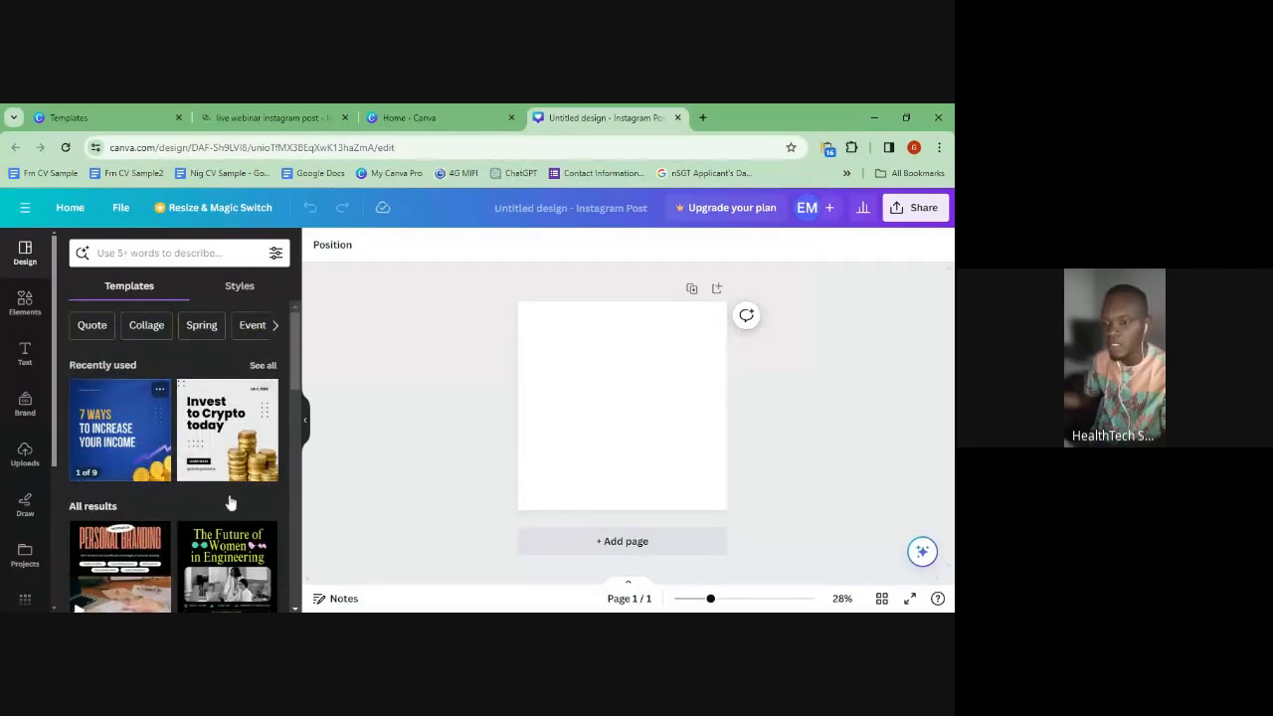
scroll(219, 538, down, 8)
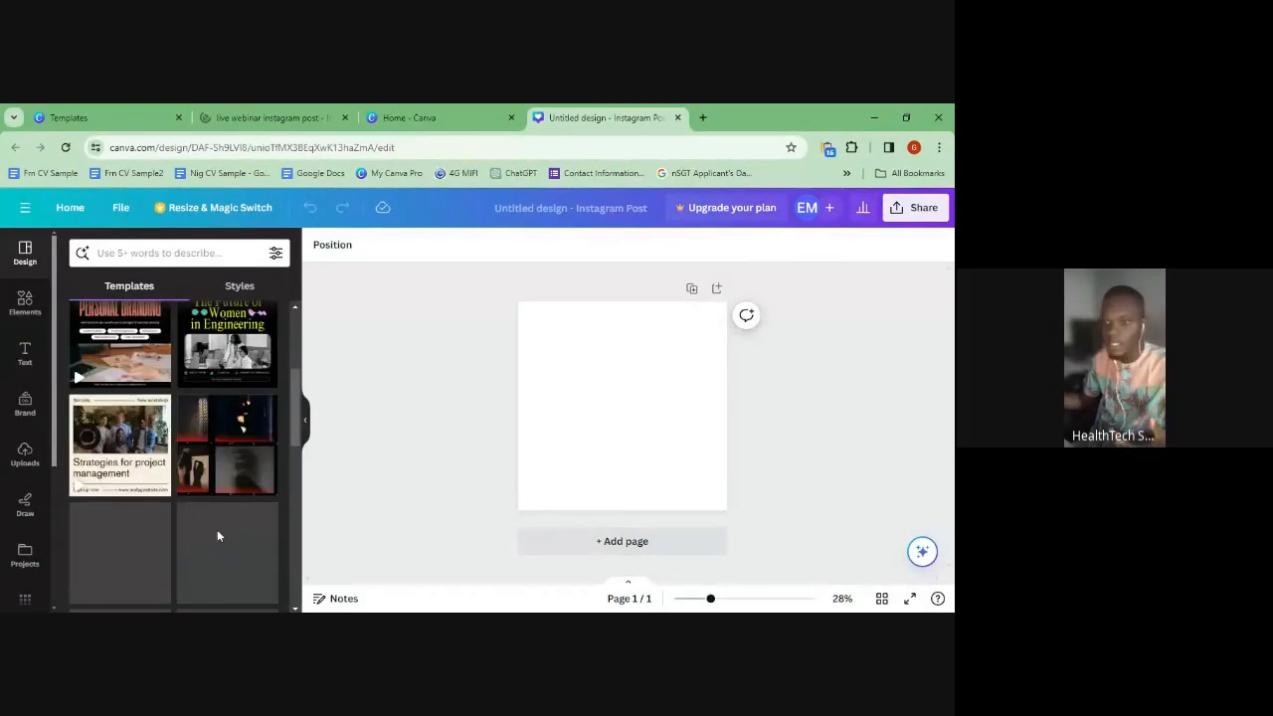
scroll(217, 529, up, 10)
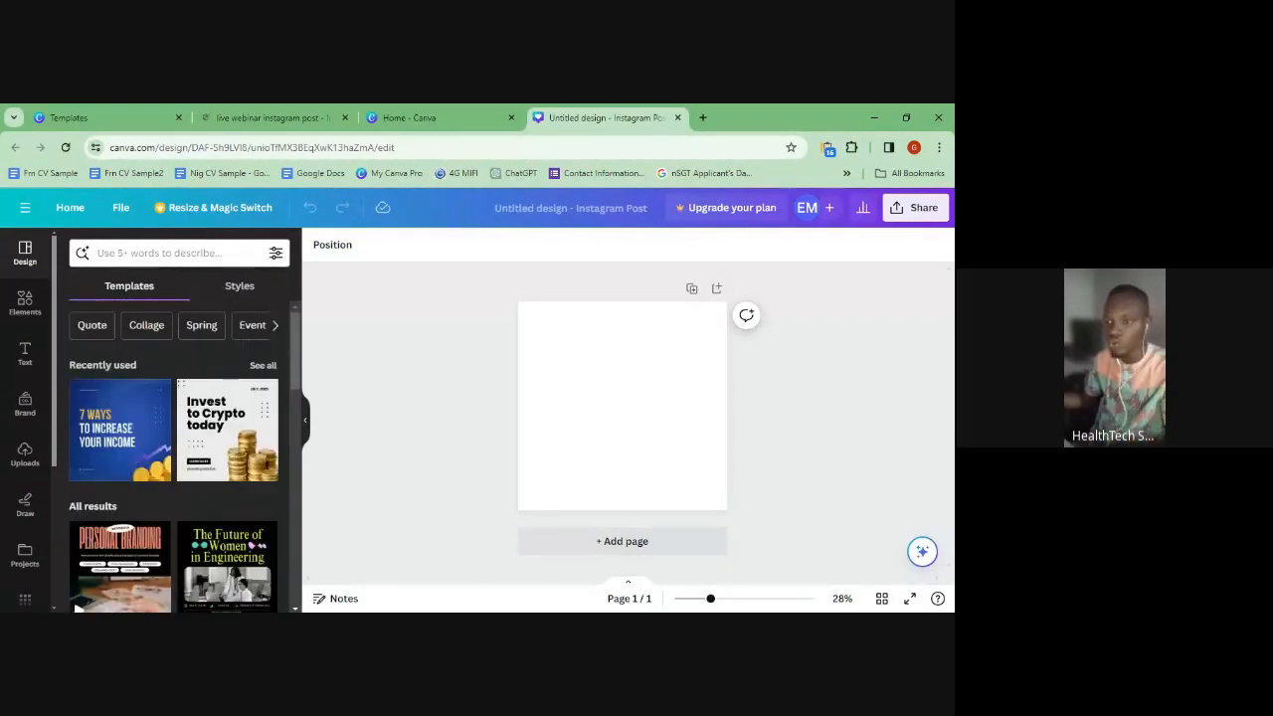
click(160, 254)
click(159, 253)
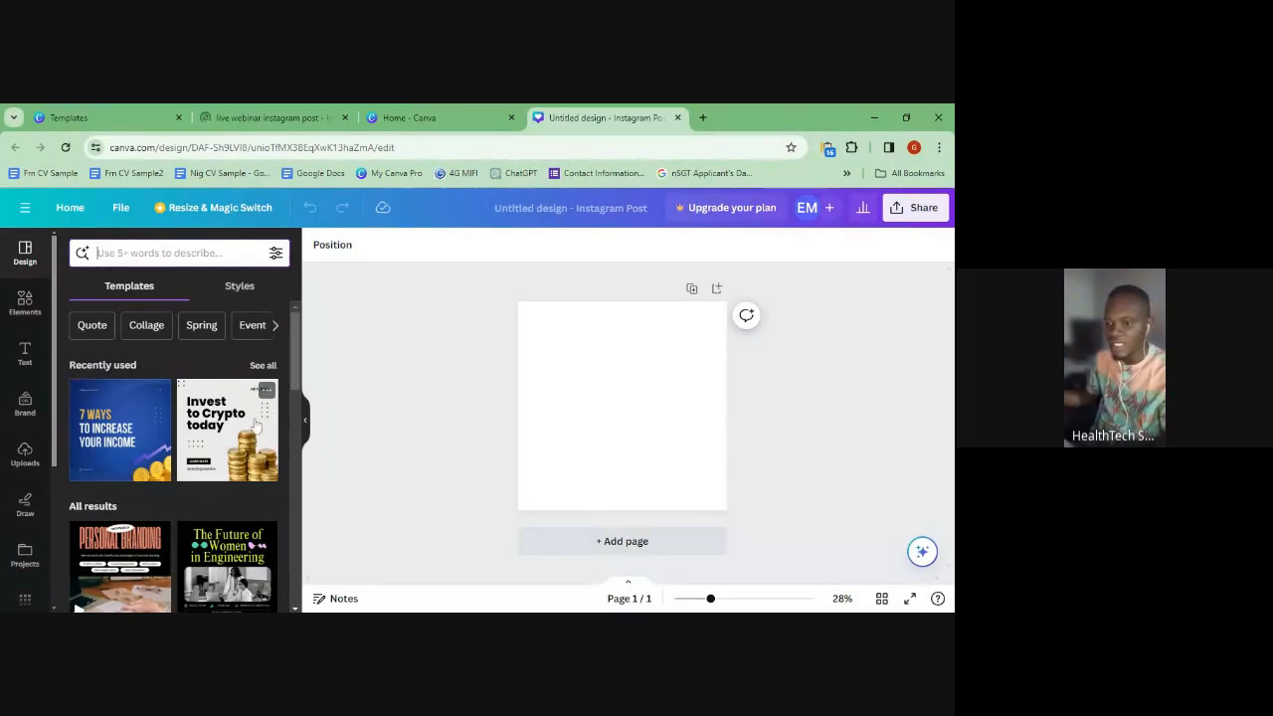
scroll(124, 413, down, 2)
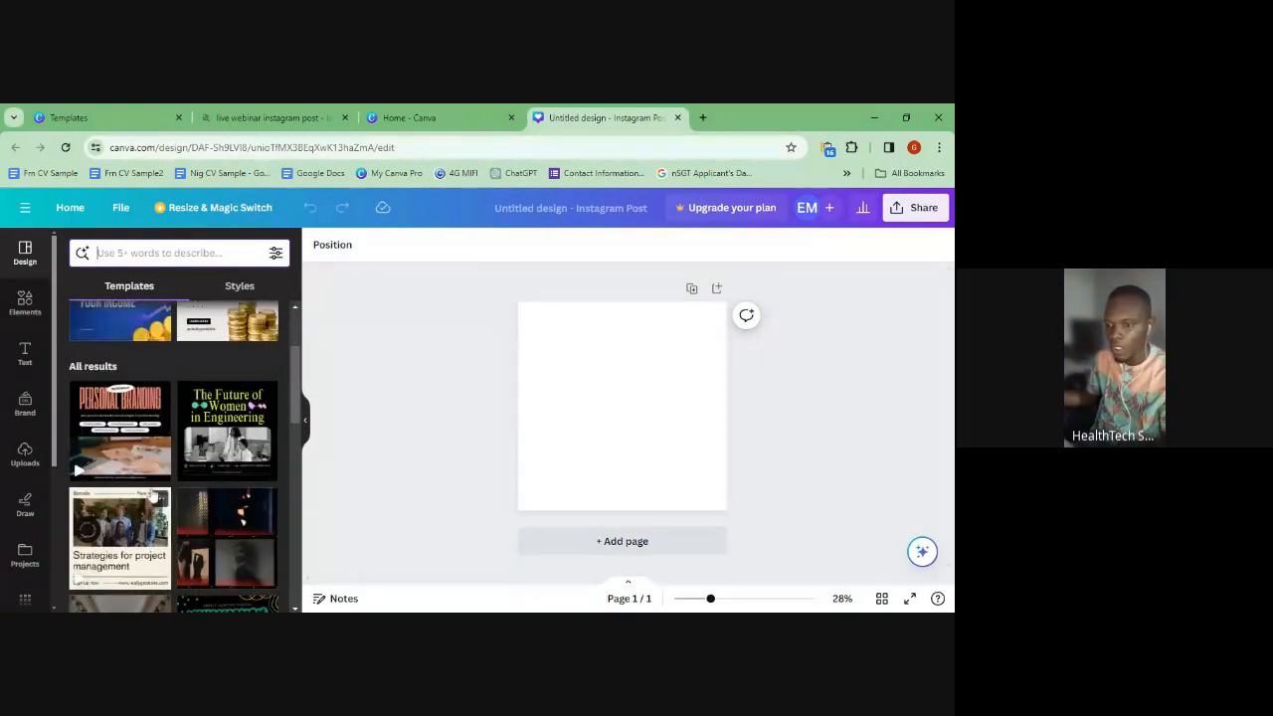
scroll(125, 418, down, 10)
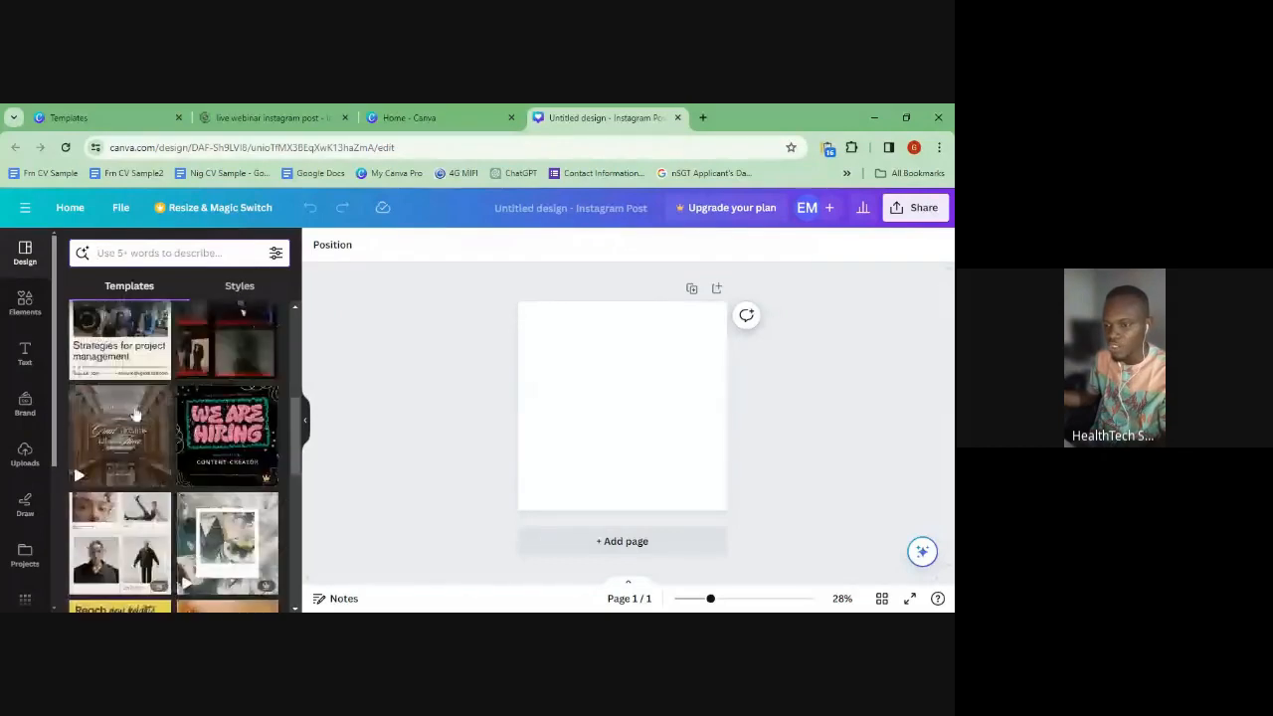
scroll(142, 435, down, 2)
scroll(142, 434, up, 2)
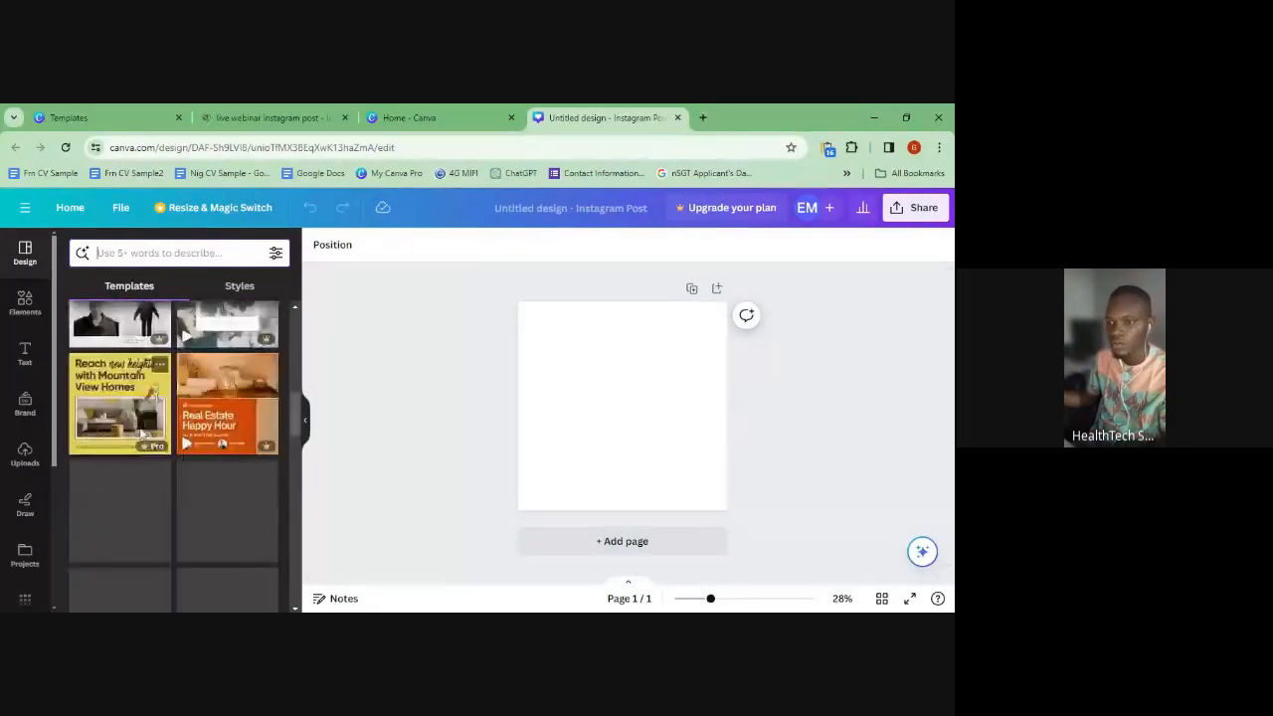
scroll(140, 438, down, 6)
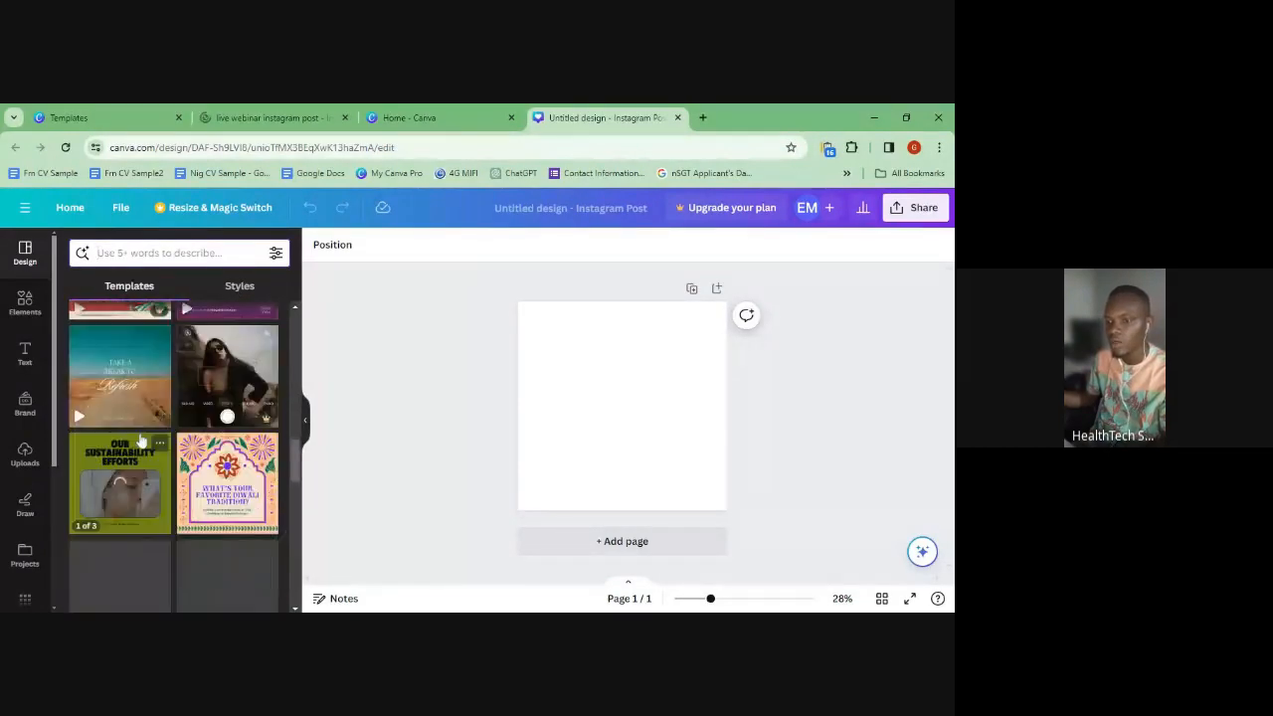
scroll(139, 446, up, 15)
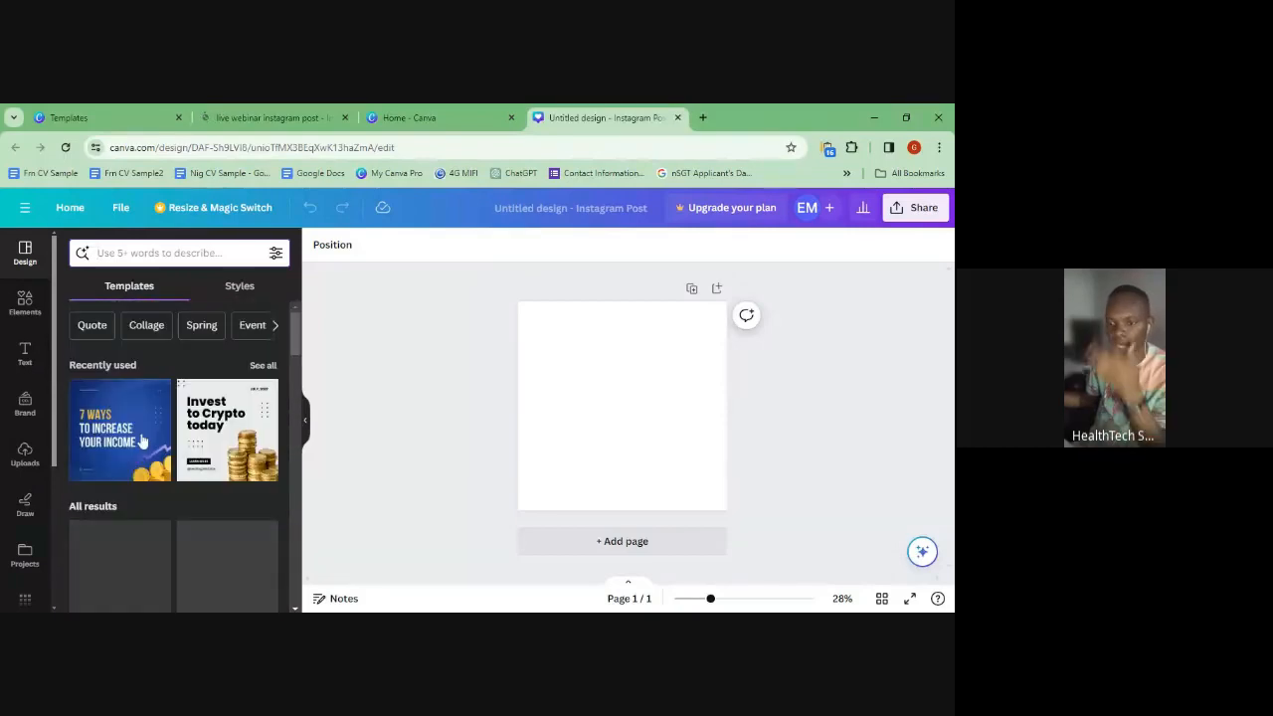
- Show the Elements library and scroll through Shapes, Graphics, AI image generator, Stickers and Photos
click(25, 301)
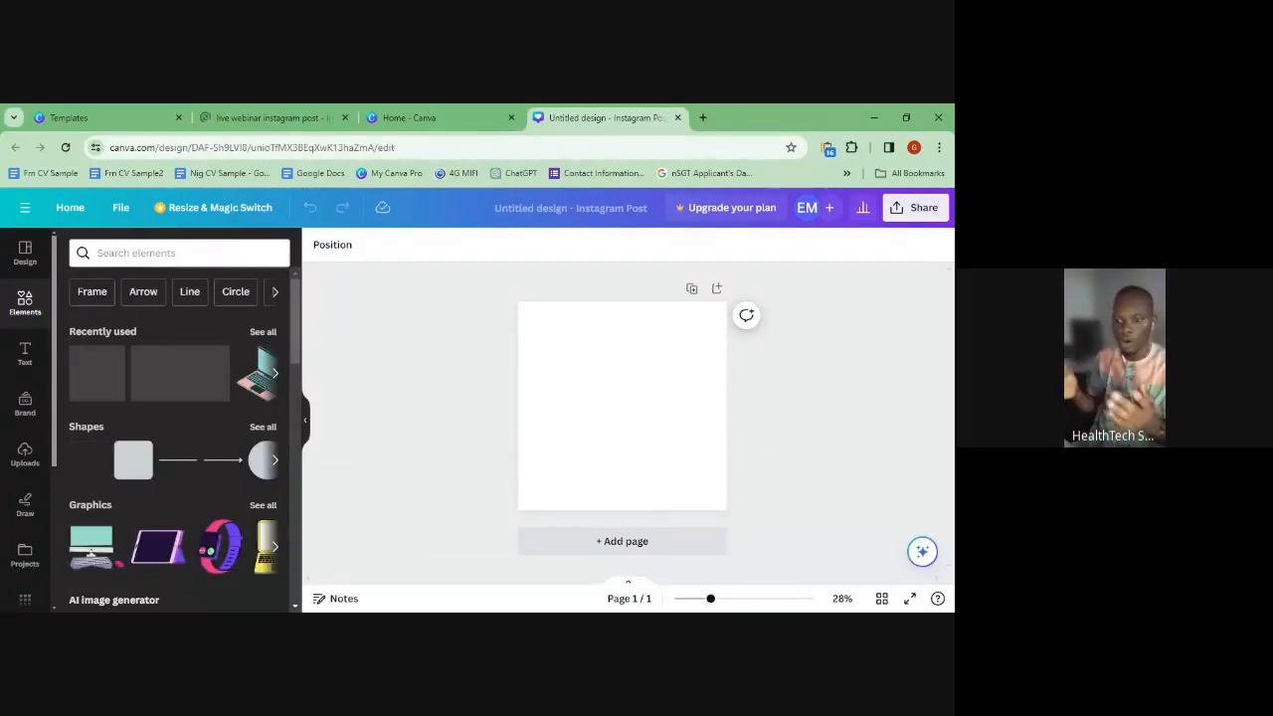
scroll(179, 435, down, 3)
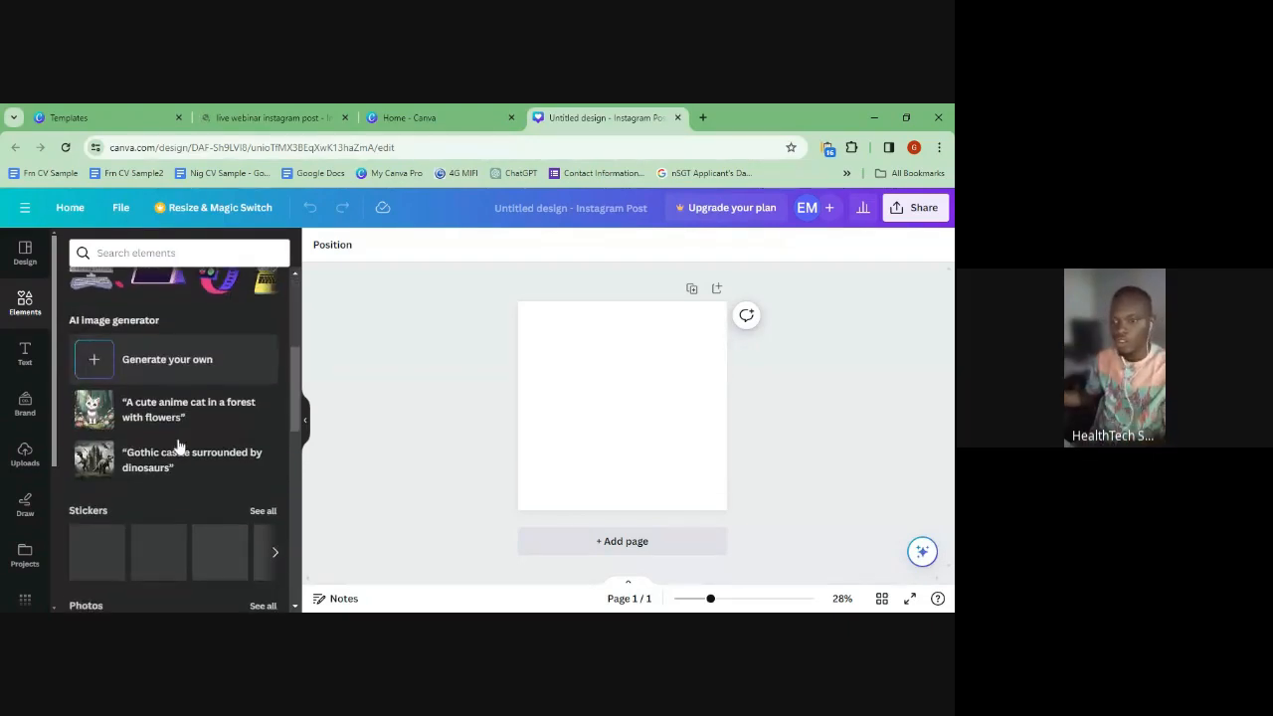
scroll(179, 445, up, 2)
scroll(173, 335, down, 1)
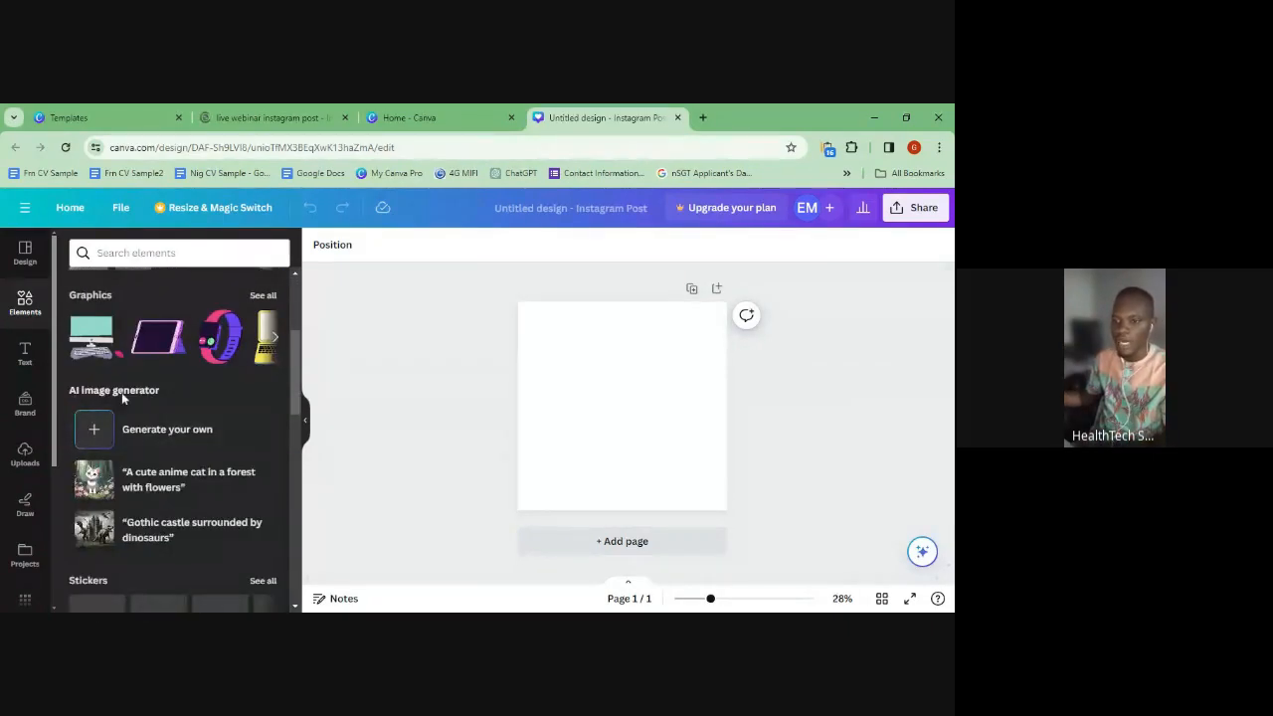
scroll(203, 478, down, 2)
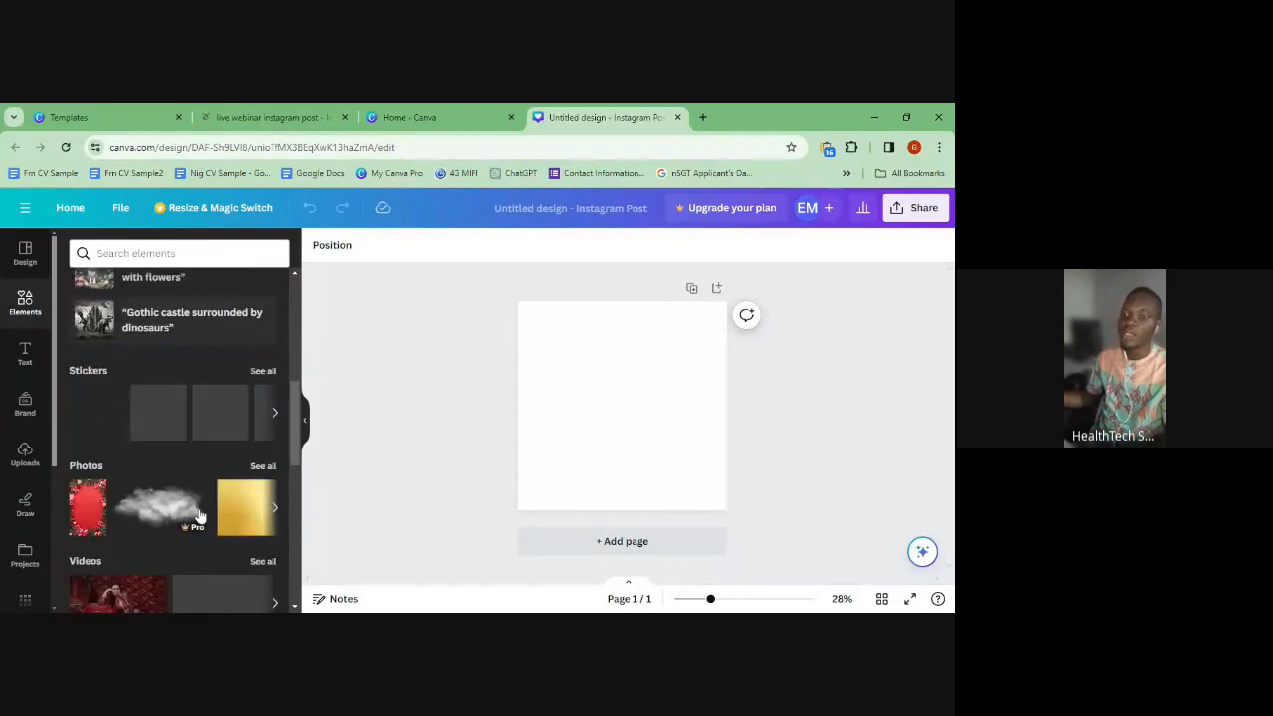
scroll(199, 515, up, 1)
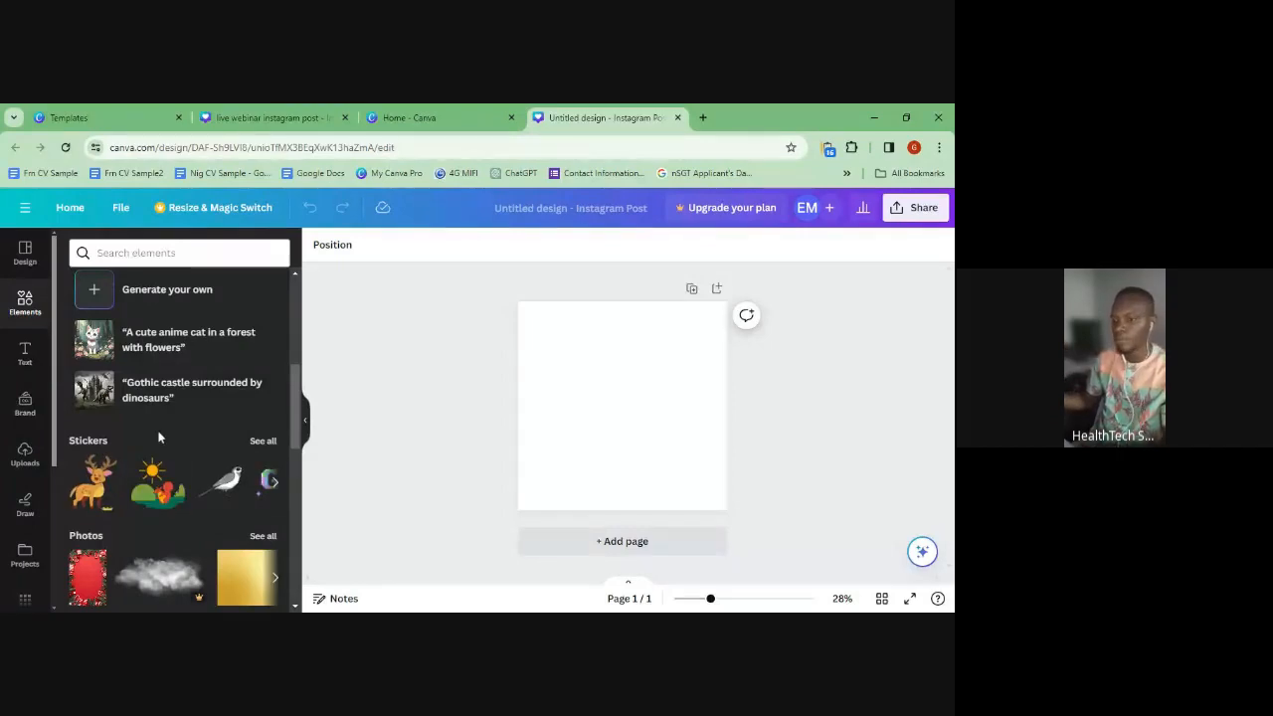
scroll(158, 438, up, 2)
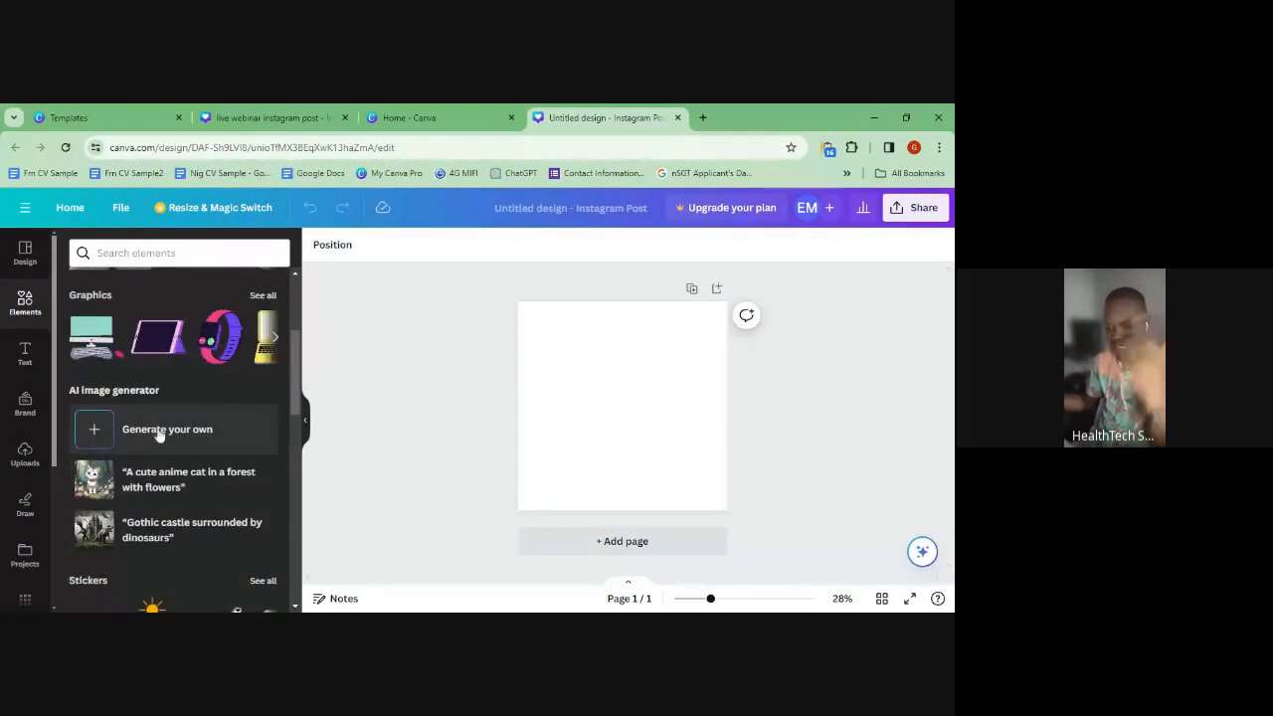
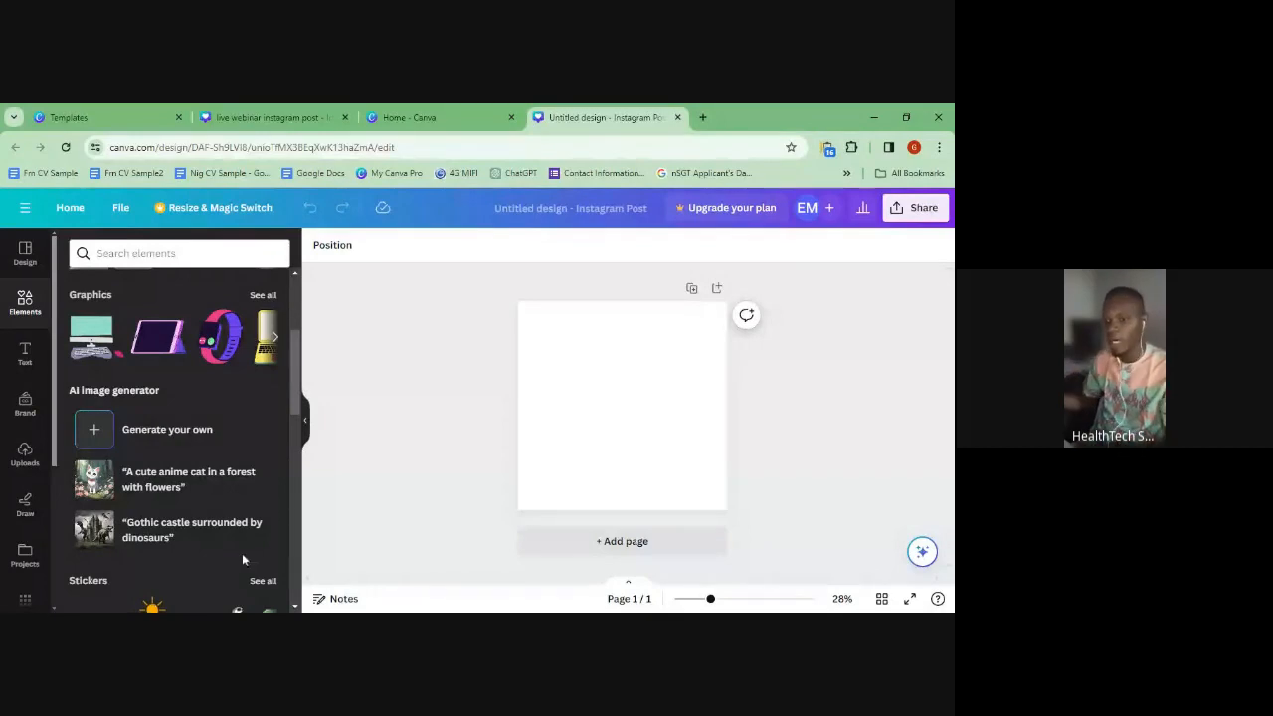
- Scroll the Elements panel down to the Frames section and open its 'See all' list
scroll(218, 462, down, 1)
scroll(221, 481, down, 3)
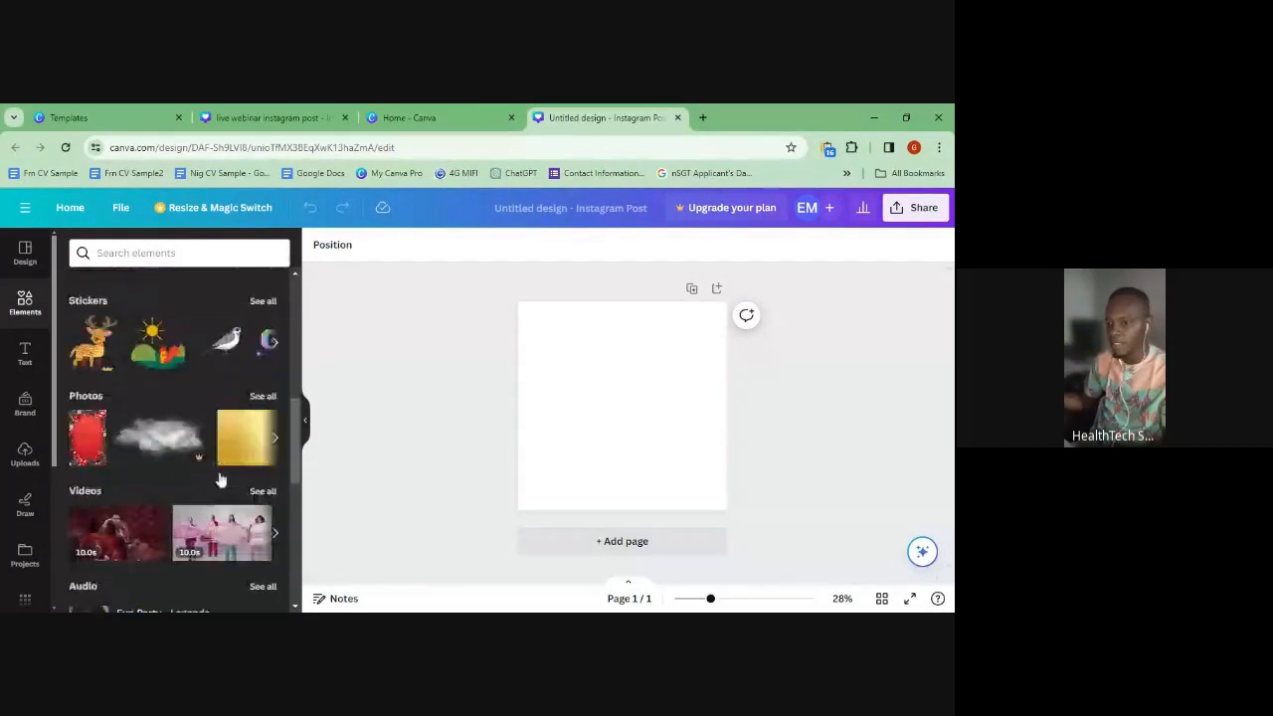
scroll(219, 475, up, 3)
scroll(218, 471, up, 3)
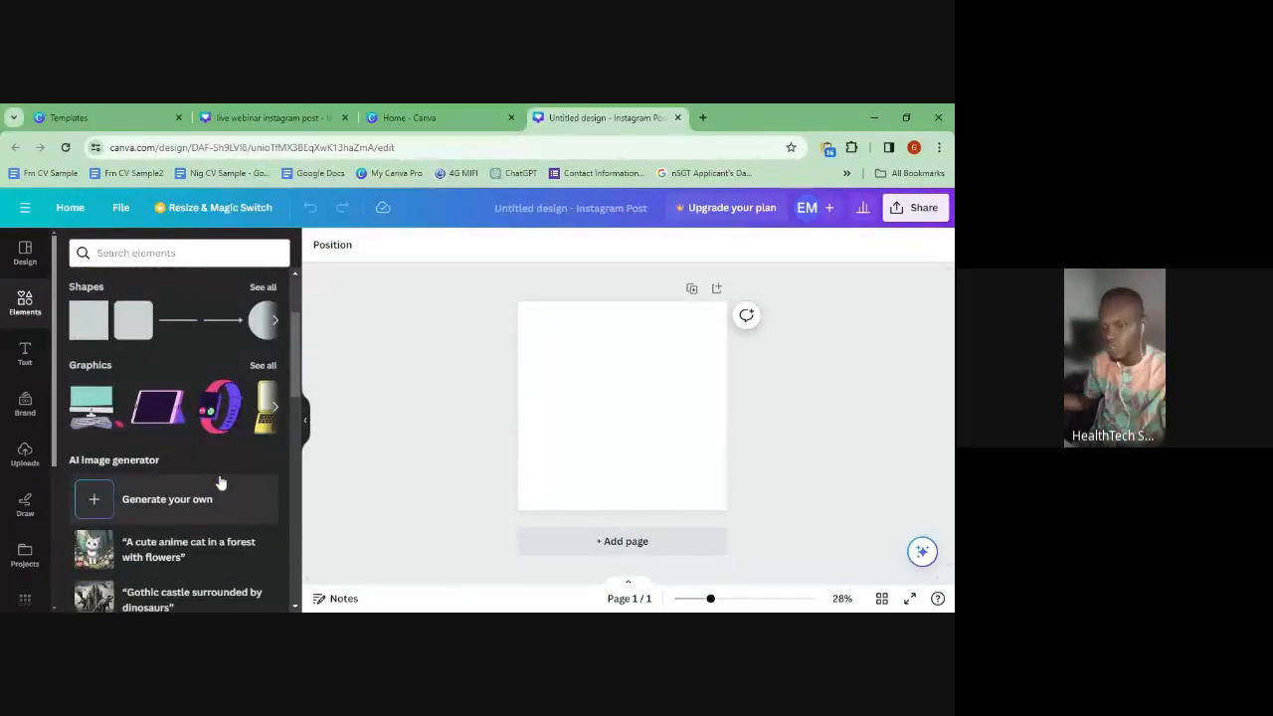
scroll(220, 483, down, 5)
scroll(221, 483, down, 3)
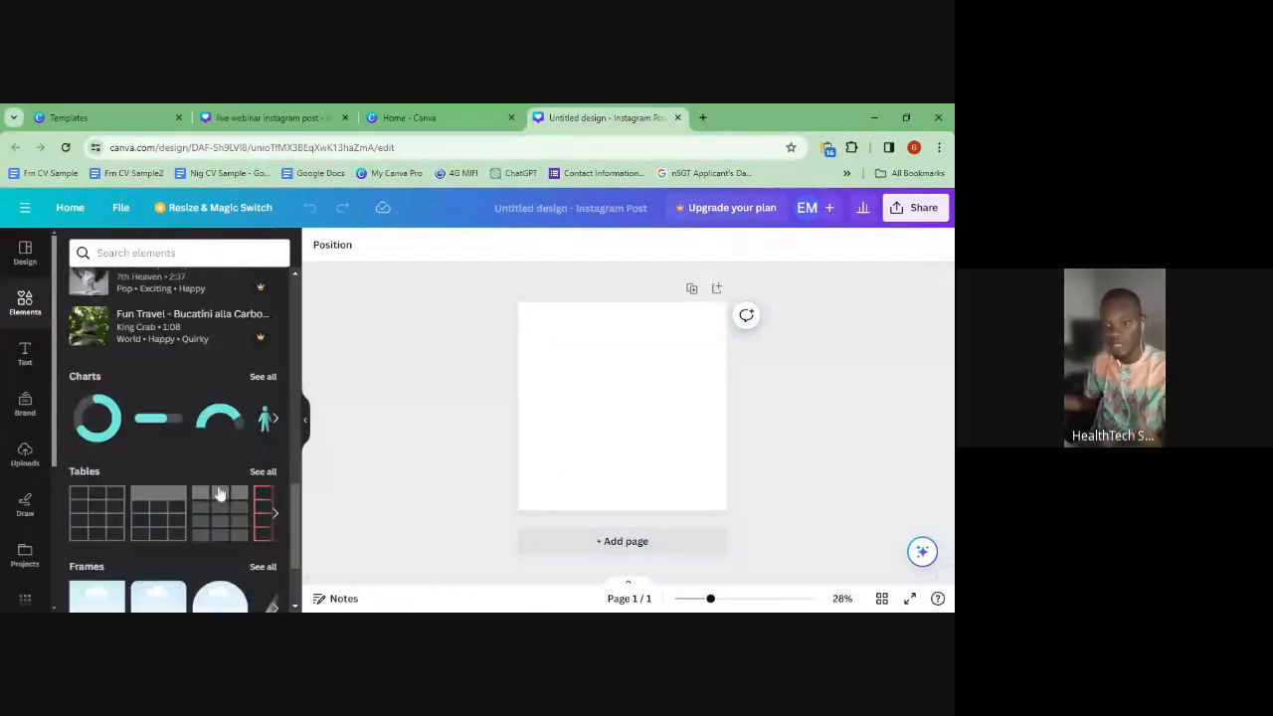
scroll(218, 494, up, 1)
scroll(220, 493, down, 1)
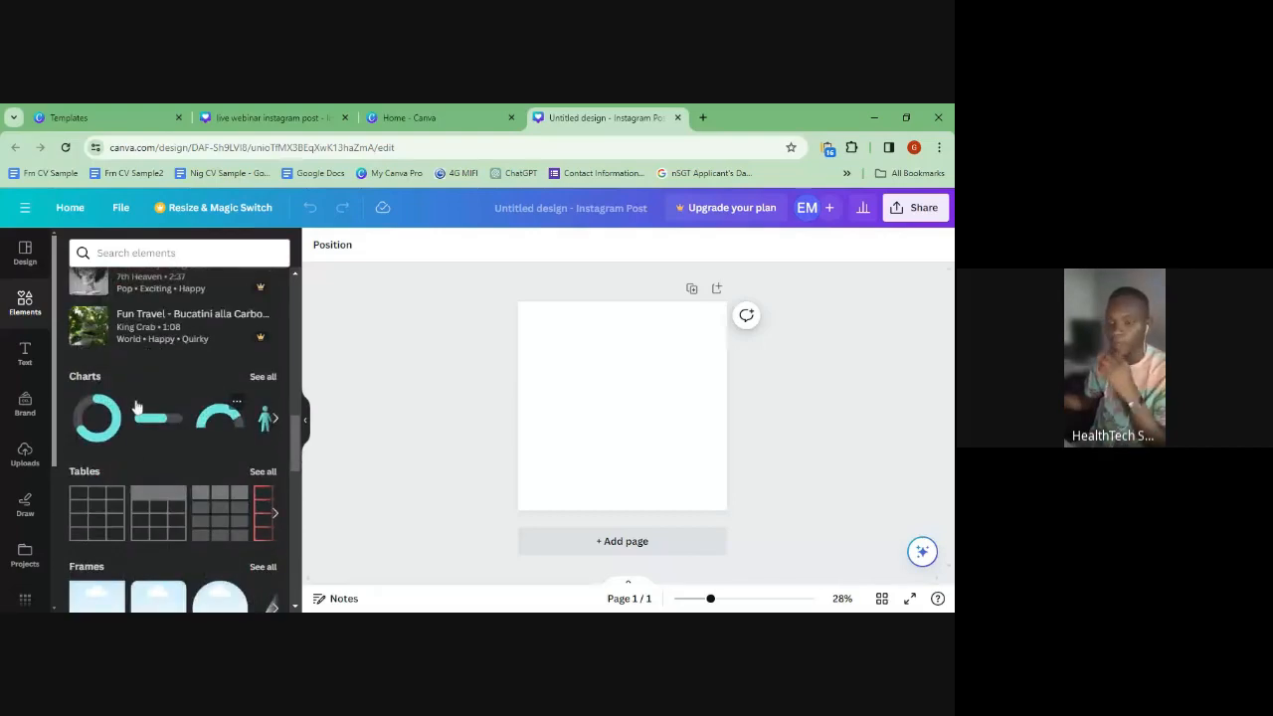
scroll(164, 396, down, 5)
scroll(169, 382, up, 4)
scroll(169, 386, down, 1)
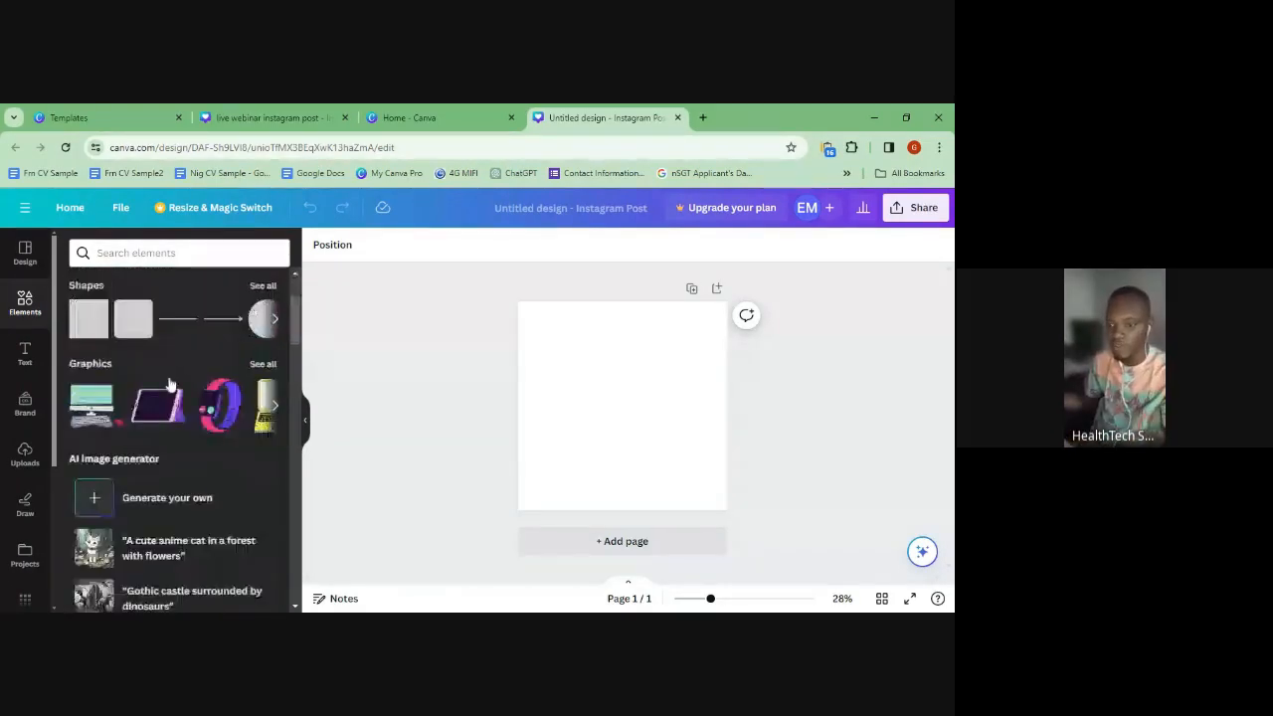
scroll(119, 378, up, 2)
scroll(102, 376, down, 2)
scroll(102, 374, down, 2)
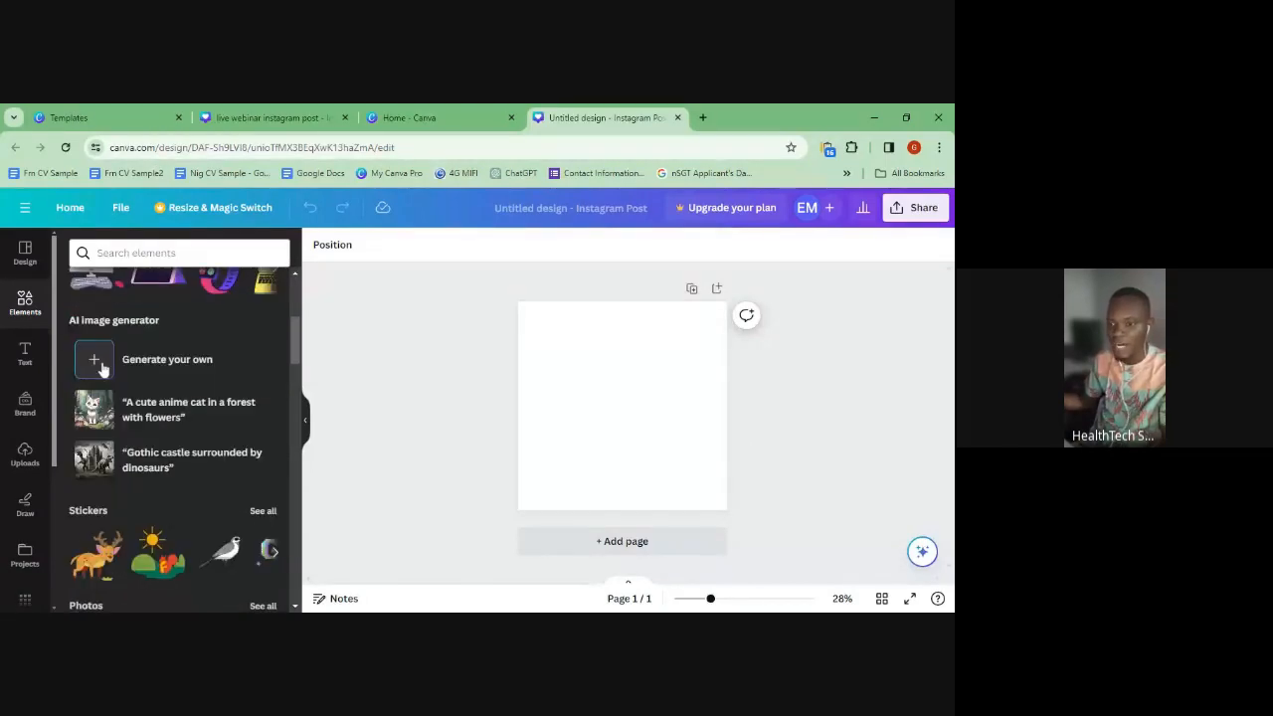
scroll(110, 398, down, 1)
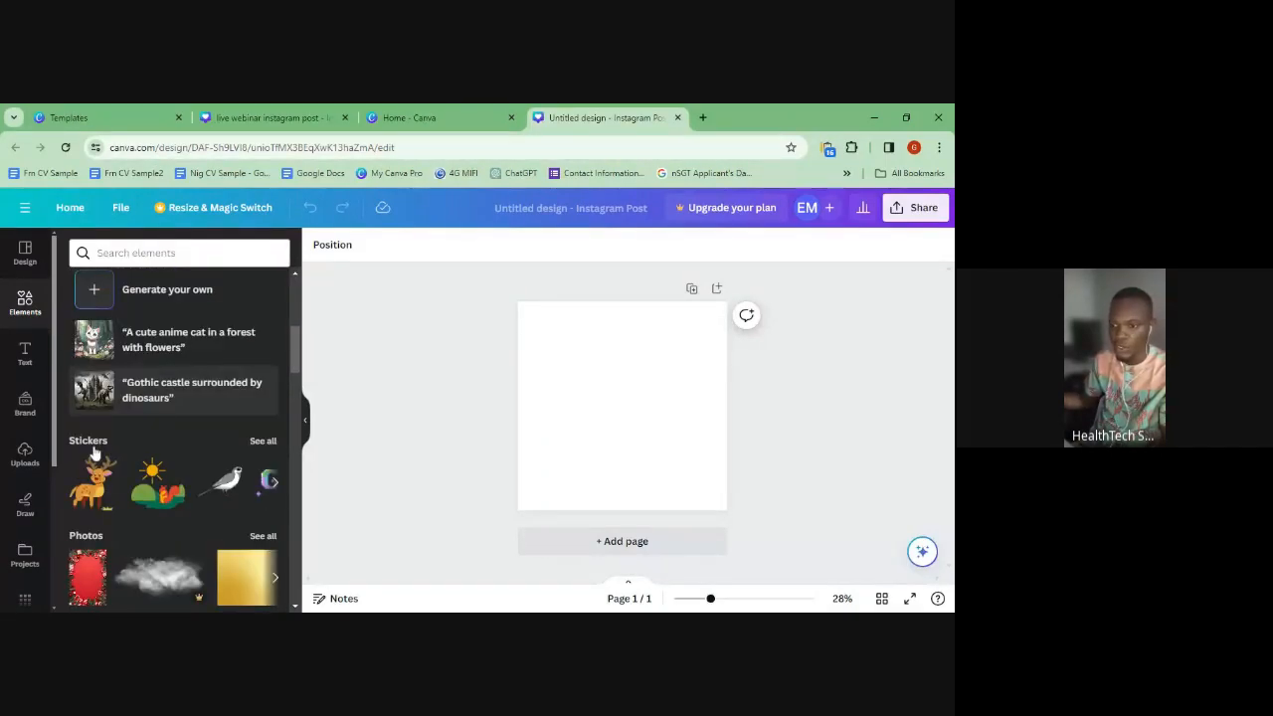
scroll(99, 467, down, 5)
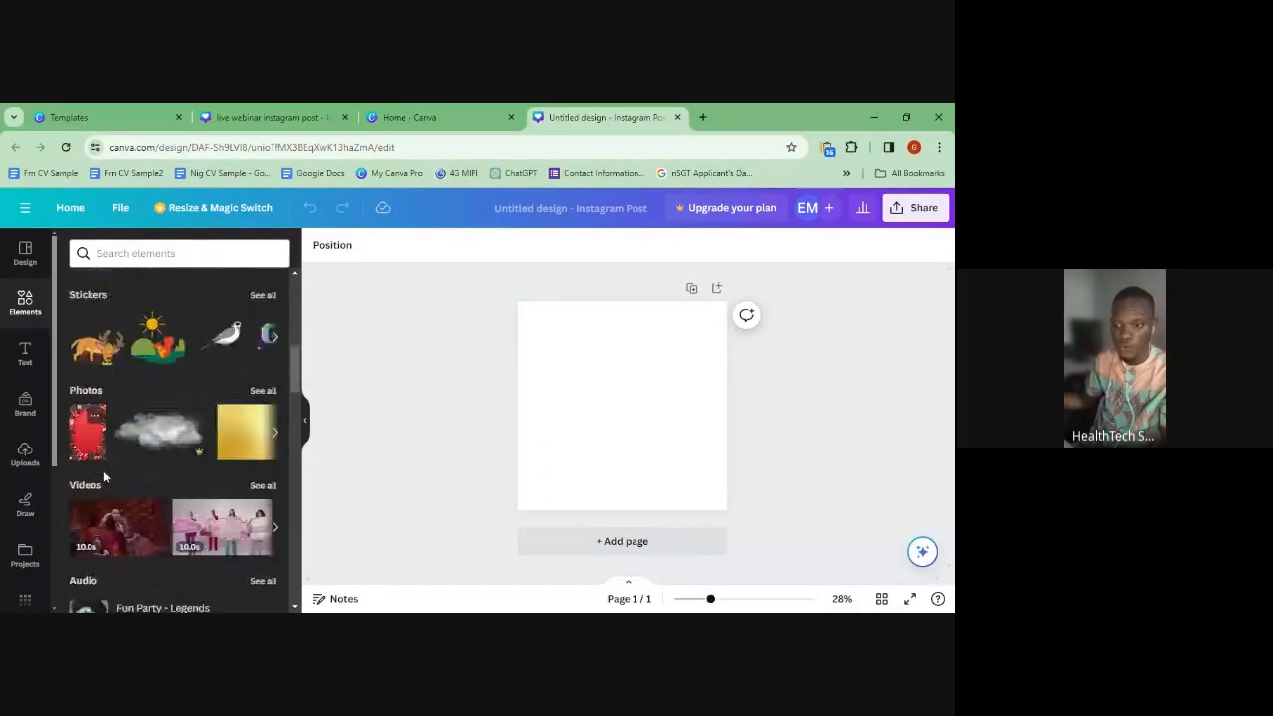
scroll(101, 483, down, 1)
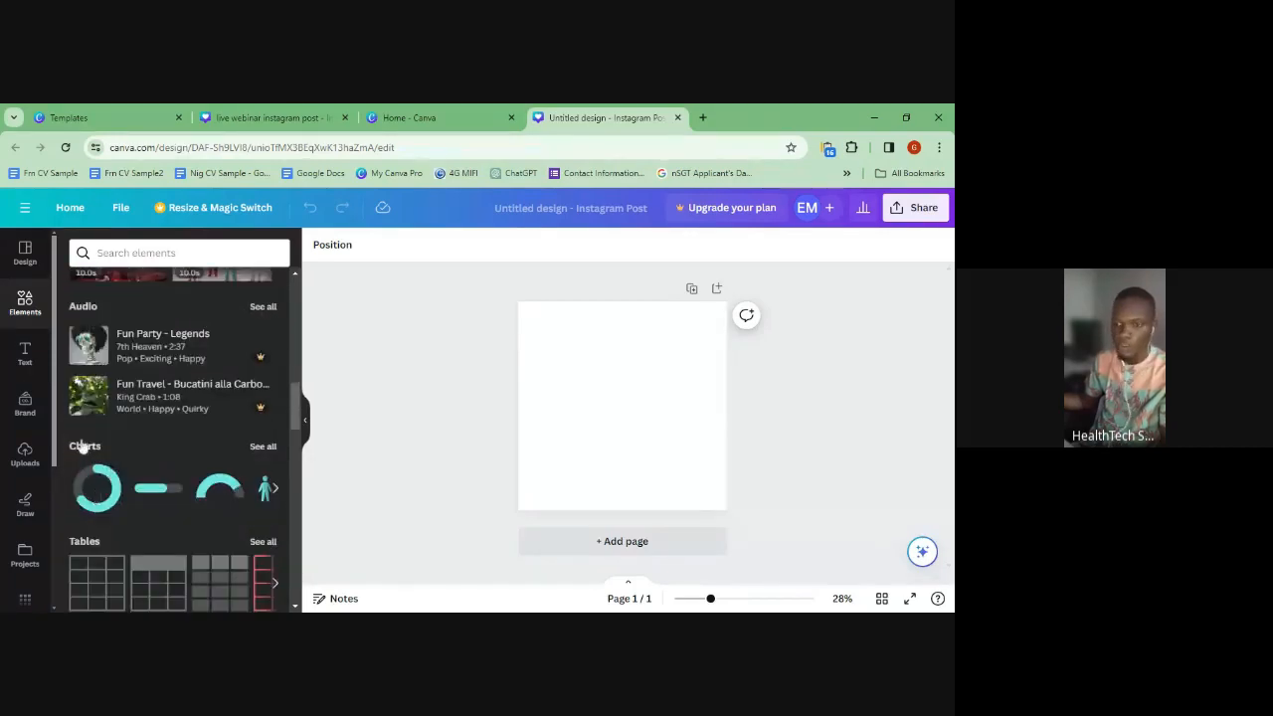
scroll(139, 467, down, 2)
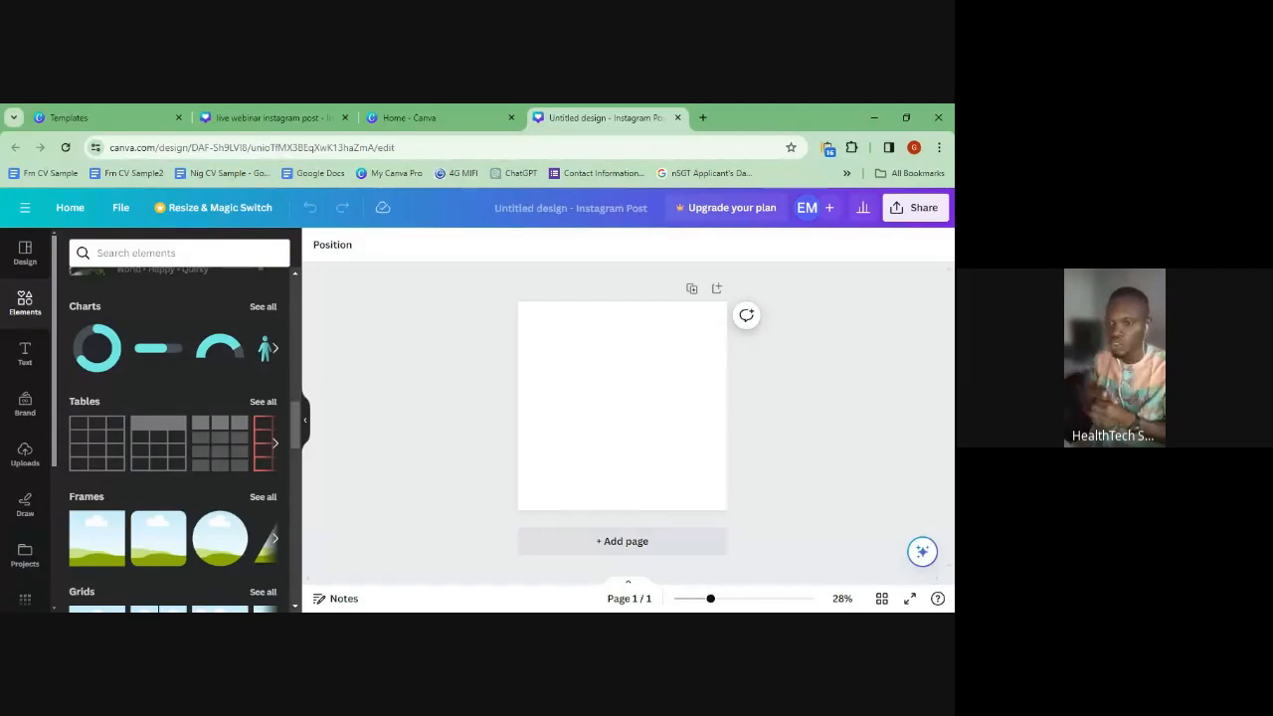
scroll(94, 495, down, 2)
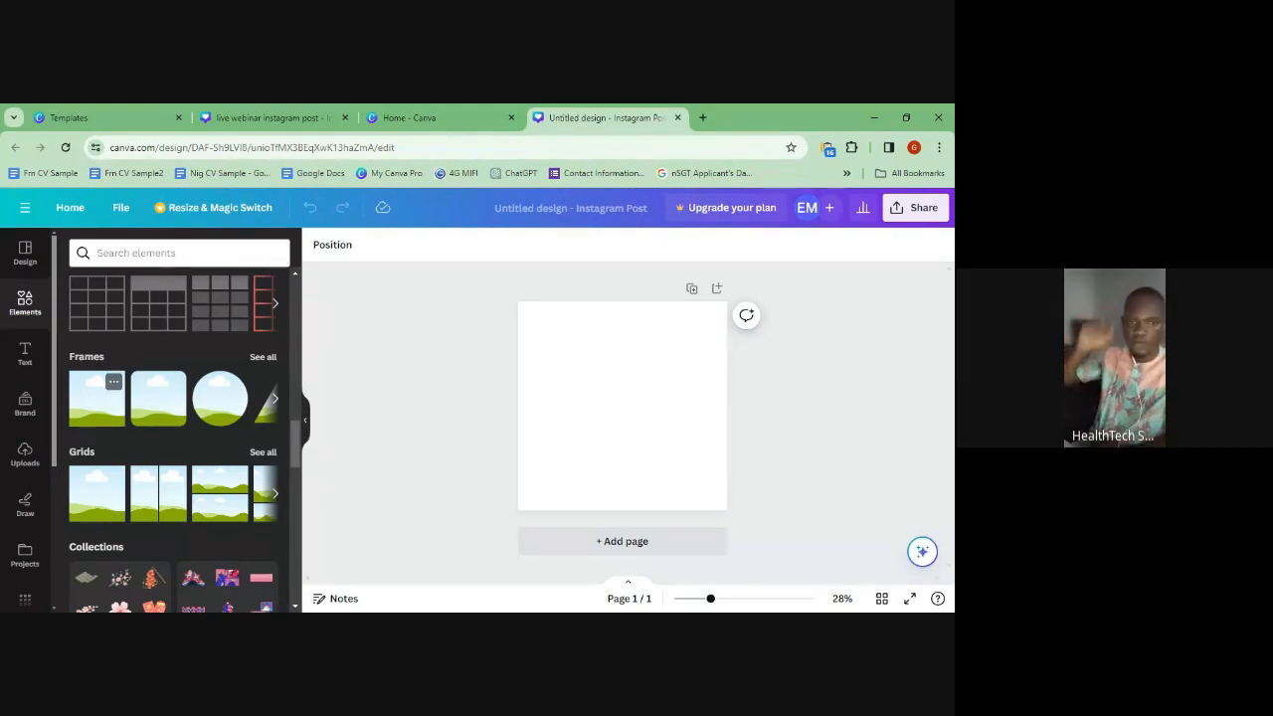
scroll(144, 473, down, 3)
scroll(144, 472, up, 3)
scroll(139, 469, up, 1)
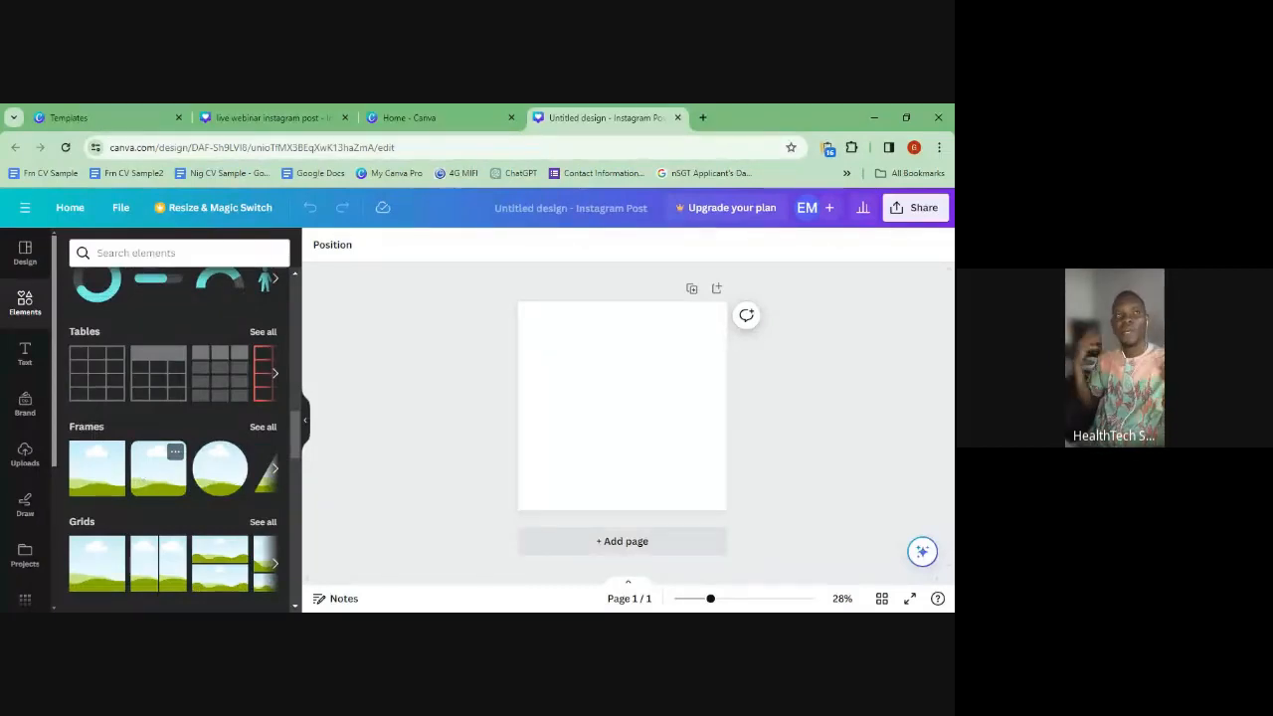
click(256, 429)
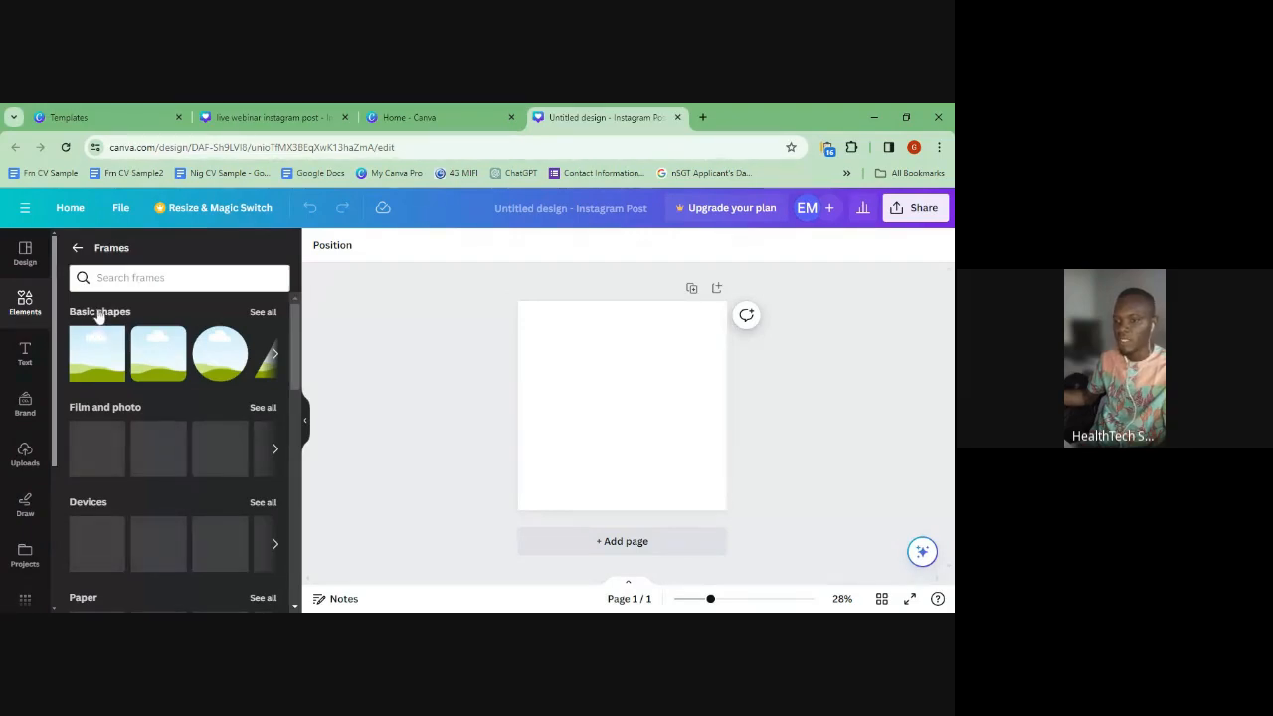
- Add a square frame to the post and shrink it, glancing at the webinar template for reference
click(125, 370)
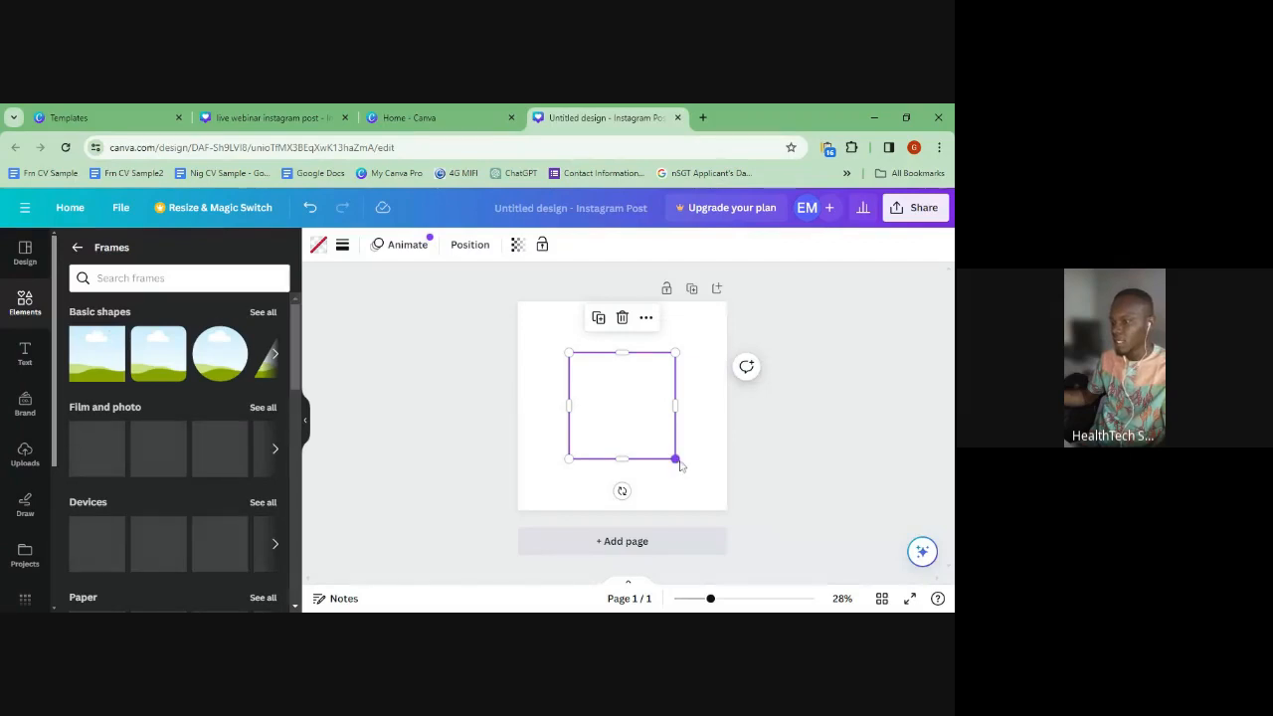
drag(675, 460, 568, 345)
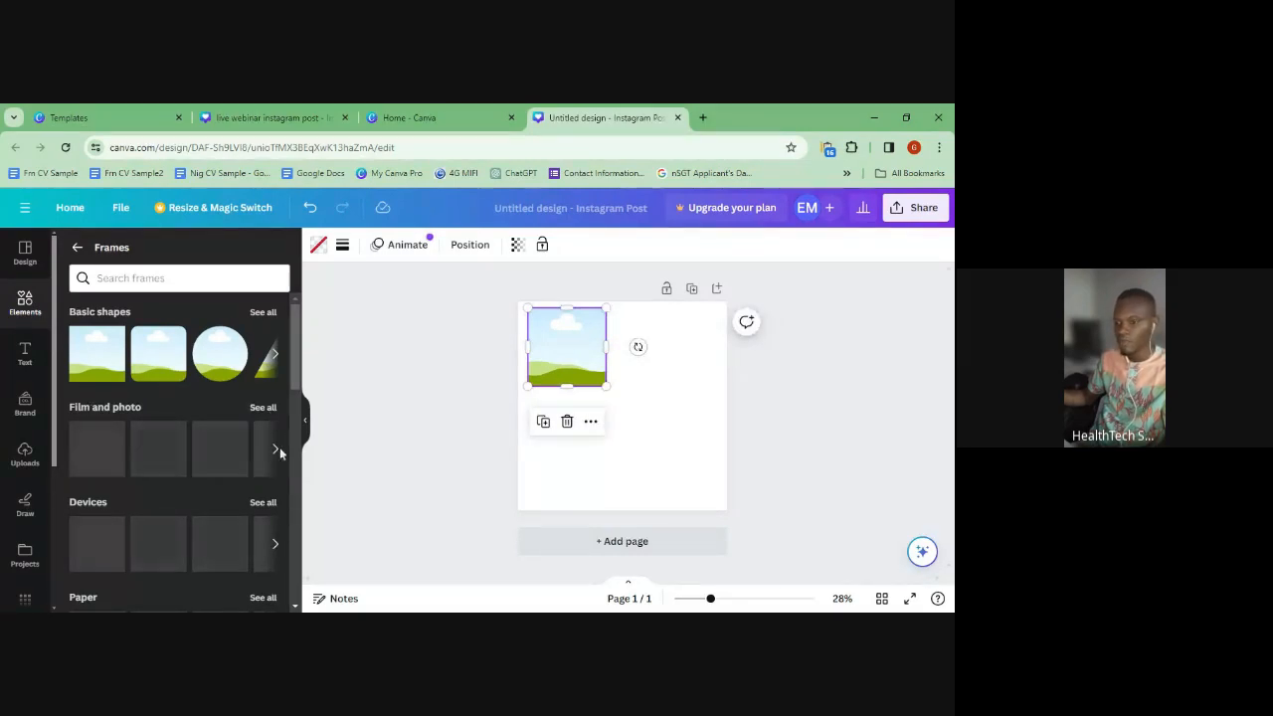
scroll(269, 447, down, 3)
scroll(279, 458, up, 1)
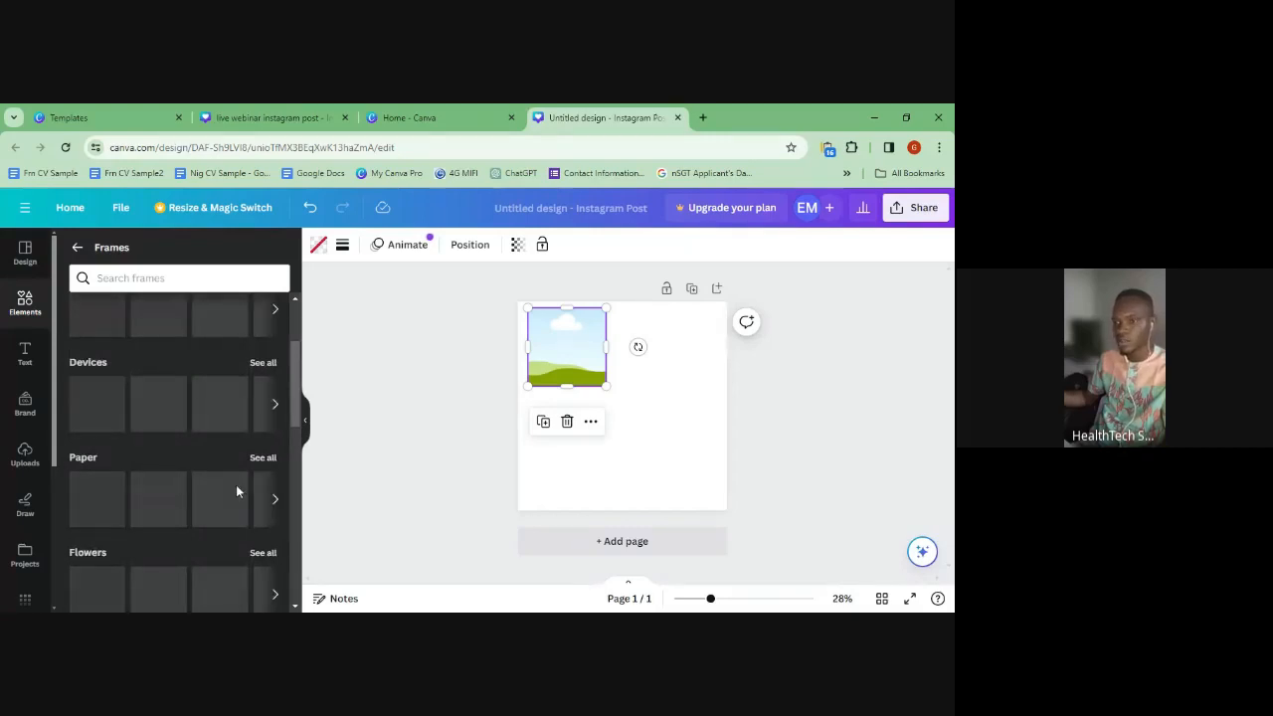
click(299, 117)
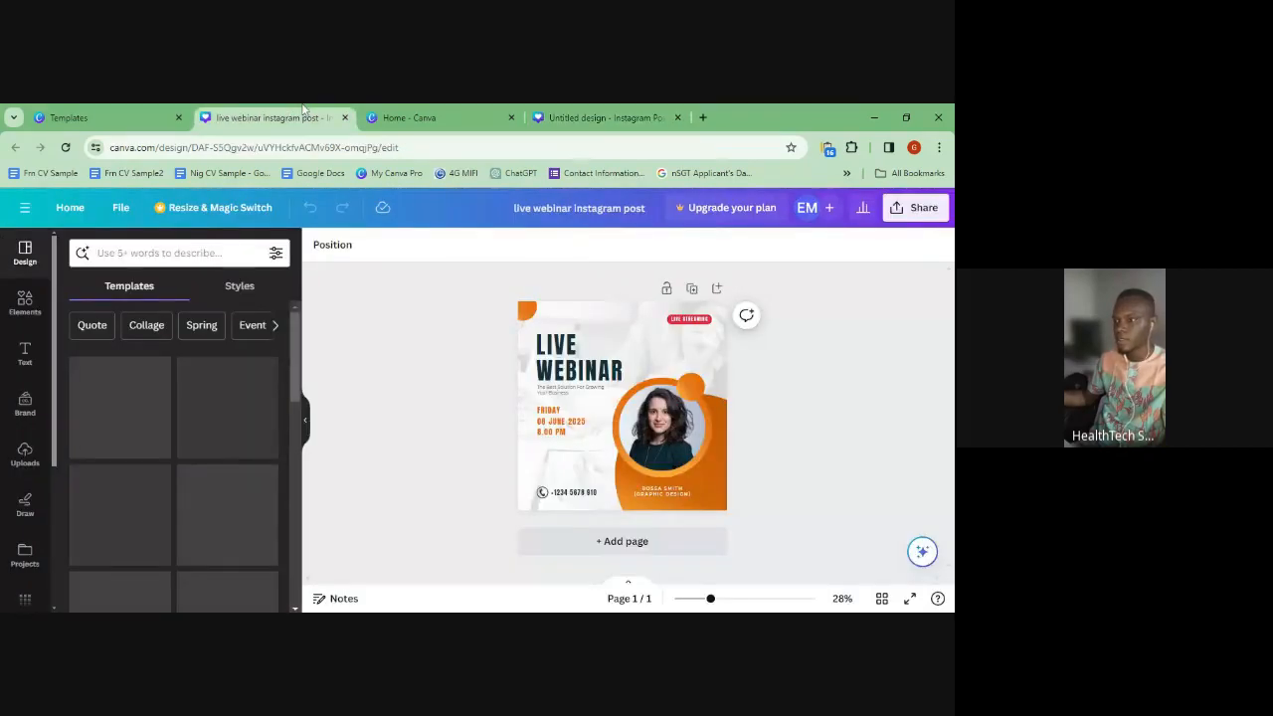
click(601, 117)
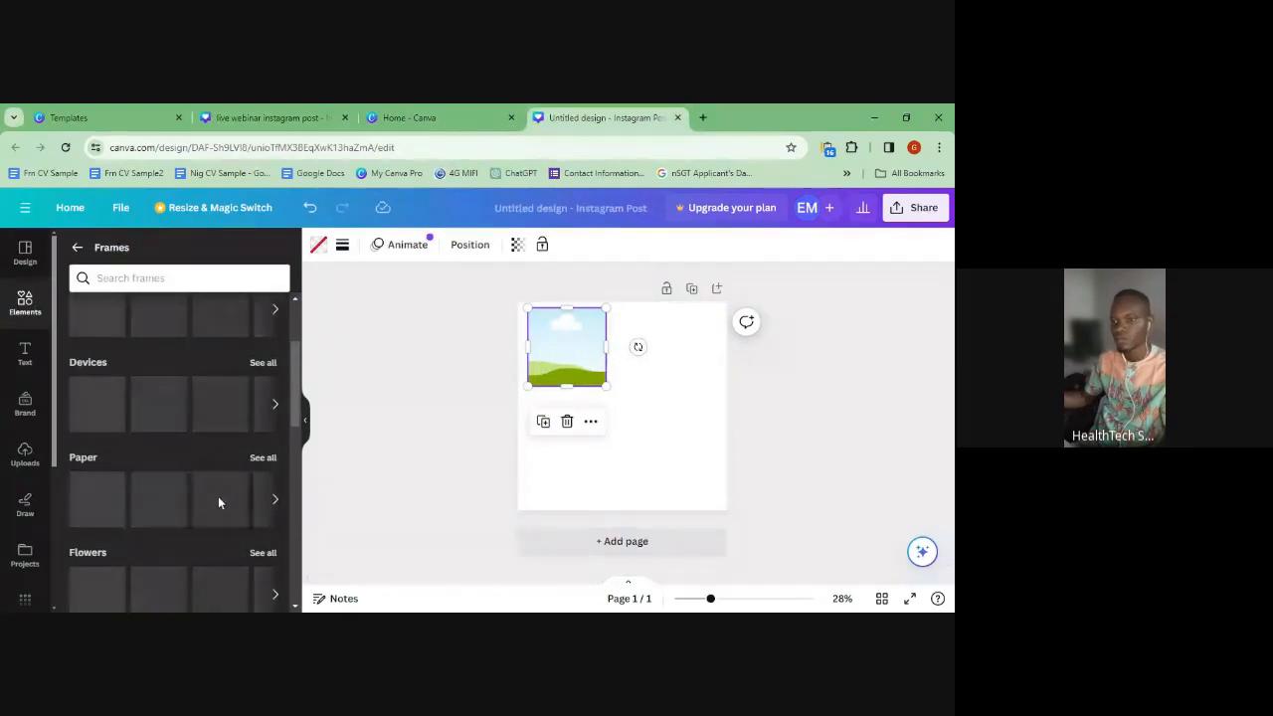
- Add a Devices laptop frame, delete the extra phone frame, and move the laptop lower right
scroll(219, 501, up, 3)
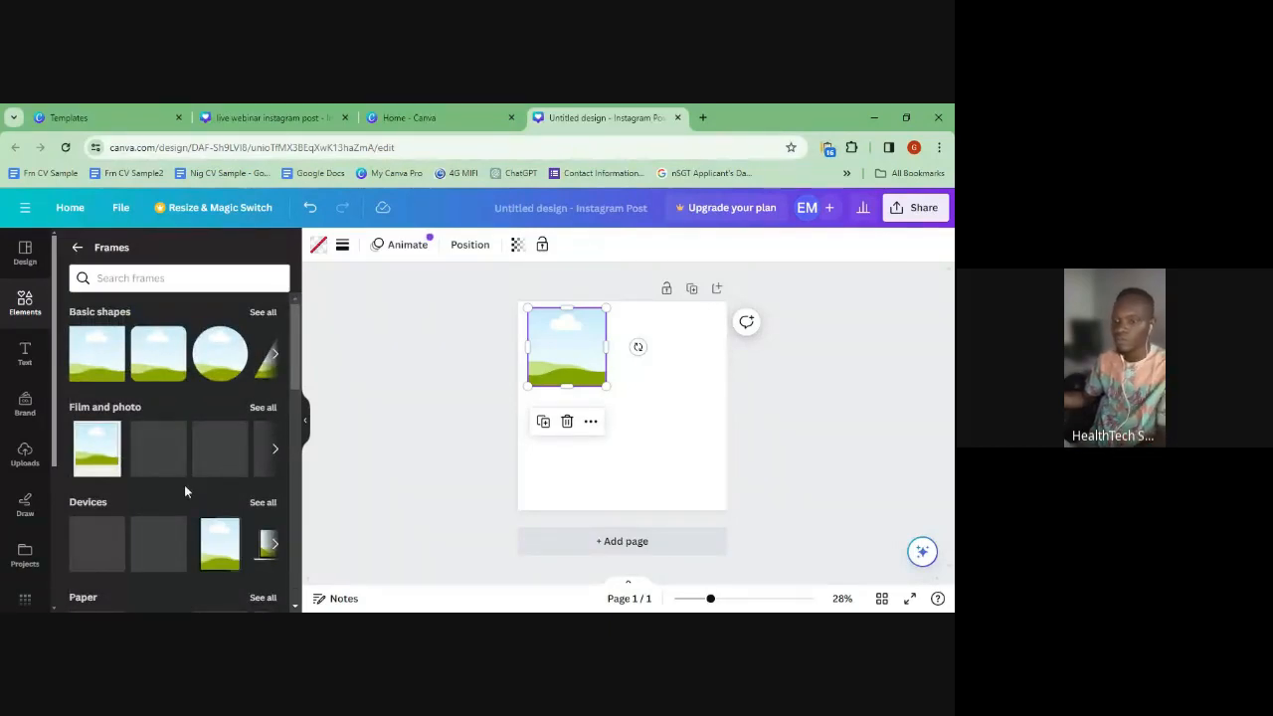
click(276, 545)
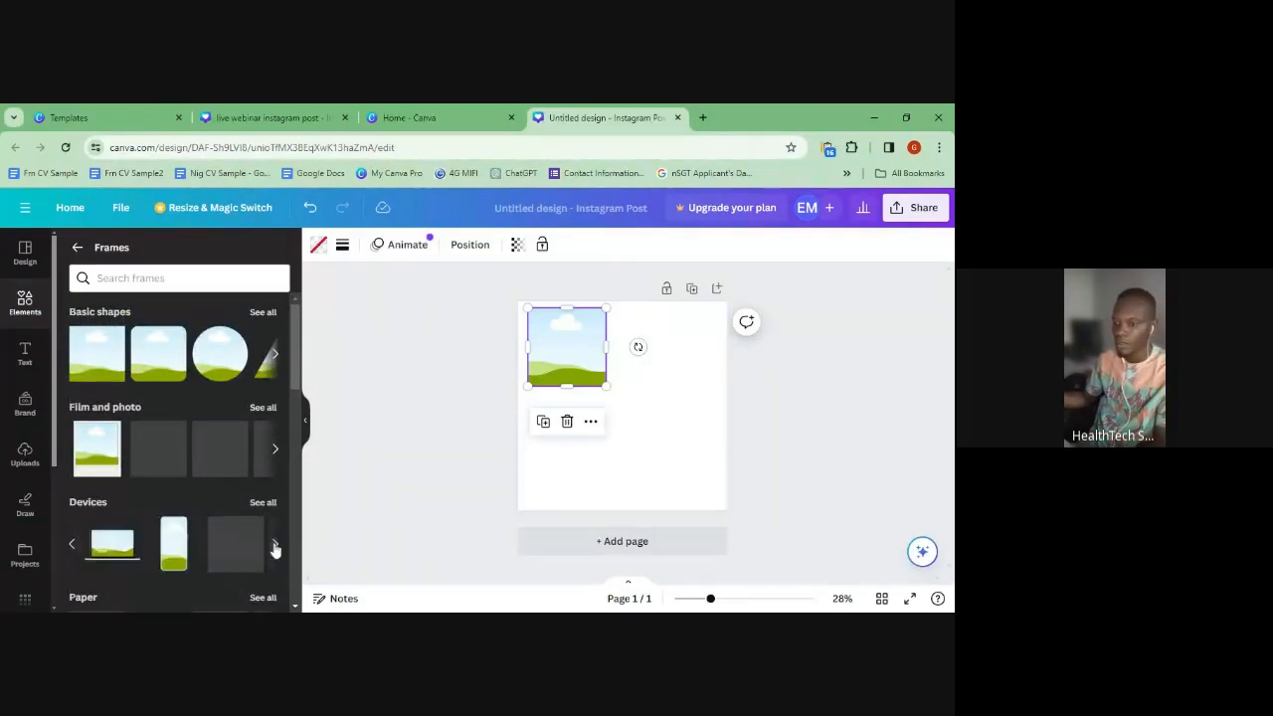
click(156, 554)
click(105, 554)
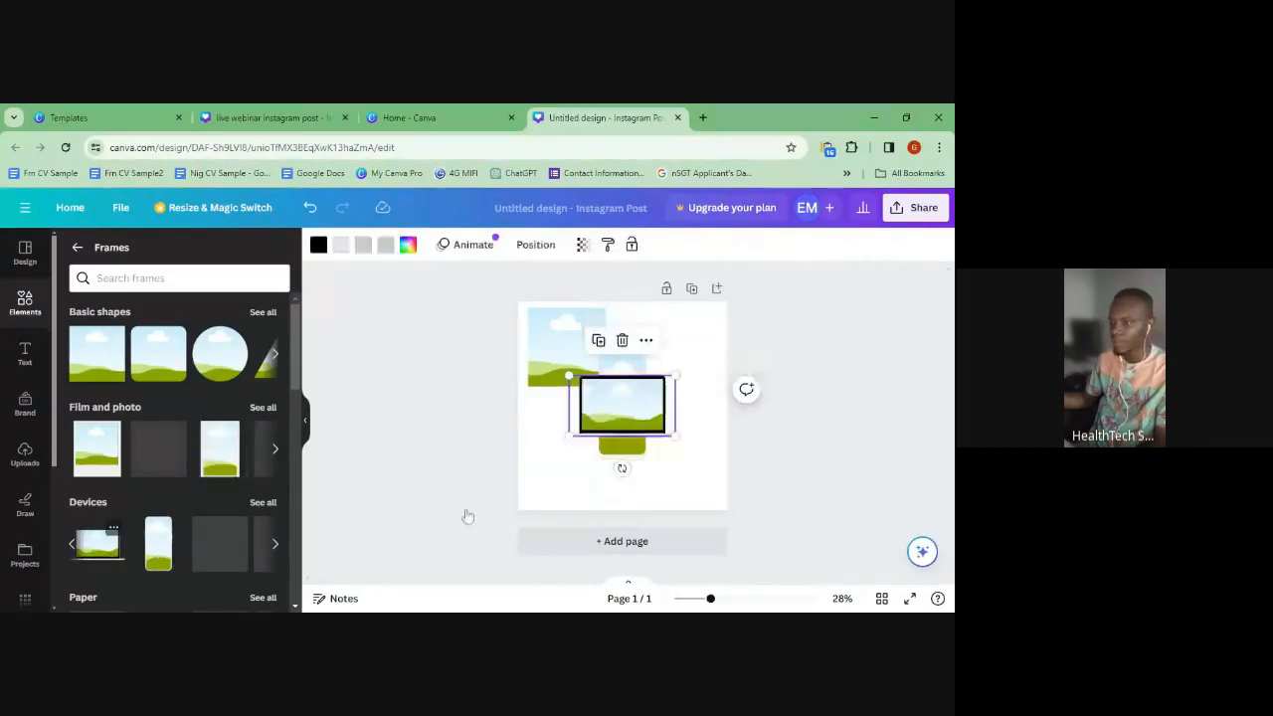
click(622, 403)
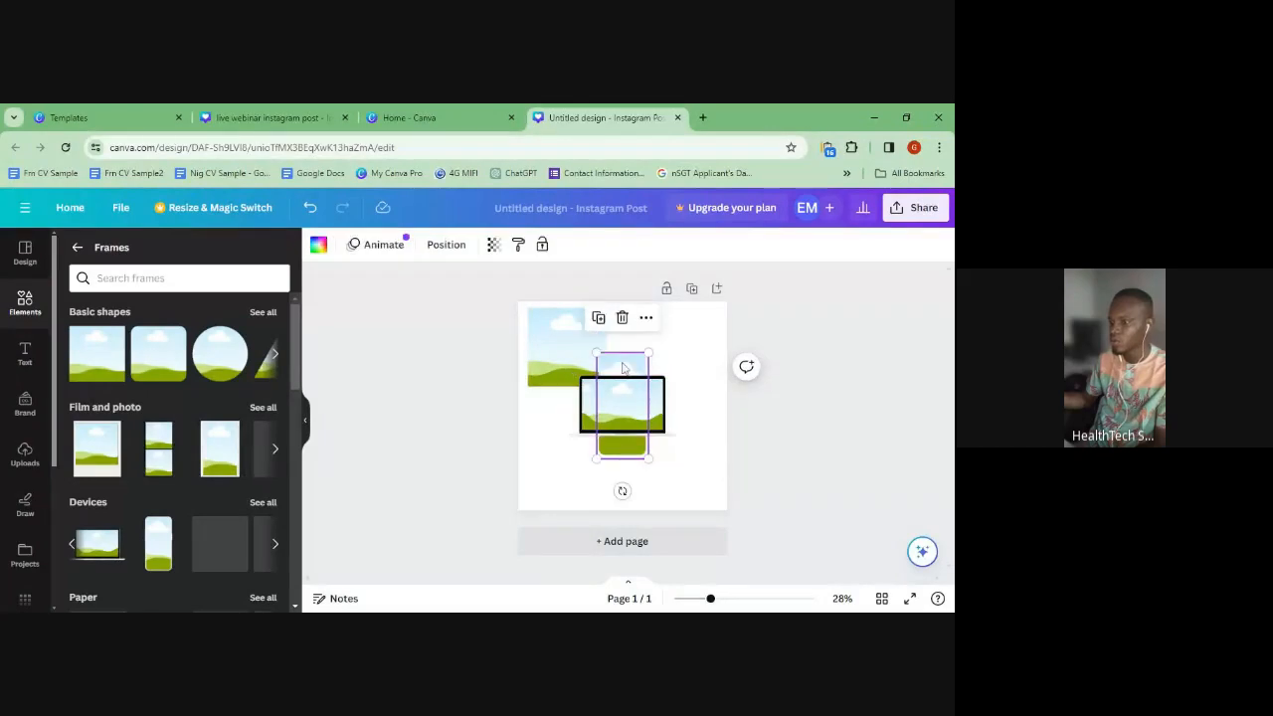
click(622, 318)
drag(615, 403, 662, 436)
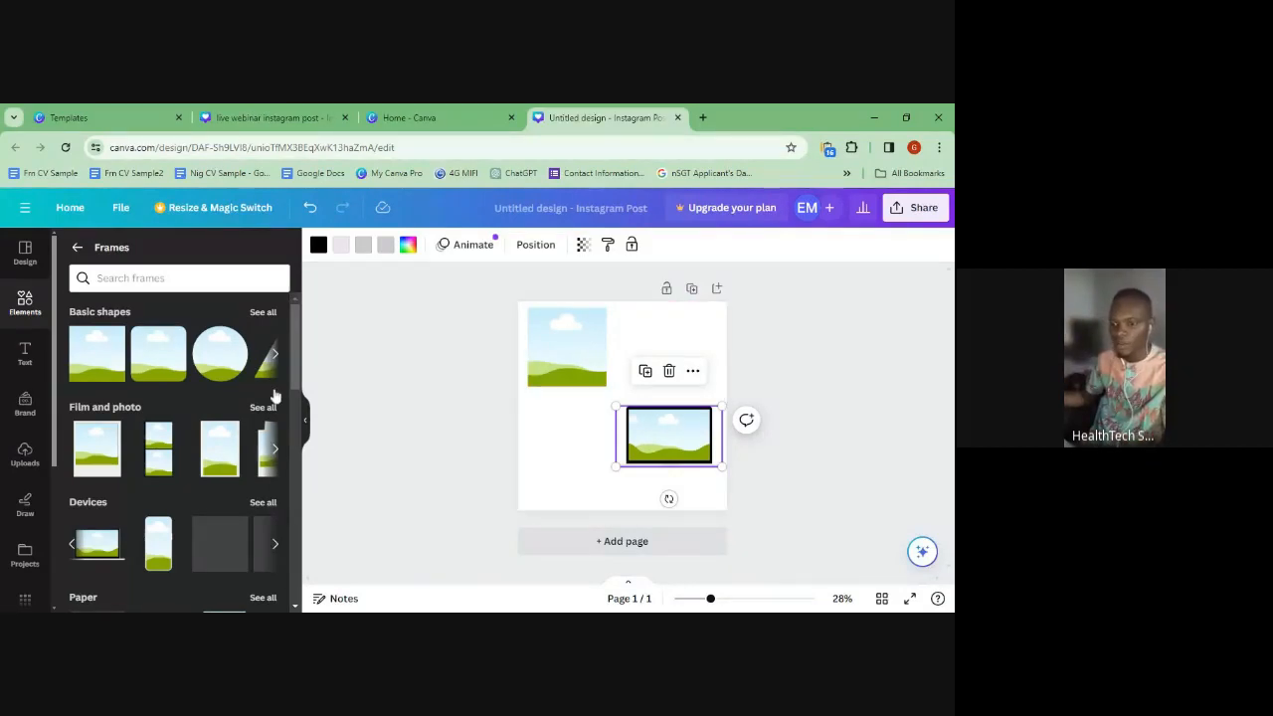
scroll(276, 395, down, 3)
- Add a torn-paper frame below-left of the laptop and browse the flower-shaped frames
click(166, 508)
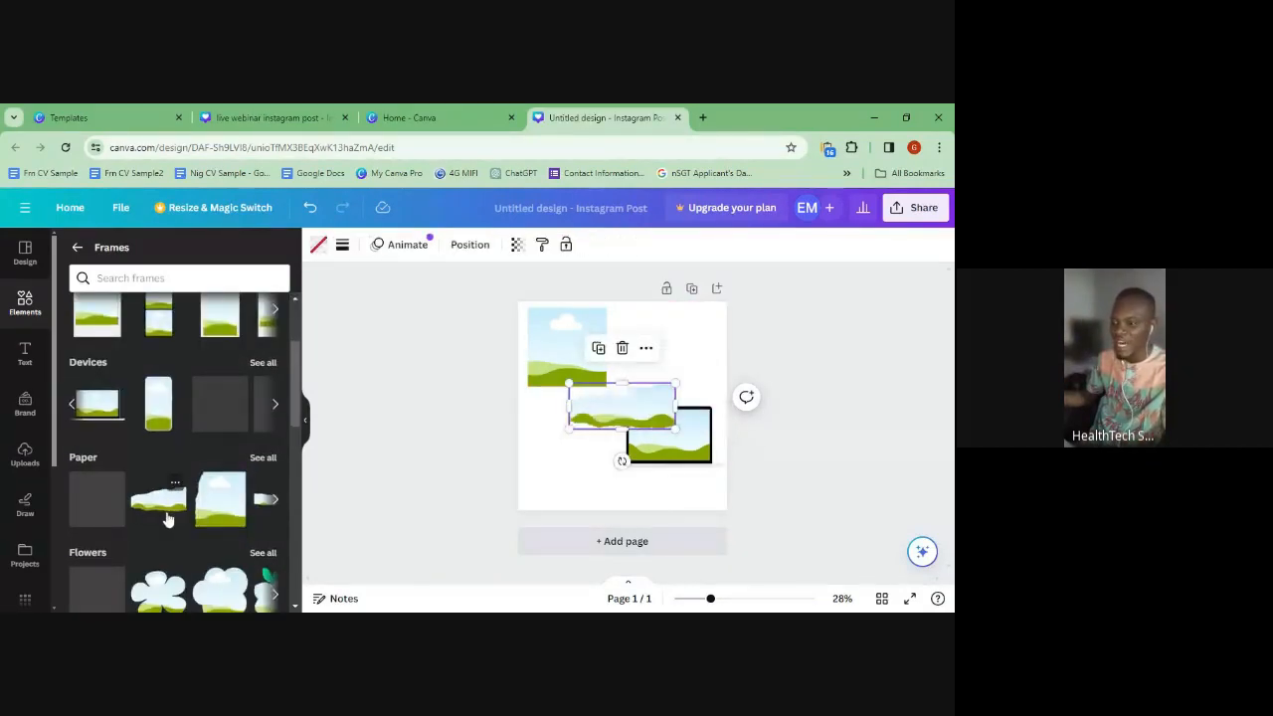
drag(672, 429, 642, 472)
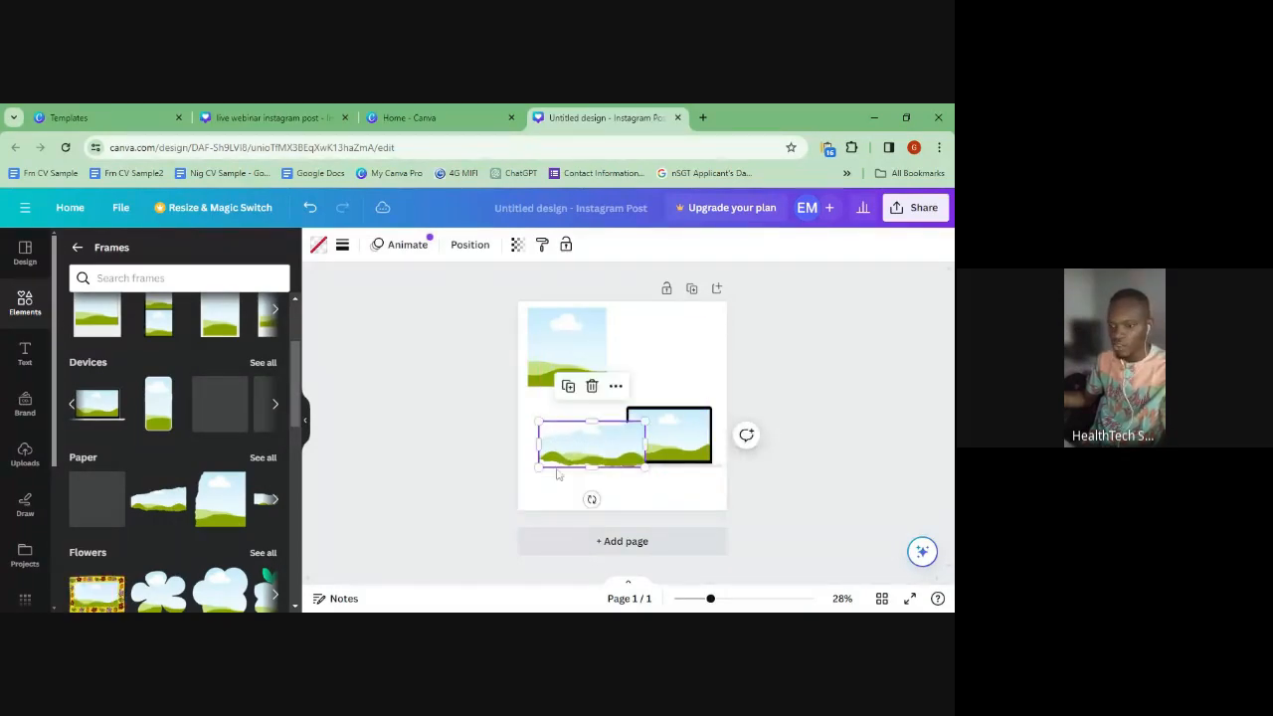
scroll(142, 525, down, 3)
click(276, 457)
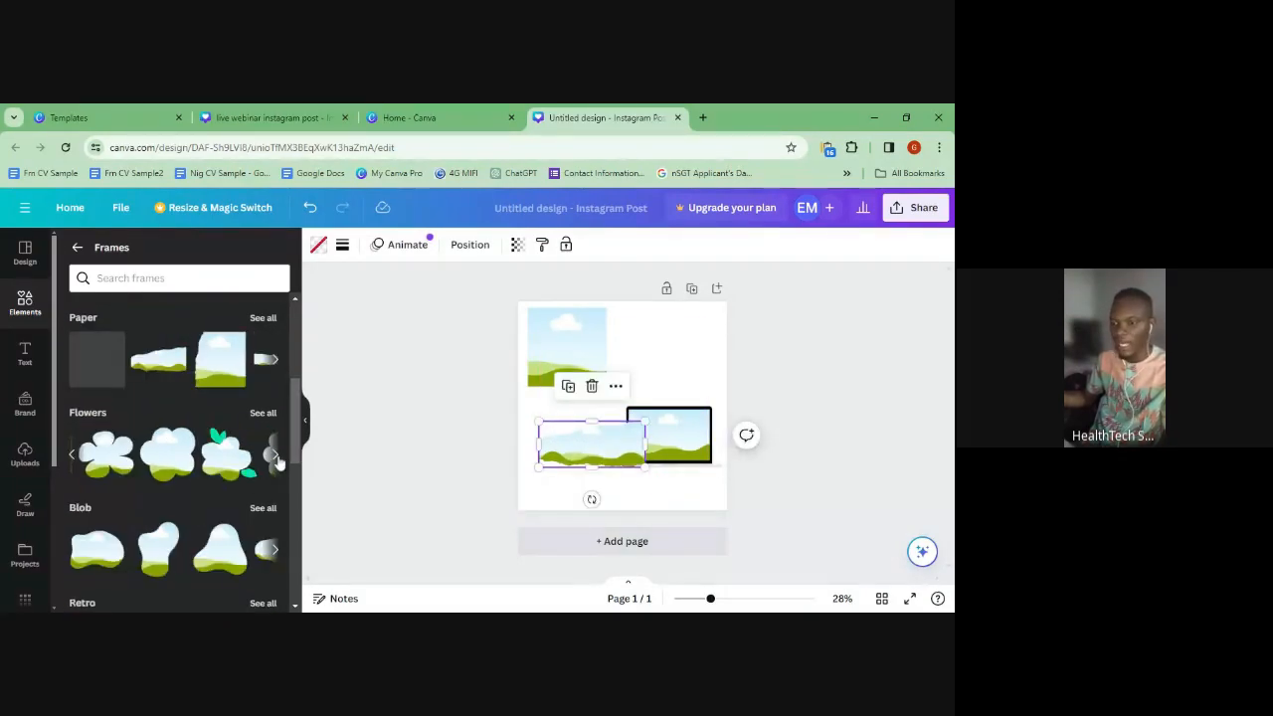
click(277, 457)
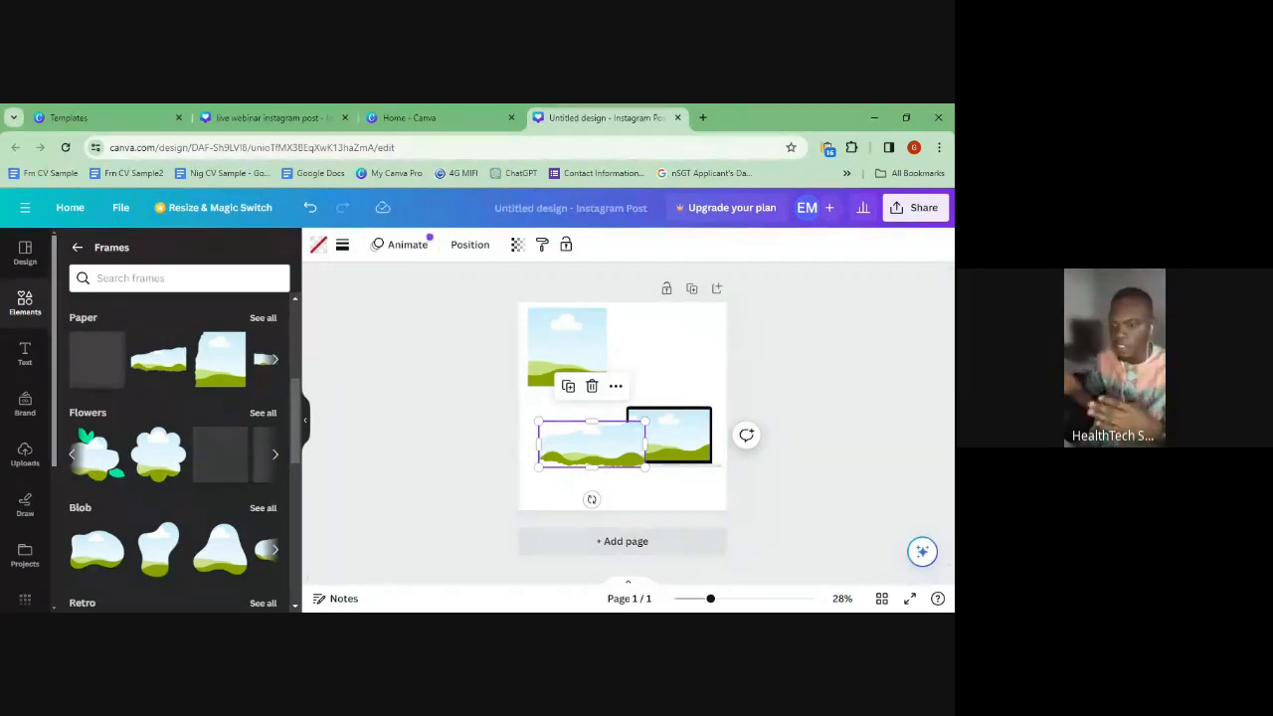
- Select every element on the page with Ctrl+A and delete them all
scroll(154, 550, up, 1)
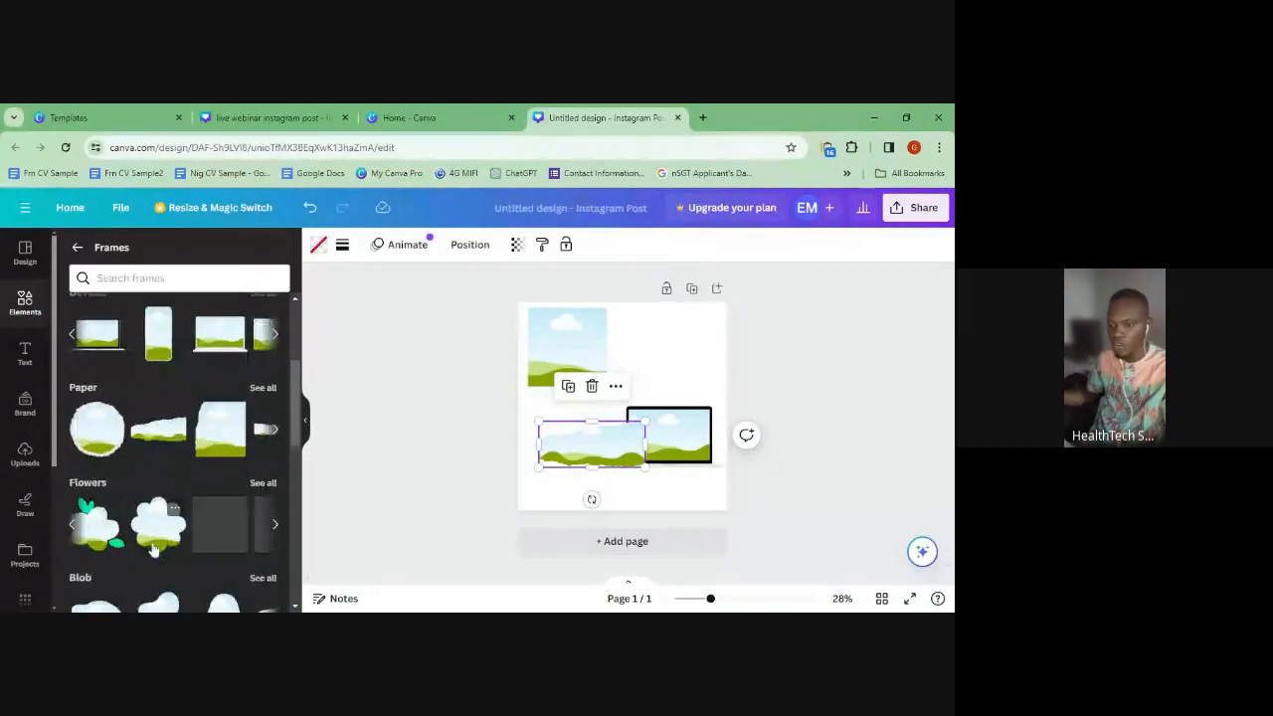
scroll(159, 517, down, 1)
scroll(256, 592, down, 2)
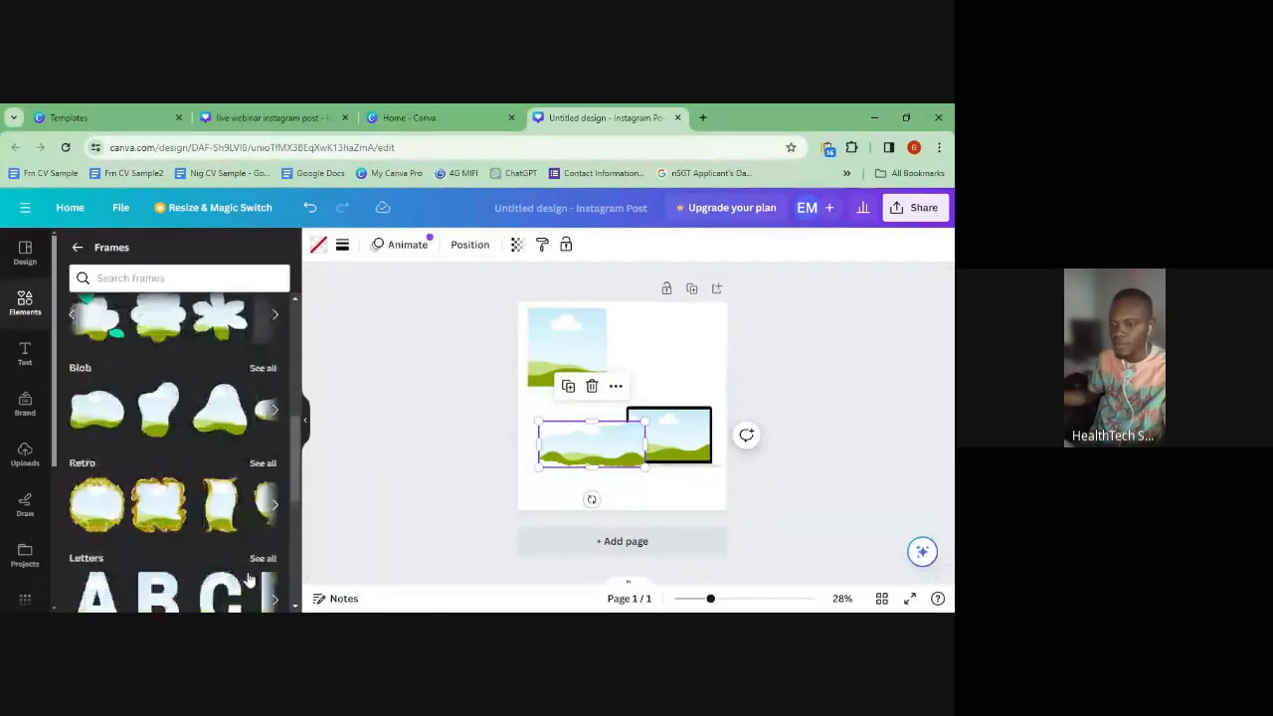
scroll(228, 547, down, 2)
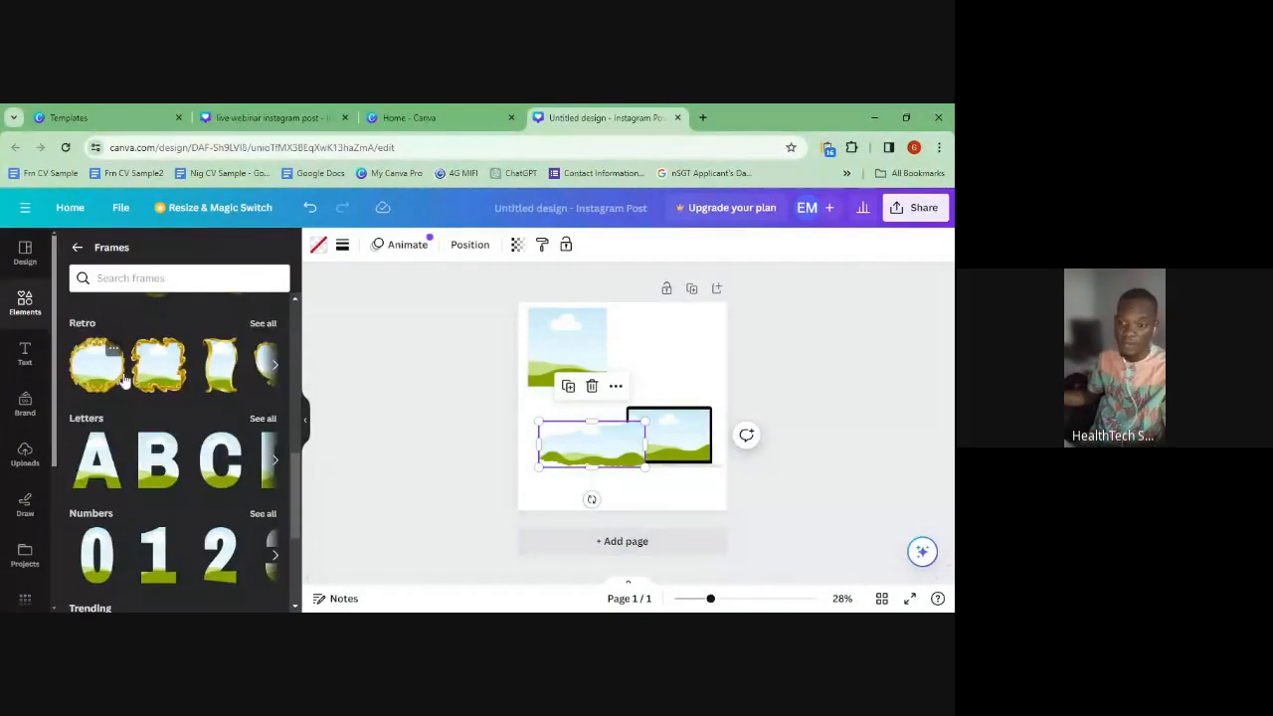
scroll(115, 457, down, 2)
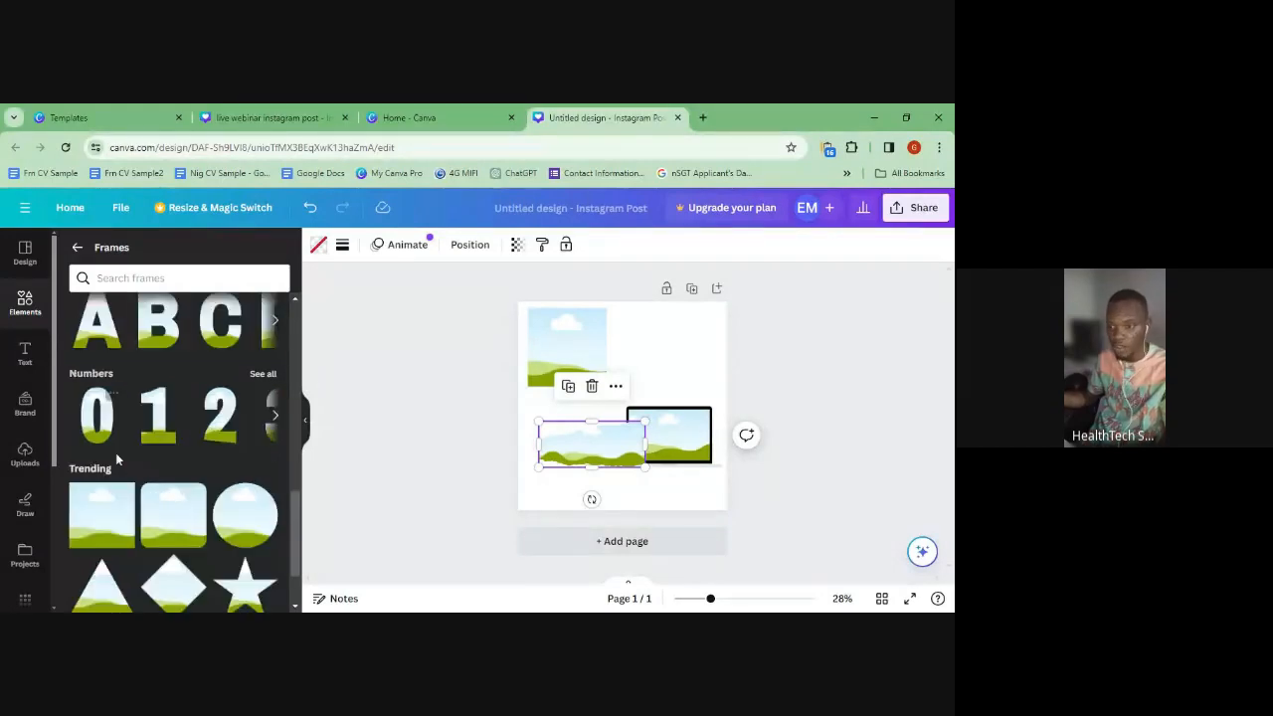
scroll(115, 453, down, 1)
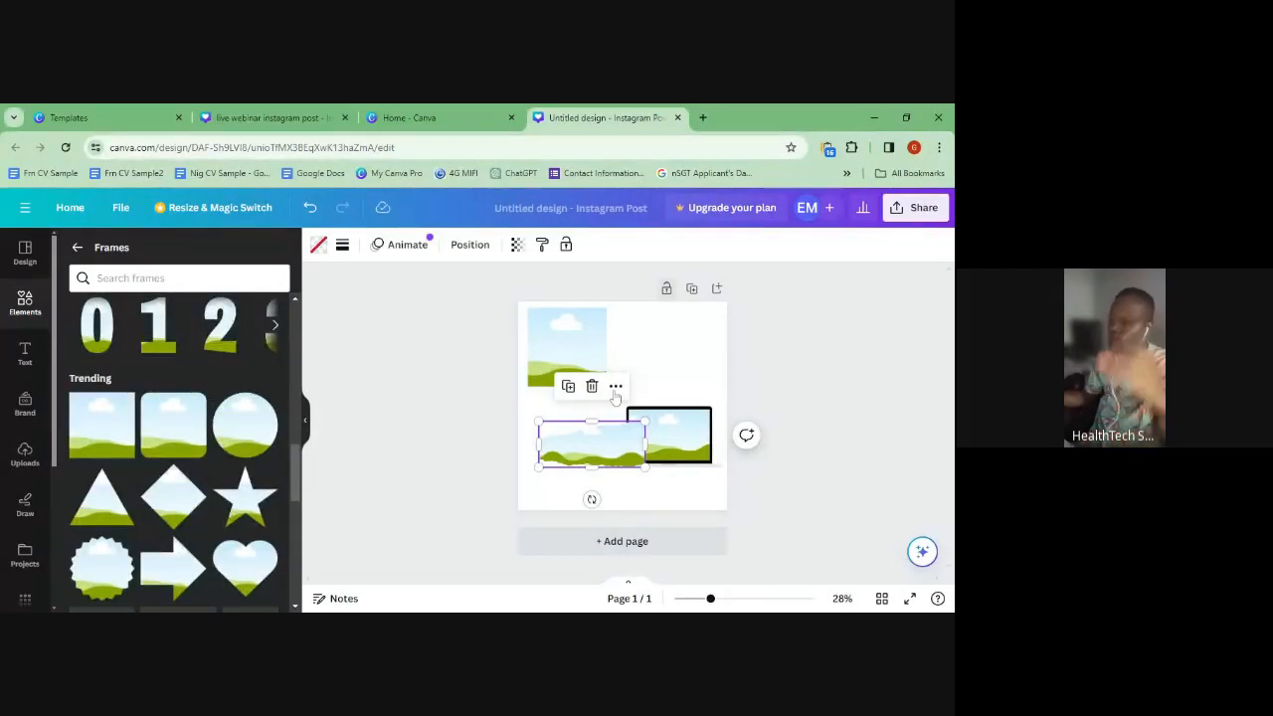
key(ctrl+a)
key(Delete)
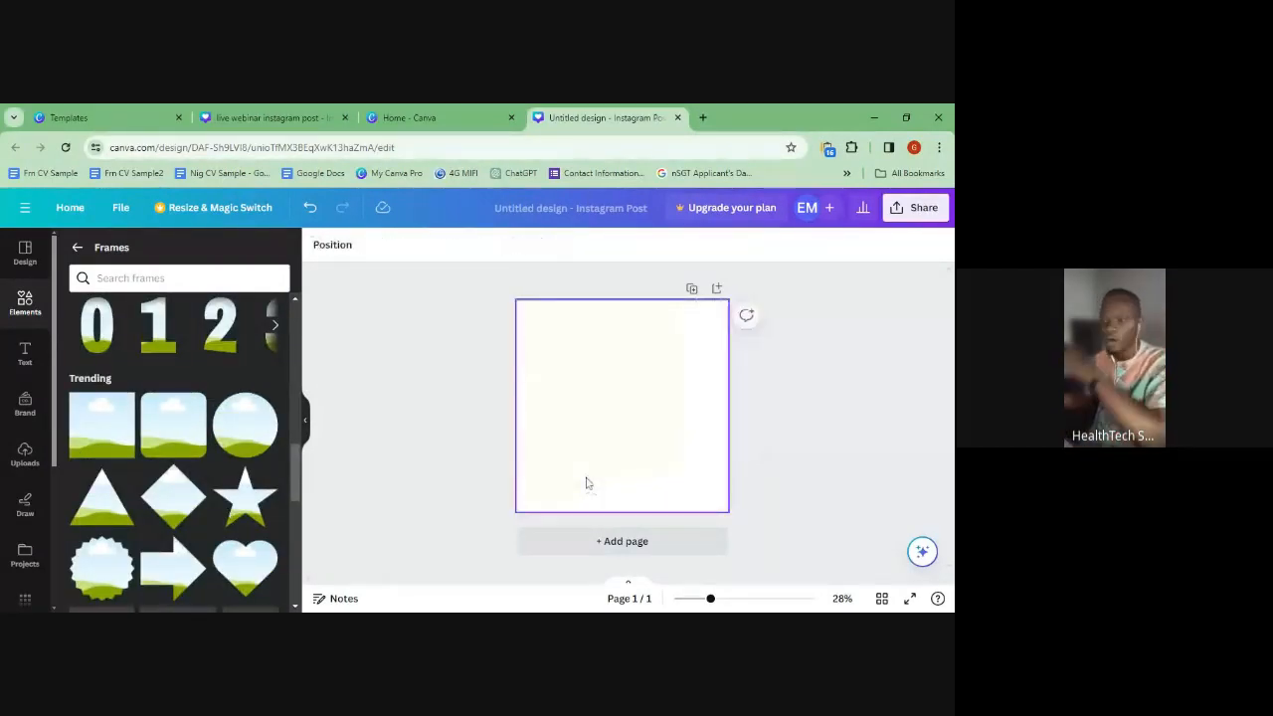
- Add a heading from the Text panel, keeping its default 'Add a heading' placeholder text
click(25, 353)
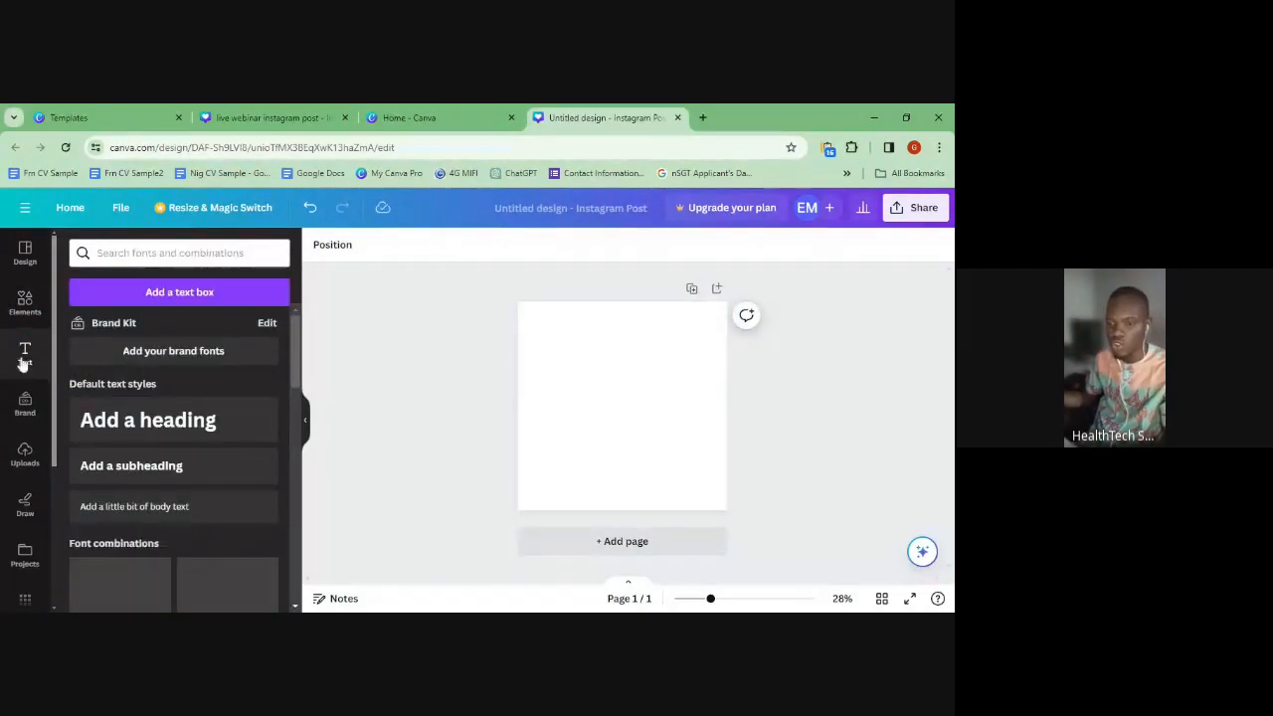
click(158, 441)
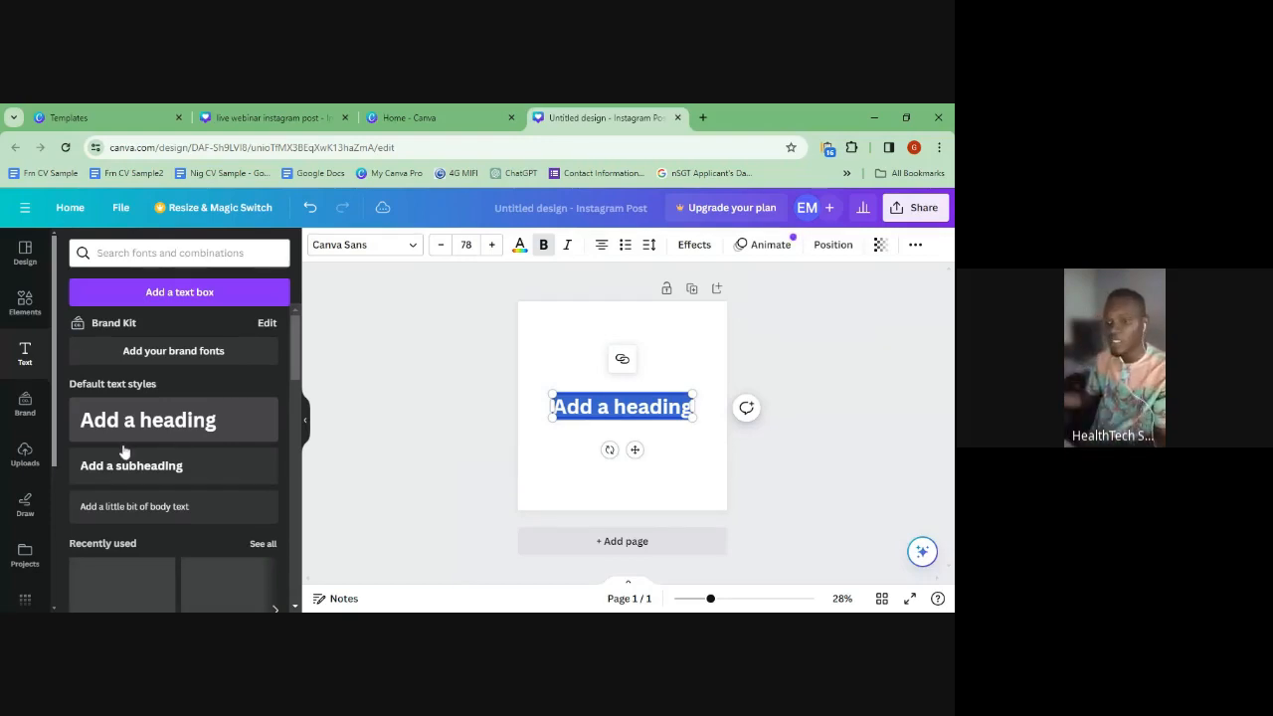
key(BackSpace)
key(ctrl+z)
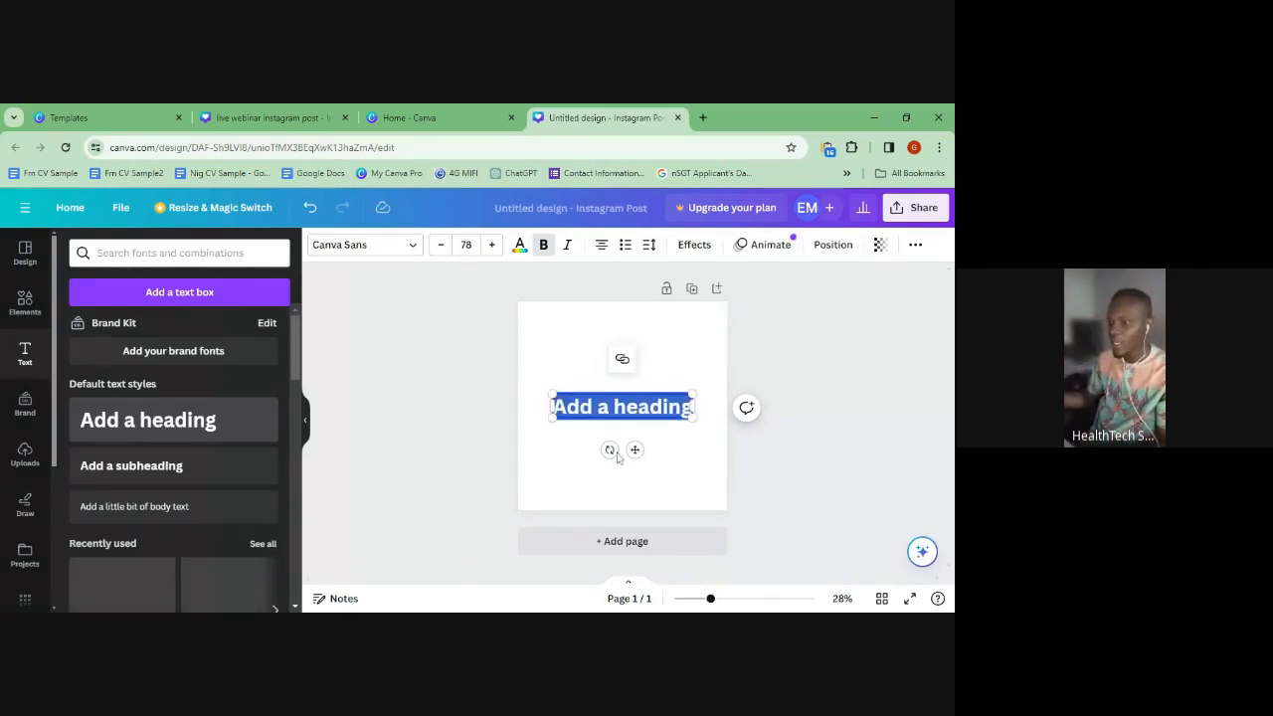
click(545, 472)
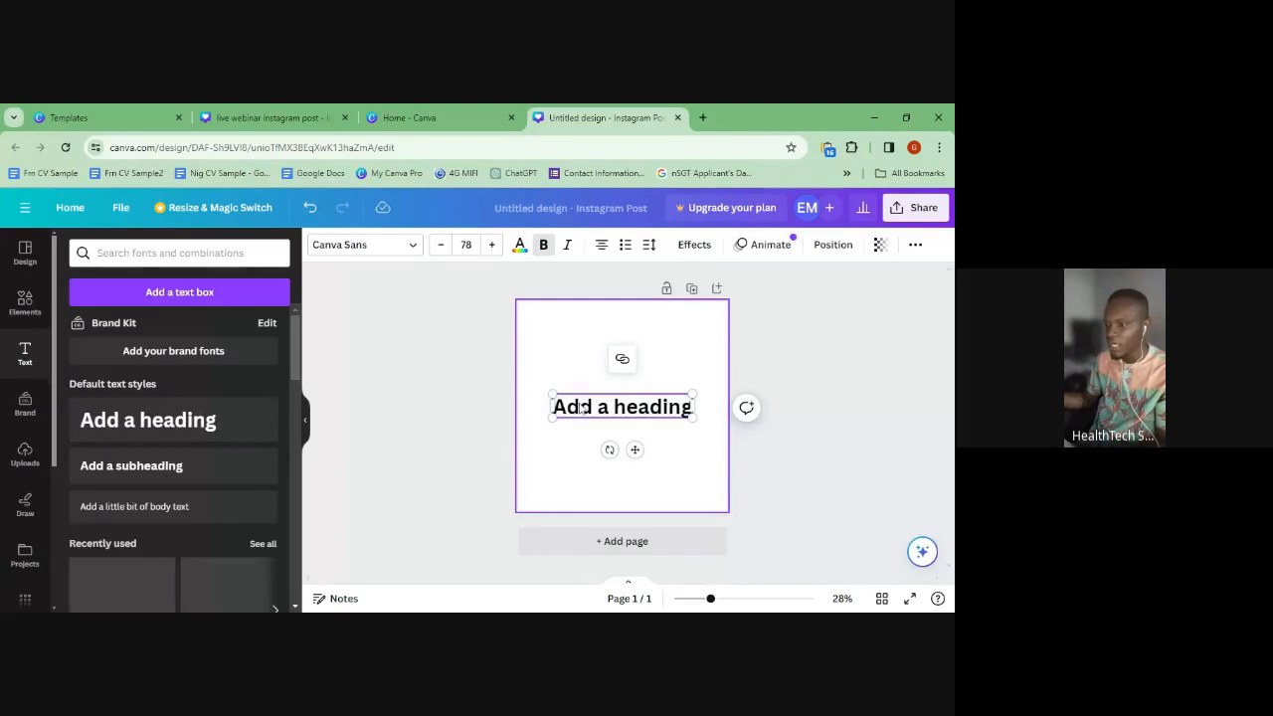
click(644, 400)
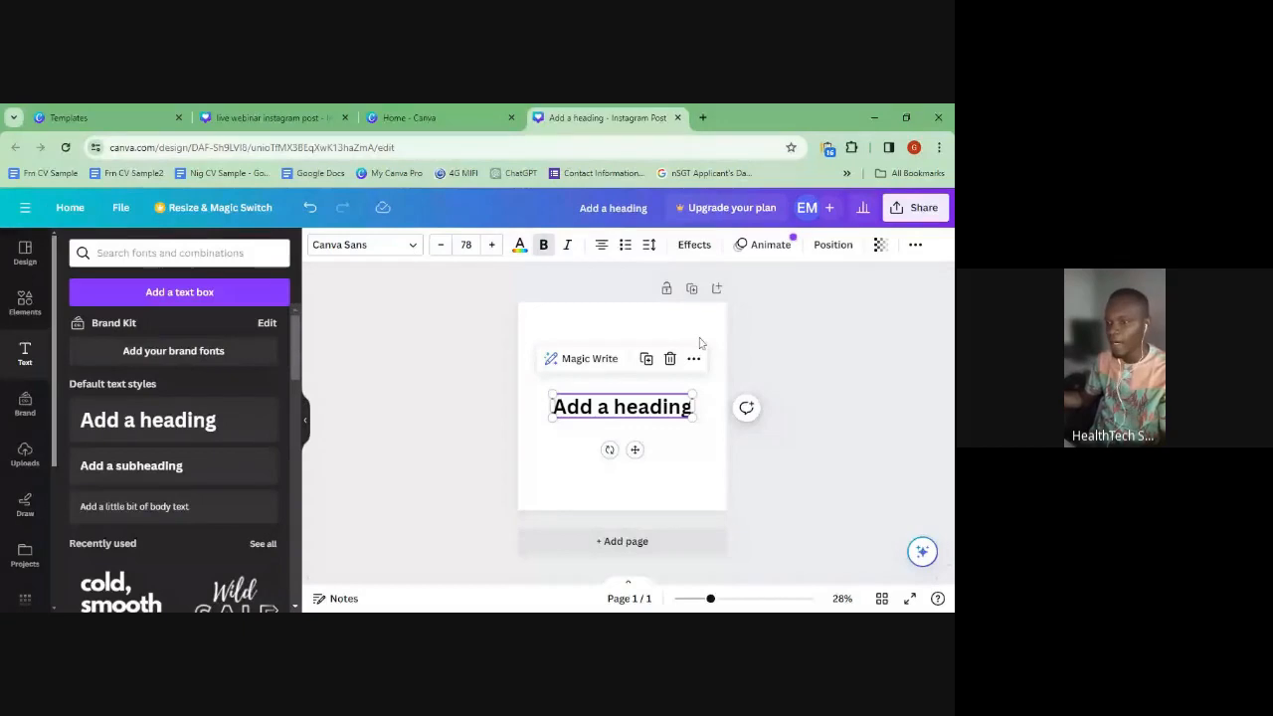
click(566, 469)
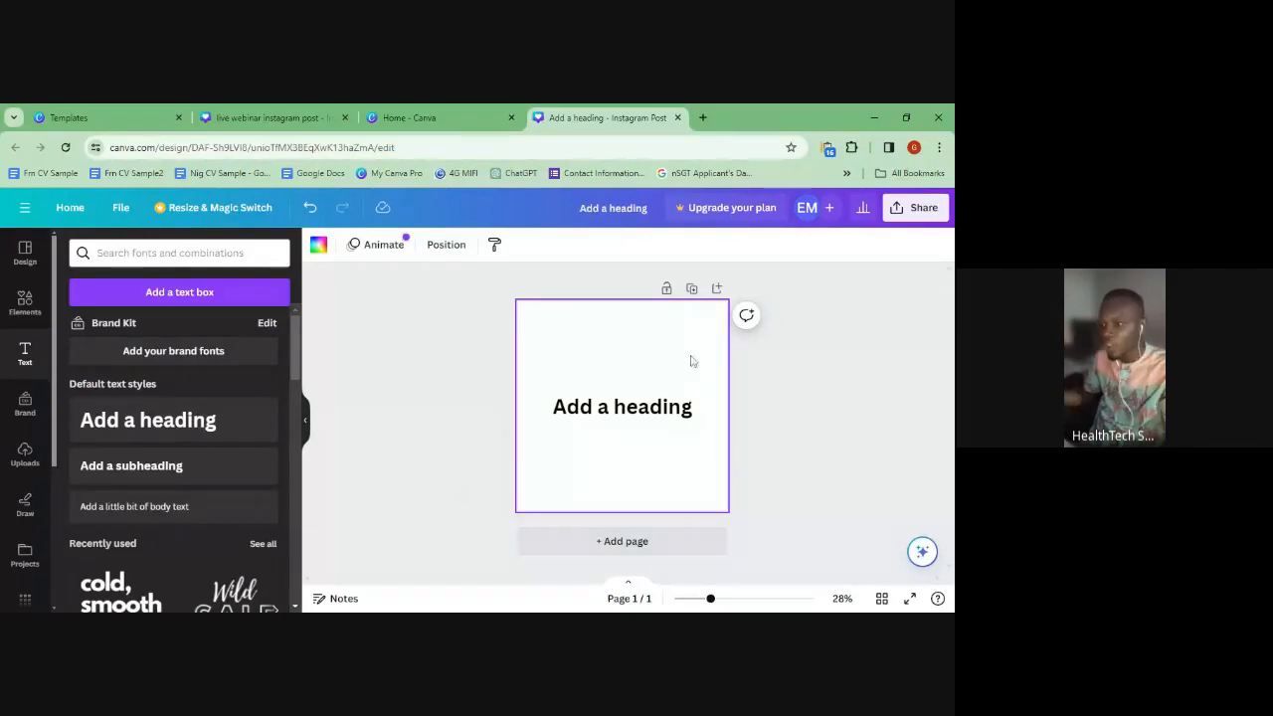
- Try a black page background, revert to white, and show the page's Layers list
click(318, 244)
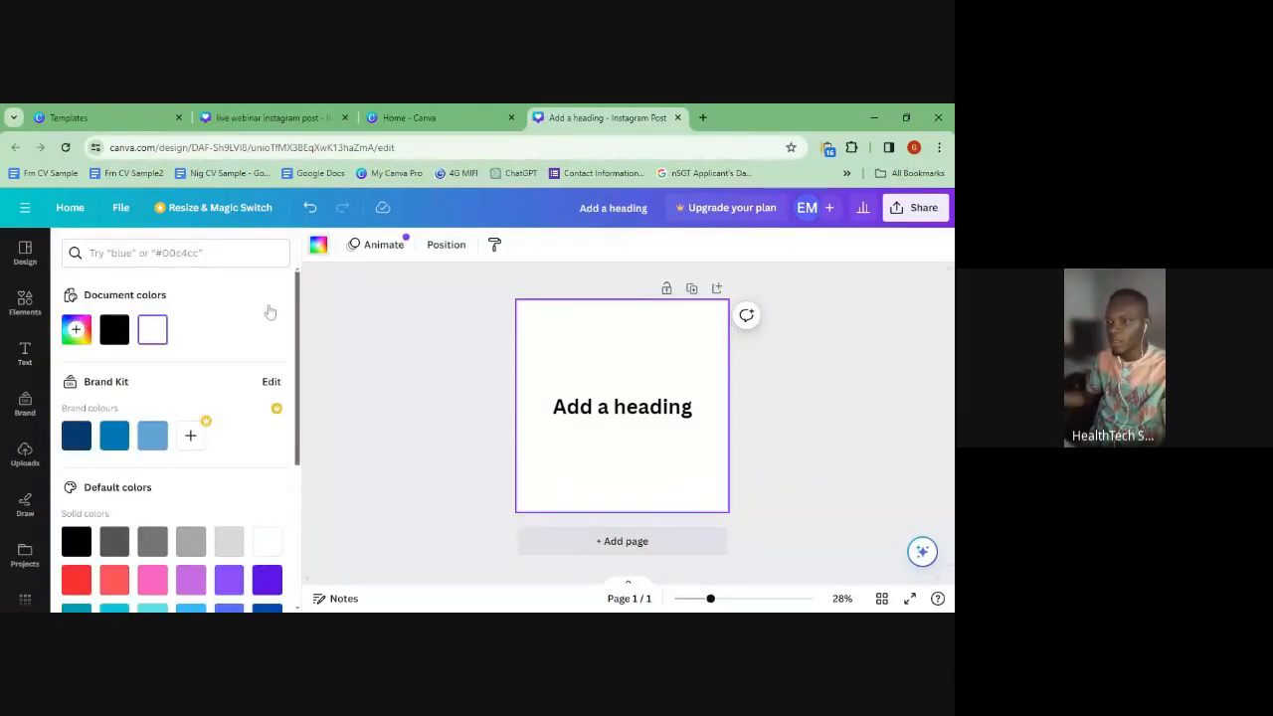
click(114, 330)
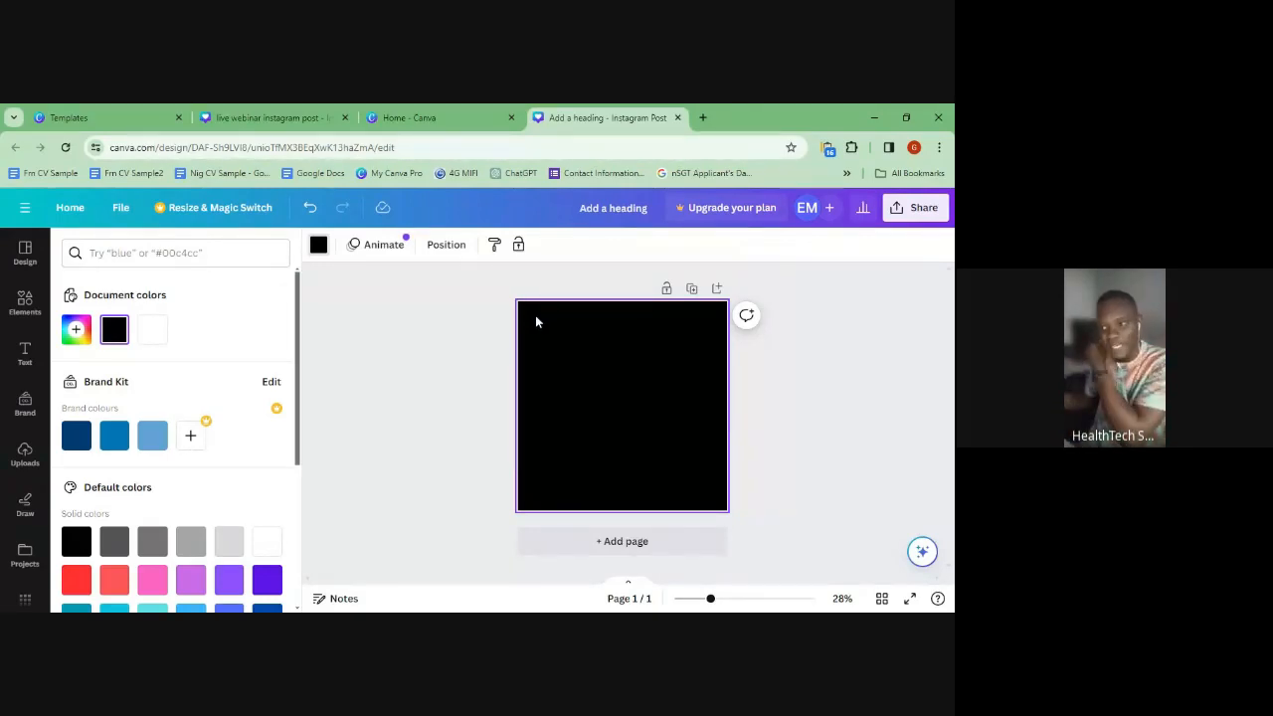
click(319, 247)
click(319, 247)
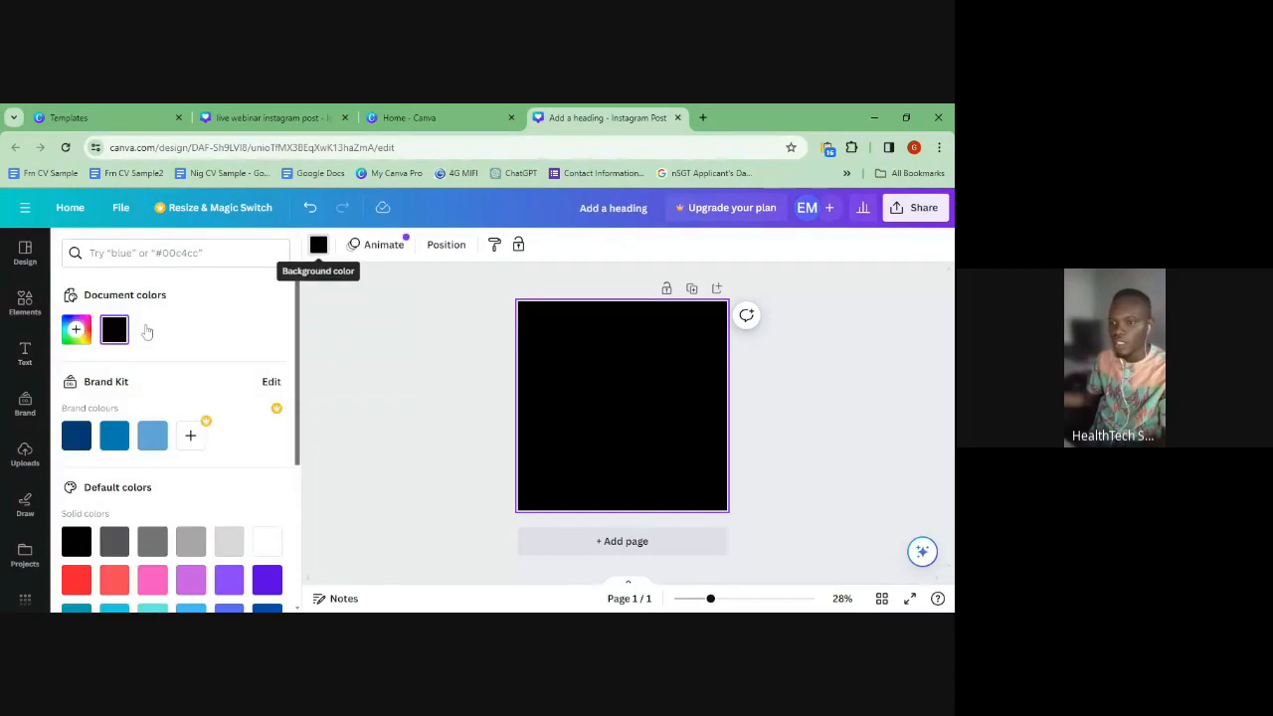
click(77, 329)
drag(112, 447, 75, 397)
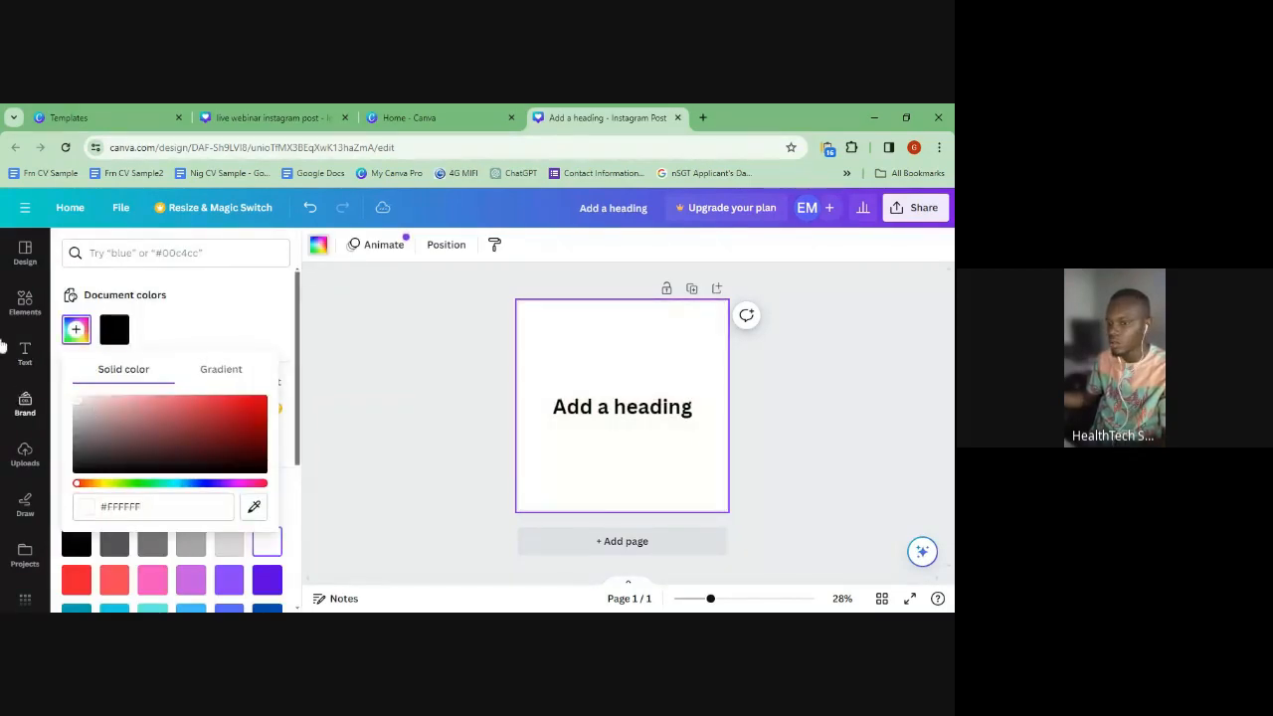
click(582, 346)
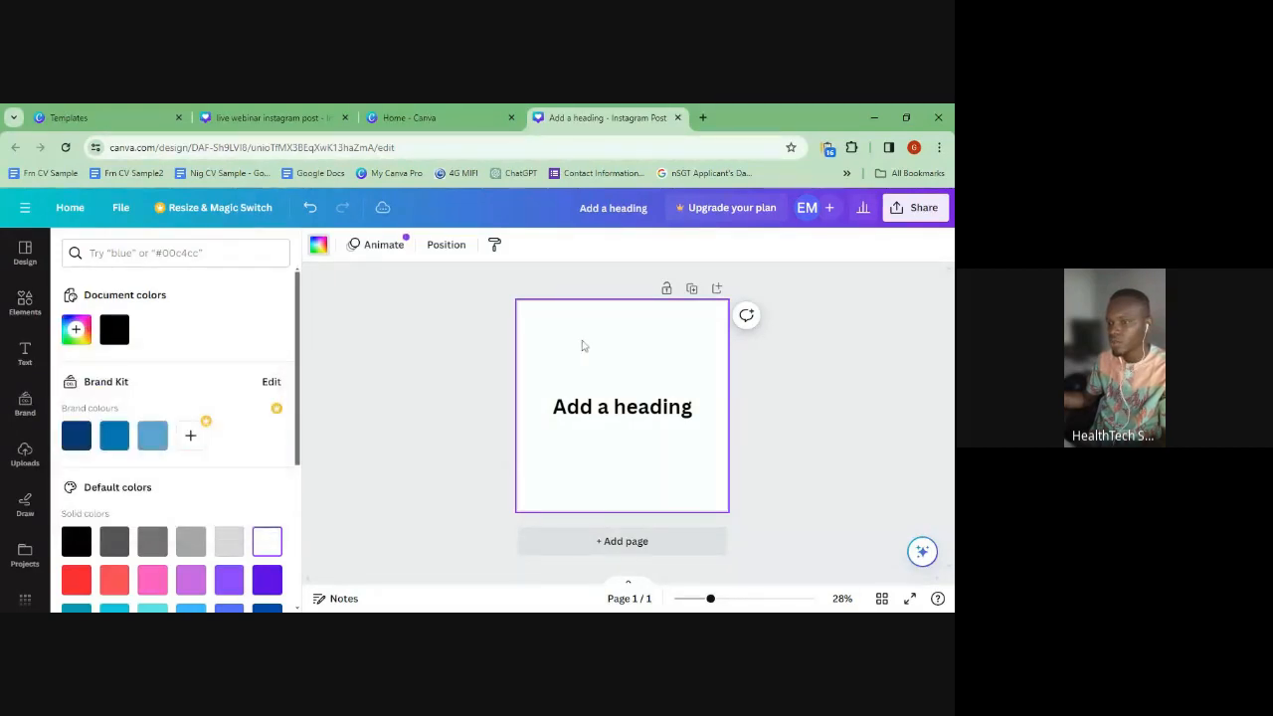
click(383, 244)
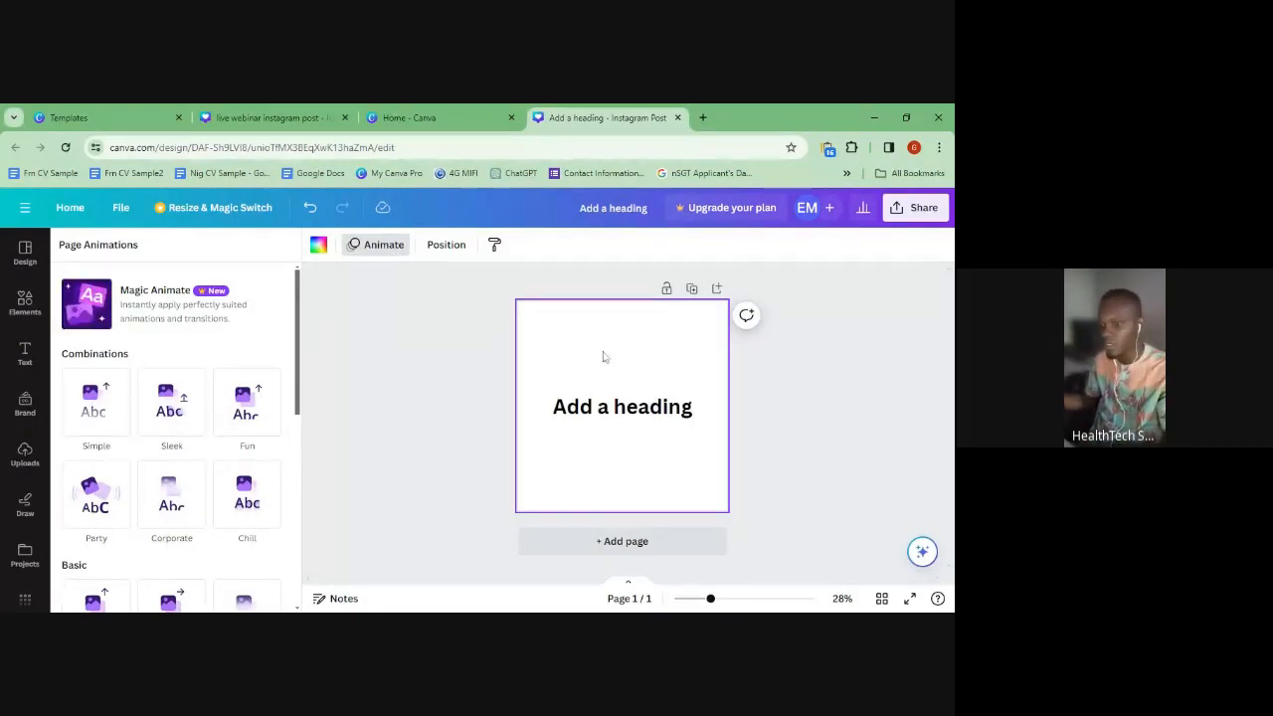
click(445, 244)
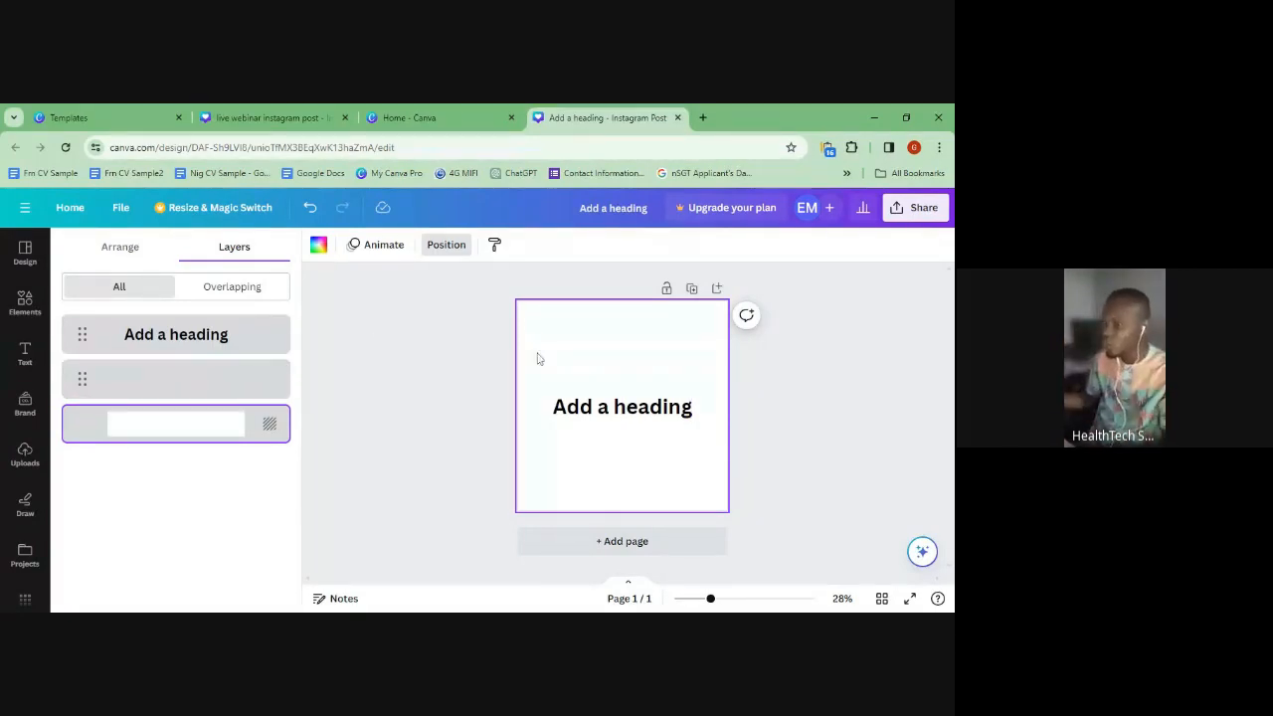
- Select the heading and scroll through the font list, leaving it in Canva Sans
click(119, 261)
click(577, 414)
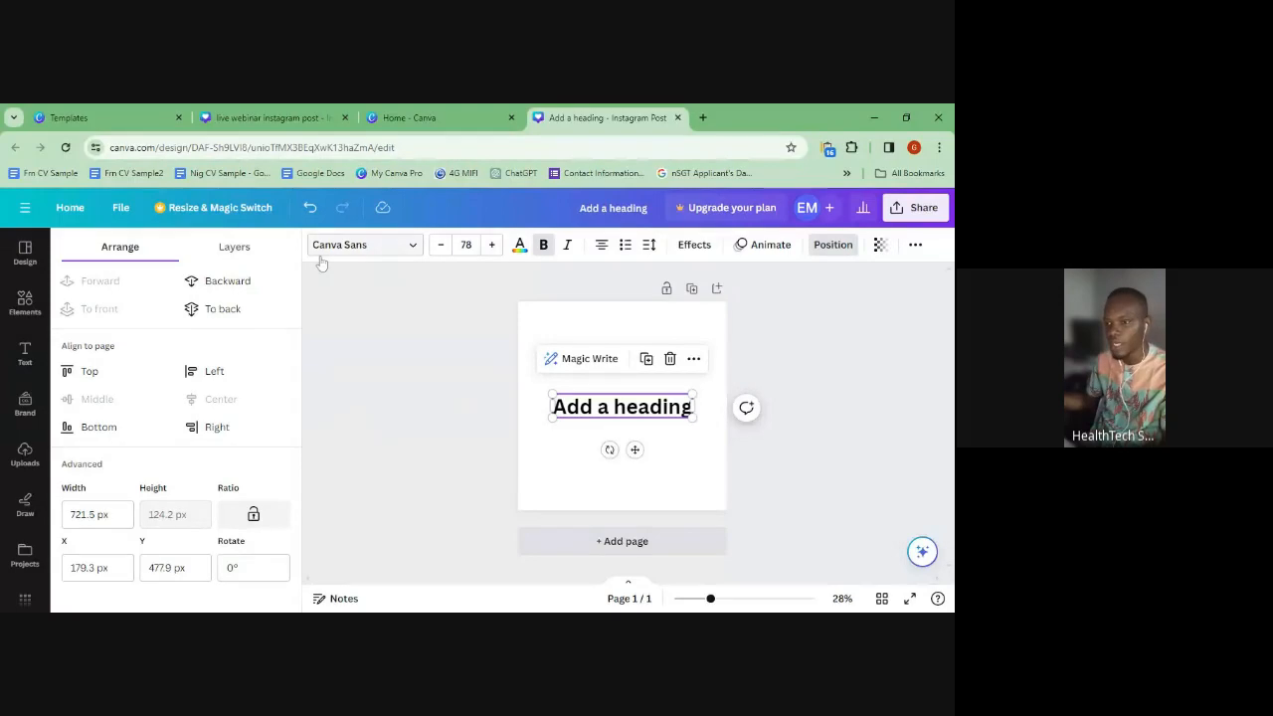
click(376, 247)
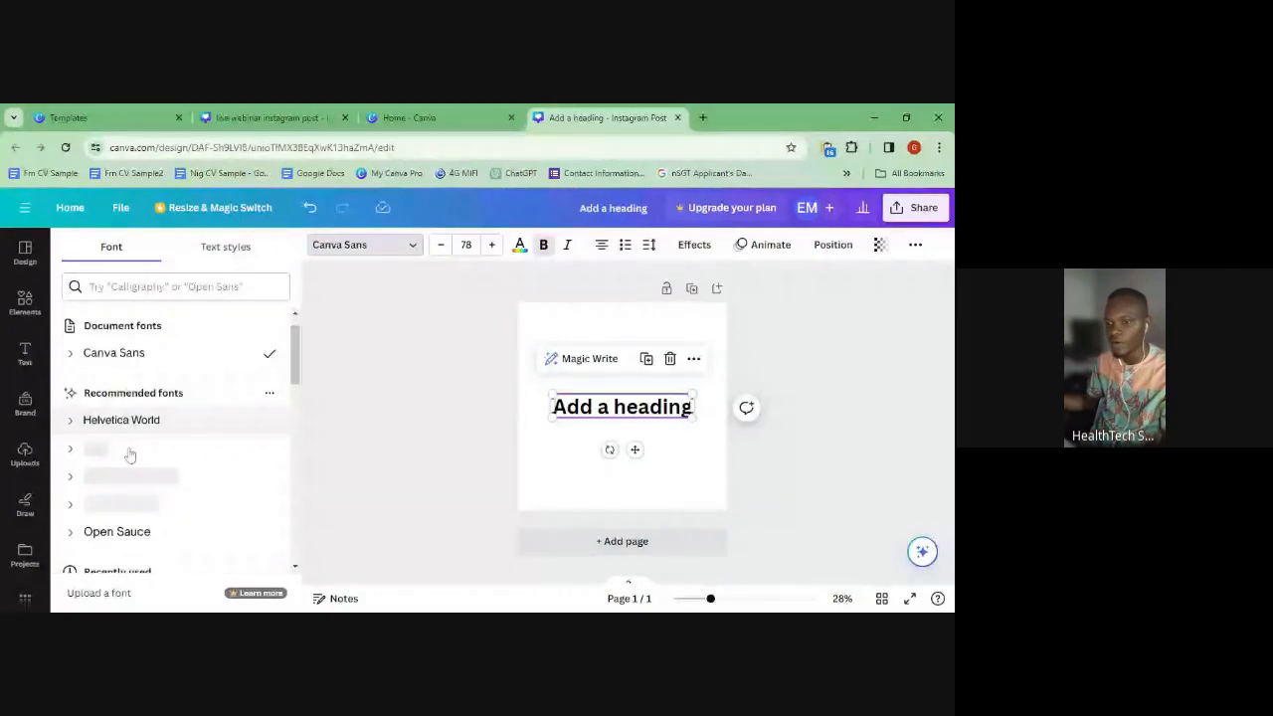
scroll(129, 454, down, 6)
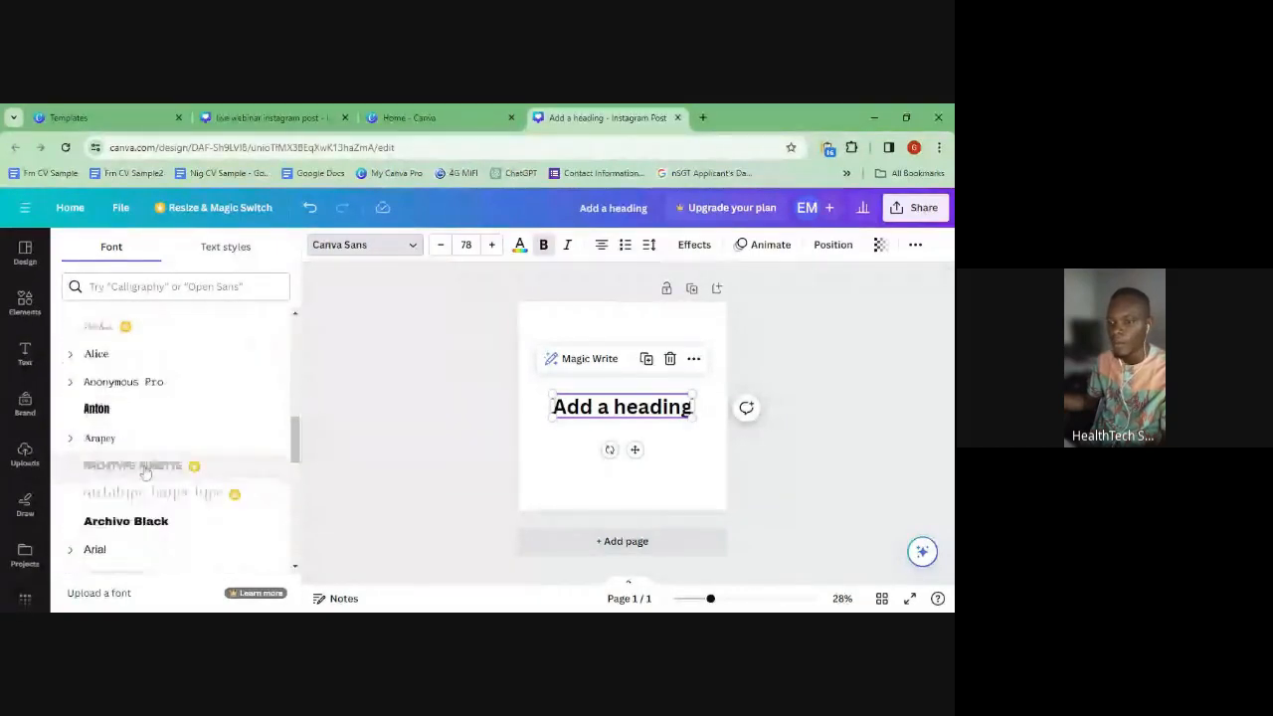
scroll(107, 378, up, 2)
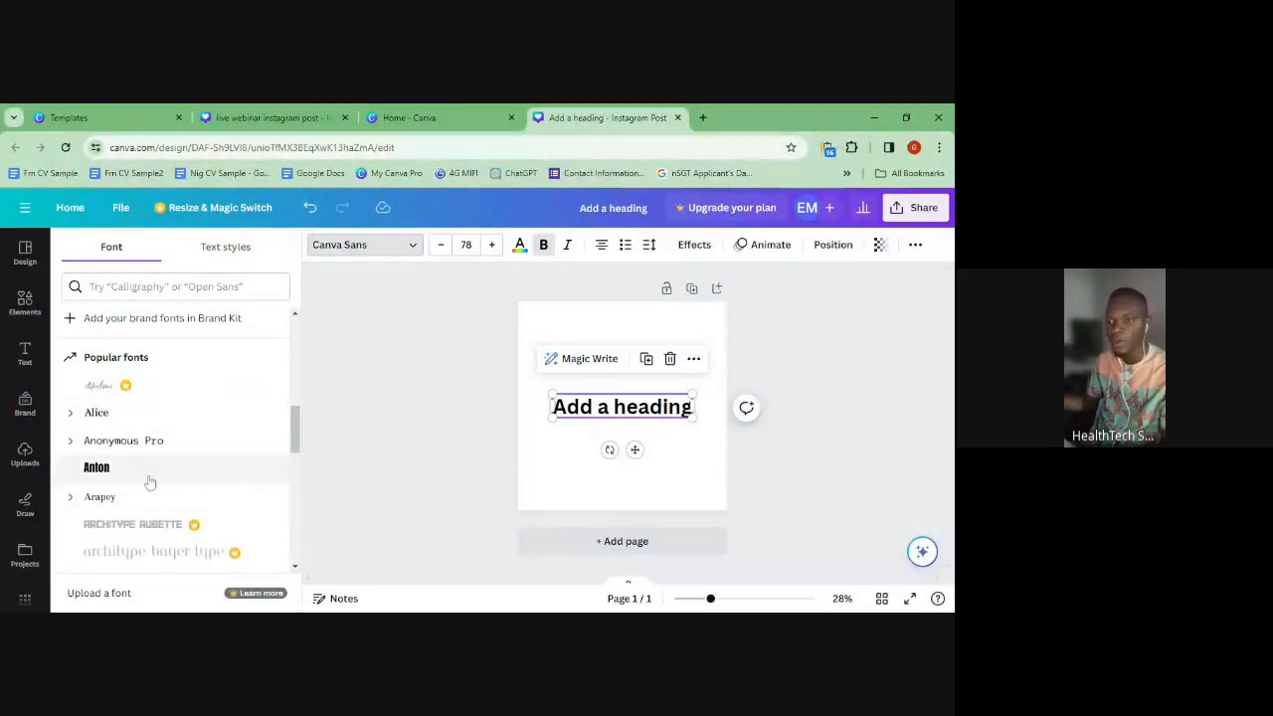
scroll(149, 480, down, 2)
scroll(150, 480, down, 3)
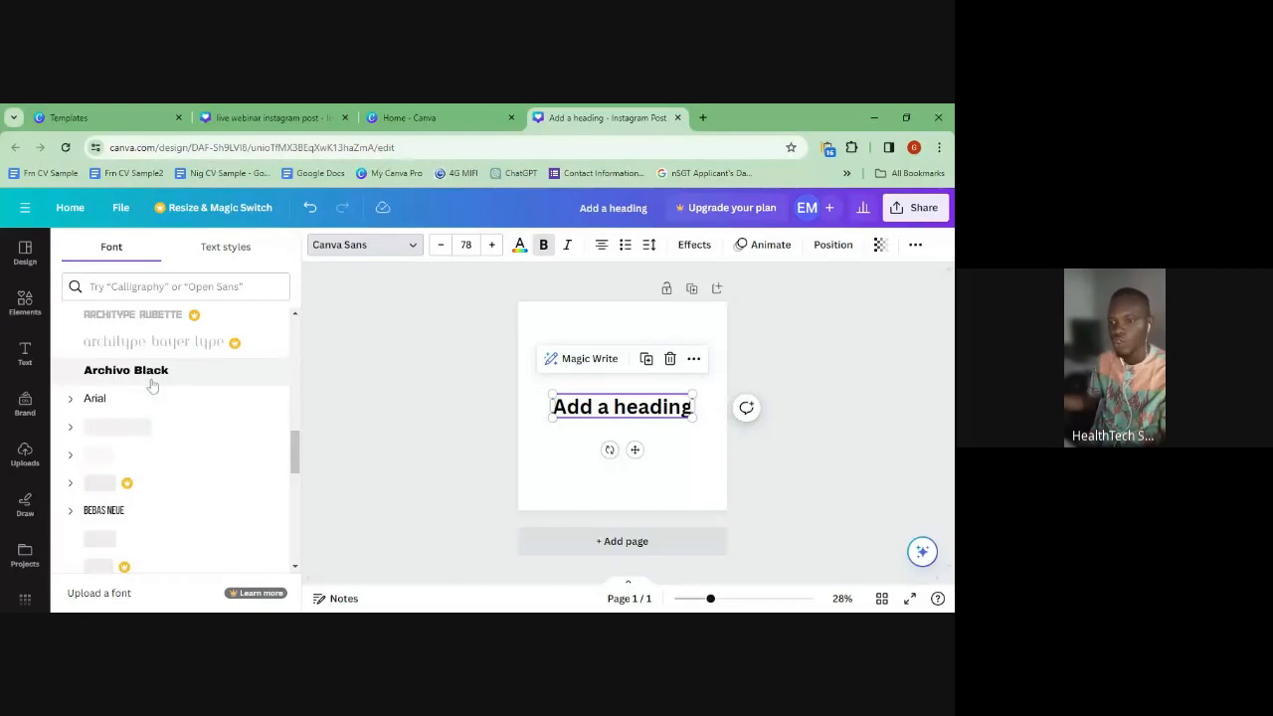
scroll(94, 483, down, 2)
scroll(99, 470, up, 3)
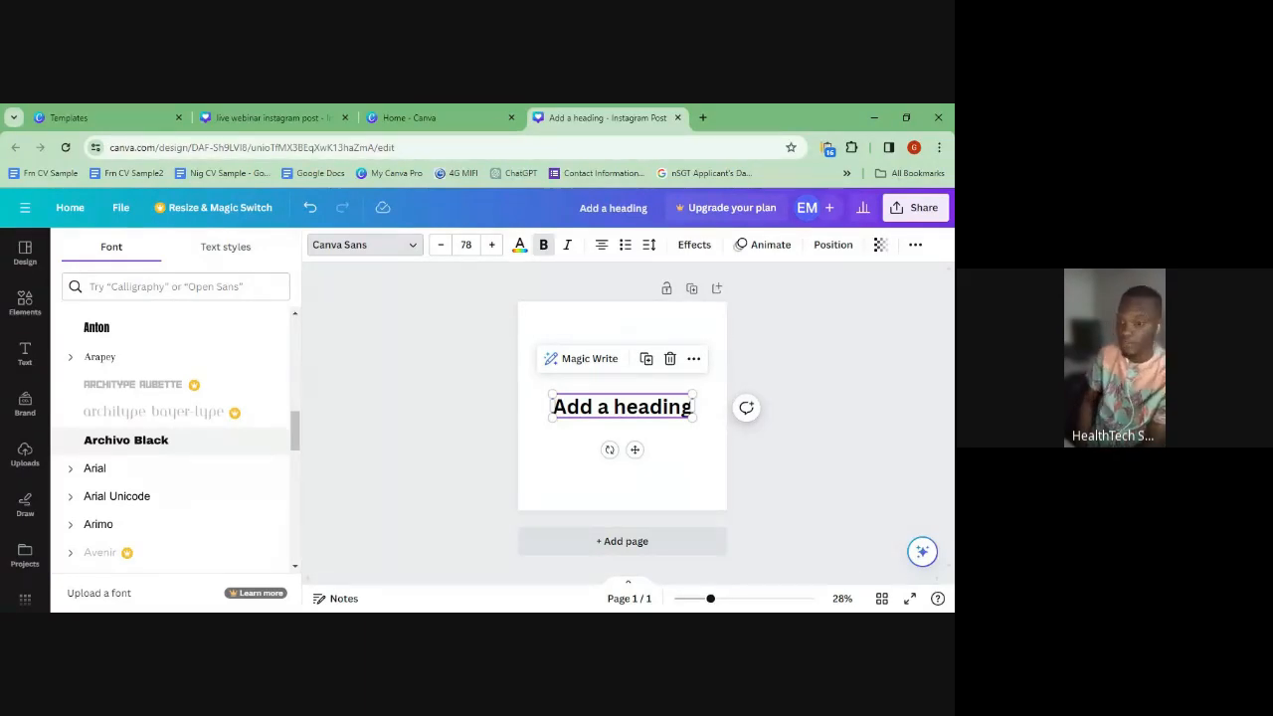
scroll(228, 374, down, 5)
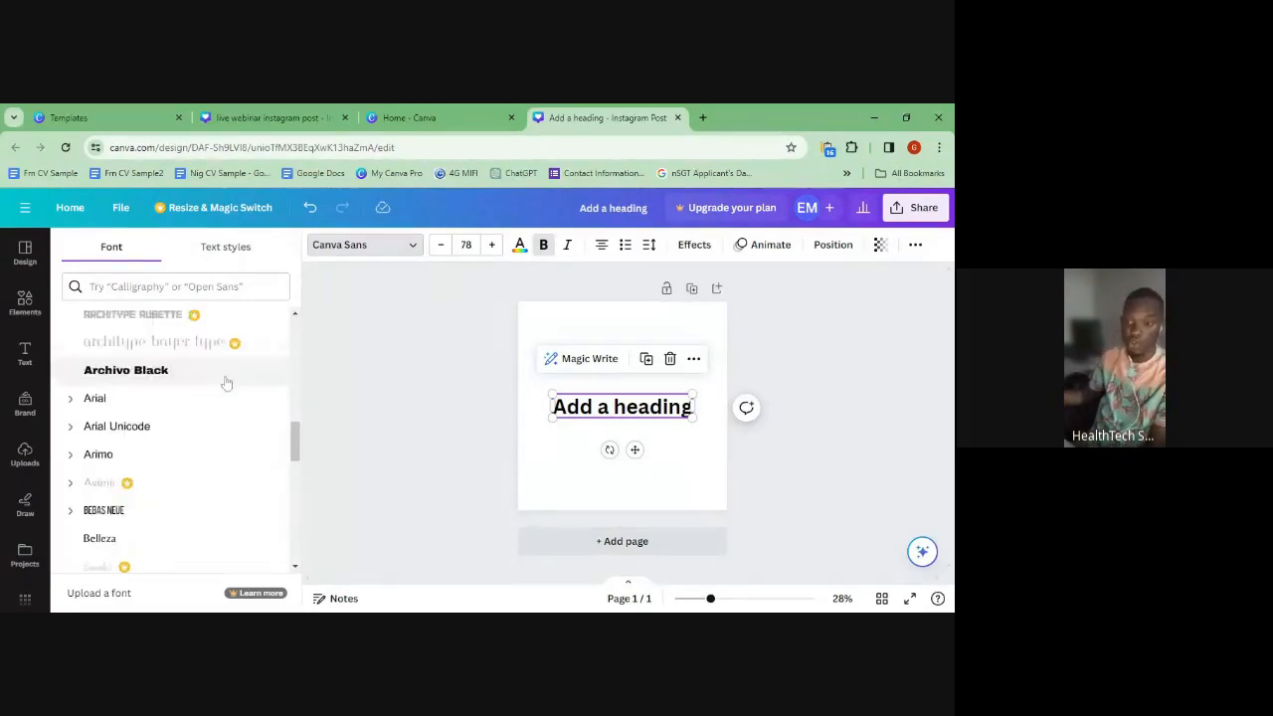
scroll(227, 392, down, 5)
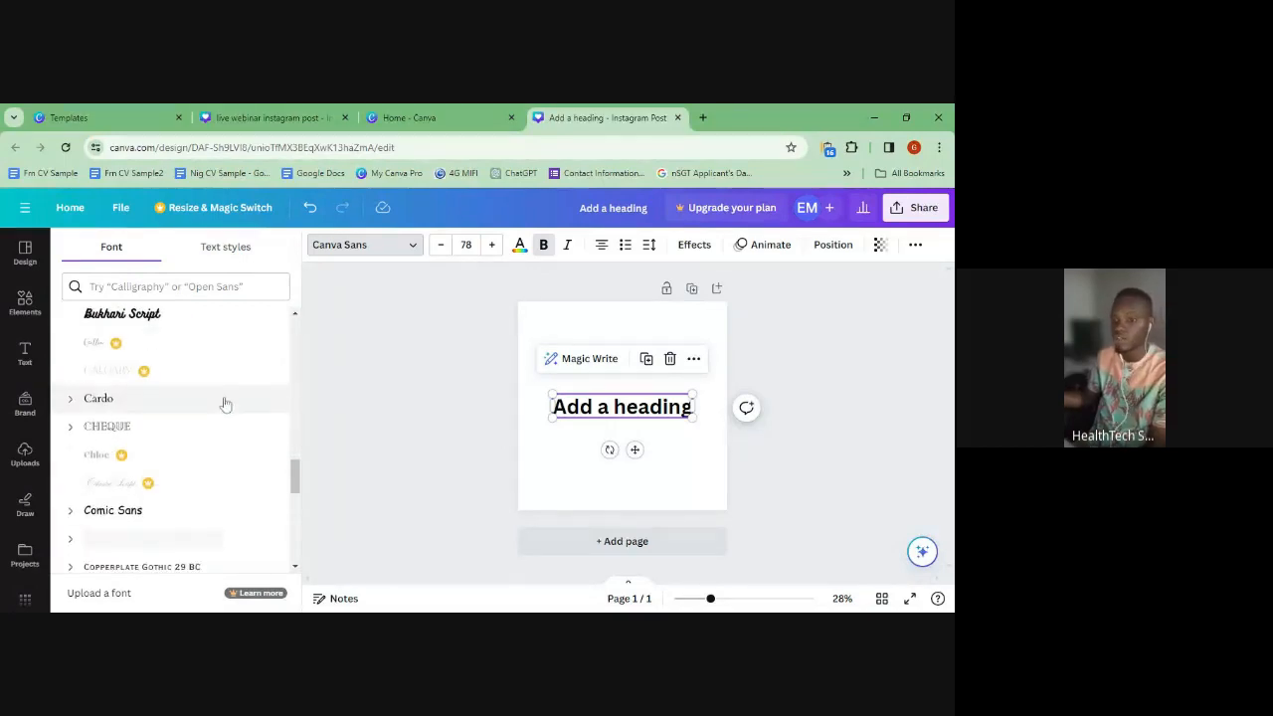
scroll(224, 408, down, 1)
scroll(224, 406, up, 5)
scroll(221, 362, up, 1)
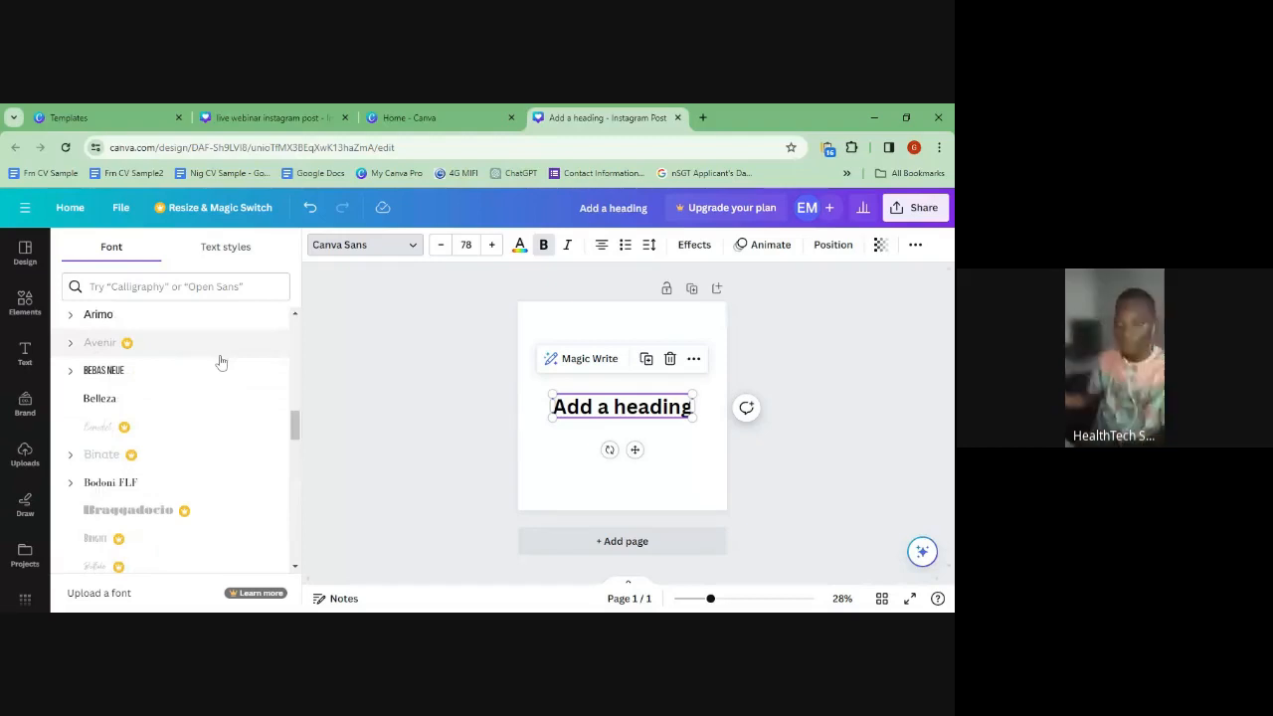
double_click(678, 409)
- Reselect the heading and type 50 as its font size
click(584, 432)
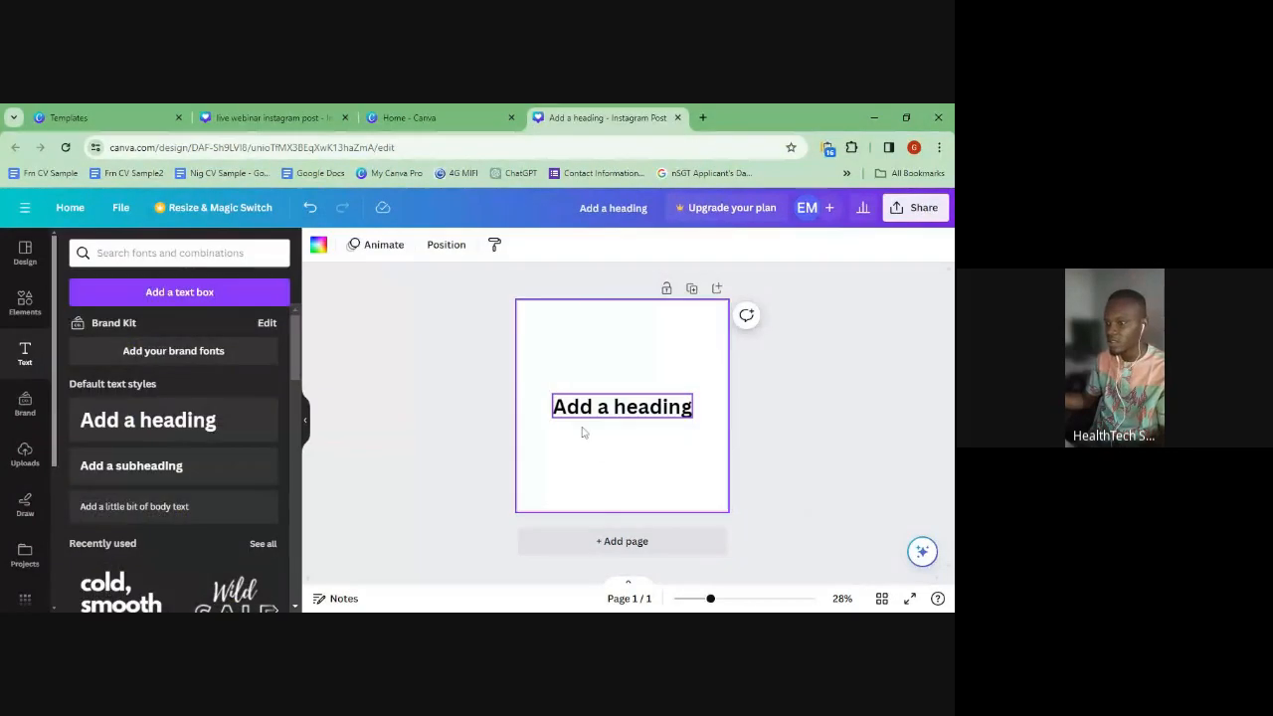
click(587, 414)
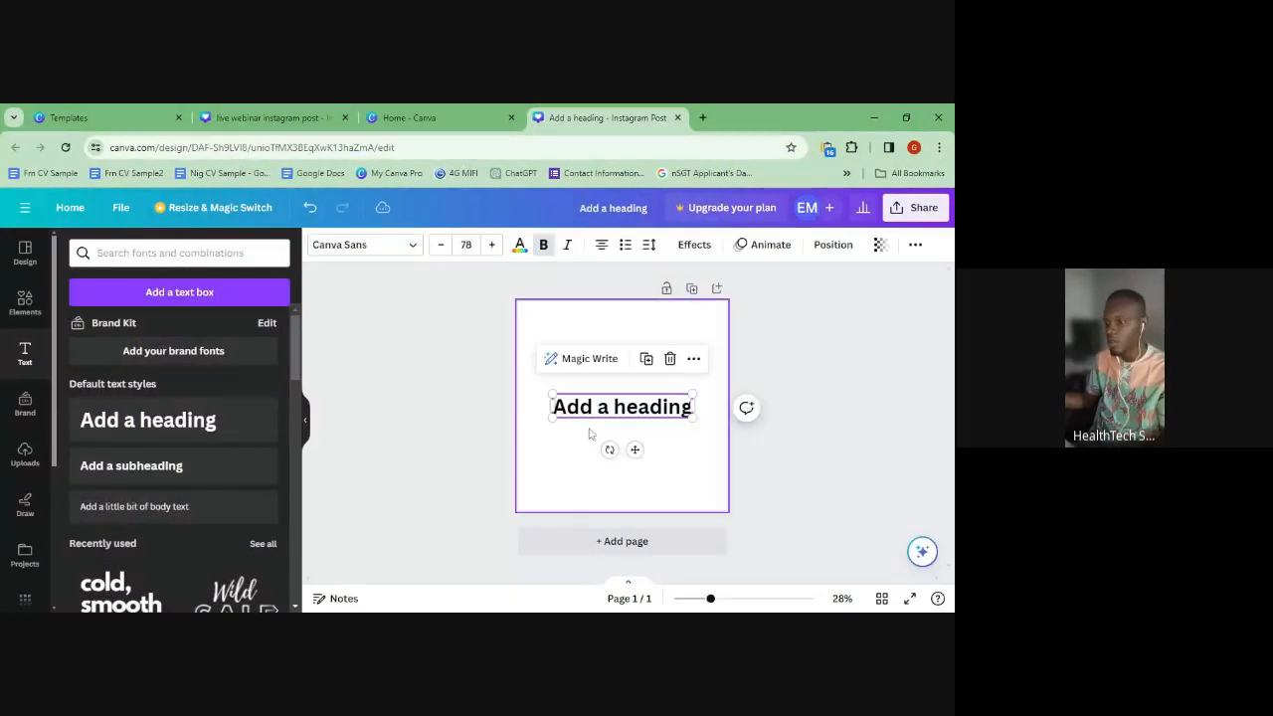
click(591, 435)
click(580, 403)
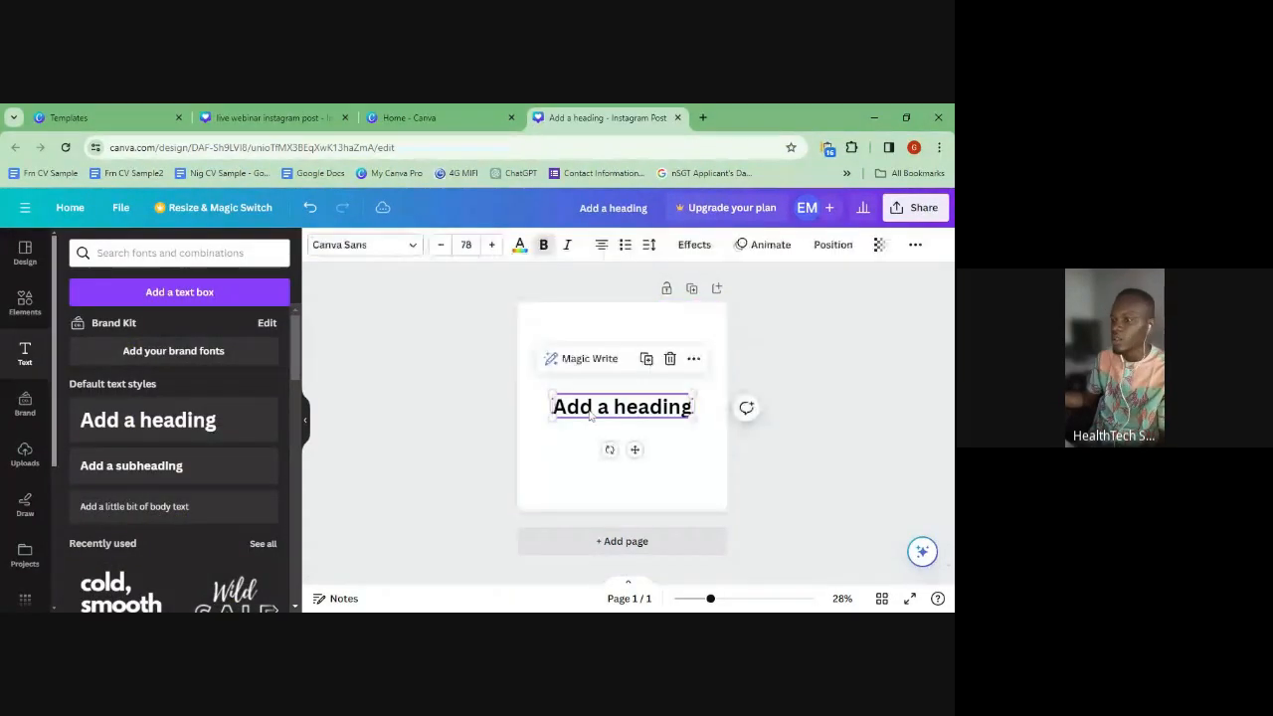
click(491, 245)
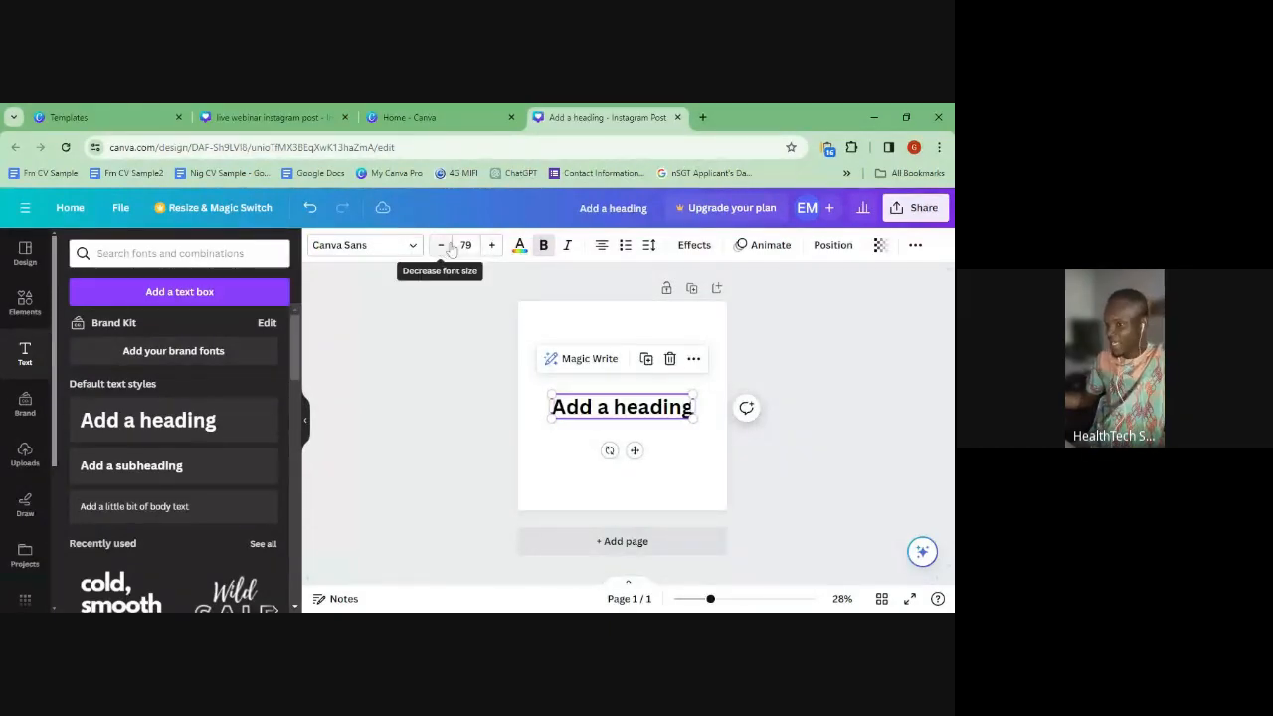
click(465, 245)
text(50)
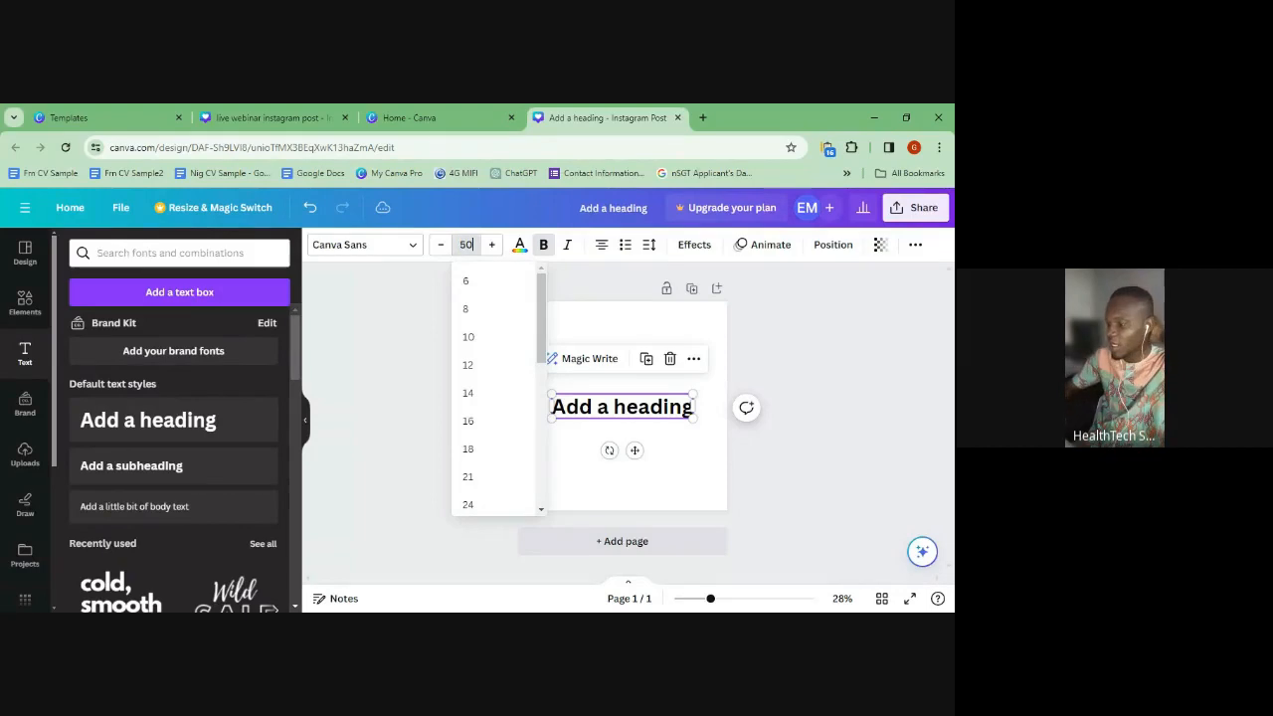
key(Return)
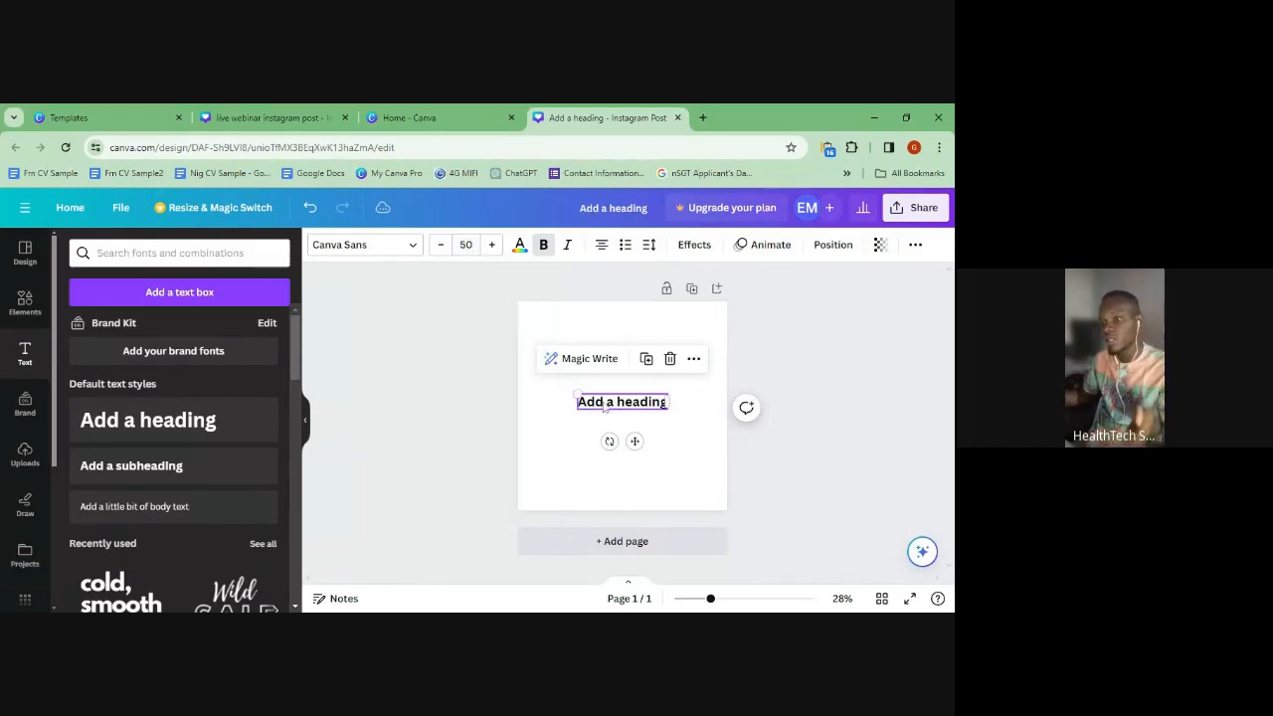
- Step the heading's font size up and down with +/− until it reads 56
click(492, 244)
click(491, 245)
click(492, 245)
click(491, 244)
click(491, 244)
click(492, 245)
click(492, 245)
click(491, 245)
click(492, 246)
click(491, 246)
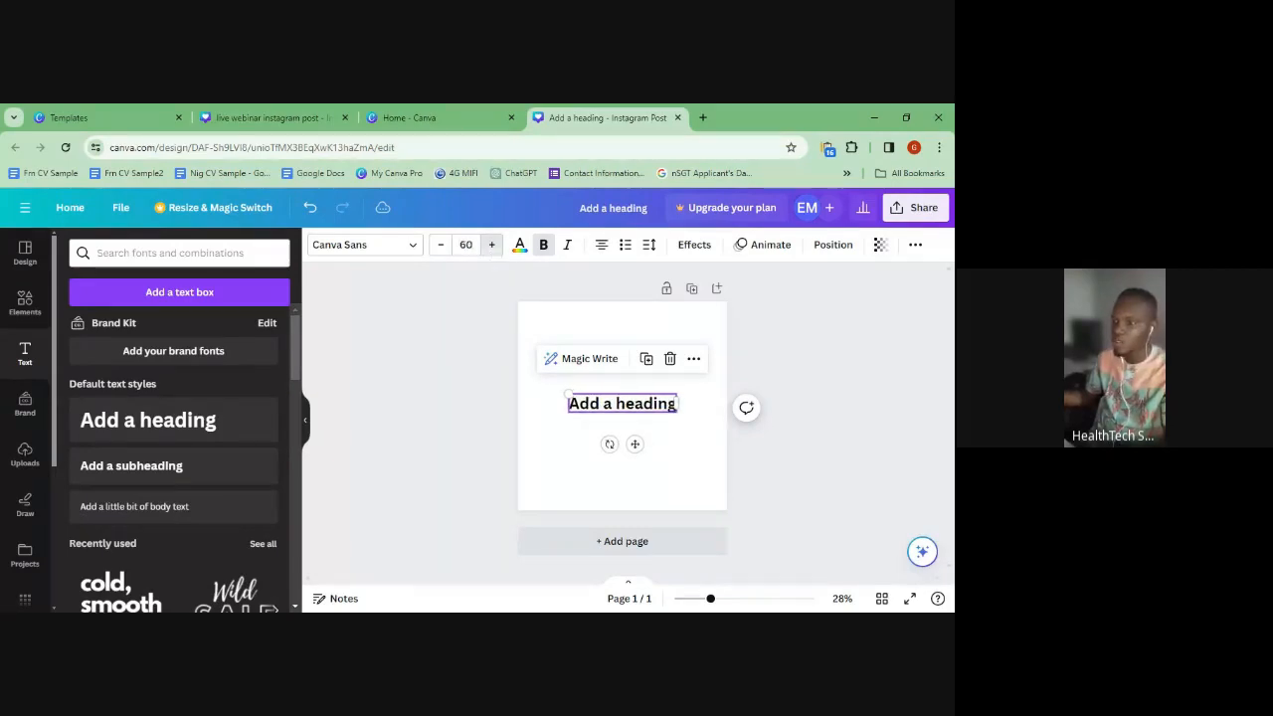
click(439, 247)
click(439, 247)
click(439, 246)
click(439, 247)
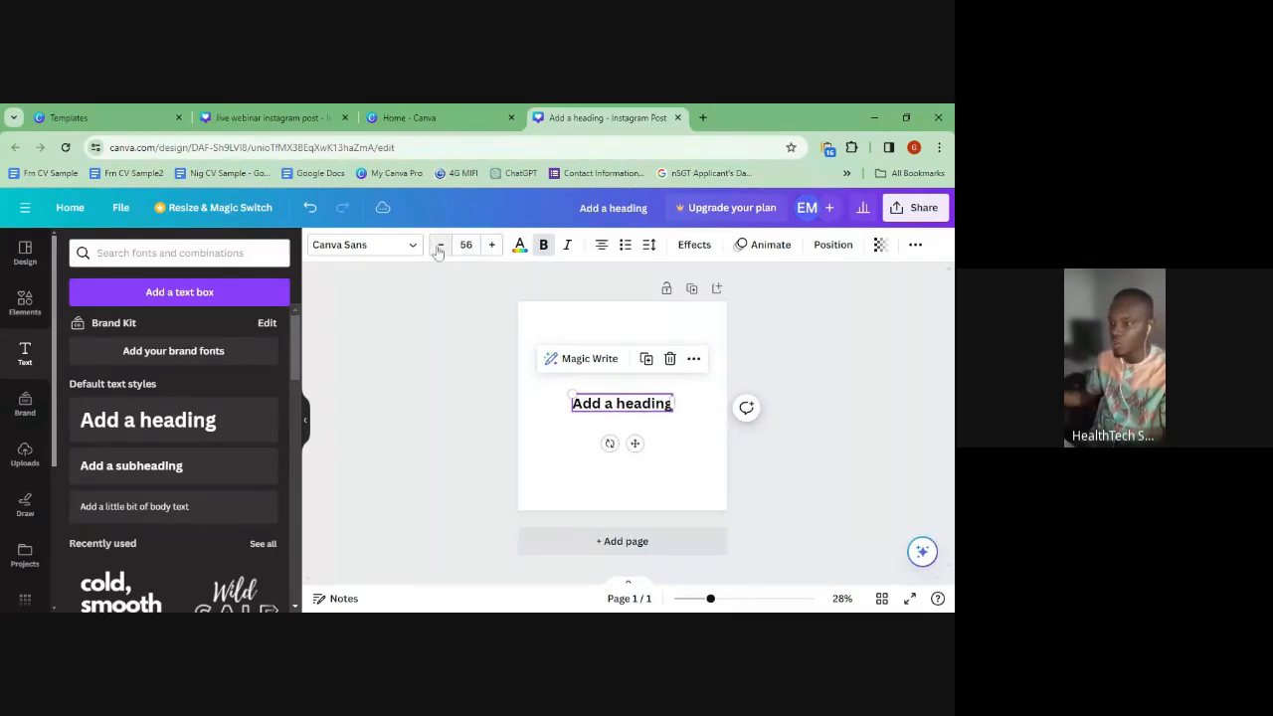
click(519, 246)
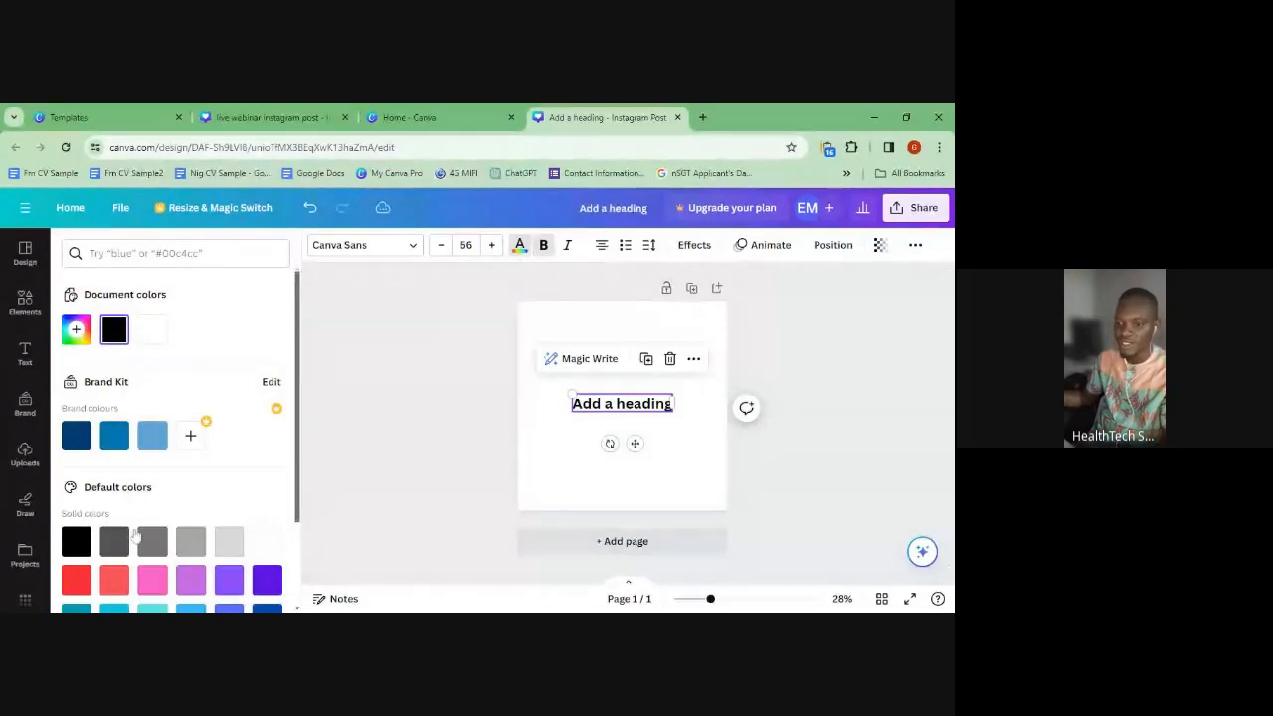
- Search 'Red' among the colours, clear the search, and toggle the heading's Bold off and back on
scroll(125, 400, down, 2)
scroll(125, 400, up, 2)
click(167, 253)
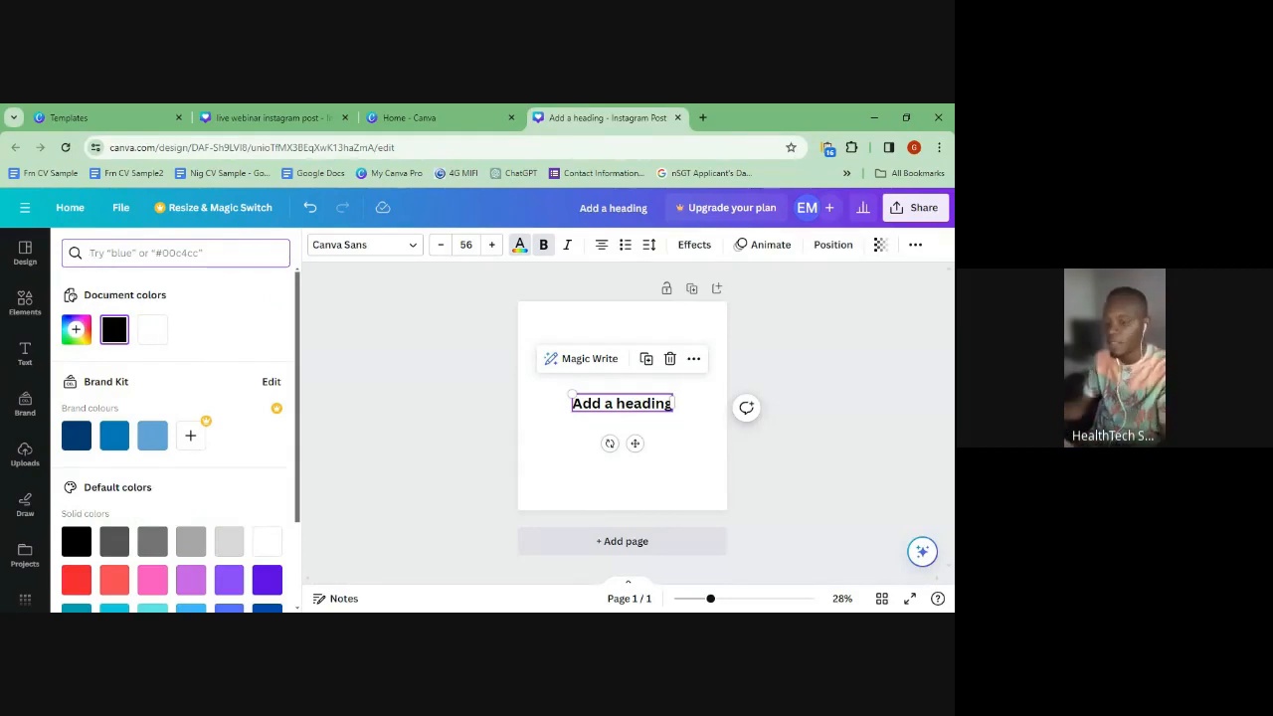
text(Red)
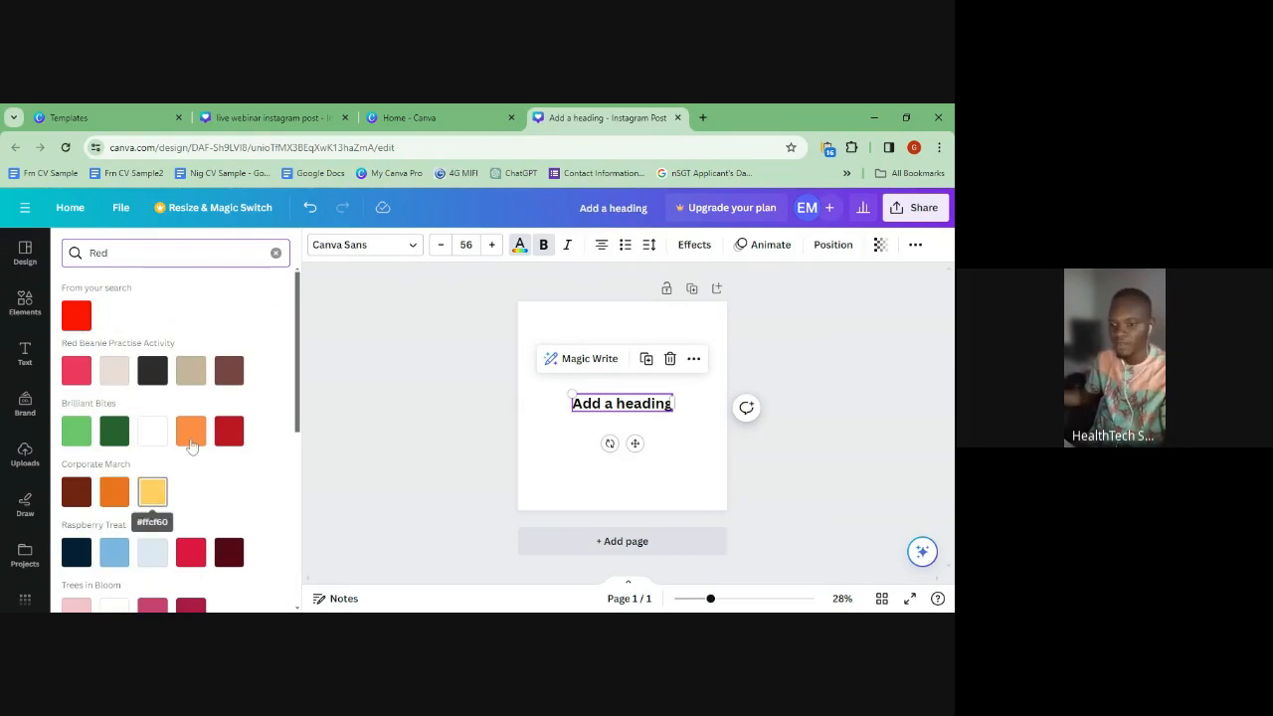
click(275, 253)
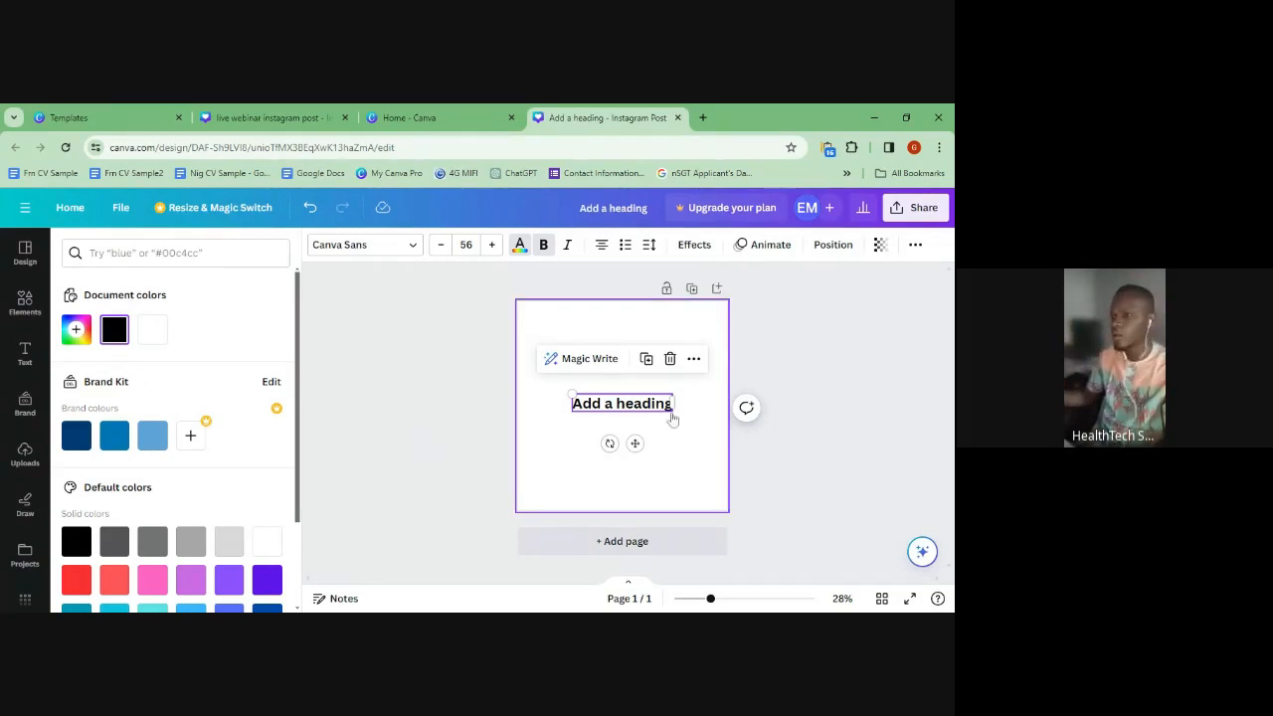
click(545, 250)
click(545, 250)
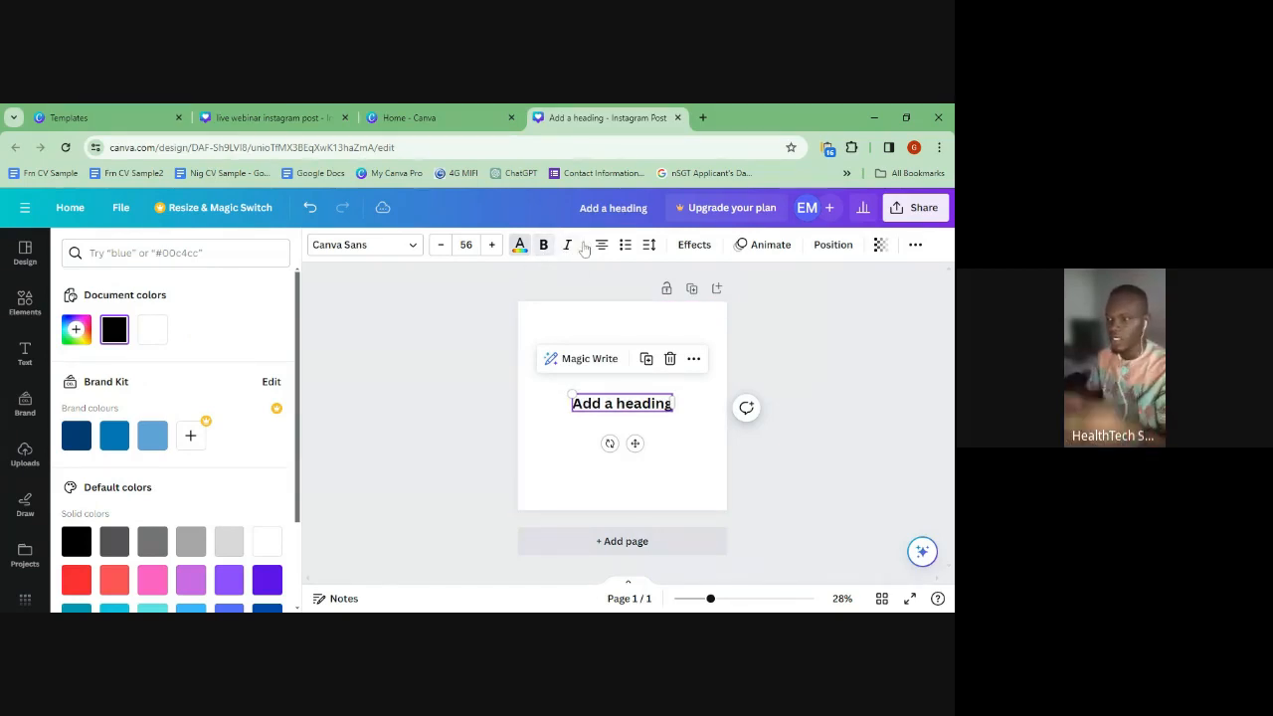
click(575, 317)
- Widen the heading's text box on both sides and set its text to left alignment
click(624, 405)
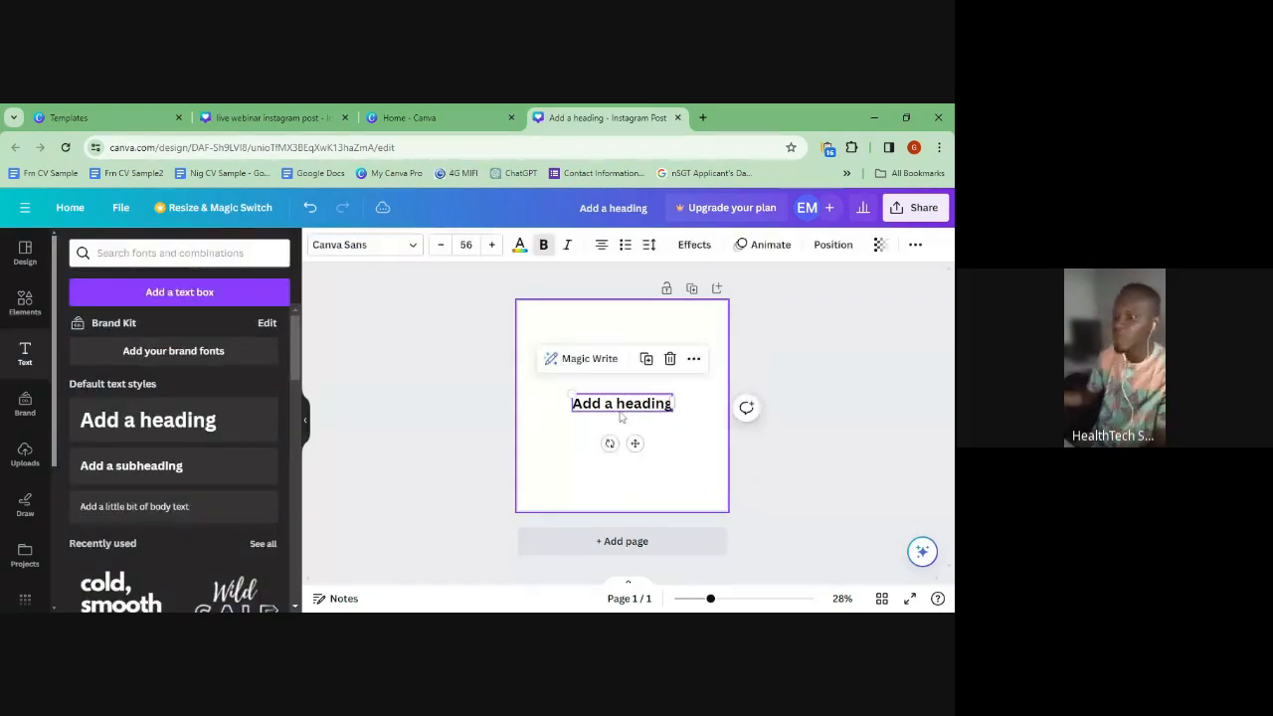
drag(686, 399, 708, 399)
drag(570, 404, 532, 408)
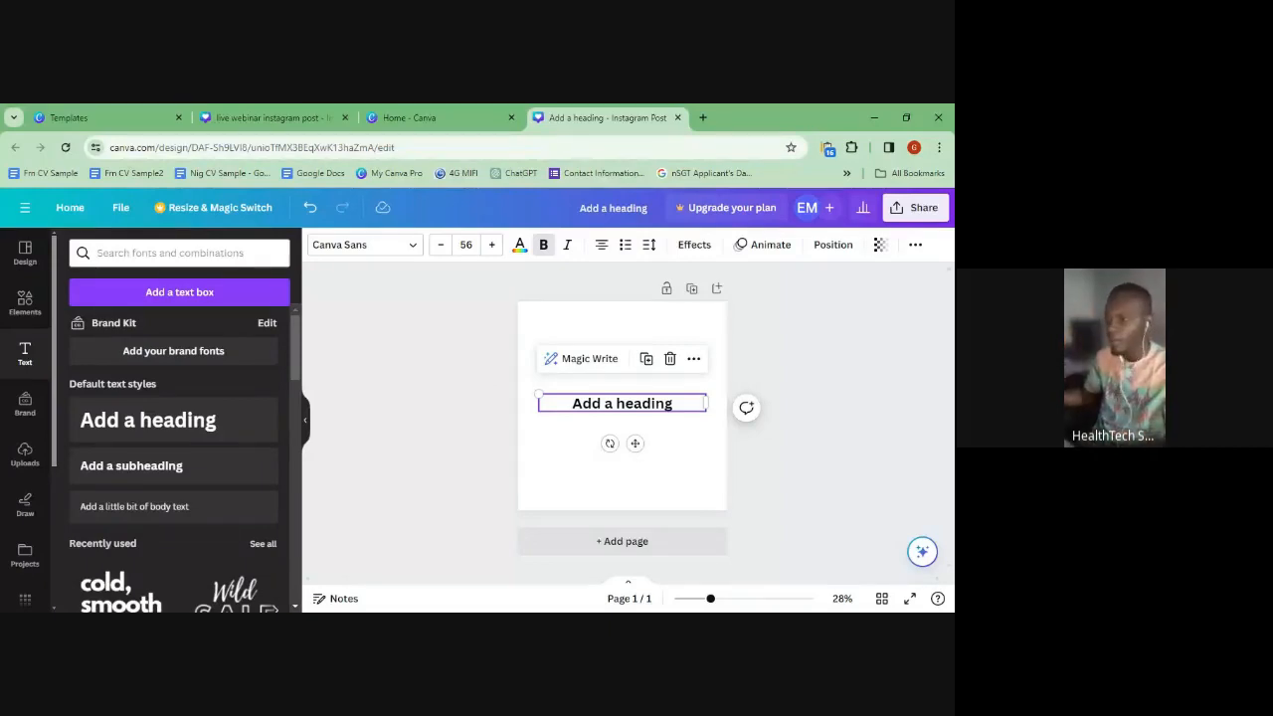
click(593, 413)
click(593, 413)
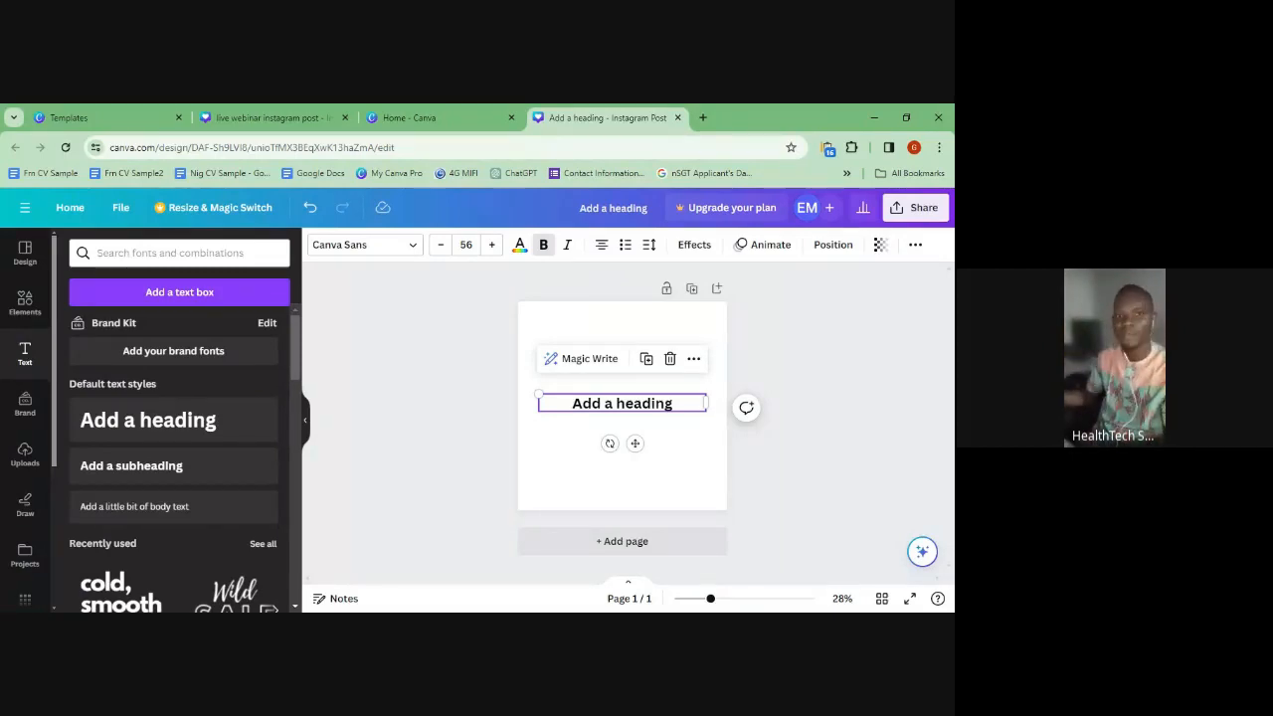
click(602, 245)
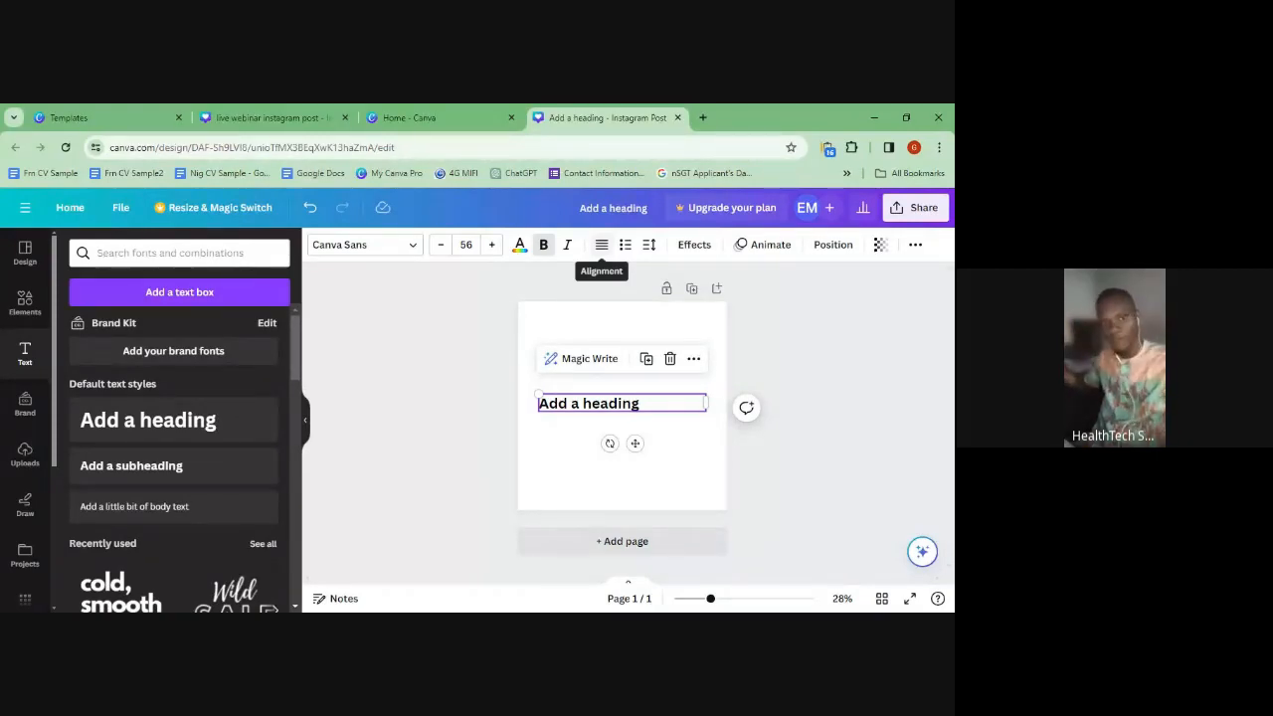
- Cycle the heading's alignment to centre and toggle list formatting back off
click(601, 245)
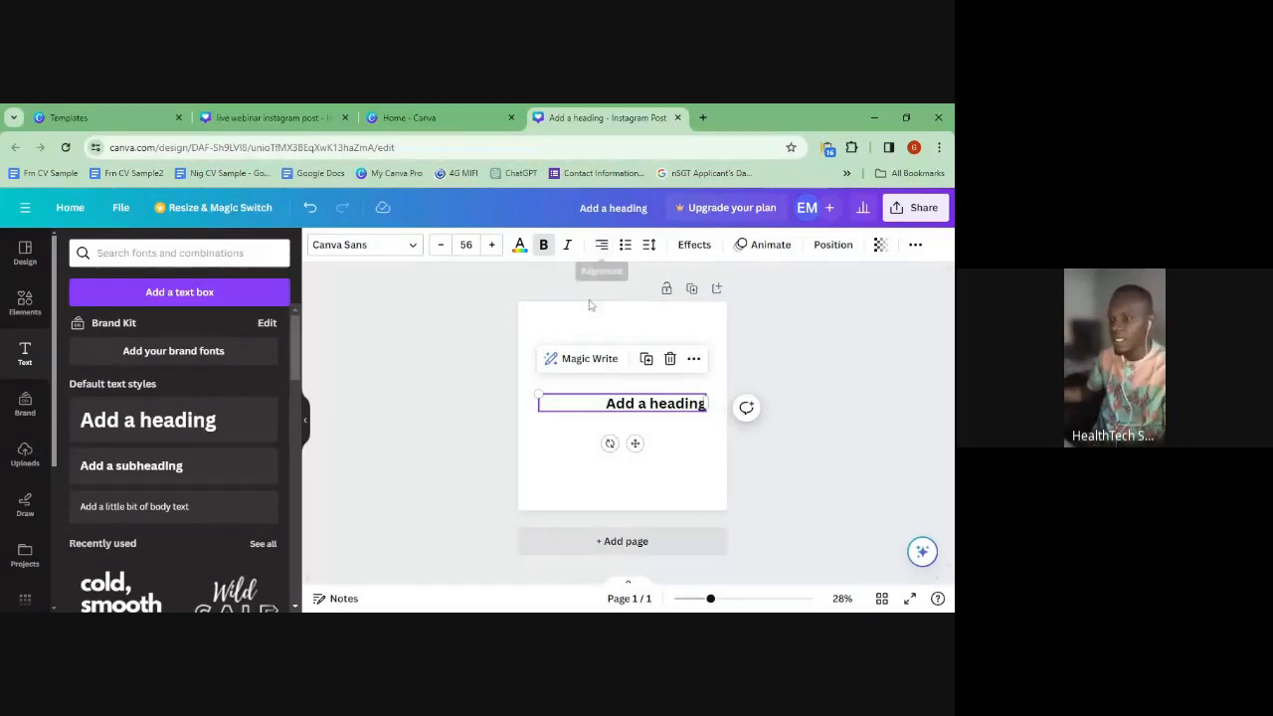
click(601, 245)
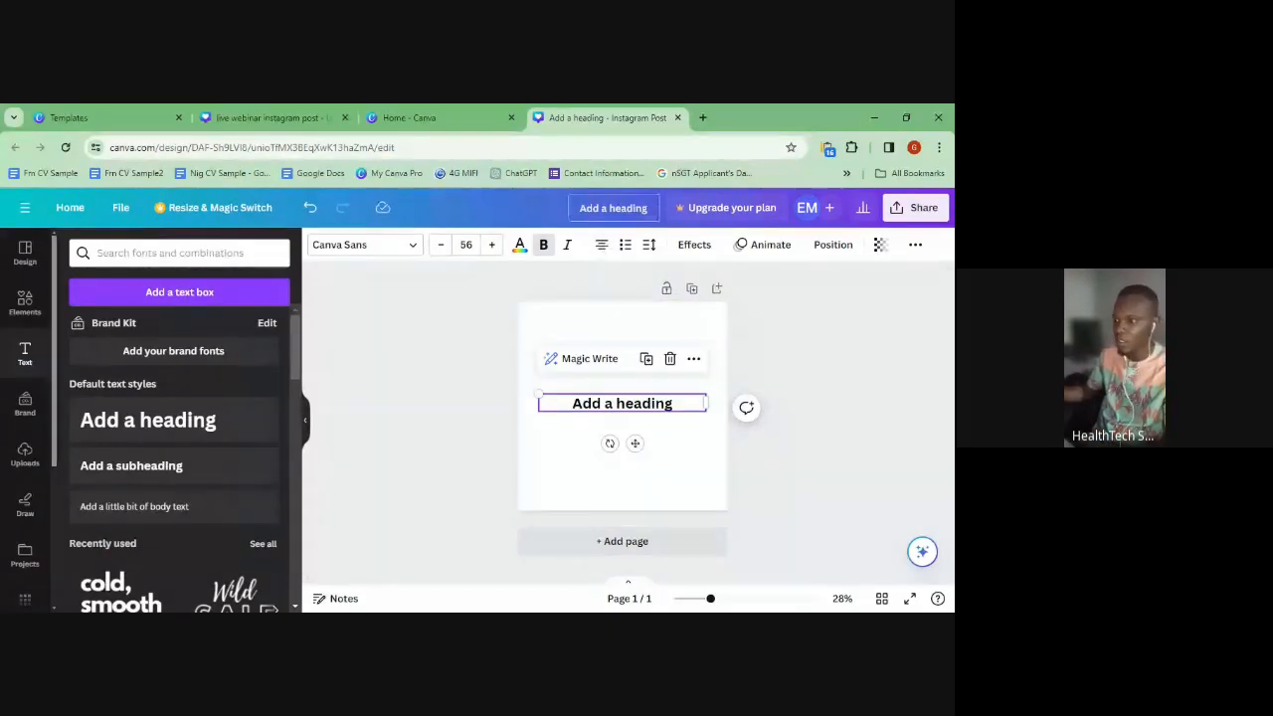
click(625, 245)
click(625, 245)
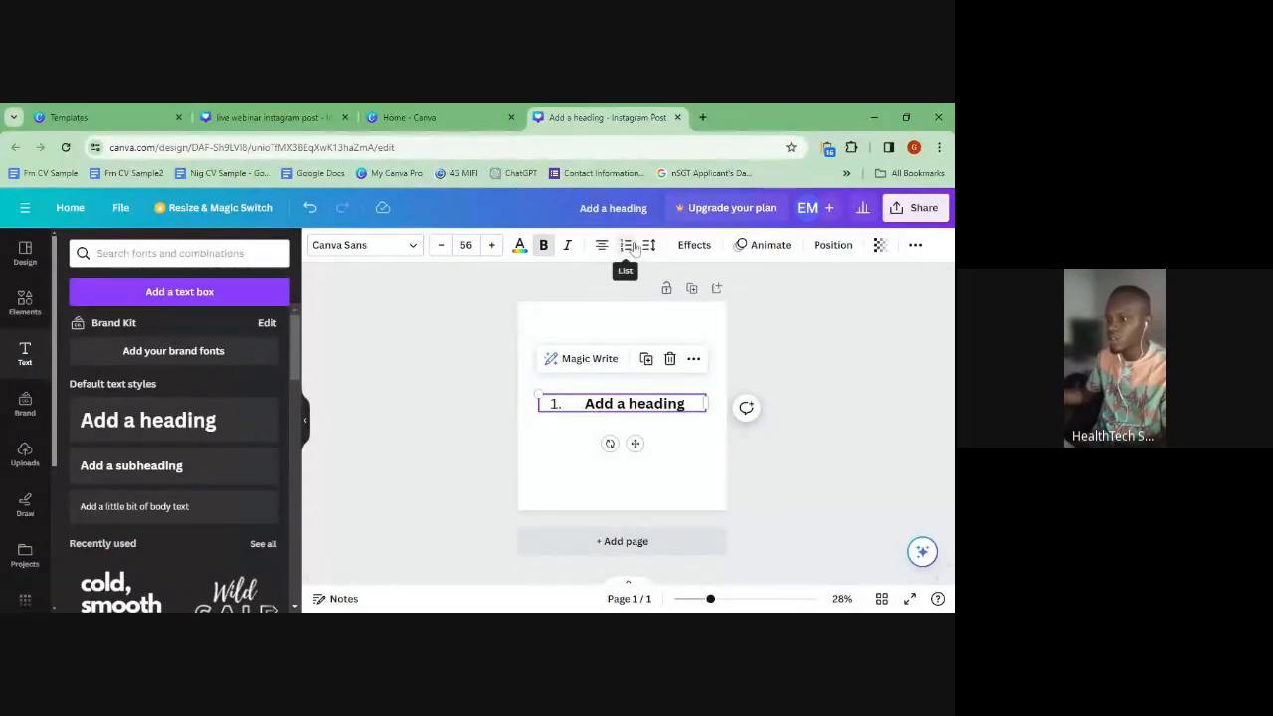
click(625, 244)
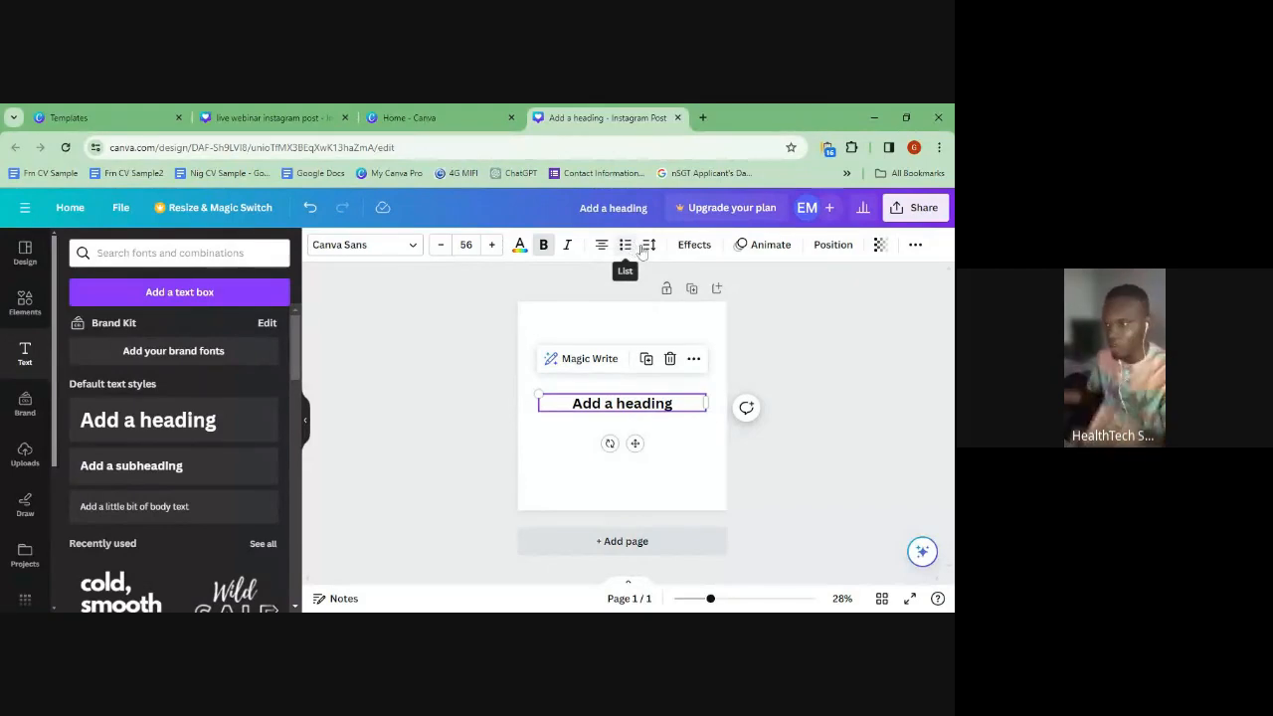
- Set letter spacing 26 and line spacing 1.3, then check Effects, Animate and Position
click(649, 244)
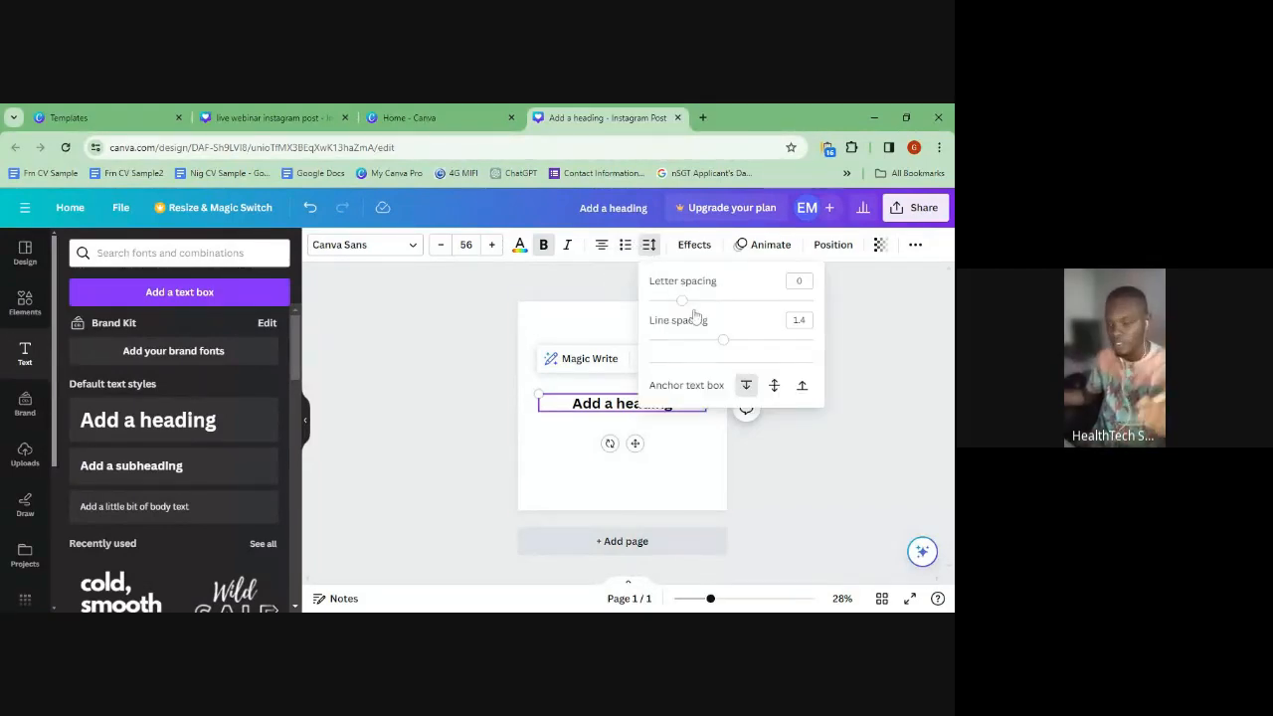
mouse_move(684, 306)
mouse_down()
mouse_move(720, 309)
mouse_move(687, 301)
mouse_up()
drag(723, 346, 717, 350)
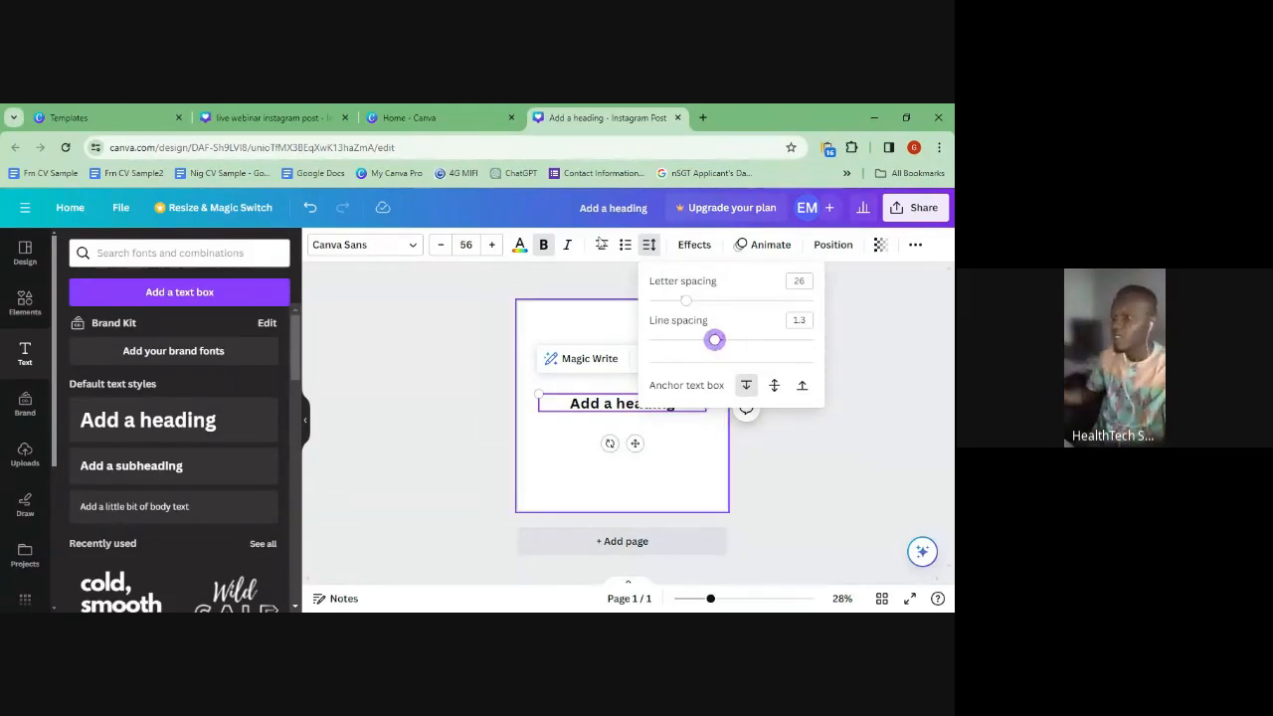
click(695, 245)
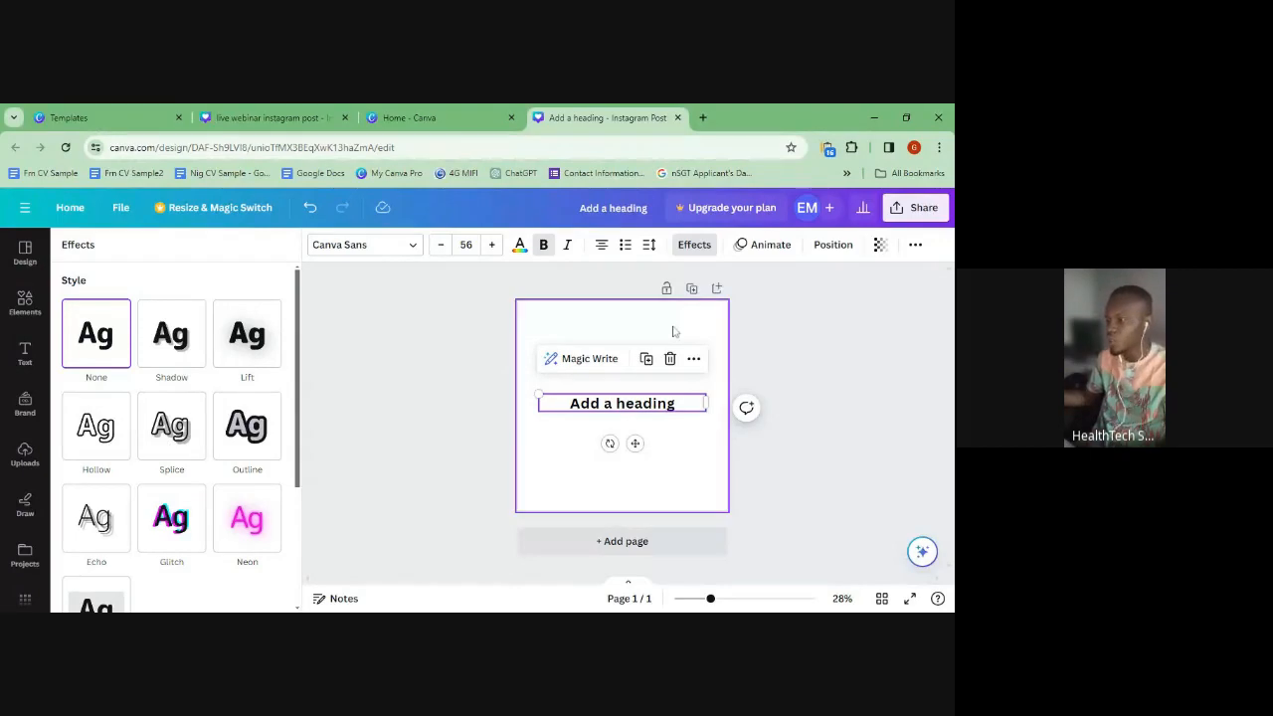
click(780, 248)
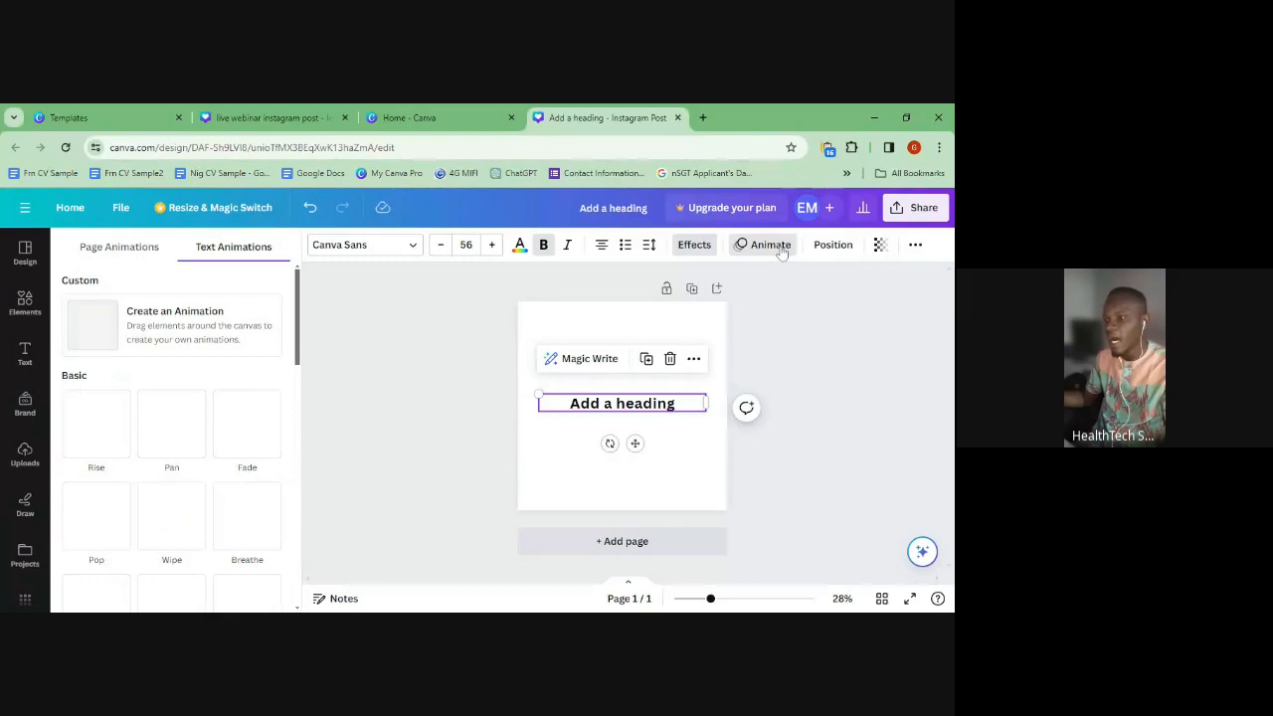
click(834, 244)
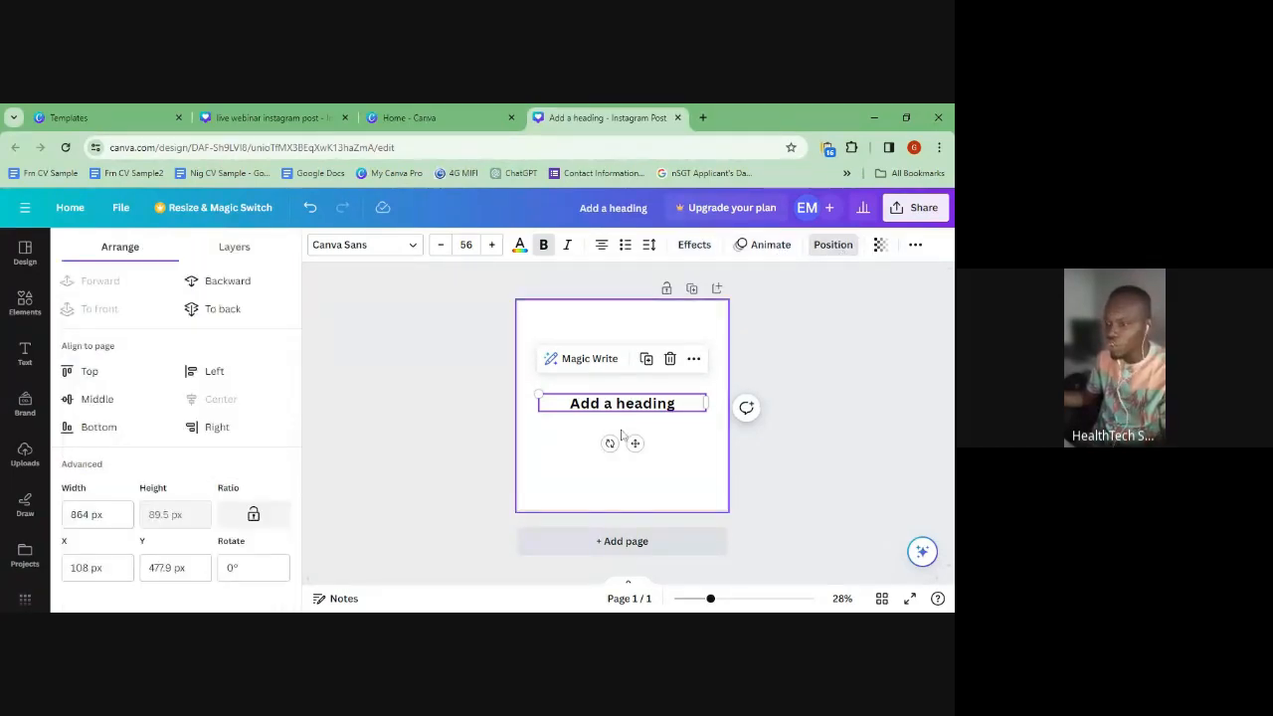
- Drag the heading box flush with the page's right edge, slightly lower, to X 216, Y 557.3
mouse_move(610, 410)
mouse_down()
mouse_move(606, 392)
mouse_move(609, 410)
mouse_move(591, 417)
mouse_move(699, 372)
mouse_move(593, 374)
mouse_move(594, 449)
mouse_move(627, 404)
mouse_move(614, 430)
mouse_up()
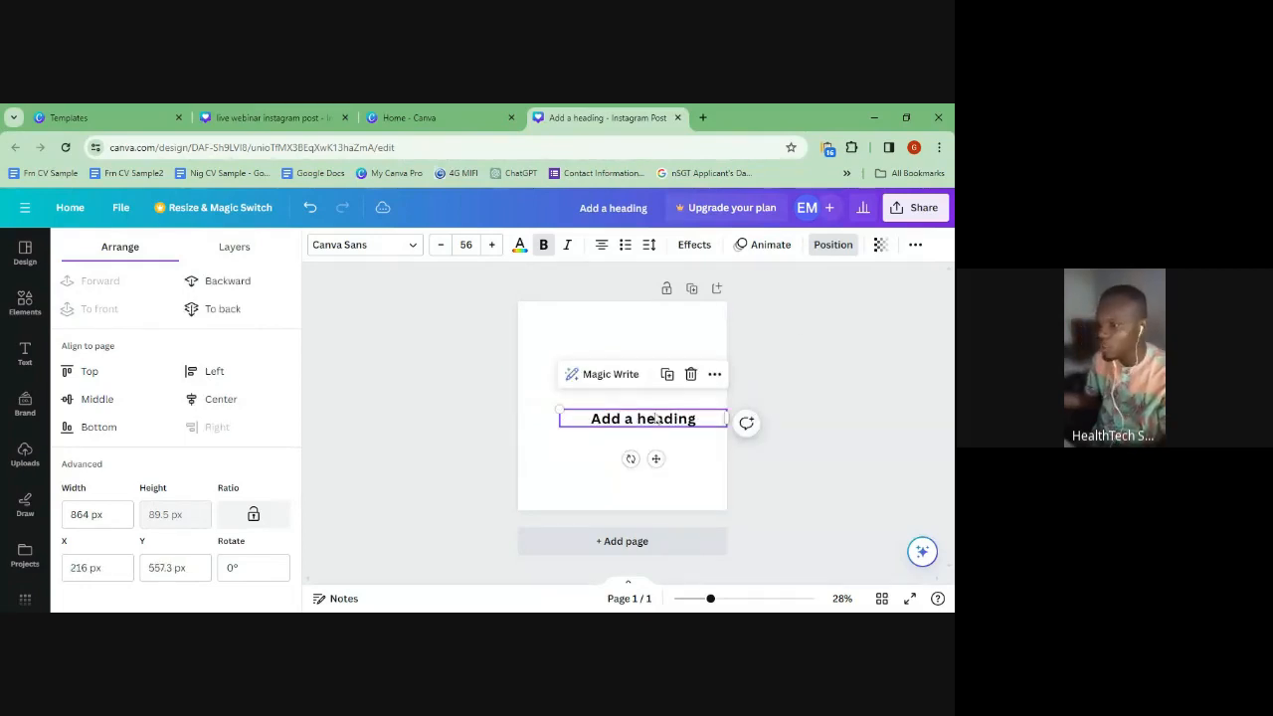
key(Return)
click(856, 246)
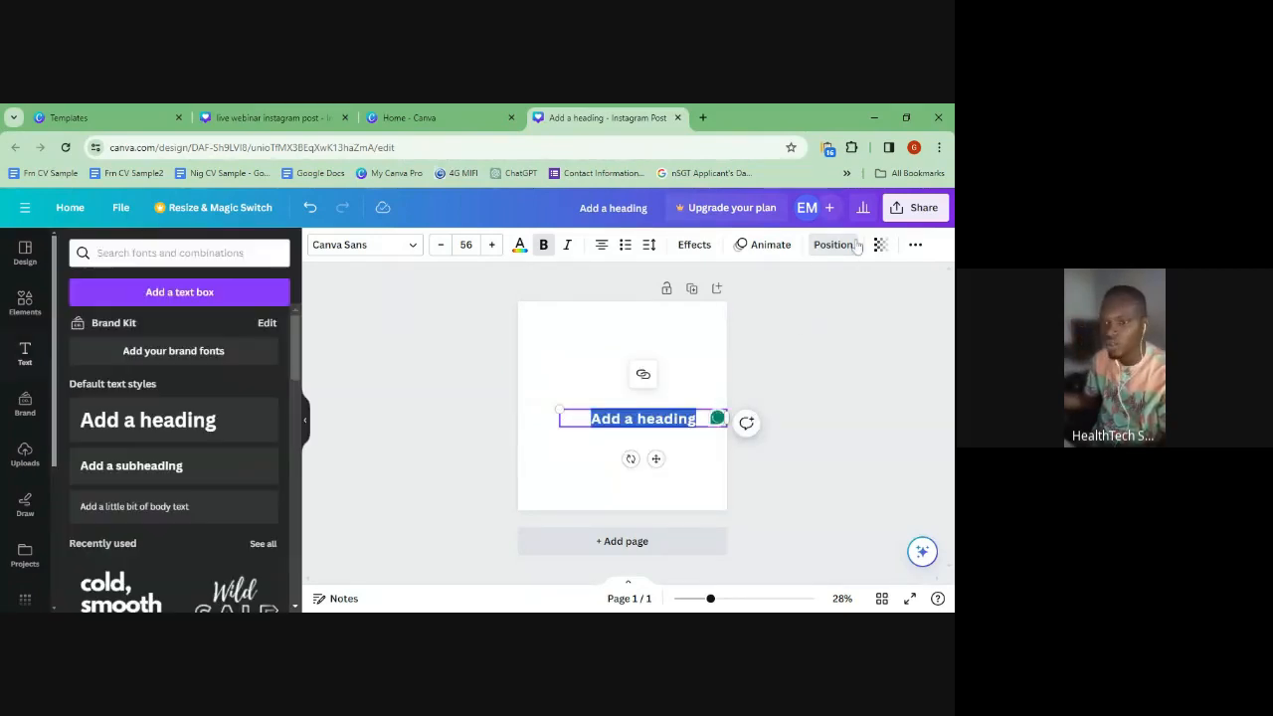
click(857, 247)
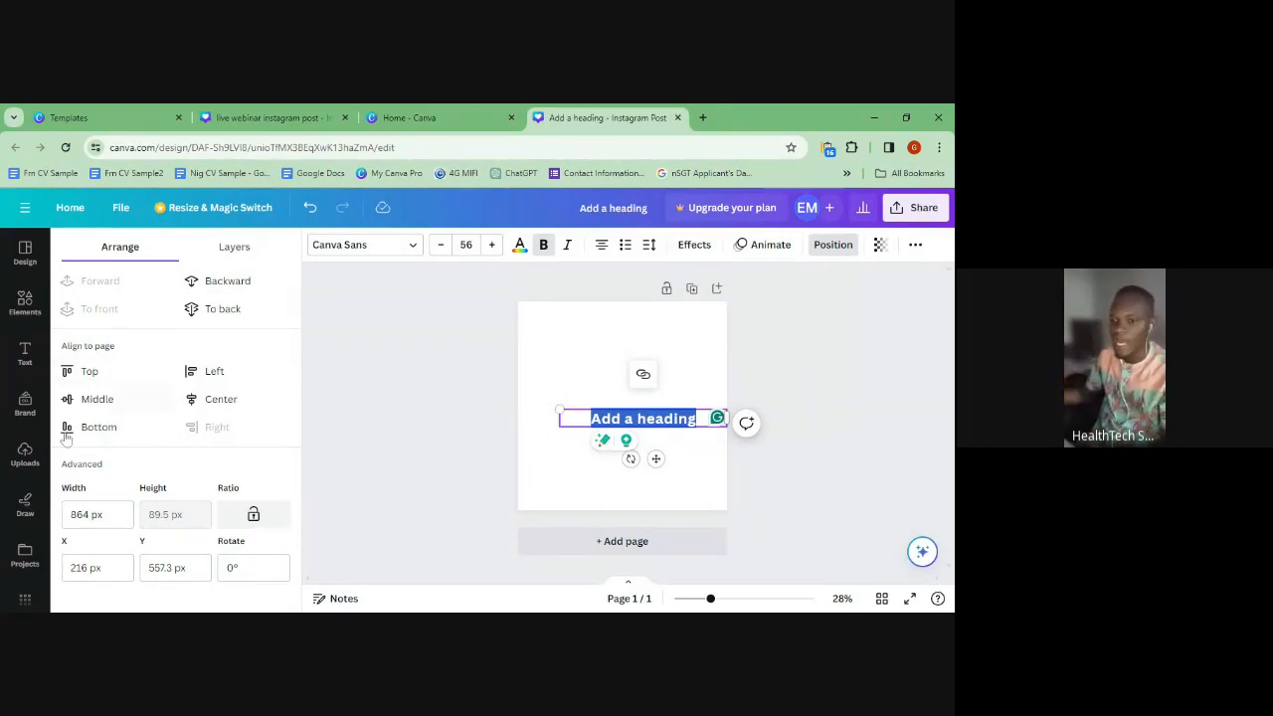
- Reselect the heading and bring back its Position options
click(573, 400)
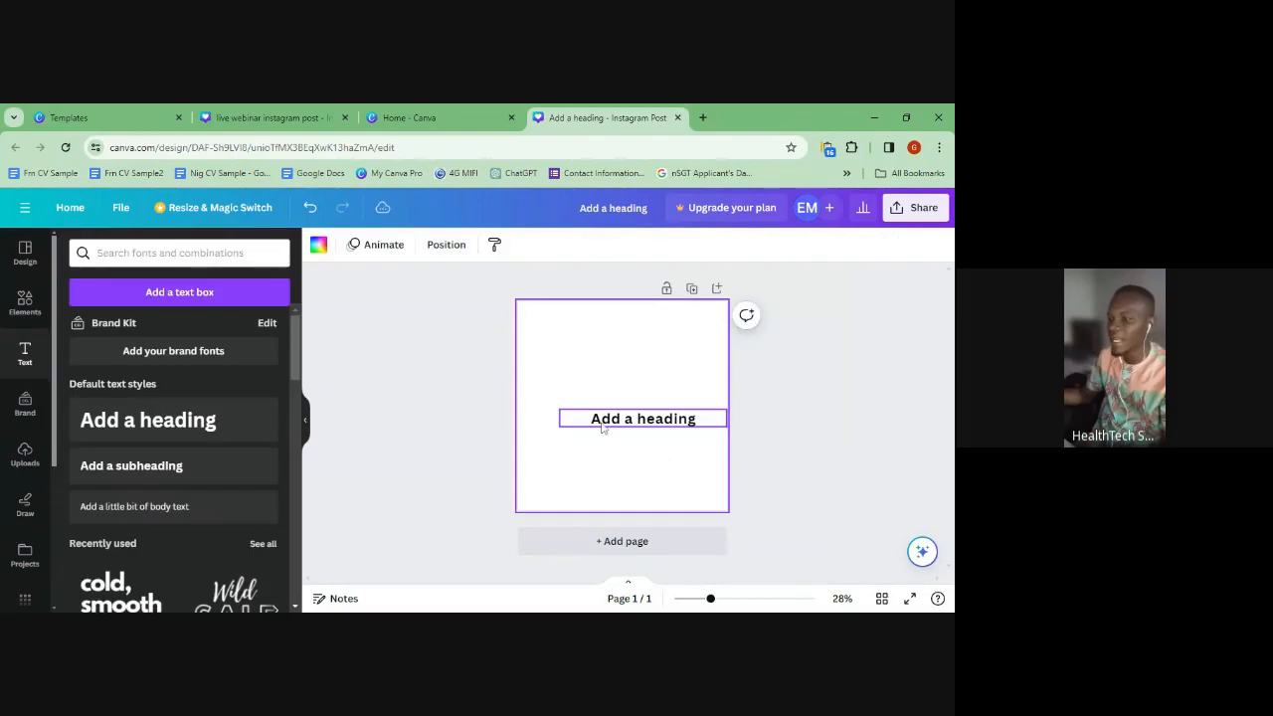
click(603, 424)
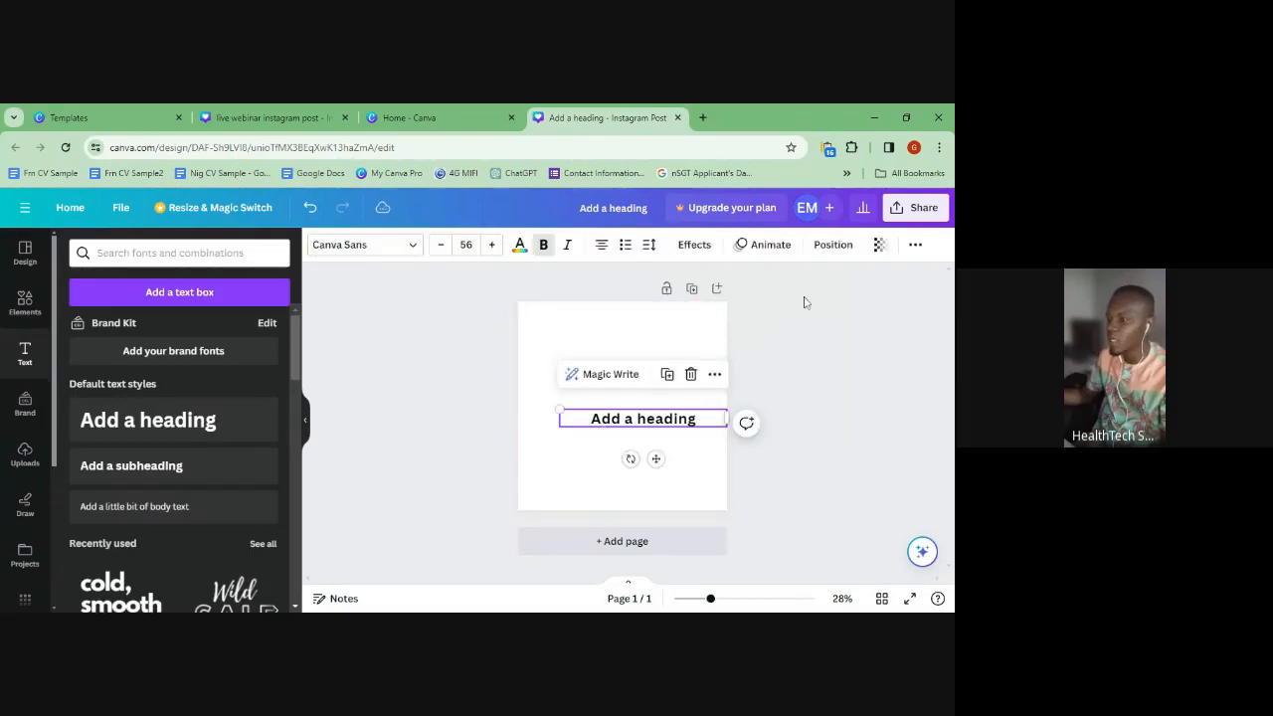
click(834, 246)
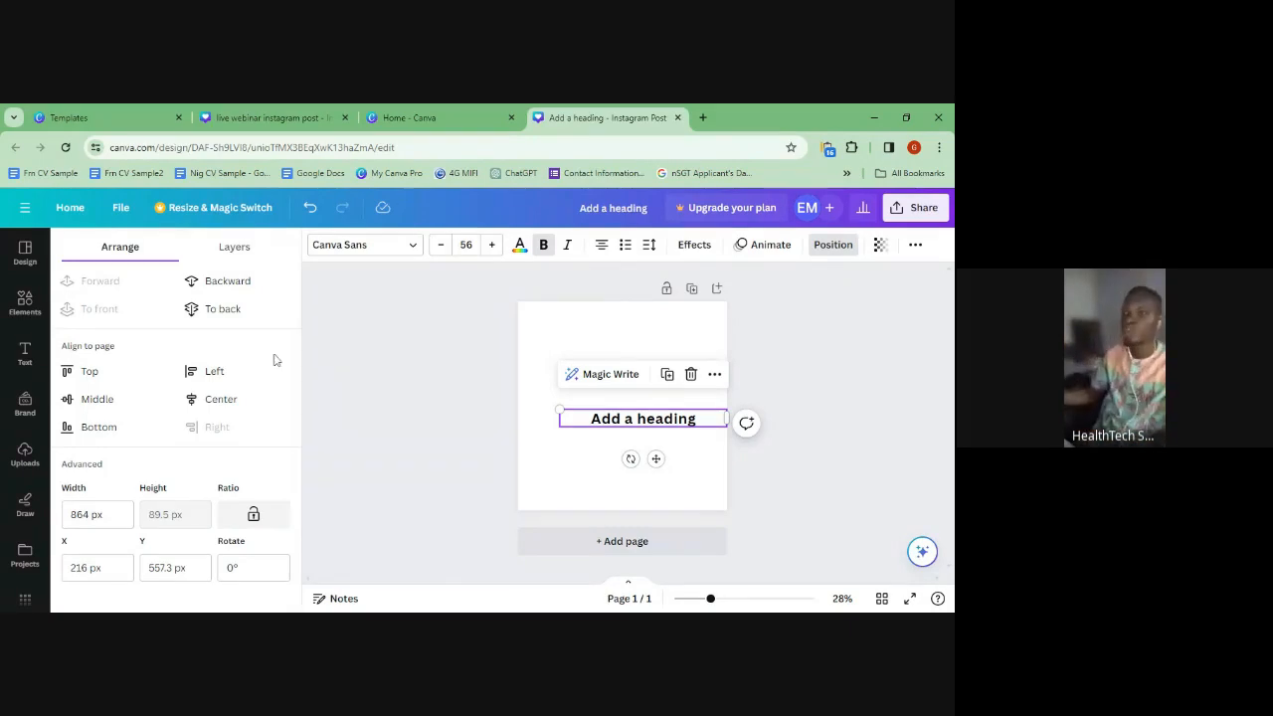
- Centre the heading vertically using Position's Middle alignment, then show the Uploads panel via Brand
click(91, 371)
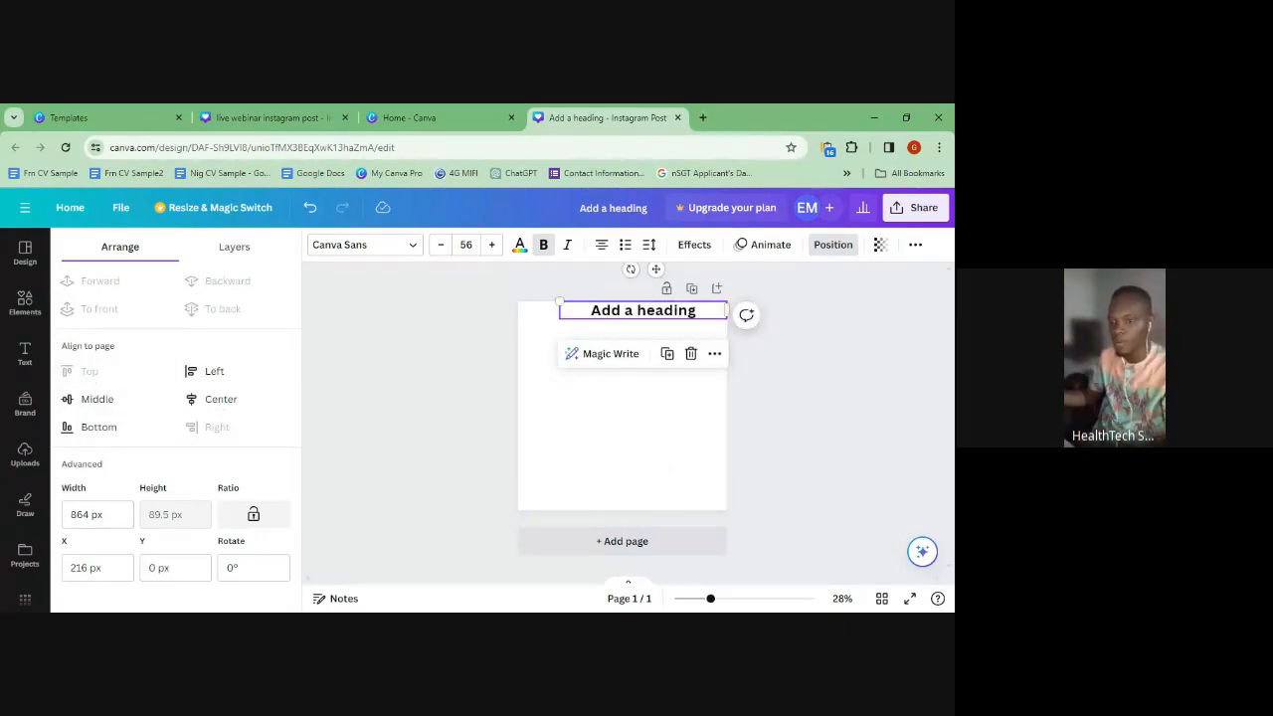
click(91, 399)
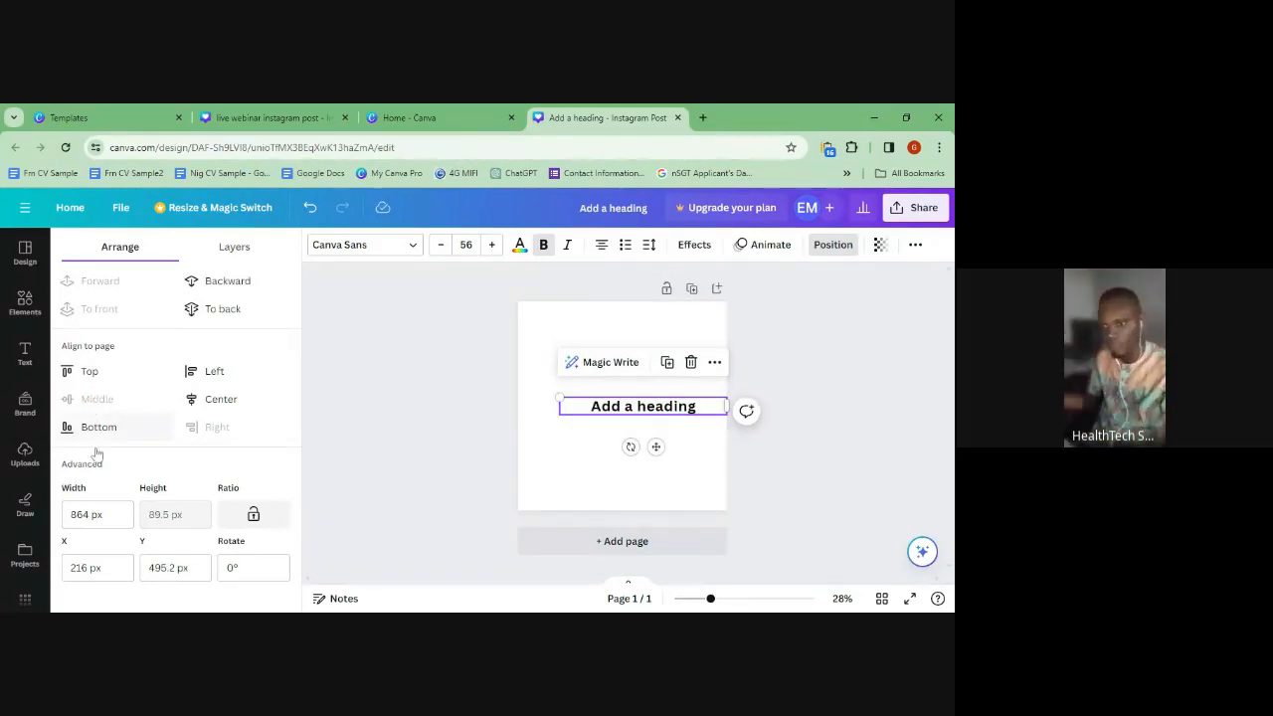
click(91, 434)
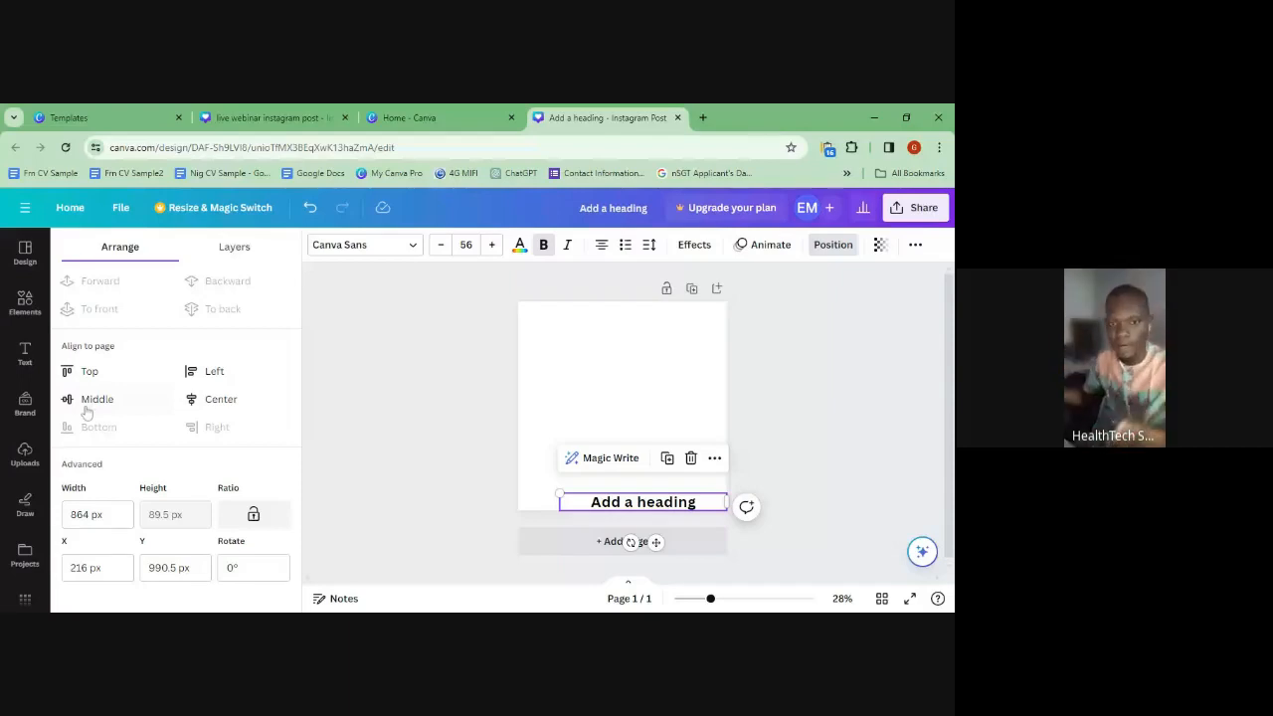
click(86, 402)
click(24, 403)
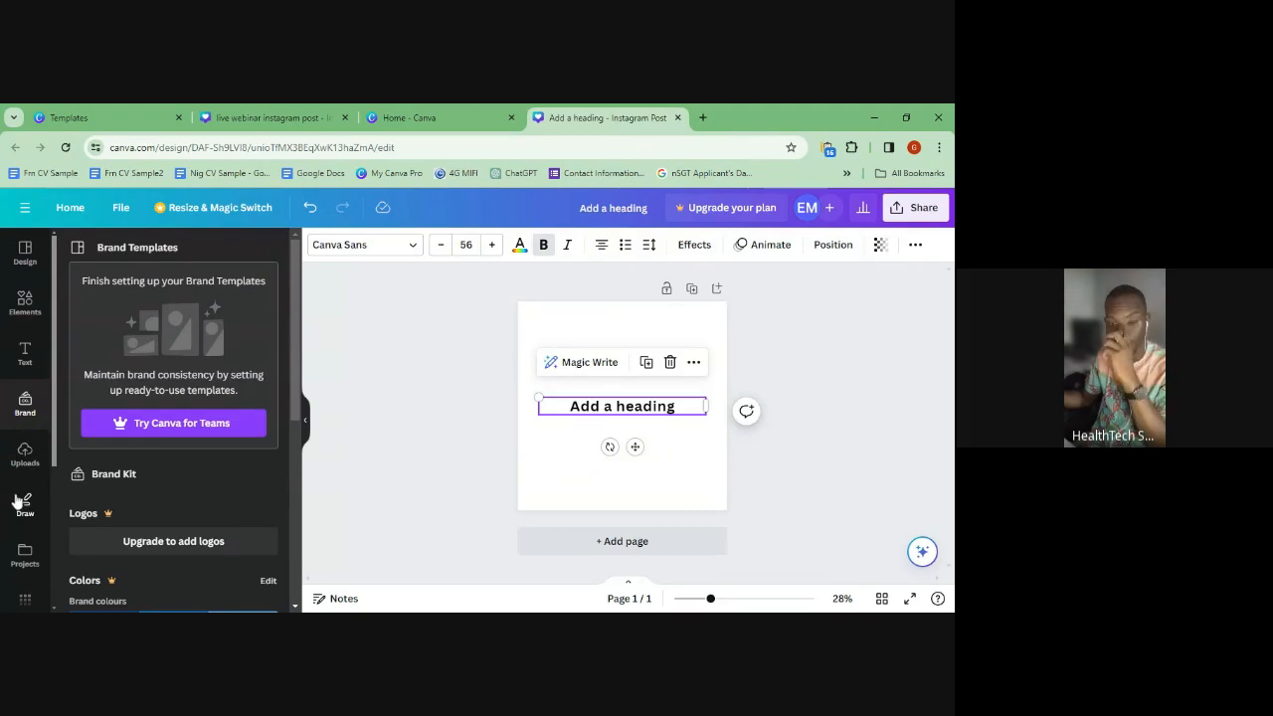
click(25, 455)
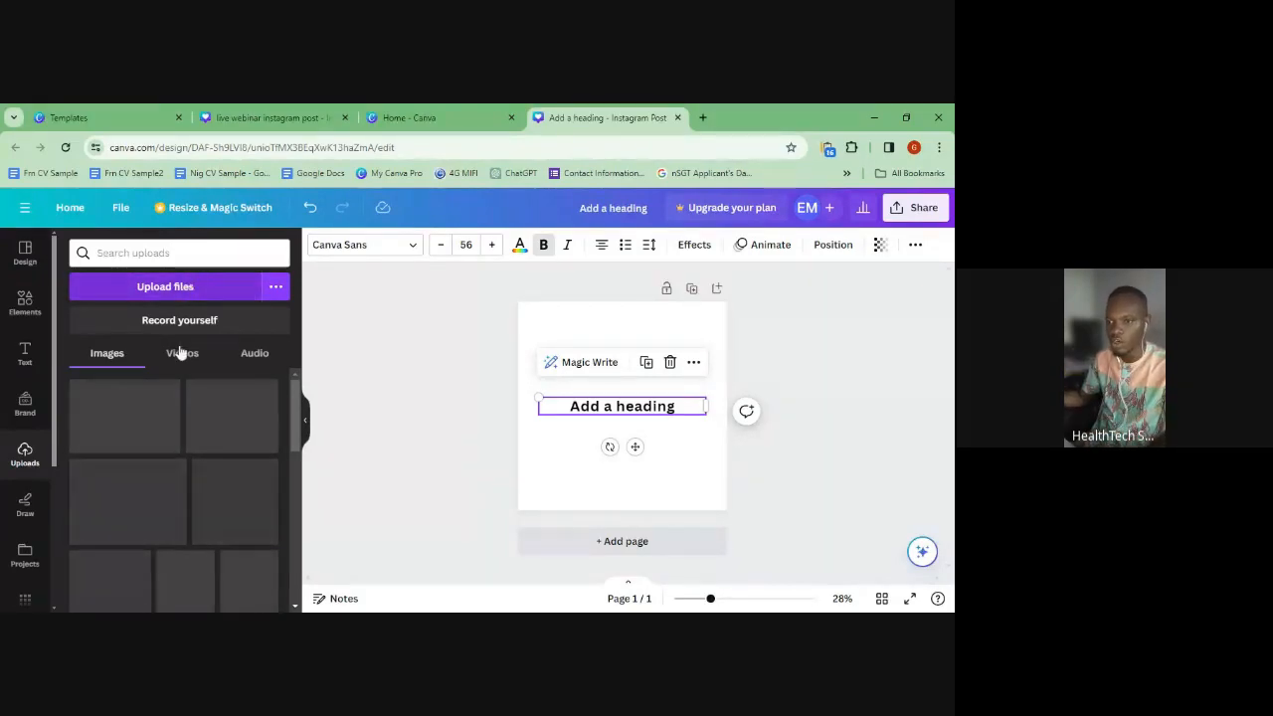
- Add an uploaded photo, stretch it across most of the page, then start Record yourself
scroll(185, 448, down, 5)
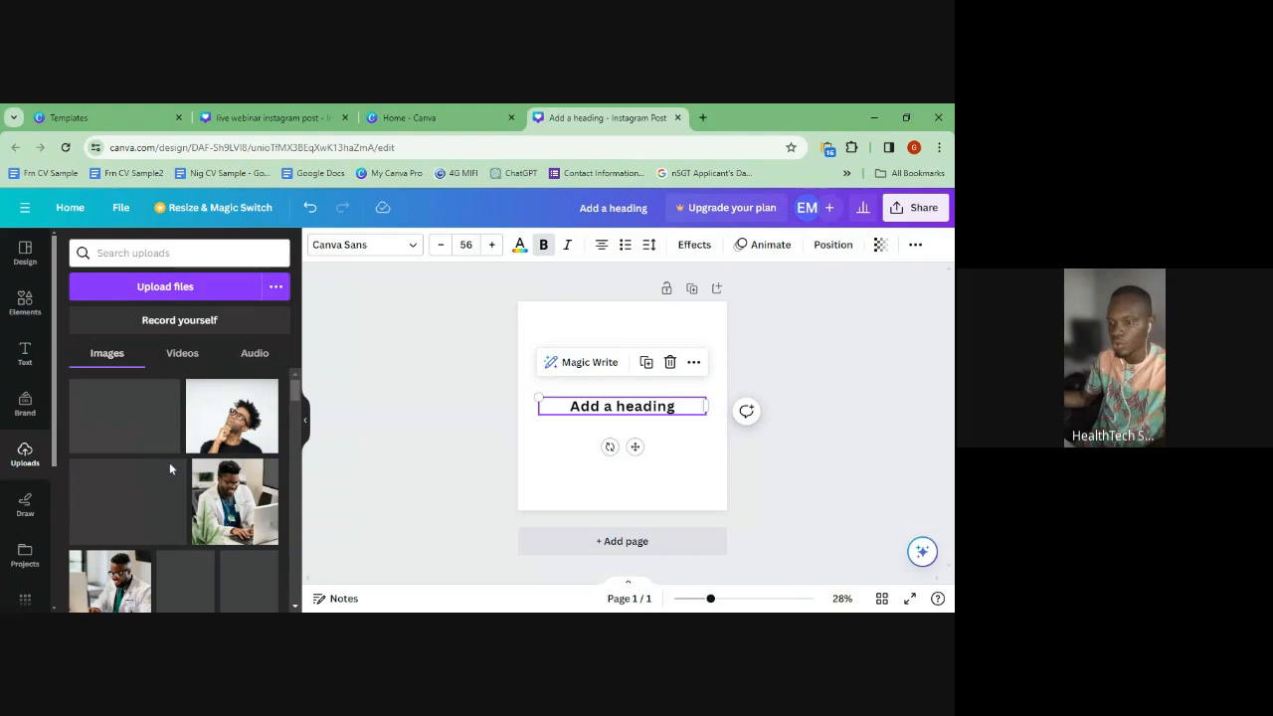
click(169, 469)
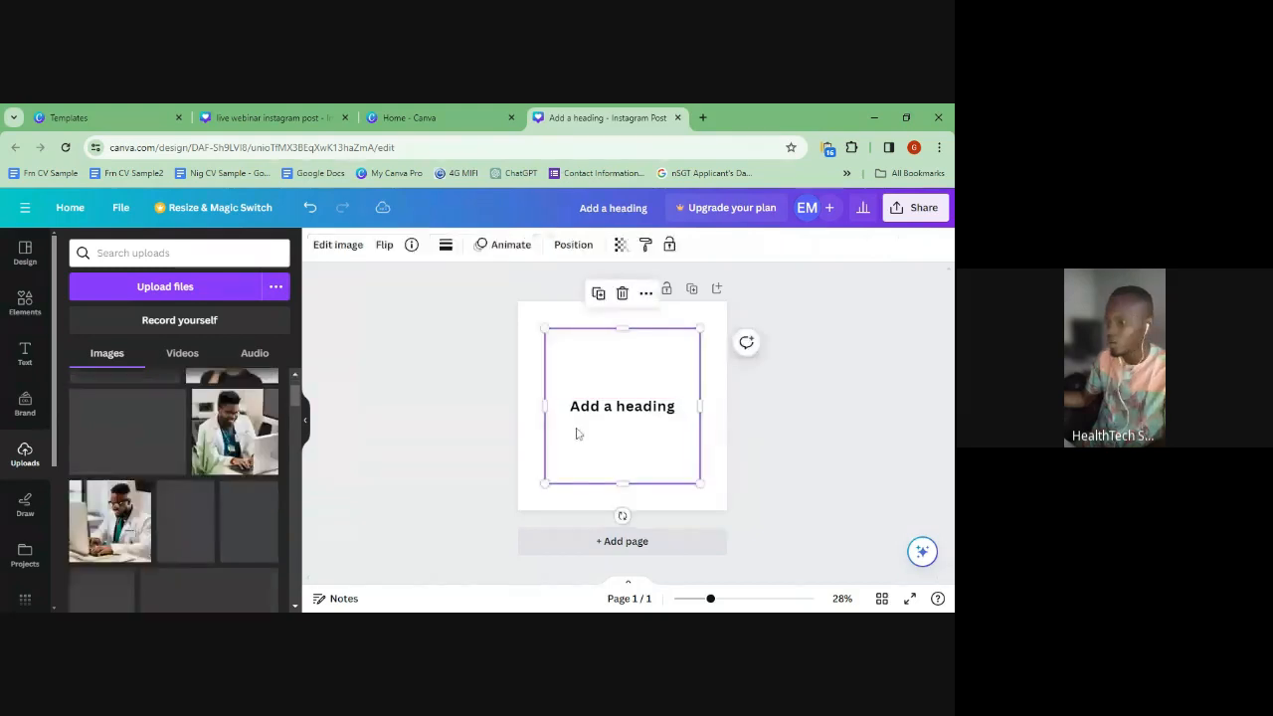
drag(545, 486, 531, 497)
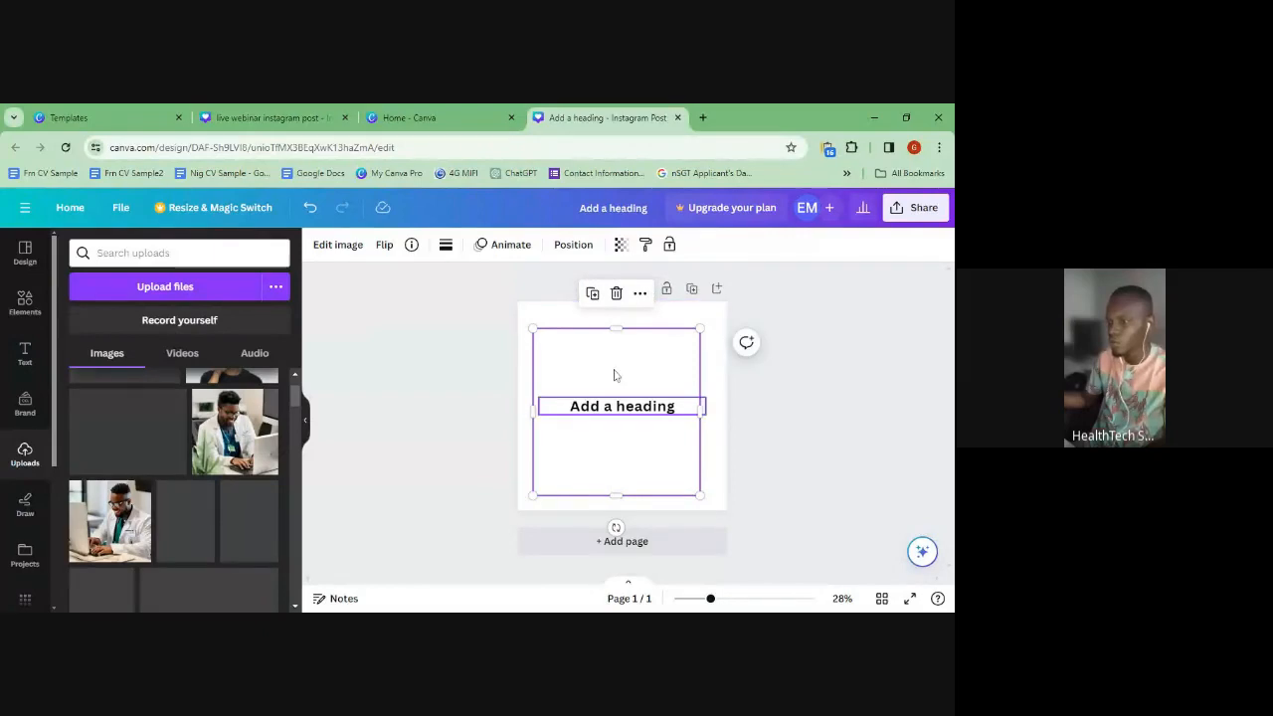
drag(702, 327, 716, 310)
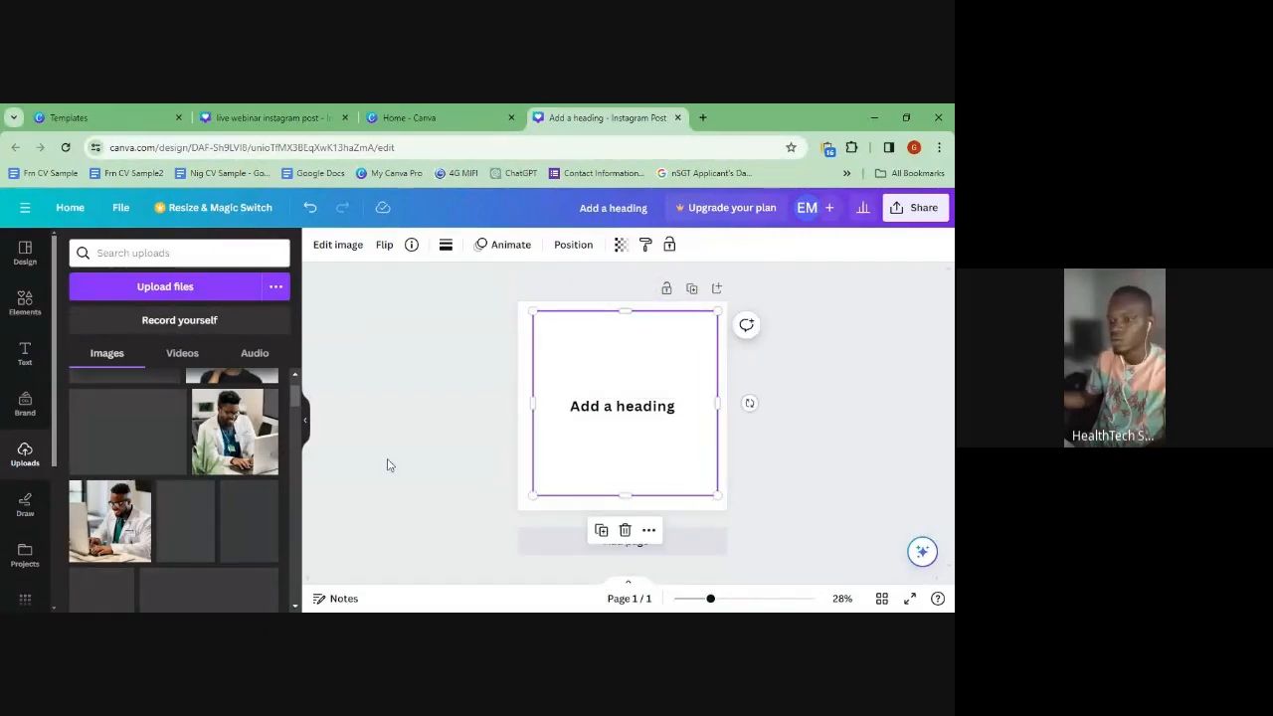
scroll(177, 448, up, 1)
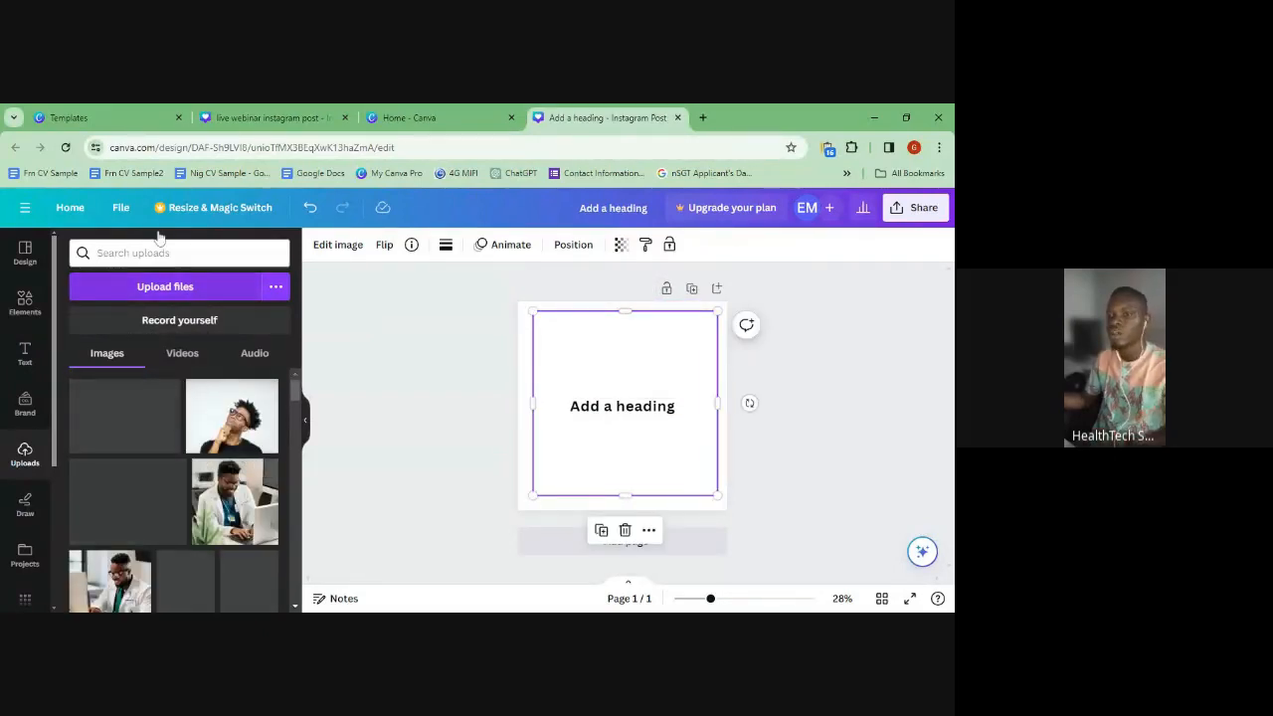
click(205, 324)
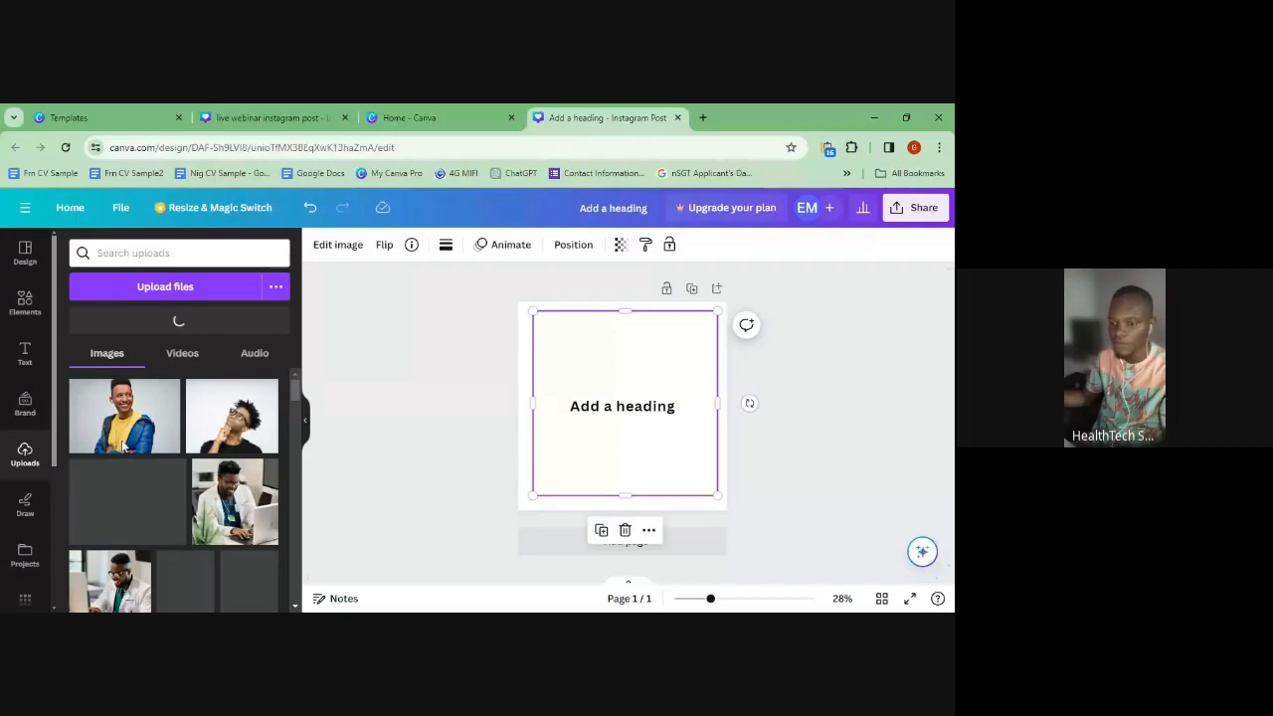
- Browse the Videos, Audio and Images tabs of the uploaded media
click(179, 357)
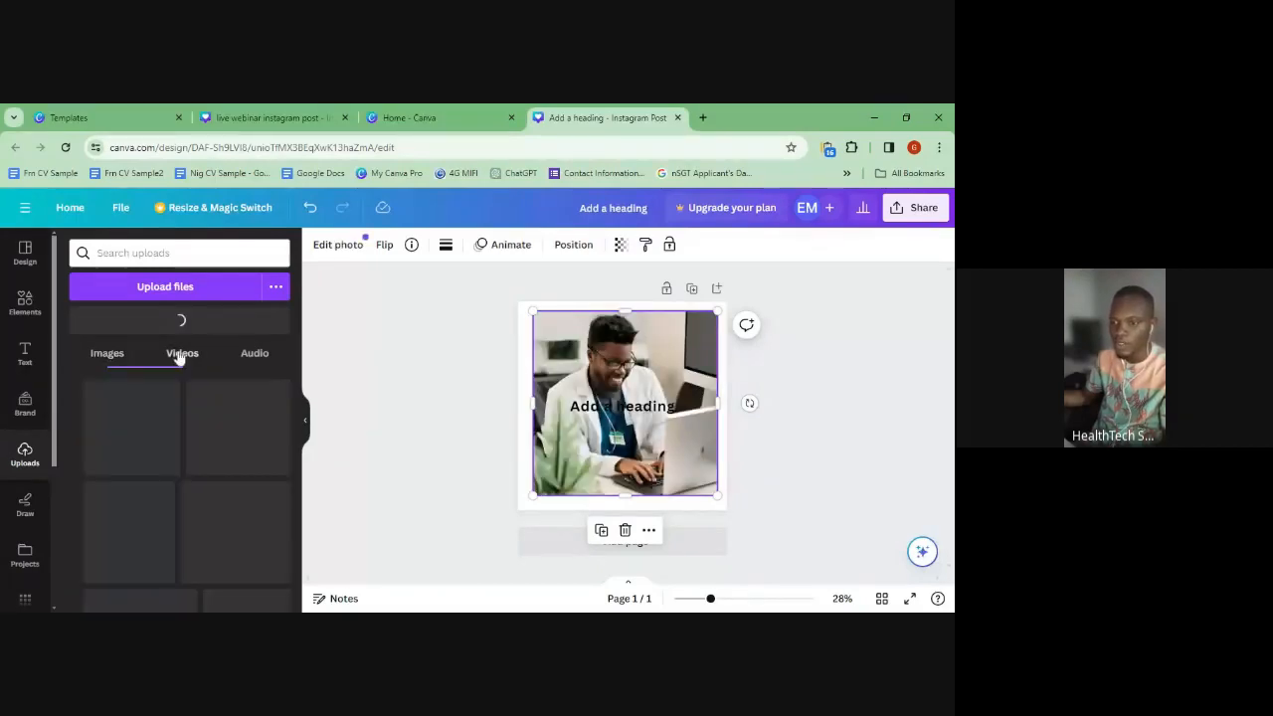
click(255, 364)
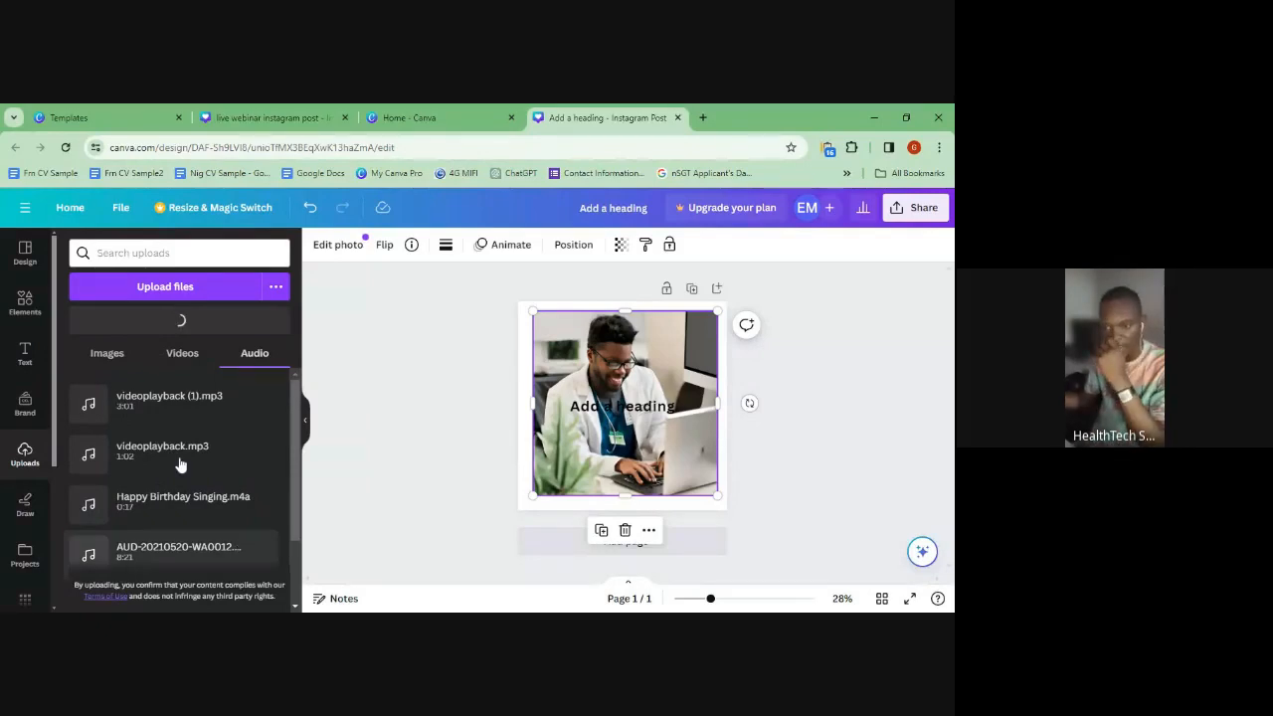
click(111, 373)
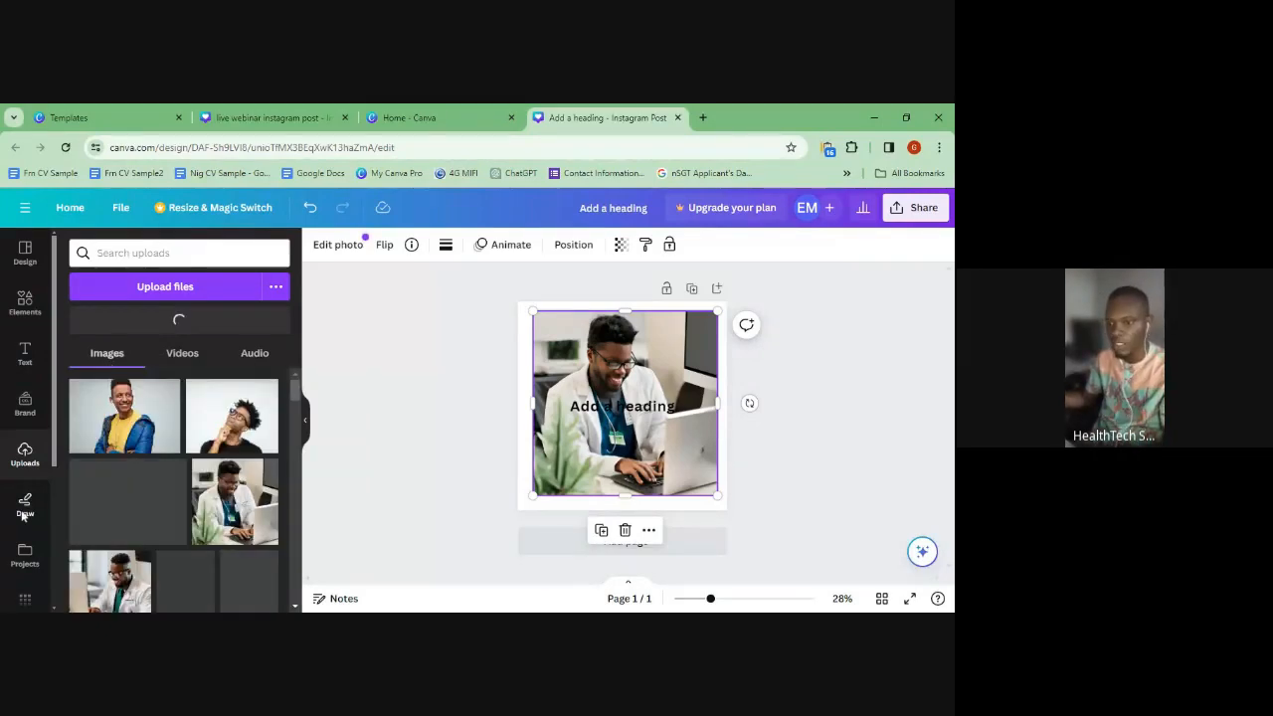
scroll(28, 371, down, 2)
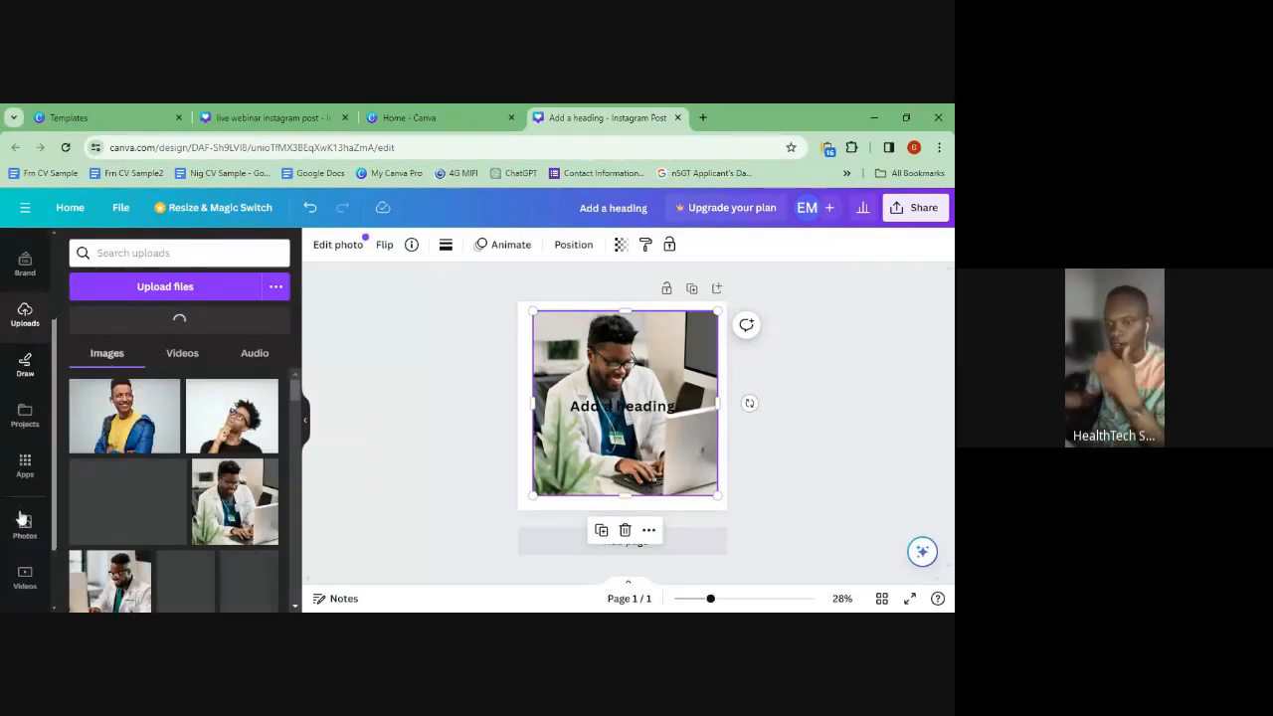
- Try the Draw tools, then look through the Projects list
click(27, 366)
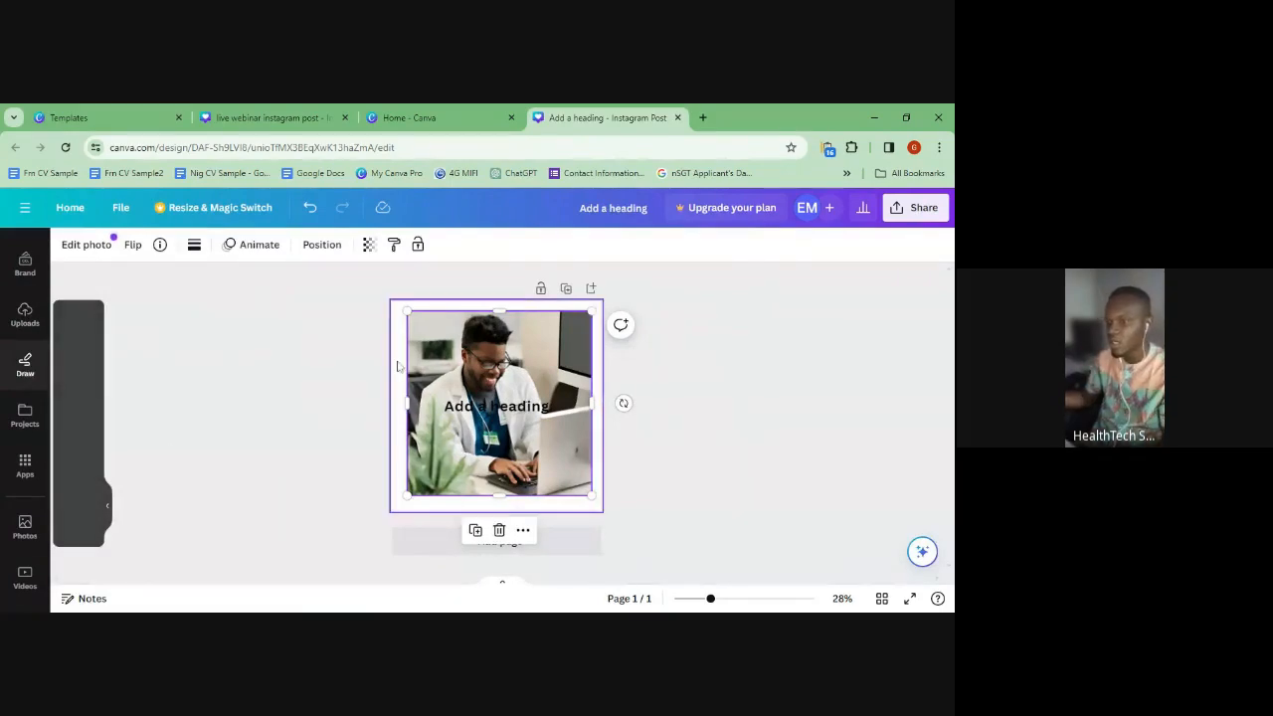
click(108, 506)
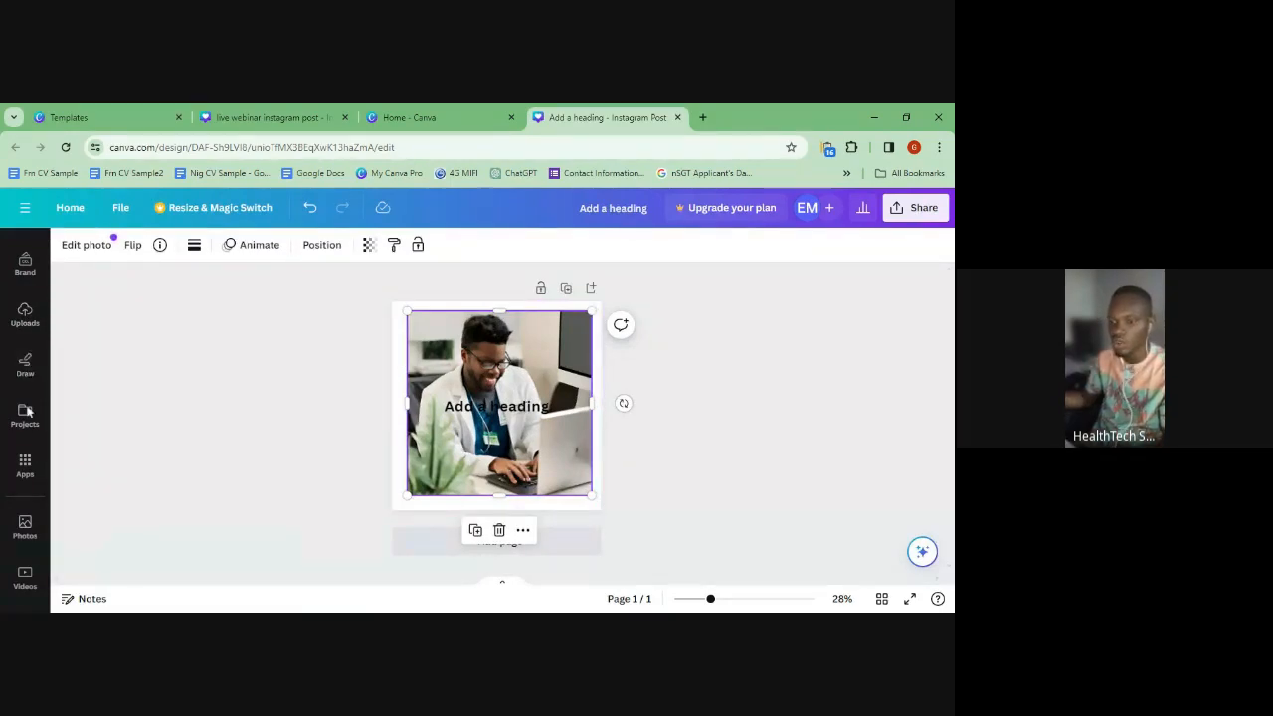
click(26, 366)
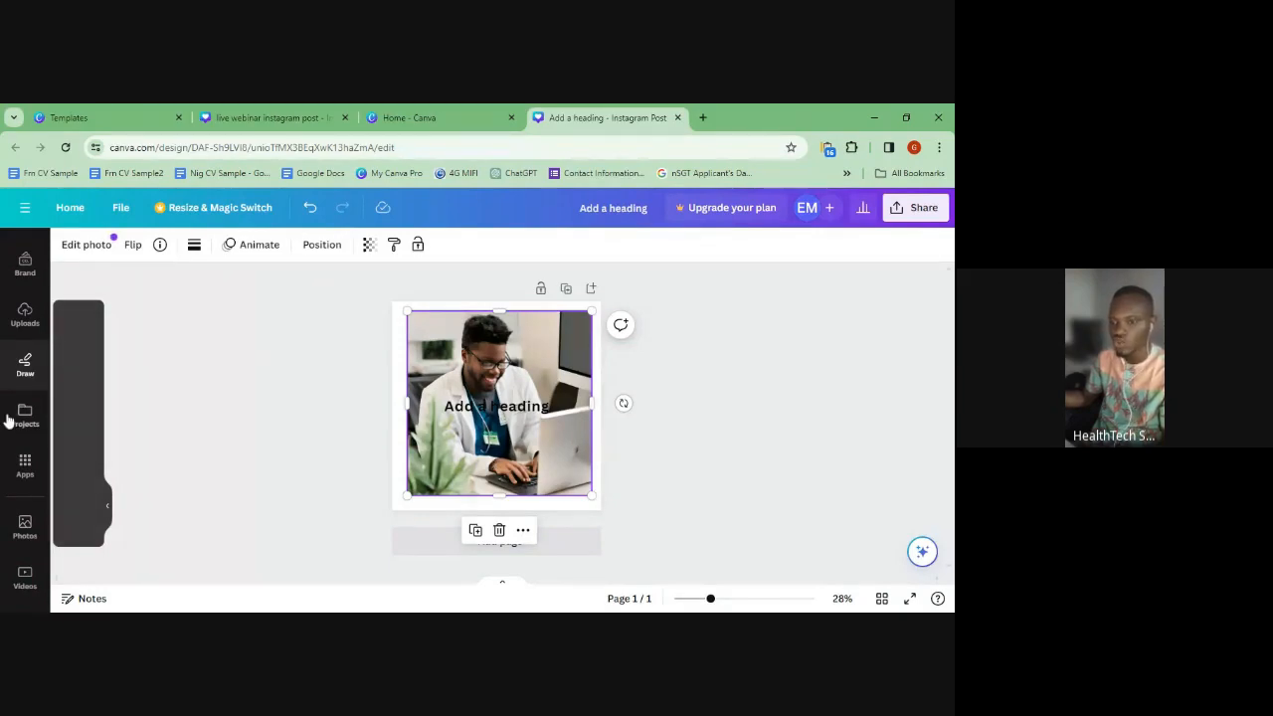
click(25, 412)
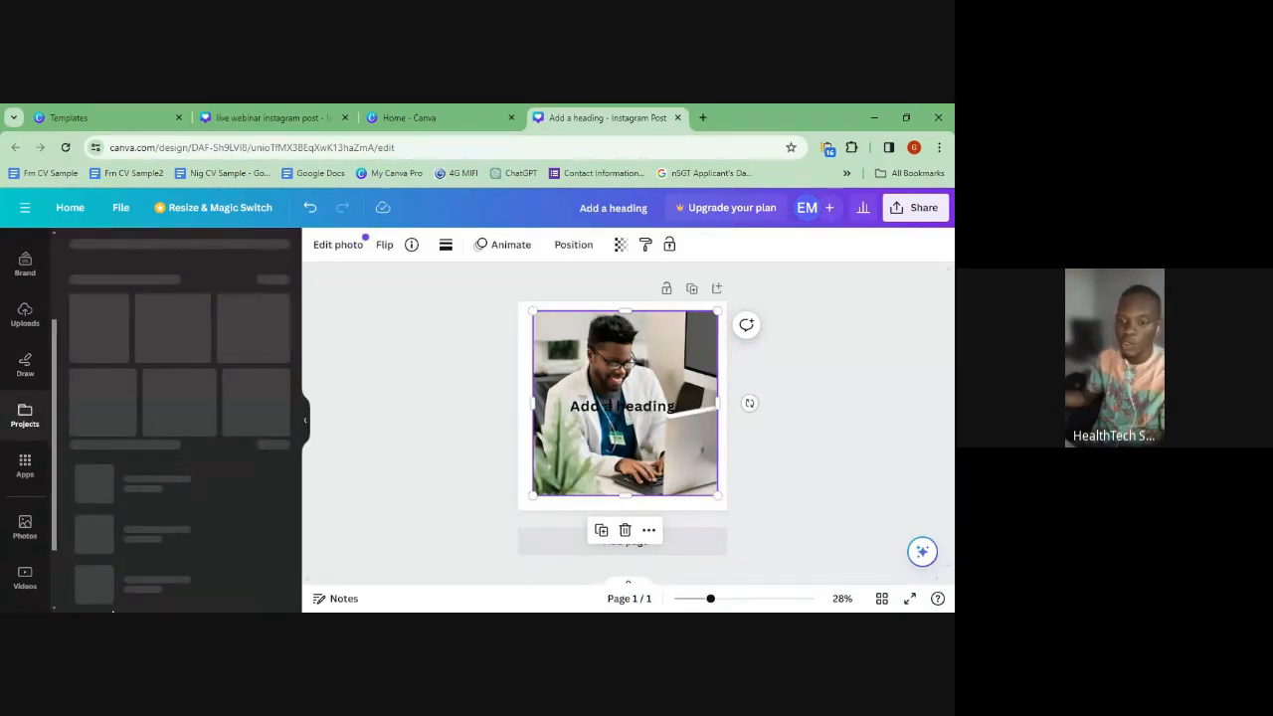
scroll(34, 534, down, 2)
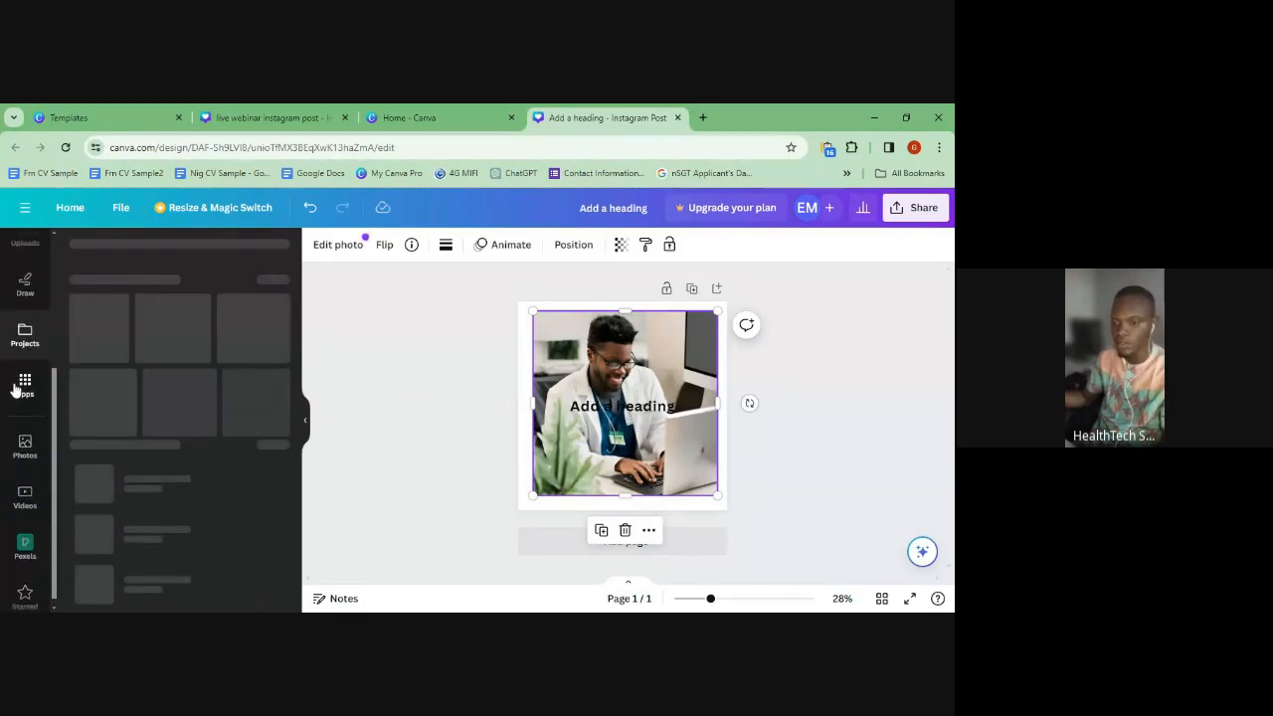
scroll(22, 398, up, 3)
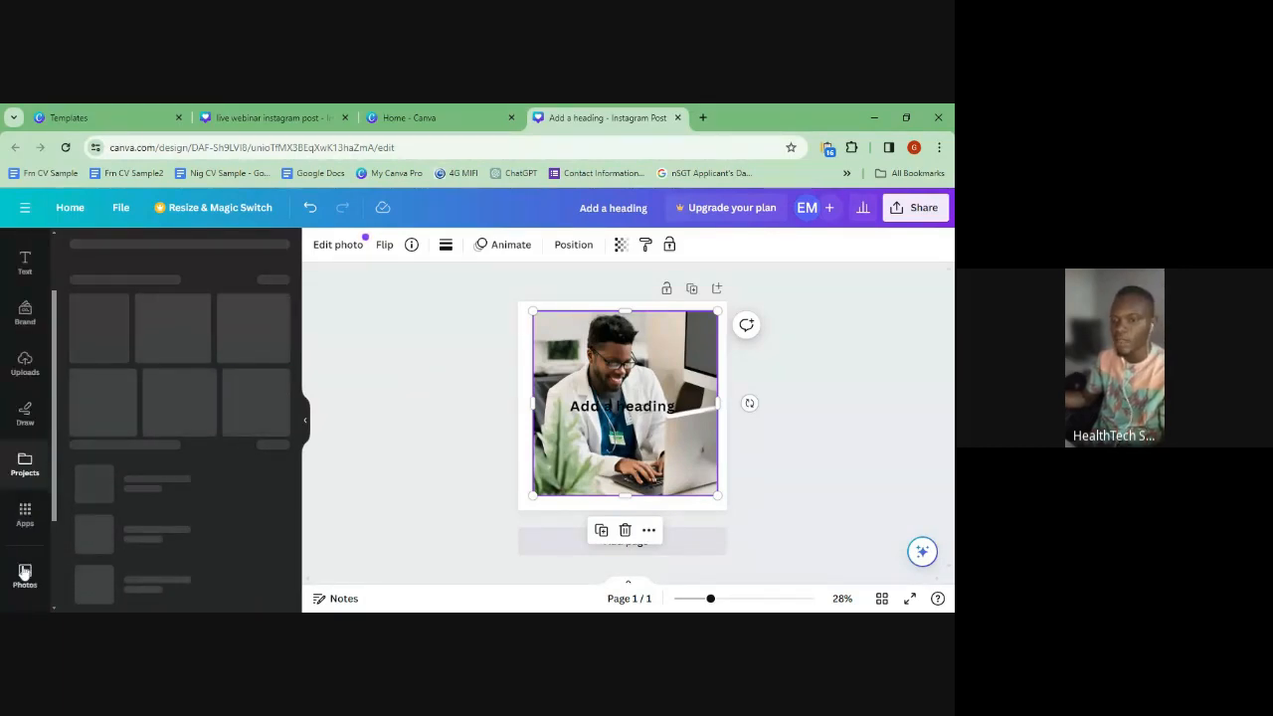
- Scroll through the Apps library's Popular and AI-powered apps
click(25, 513)
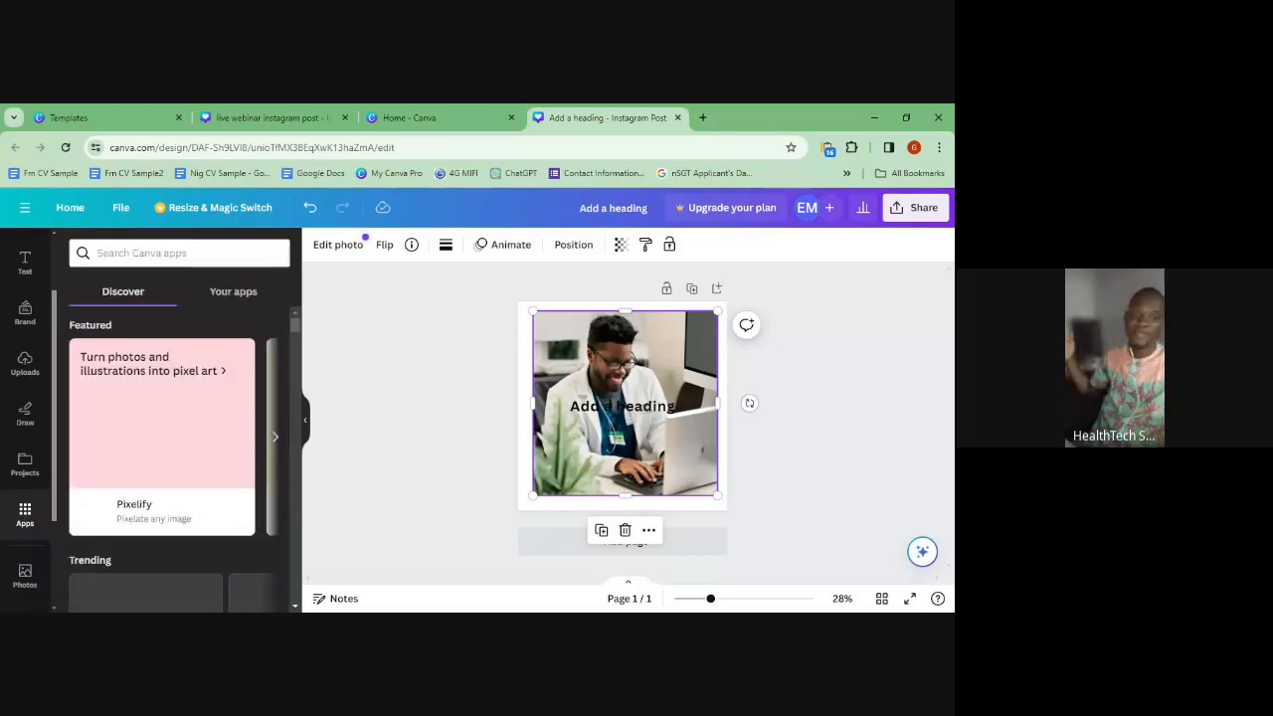
scroll(130, 482, down, 6)
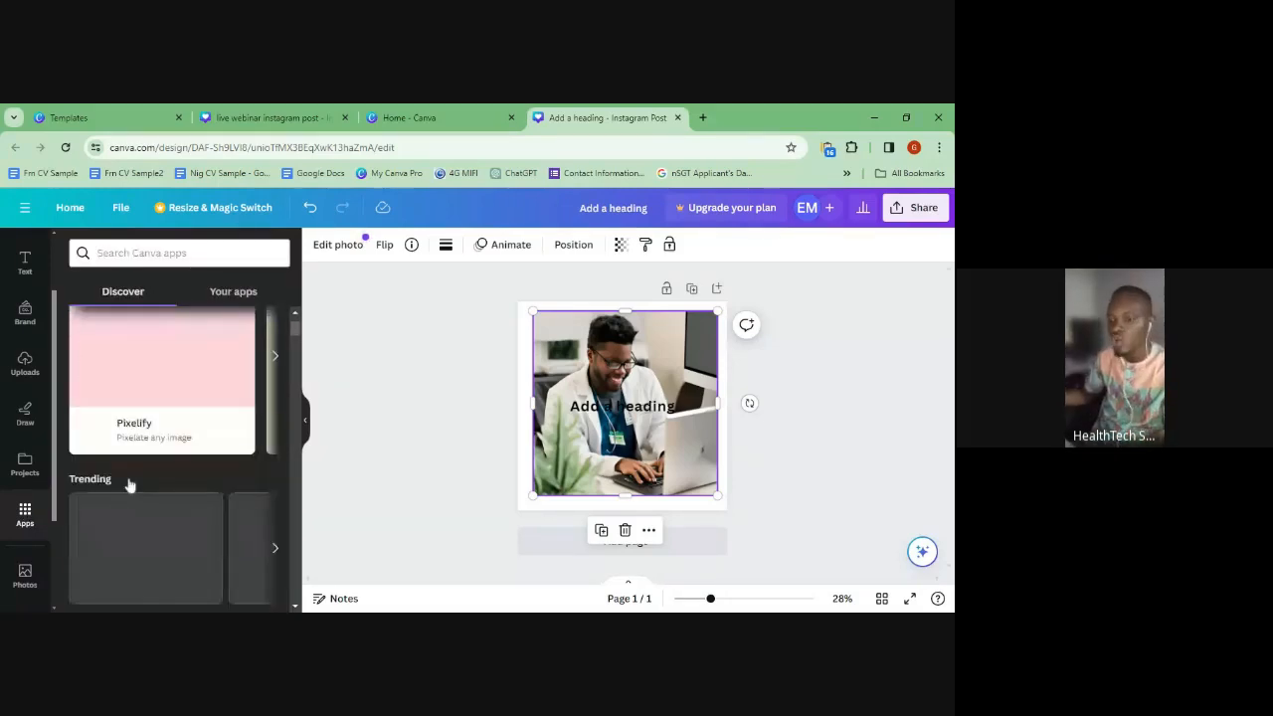
scroll(135, 481, down, 3)
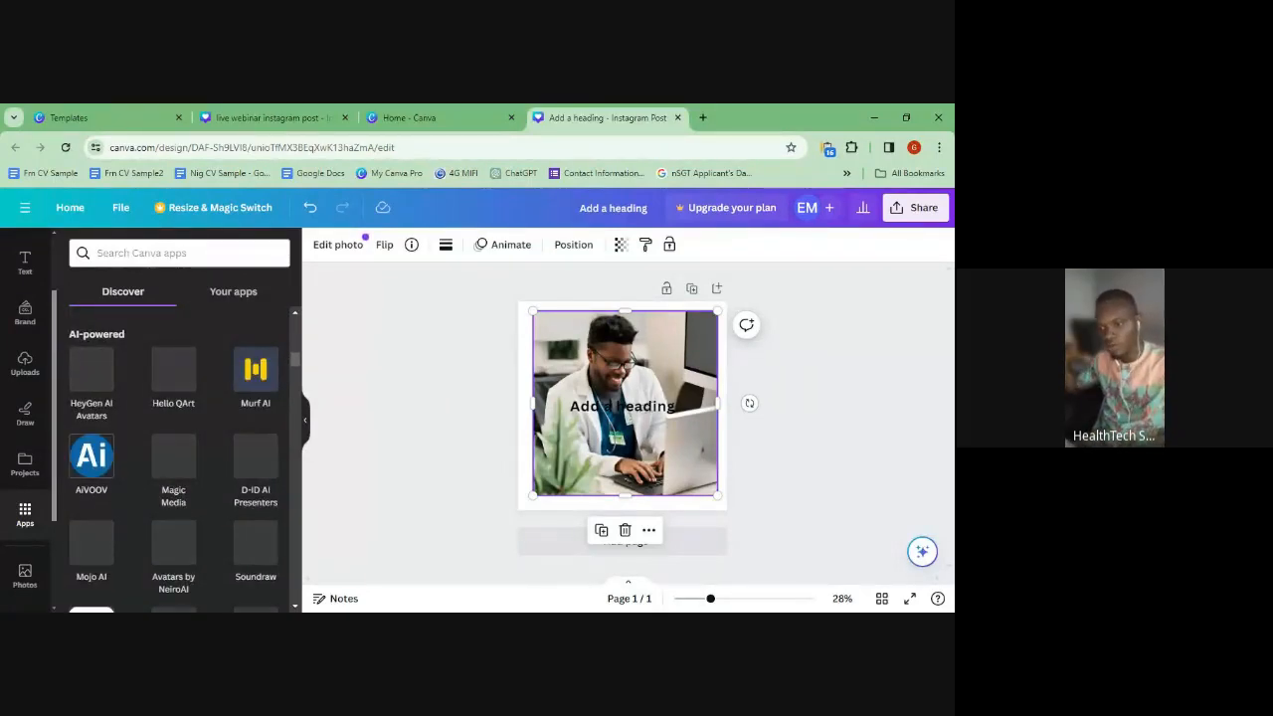
scroll(205, 486, down, 2)
scroll(202, 514, up, 1)
scroll(160, 527, down, 1)
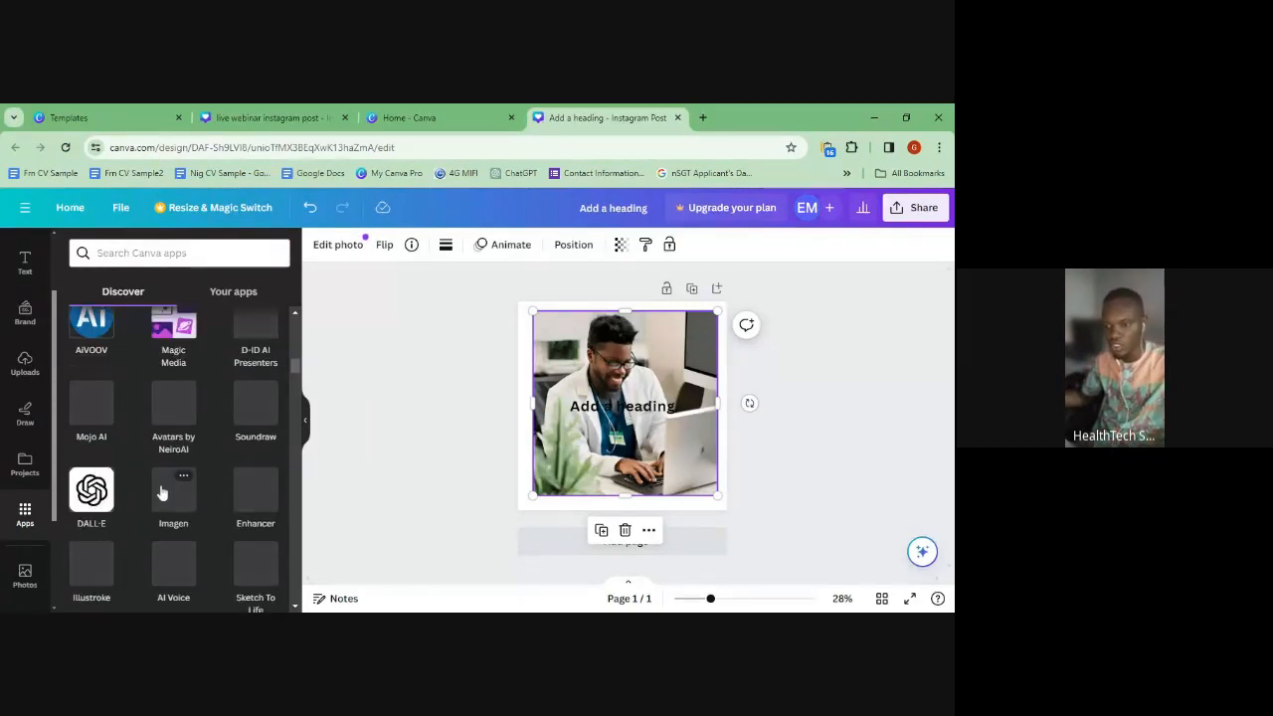
scroll(174, 482, up, 1)
scroll(242, 465, down, 2)
scroll(243, 463, up, 5)
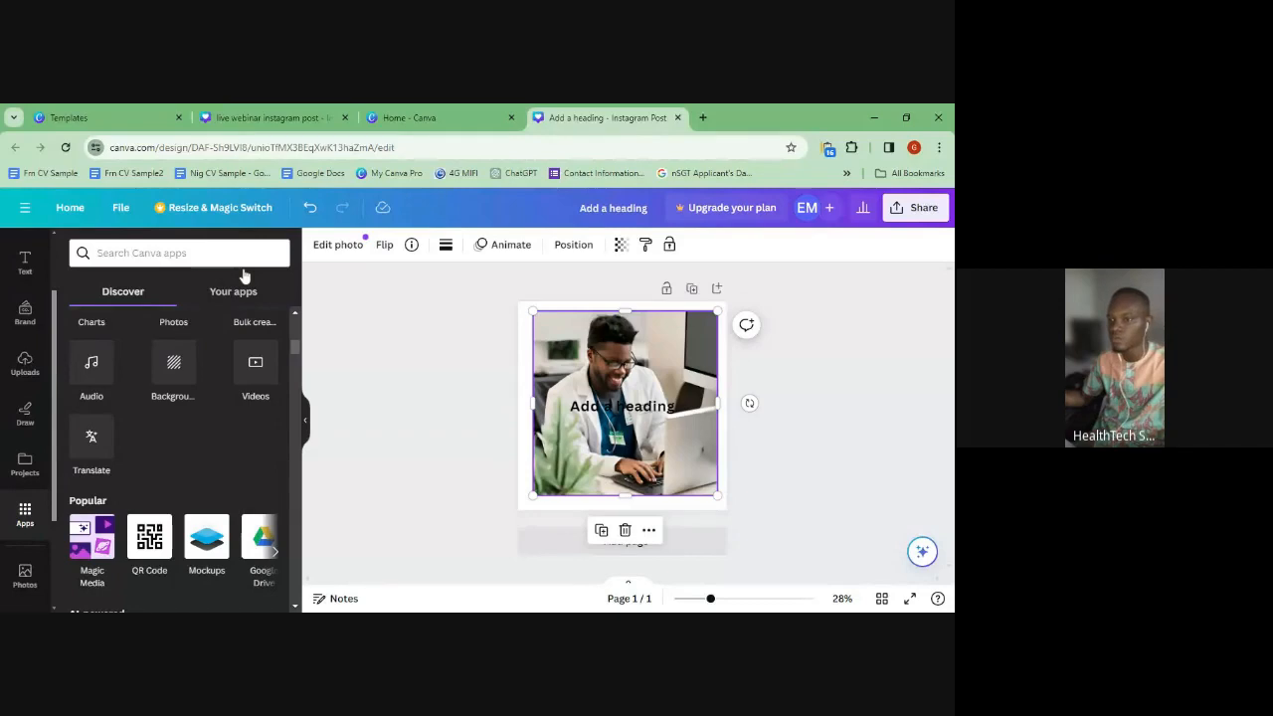
scroll(226, 543, down, 2)
scroll(226, 542, up, 1)
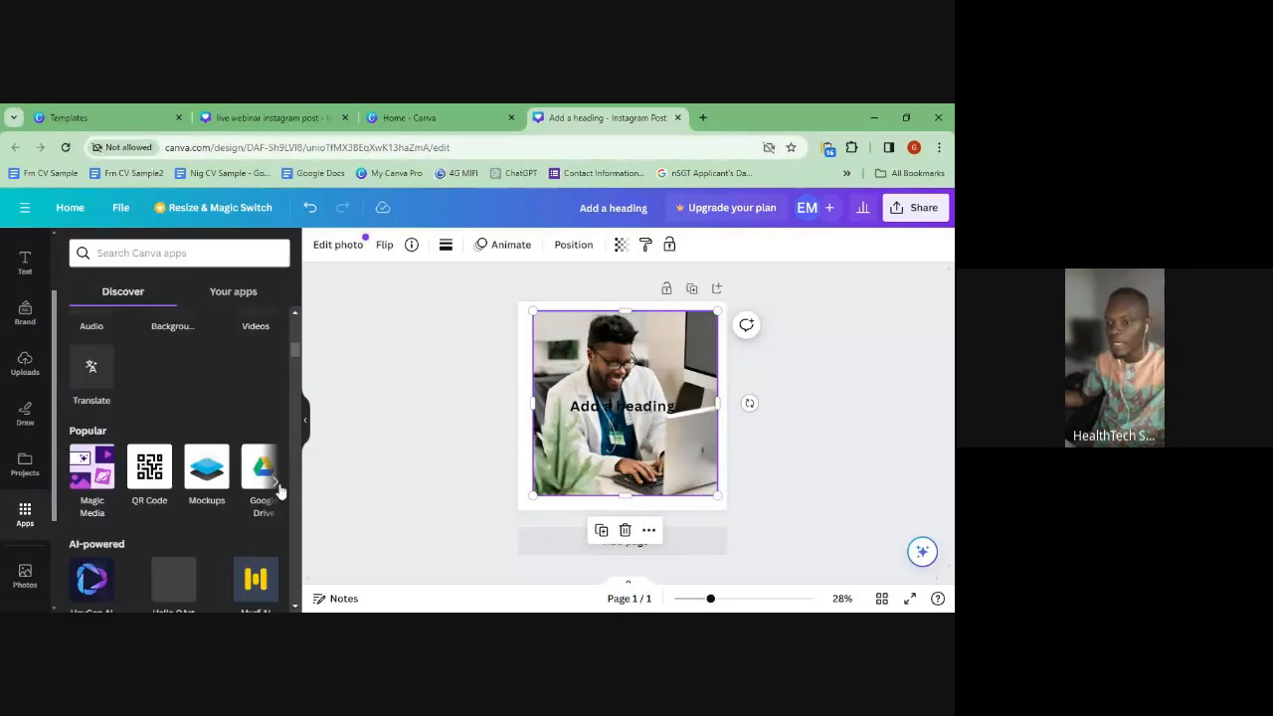
- Cancel the recording's screen share, dismiss the warning, and switch to the live webinar post tab
click(274, 483)
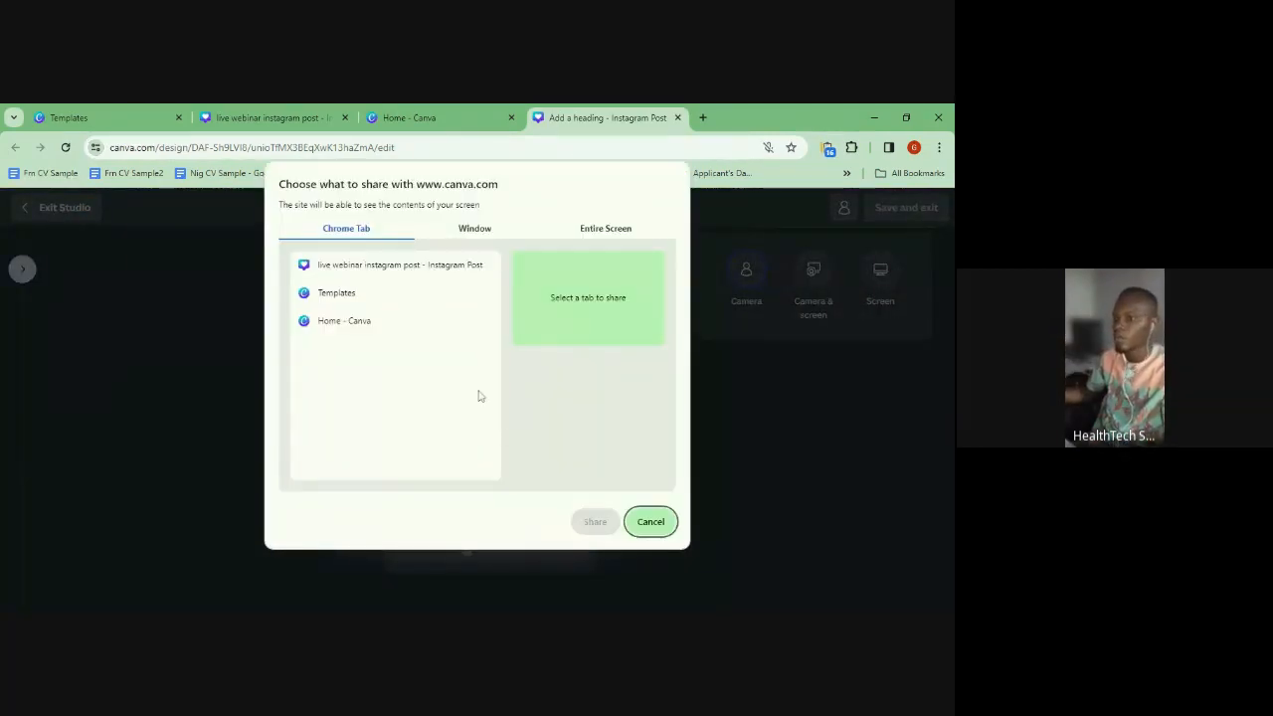
click(649, 525)
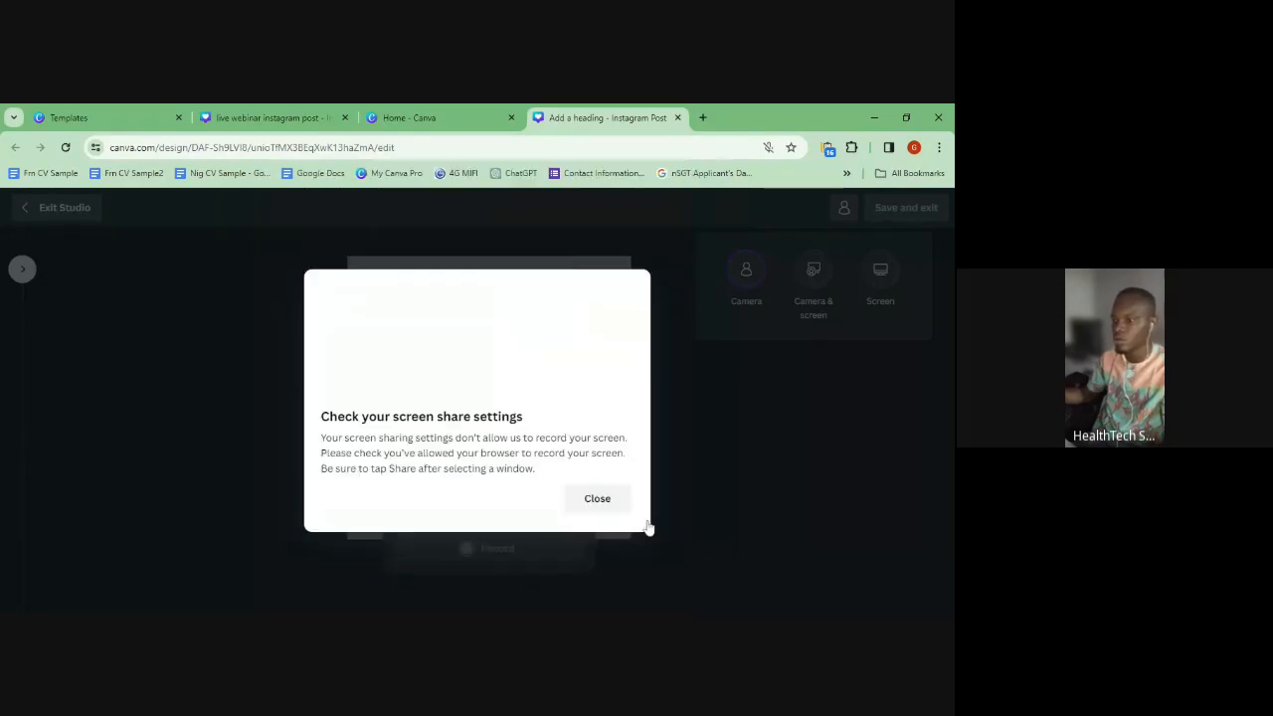
click(611, 504)
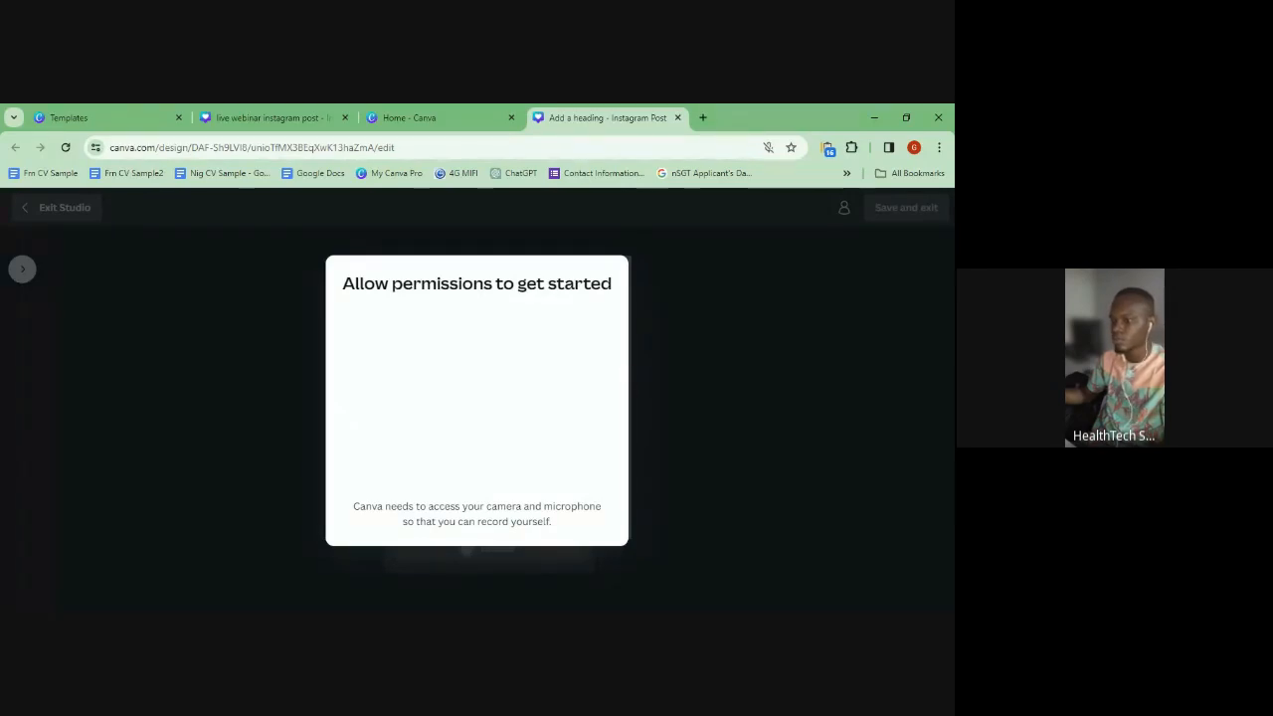
click(438, 115)
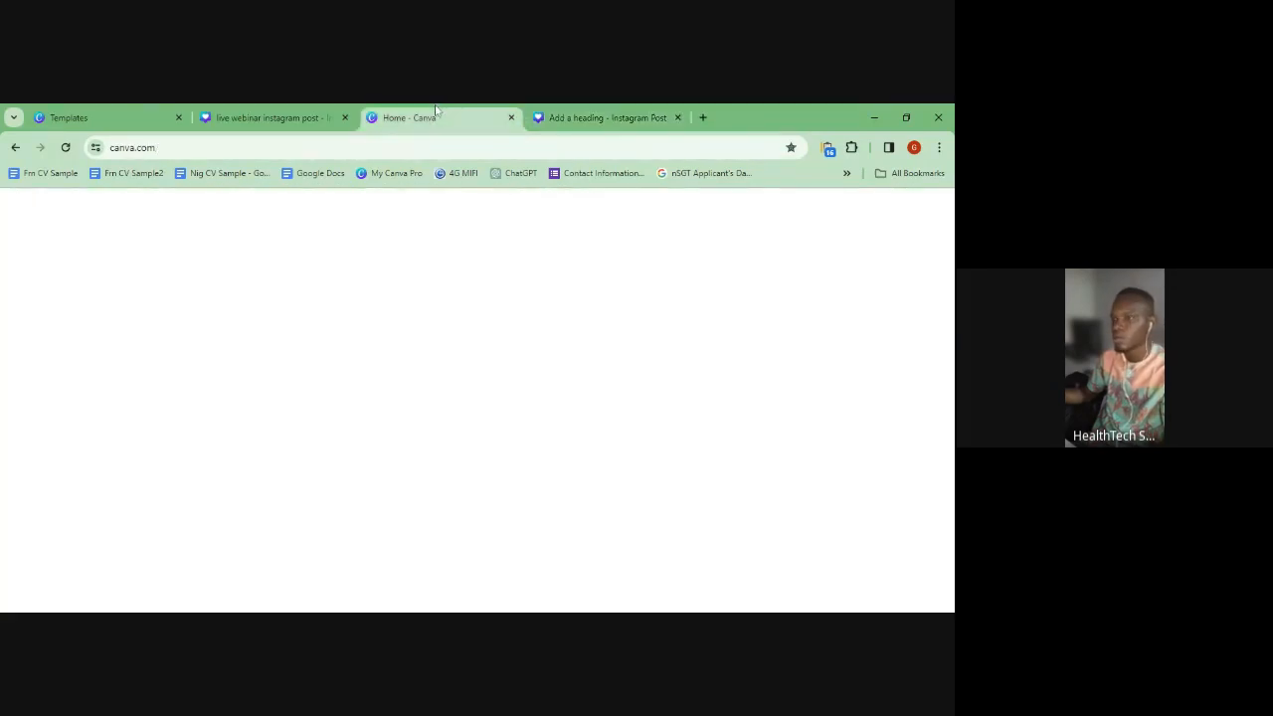
click(244, 111)
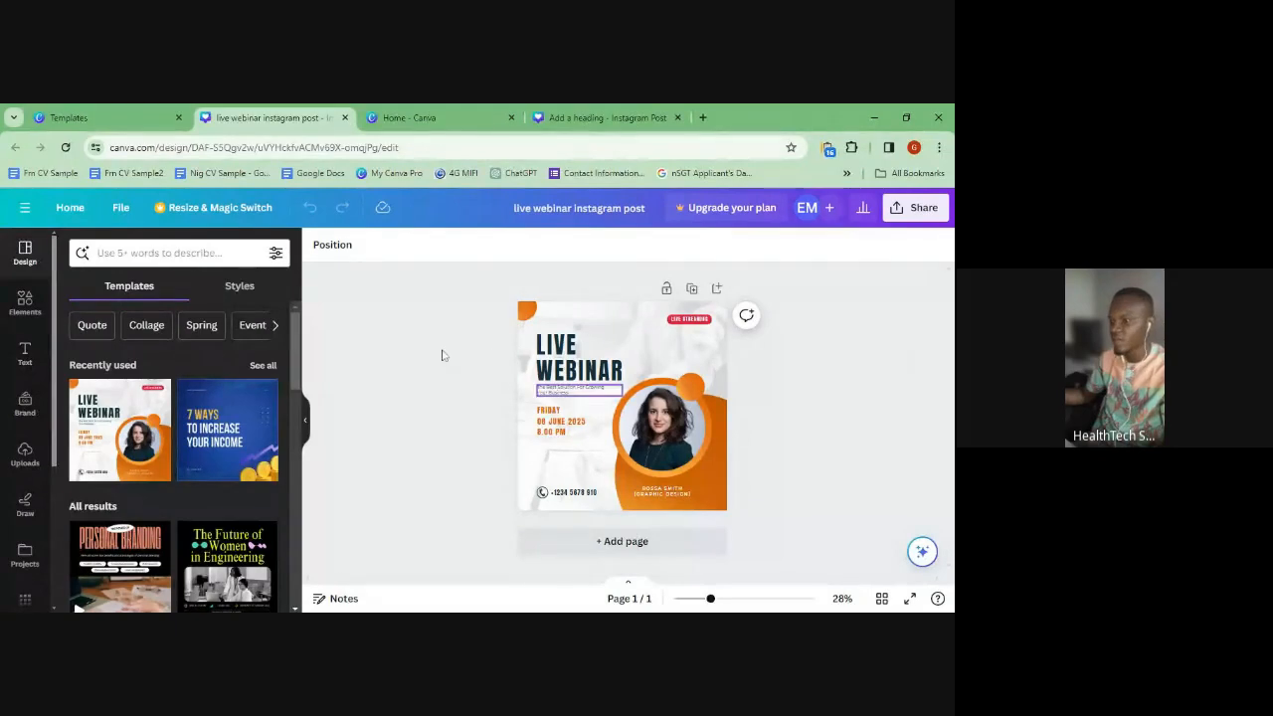
- Select the portrait photo, orange circle, date, subtitle and LIVE STREAMING badge, then zoom to 40%
click(689, 441)
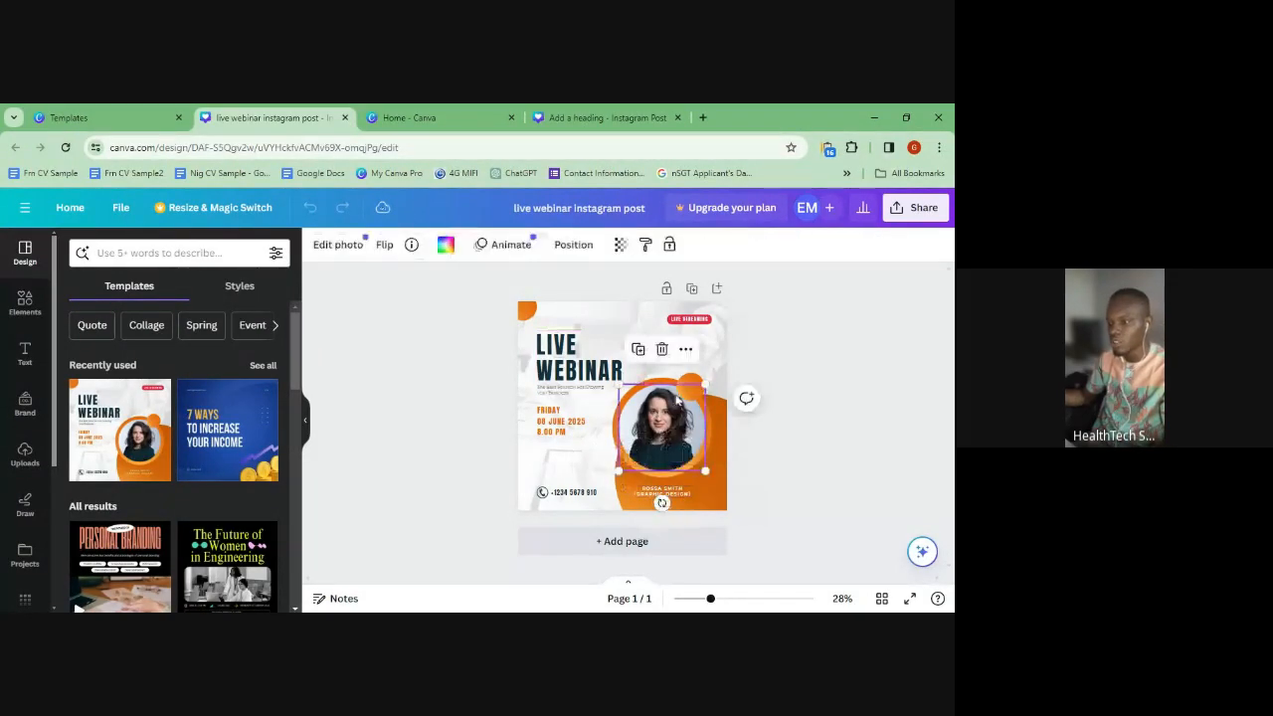
click(691, 385)
click(563, 420)
click(563, 394)
click(697, 319)
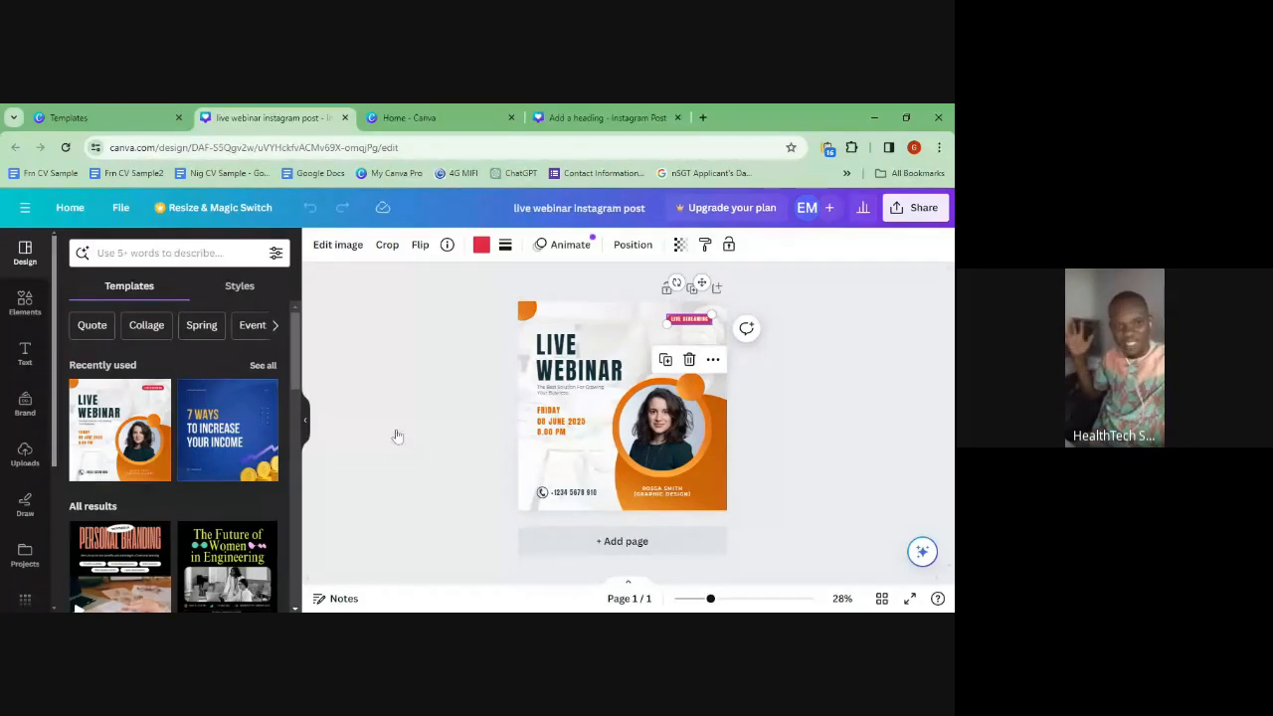
click(724, 600)
drag(951, 461, 951, 449)
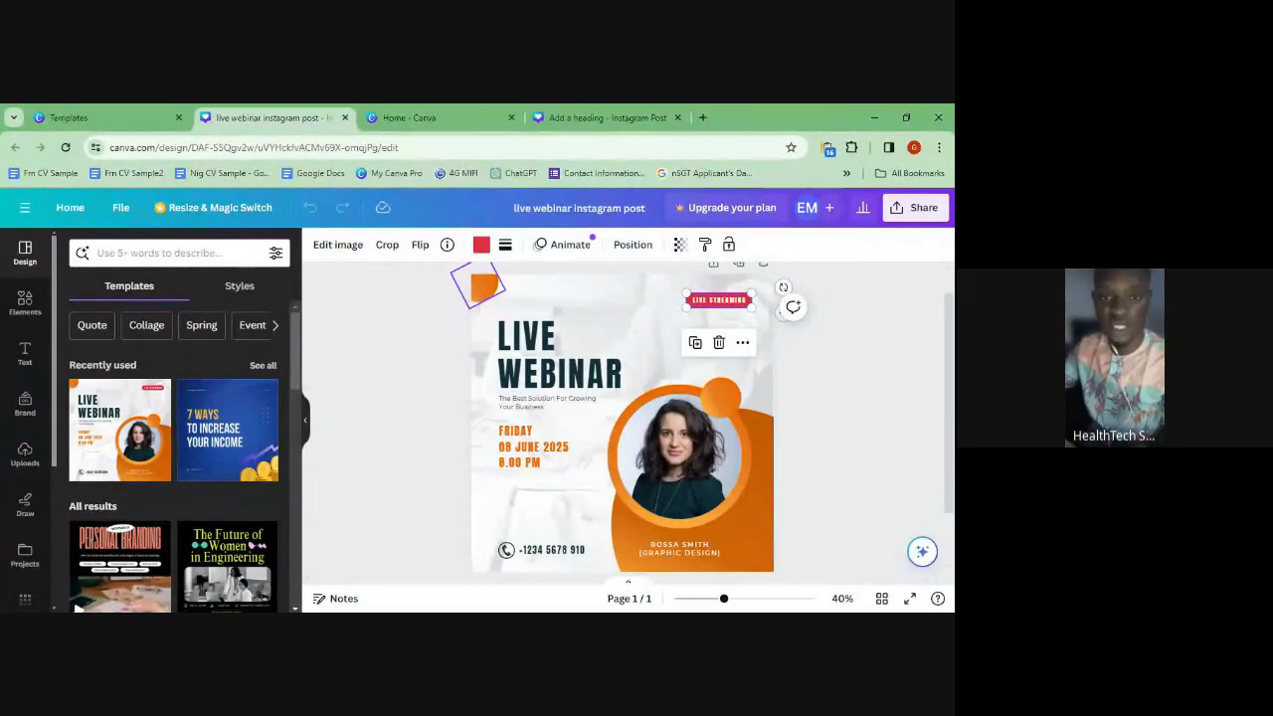
click(521, 307)
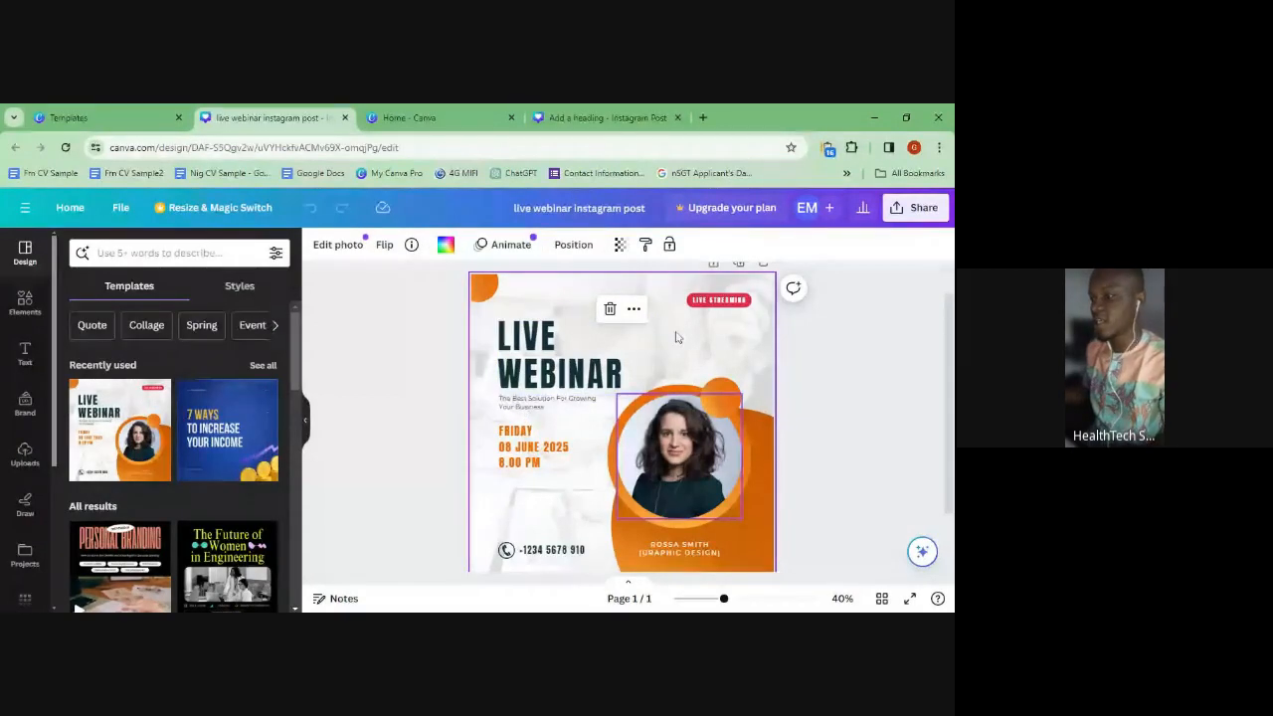
scroll(709, 504, down, 1)
scroll(679, 341, up, 1)
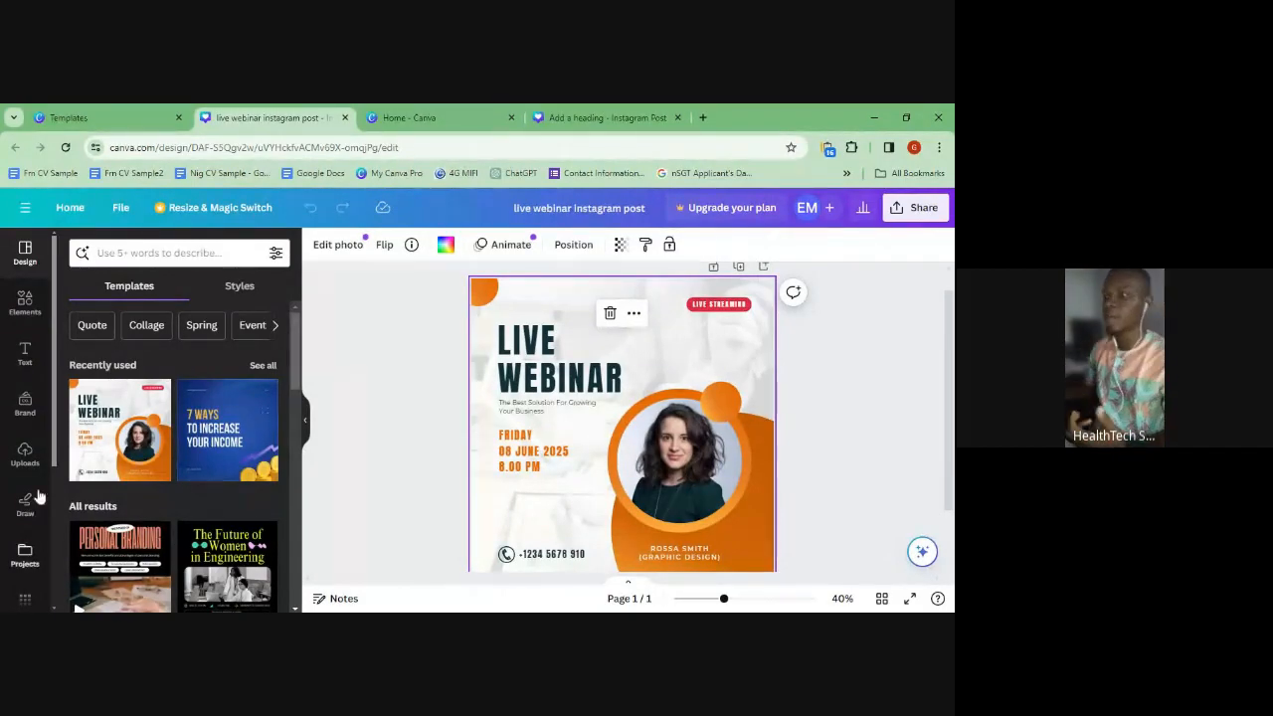
drag(670, 285, 757, 329)
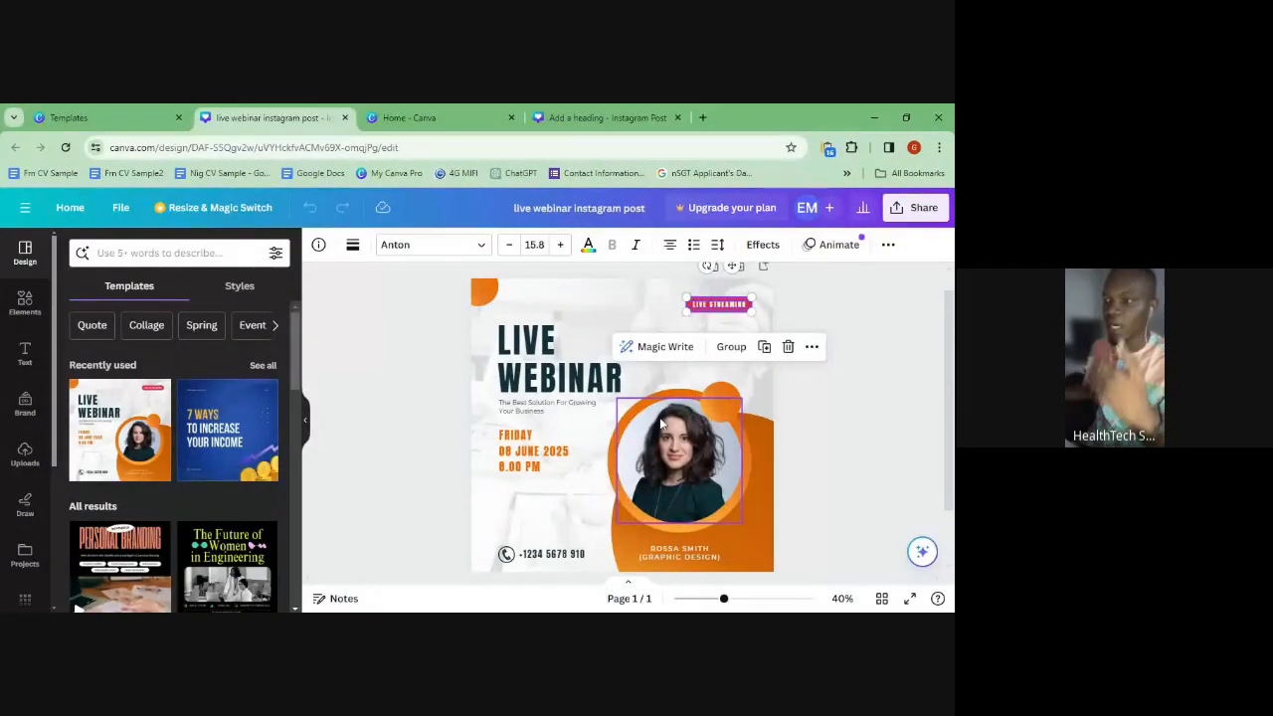
click(719, 302)
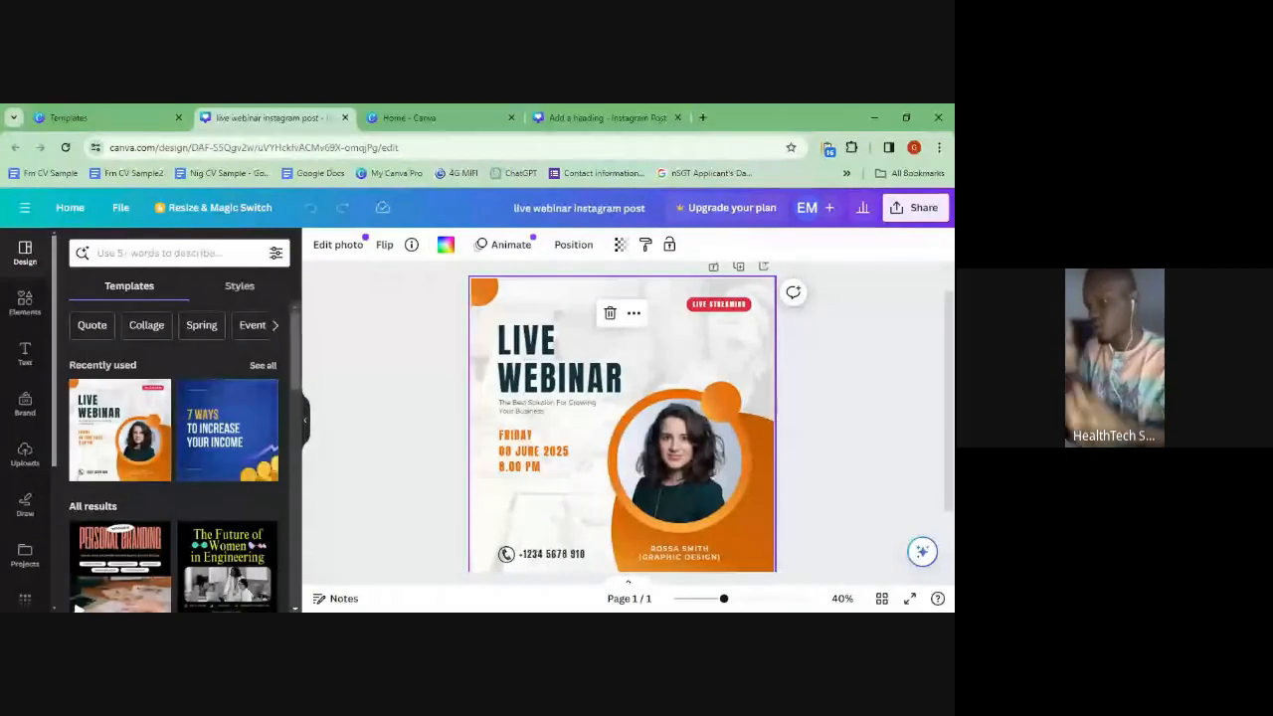
click(534, 366)
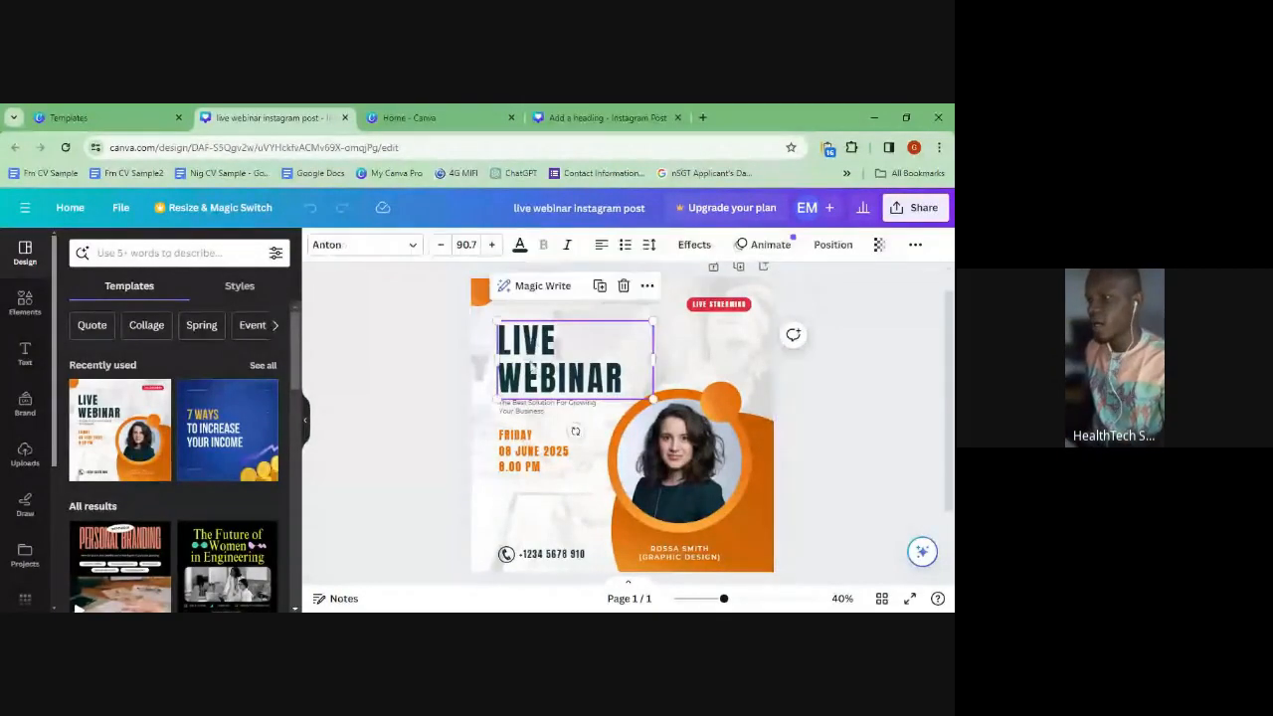
click(525, 409)
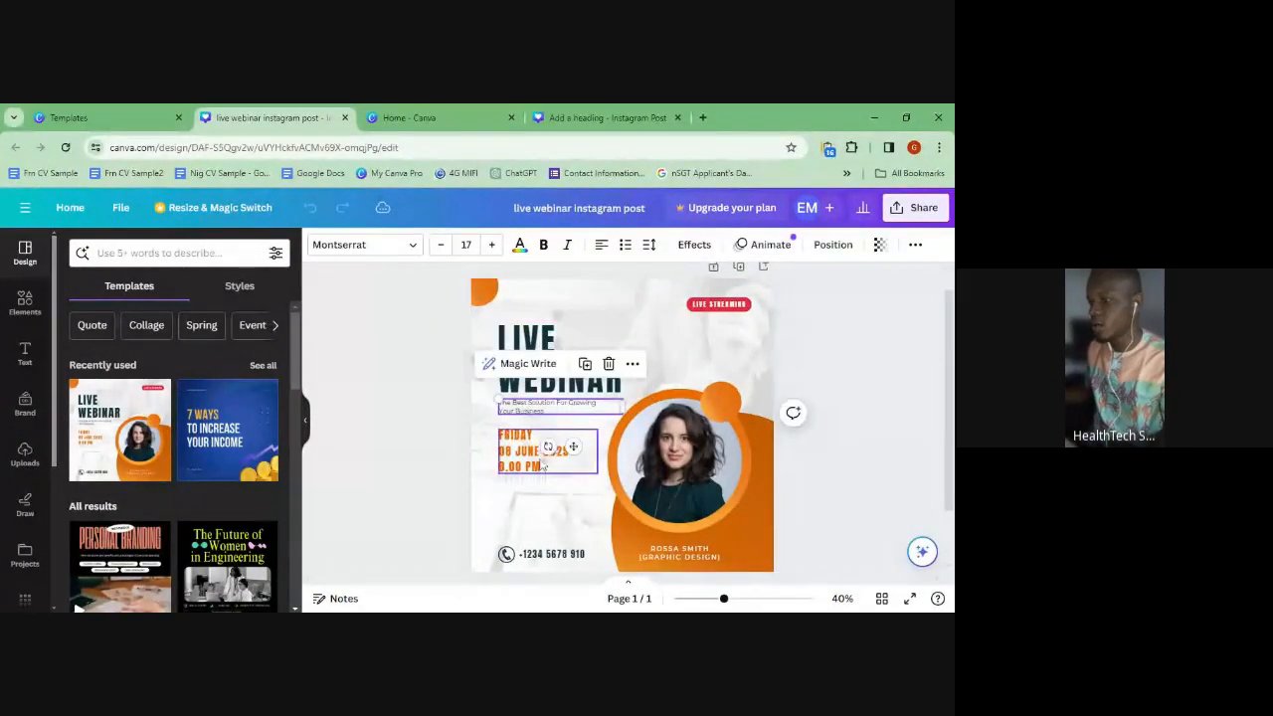
click(542, 453)
click(518, 370)
double_click(516, 343)
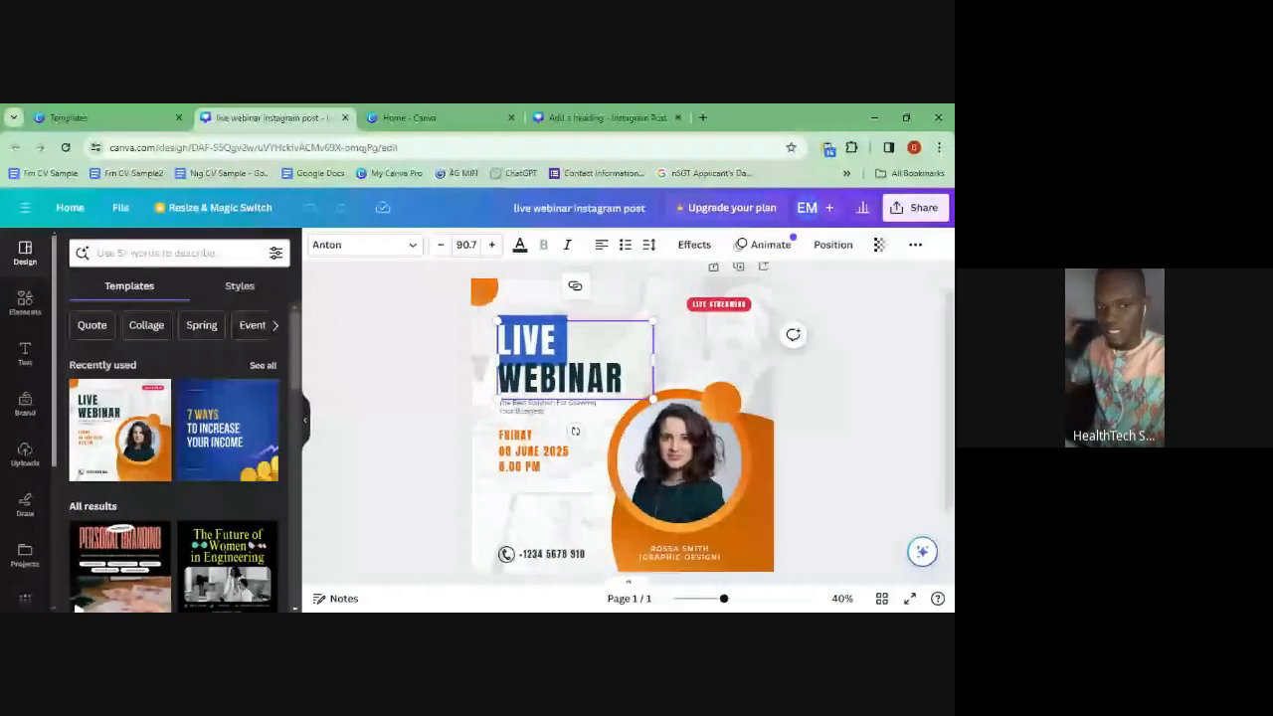
click(625, 378)
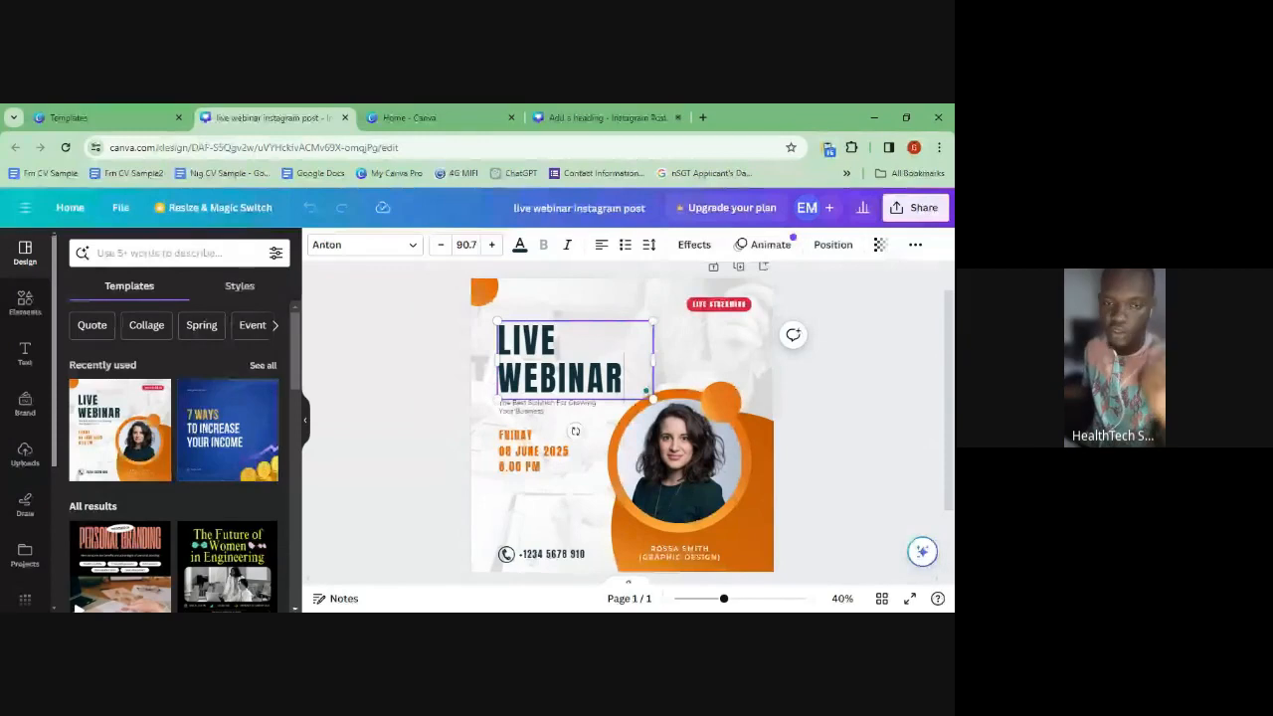
- Select all the LIVE WEBINAR text and type '2-DAY GRAPHIC DESIGN BOOTCAMP FOR MEDICS' over it
key(shift+Up)
key(Left)
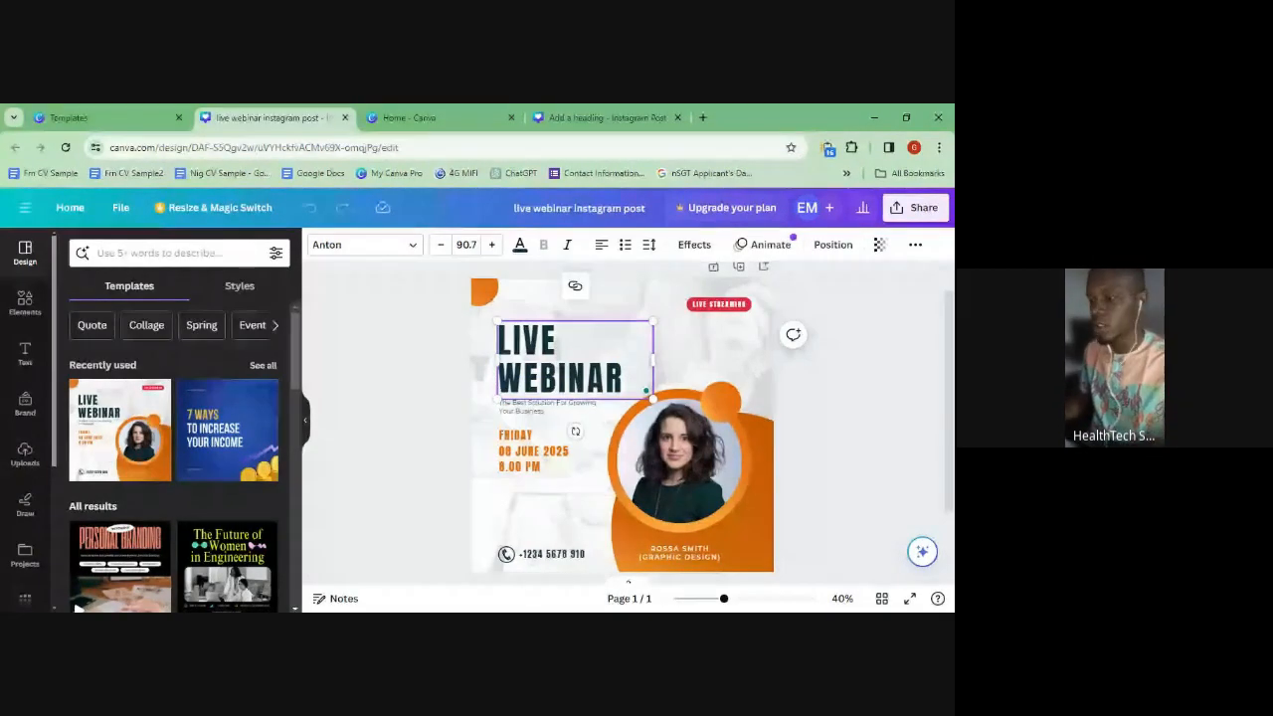
key(ctrl+a)
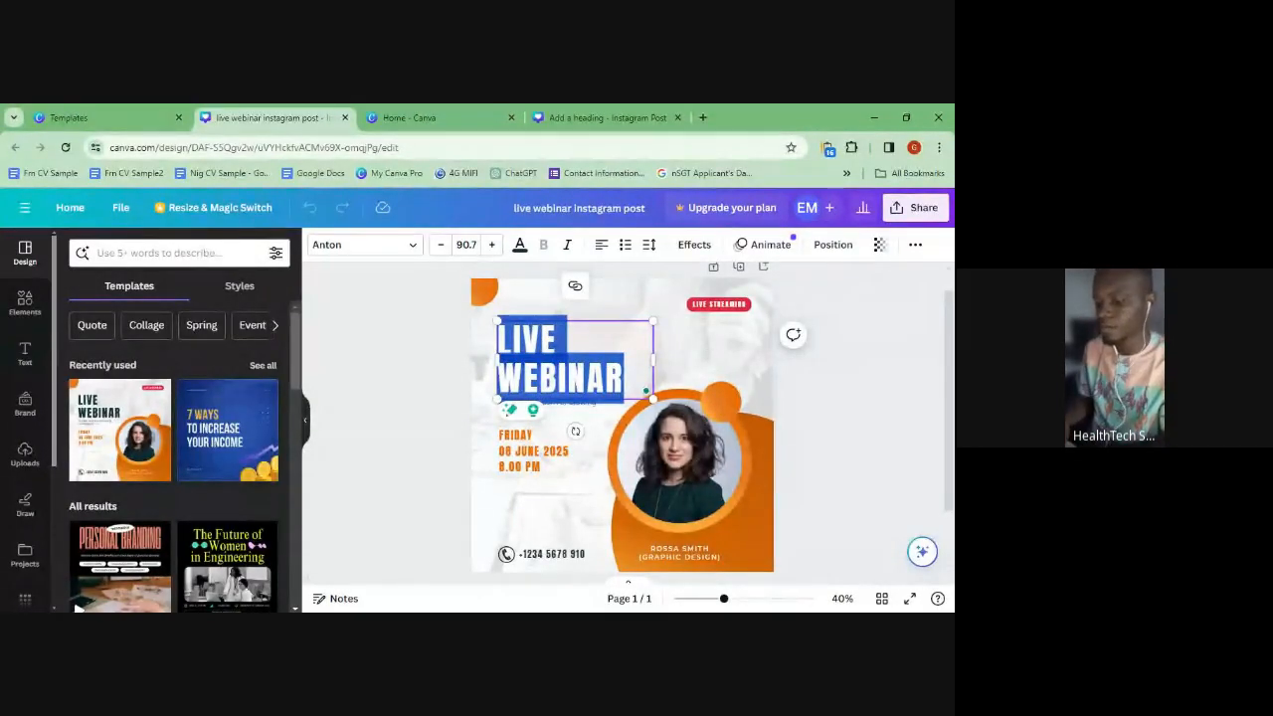
text(2-D)
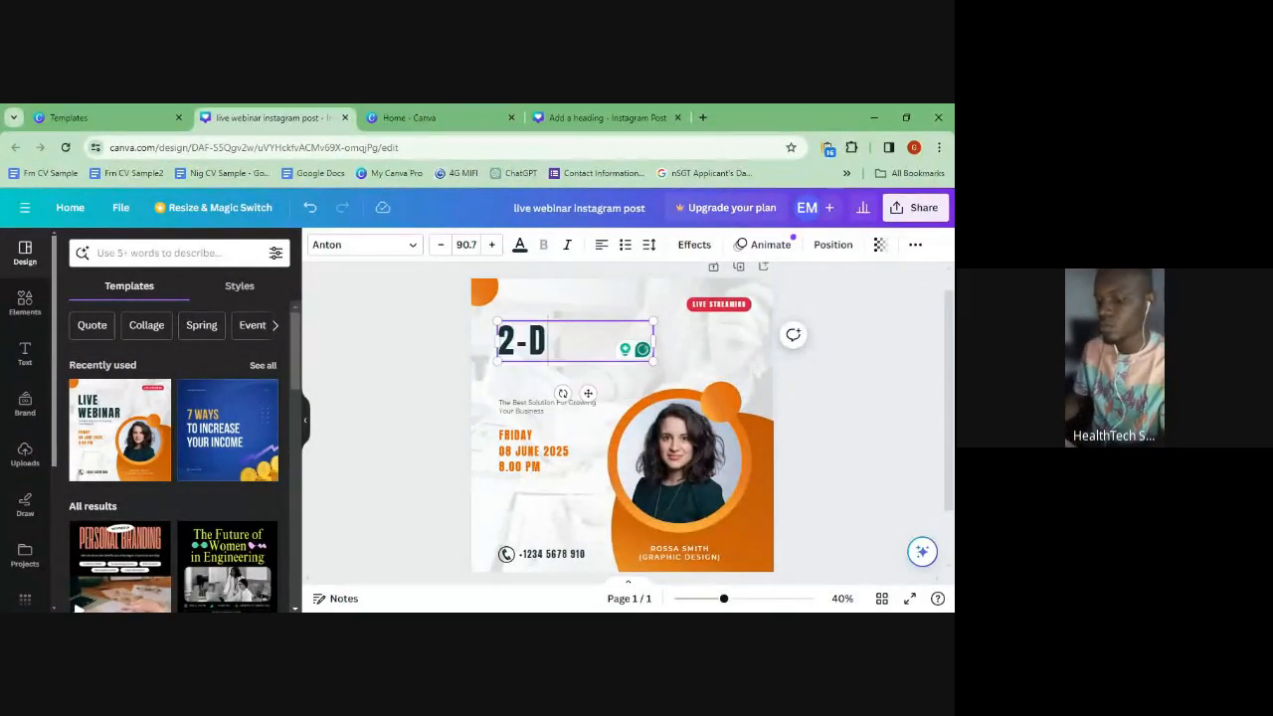
text(AY)
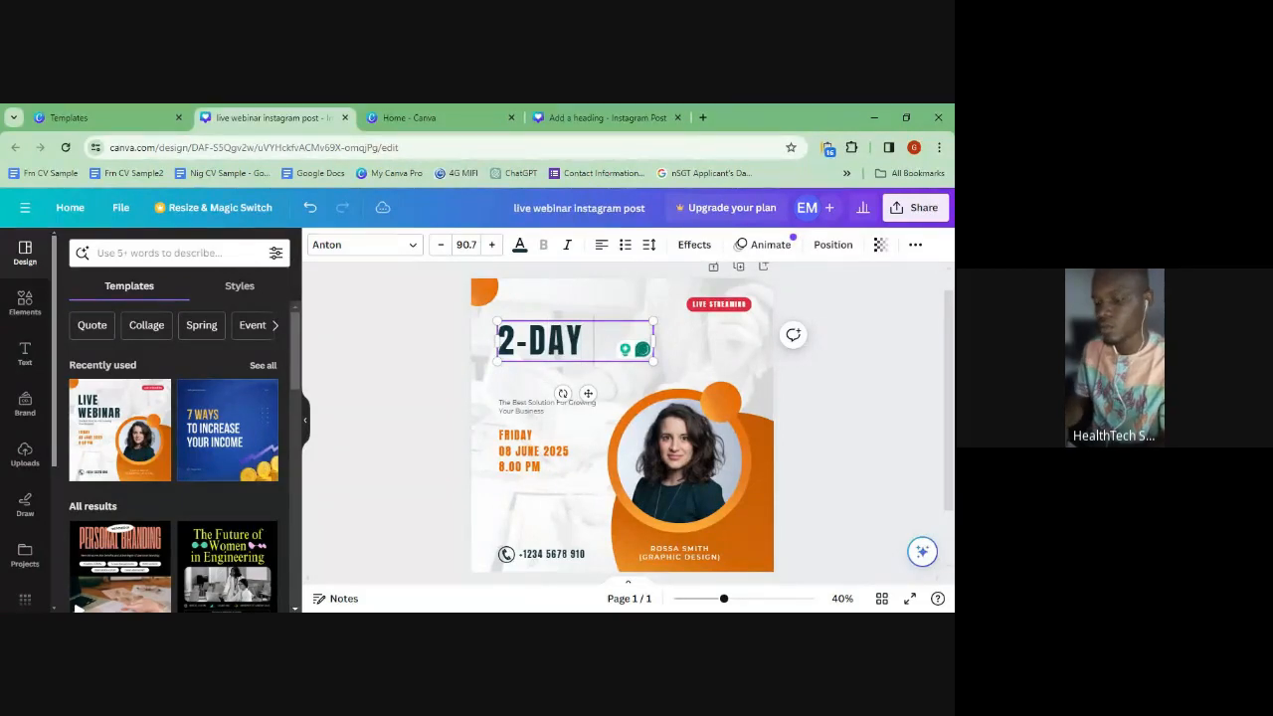
text( GRAPHIC DES)
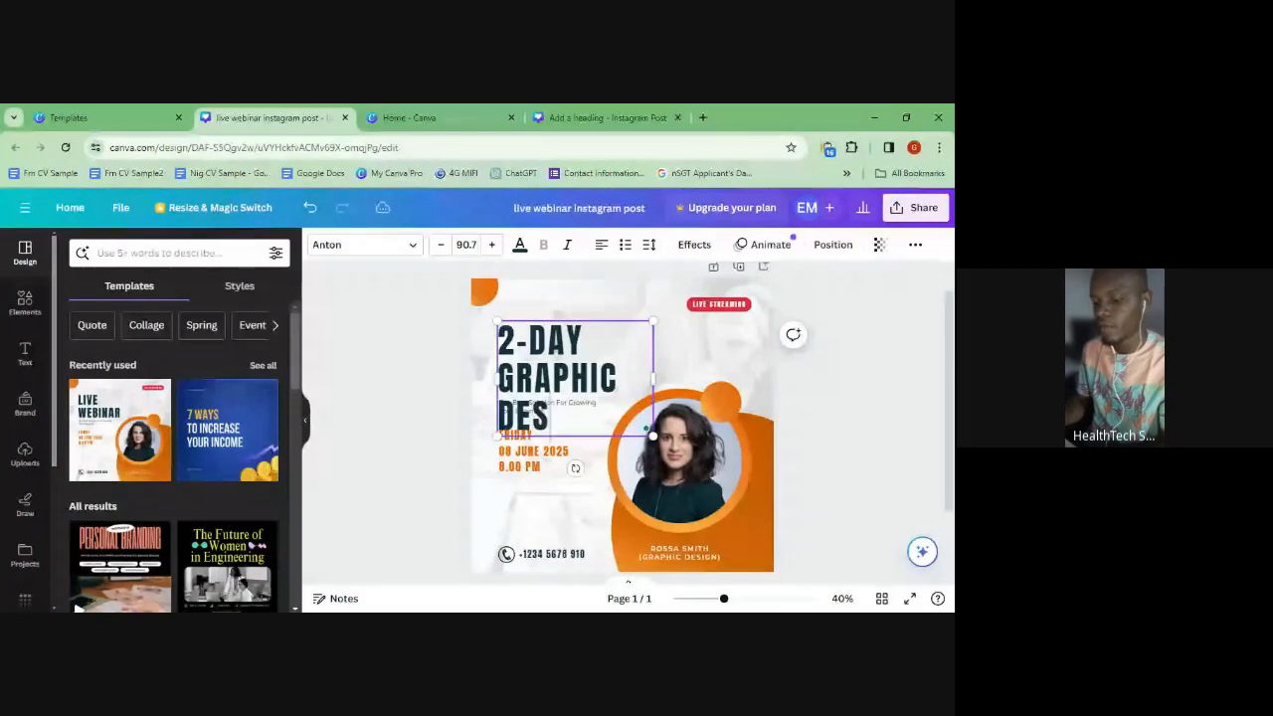
text(IGN B)
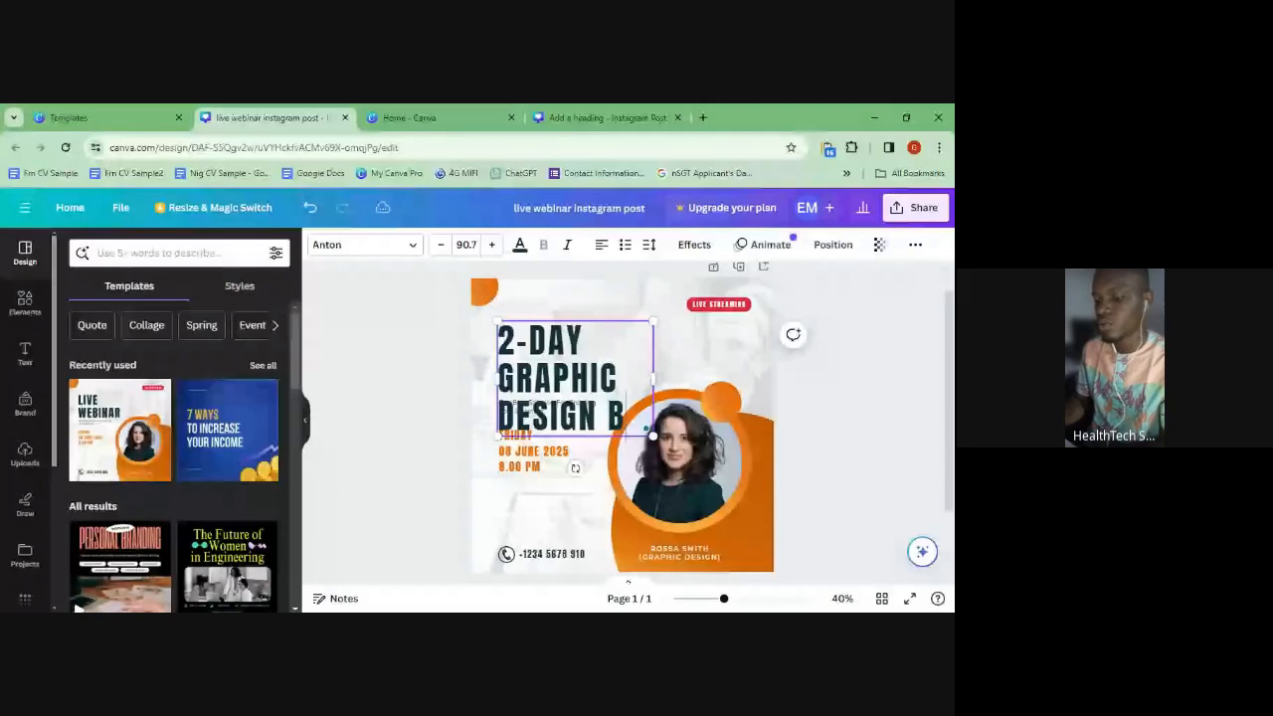
text(OOTCAMP FOR ME)
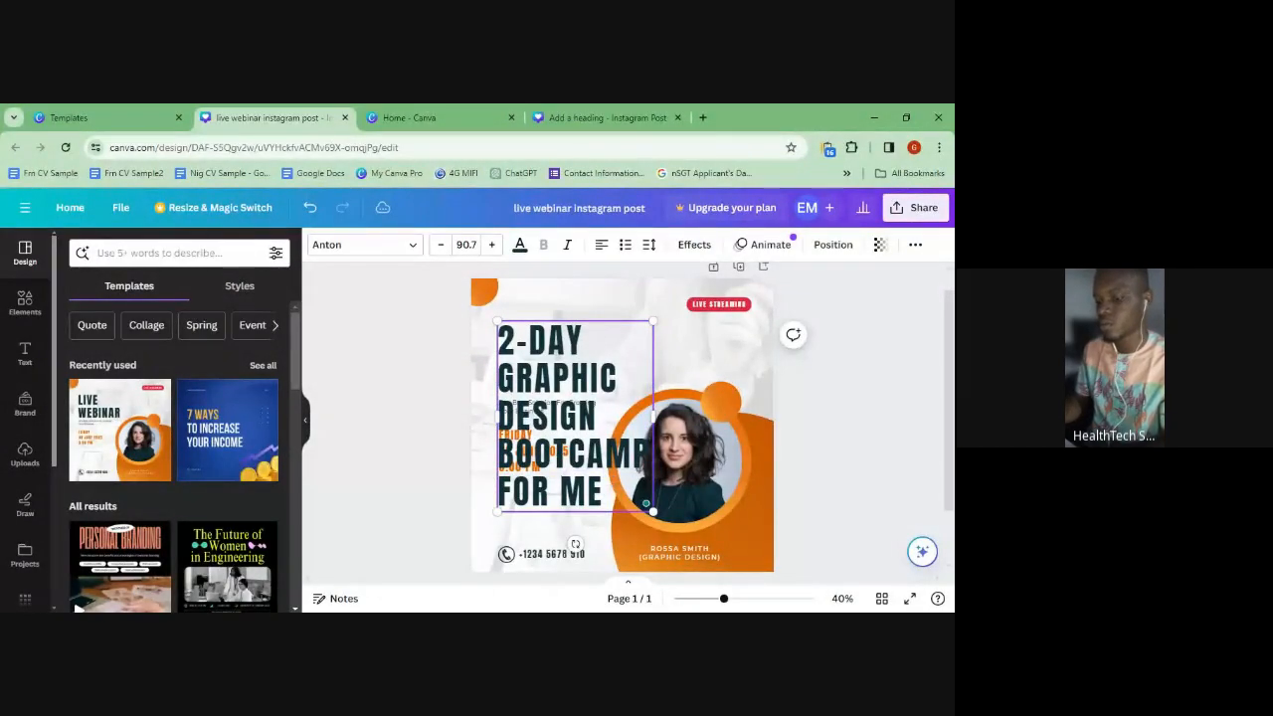
text(DICS)
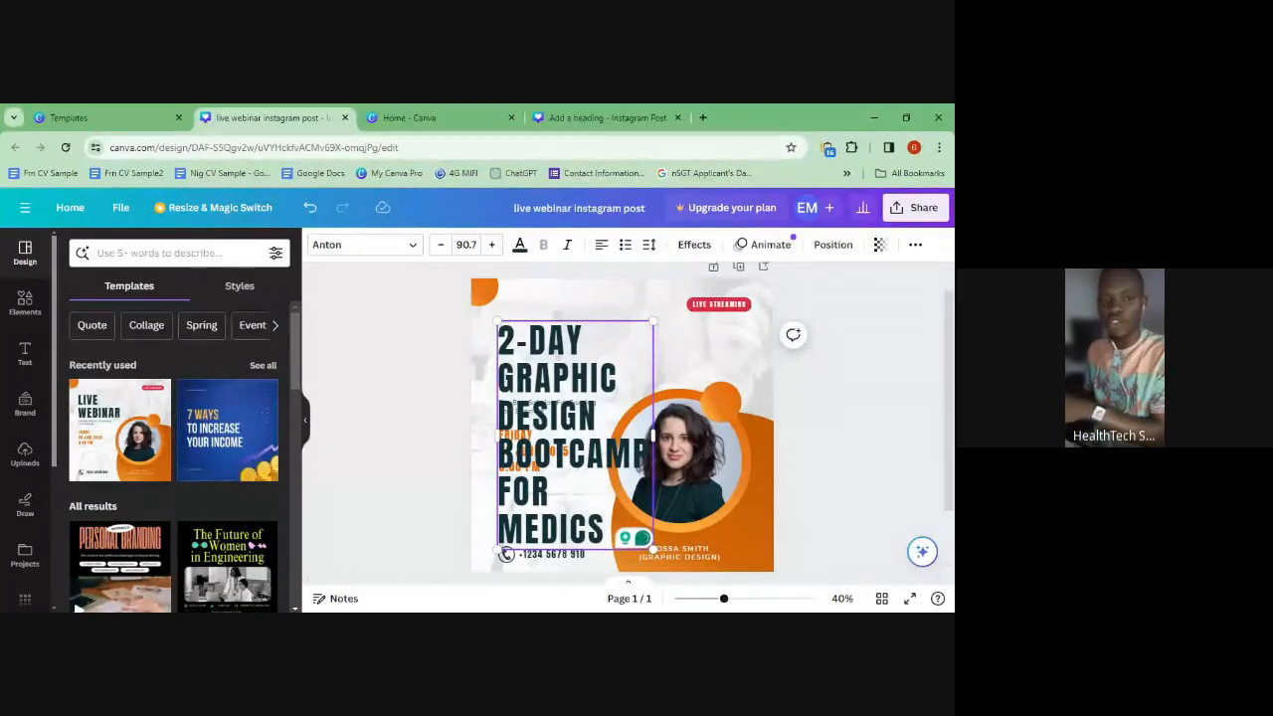
- Set the whole bootcamp heading to Anton size 50 so it wraps onto three lines
key(ctrl+a)
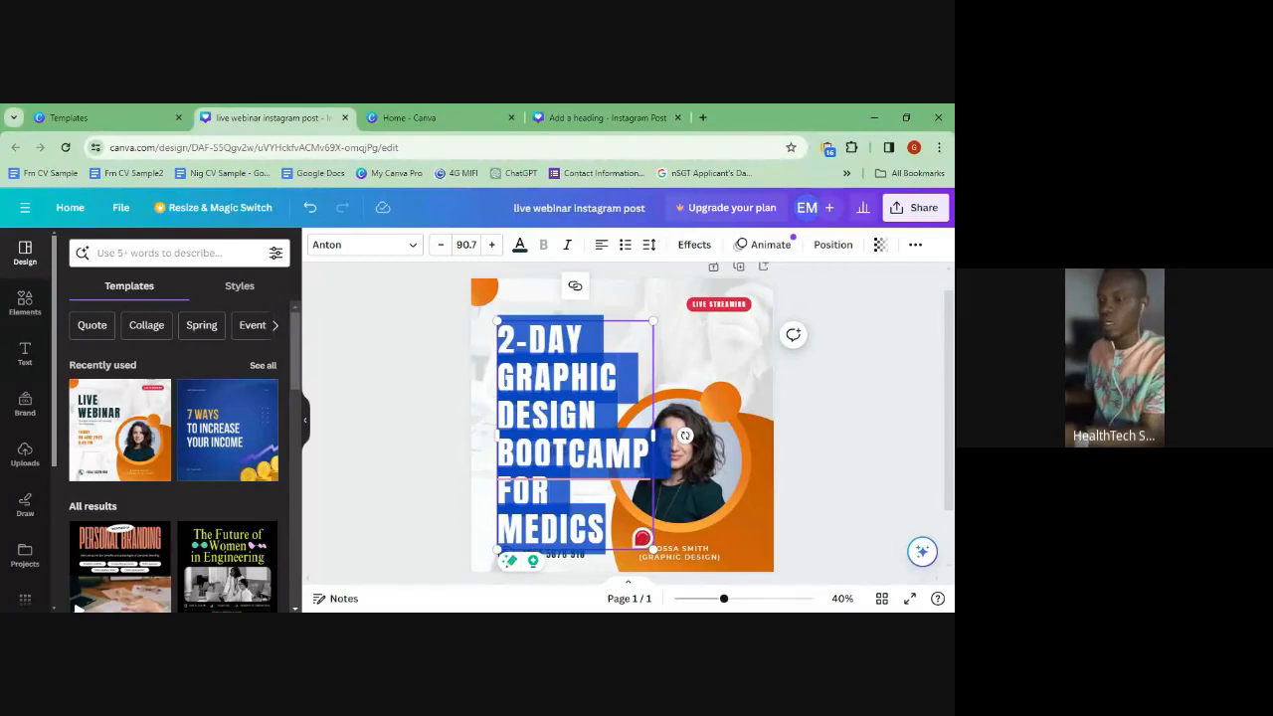
click(467, 244)
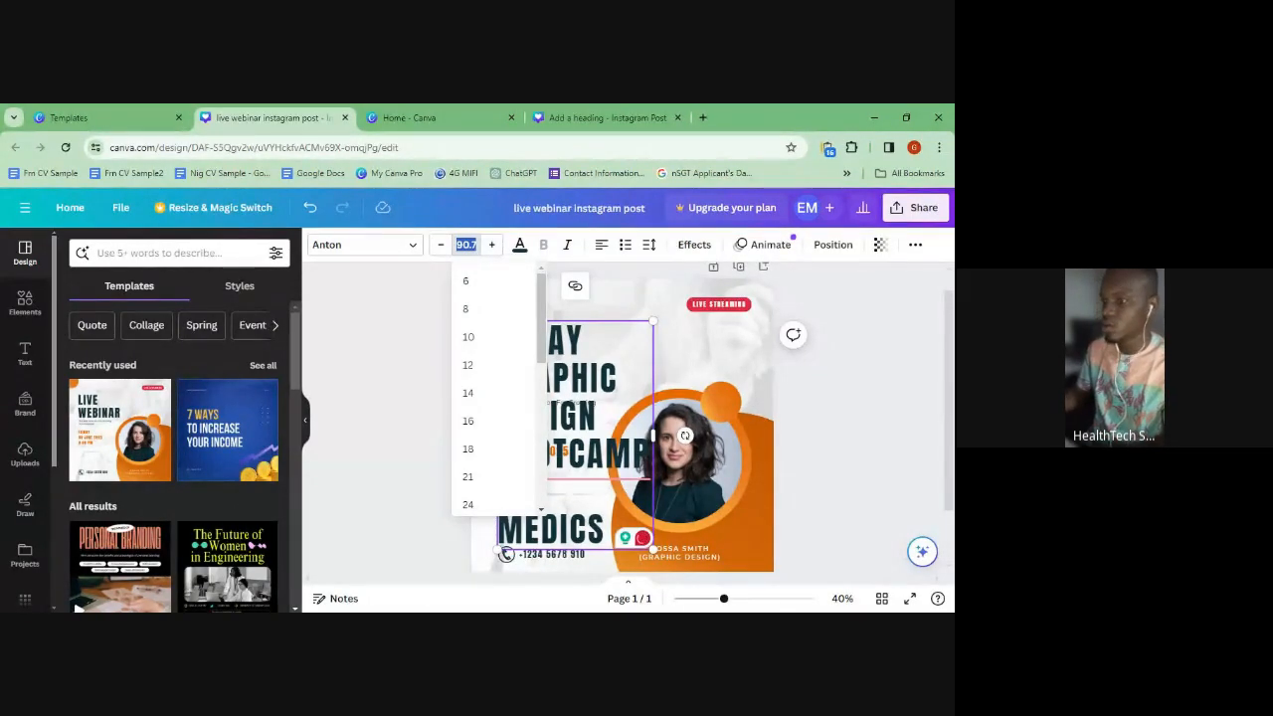
text(50)
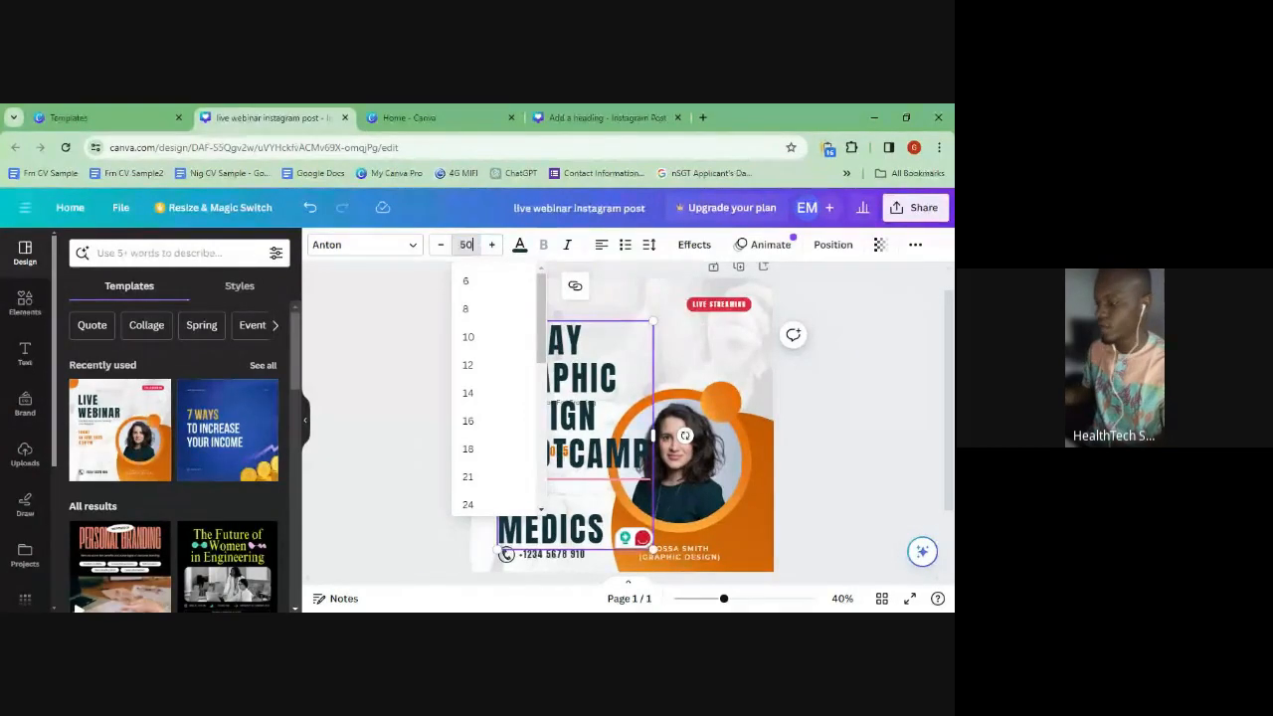
key(Return)
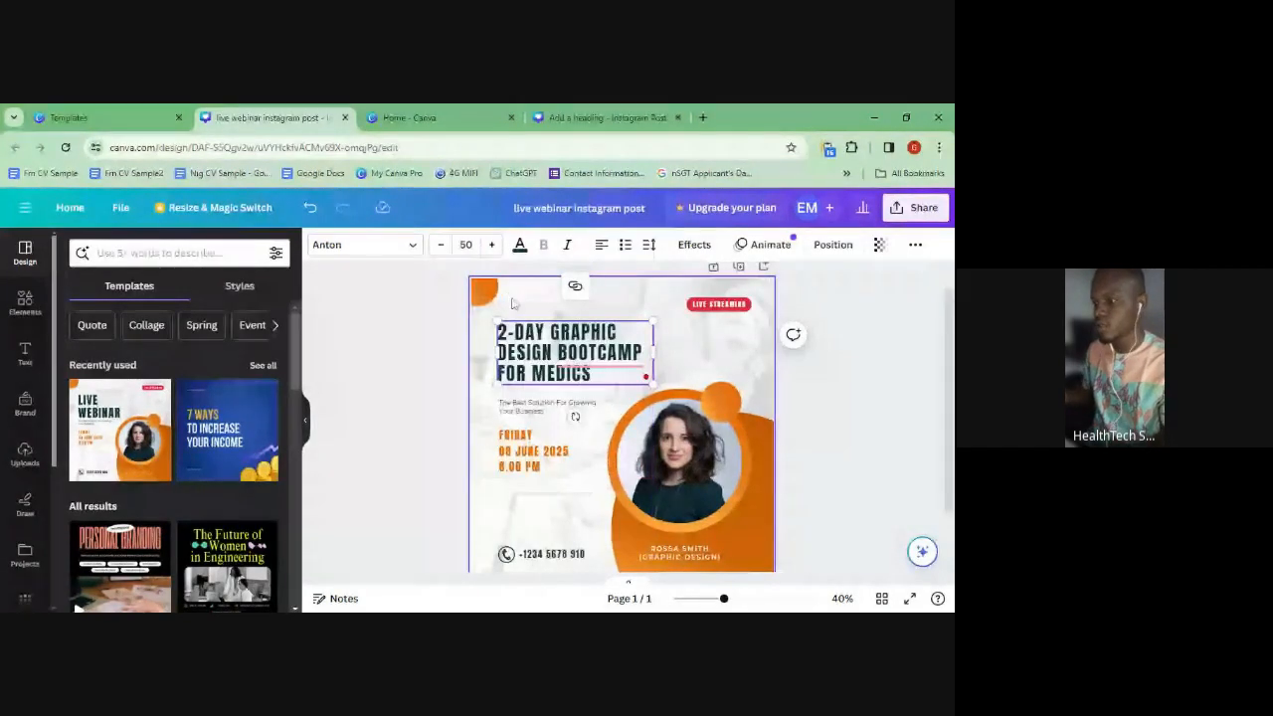
click(585, 343)
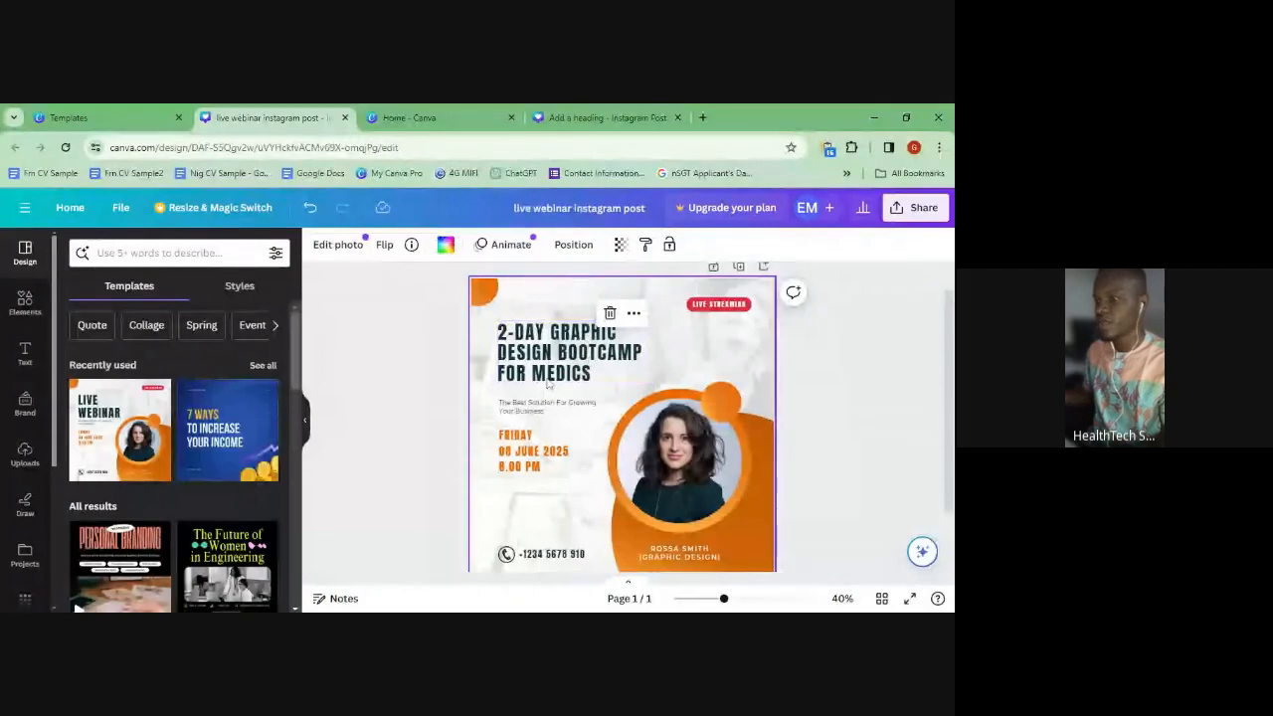
- Colour only the word MEDICS red, then reselect the heading and show the Elements library
click(587, 368)
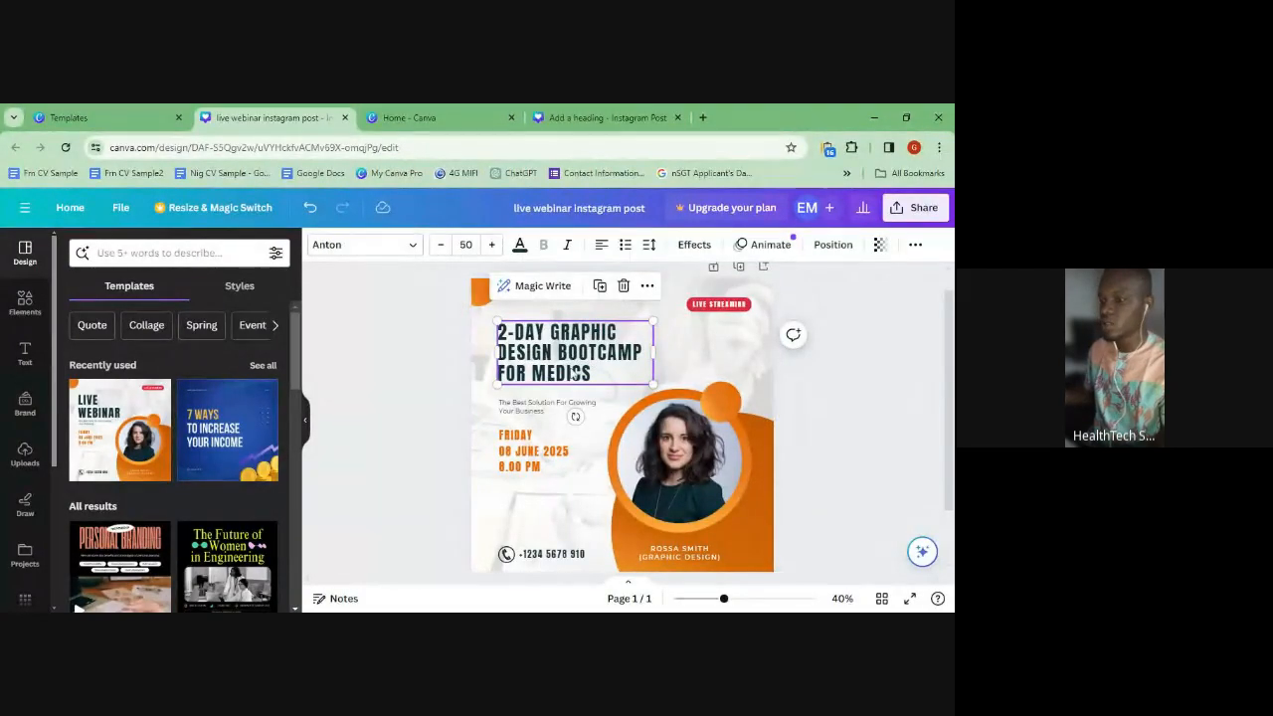
double_click(575, 373)
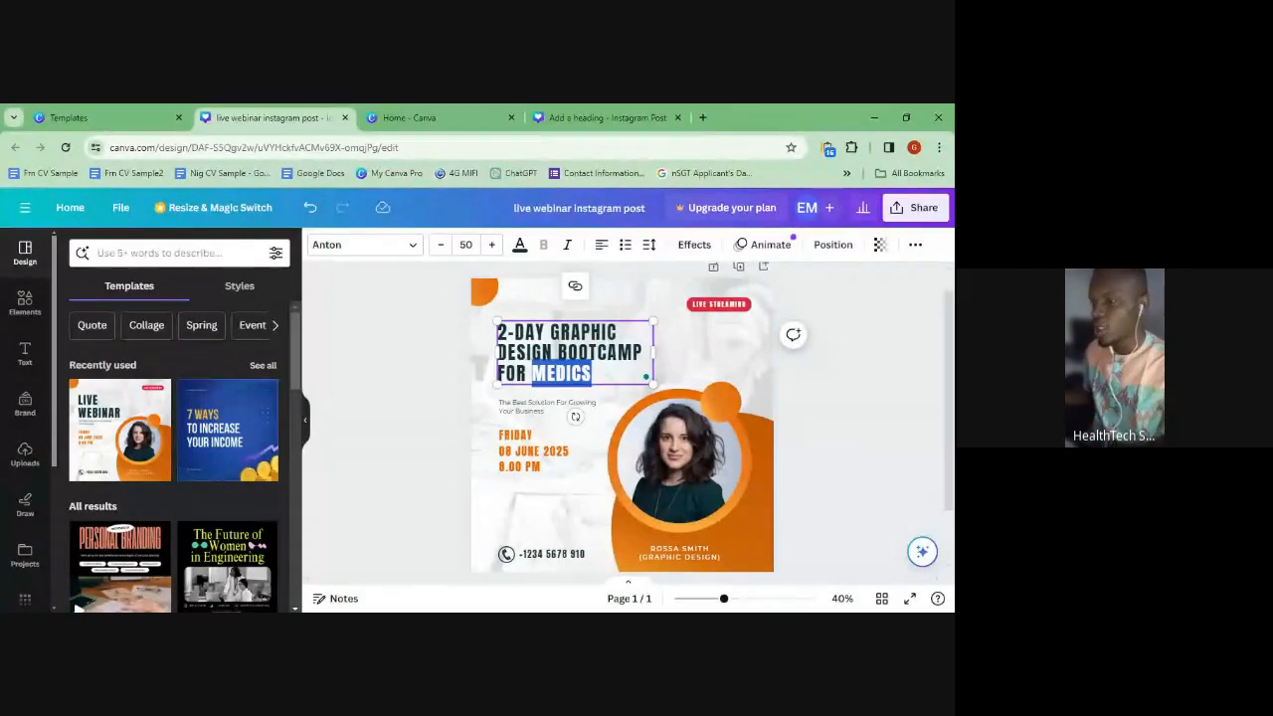
click(519, 245)
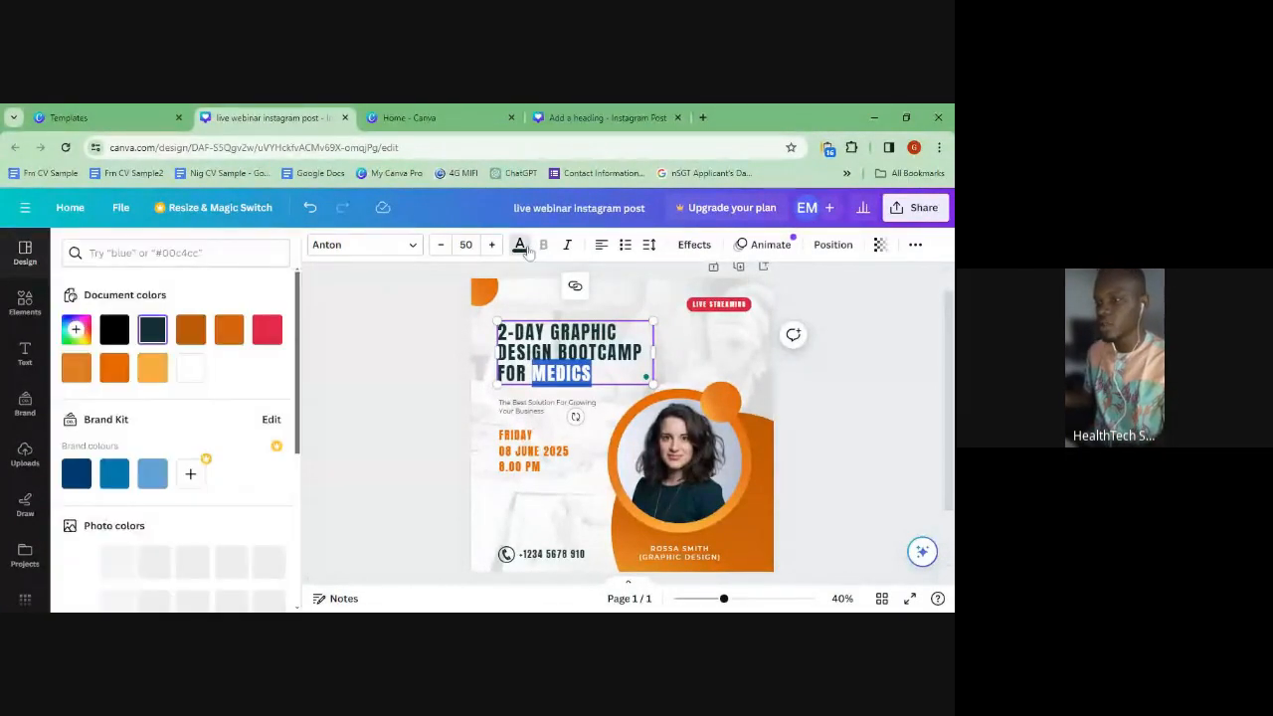
click(282, 338)
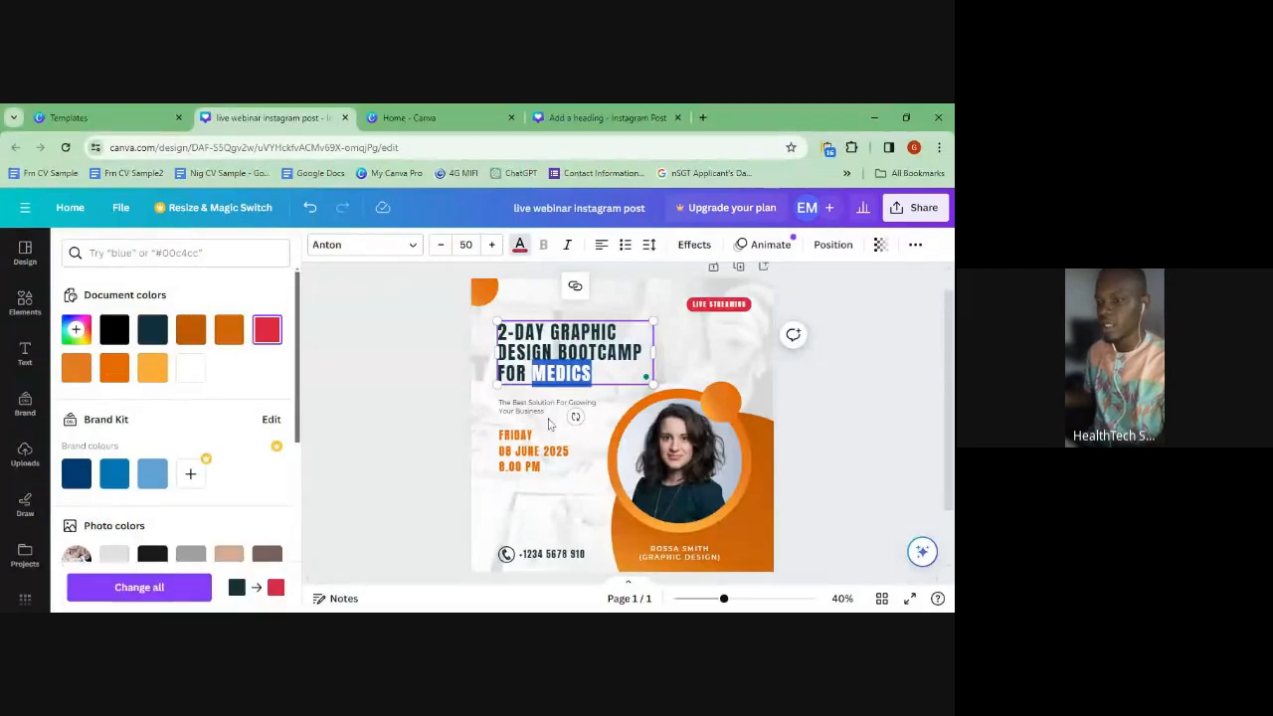
click(554, 344)
click(570, 411)
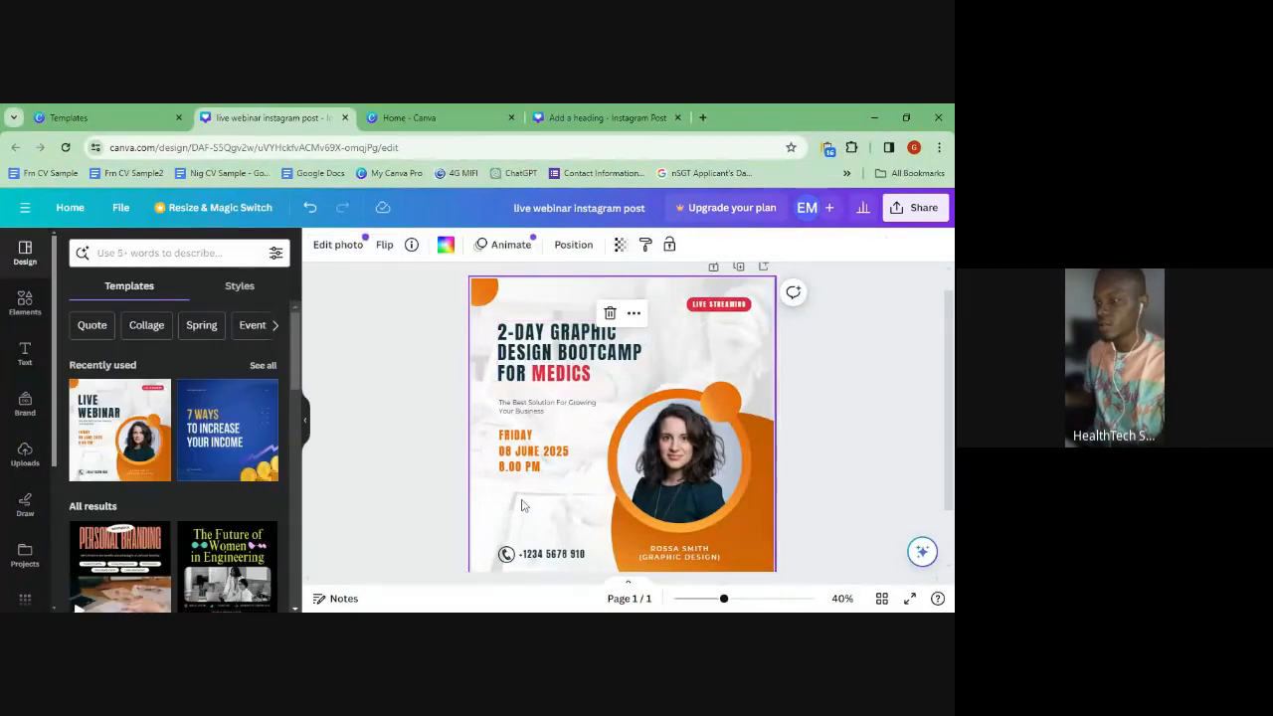
click(563, 374)
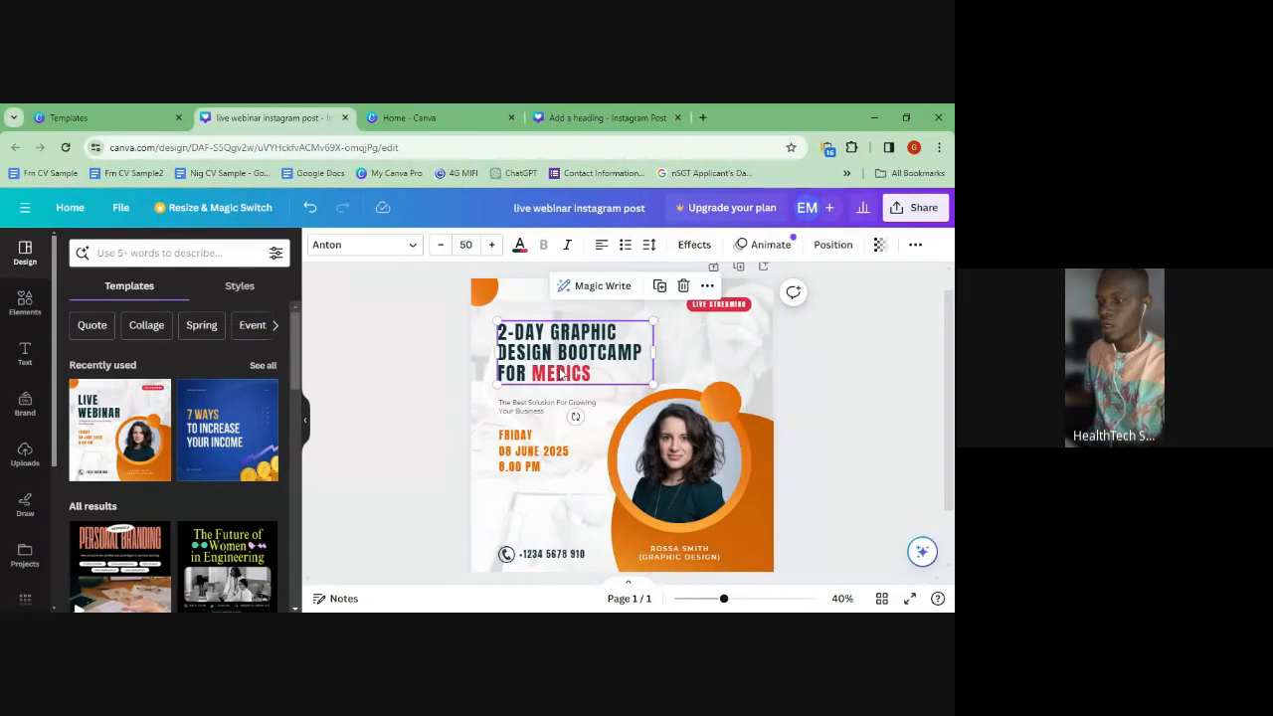
click(30, 309)
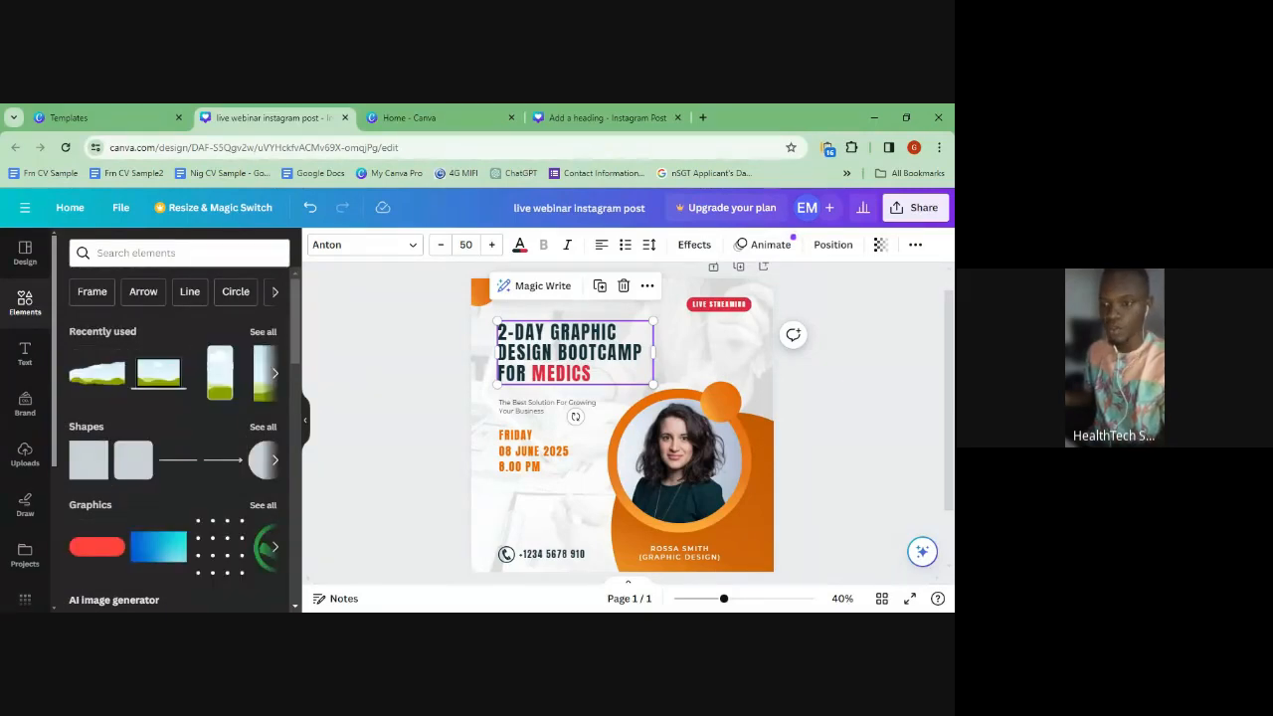
- Search elements for 'rectangle', add a navy square over the photo, and zoom to 75%
click(149, 252)
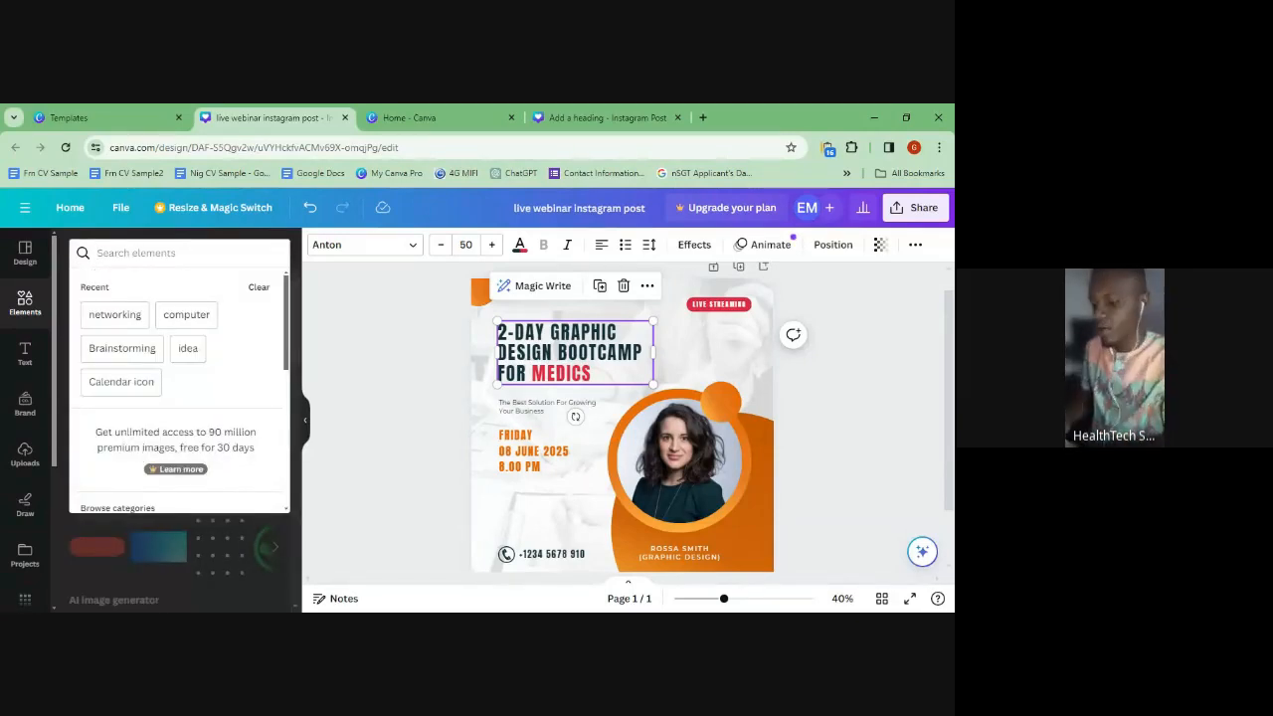
text(rectangle)
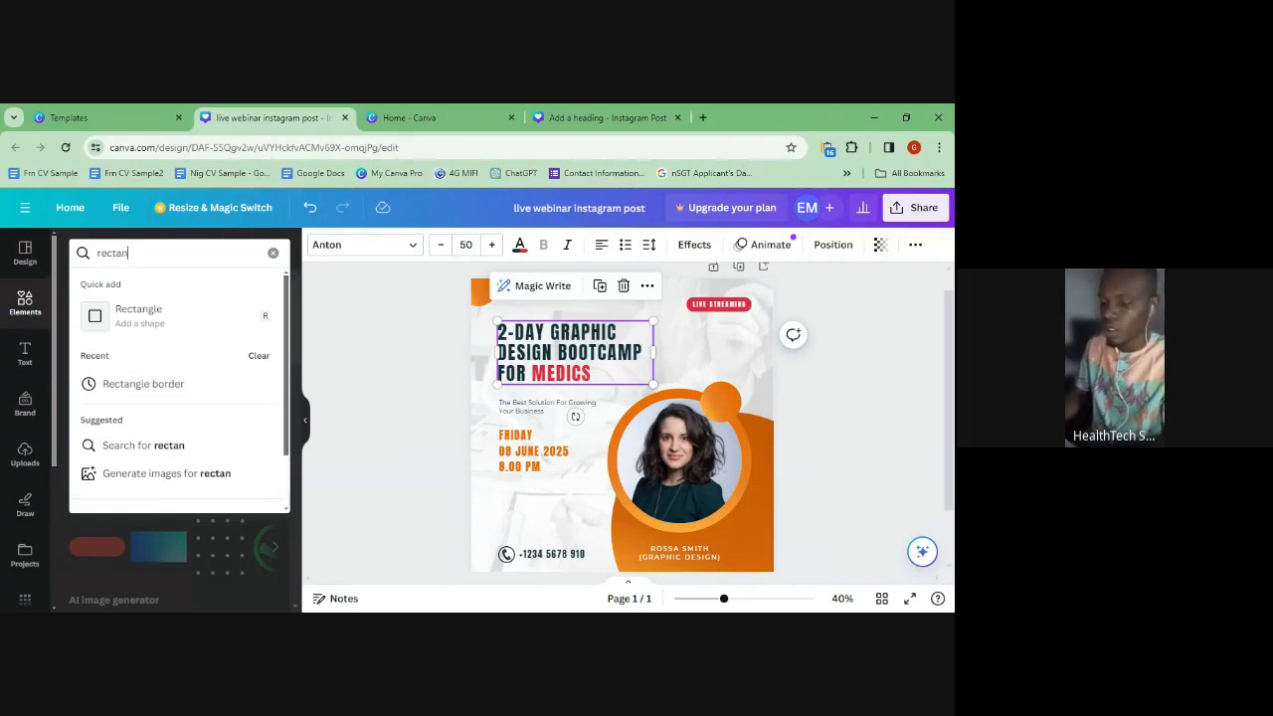
key(Return)
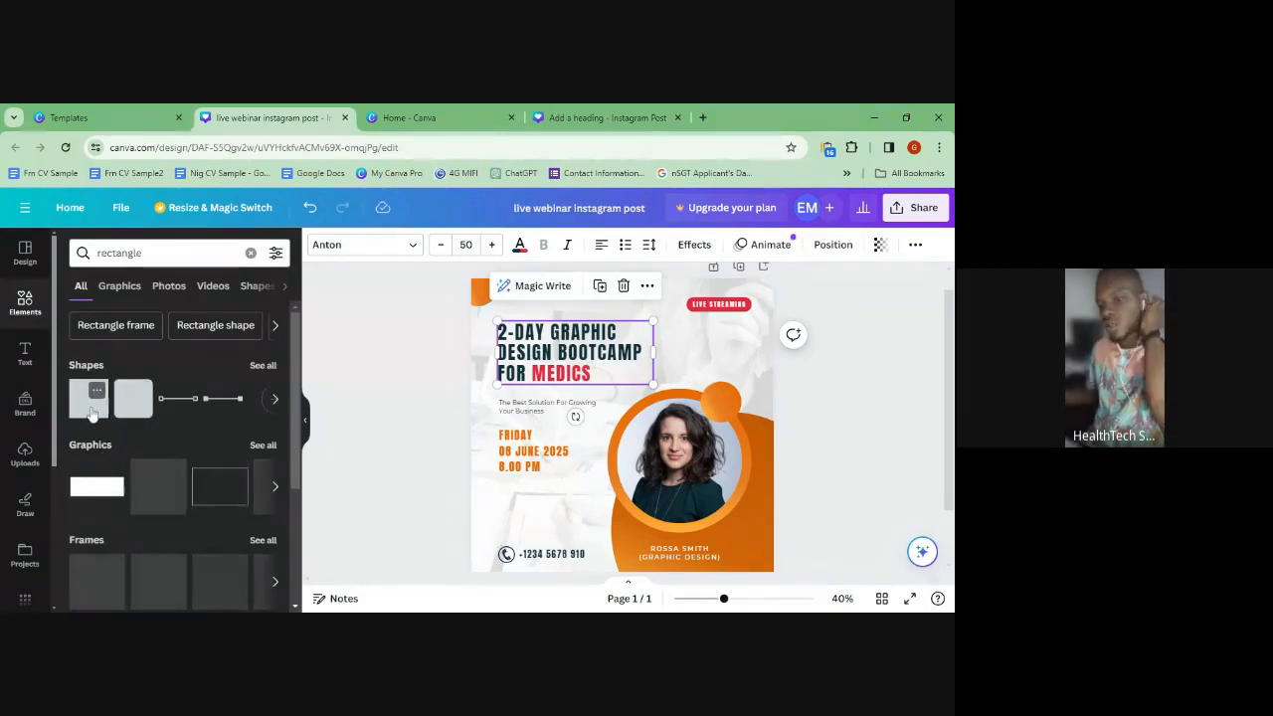
click(90, 403)
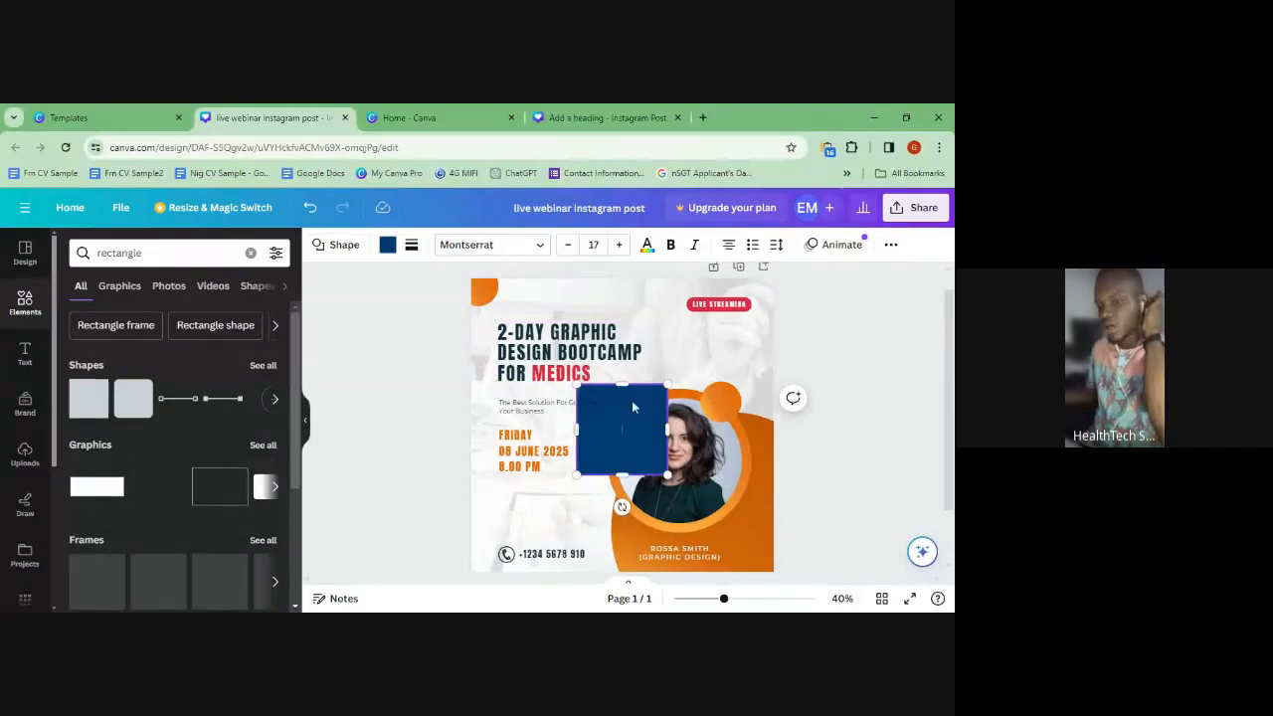
mouse_move(622, 444)
mouse_down()
mouse_move(568, 415)
mouse_move(580, 430)
mouse_move(667, 409)
mouse_move(636, 426)
mouse_up()
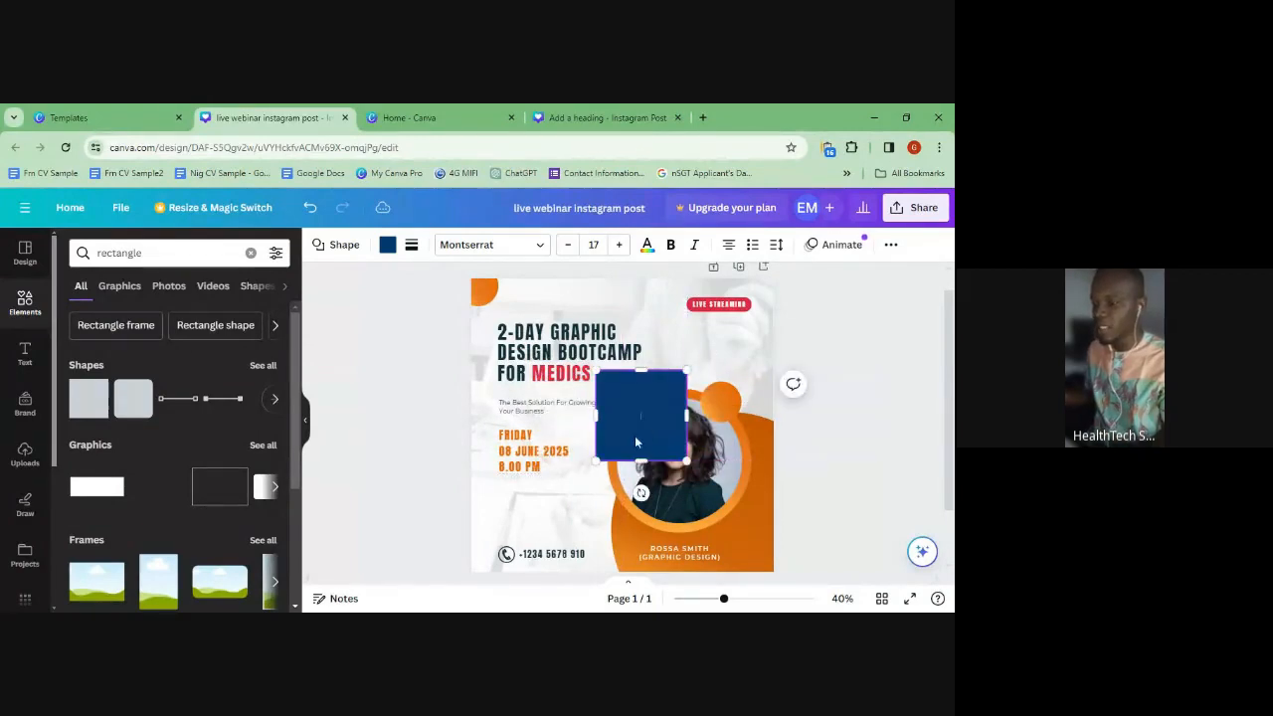
click(746, 599)
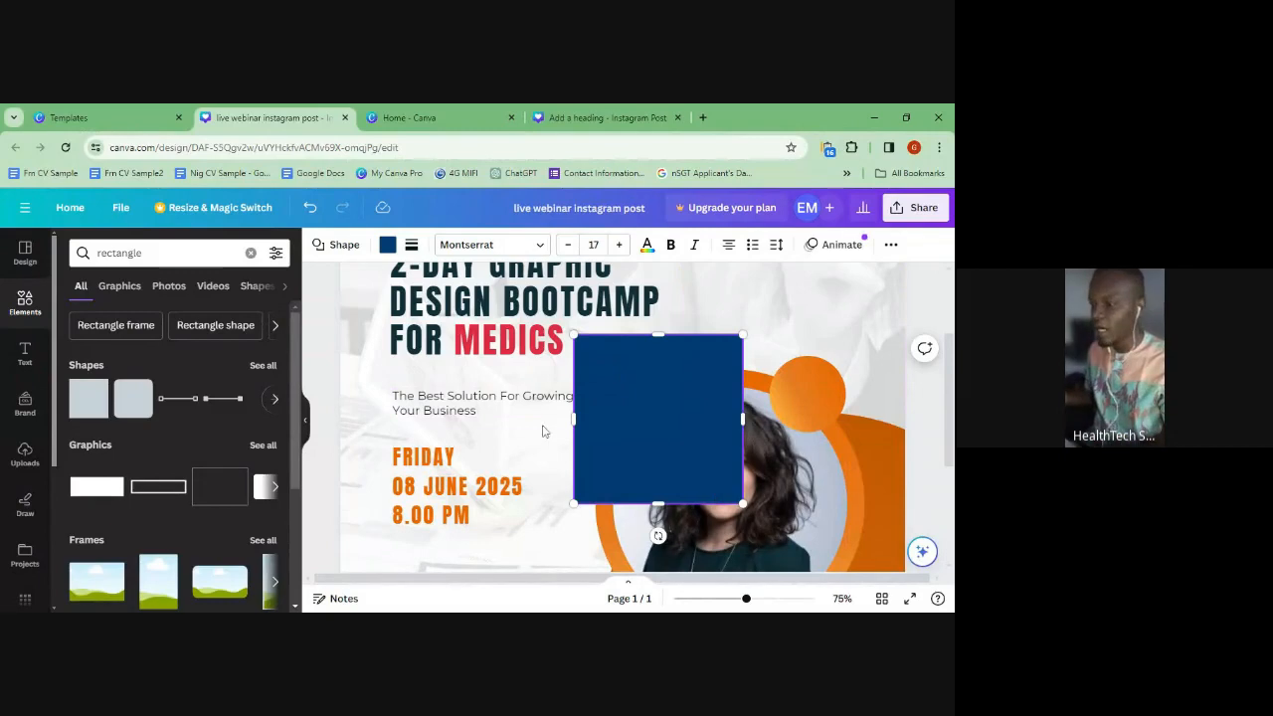
- Resize and move the navy rectangle into a roughly 242×88 box behind MEDICS
mouse_move(574, 335)
mouse_down()
mouse_move(558, 319)
mouse_move(606, 348)
mouse_move(588, 324)
mouse_move(527, 318)
mouse_move(564, 355)
mouse_move(478, 334)
mouse_move(643, 301)
mouse_move(565, 328)
mouse_move(550, 304)
mouse_move(591, 344)
mouse_up()
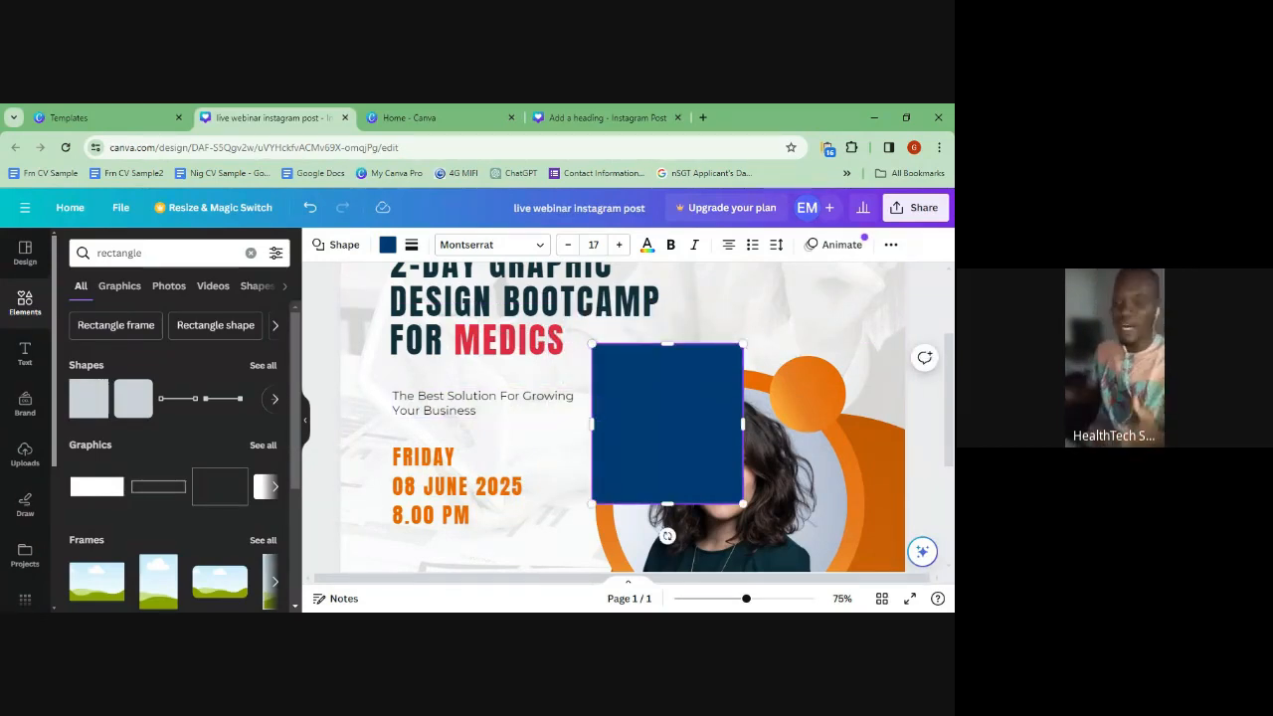
drag(593, 424, 653, 426)
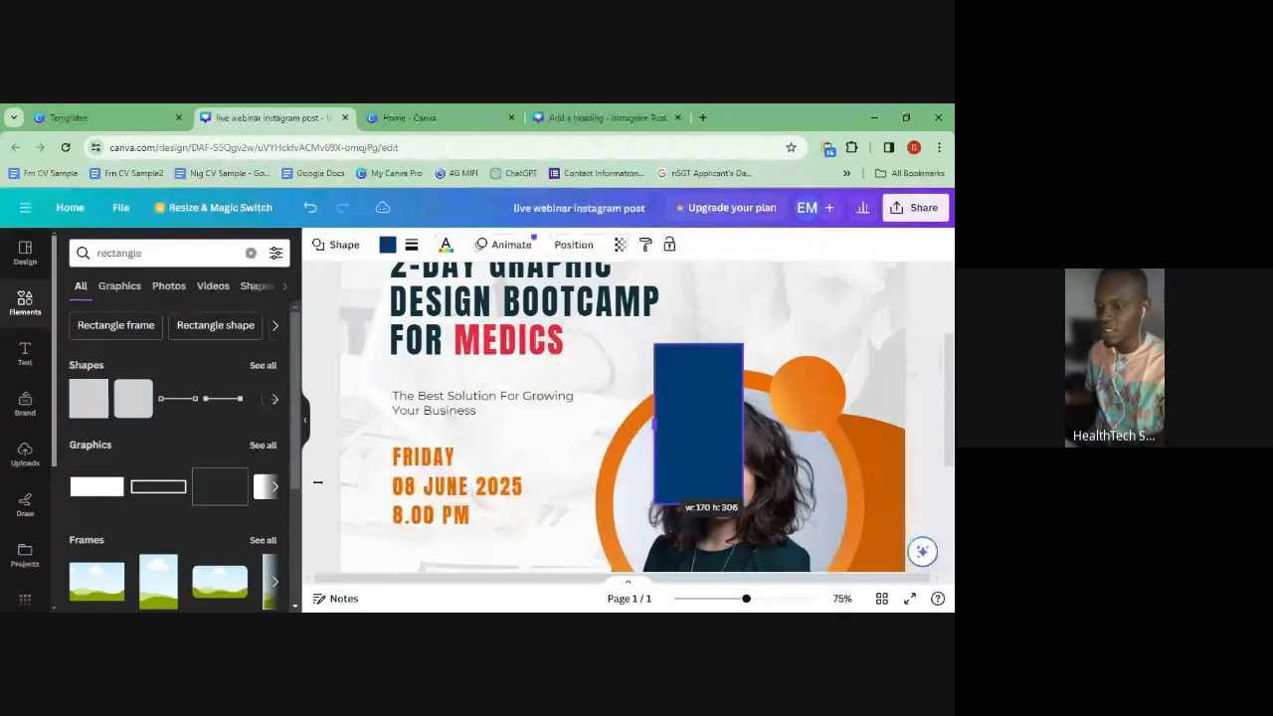
drag(318, 482, 453, 544)
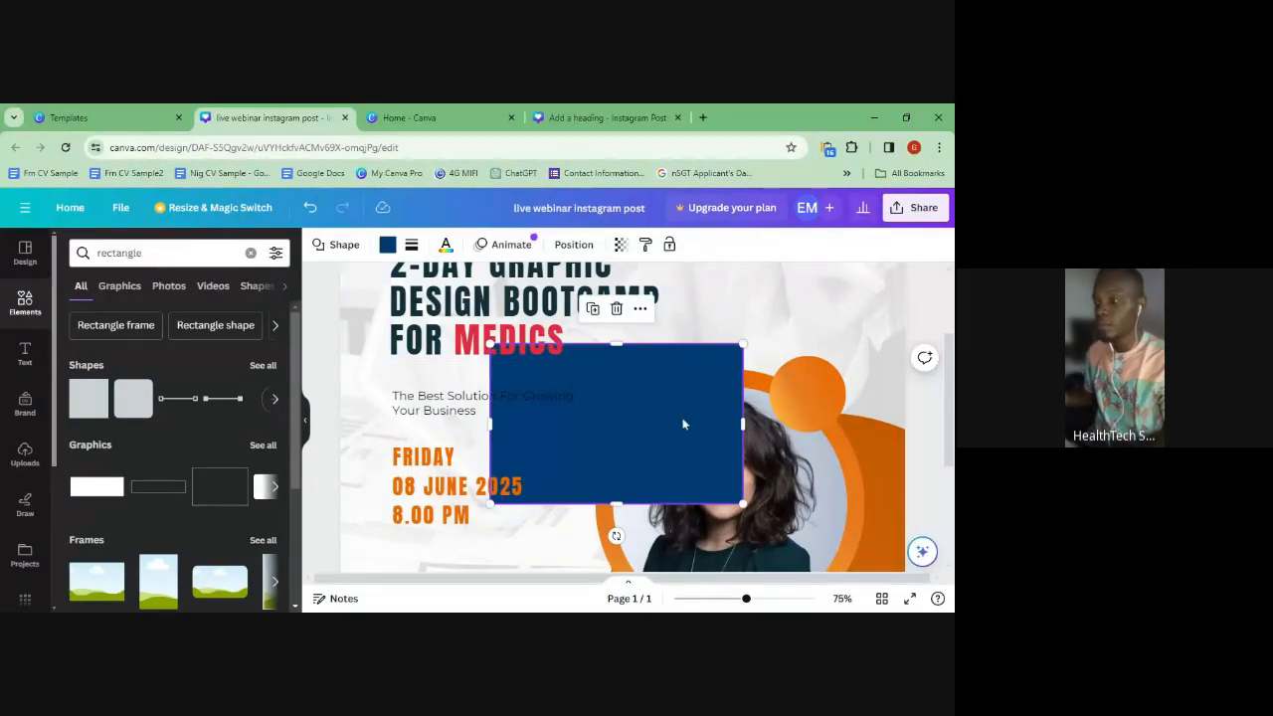
drag(656, 421, 623, 404)
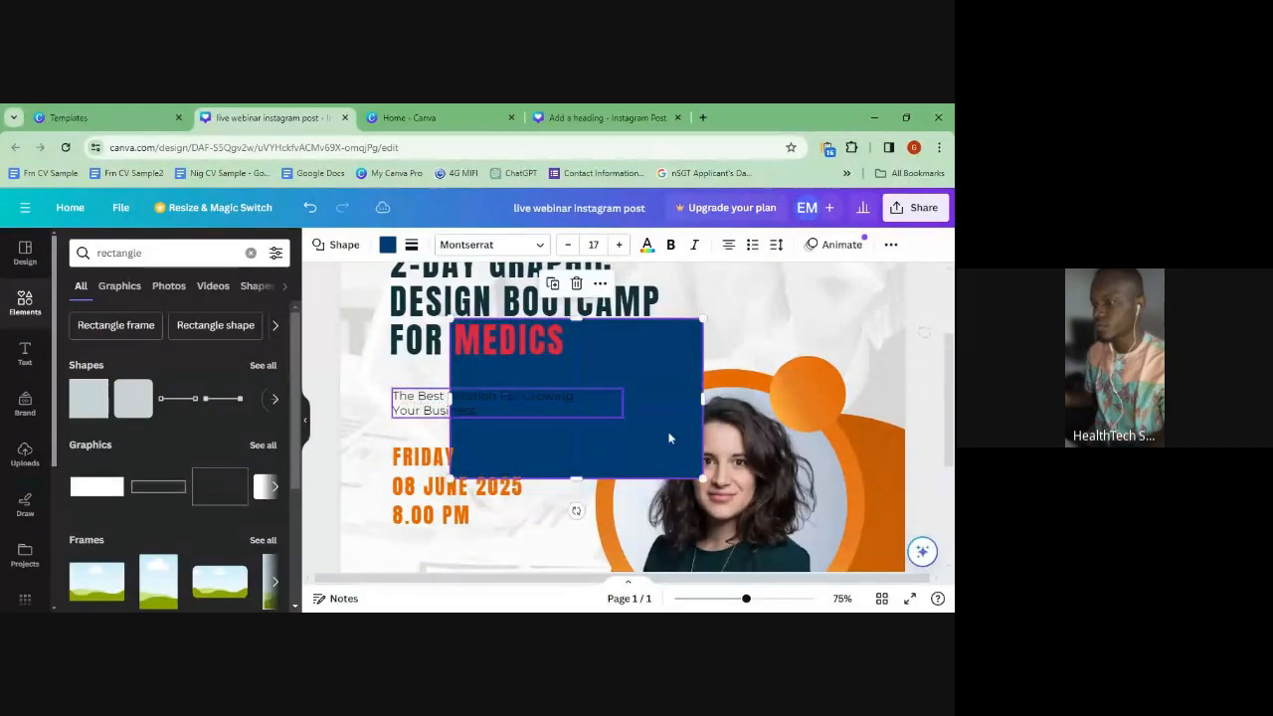
drag(703, 479, 564, 360)
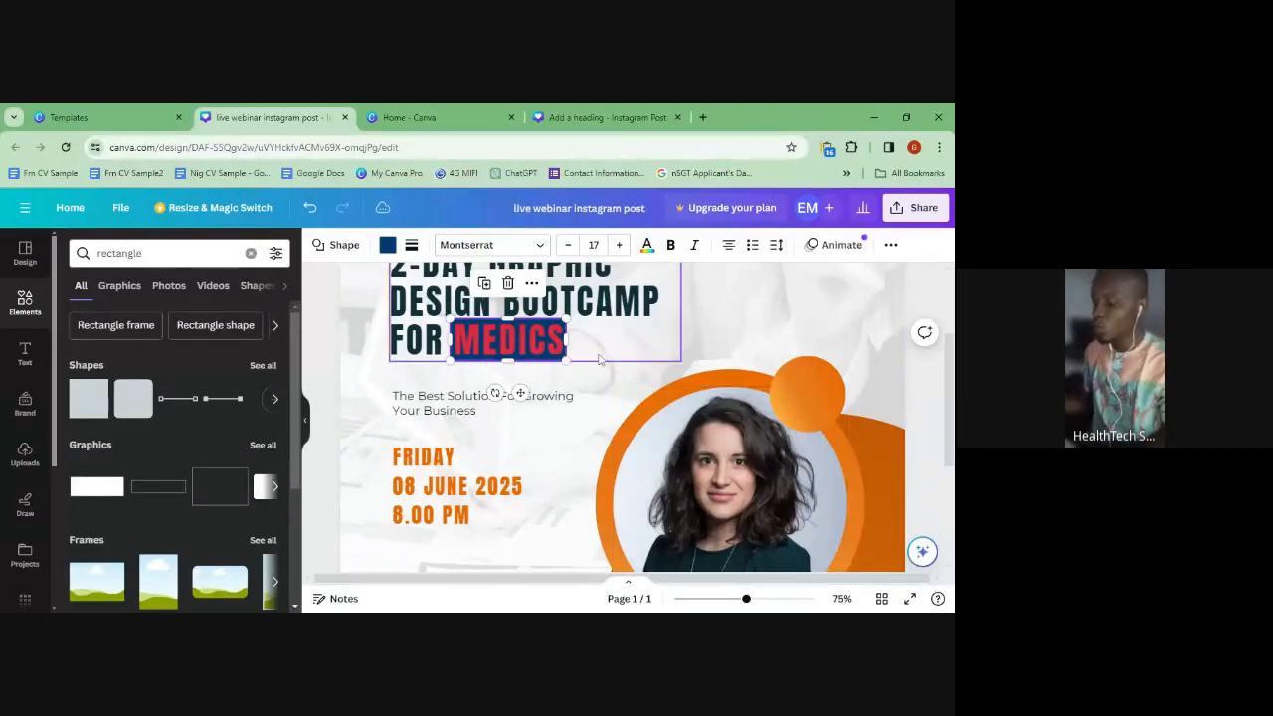
- Nudge the navy box left, right, up and down until it sits evenly behind MEDICS
key(Right)
key(Right)
key(Right)
key(Right)
key(Right)
key(Right)
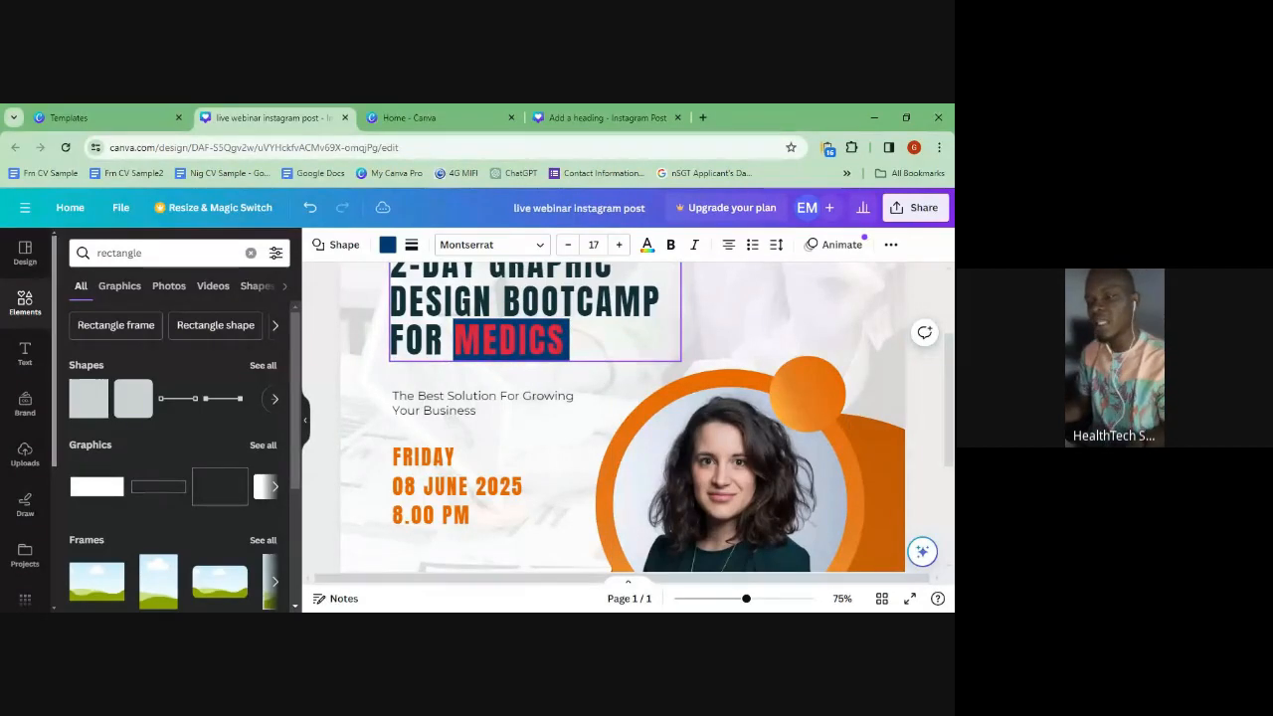
key(Left)
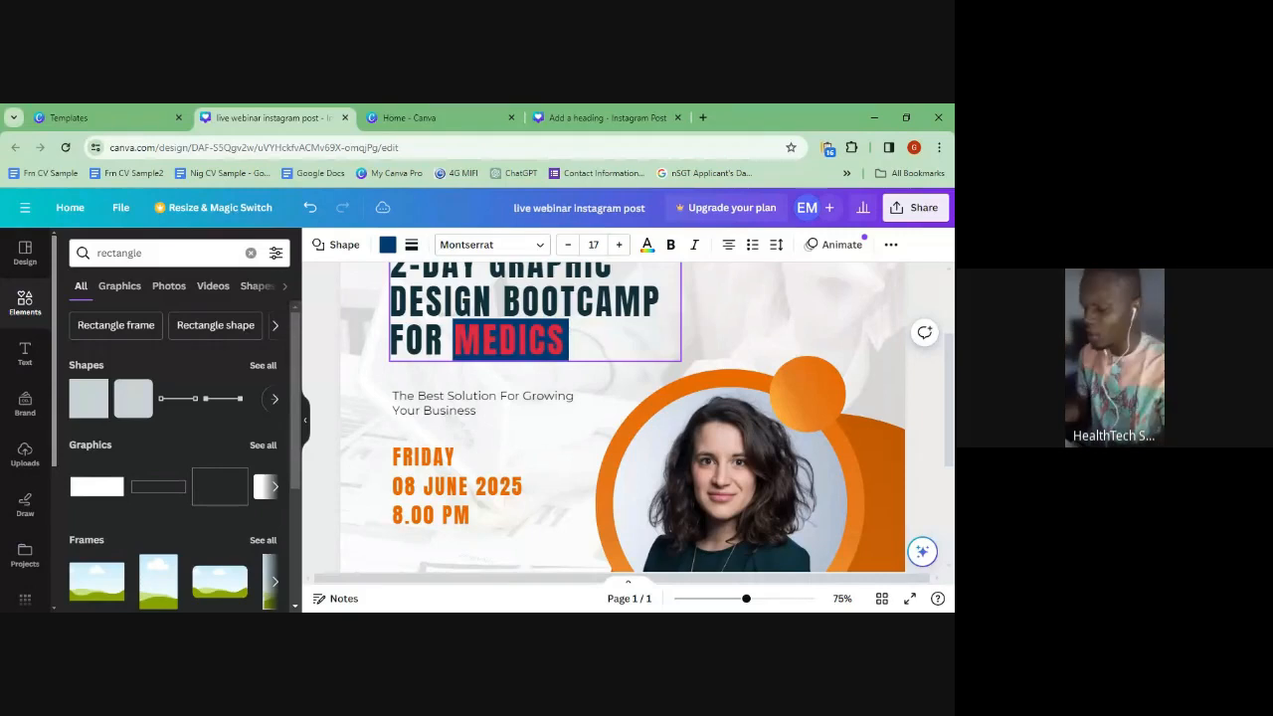
key(Left)
key(Left)
key(Left)
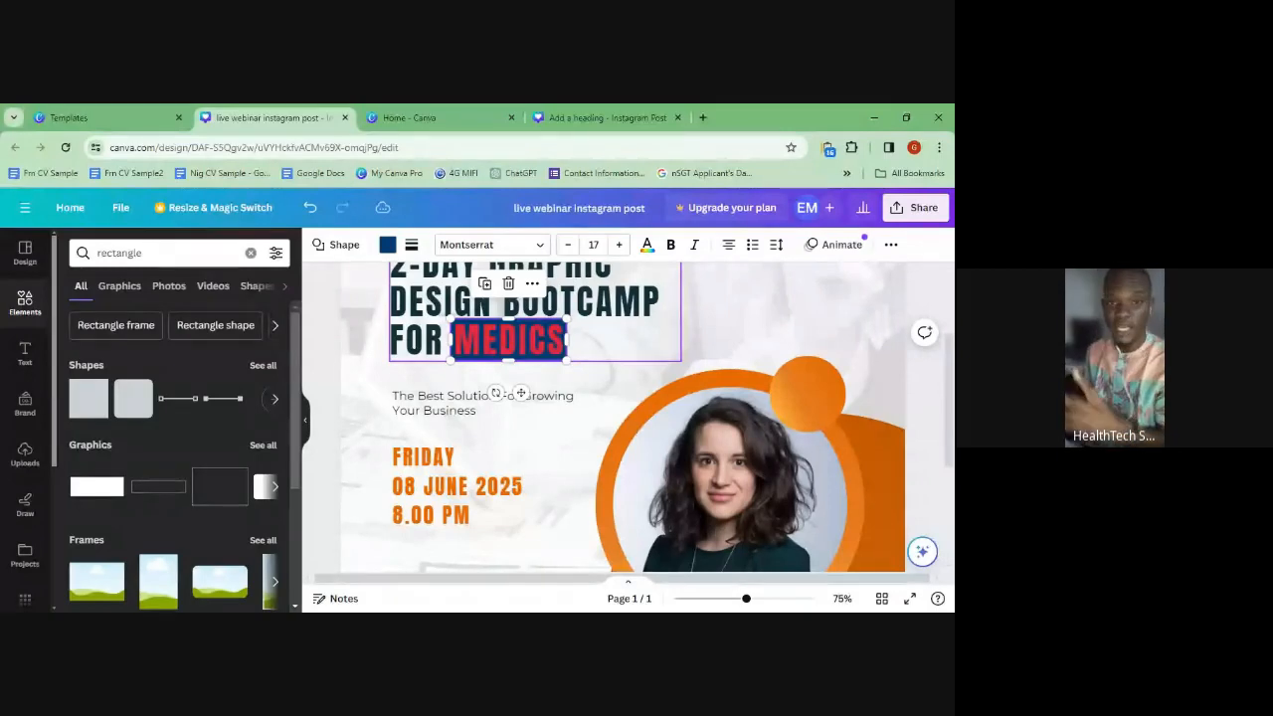
key(Right)
key(Right)
key(Right)
key(Right)
key(Right)
key(Right)
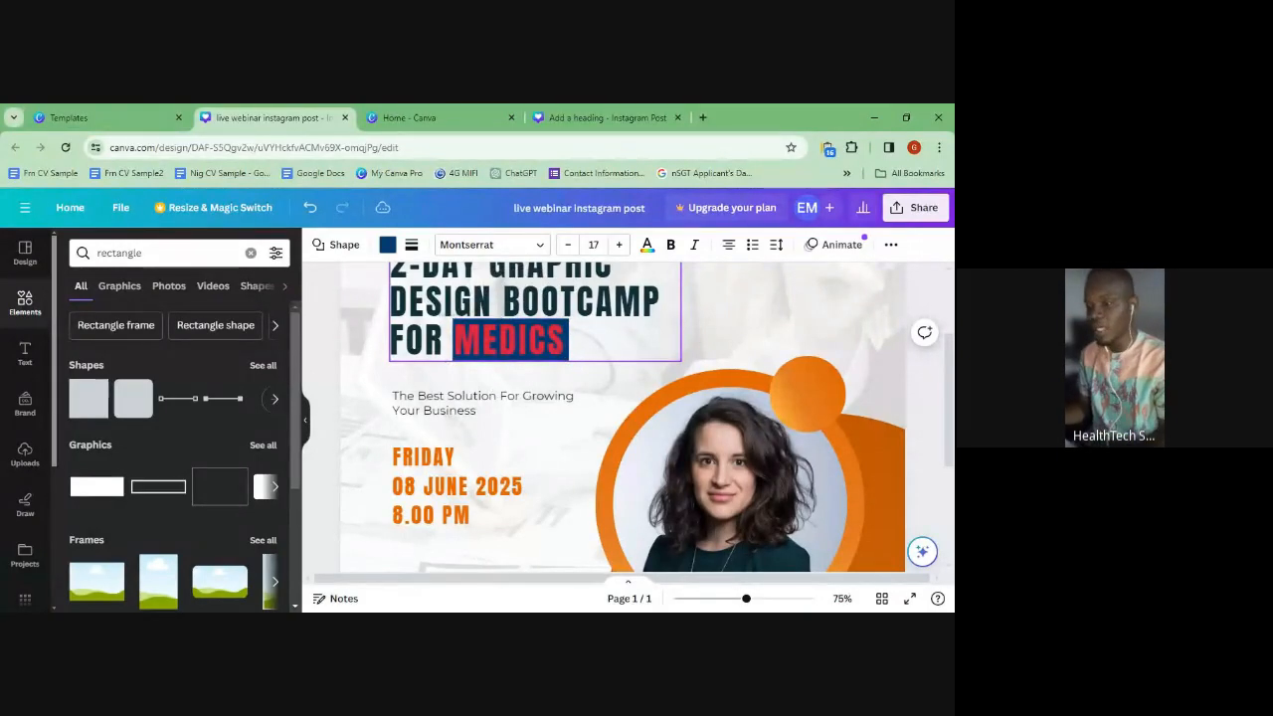
key(Left)
key(Up)
key(Up)
key(Up)
key(Down)
key(Down)
key(Left)
key(Left)
key(Left)
key(Left)
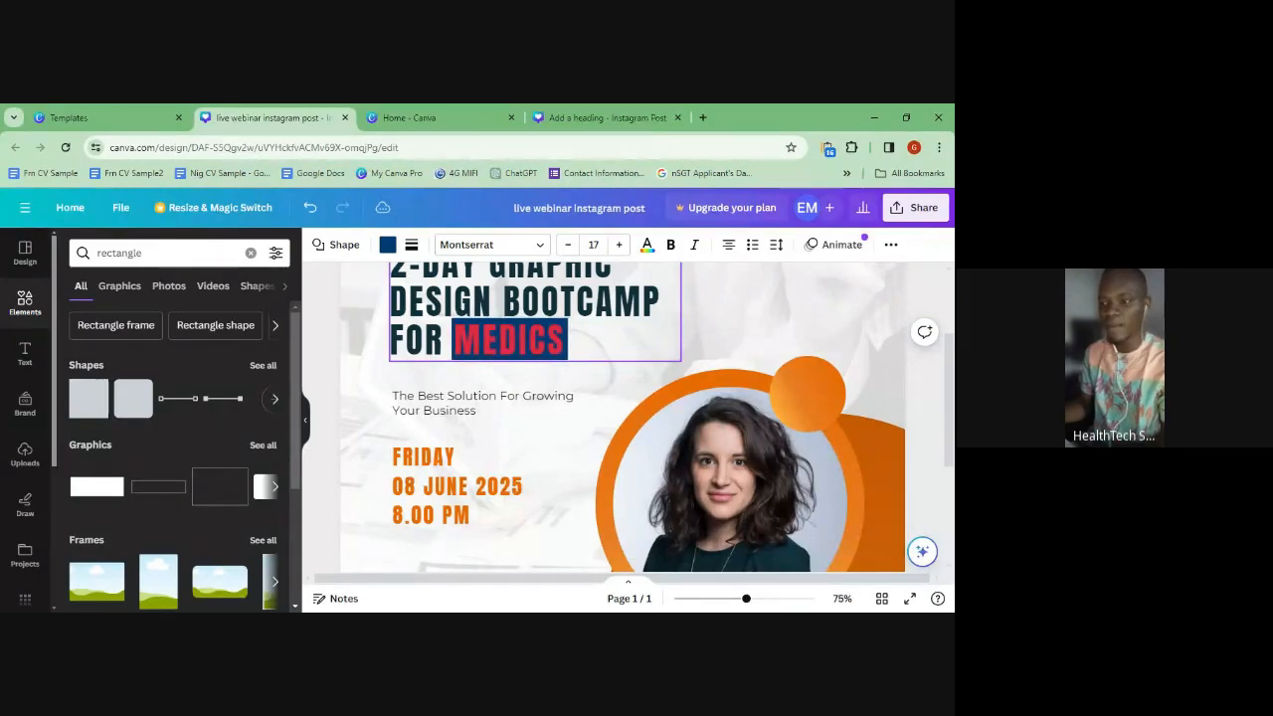
key(Down)
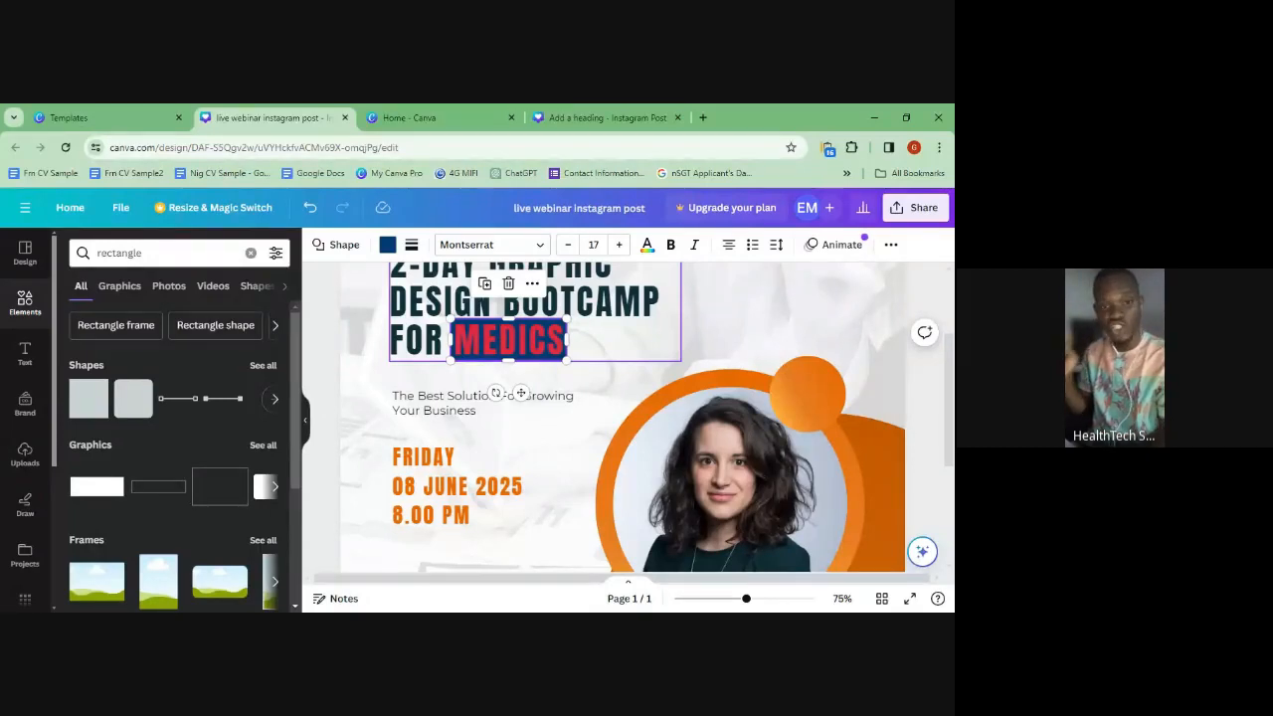
- Clear the subtitle wording under the heading, leaving an empty text box
click(483, 517)
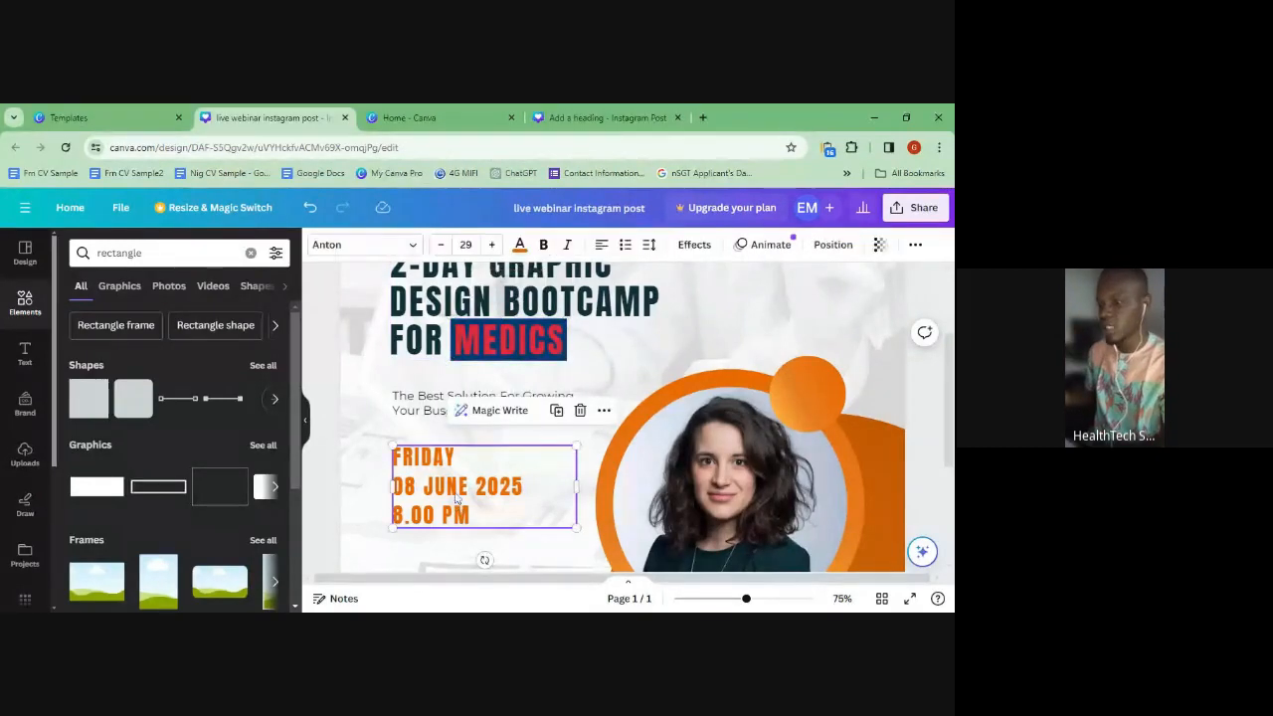
click(482, 406)
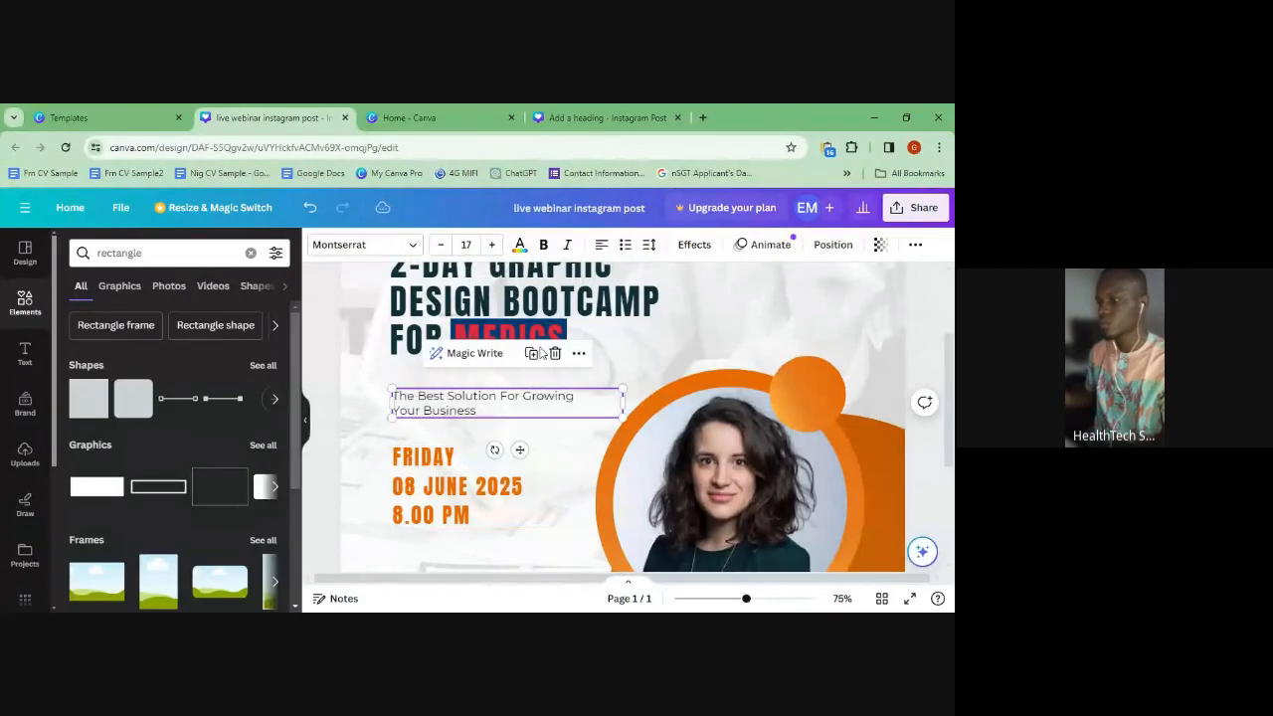
double_click(498, 408)
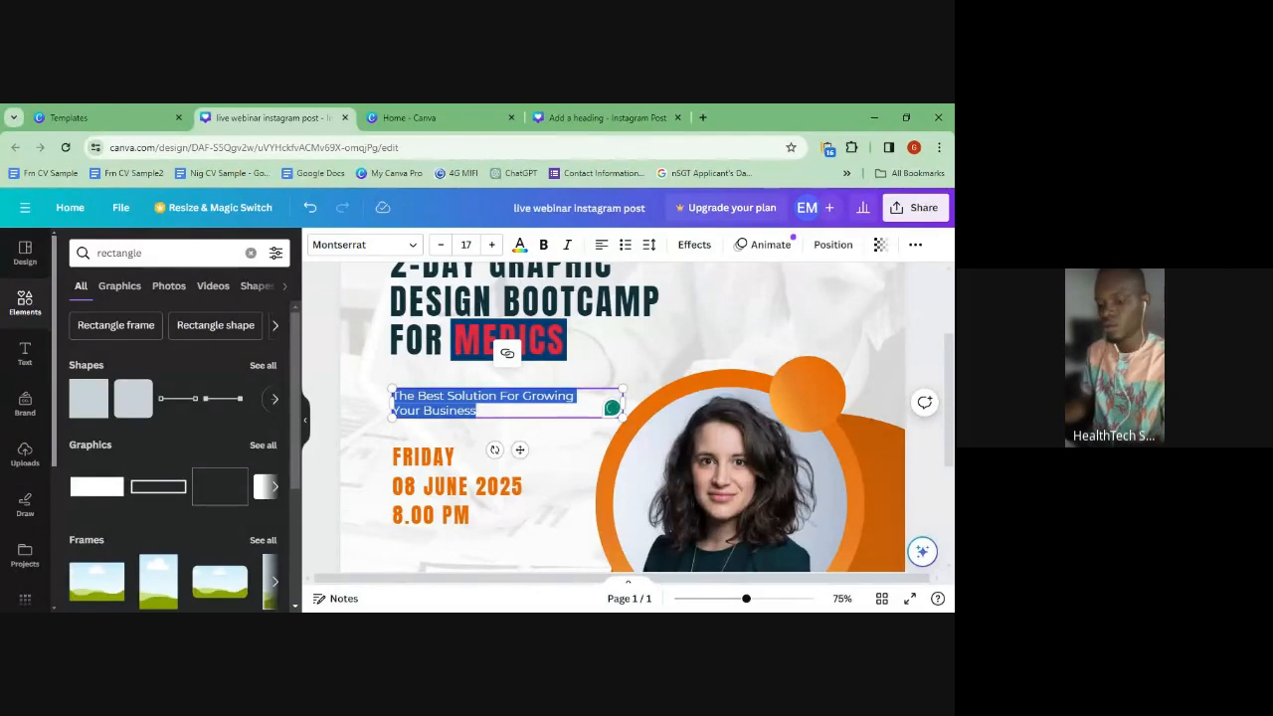
key(BackSpace)
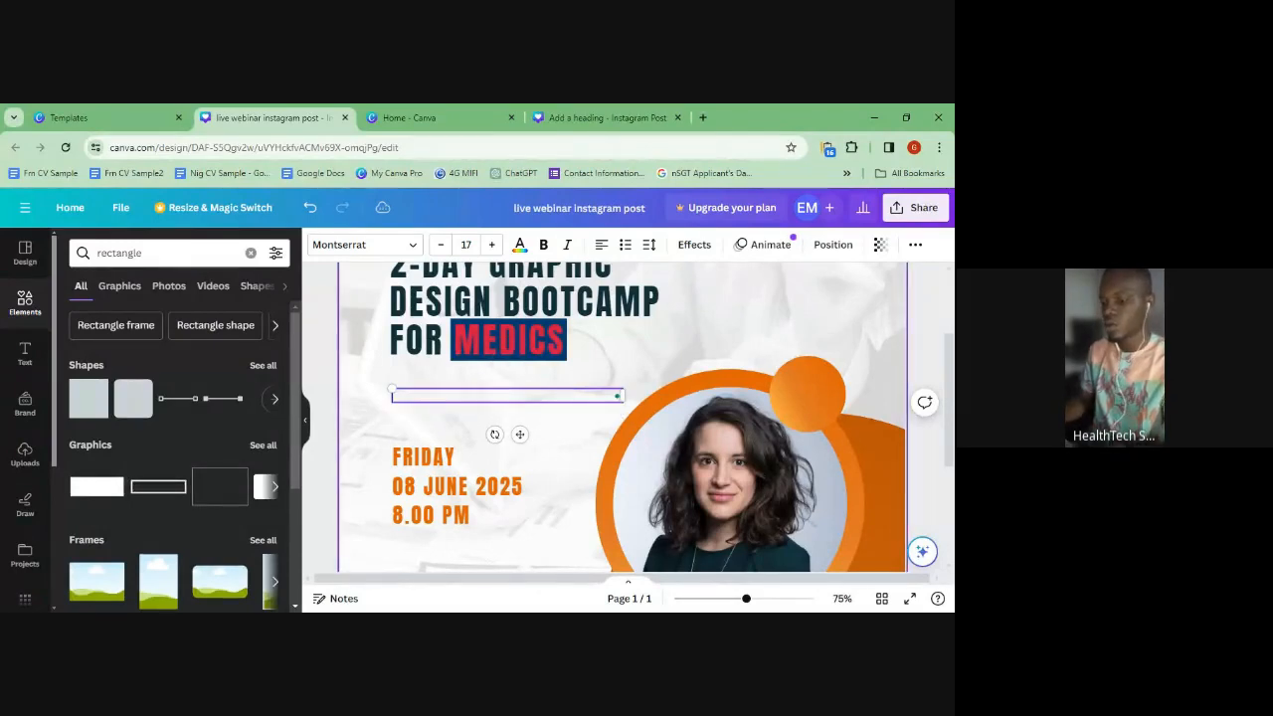
key(alt+Tab)
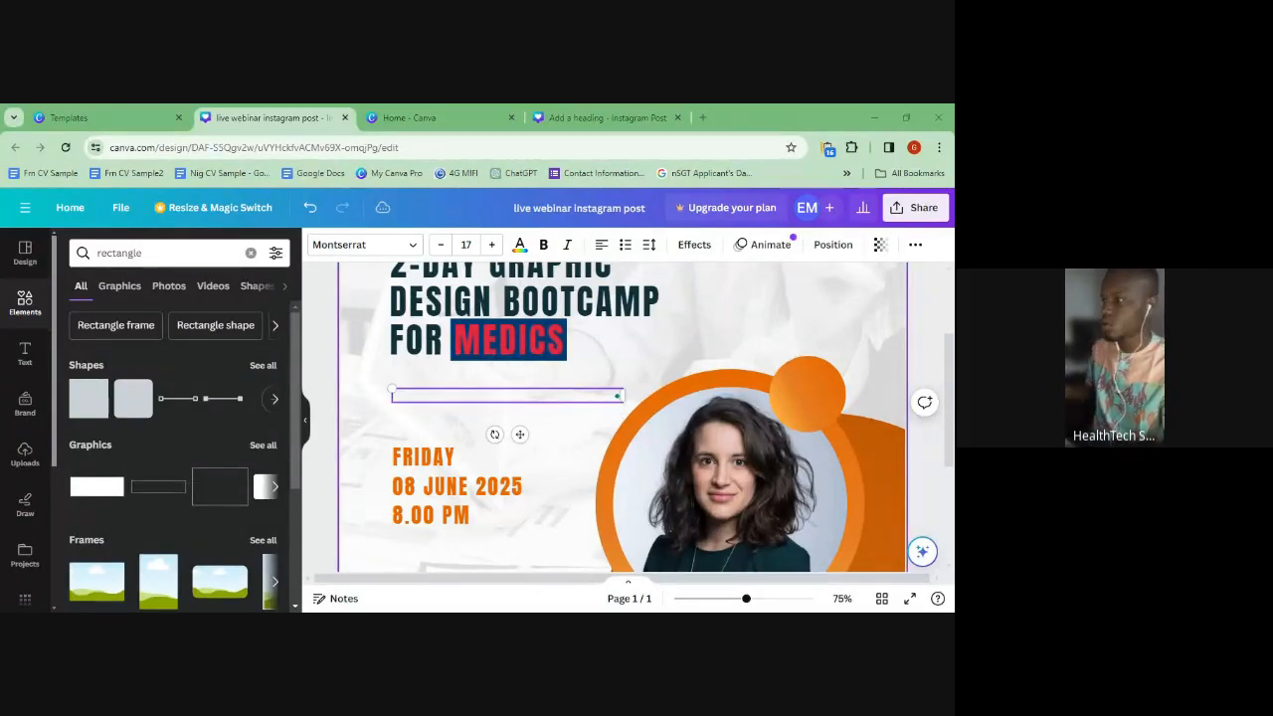
click(478, 411)
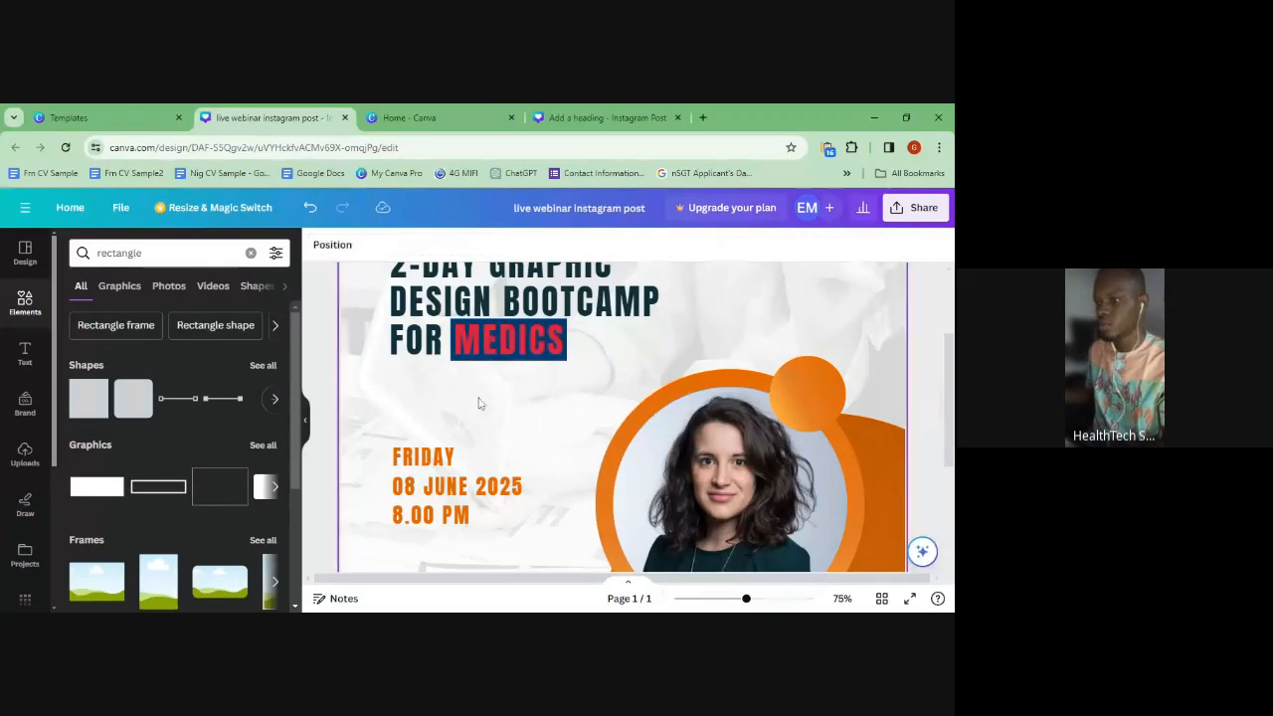
key(ctrl+z)
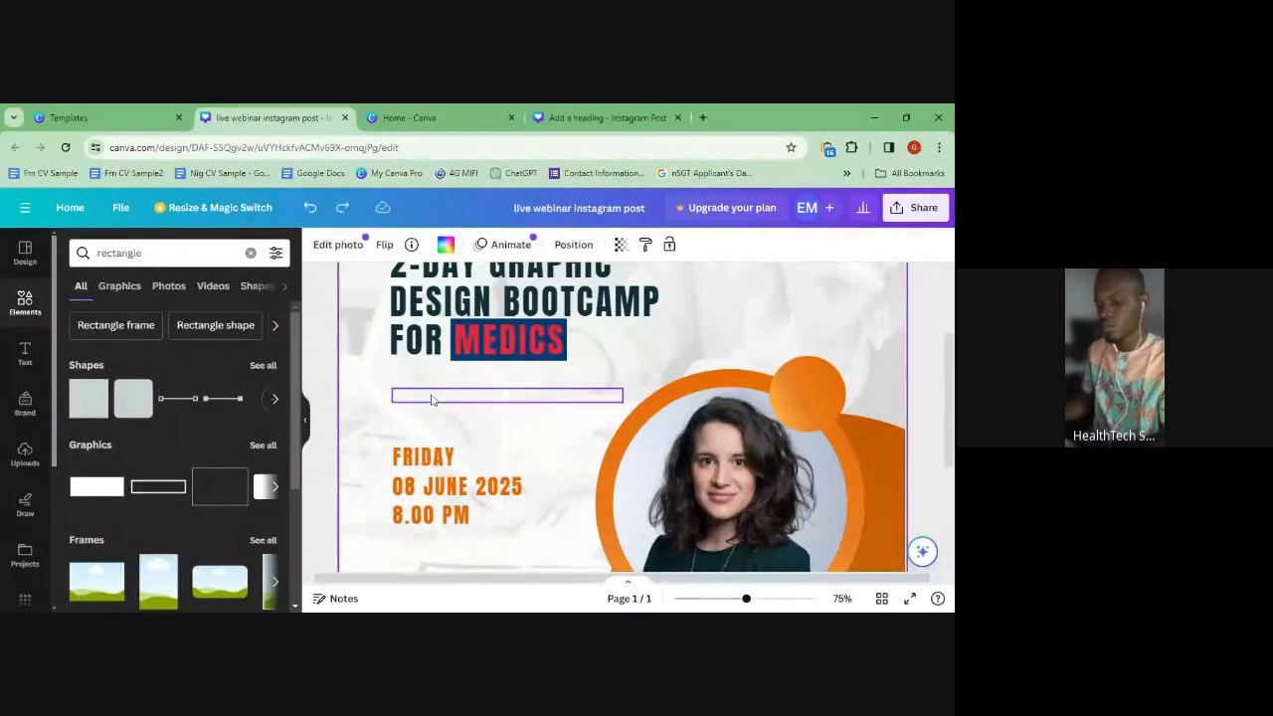
click(416, 398)
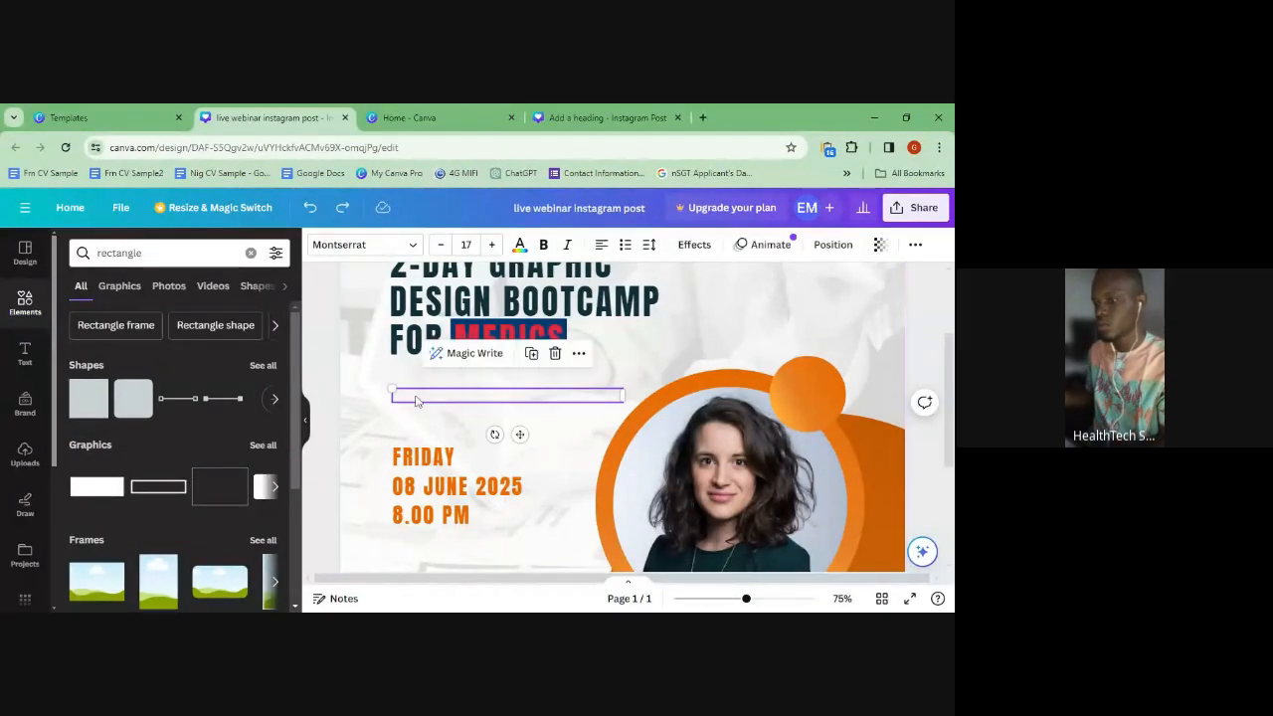
- Type NUDGE into the empty box and set it to font size 50
text(NUDGE)
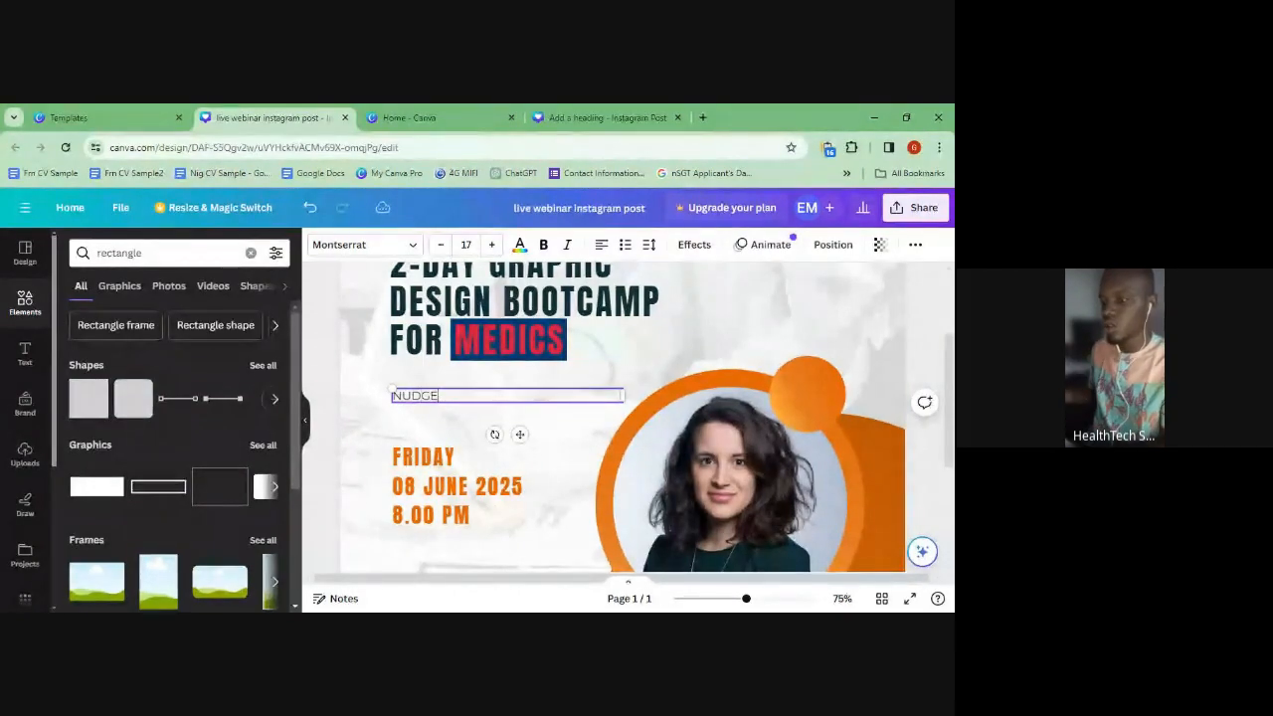
key(ctrl+a)
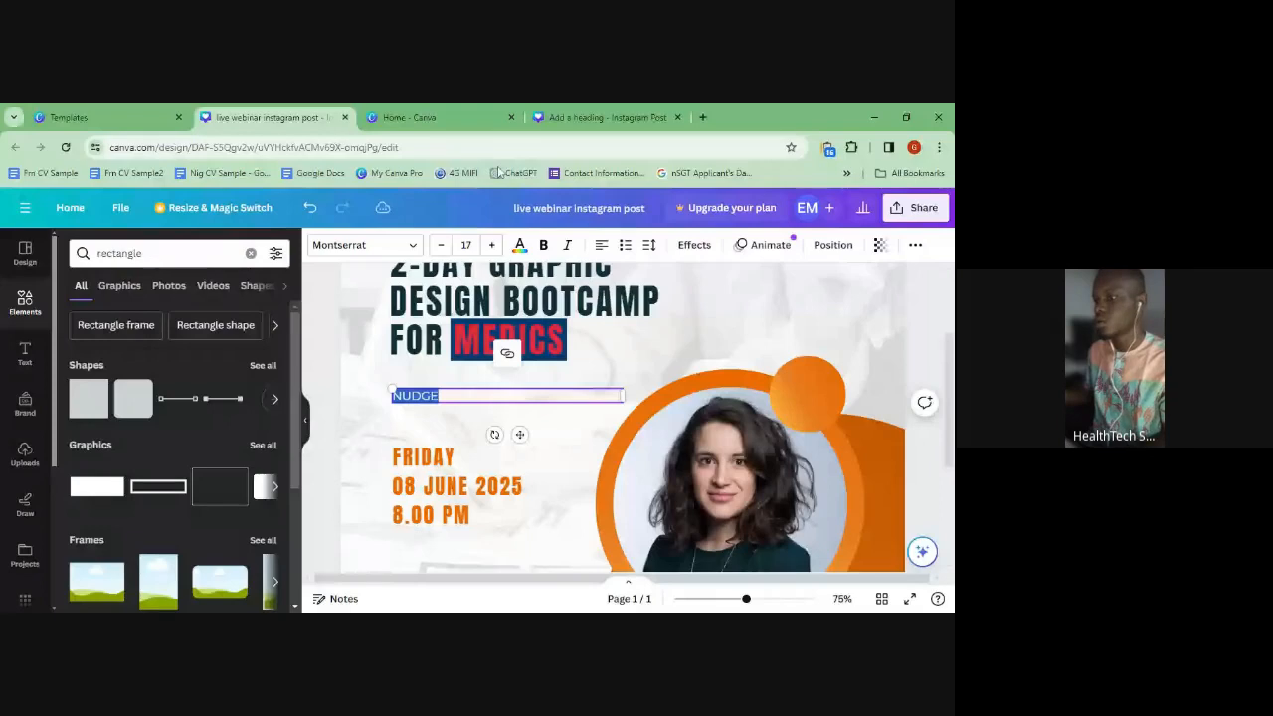
click(465, 244)
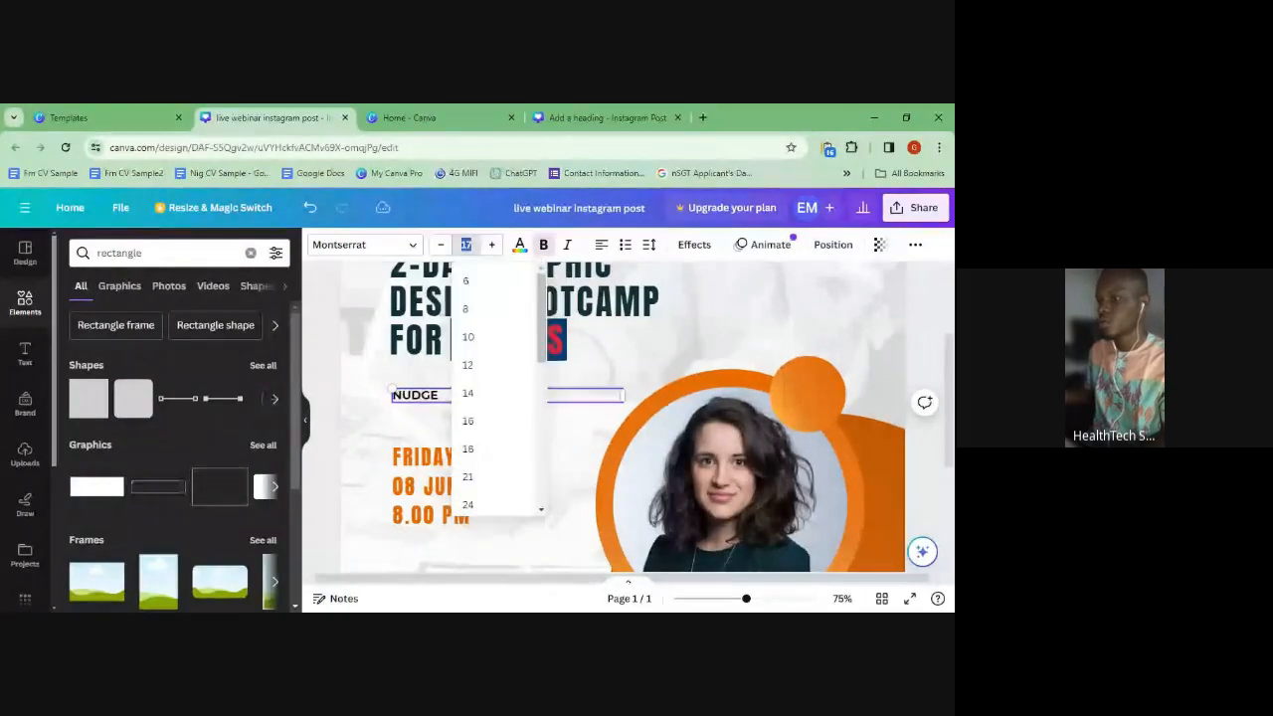
text(50)
key(Return)
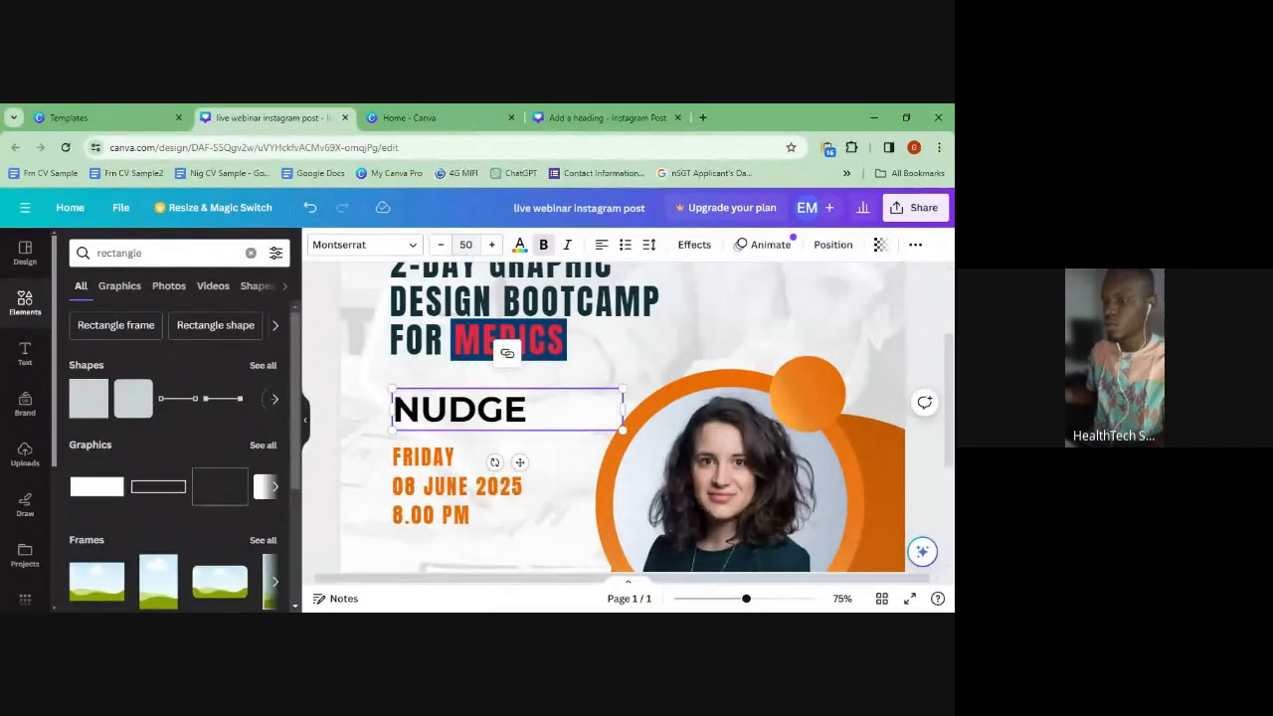
click(475, 316)
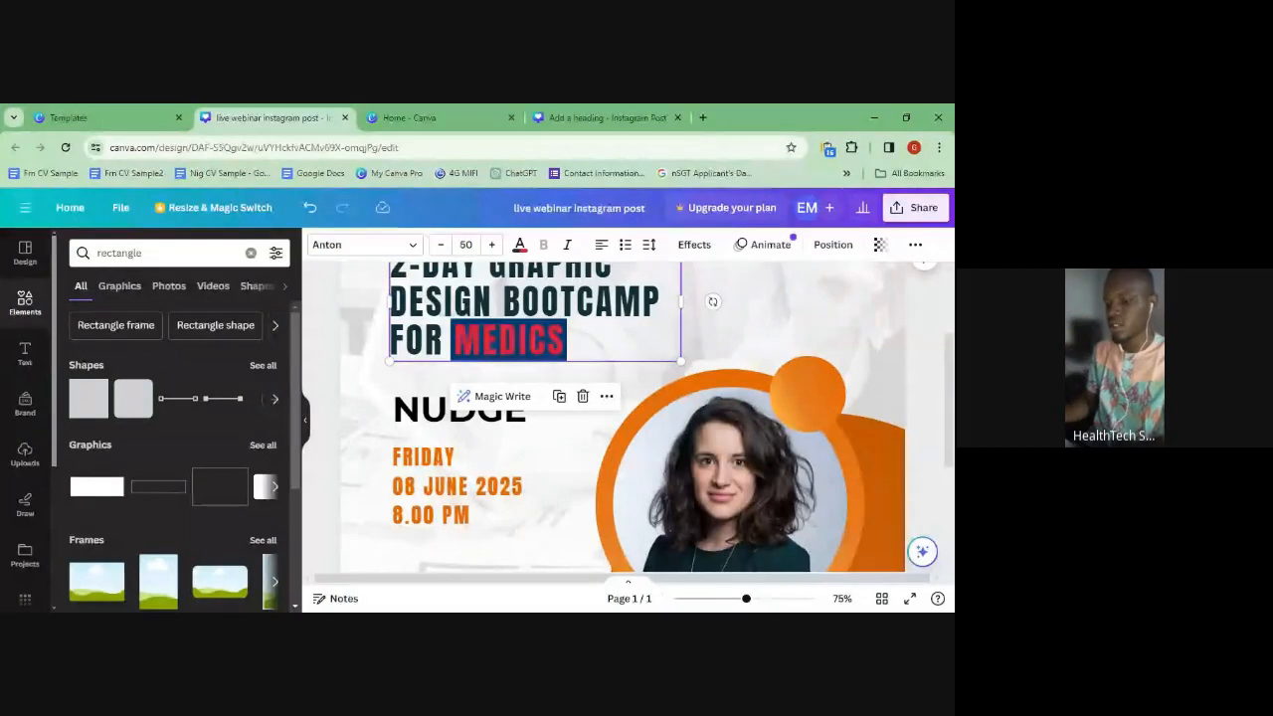
- Undo NUDGE to restore the subtitle, zoom out to 50%, and select MEDICS in the heading
key(ctrl+z)
key(ctrl+z)
key(ctrl+z)
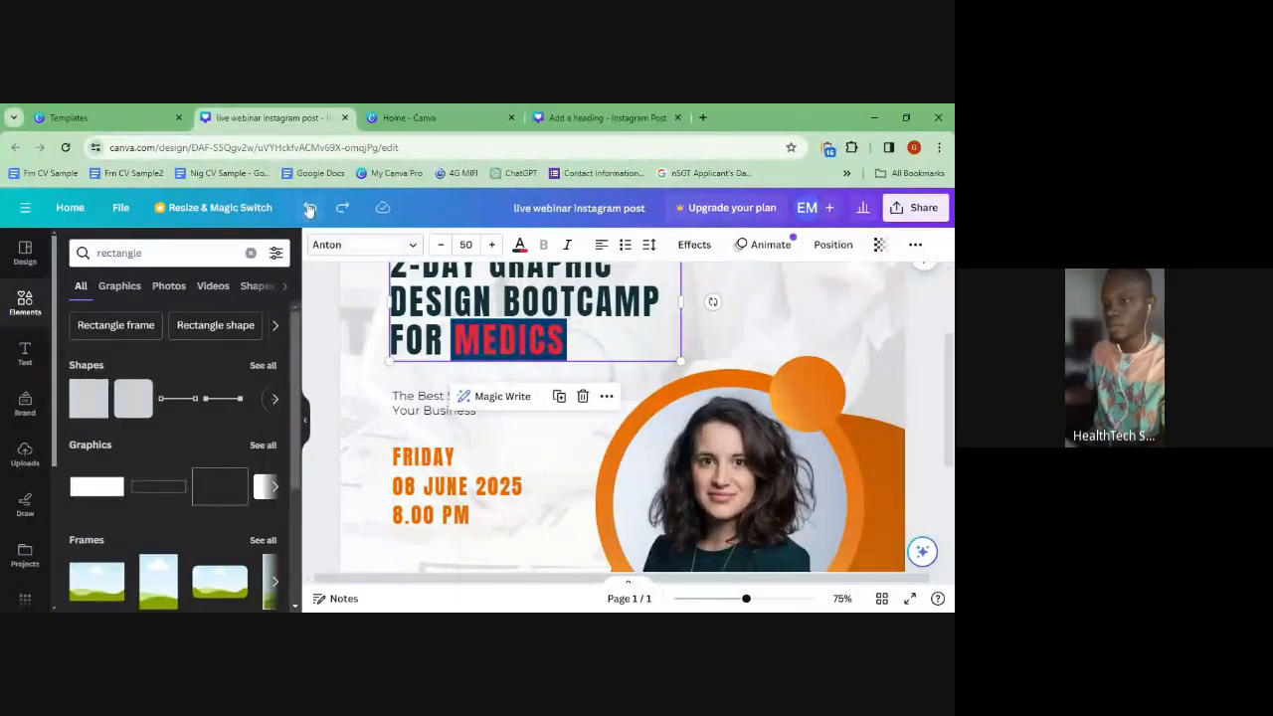
click(517, 474)
drag(746, 598, 734, 606)
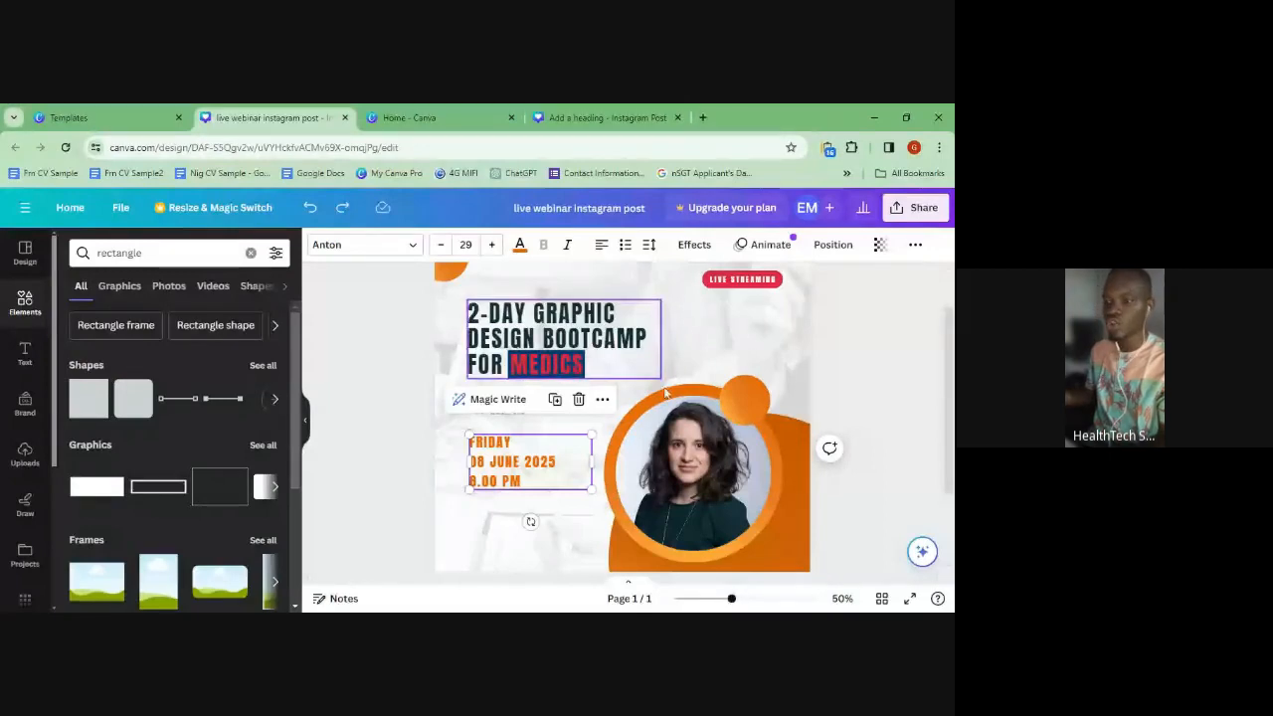
click(564, 366)
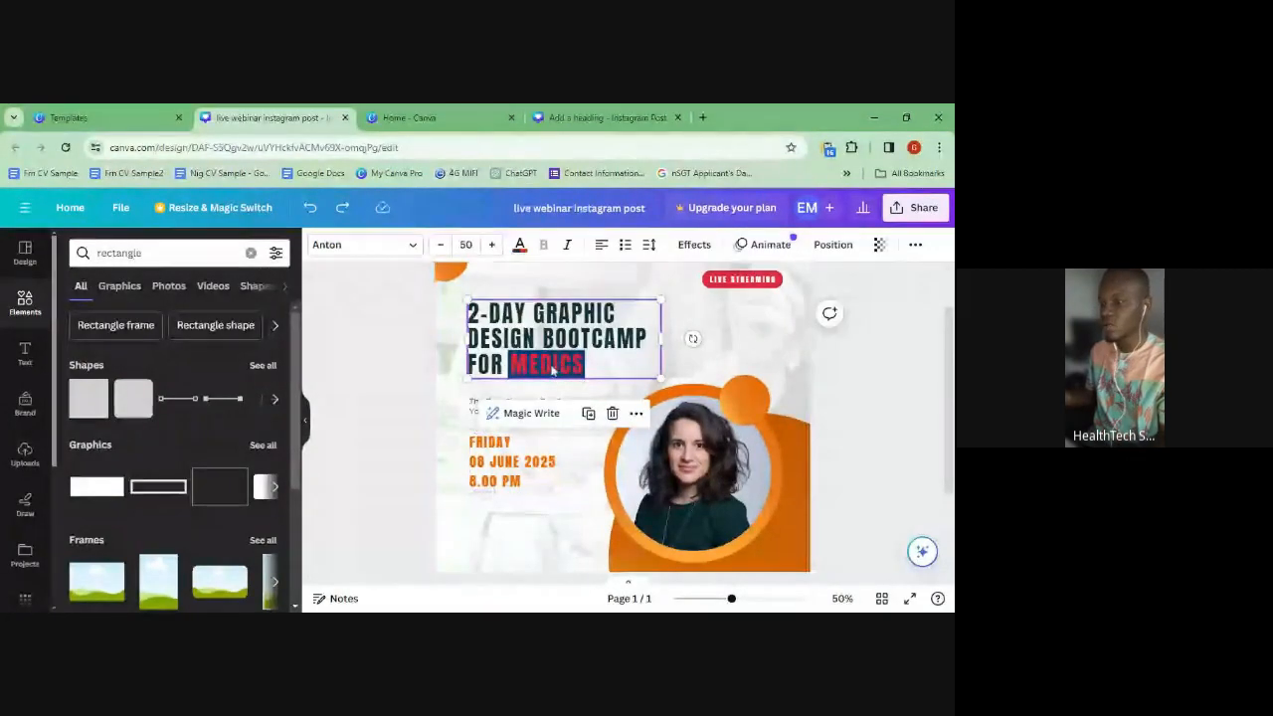
double_click(564, 366)
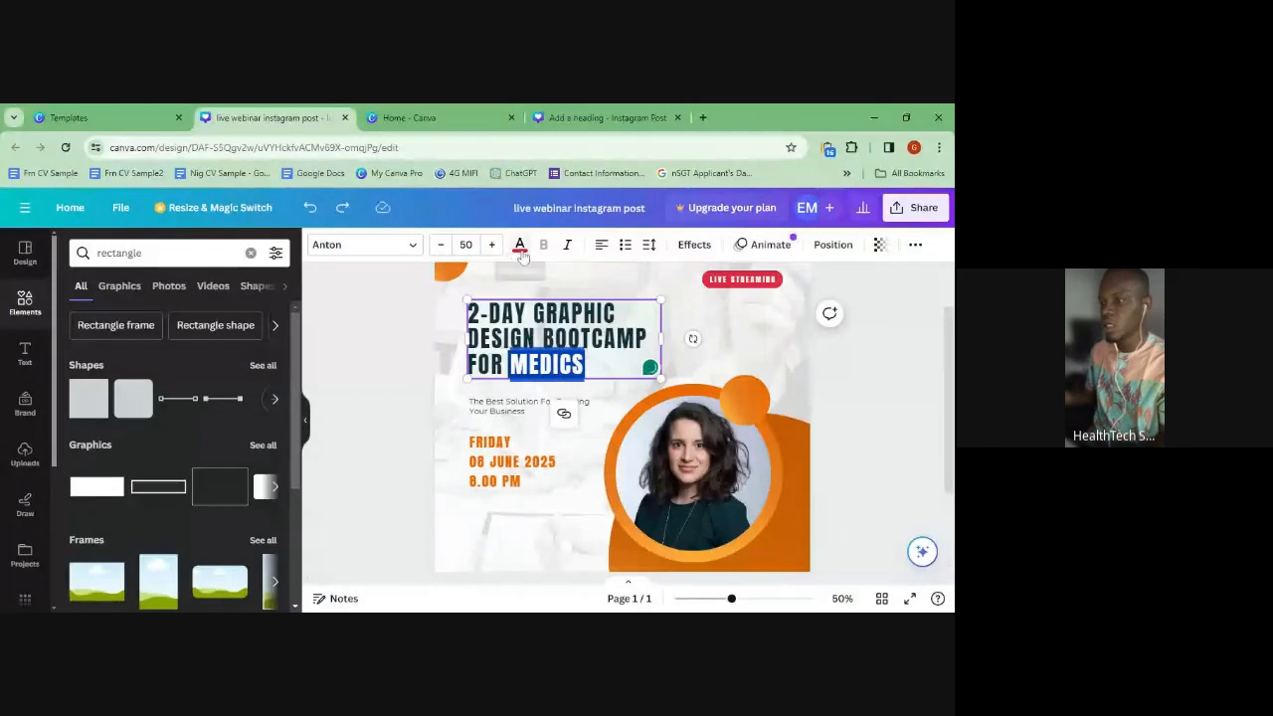
- Recolour the box behind MEDICS from navy to the red document colour
click(228, 370)
click(512, 386)
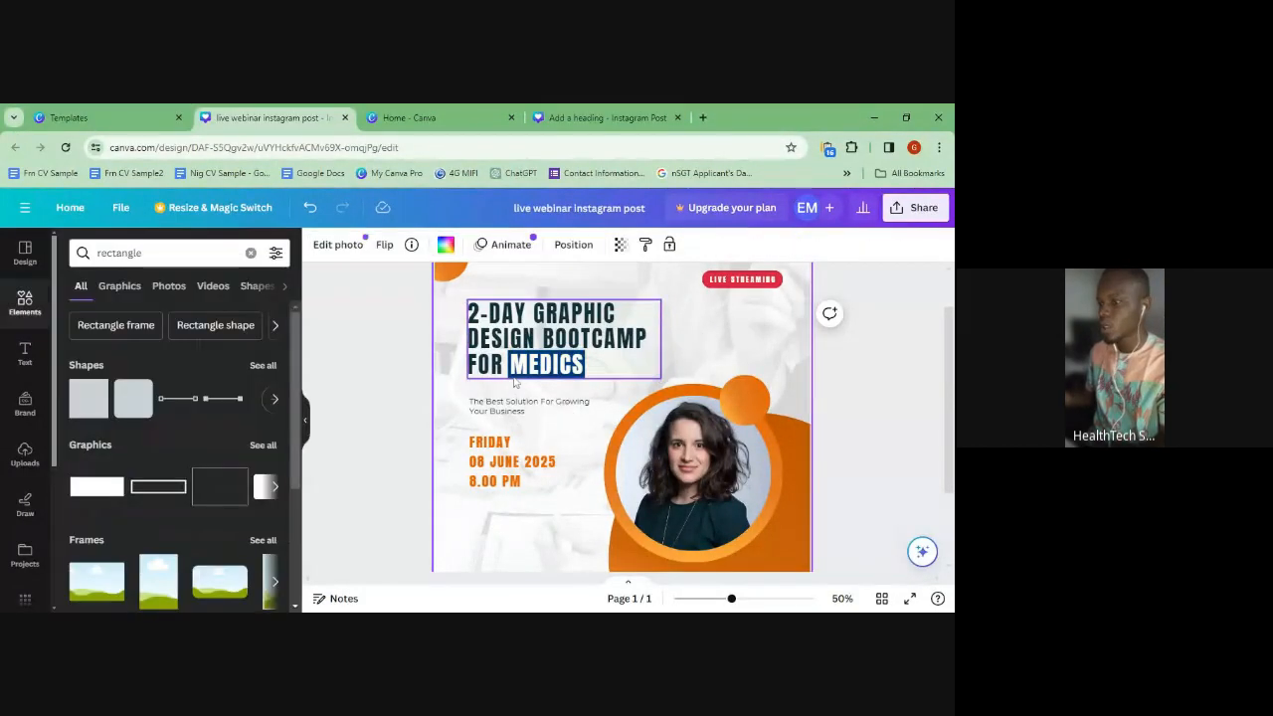
click(510, 378)
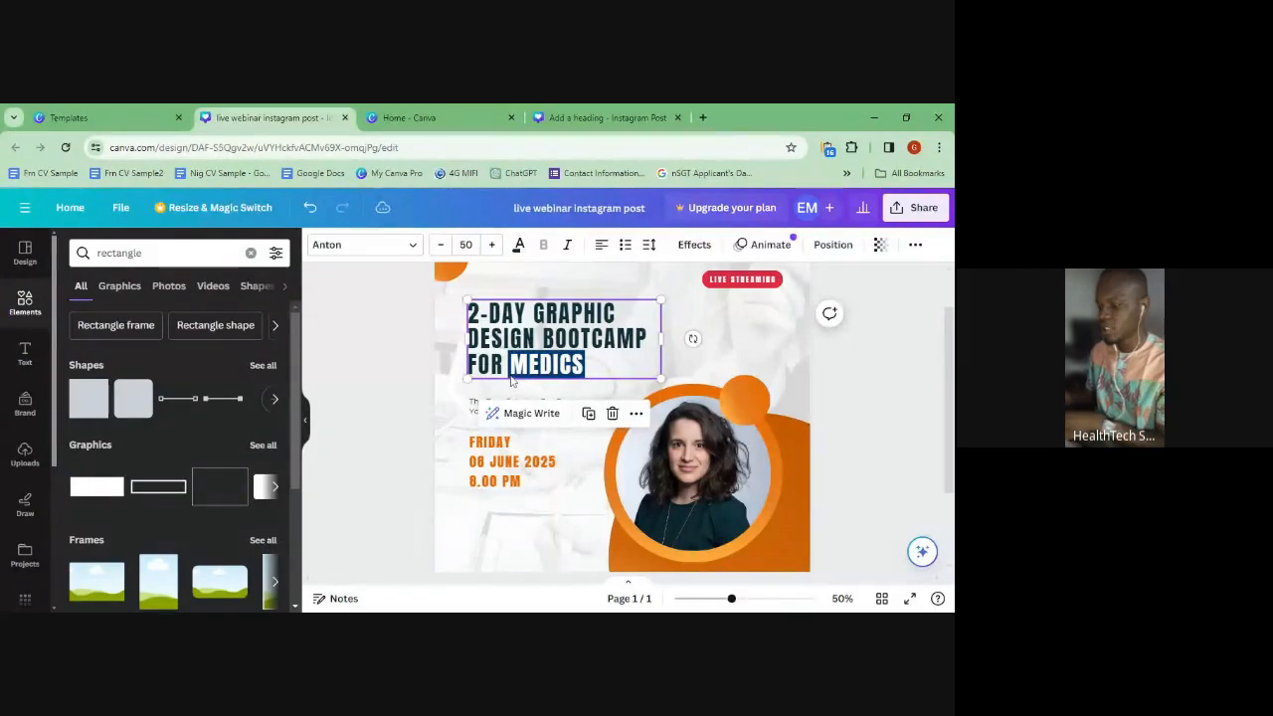
click(512, 381)
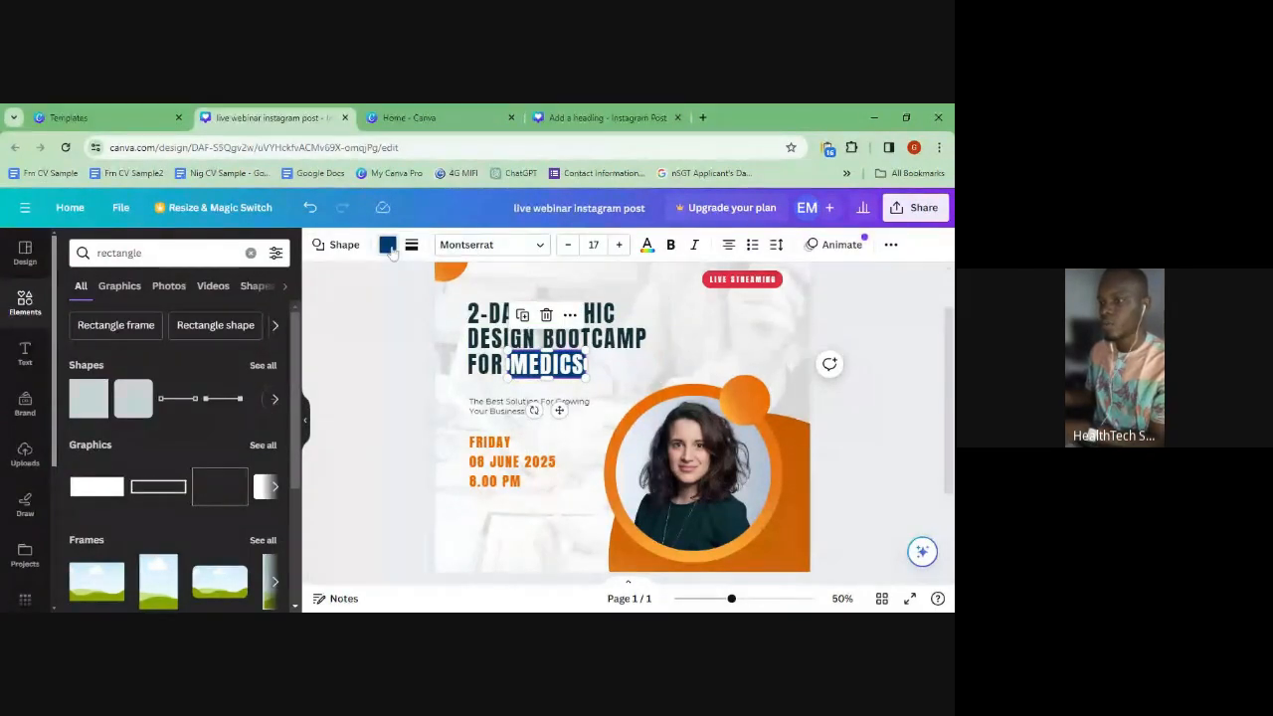
click(389, 248)
click(111, 370)
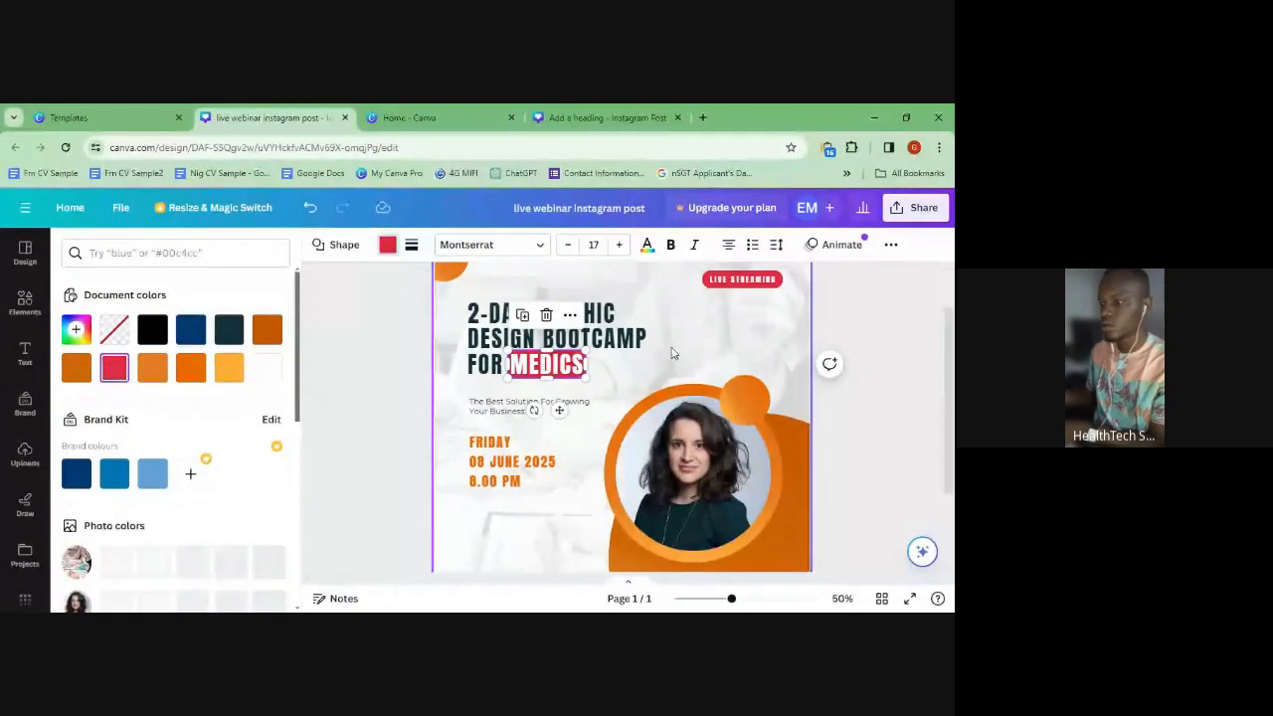
click(672, 349)
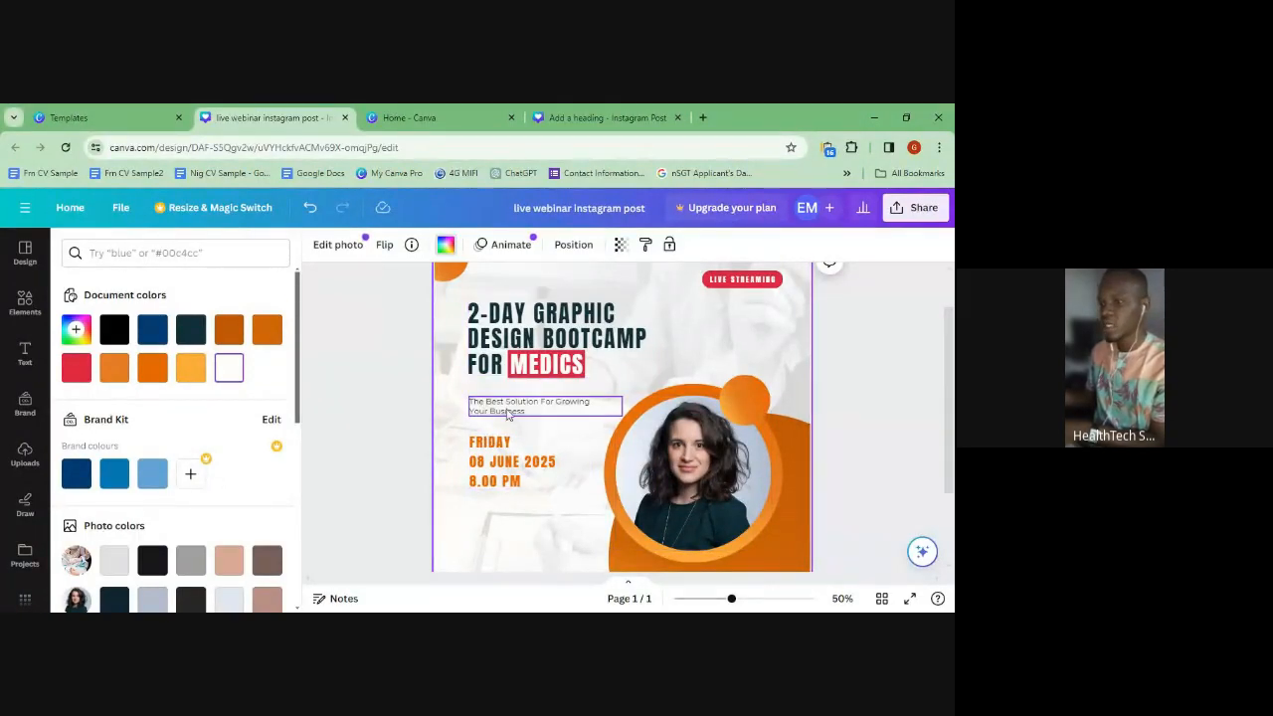
- Replace the subtitle with 'Learn what it means to create visually captivating visual media', fixing 'Leran'
double_click(508, 413)
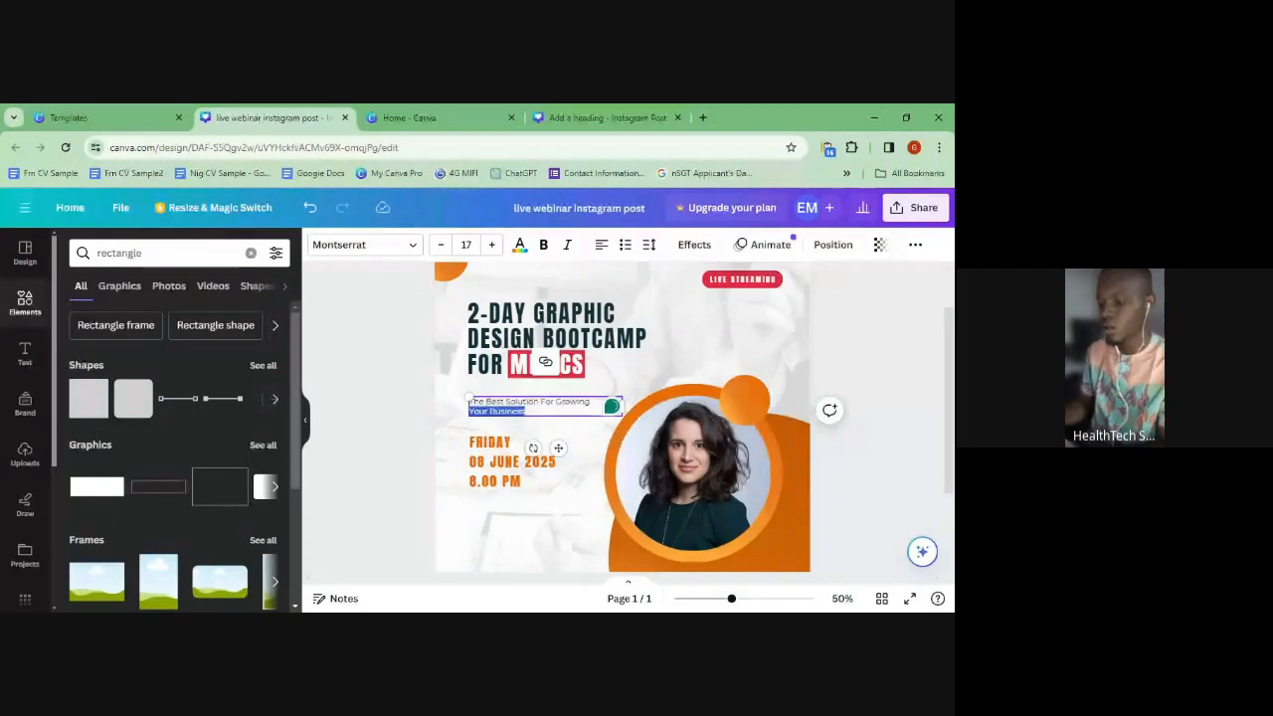
key(ctrl+a)
key(BackSpace)
text(Learn the)
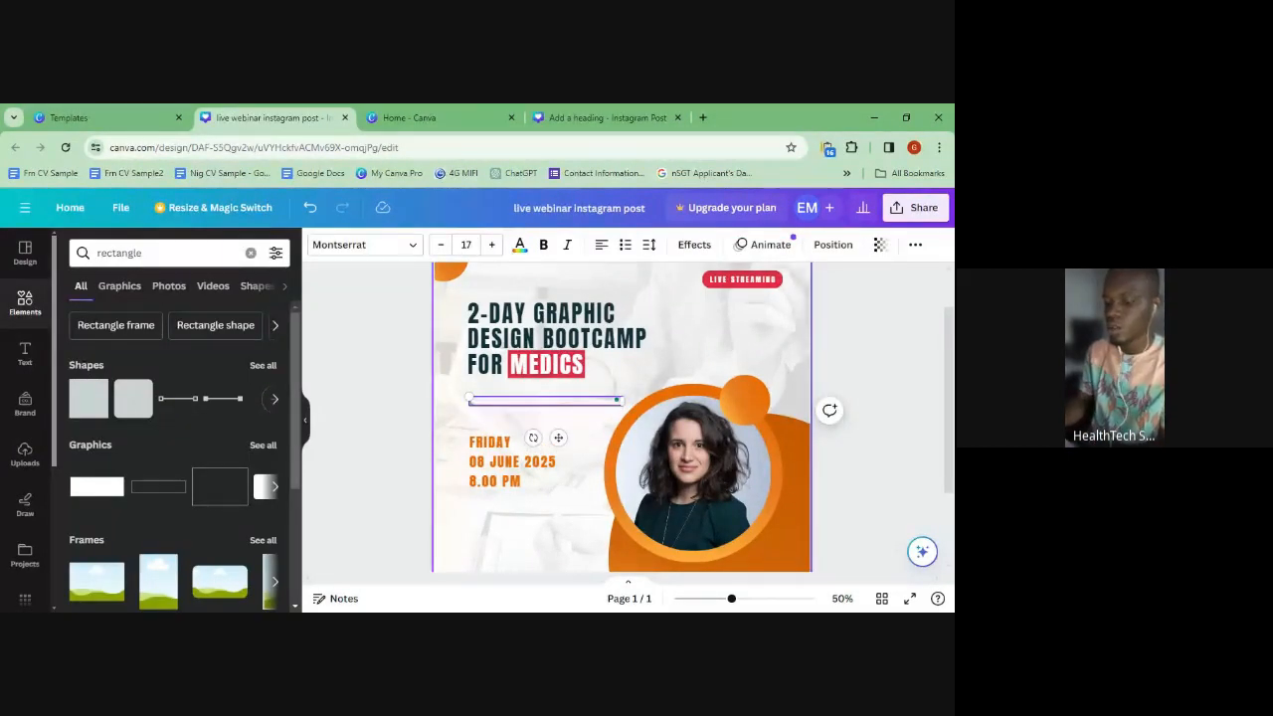
key(BackSpace)
text(what it means to create visuals)
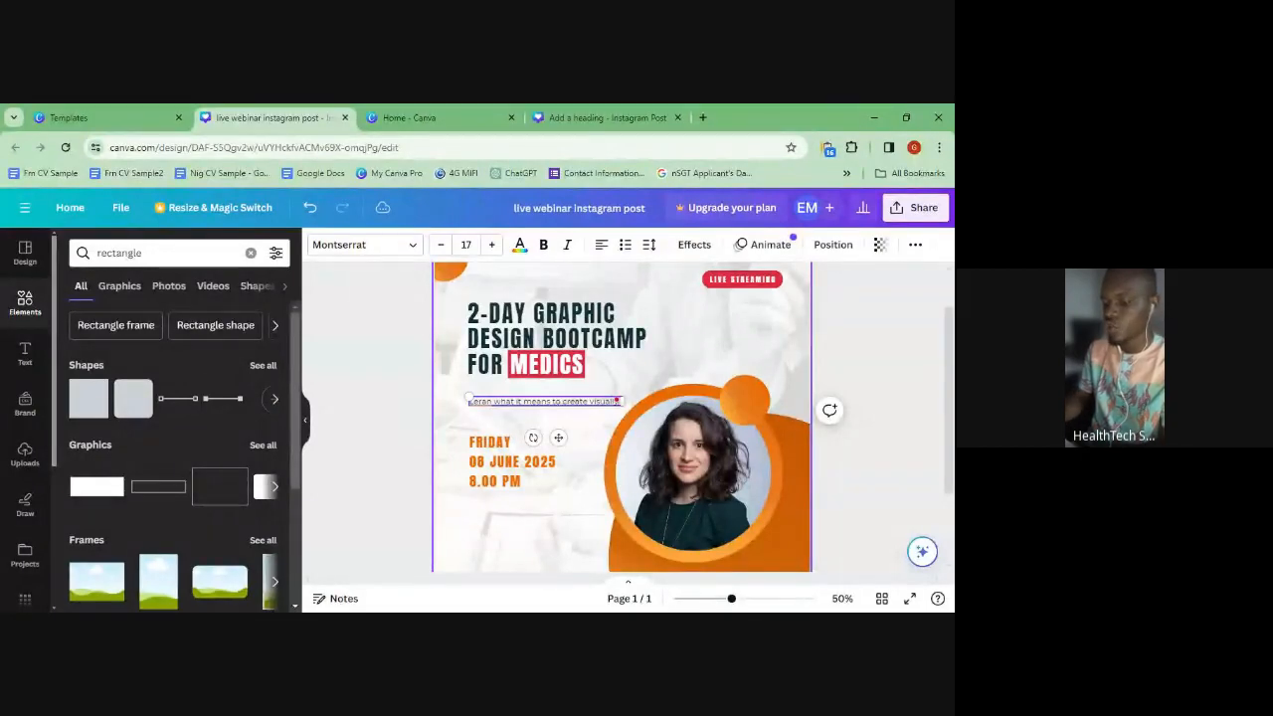
text(y aapti)
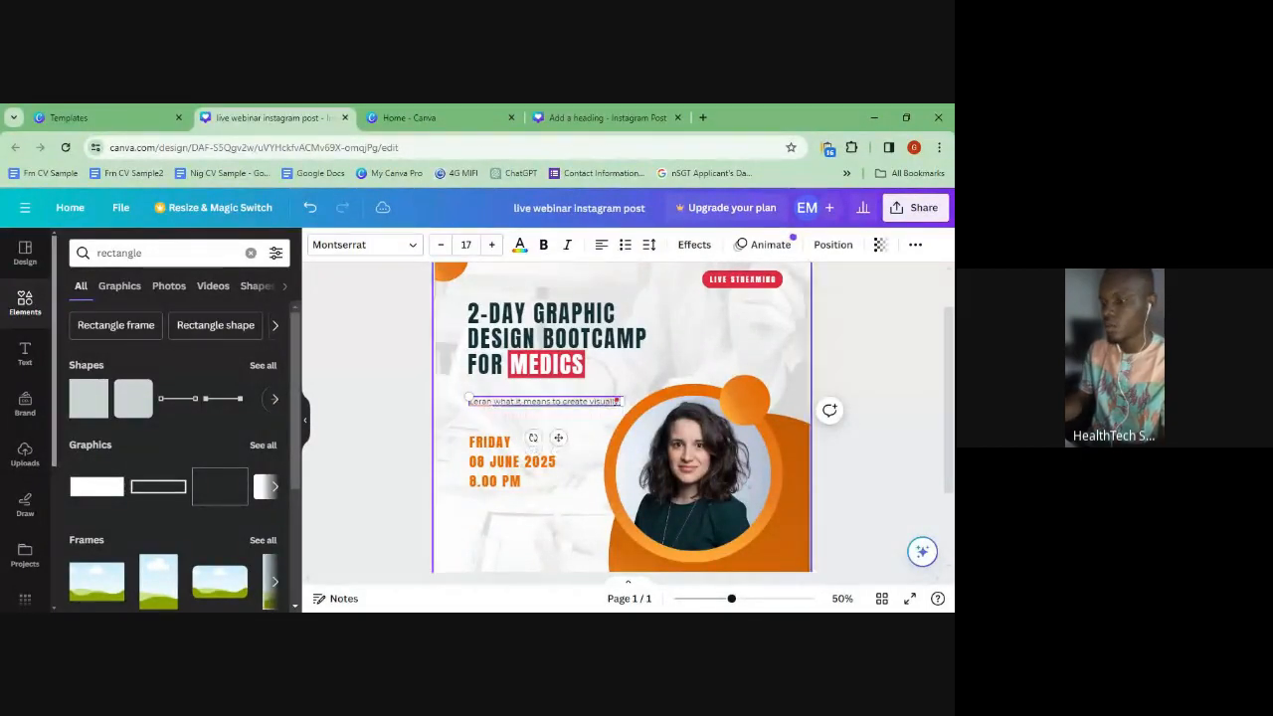
text(vating v)
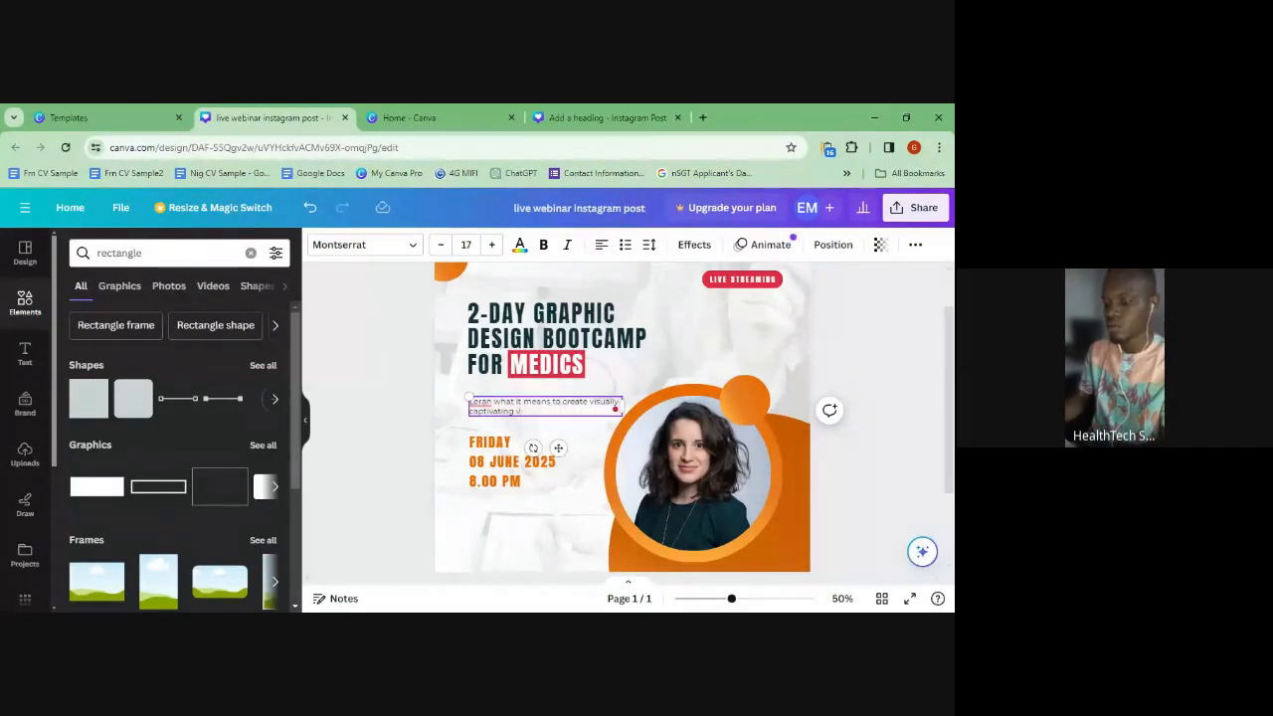
text(isua)
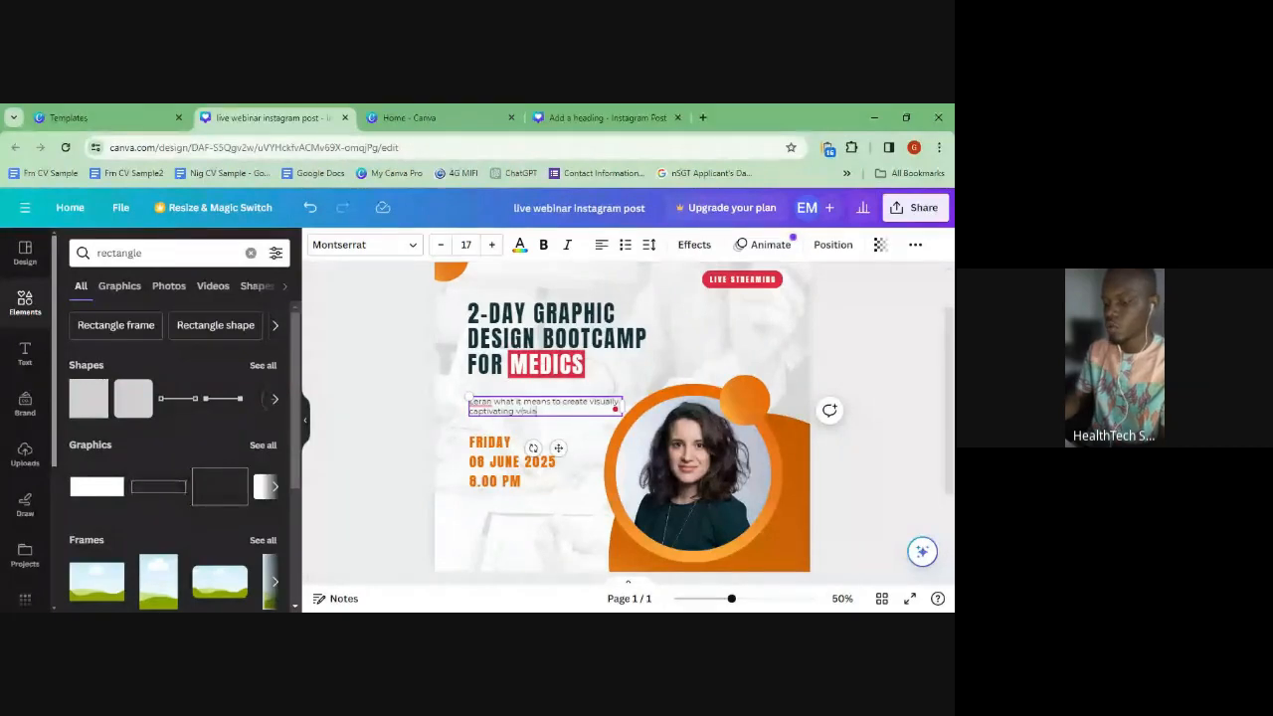
text(l media)
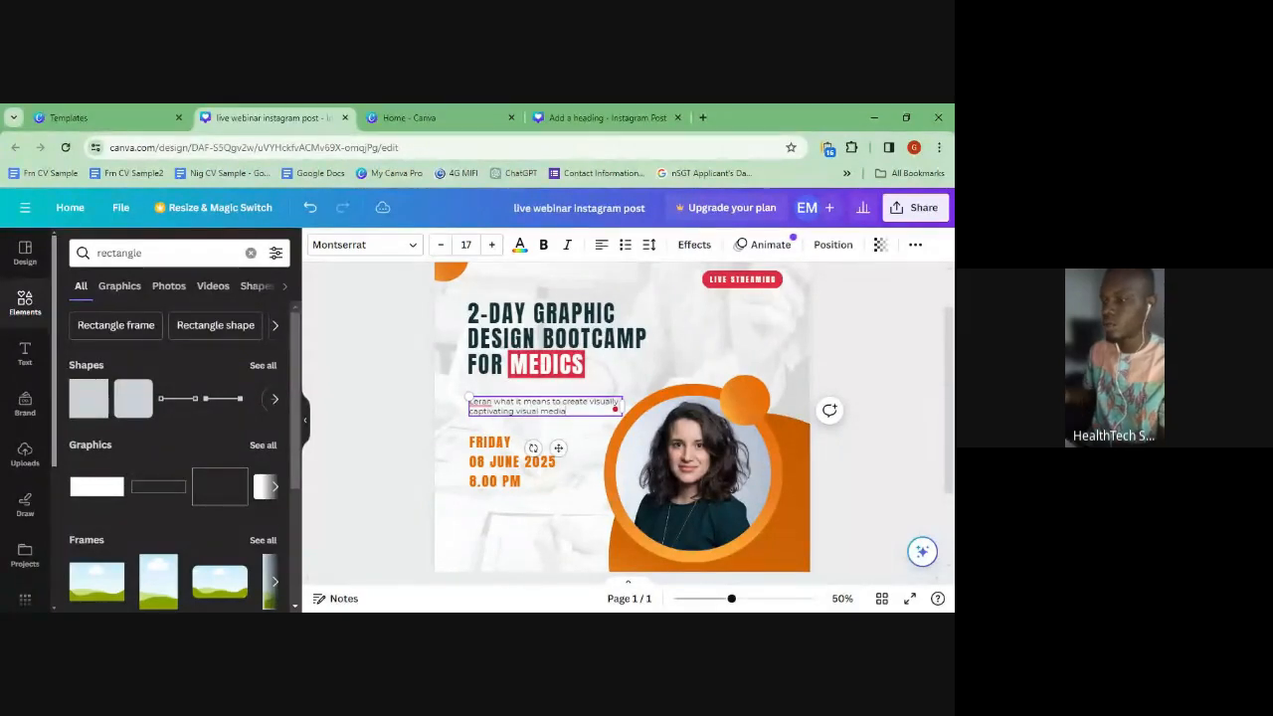
key(ctrl+a)
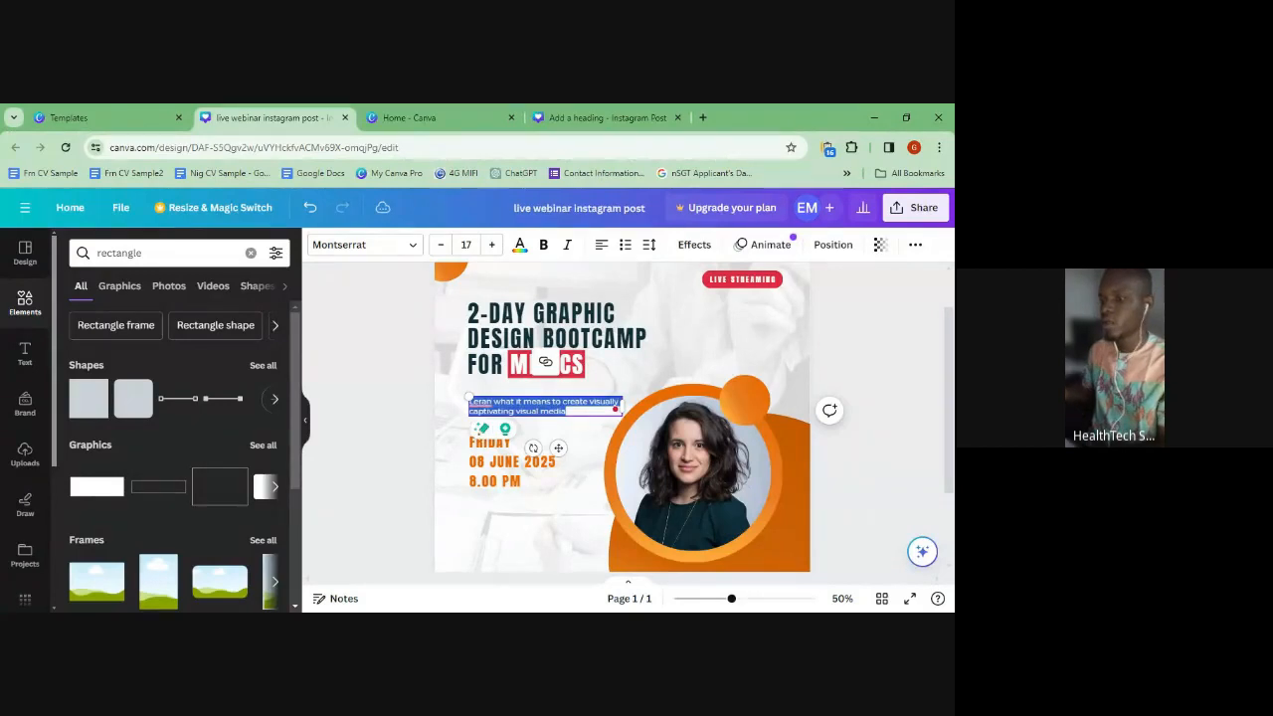
click(483, 402)
key(ctrl+a)
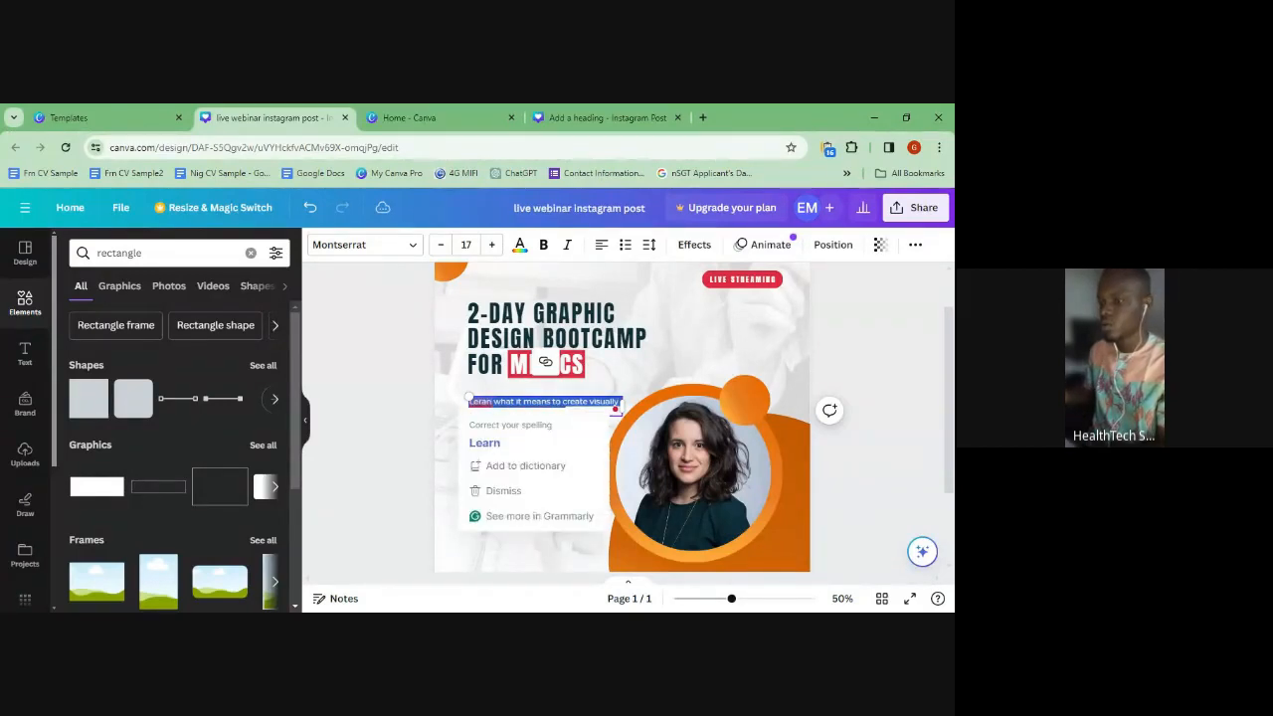
click(482, 403)
click(484, 443)
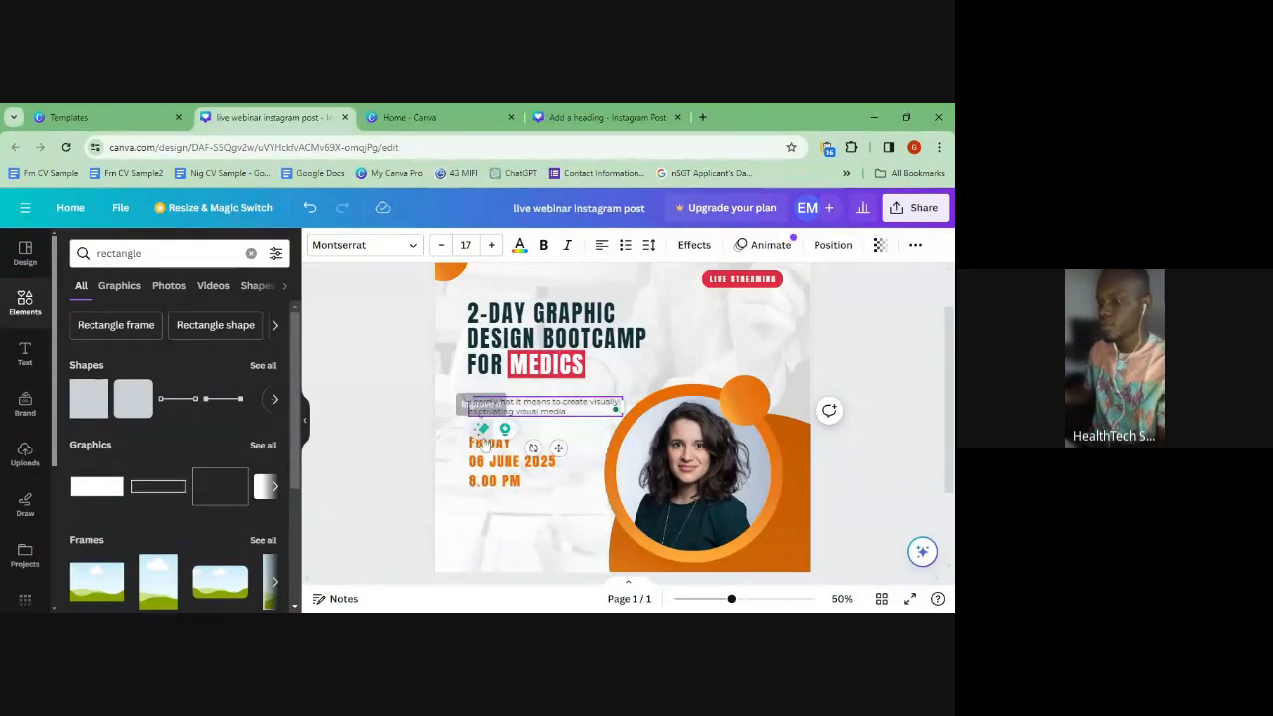
- Set the subtitle's font size to 20
key(ctrl+a)
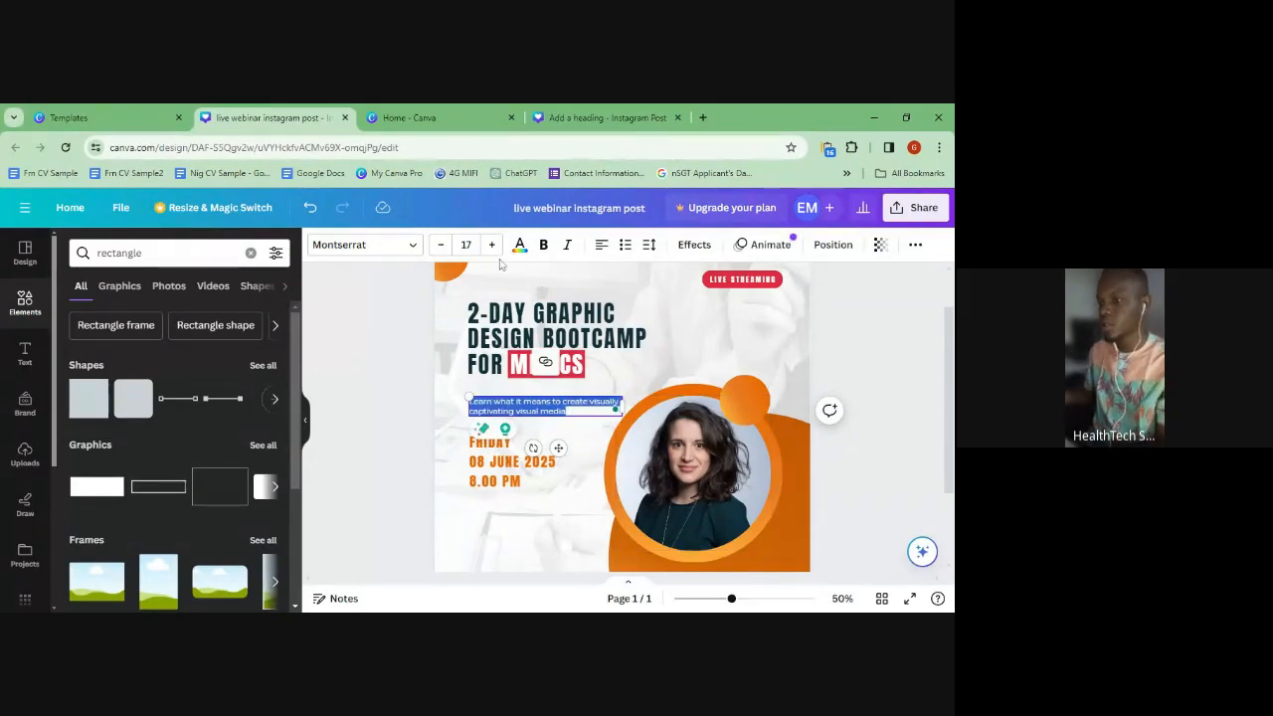
click(492, 245)
click(491, 245)
click(491, 244)
click(491, 245)
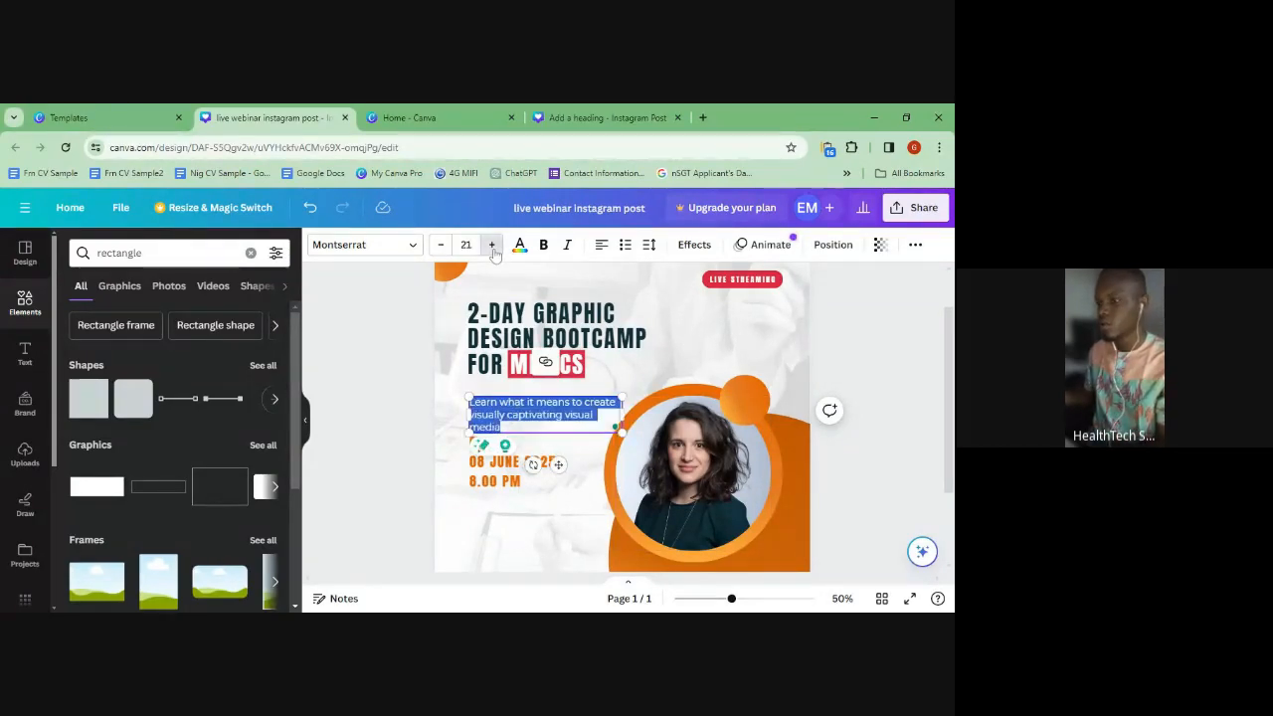
click(442, 245)
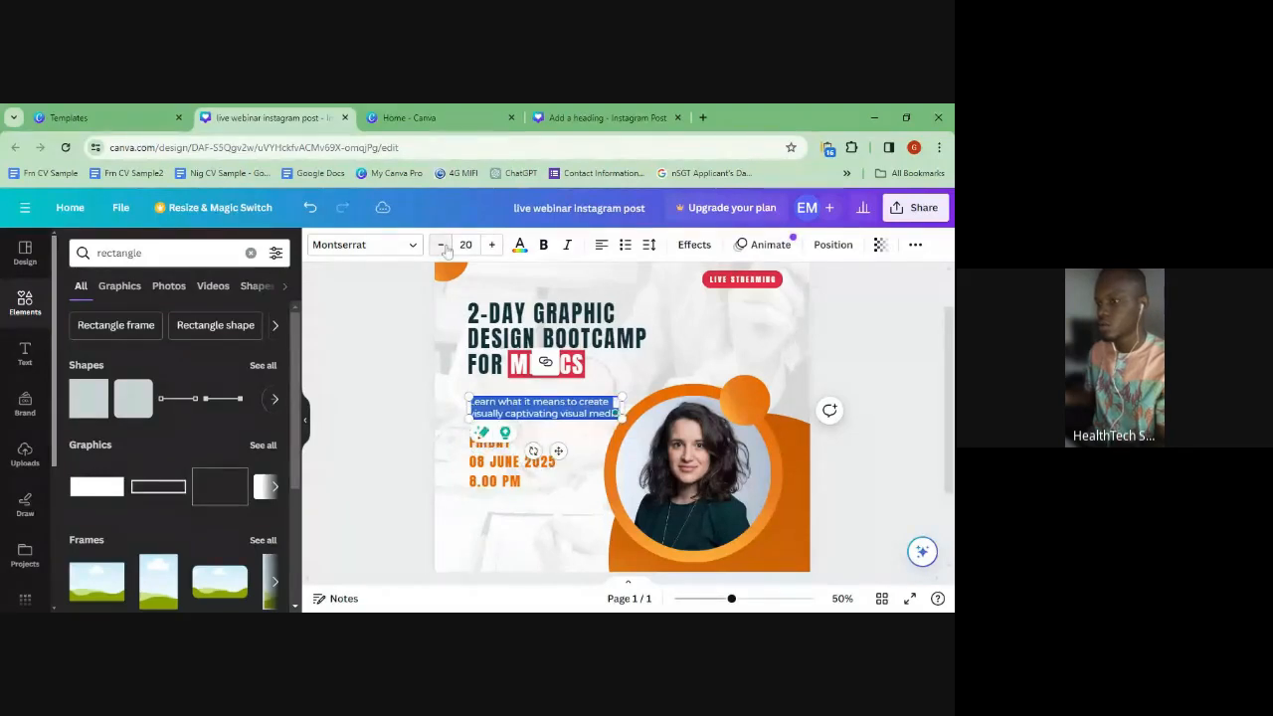
click(597, 281)
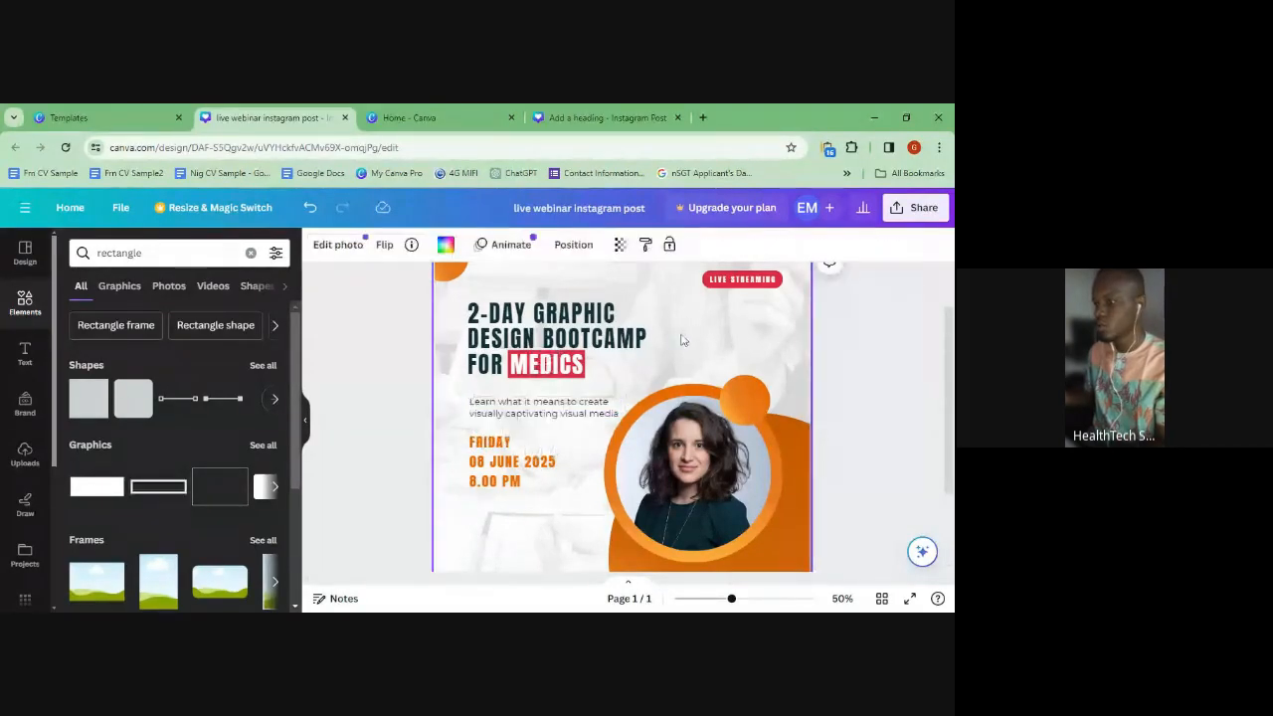
- Move the subtitle up closer to the heading, widen its box, and make it bold
drag(518, 416, 517, 398)
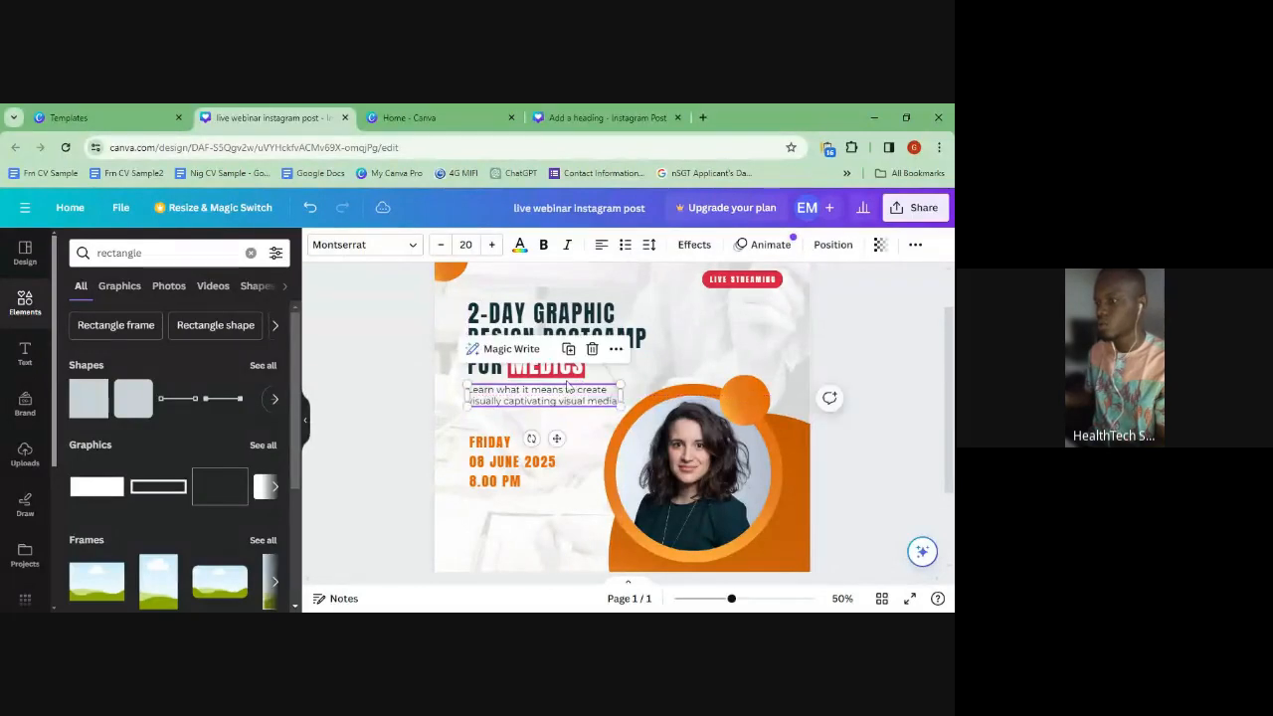
click(678, 333)
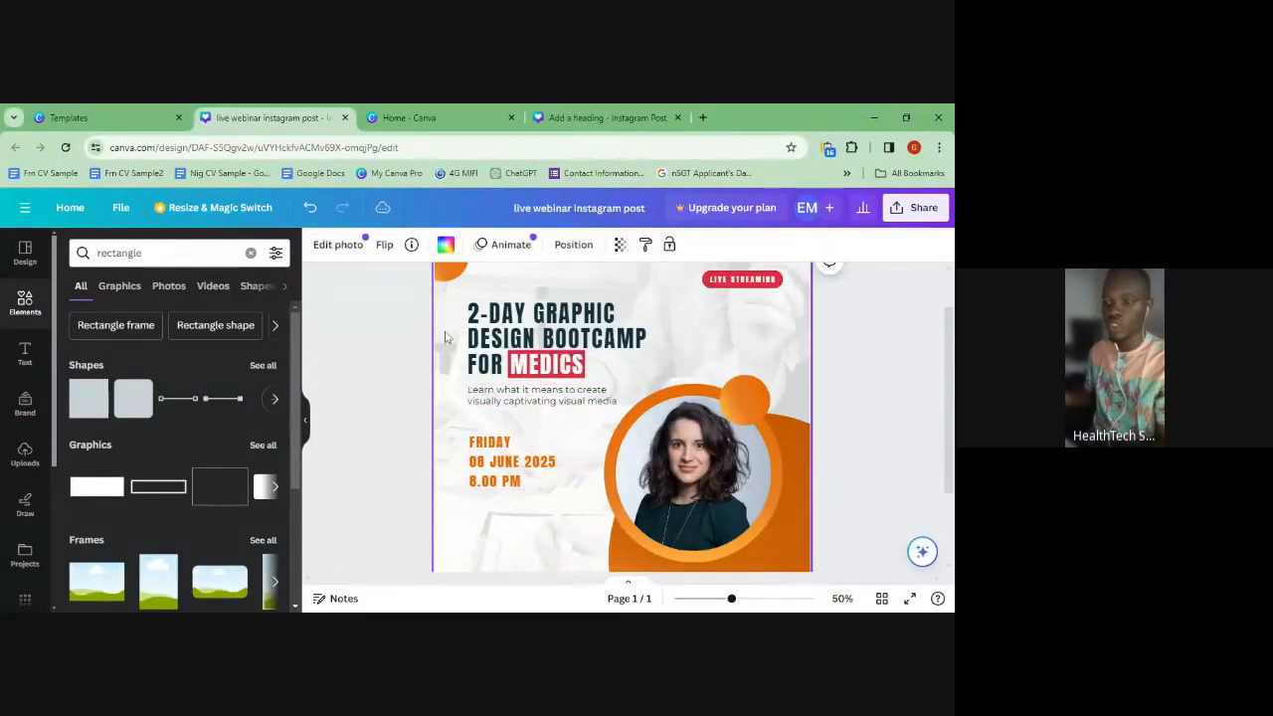
click(515, 398)
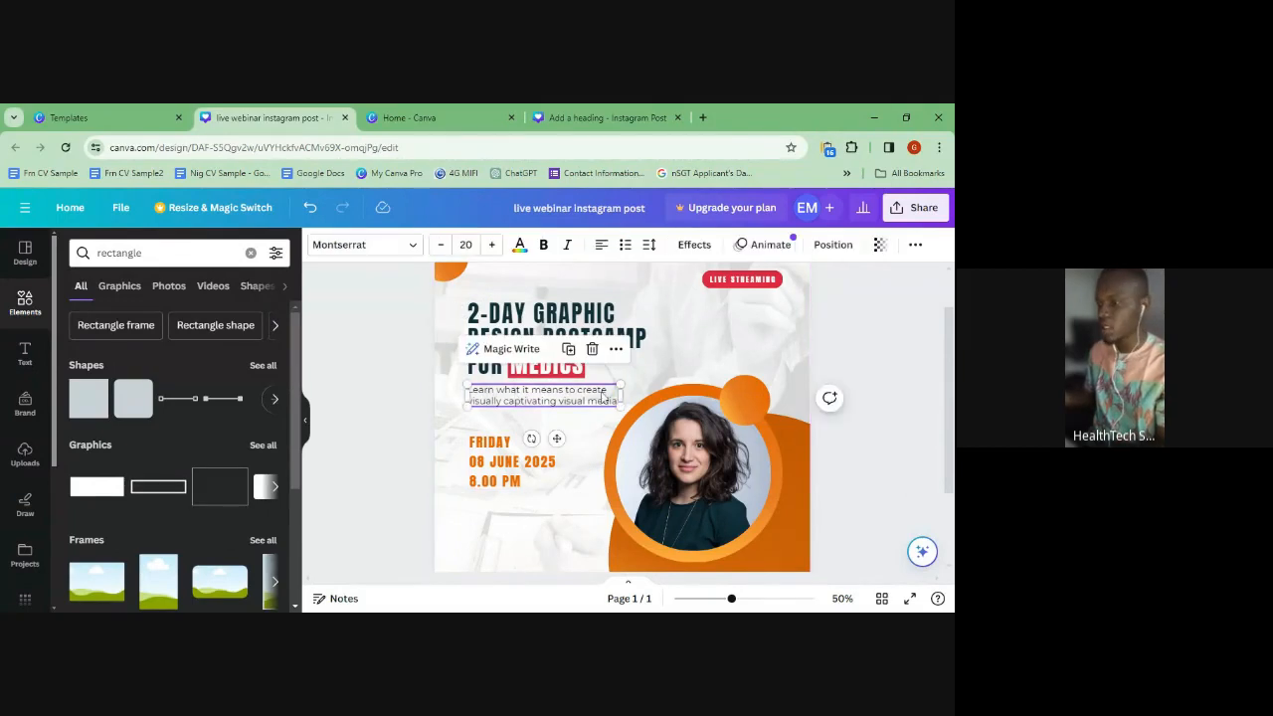
drag(620, 394, 637, 395)
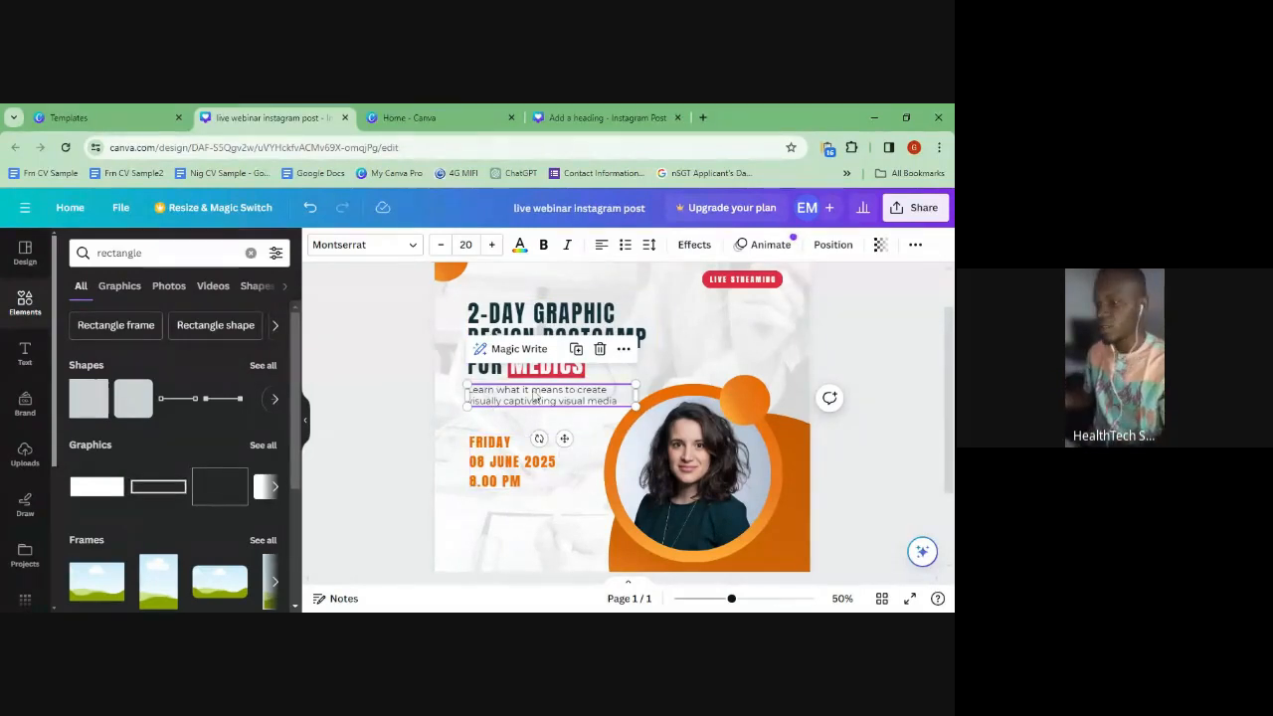
click(543, 244)
- Move the date and time block lower on the page
click(525, 442)
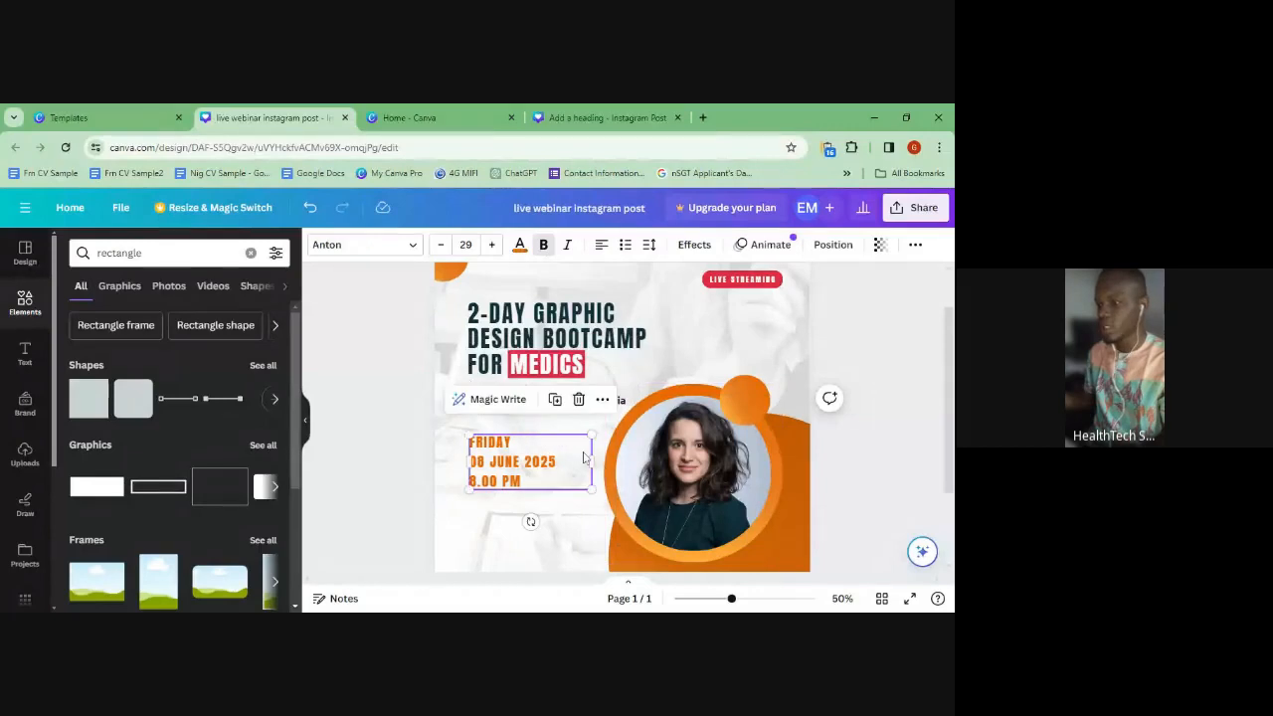
drag(505, 471, 507, 520)
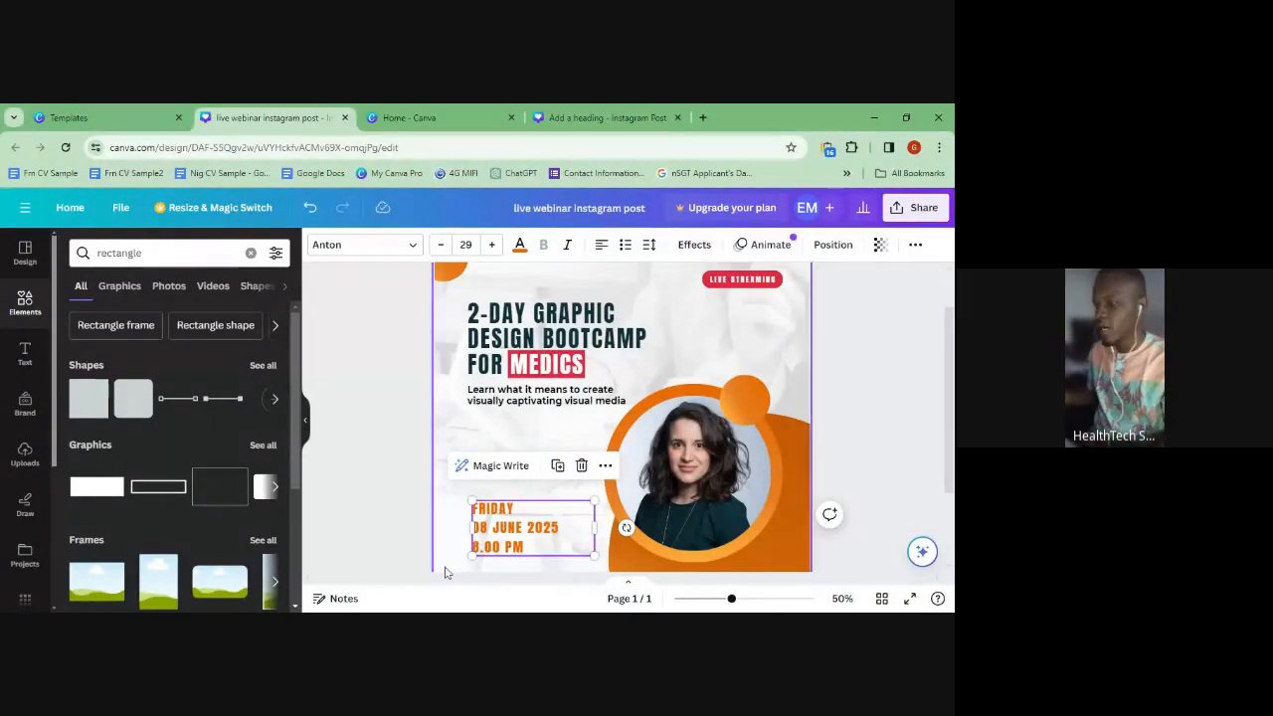
scroll(467, 461, down, 2)
- Align the date block with the headline's left edge
drag(467, 461, 502, 414)
click(502, 416)
click(529, 450)
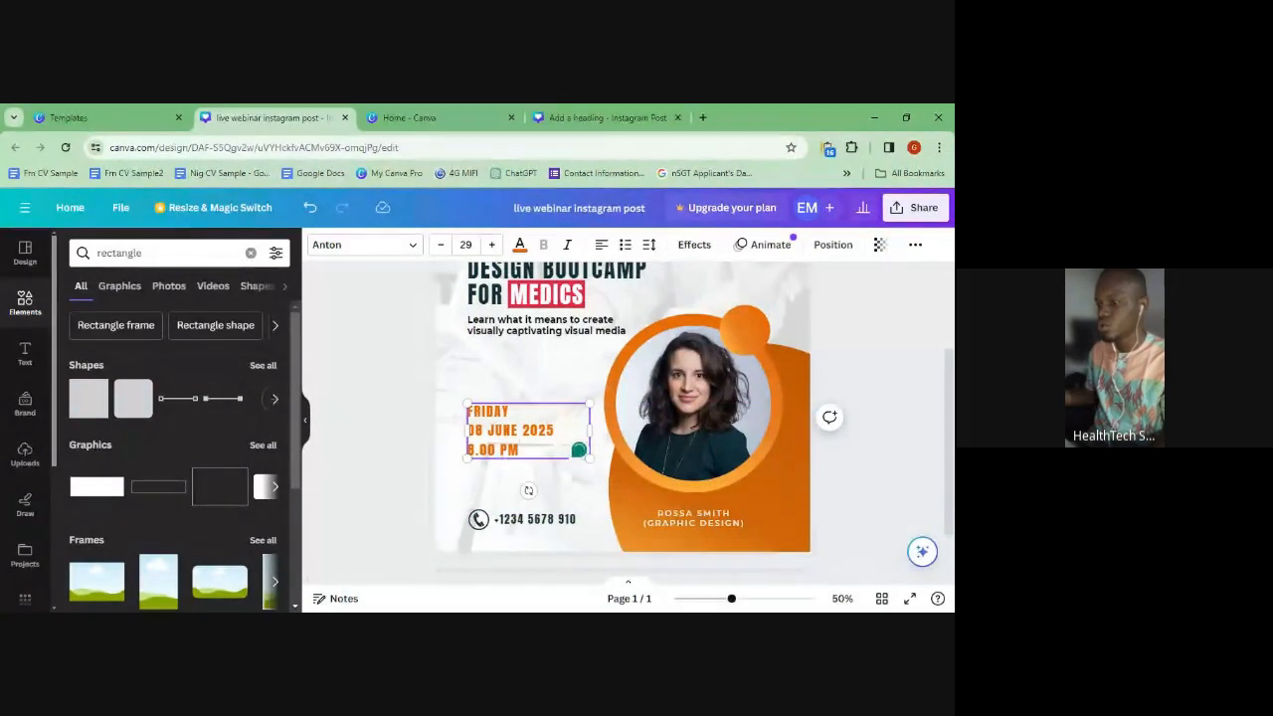
- Replace the sample phone number beside the phone icon with the new contact number
click(515, 520)
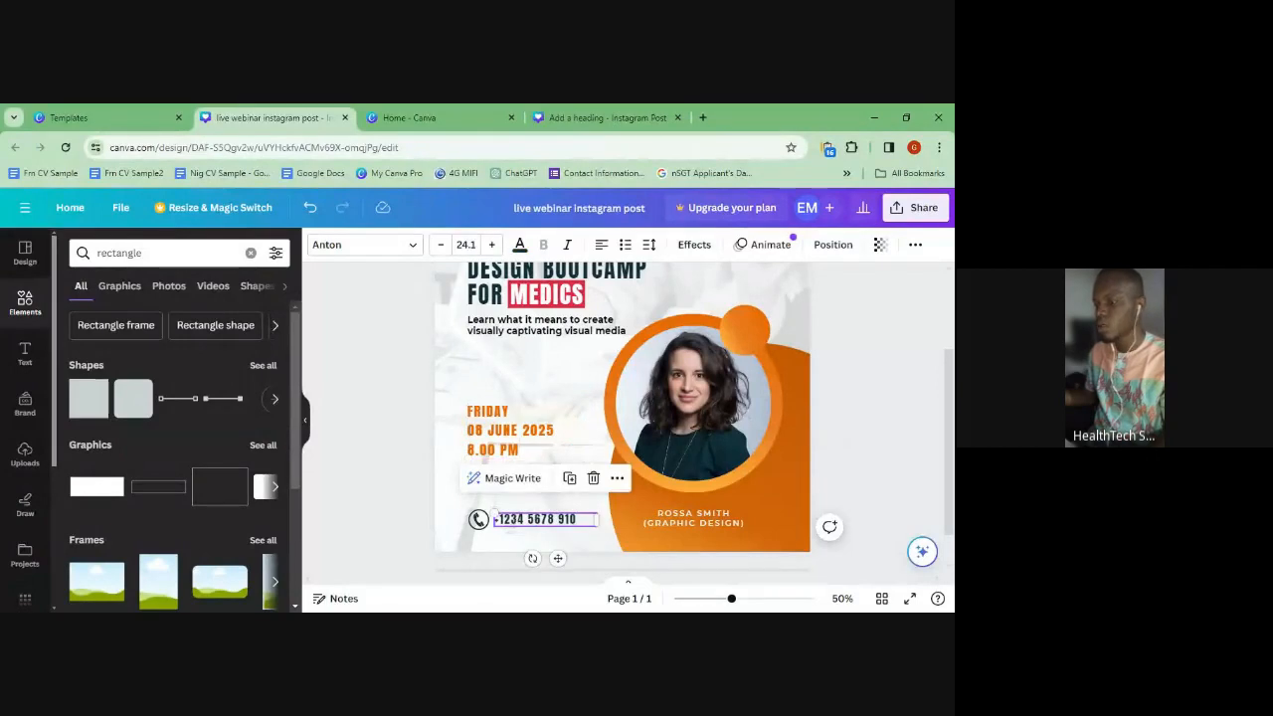
click(590, 520)
key(BackSpace)
scroll(623, 418, down, 1)
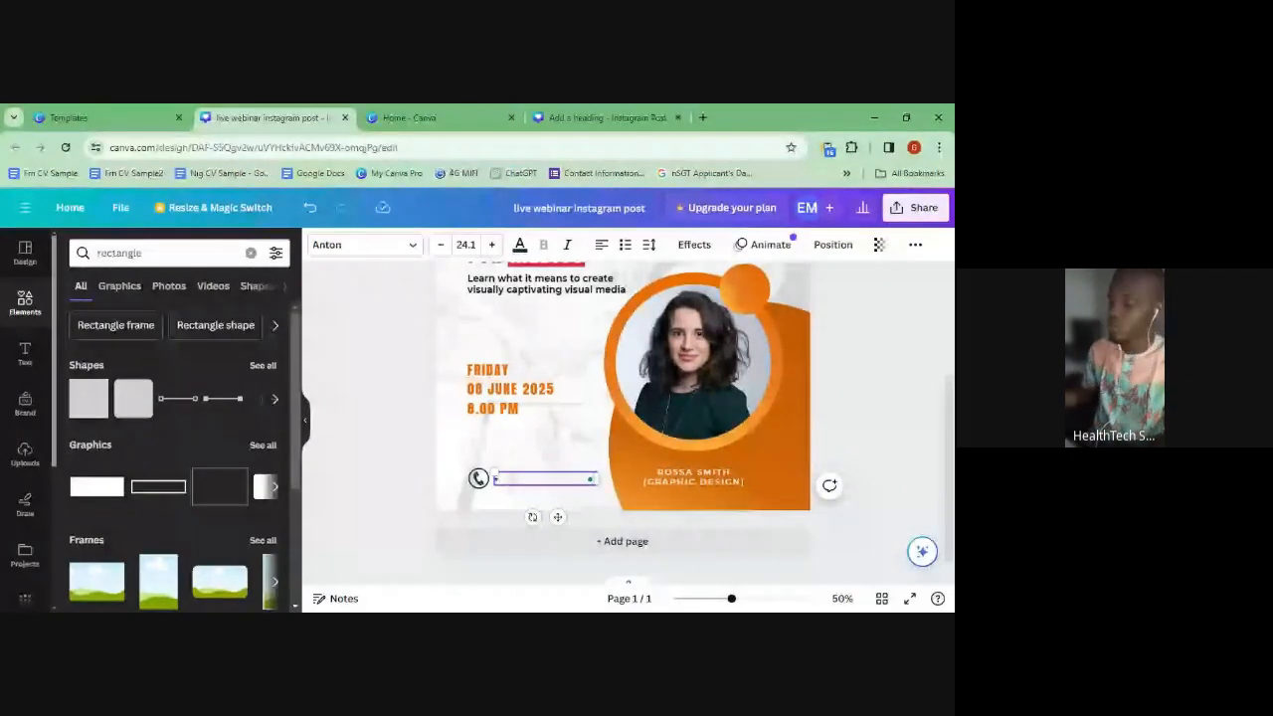
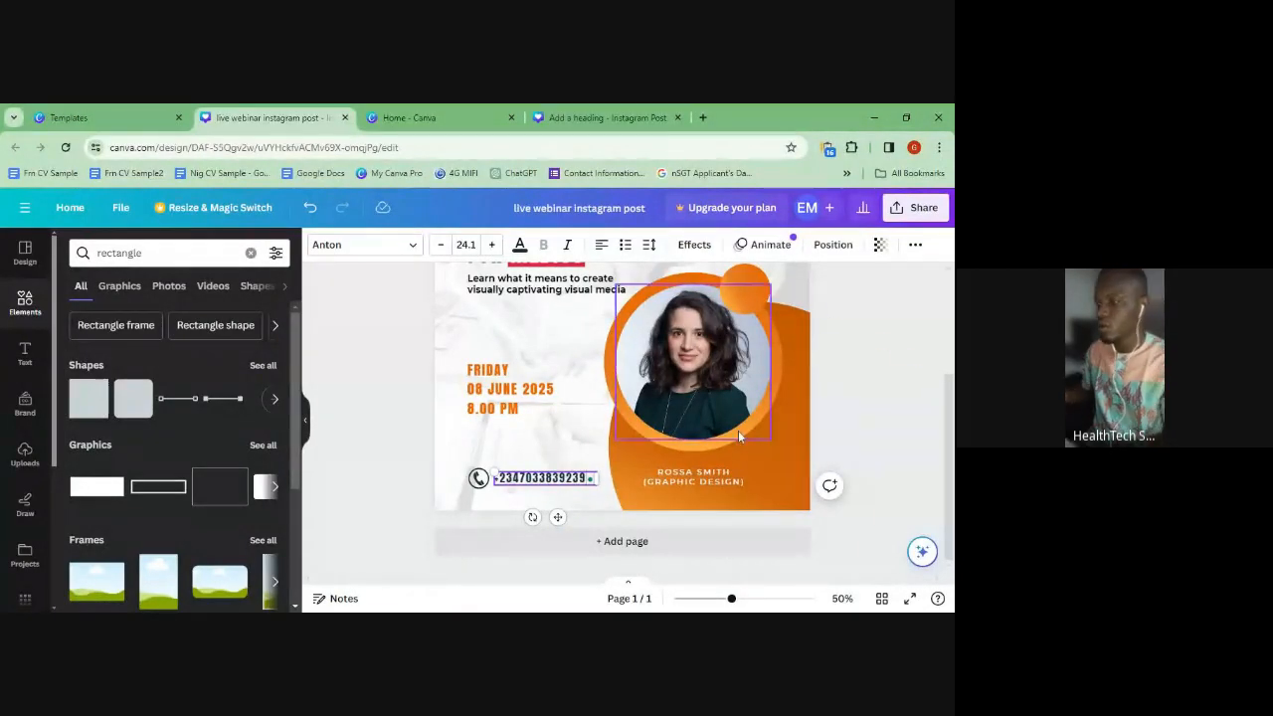
- Replace the speaker caption with the presenter's name plus RN, then select the woman's portrait
click(701, 480)
double_click(701, 481)
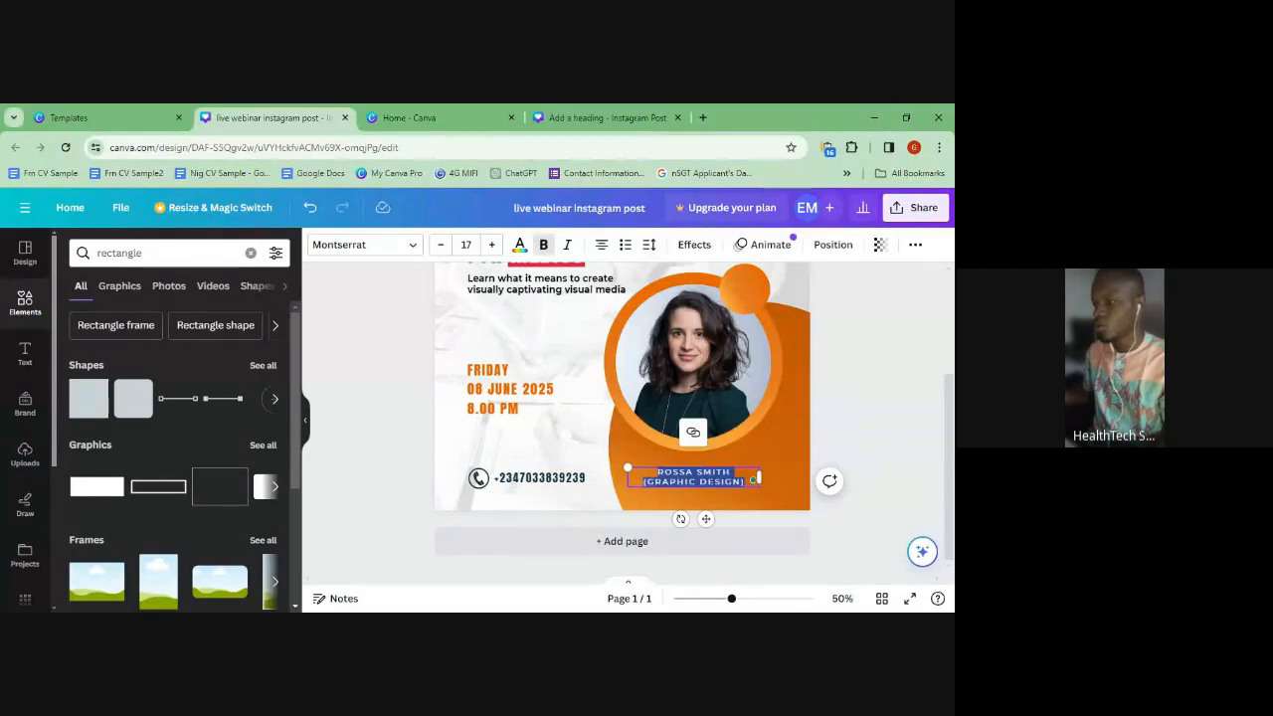
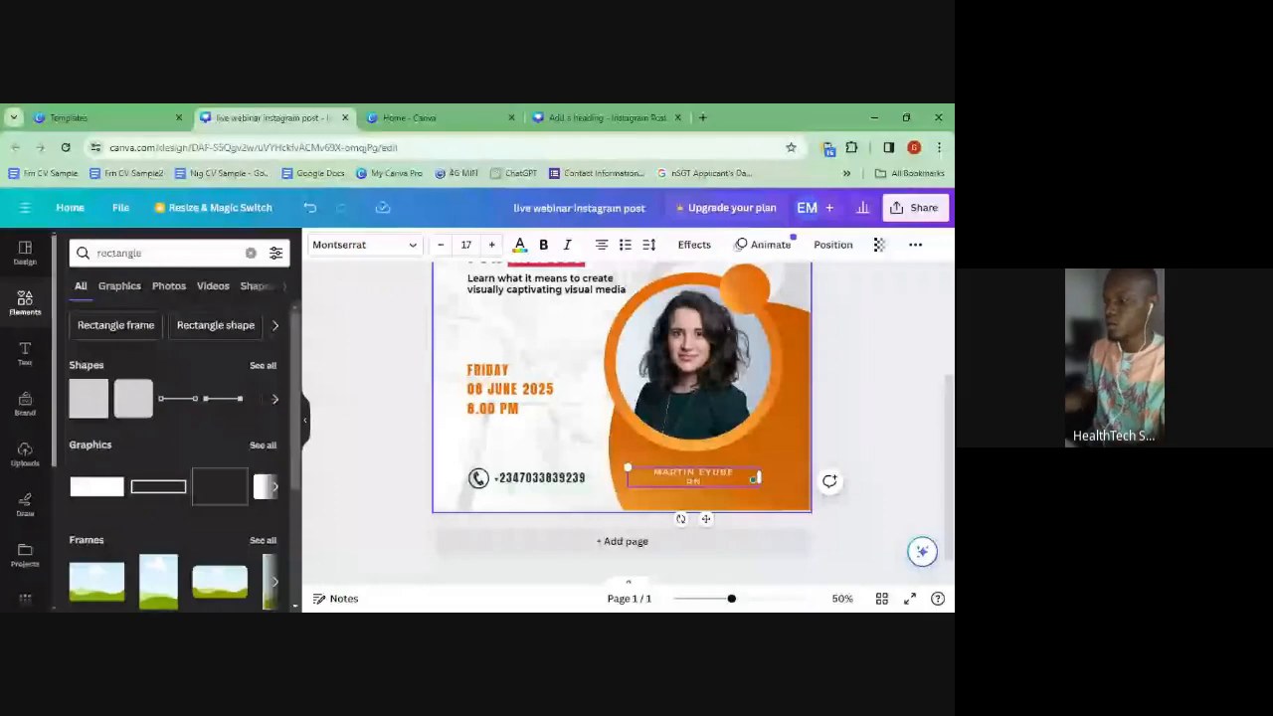
click(731, 339)
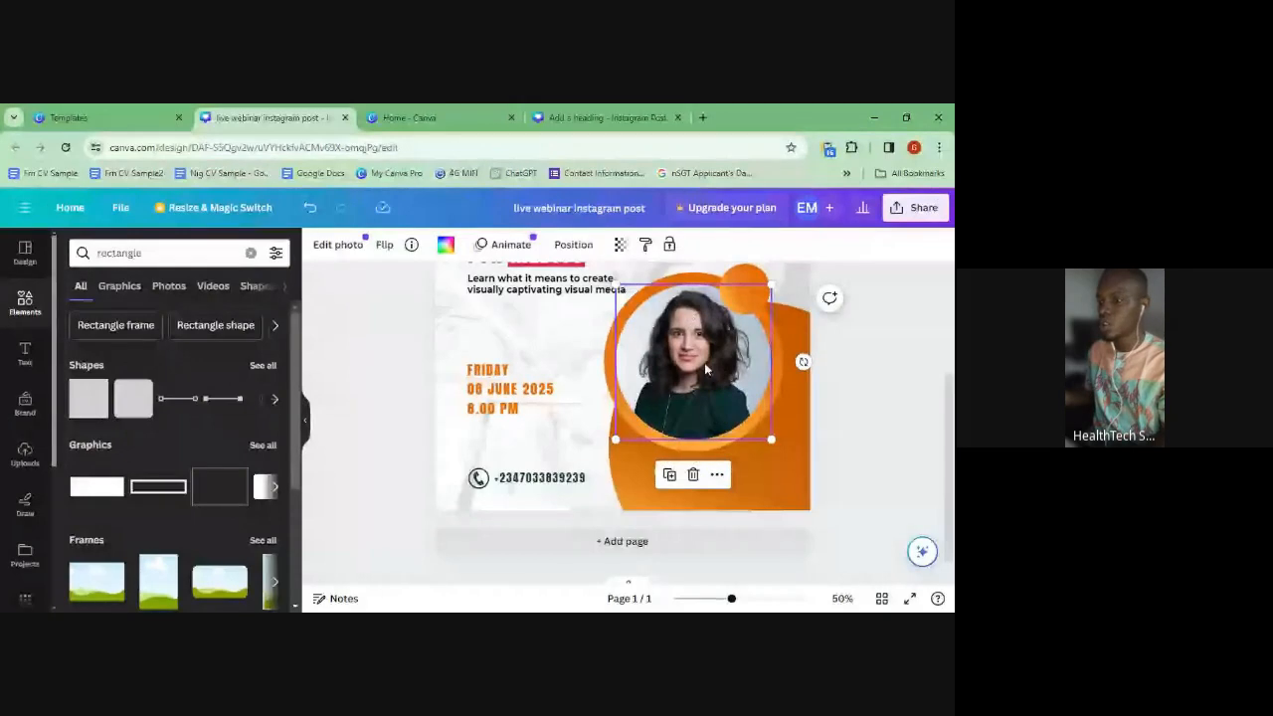
- Delete the woman's photo from the circular frame and browse the uploaded images
key(Delete)
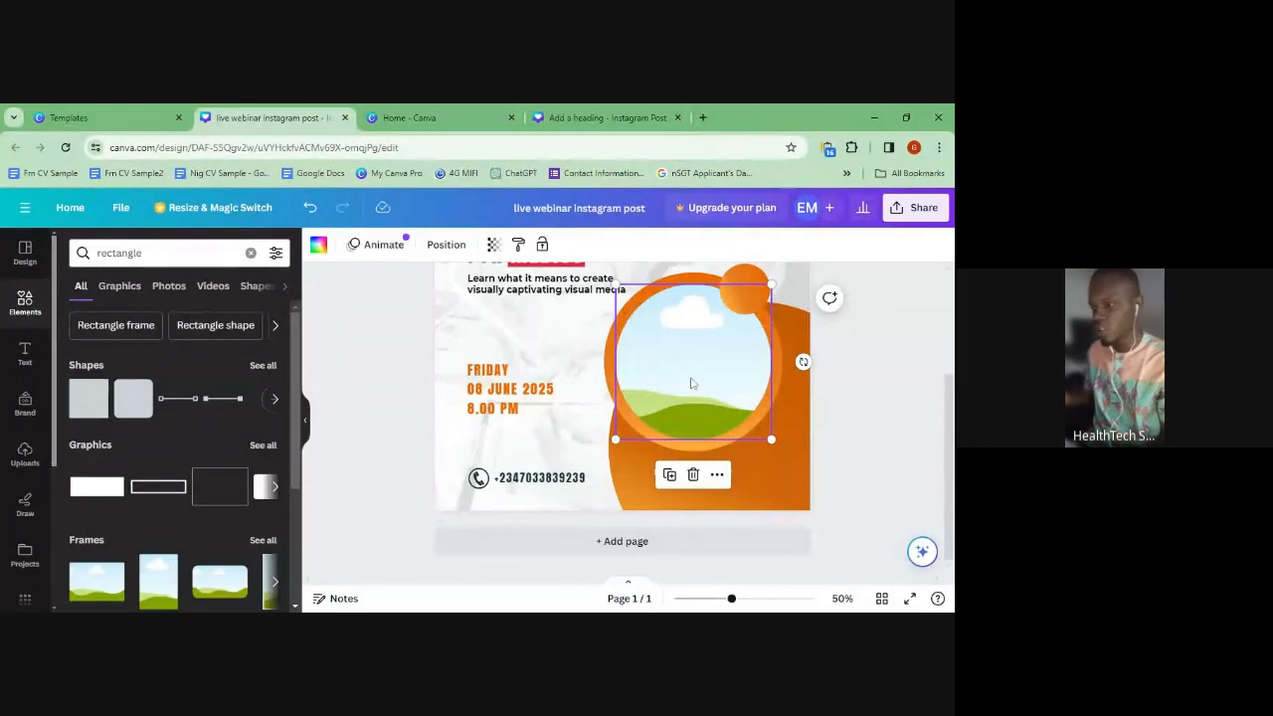
click(24, 455)
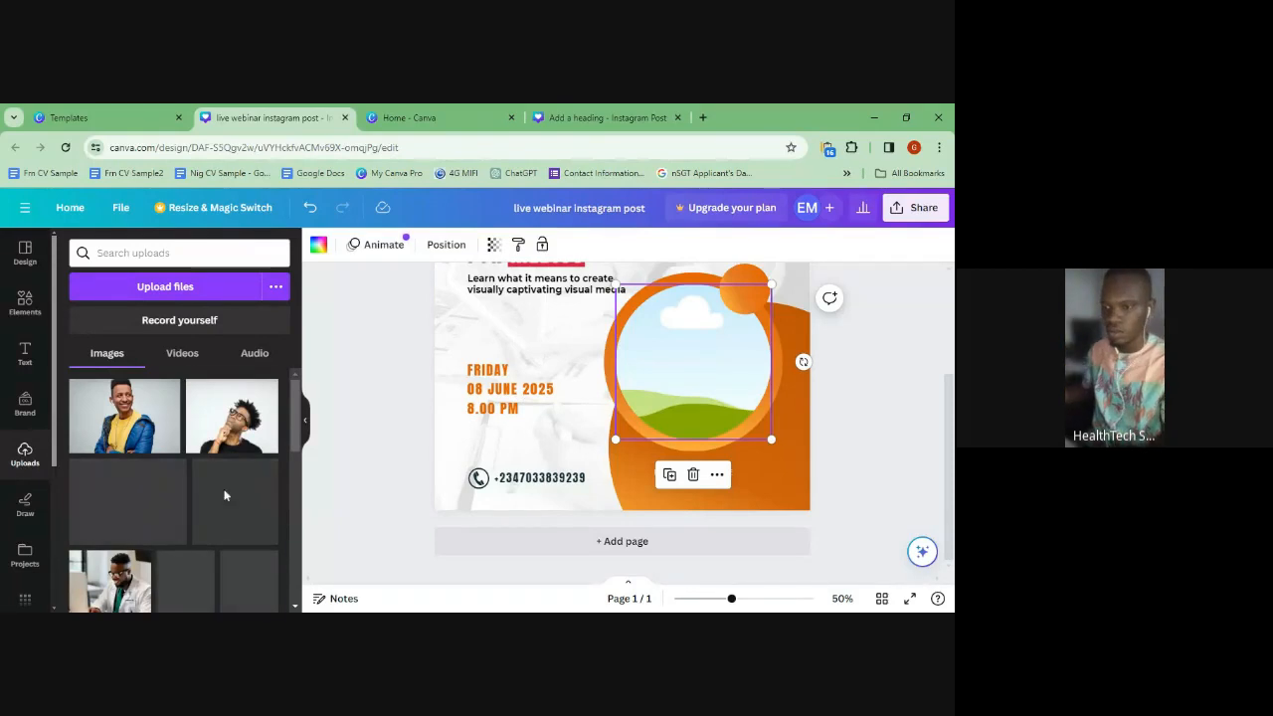
scroll(227, 495, down, 5)
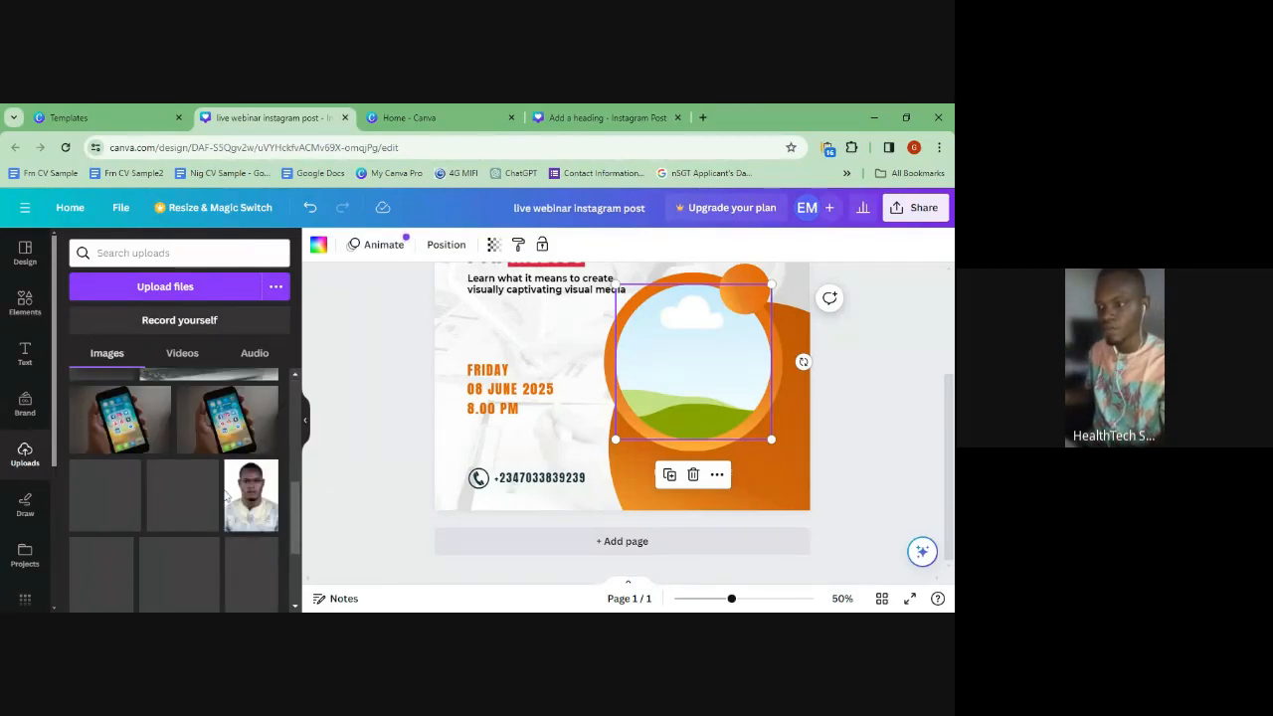
scroll(227, 496, down, 3)
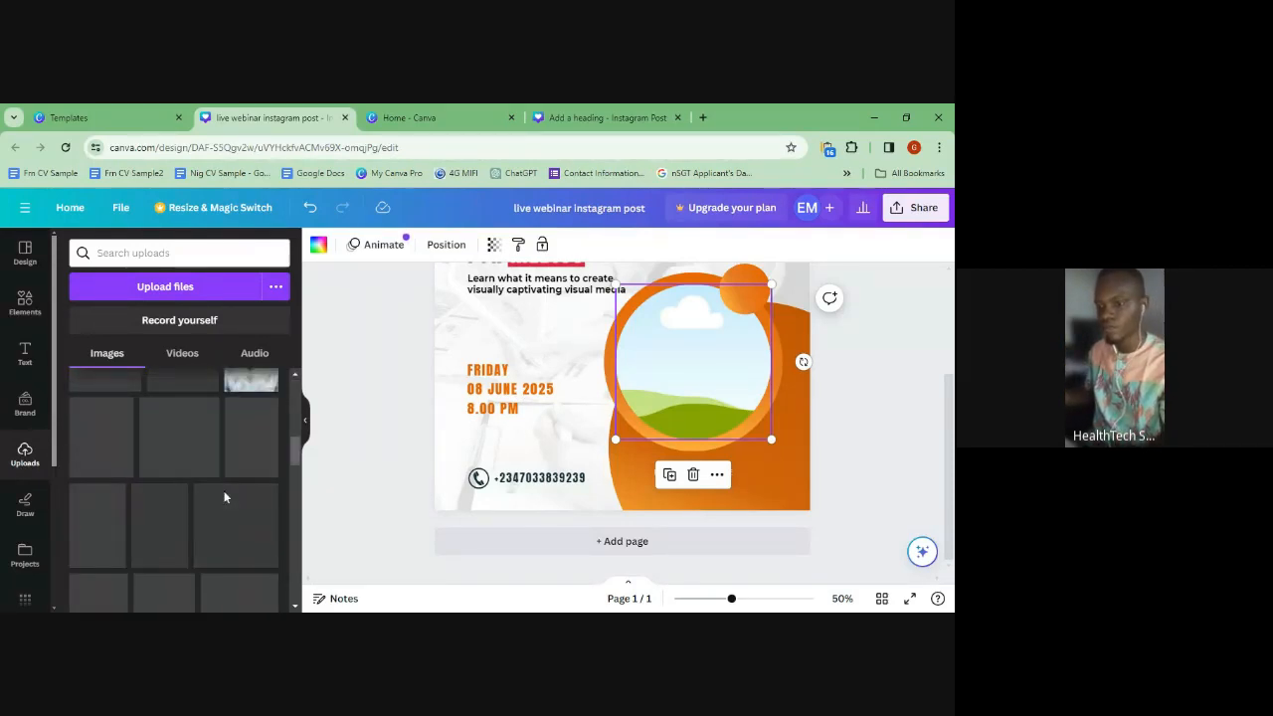
scroll(225, 497, down, 2)
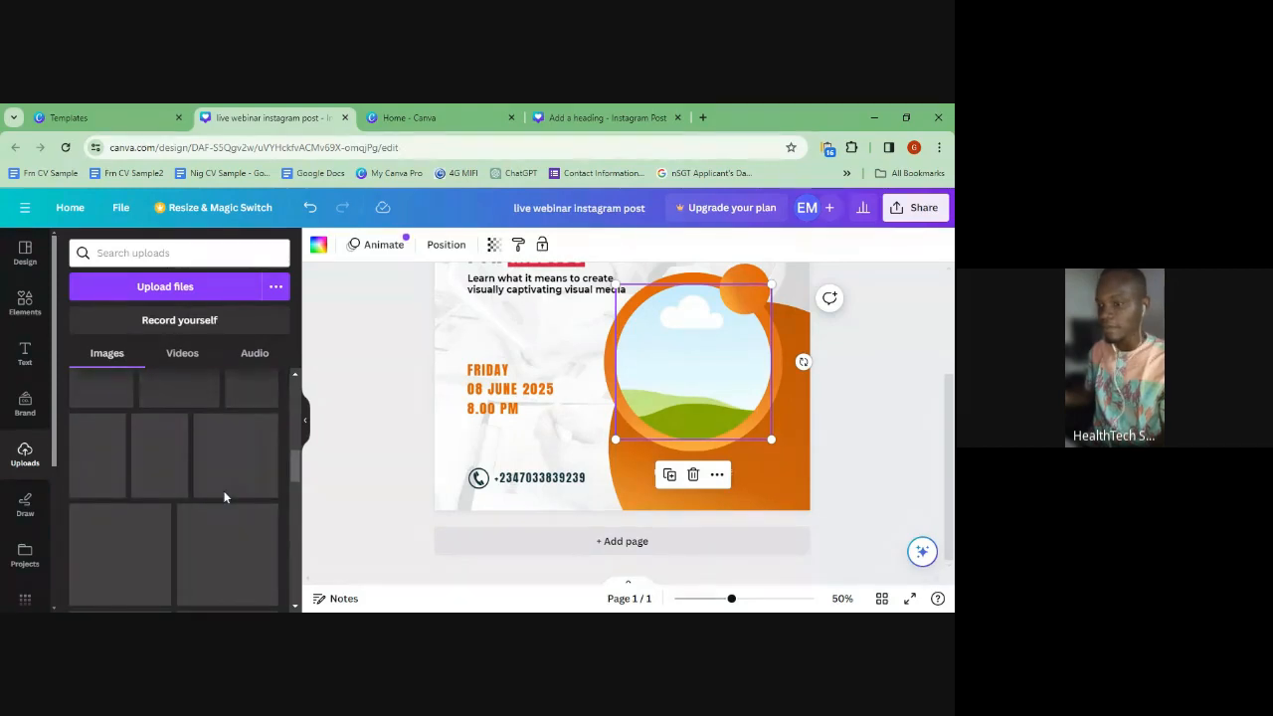
scroll(224, 498, up, 1)
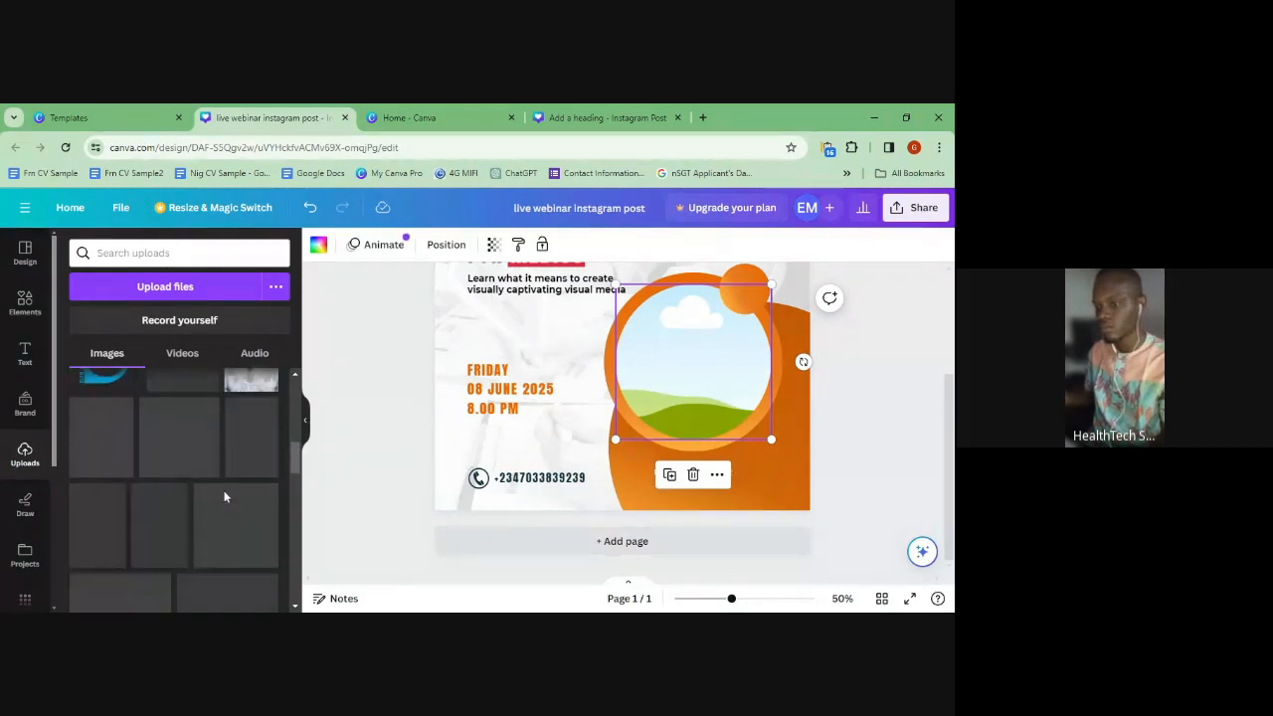
scroll(232, 461, up, 1)
scroll(232, 462, up, 3)
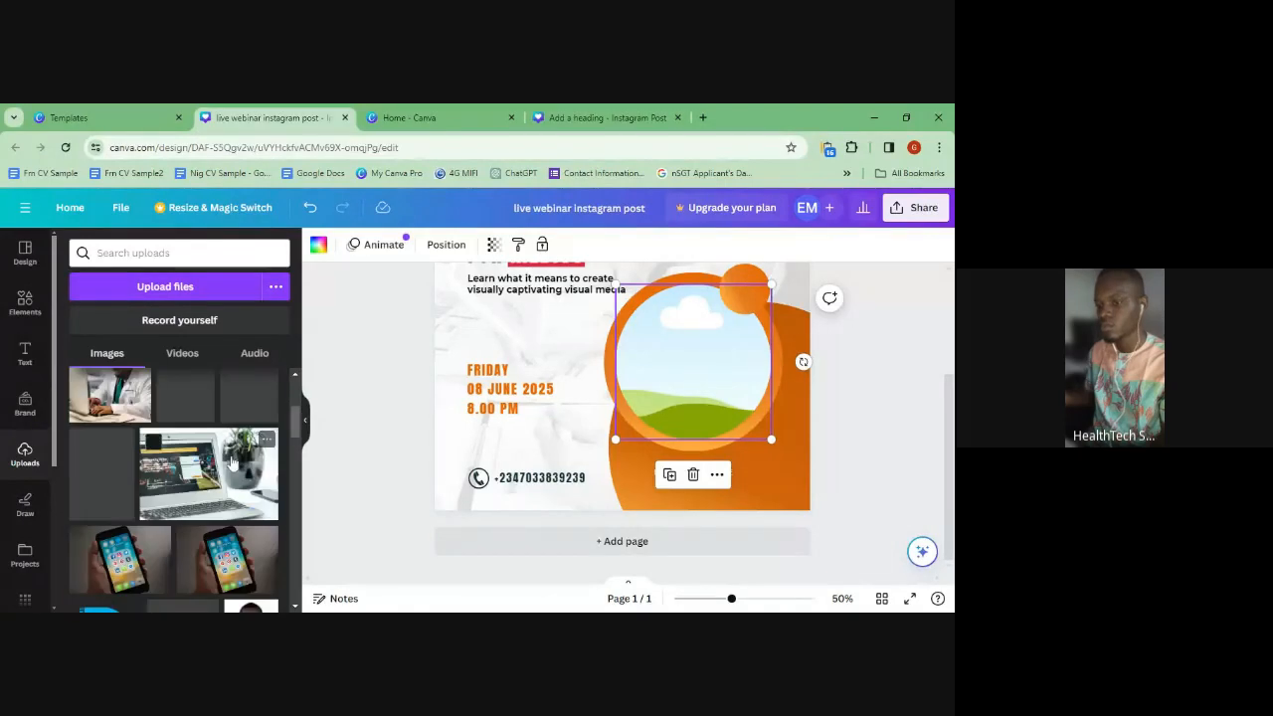
scroll(232, 461, up, 2)
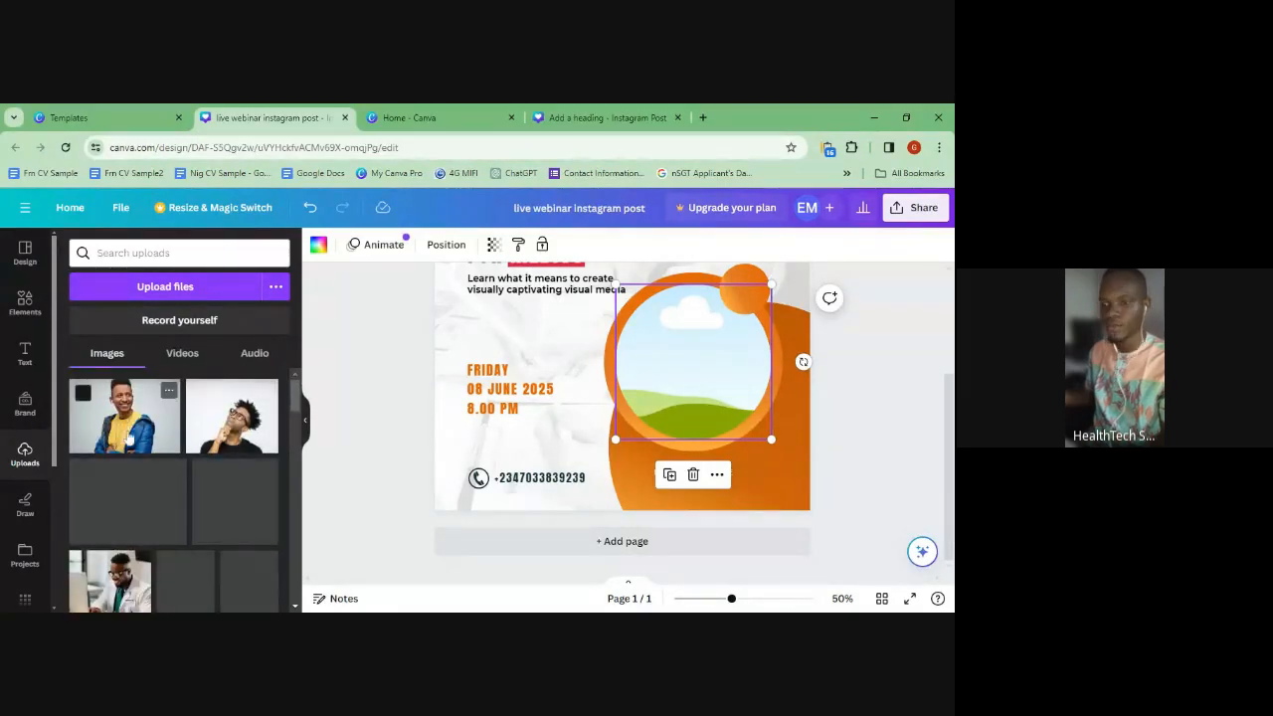
- Place the uploaded photo of the man in a blue jacket into the circular frame
click(127, 439)
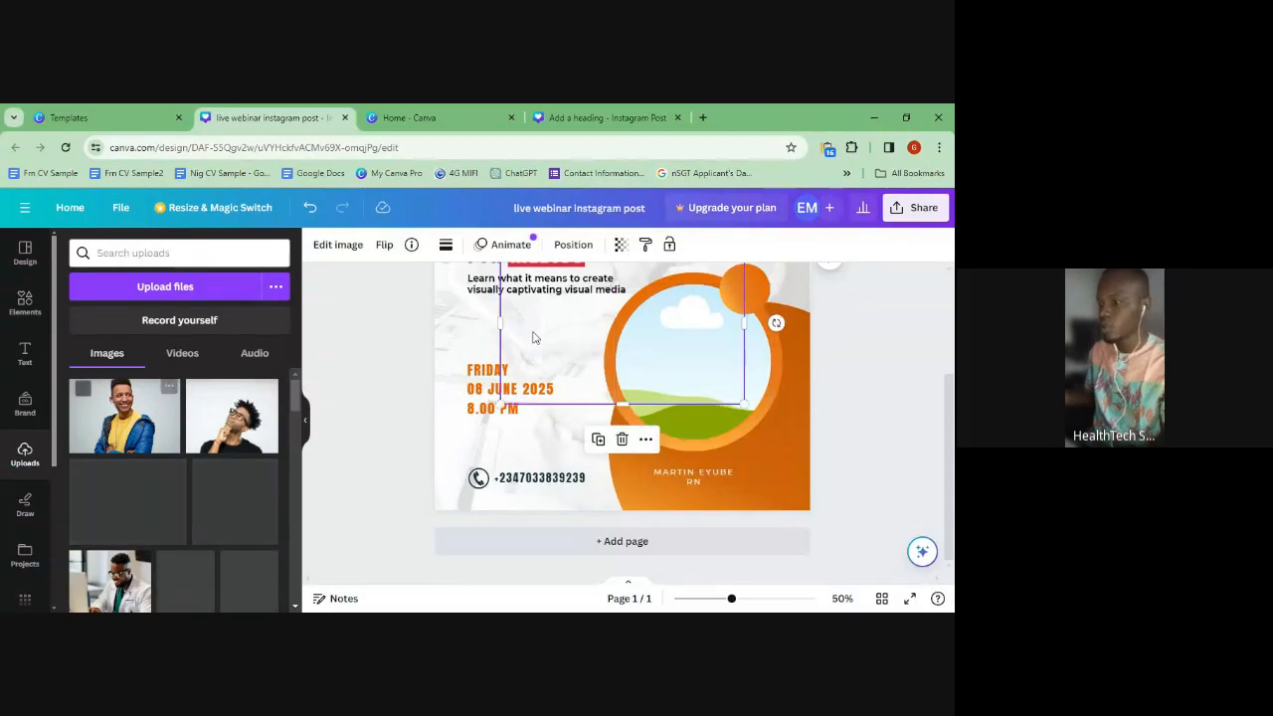
drag(590, 329, 591, 394)
key(Delete)
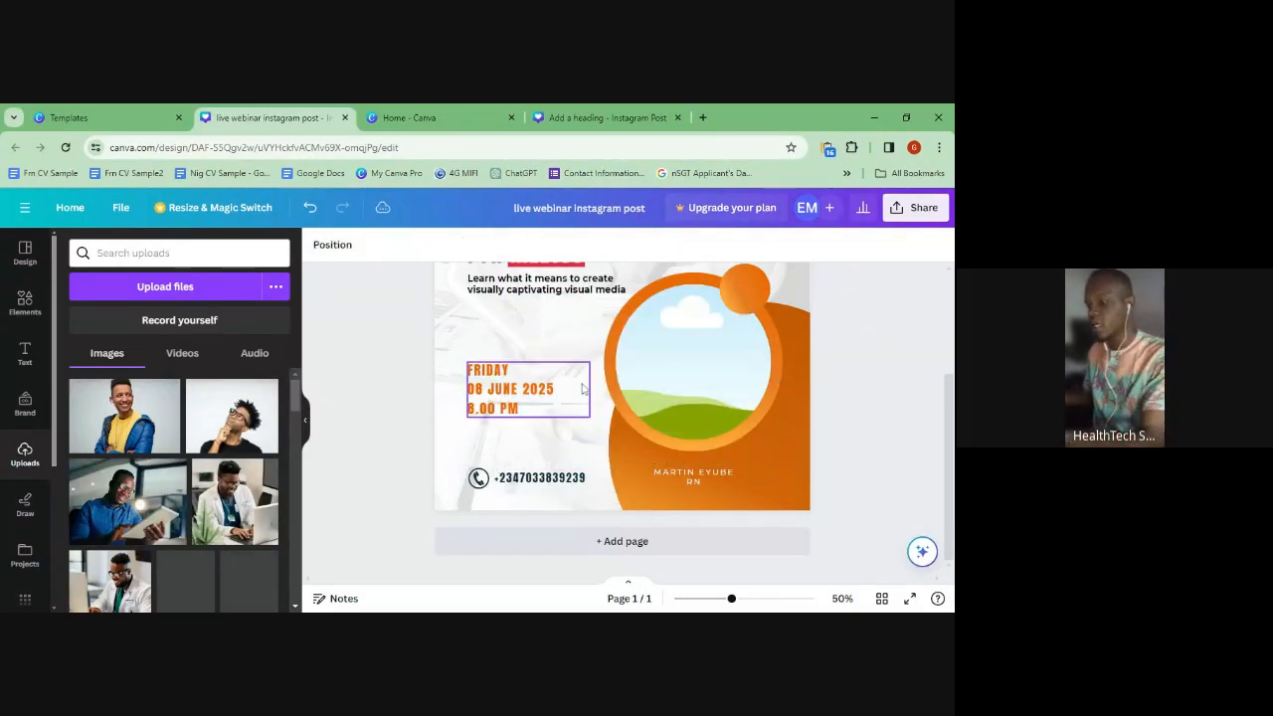
drag(130, 450, 639, 364)
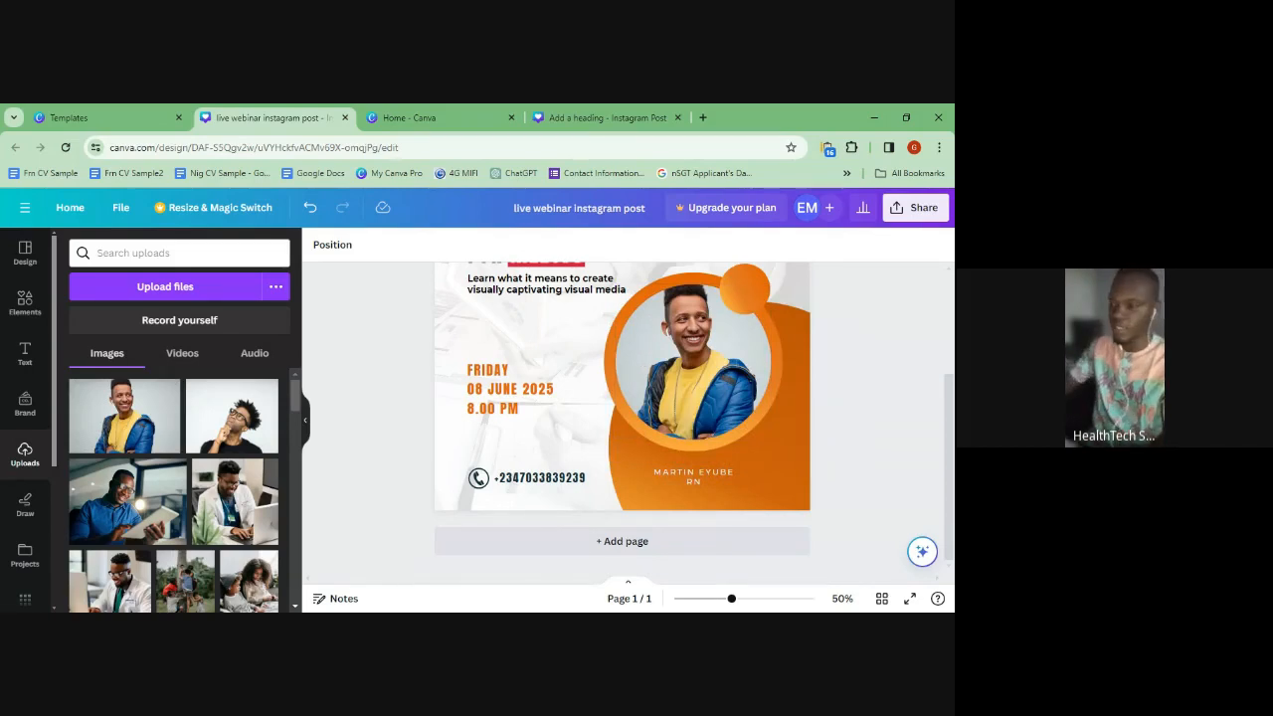
double_click(508, 375)
key(ctrl+c)
drag(471, 389, 559, 390)
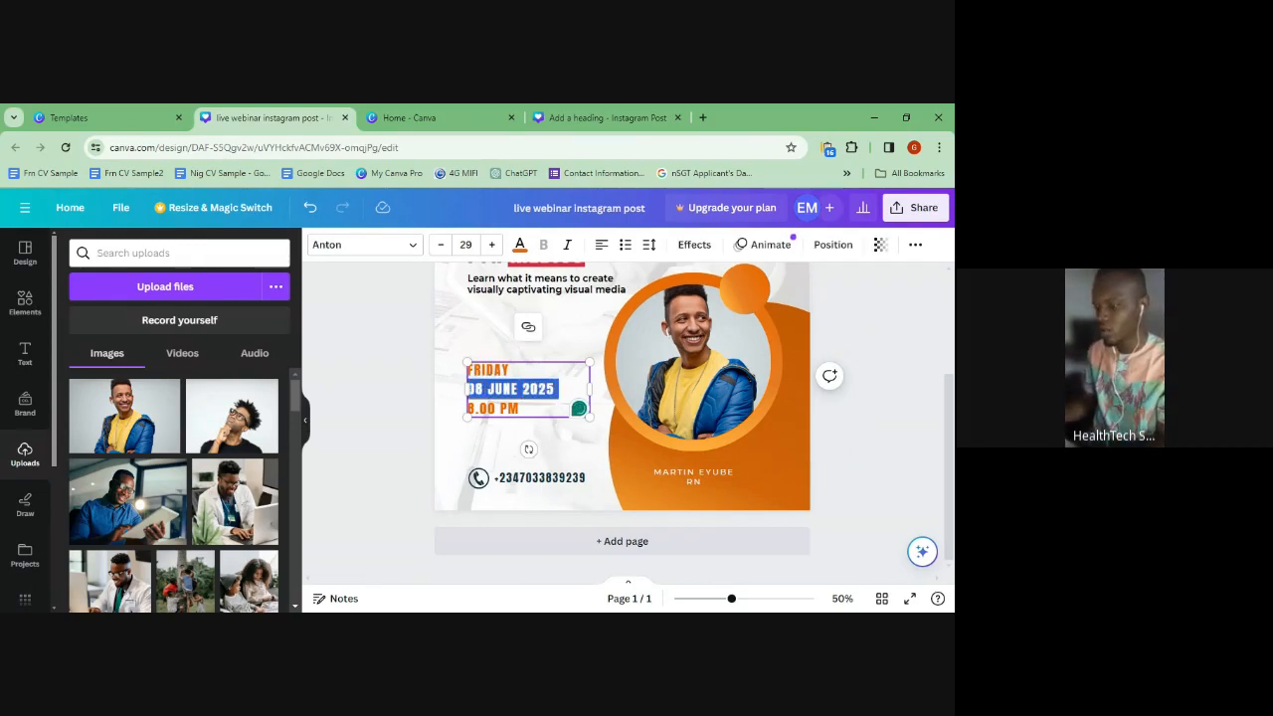
- Rewrite the date block as FRIDAY / 1ST MARCH, 2024 / 7PM NIG. TIME
key(ctrl+a)
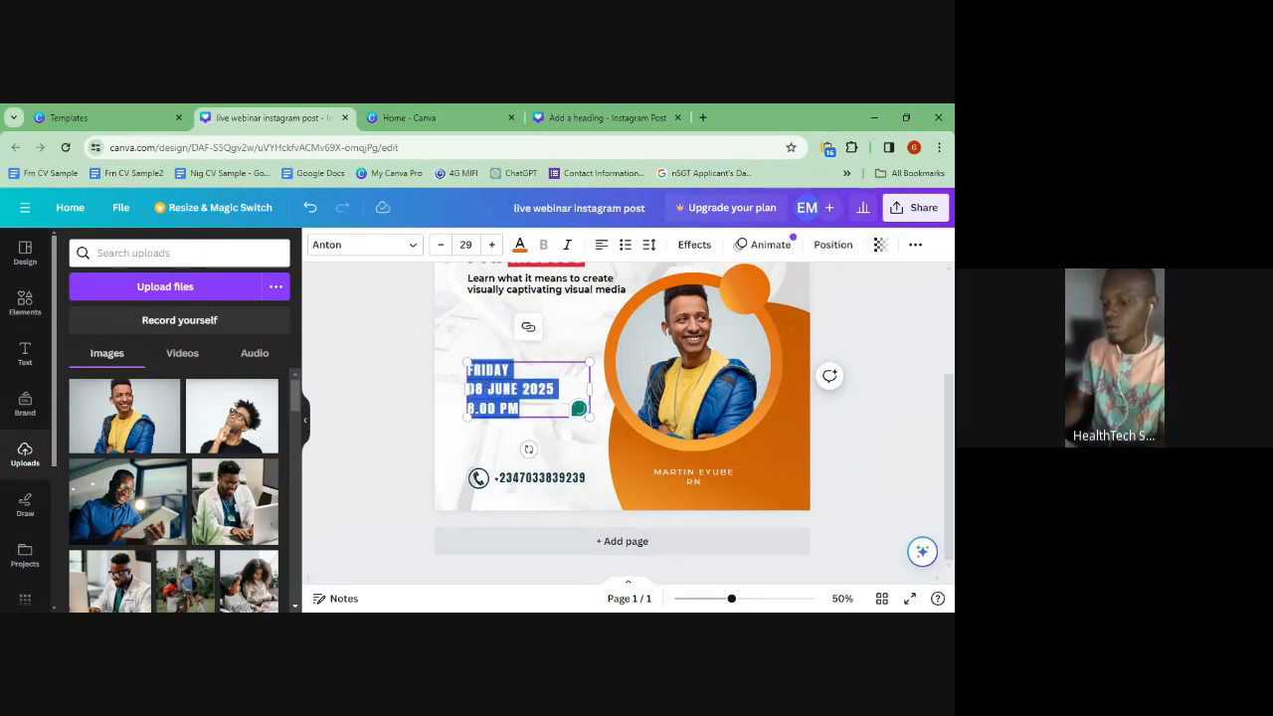
key(ctrl+v)
key(Return)
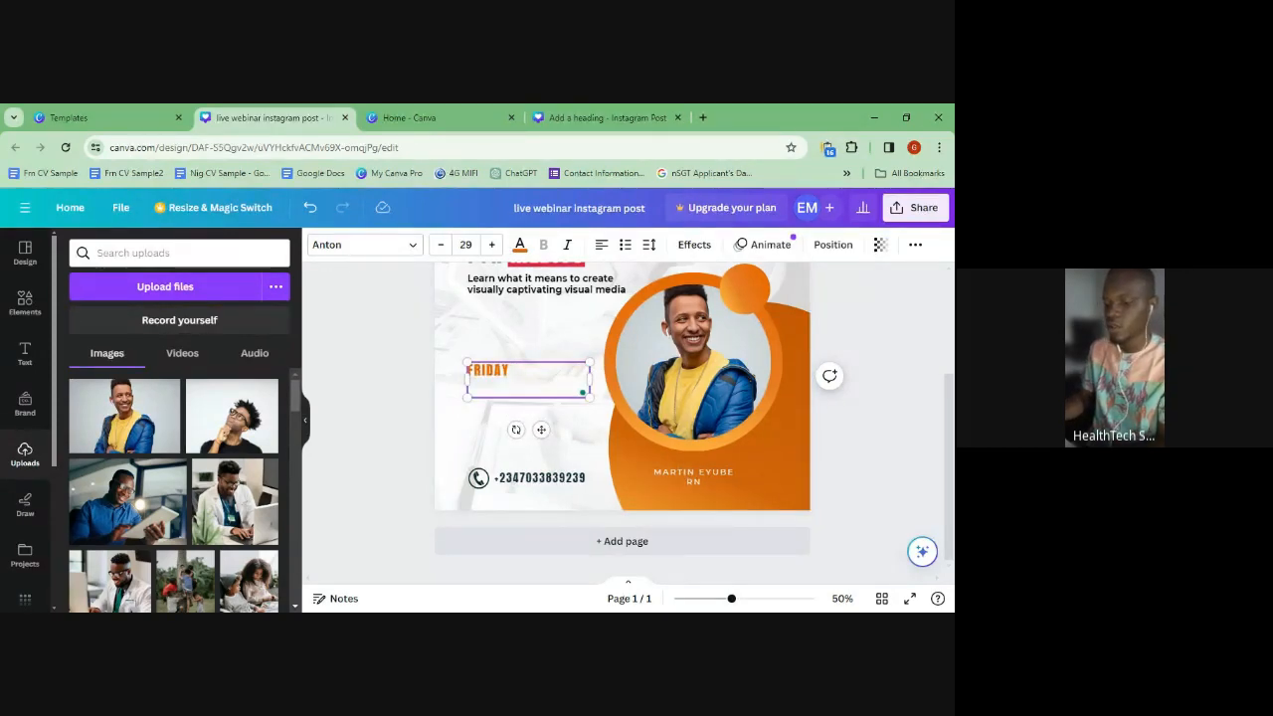
text(1ST MARCH)
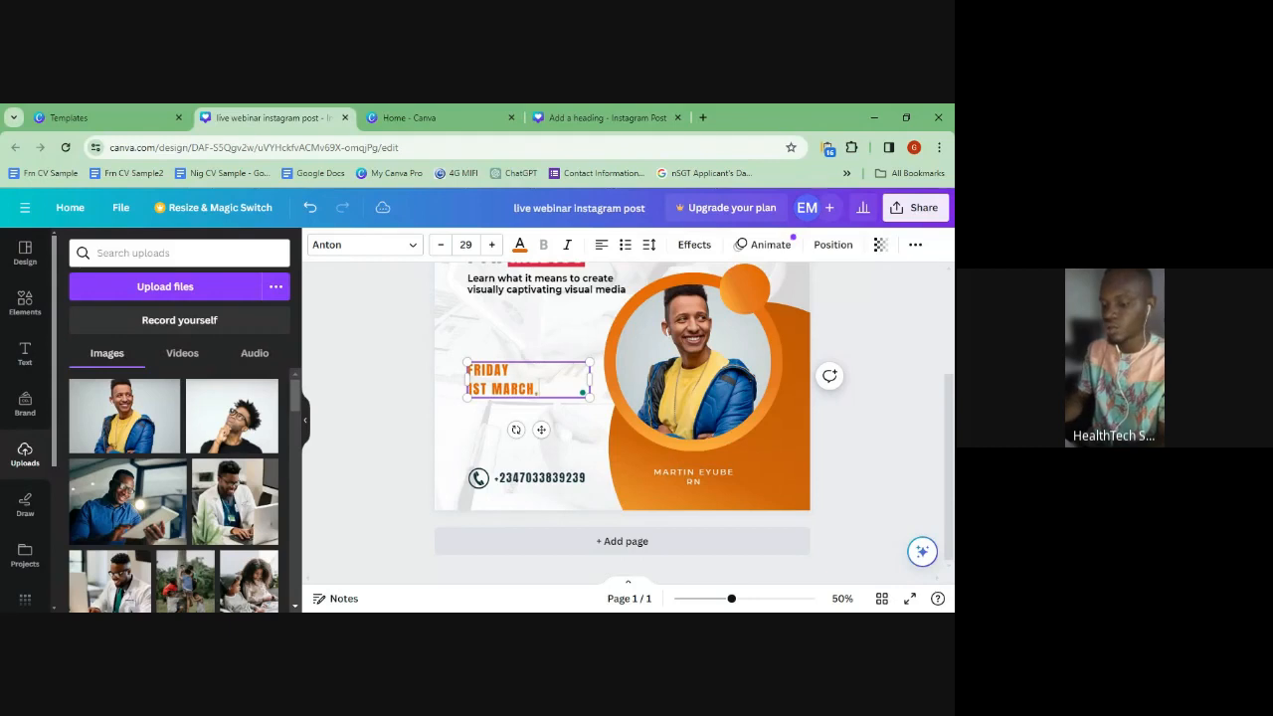
text(, 2024)
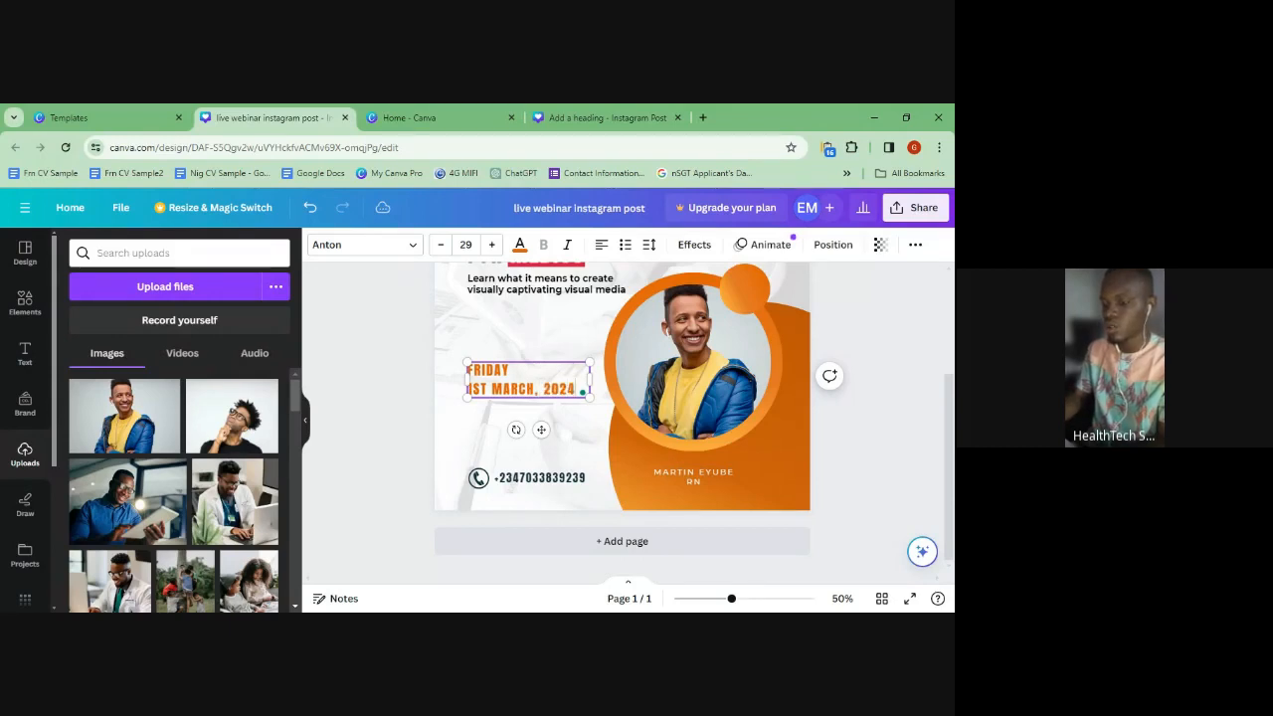
key(Return)
text(7PM NIG. TIME)
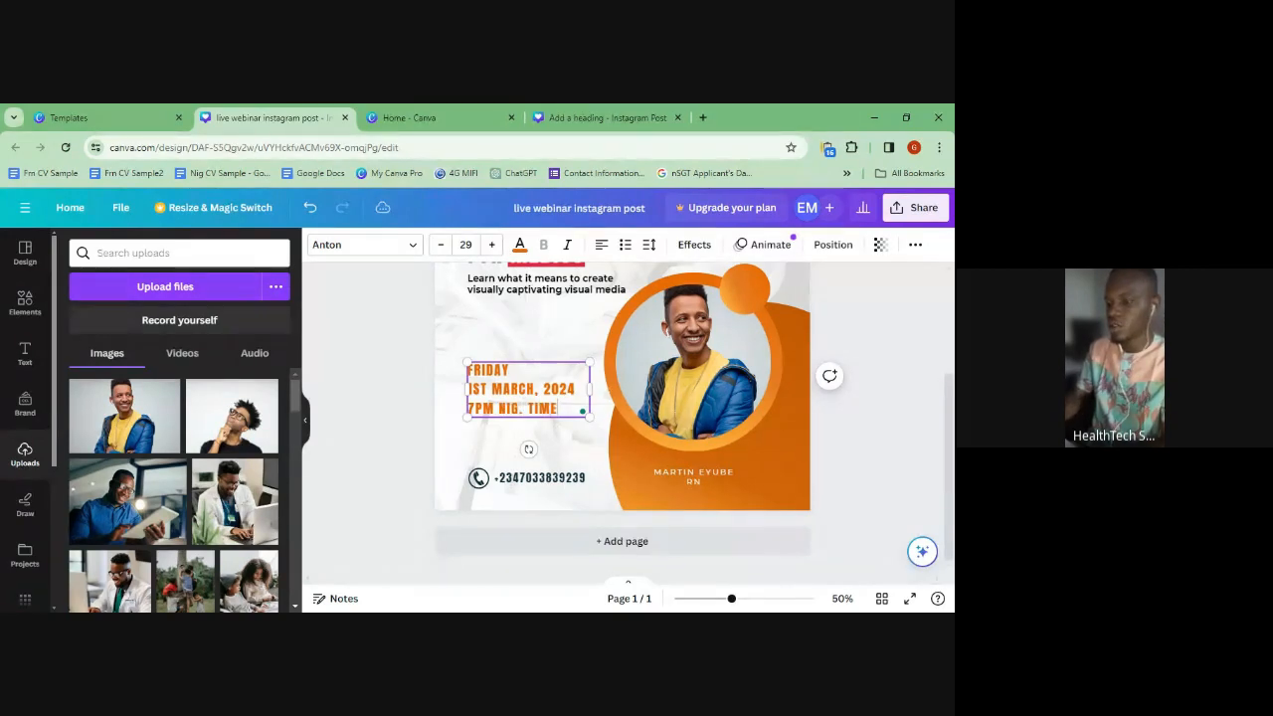
click(487, 449)
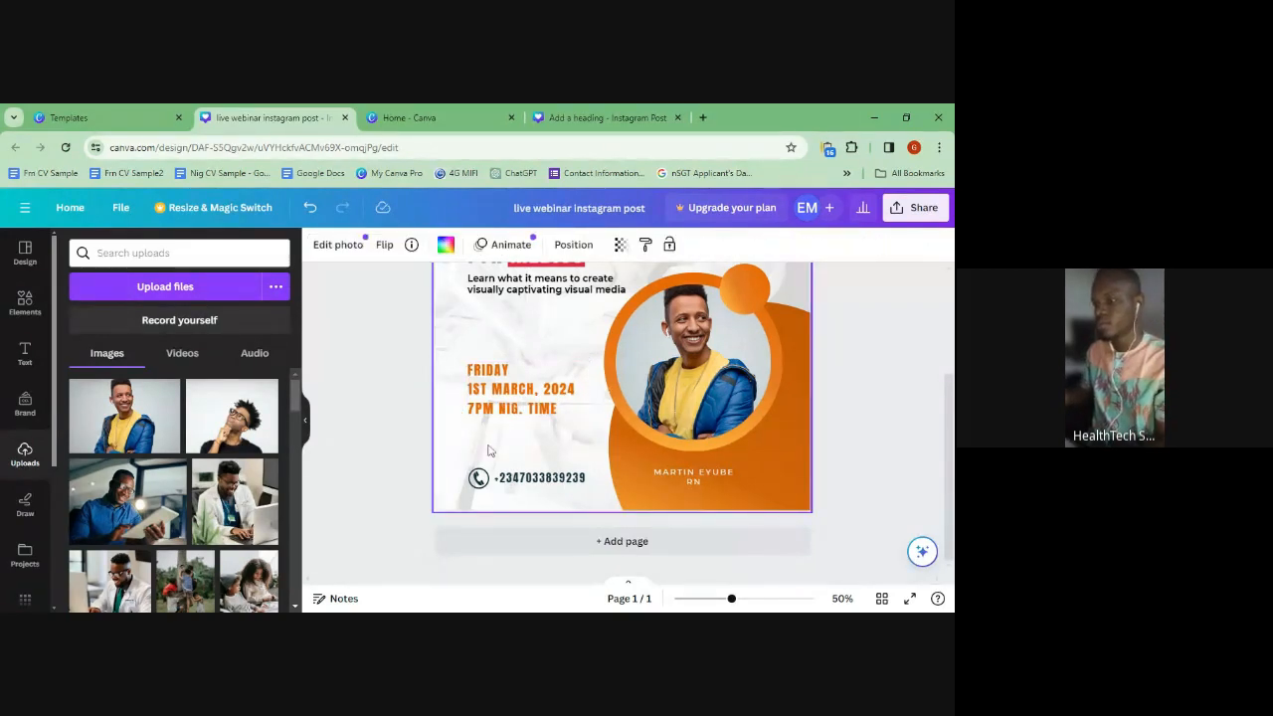
- Recolour the date text from orange to the dark navy Brand Kit swatch
click(503, 403)
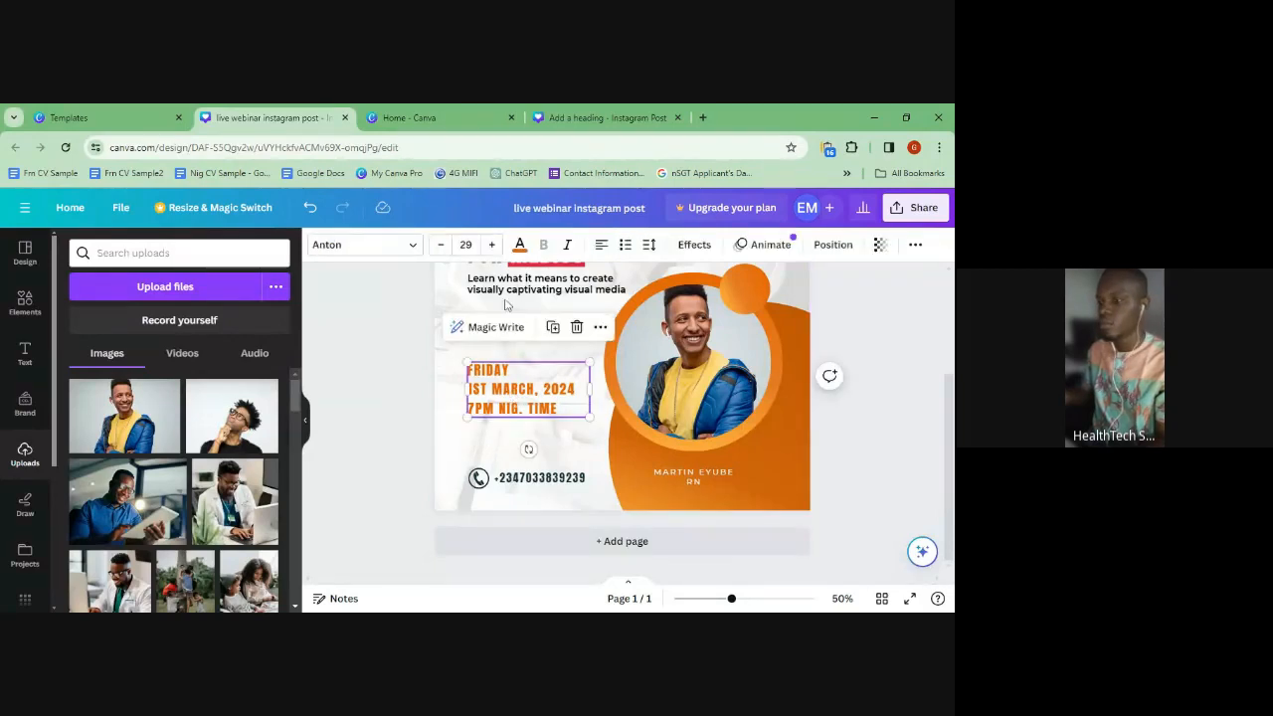
click(520, 246)
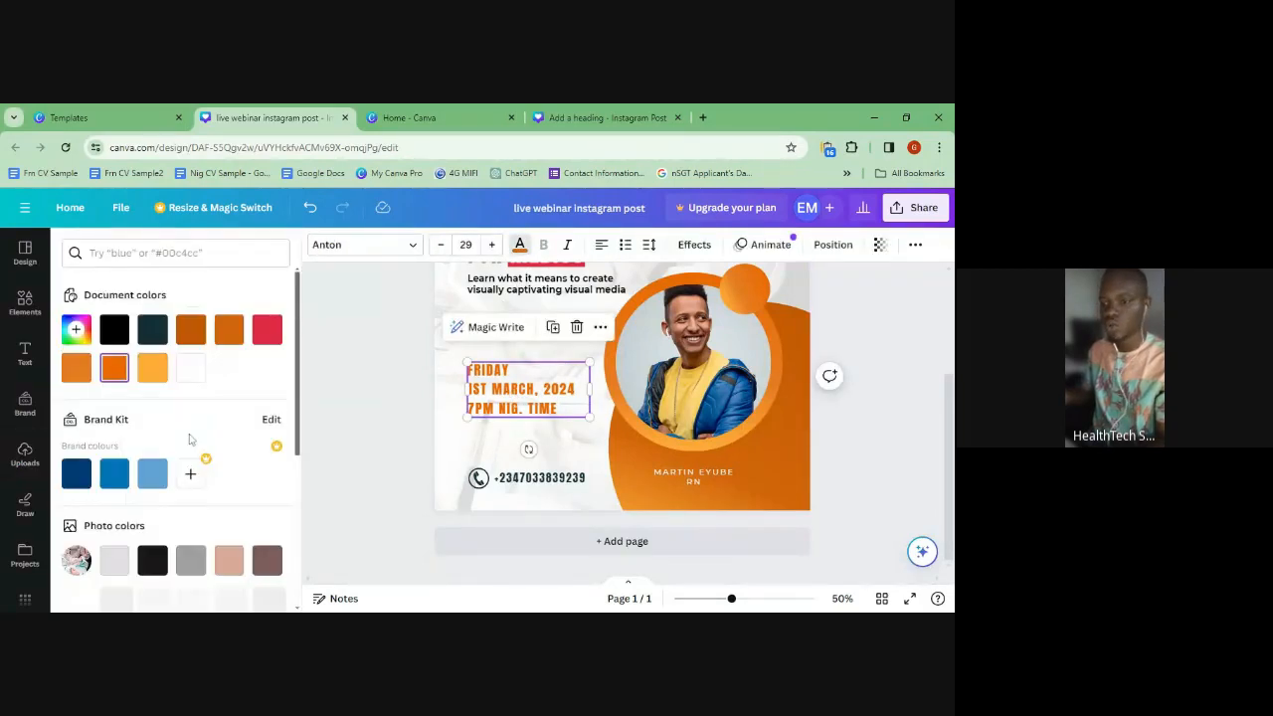
click(80, 474)
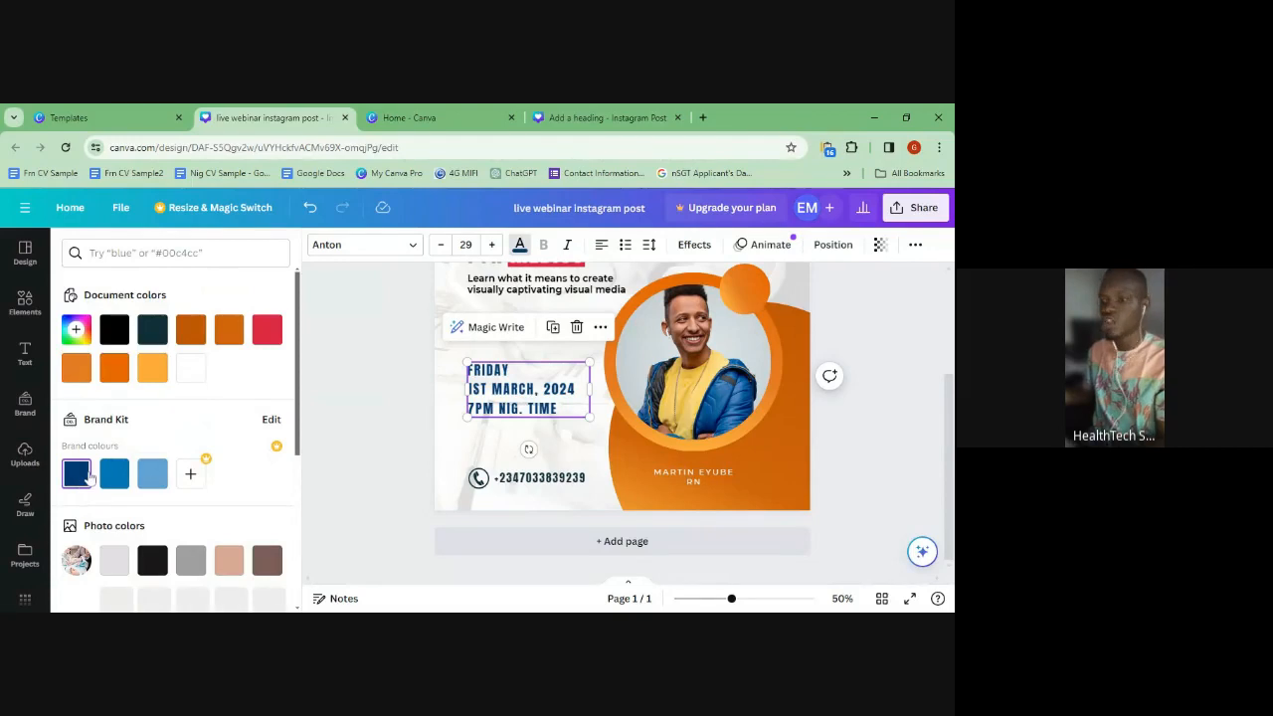
click(609, 408)
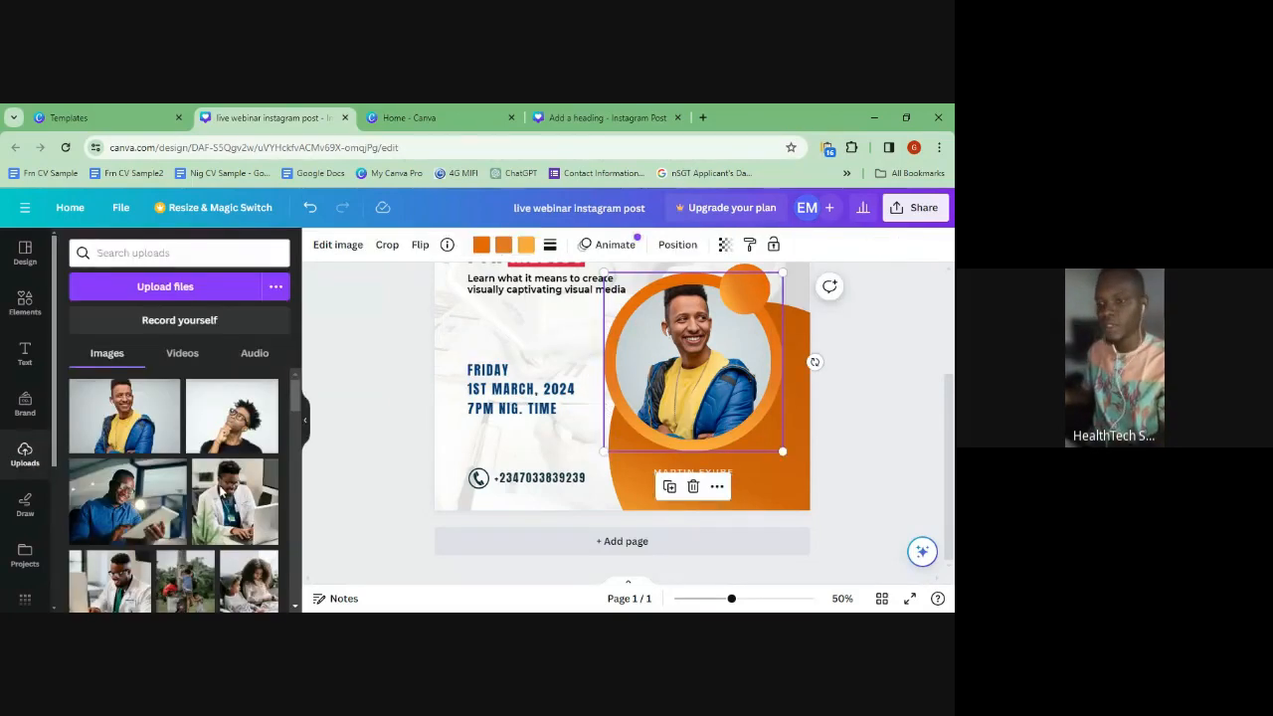
- Recolour the photo frame's ring to navy, red and white, and rotate it to about -59°
click(481, 248)
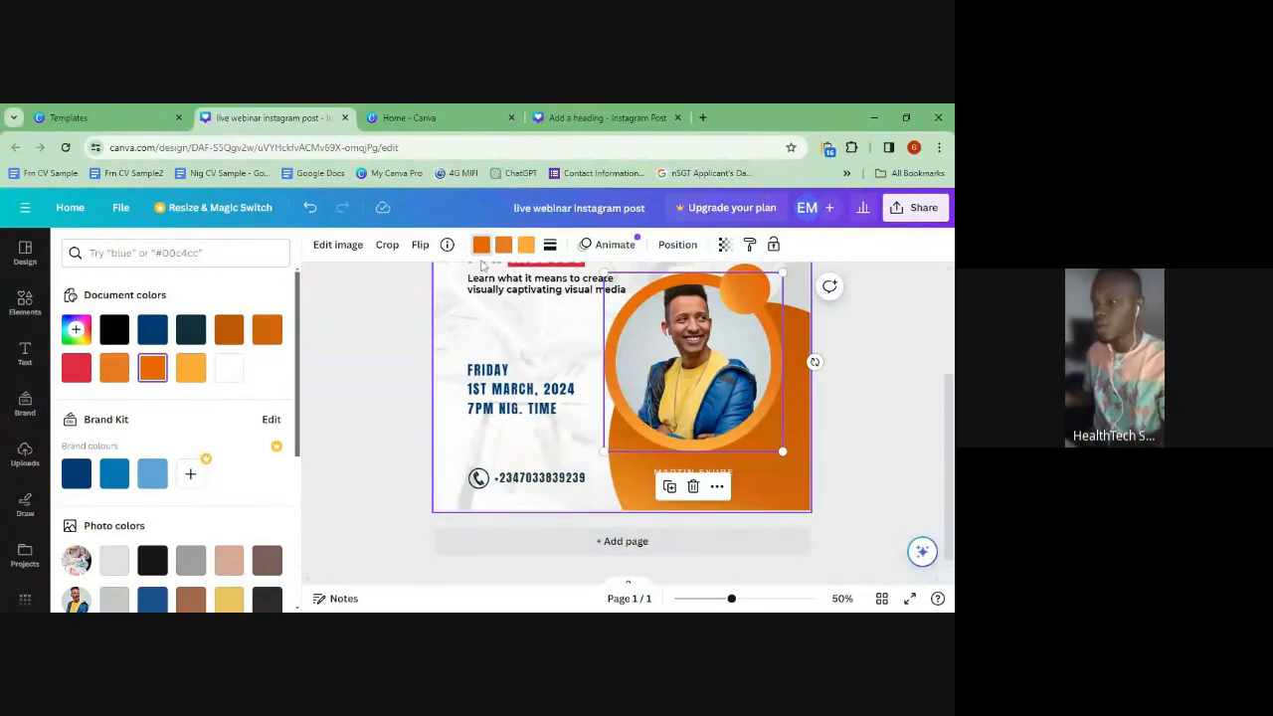
click(150, 331)
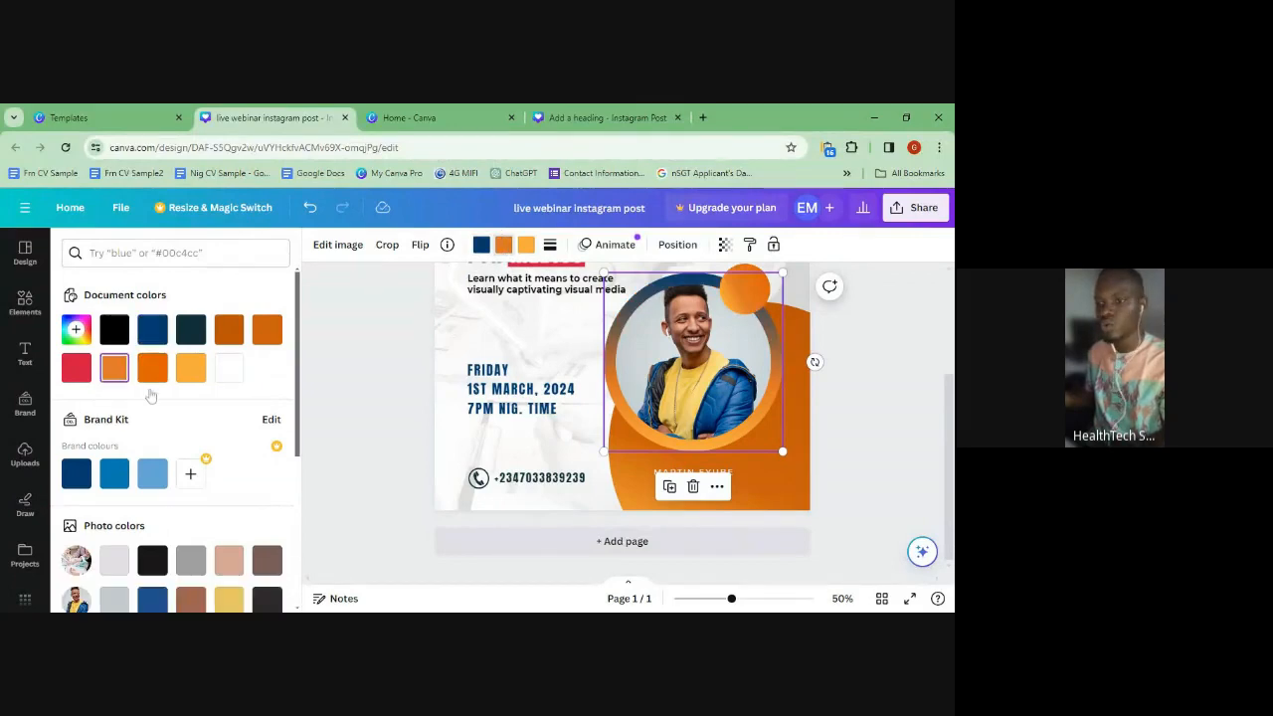
click(85, 370)
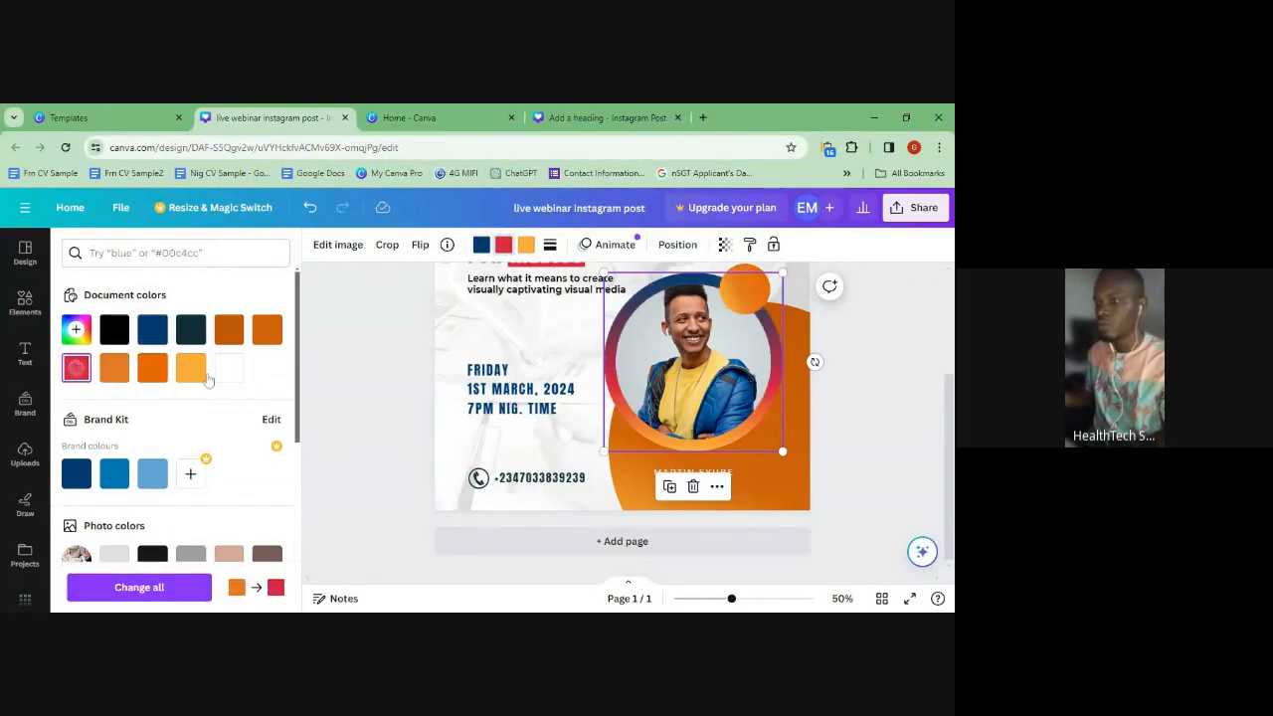
click(525, 244)
click(230, 370)
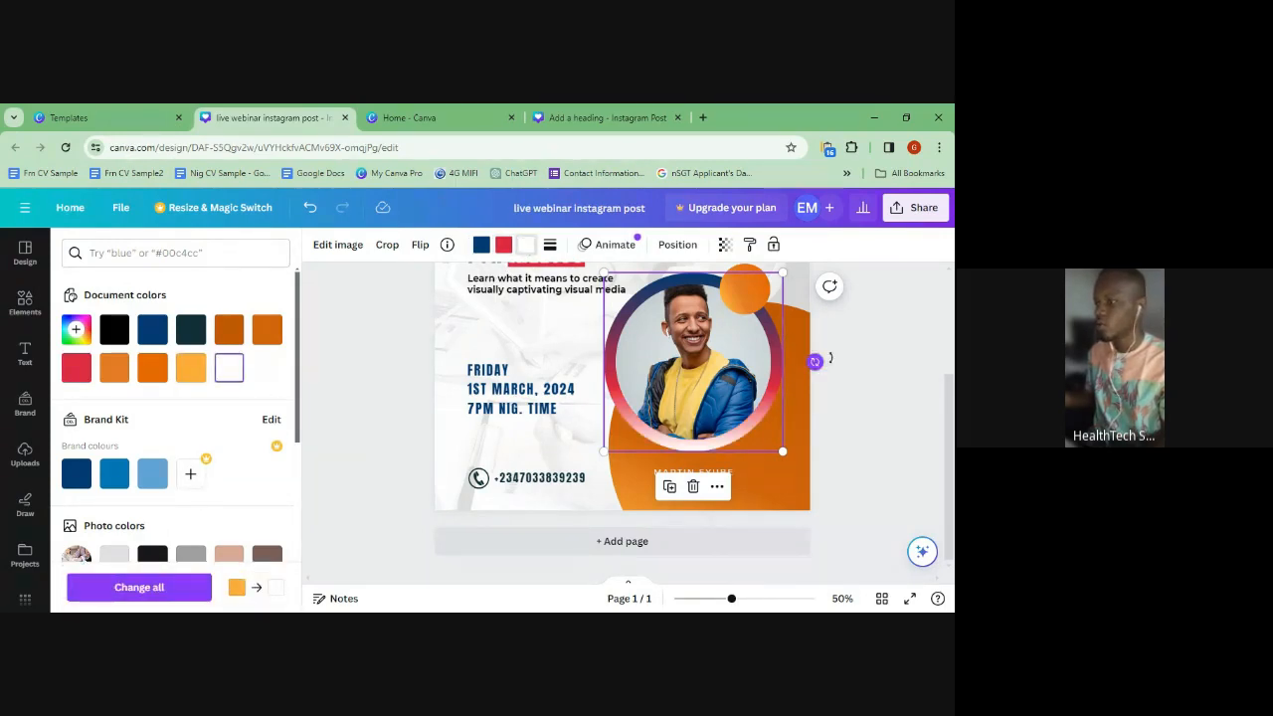
drag(814, 361, 807, 320)
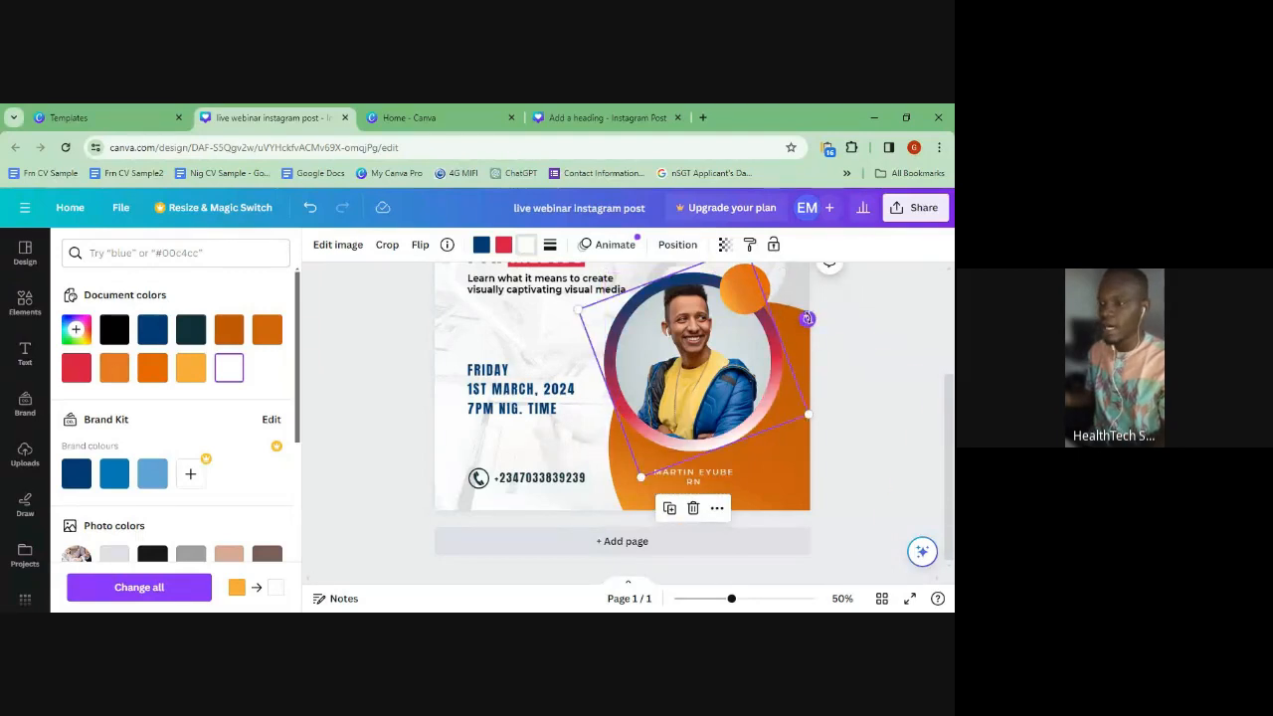
drag(811, 329, 724, 251)
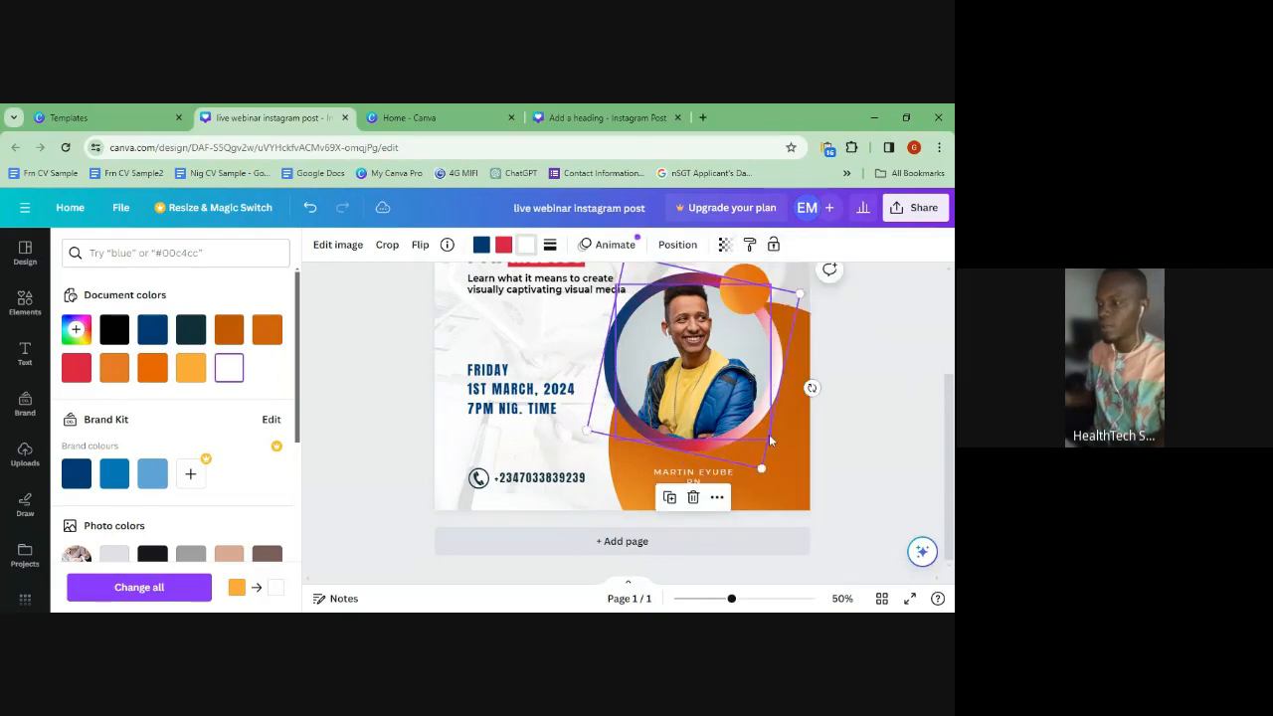
- Give the shape behind the photo a navy-to-red gradient with a white stop
click(609, 468)
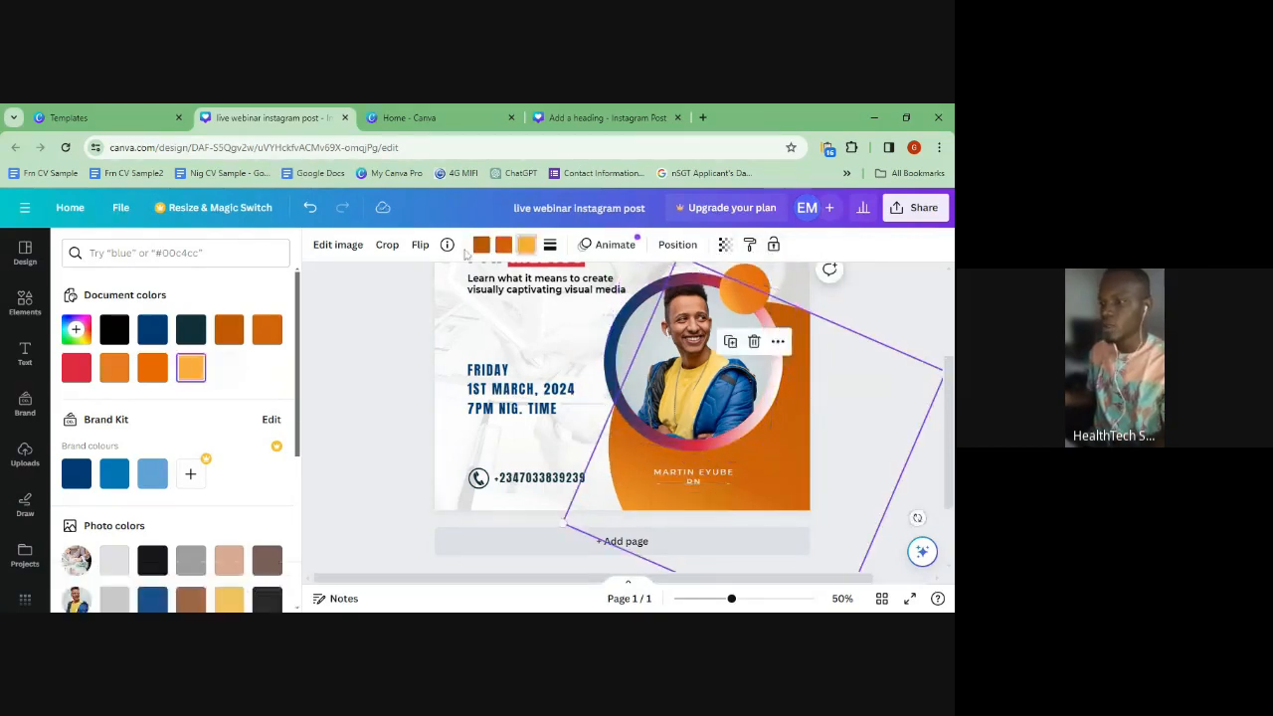
click(149, 329)
click(503, 244)
click(76, 368)
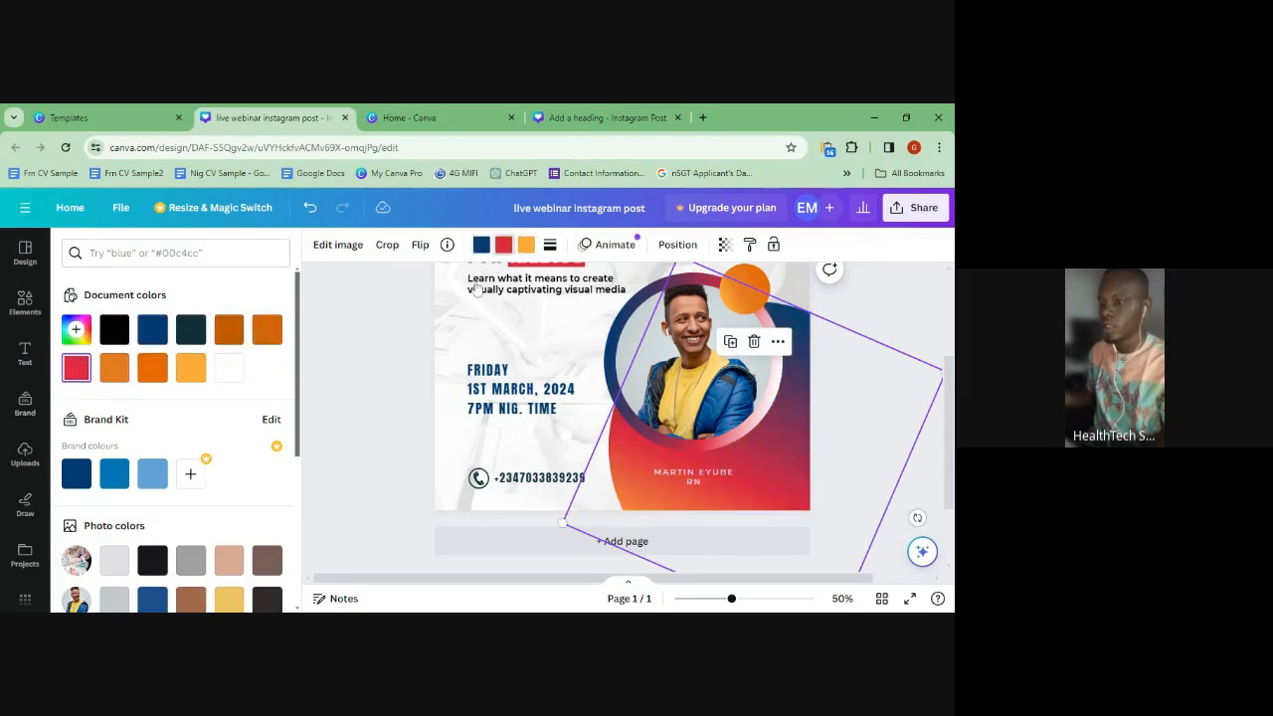
click(526, 244)
click(221, 369)
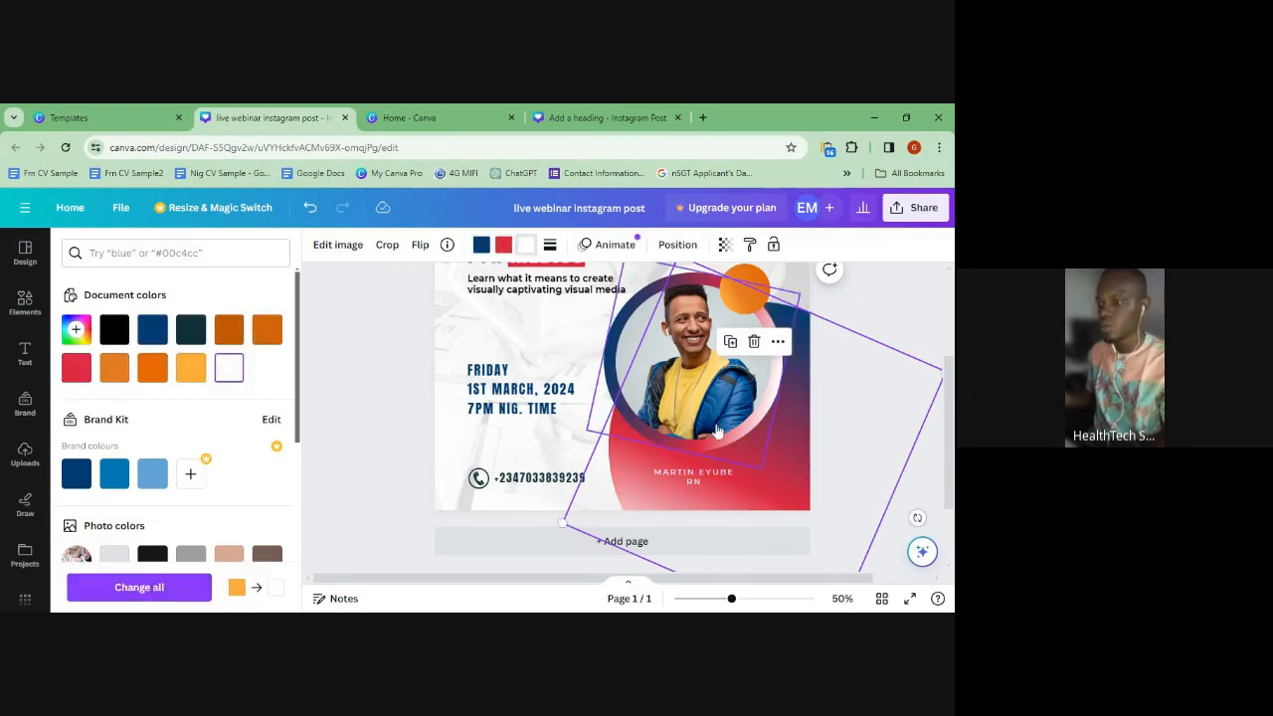
- Set the small circle's gradient stops to navy, white and red
click(756, 281)
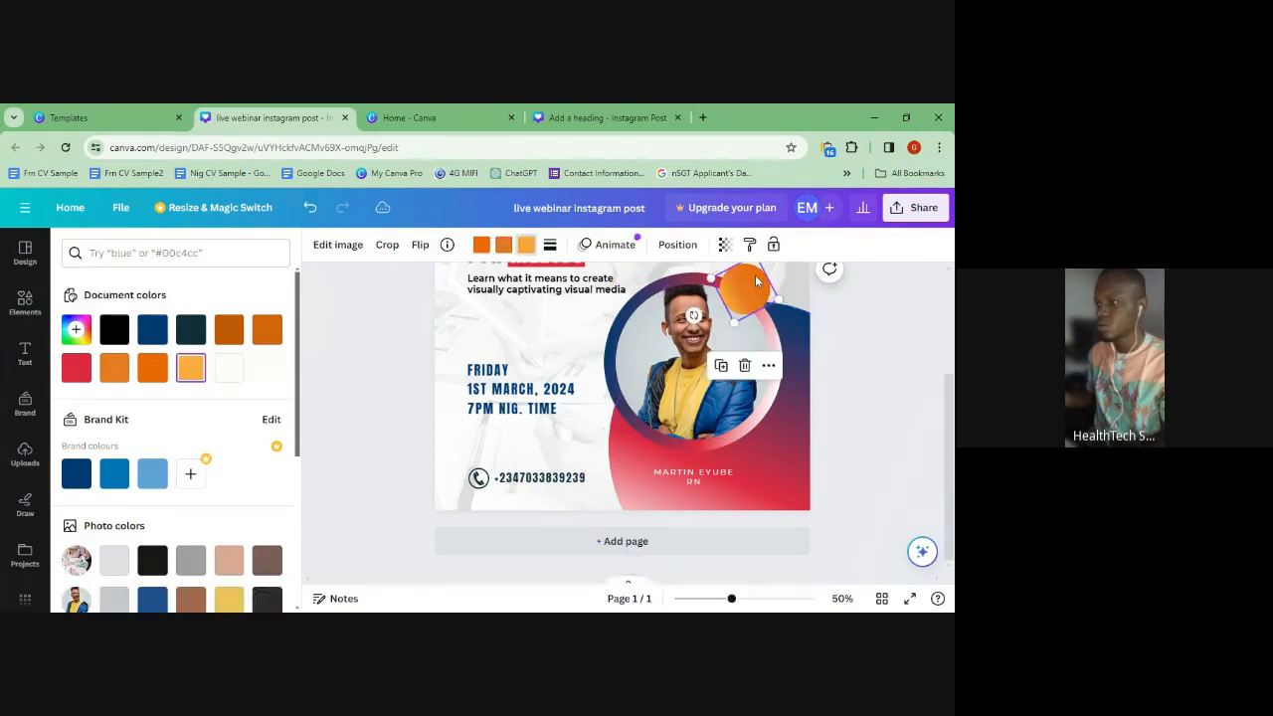
click(153, 329)
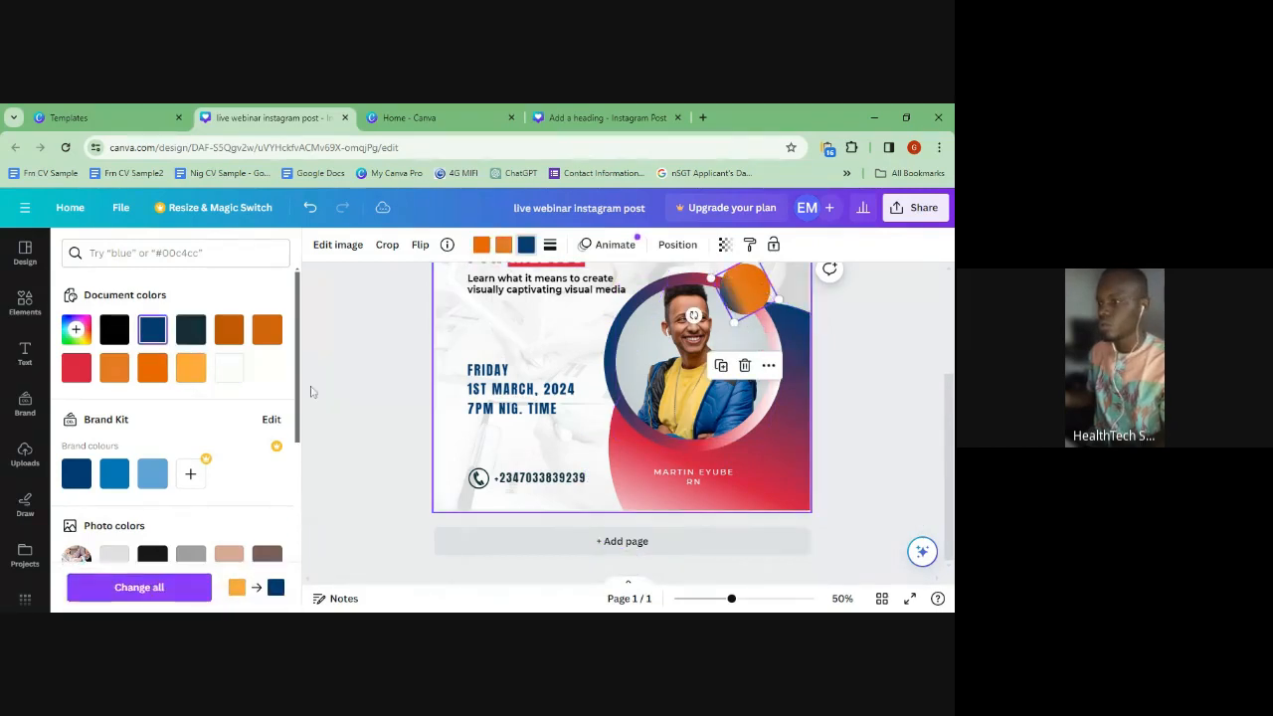
click(229, 369)
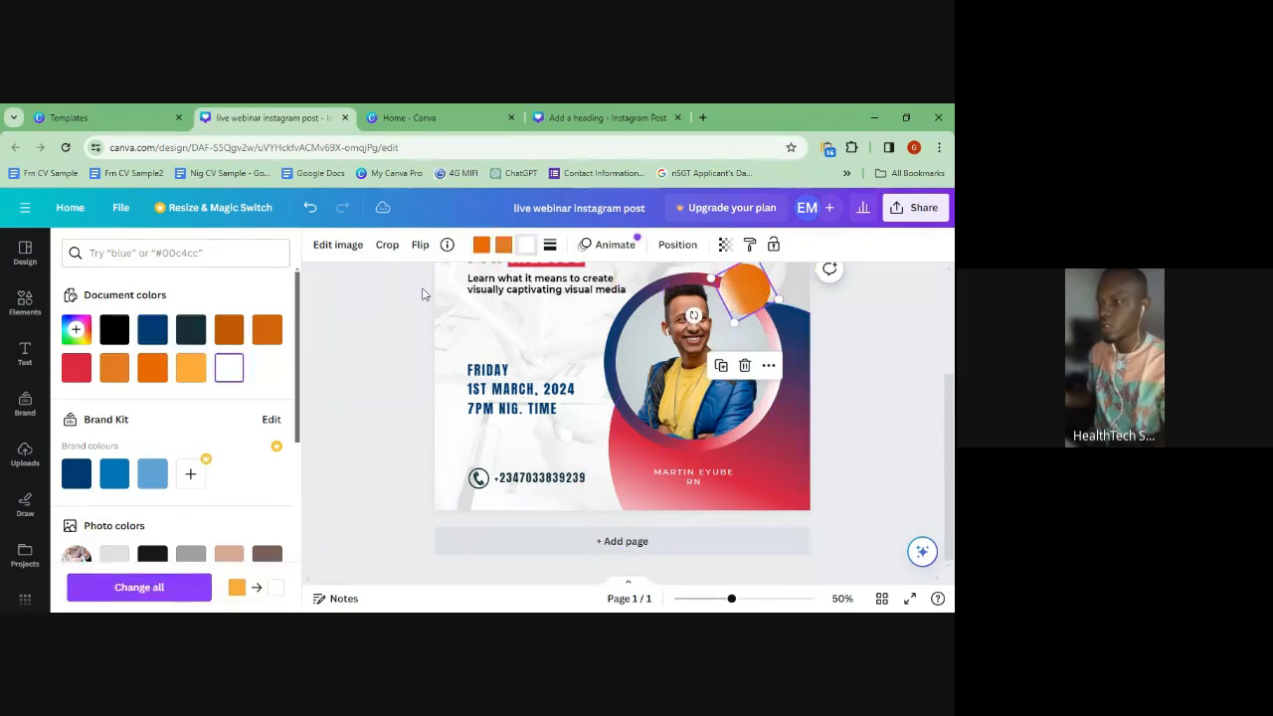
click(506, 249)
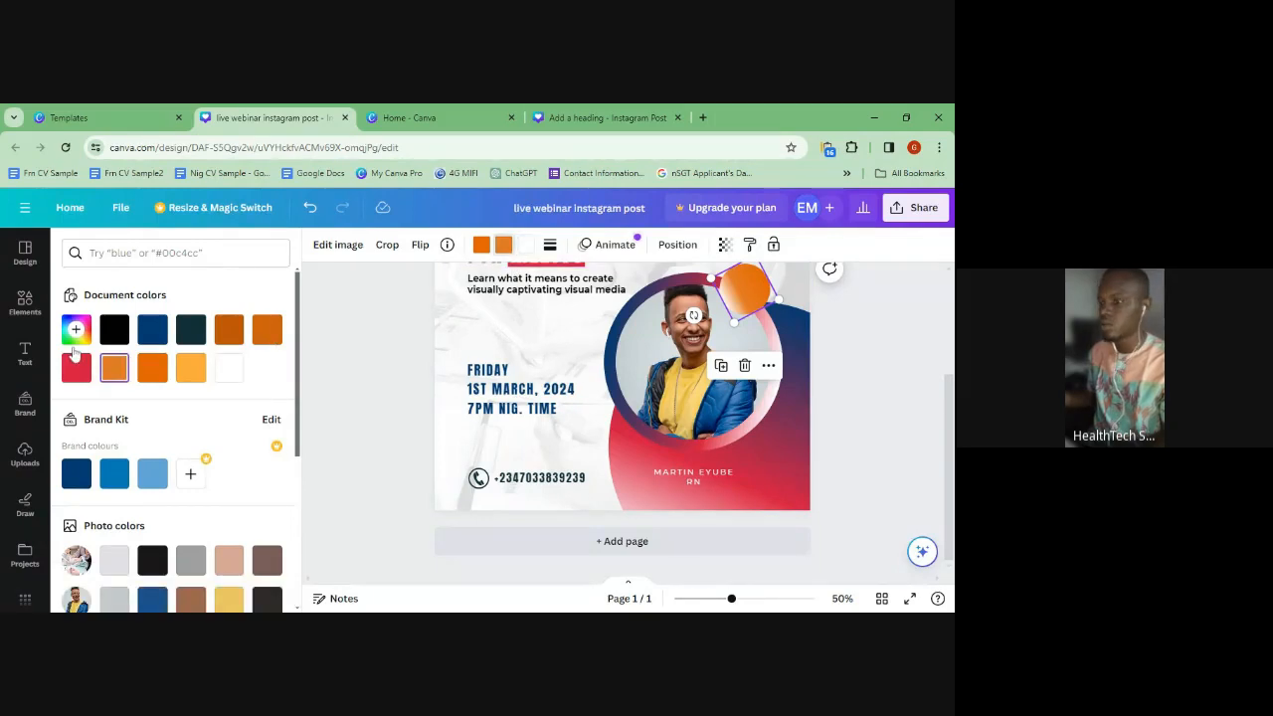
click(77, 366)
click(481, 245)
click(153, 330)
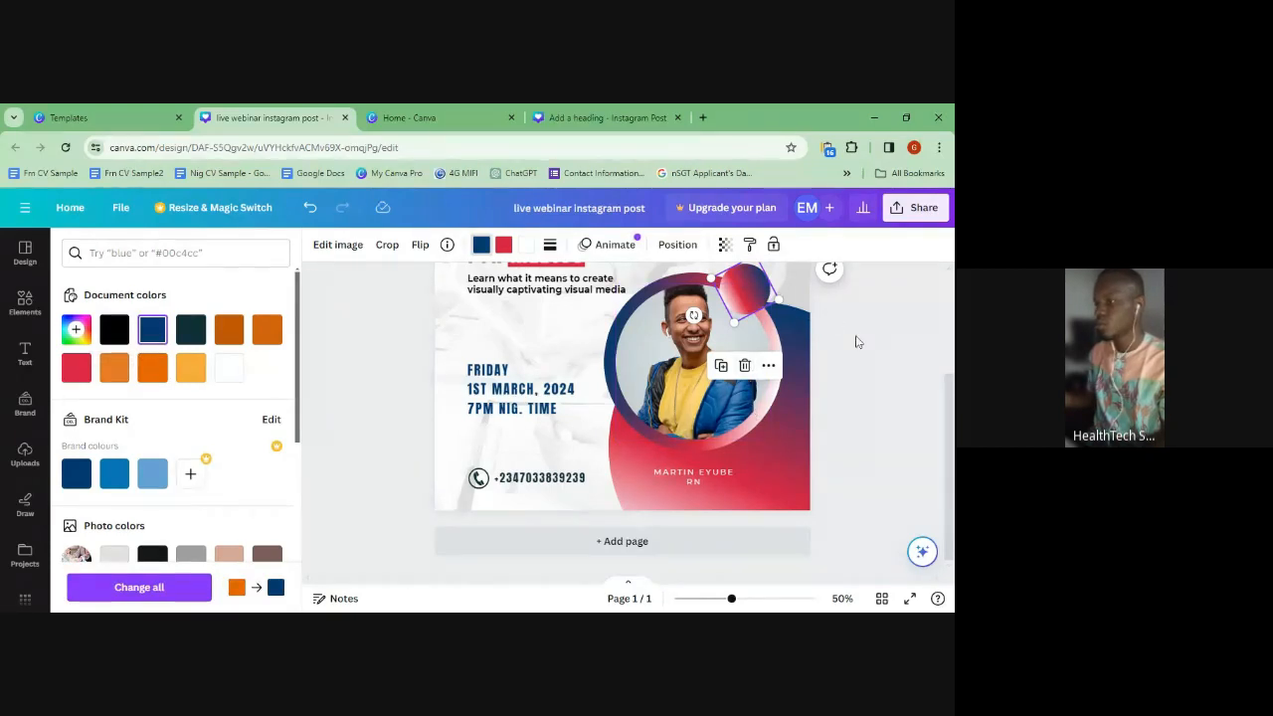
scroll(851, 348, up, 2)
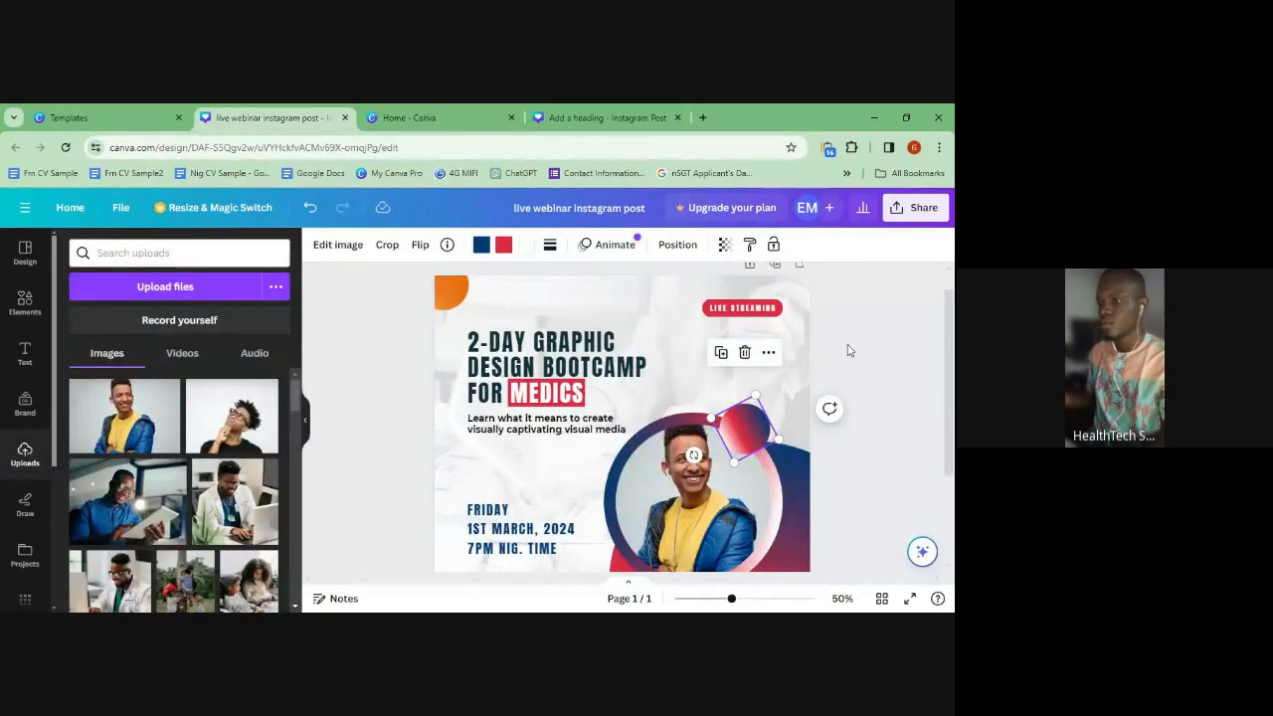
- Copy the circle's gradient style onto the top-left corner shape, then present full screen
click(754, 251)
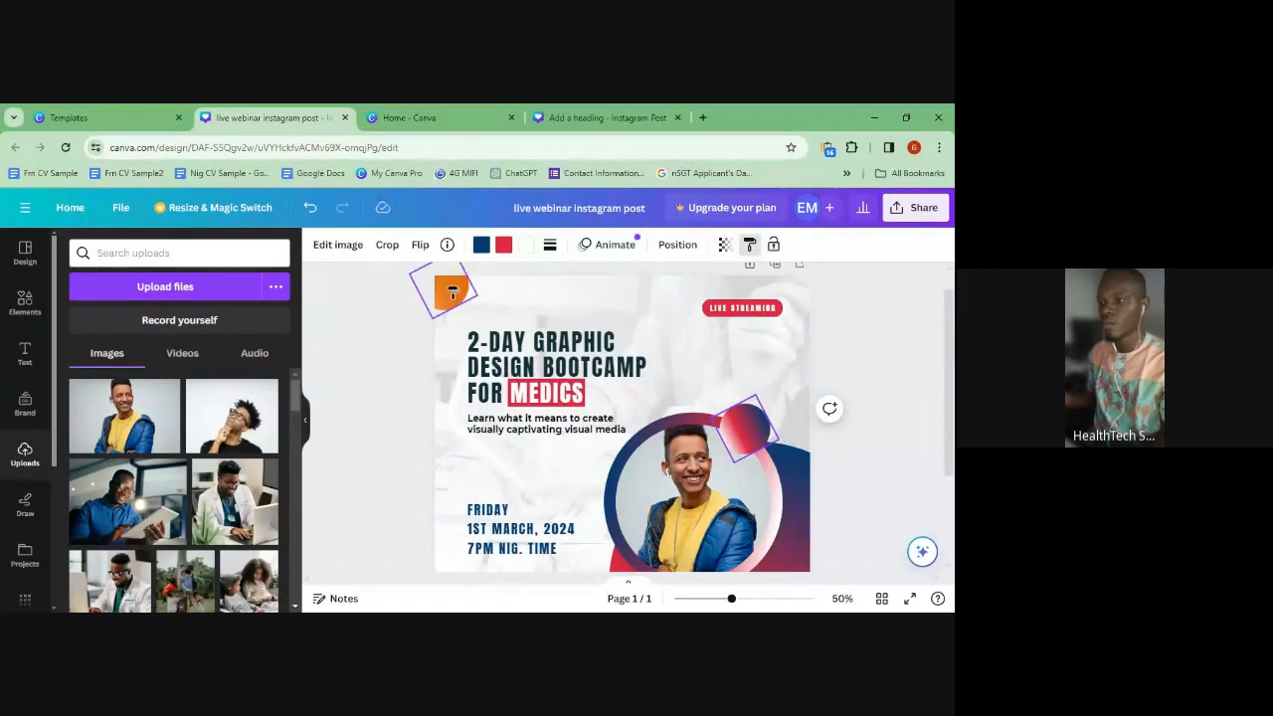
click(453, 292)
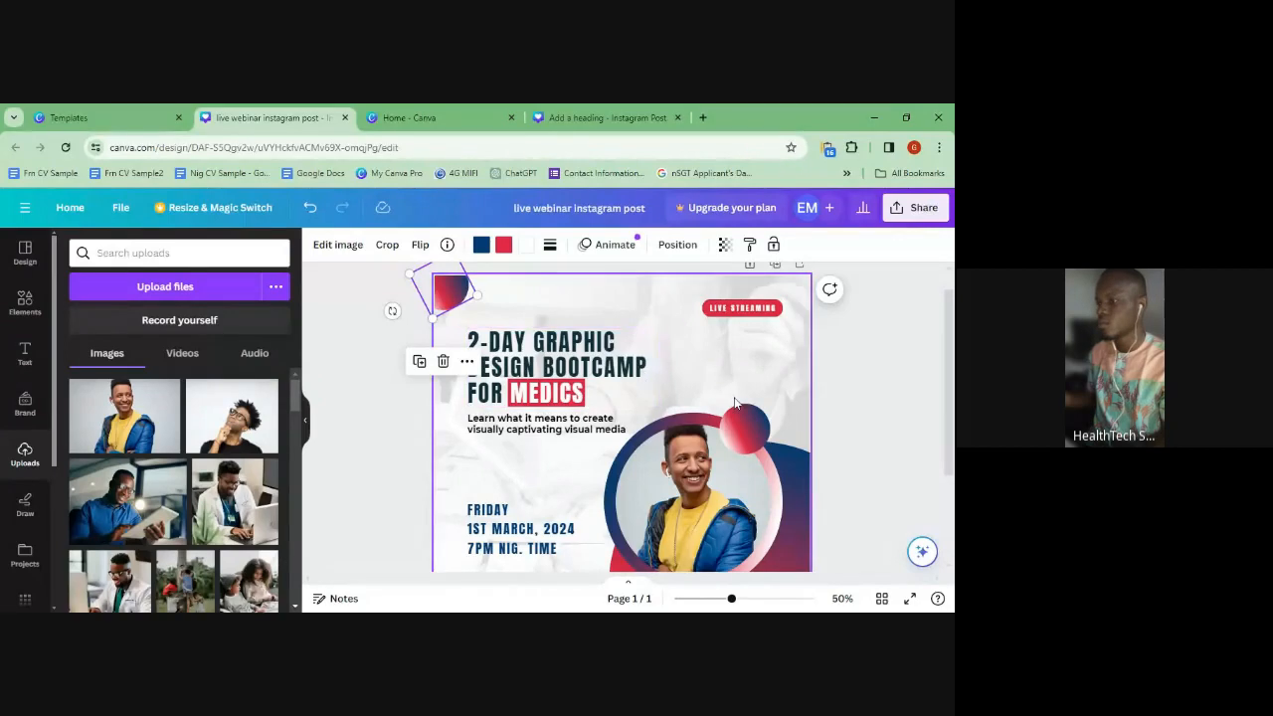
scroll(735, 402, down, 3)
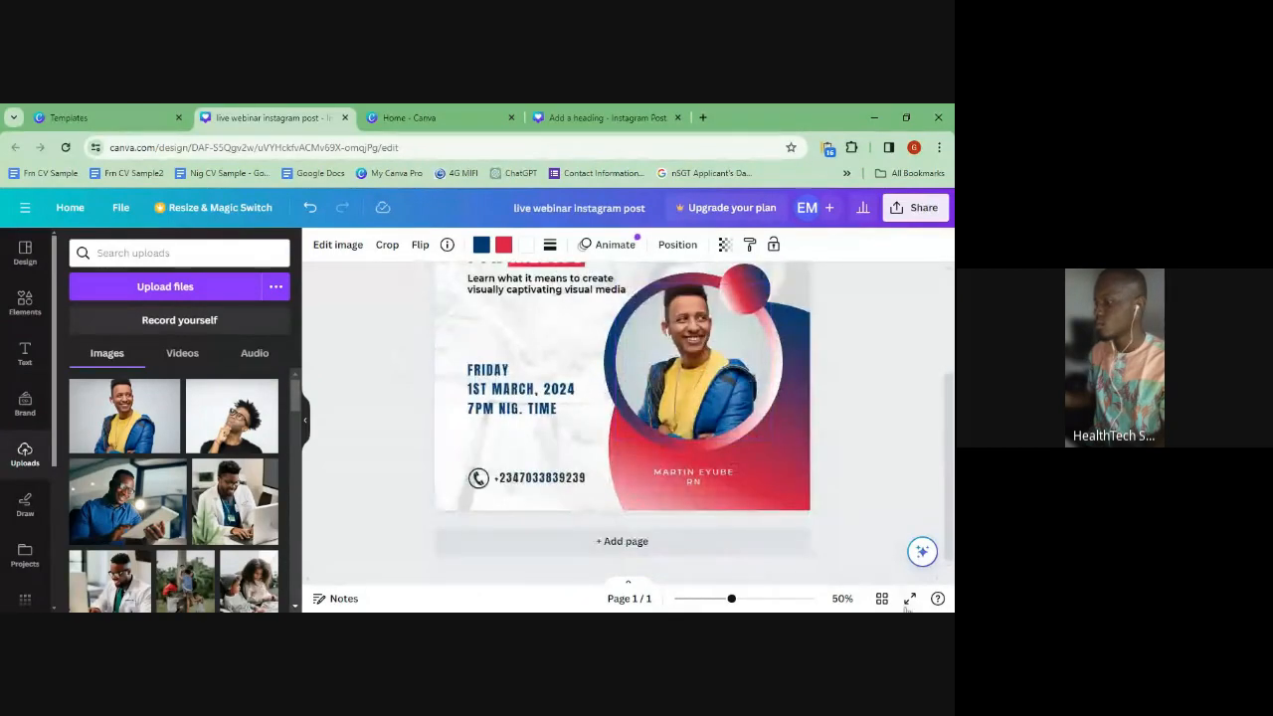
scroll(656, 475, up, 3)
scroll(697, 472, down, 2)
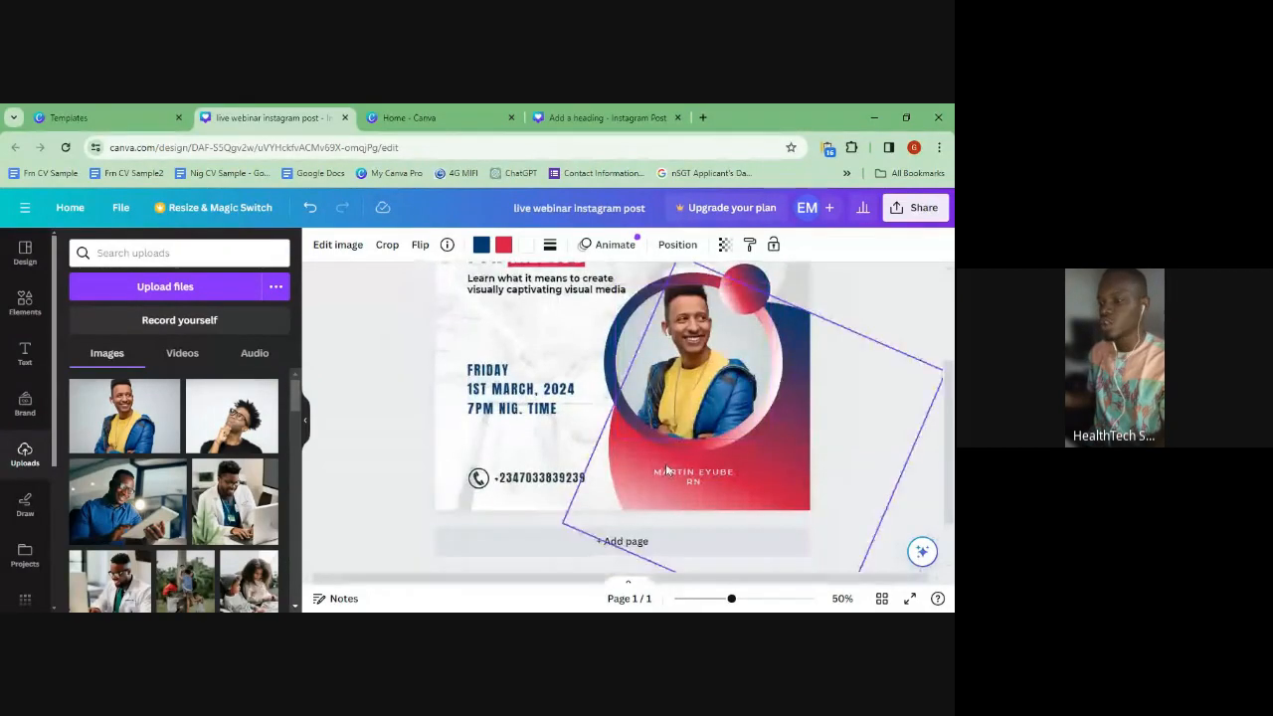
scroll(714, 470, up, 2)
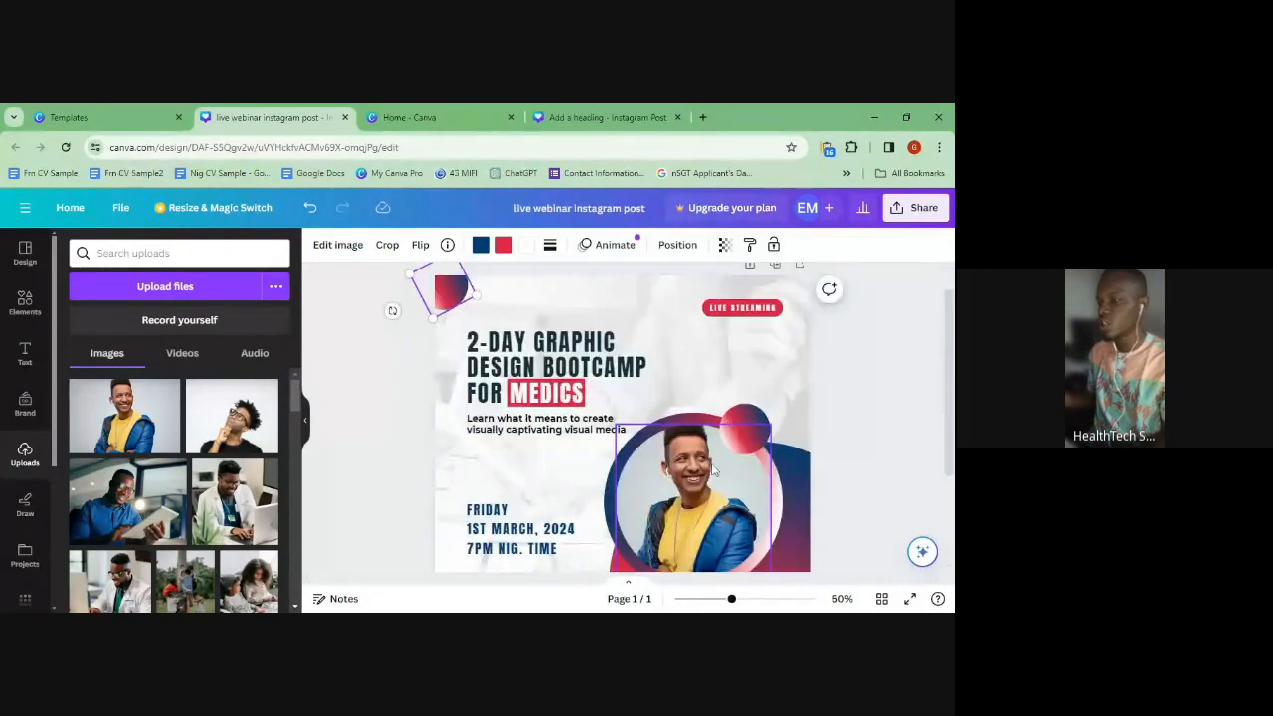
click(912, 599)
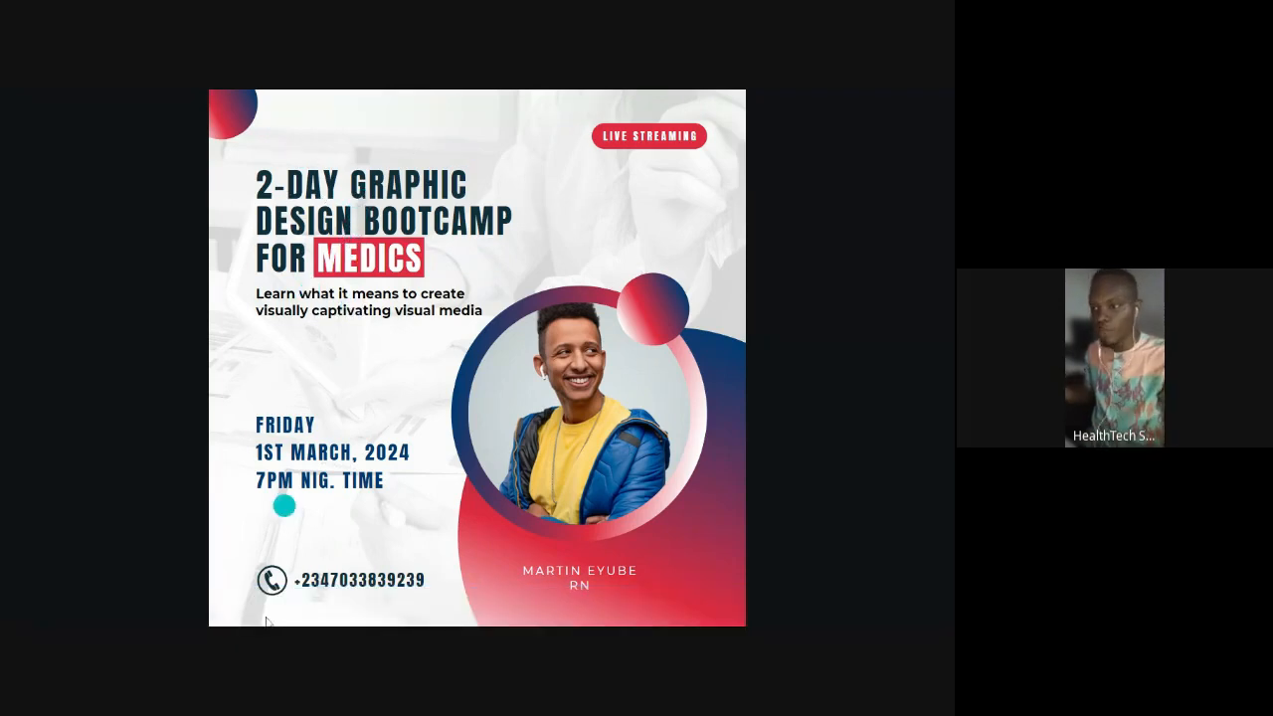
- Exit the full-screen presentation with Esc, back to the editor
key(Escape)
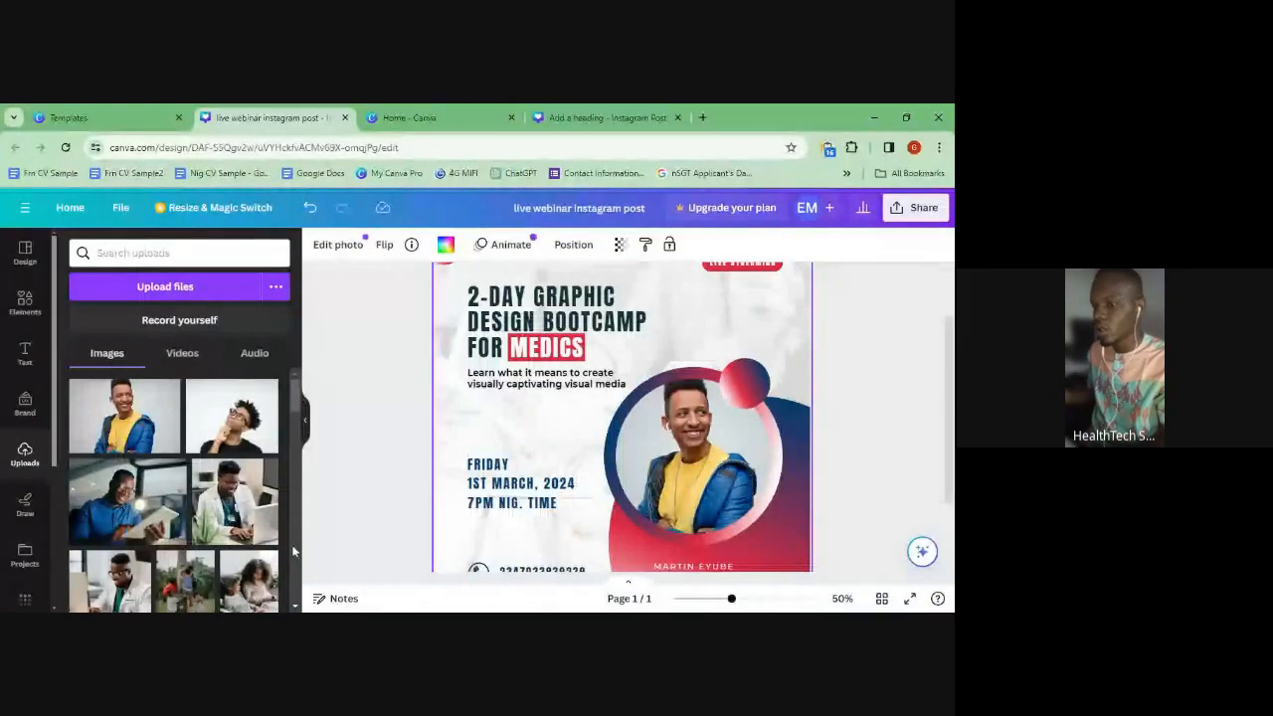
- Change the date to 1ST-2ND MARCH, 2024, widening the box so it fits one line
click(485, 494)
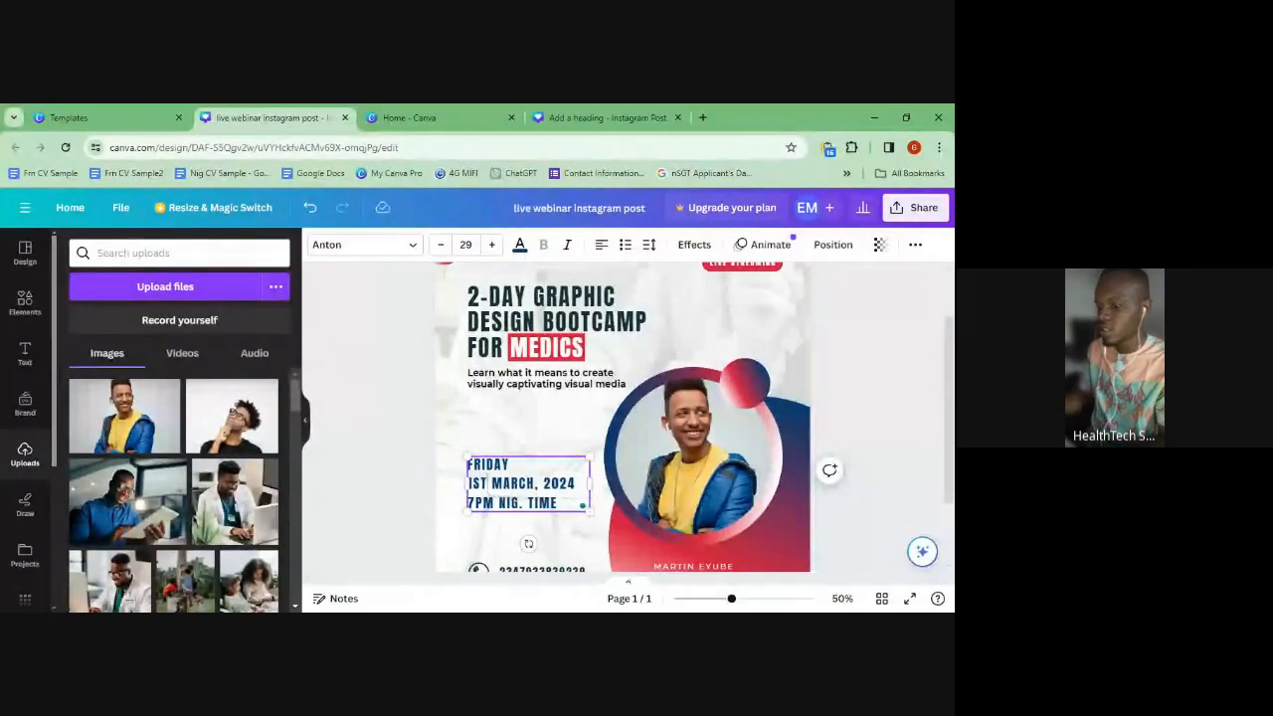
text(-2ND)
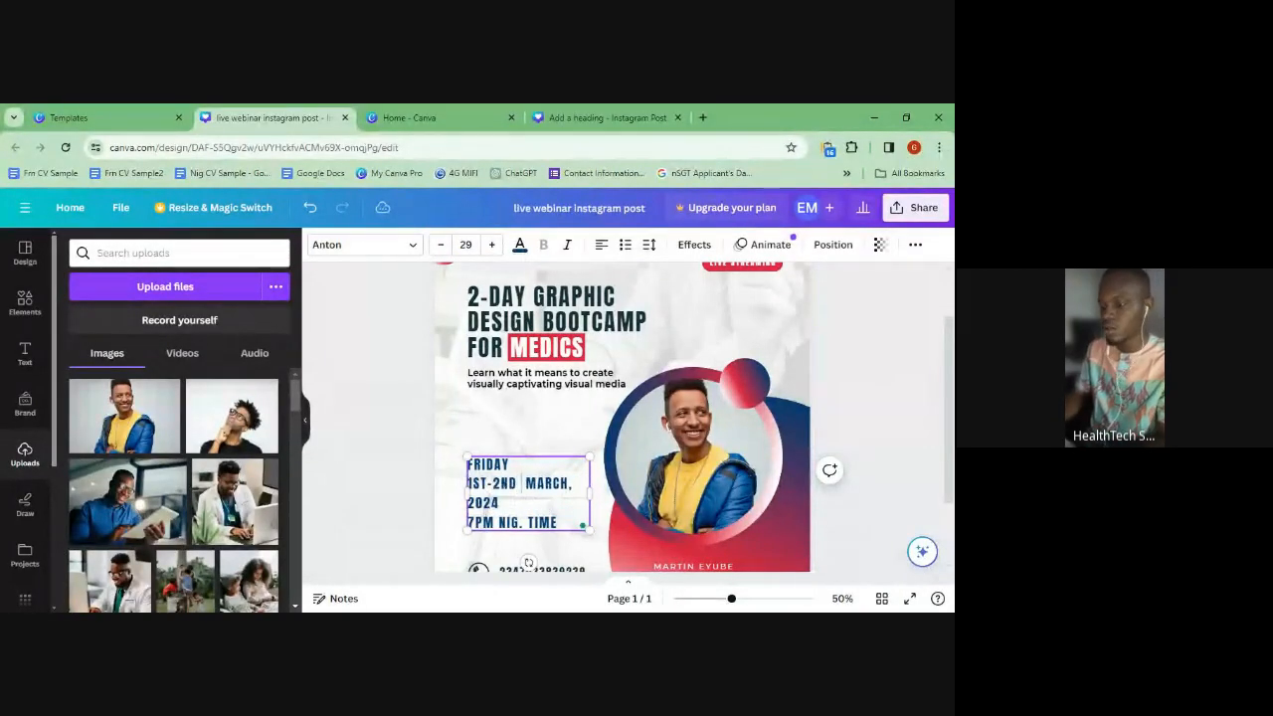
key(BackSpace)
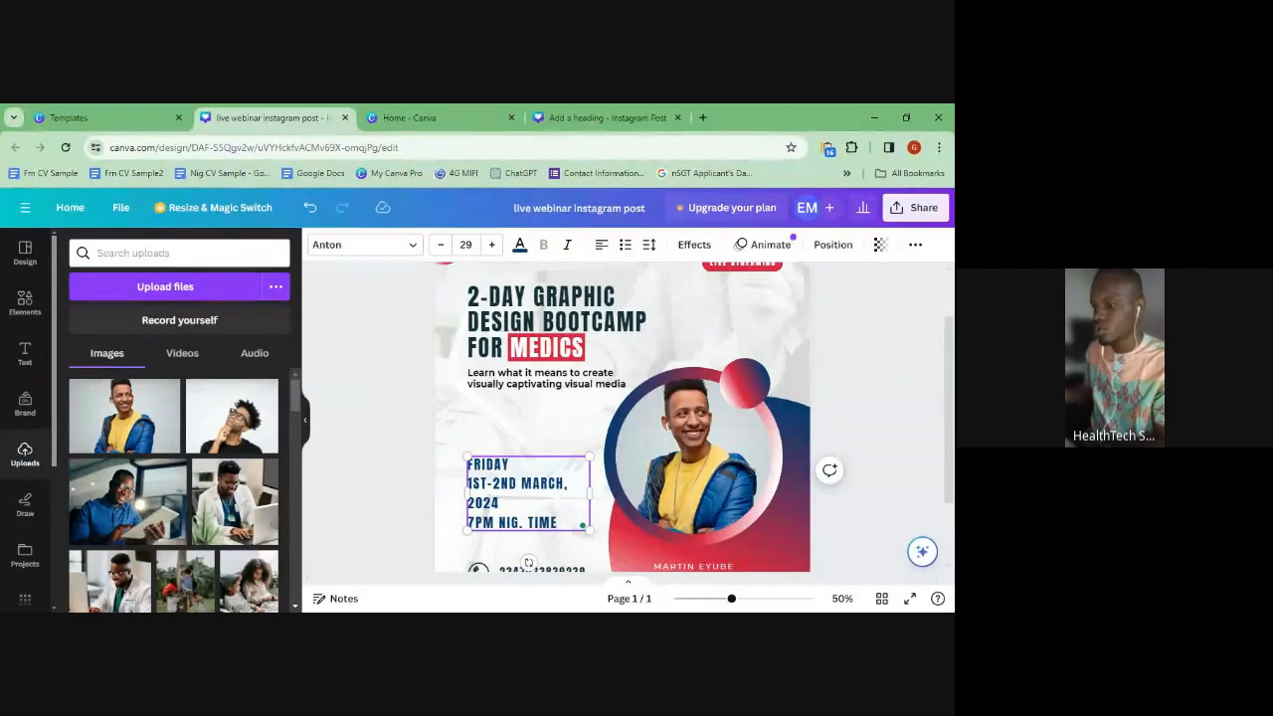
drag(603, 490, 614, 489)
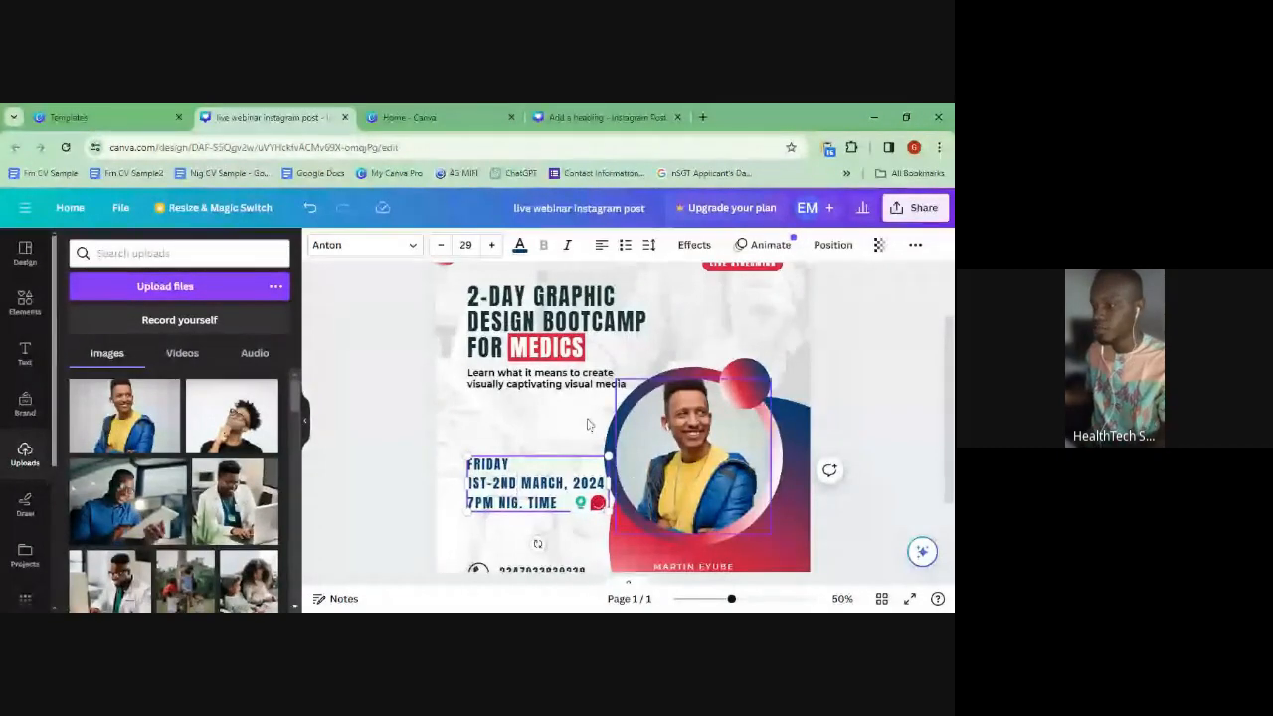
click(554, 419)
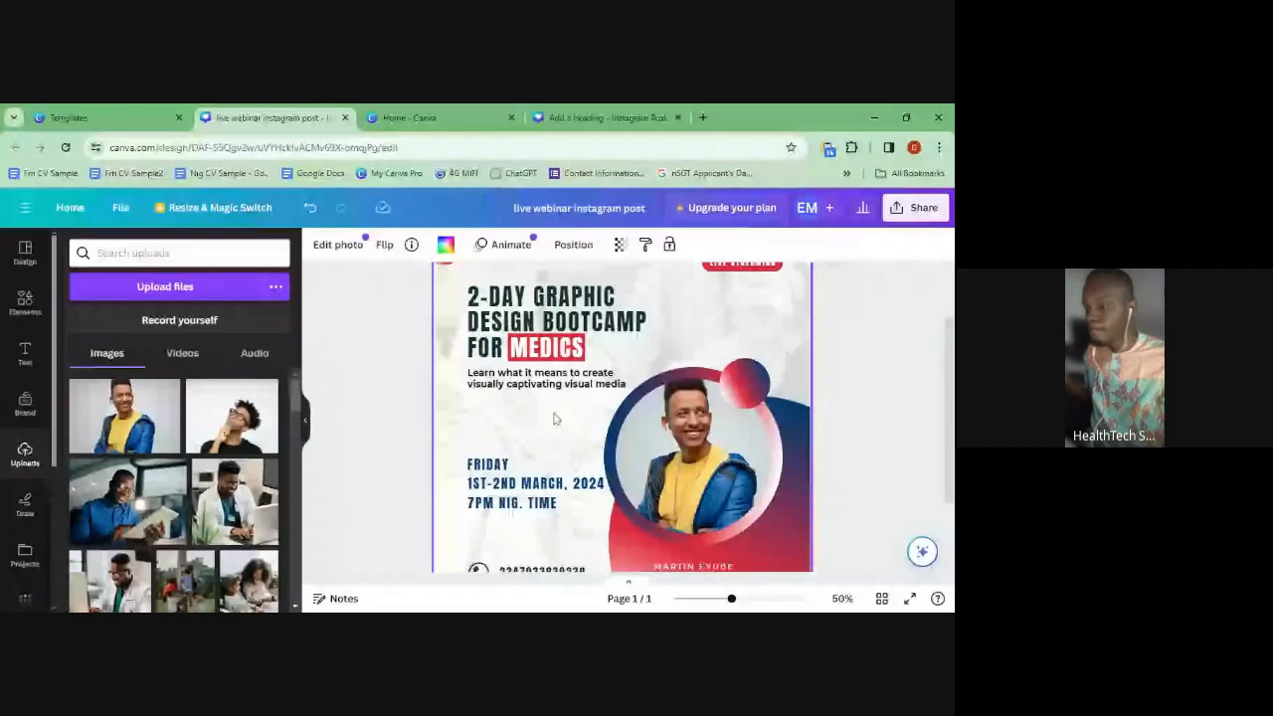
scroll(535, 500, down, 2)
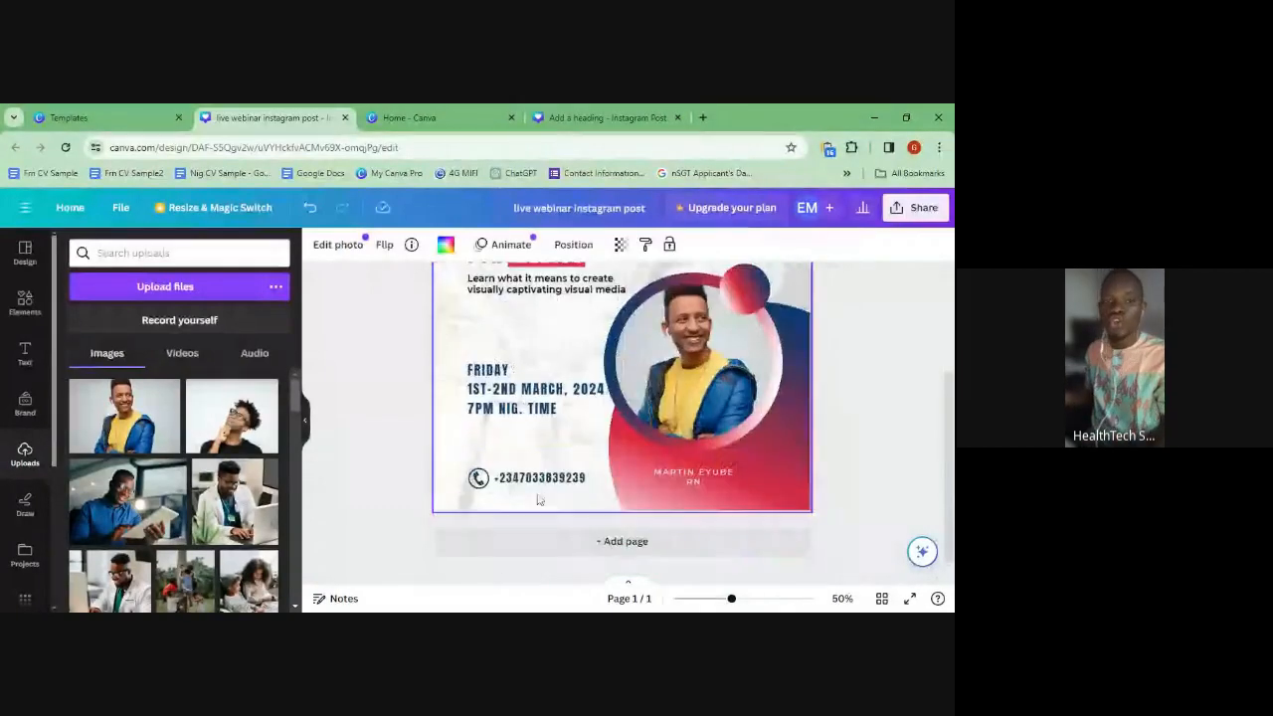
scroll(535, 500, up, 4)
scroll(536, 500, down, 1)
scroll(536, 501, up, 1)
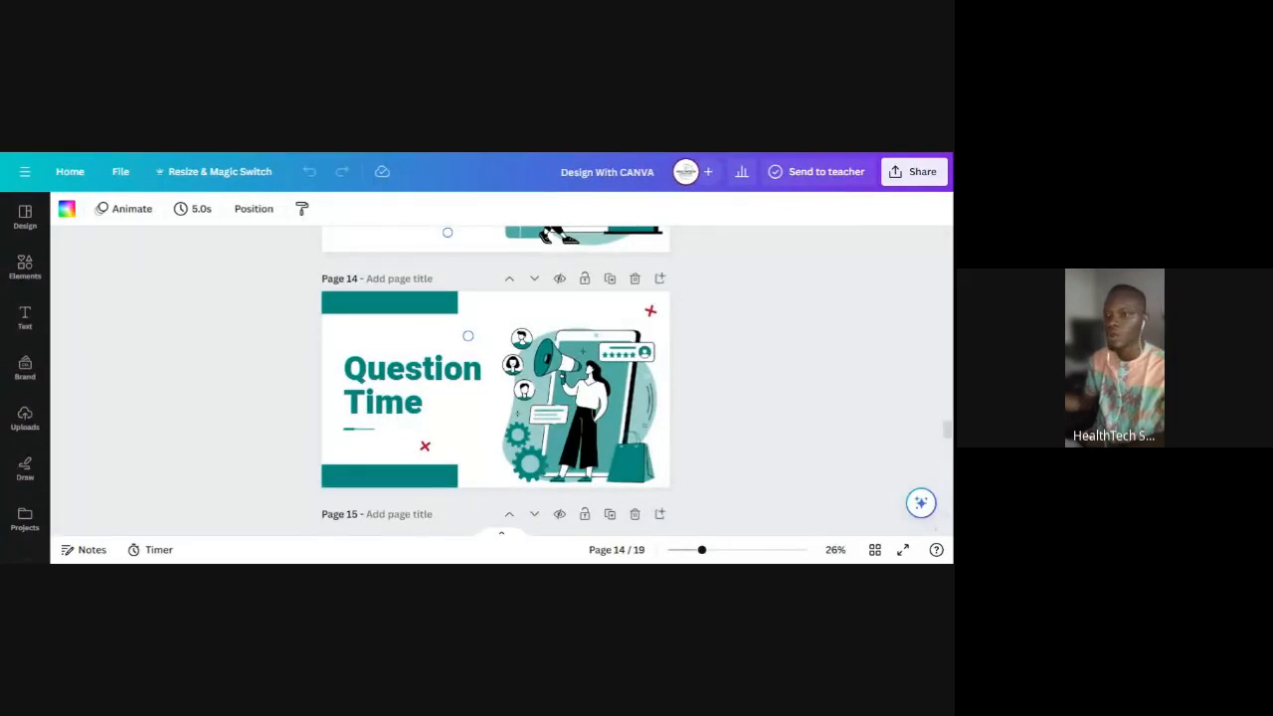
- Show the Present options (full screen, presenter view, autoplay) for the Design With CANVA deck
click(515, 475)
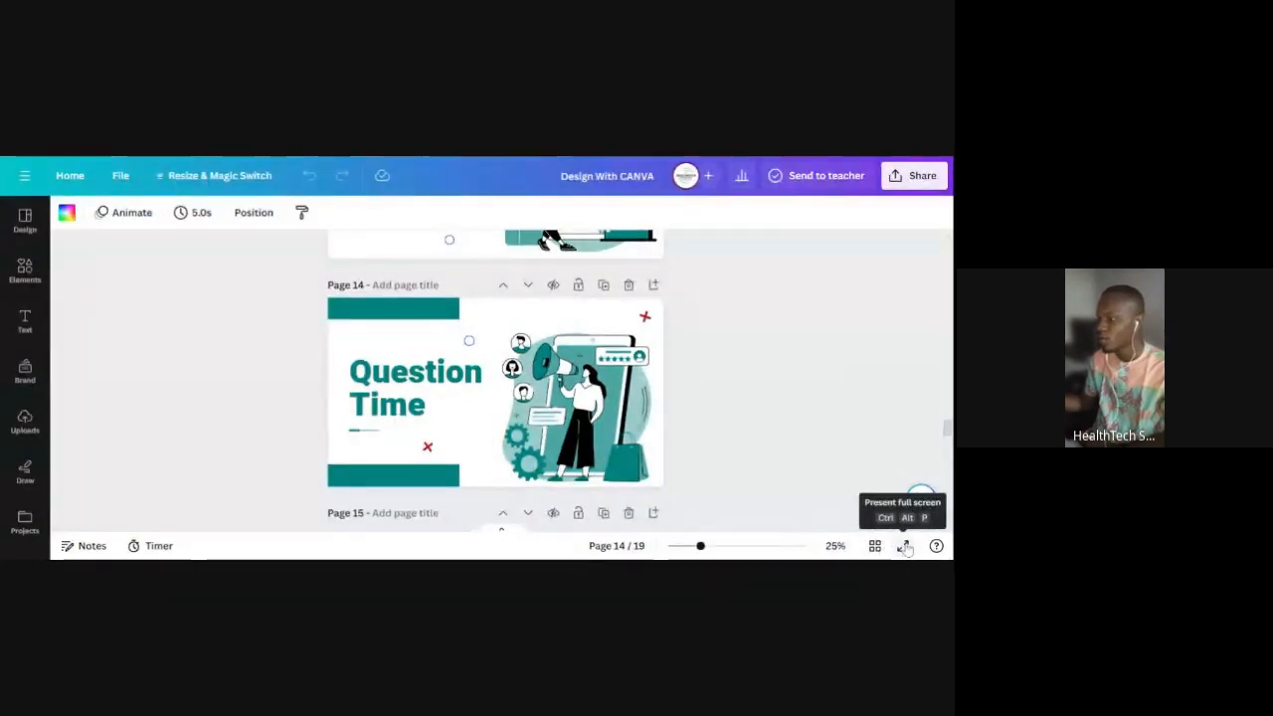
click(915, 175)
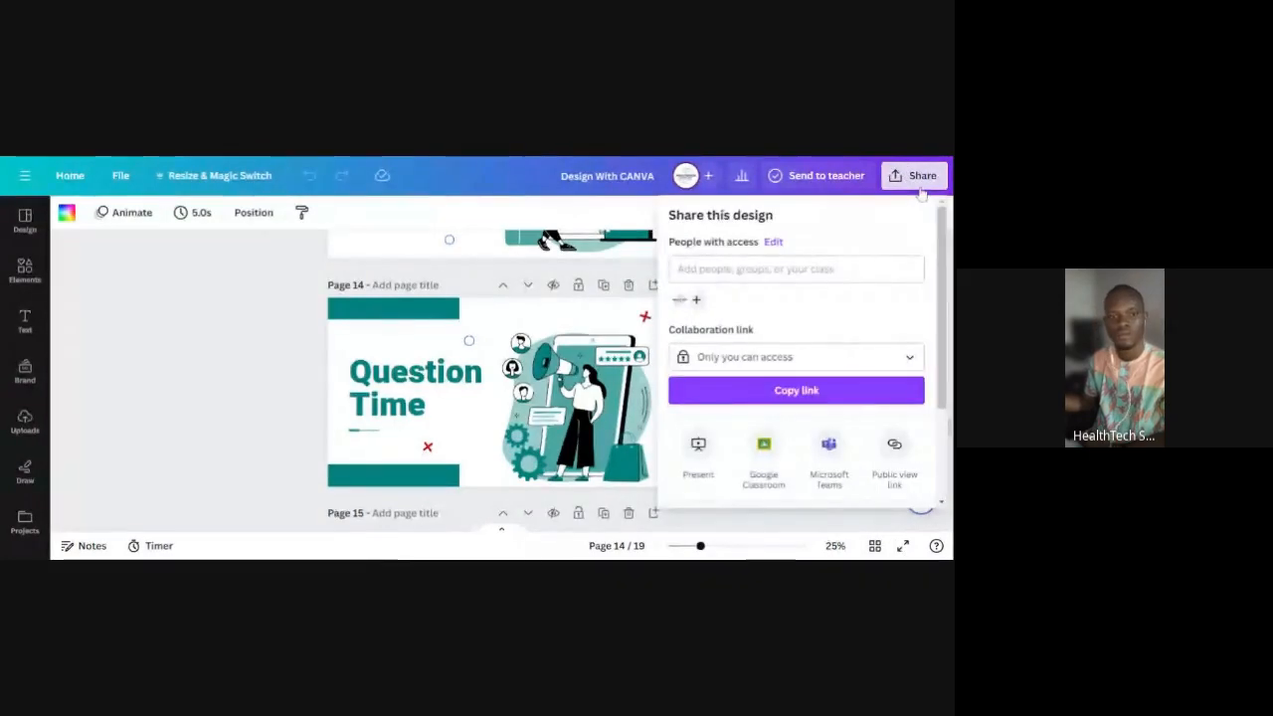
scroll(740, 426, down, 3)
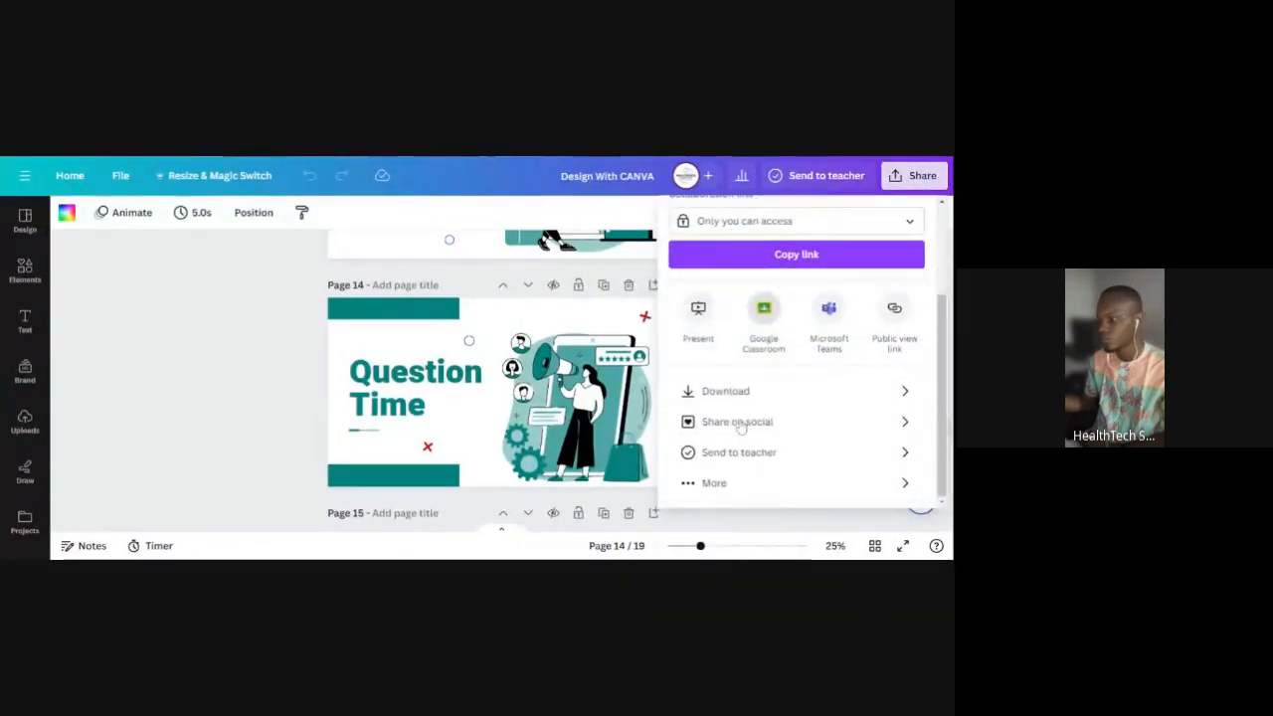
click(706, 312)
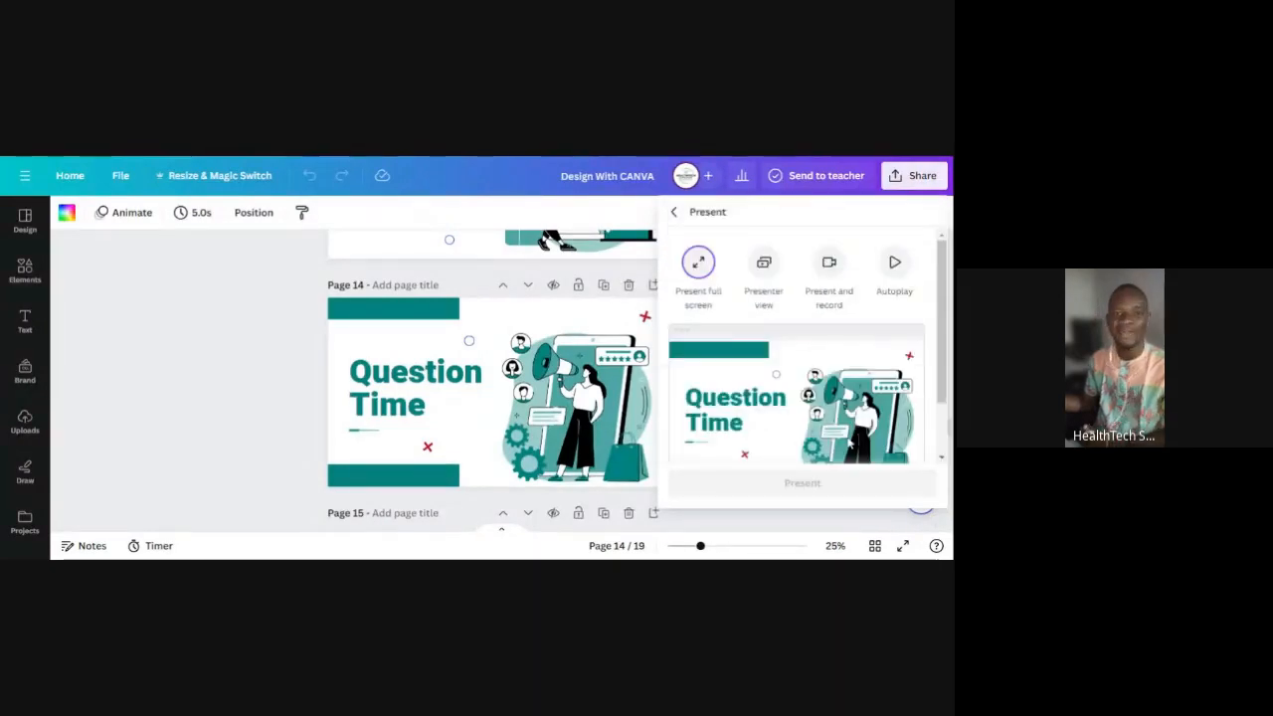
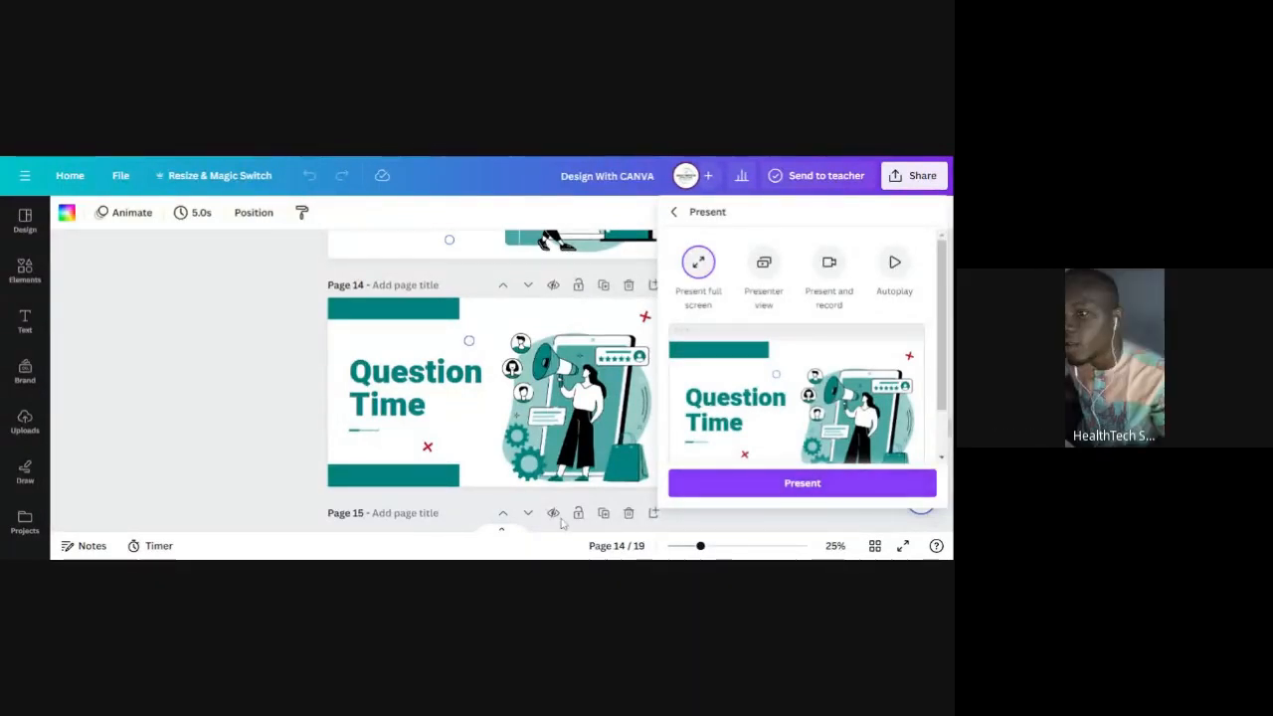
- Scroll to page 15 and select the Closure slide with the bootcamp poster, closing the Present panel
scroll(507, 464, down, 2)
scroll(507, 463, down, 3)
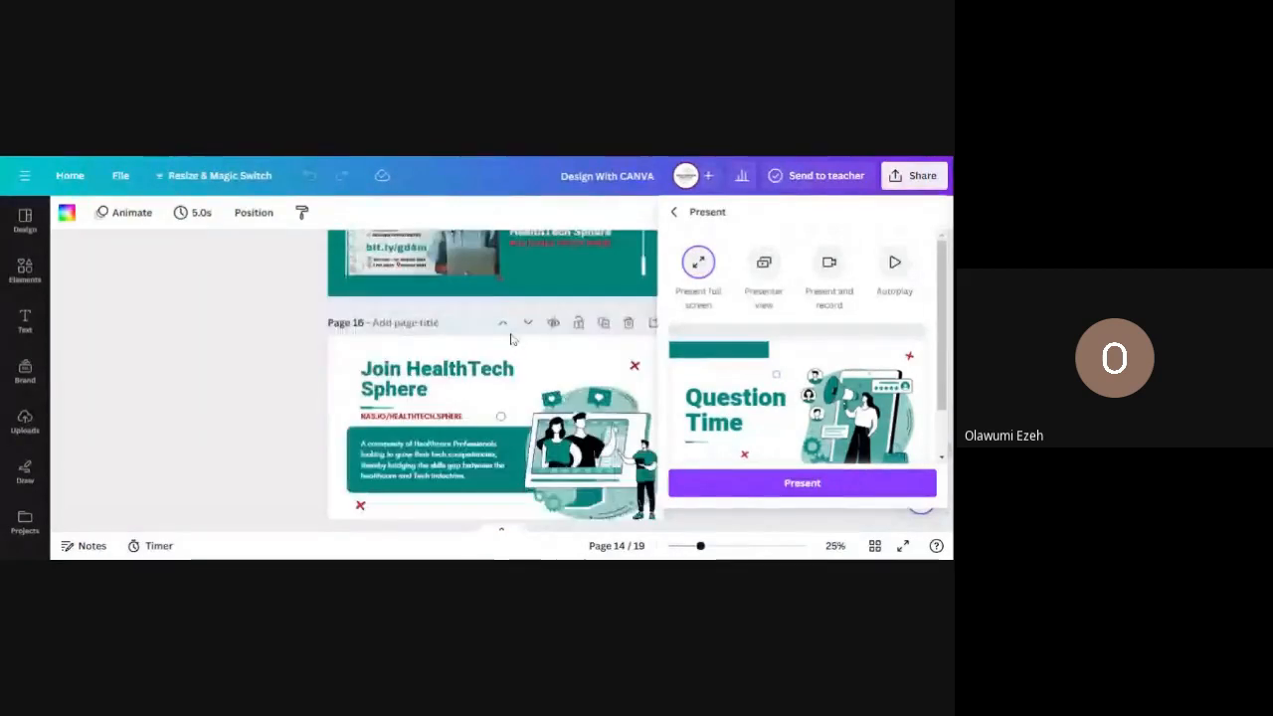
scroll(511, 338, up, 2)
click(512, 338)
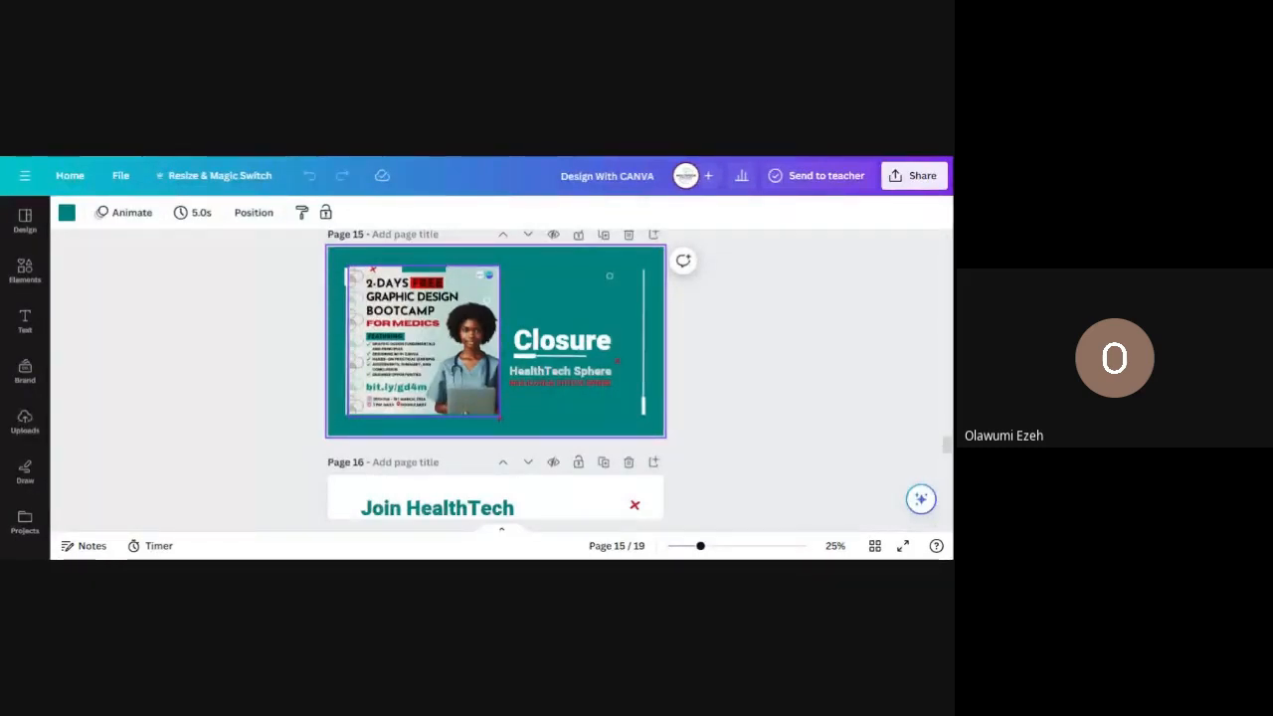
- Show the Uploads library and start uploading a new file from the computer
click(25, 423)
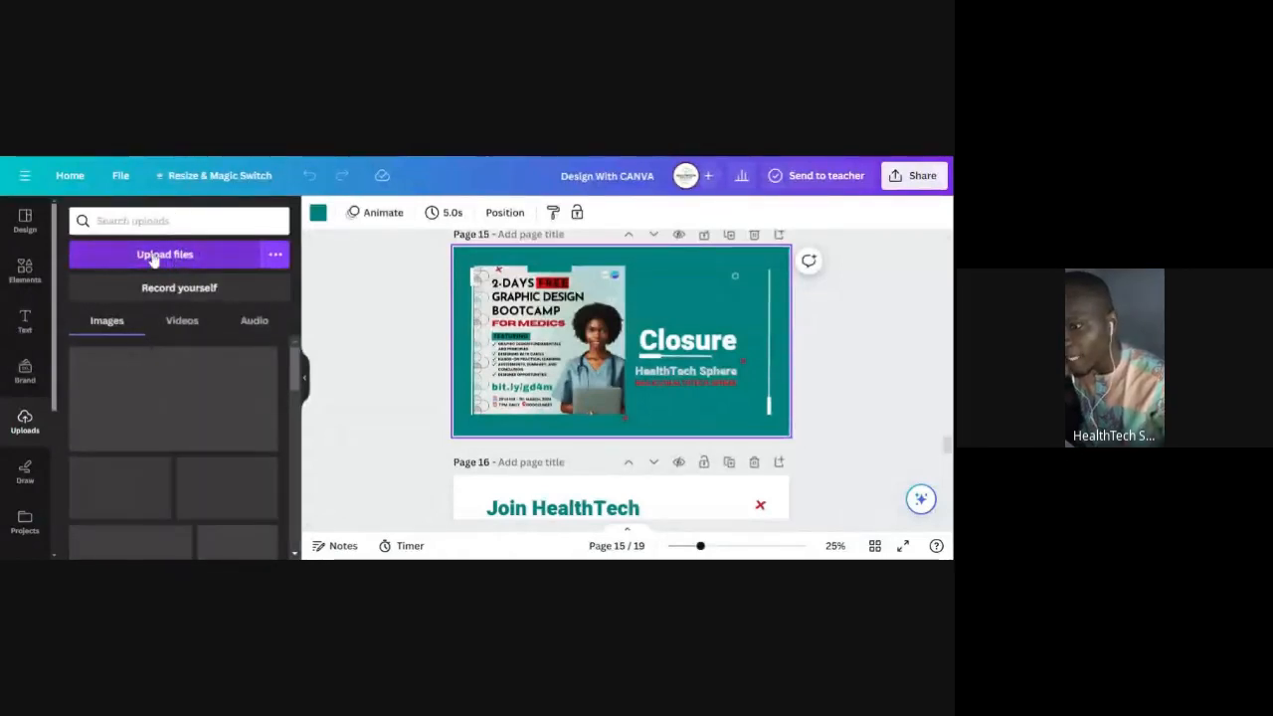
click(153, 259)
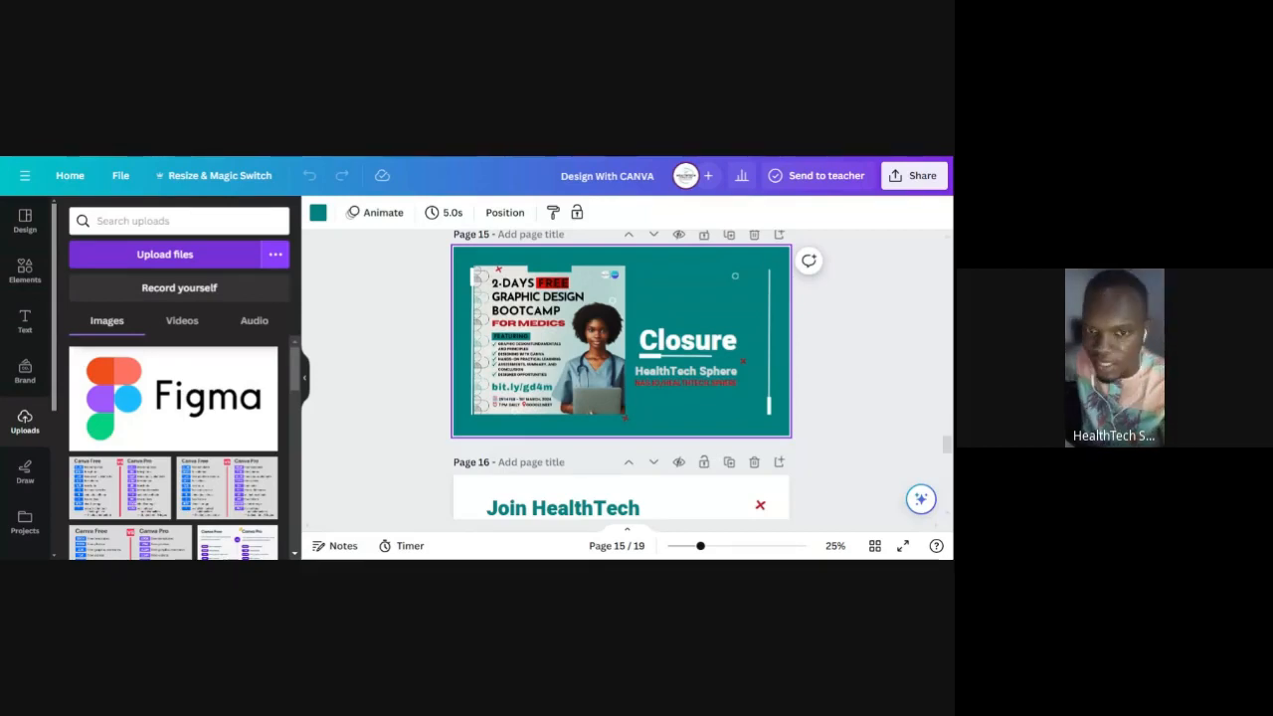
click(543, 373)
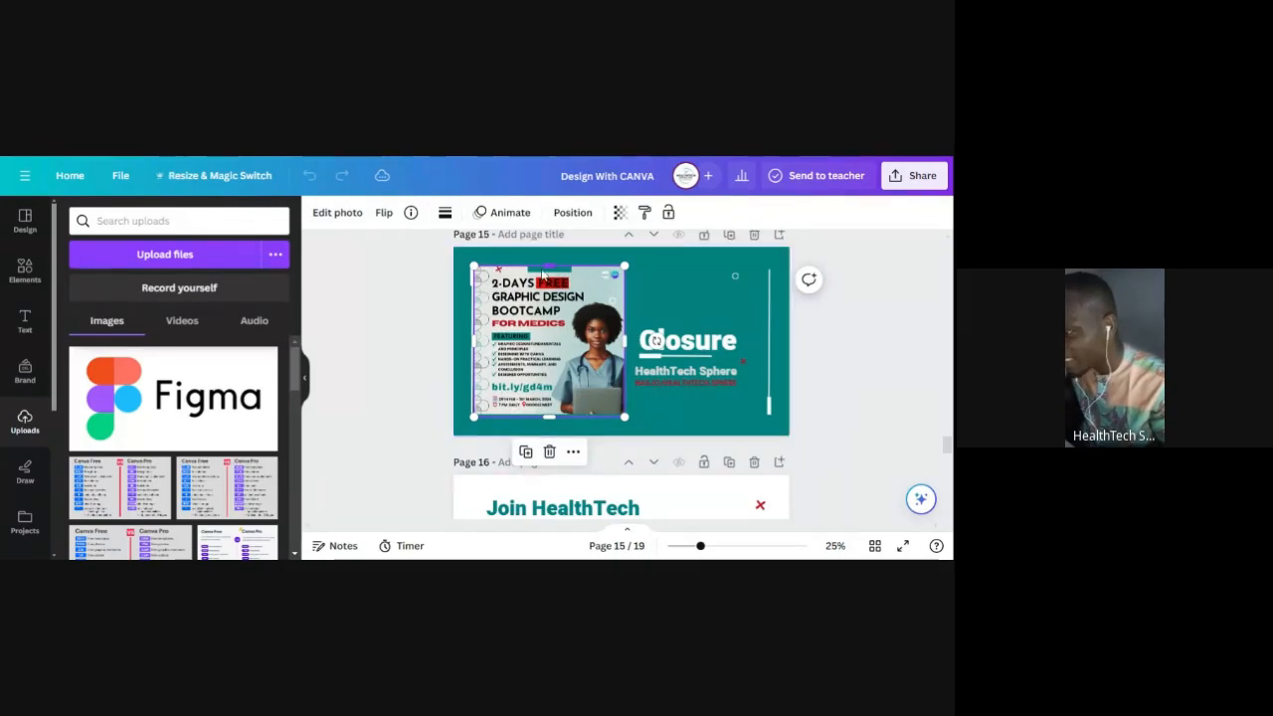
mouse_move(625, 340)
mouse_down()
mouse_move(571, 346)
mouse_move(610, 347)
mouse_up()
drag(614, 267, 594, 290)
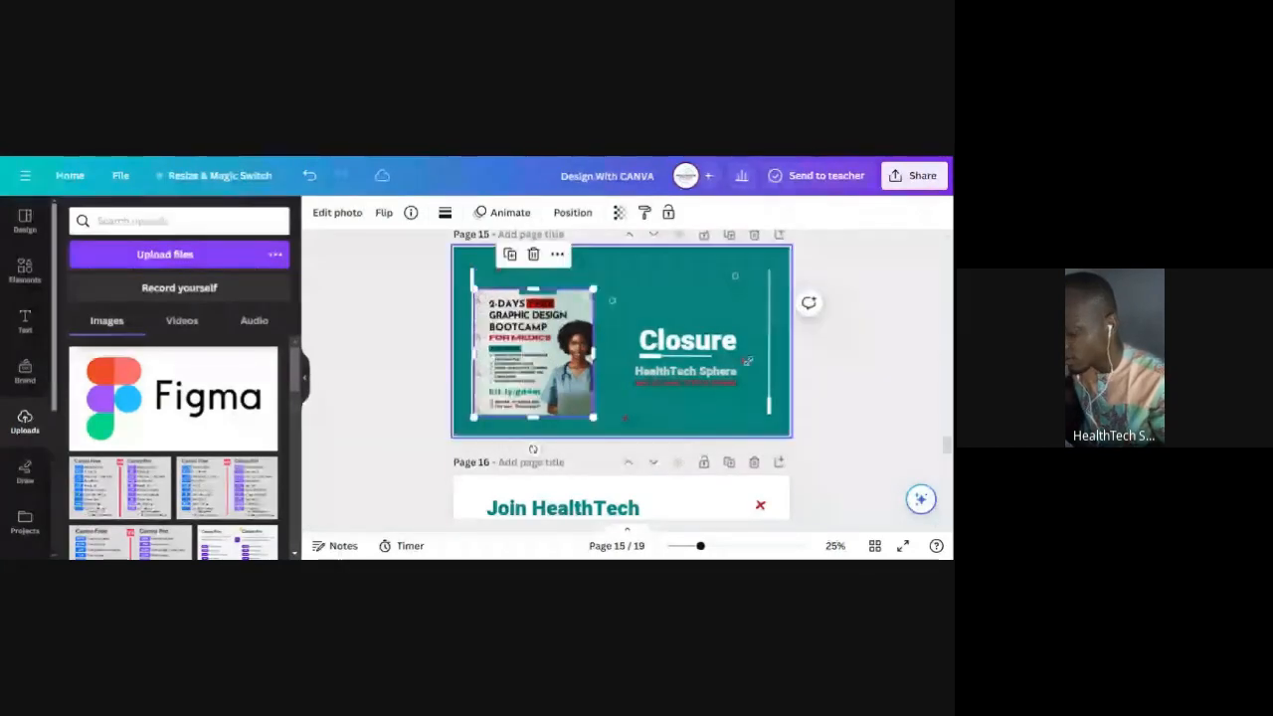
key(ctrl+z)
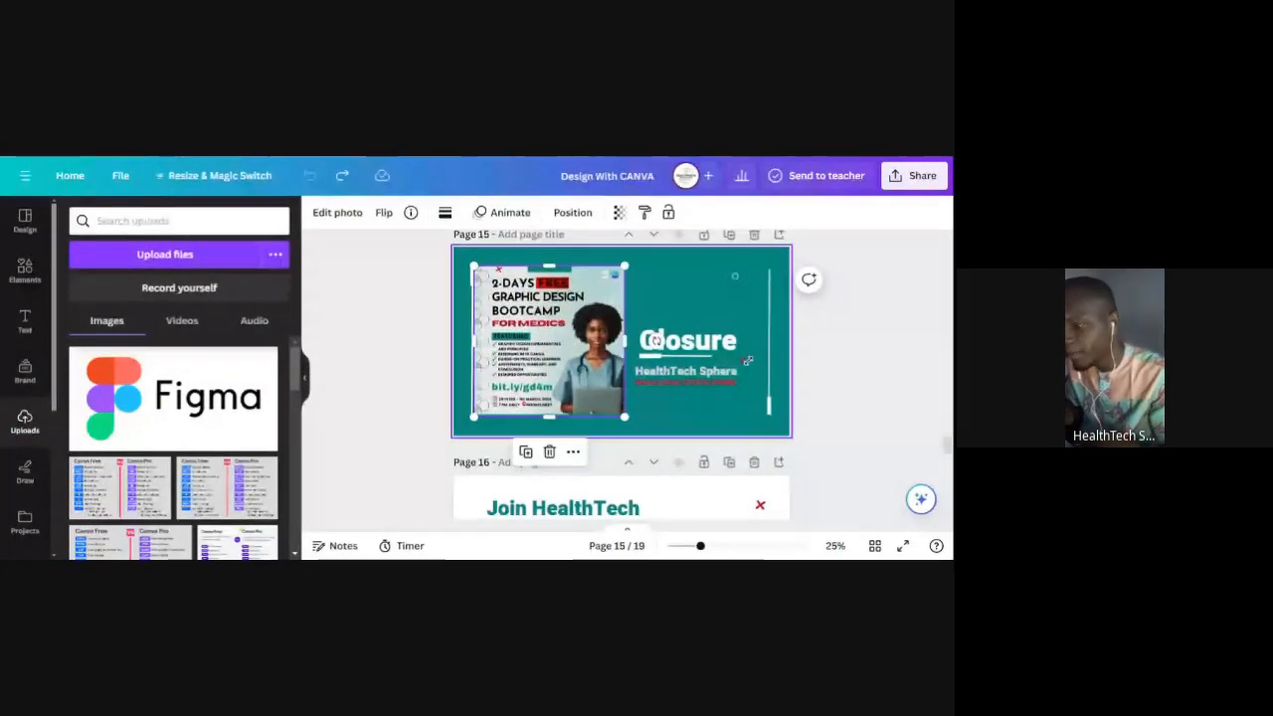